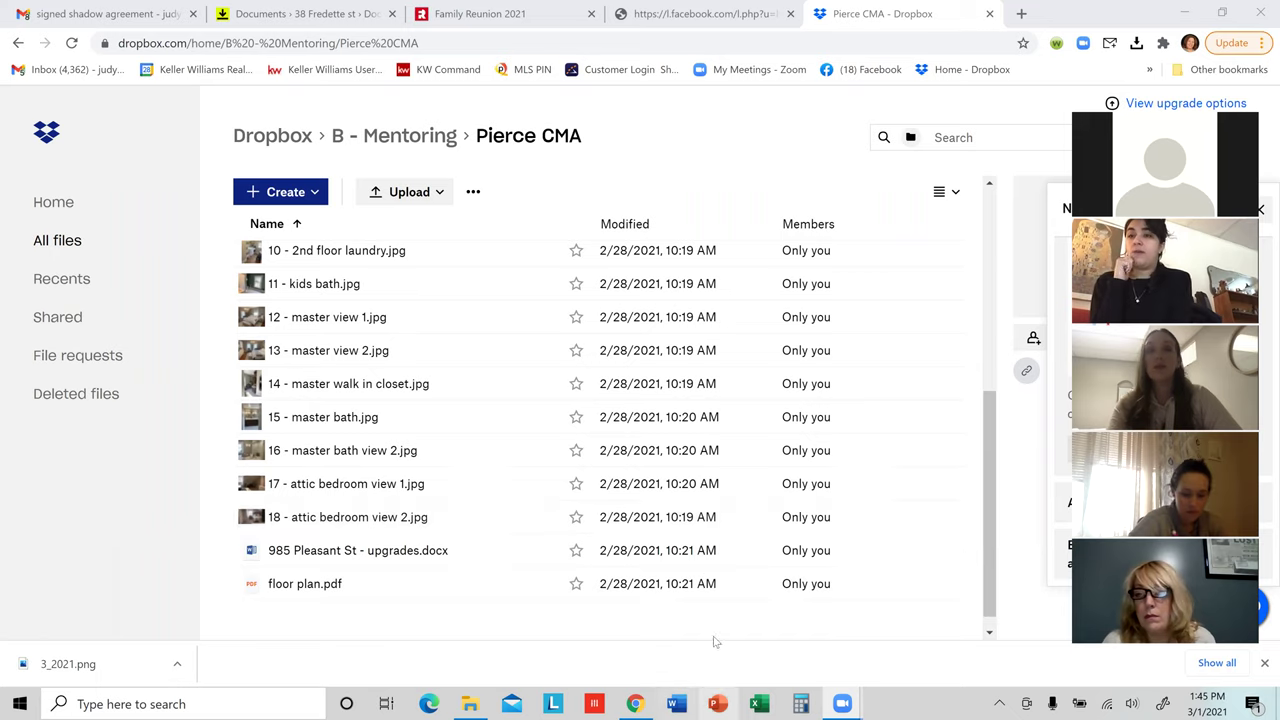
pyautogui.click(440, 551)
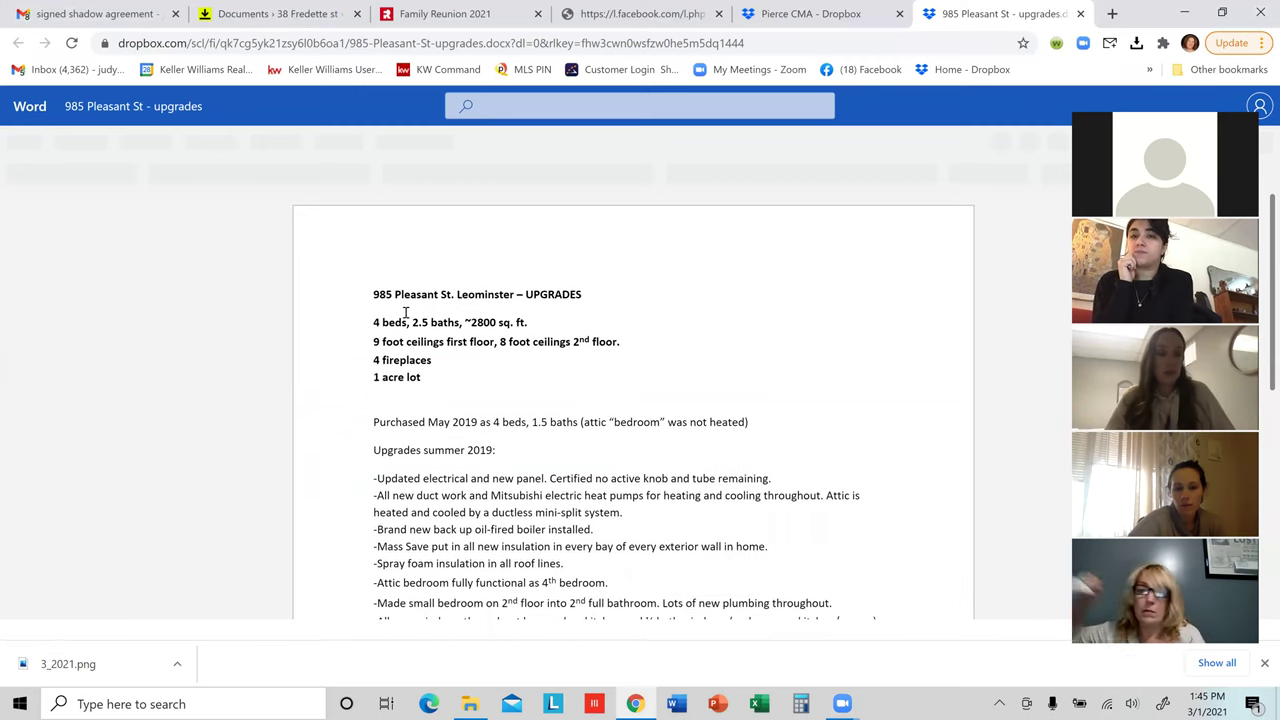
pyautogui.moveTo(374, 293); pyautogui.dragTo(432, 300)
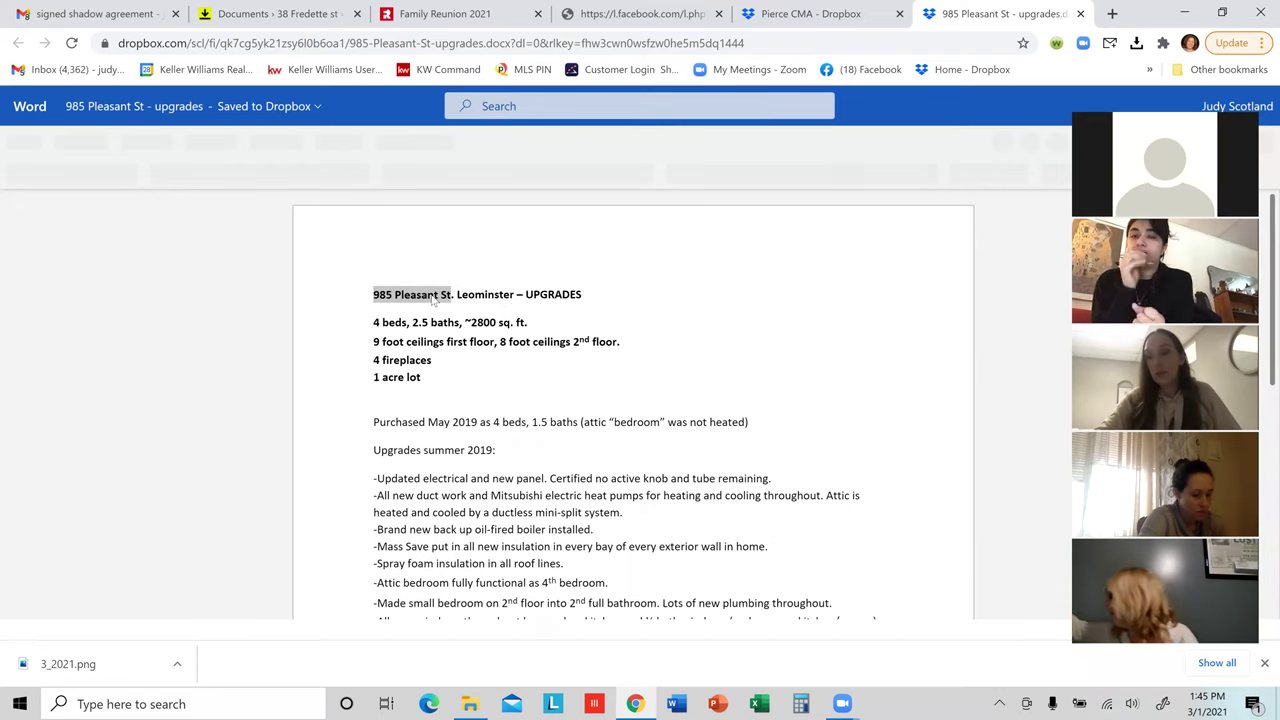
pyautogui.rightClick(432, 300)
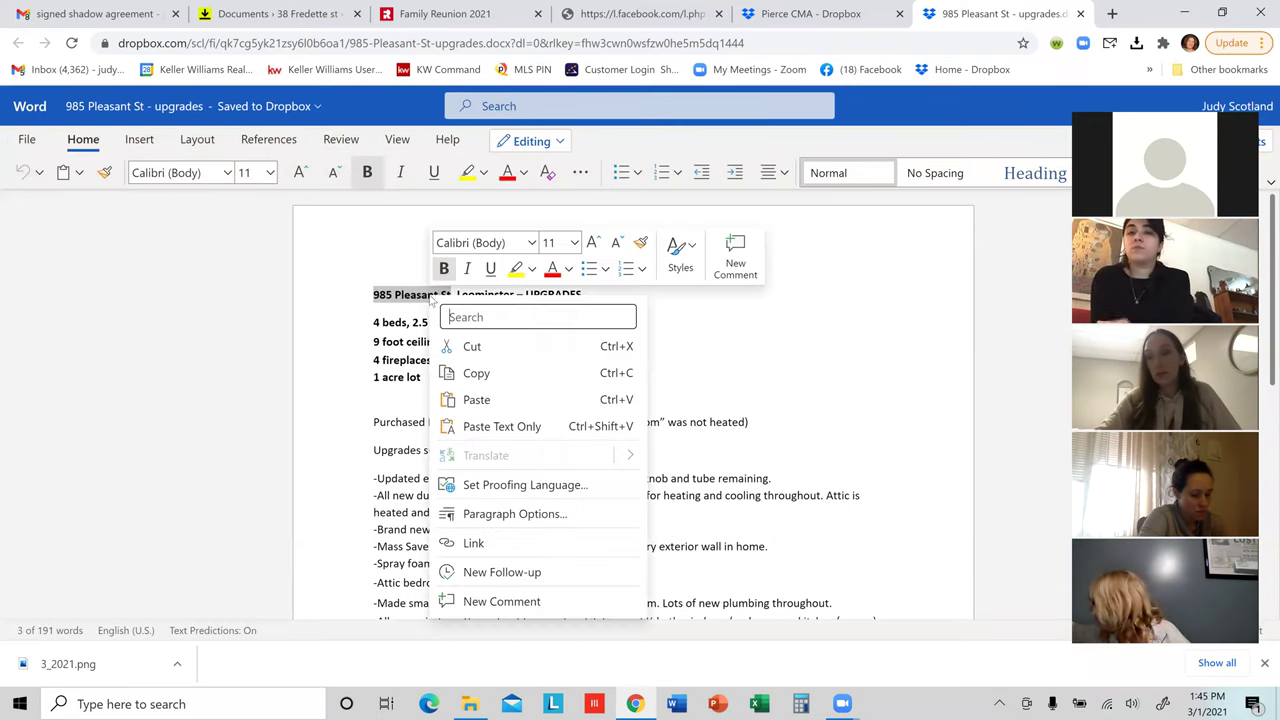
pyautogui.click(475, 375)
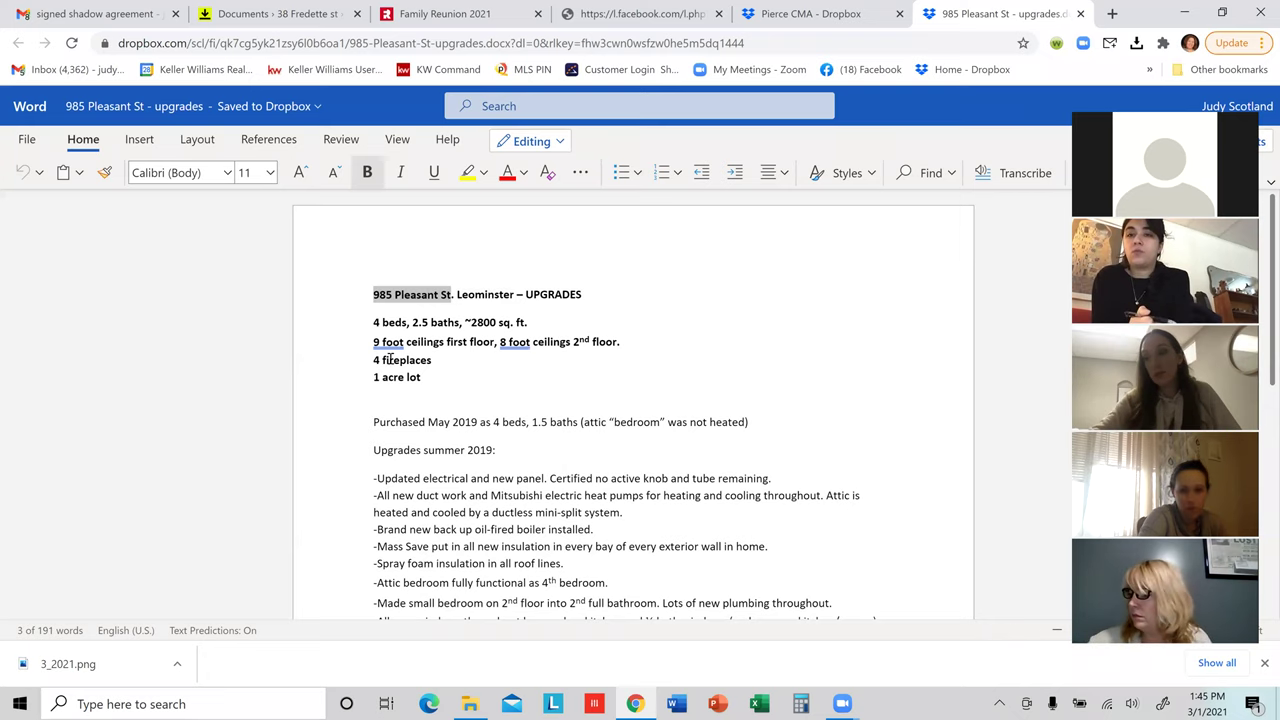
# Step: Look over the upgrades document, then close it to return to the Pierce CMA folder
pyautogui.scroll(-3, 640, 474)
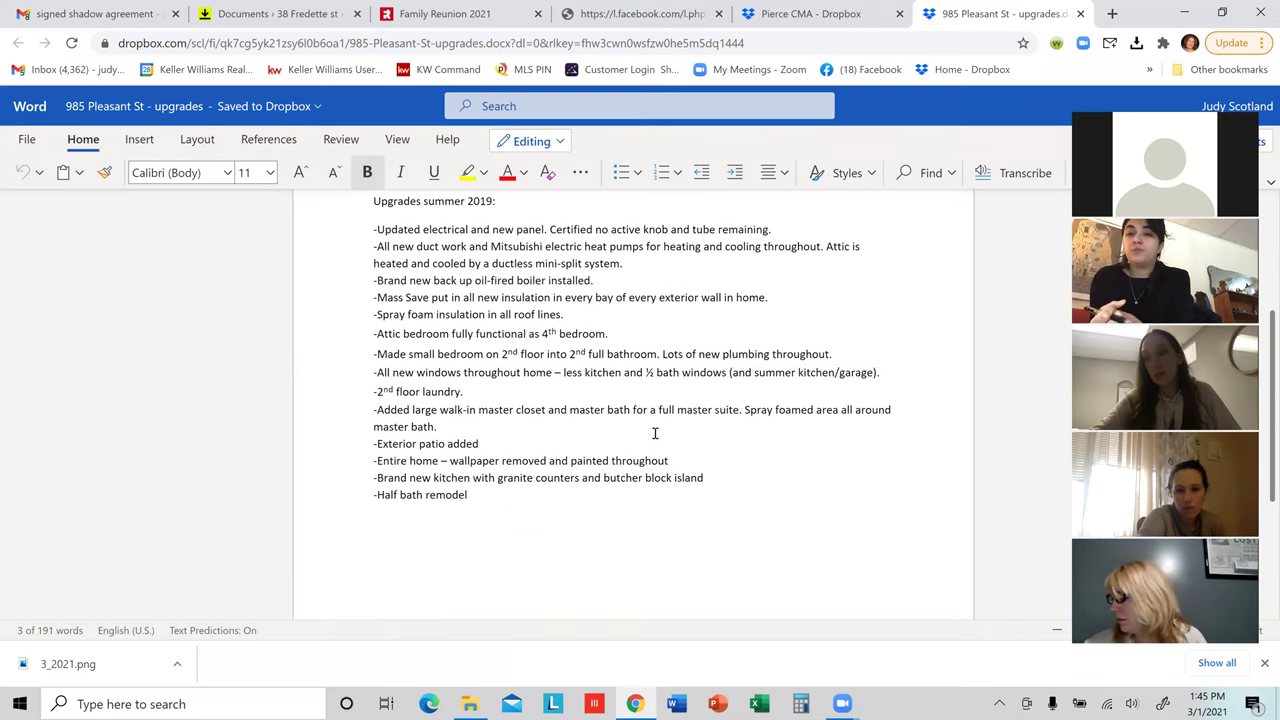
pyautogui.scroll(1, 655, 433)
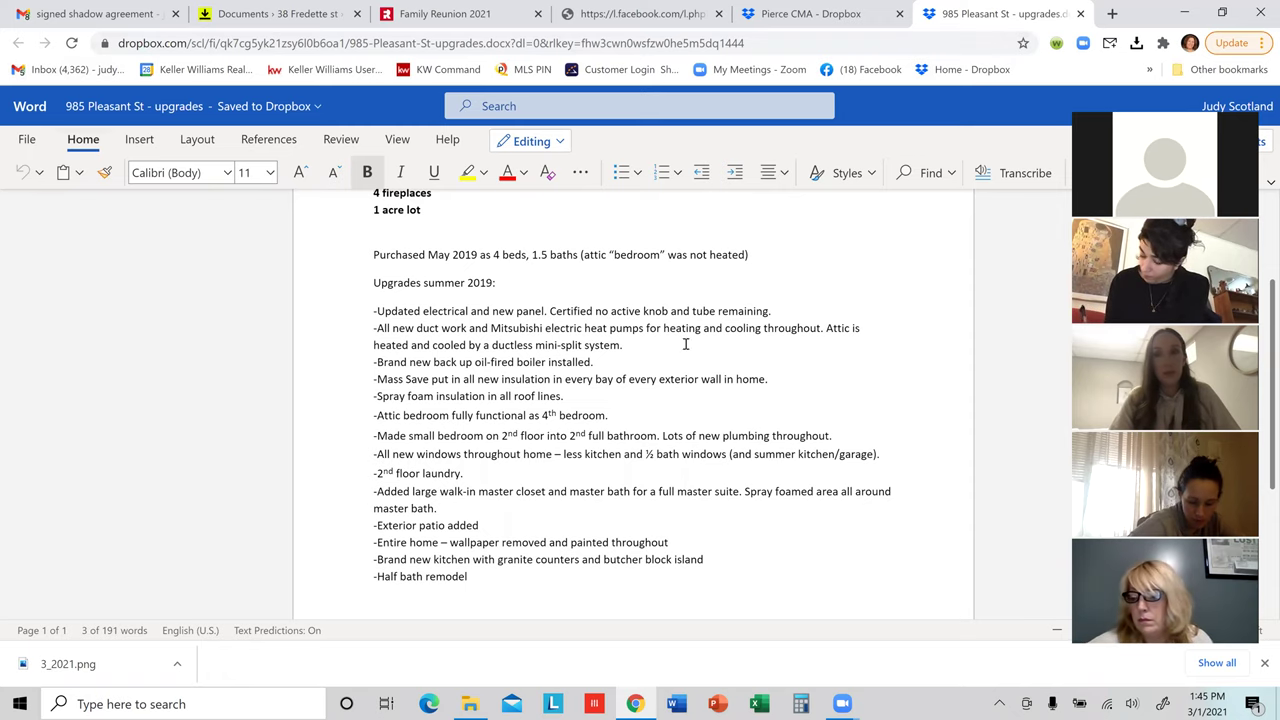
pyautogui.scroll(3, 645, 312)
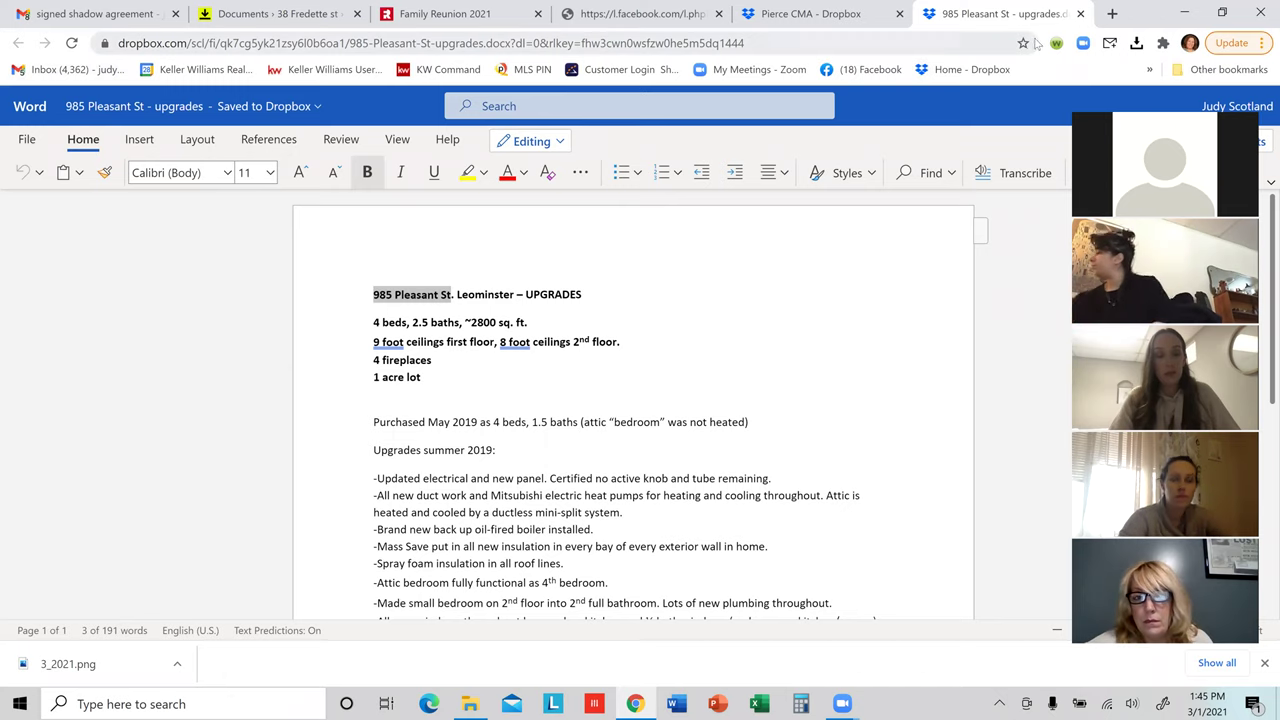
pyautogui.click(1080, 14)
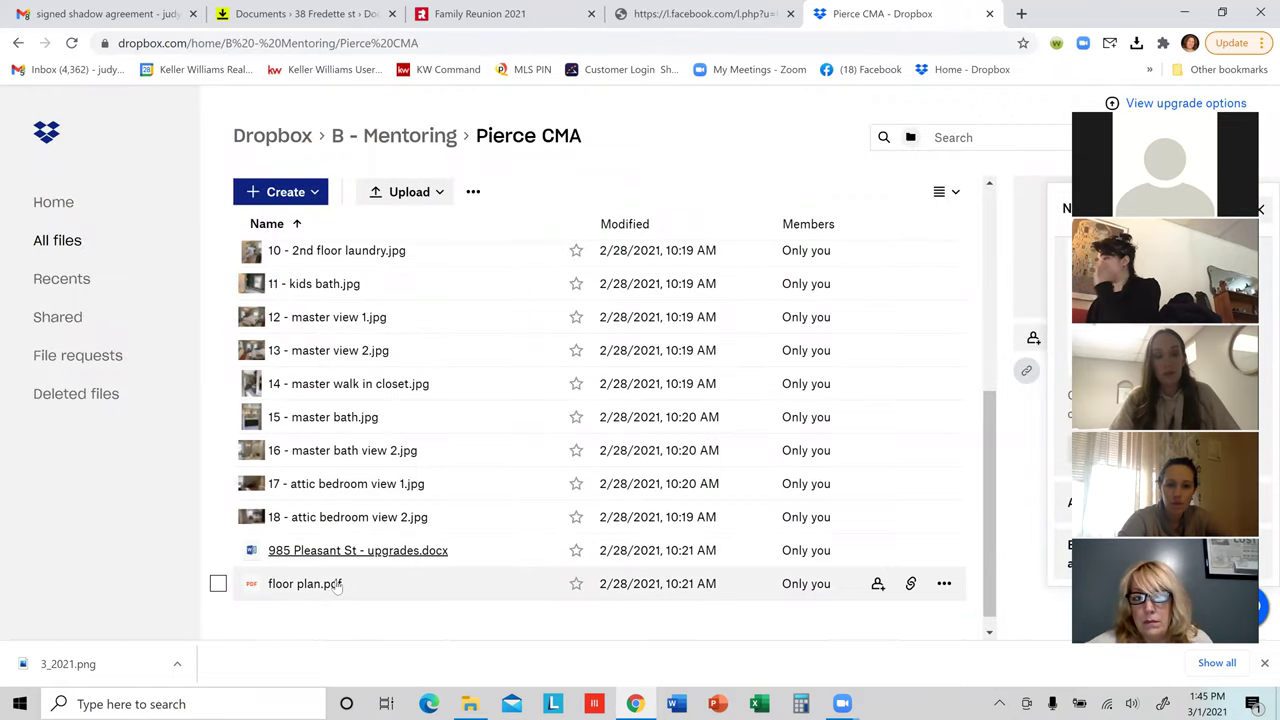
# Step: Preview pages 1 and 2 of 'floor plan.pdf', then close its tab with Ctrl+W
pyautogui.click(330, 586)
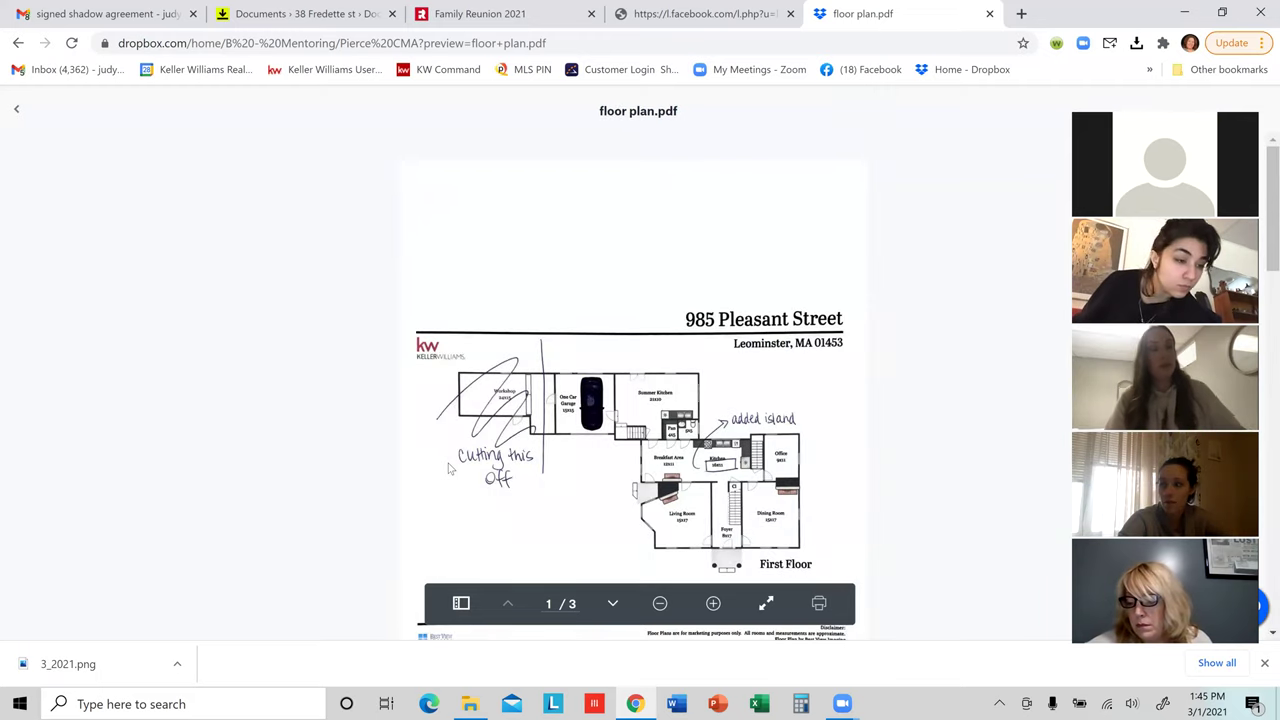
pyautogui.scroll(-2, 450, 466)
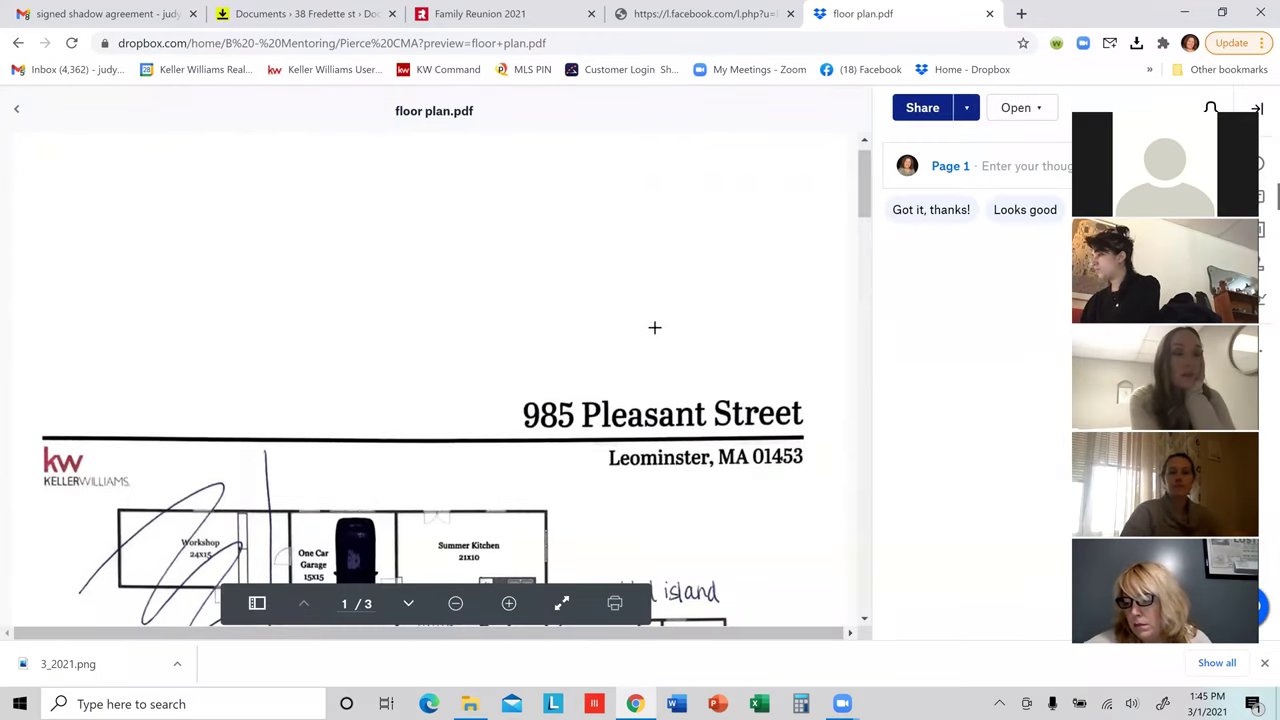
pyautogui.scroll(-5, 654, 326)
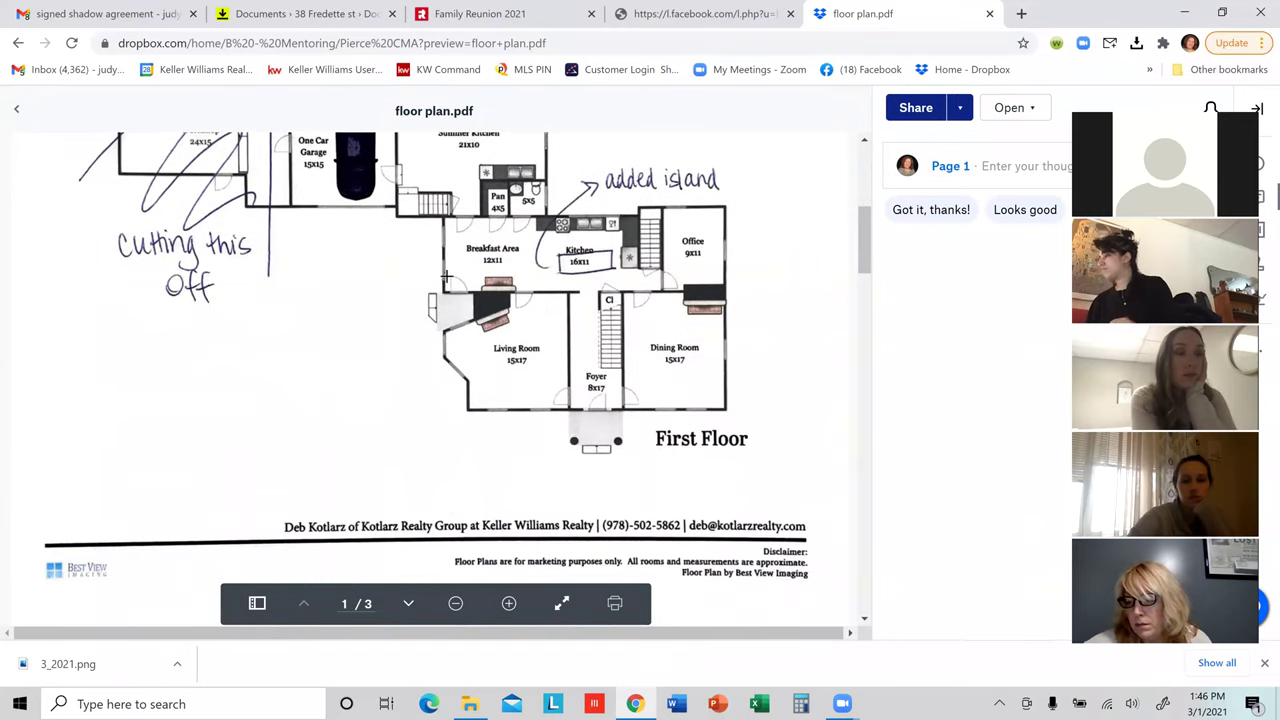
pyautogui.scroll(2, 343, 329)
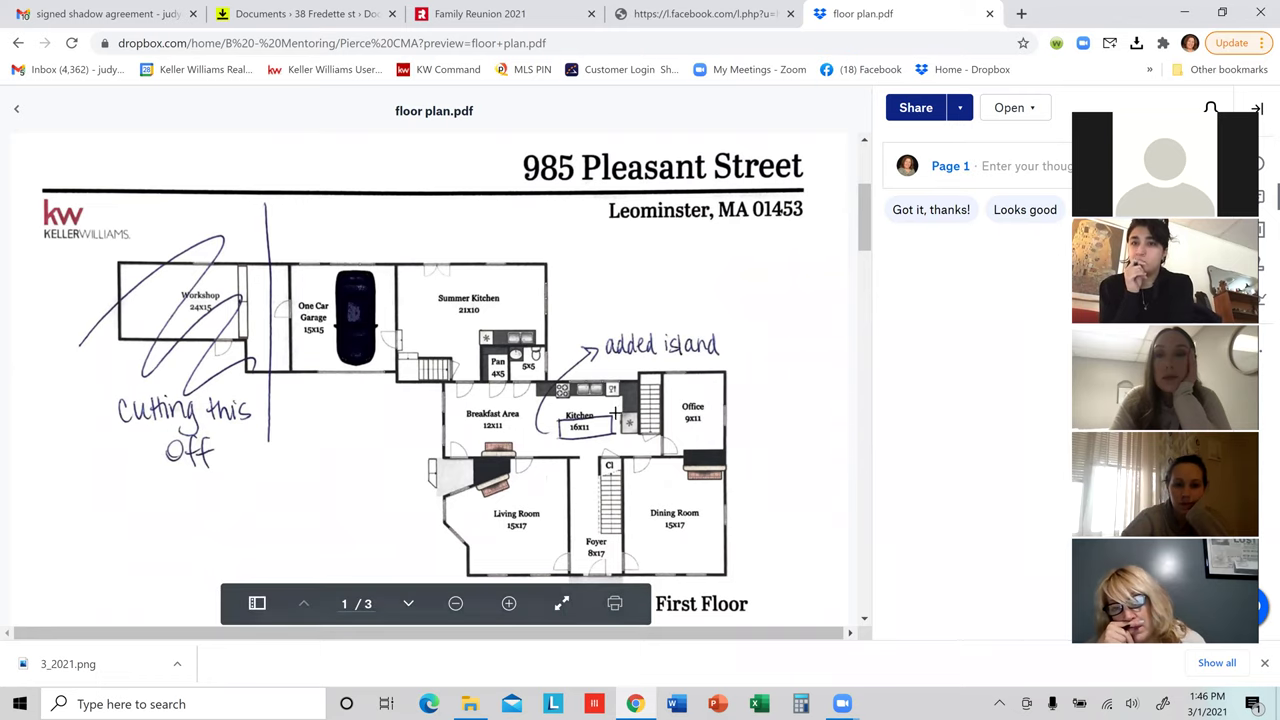
pyautogui.scroll(-4, 775, 498)
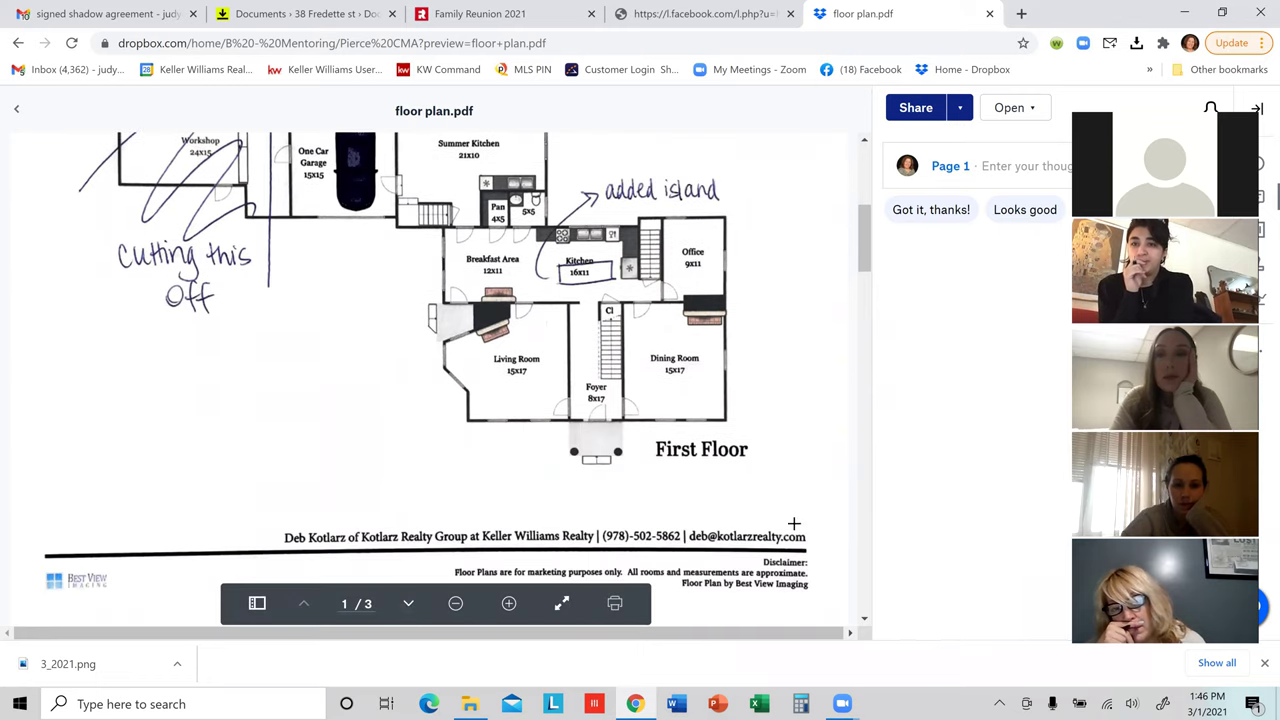
pyautogui.scroll(-7, 775, 500)
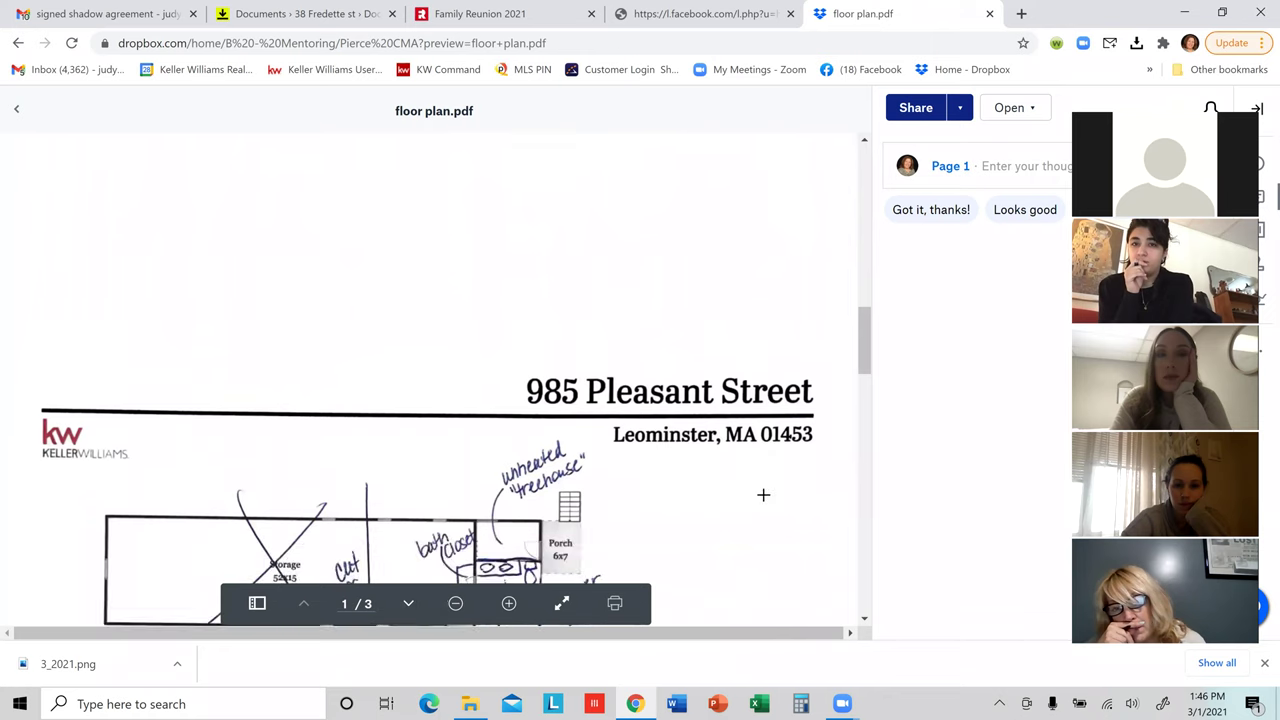
pyautogui.scroll(-3, 742, 485)
pyautogui.scroll(1, 741, 470)
pyautogui.scroll(1, 741, 463)
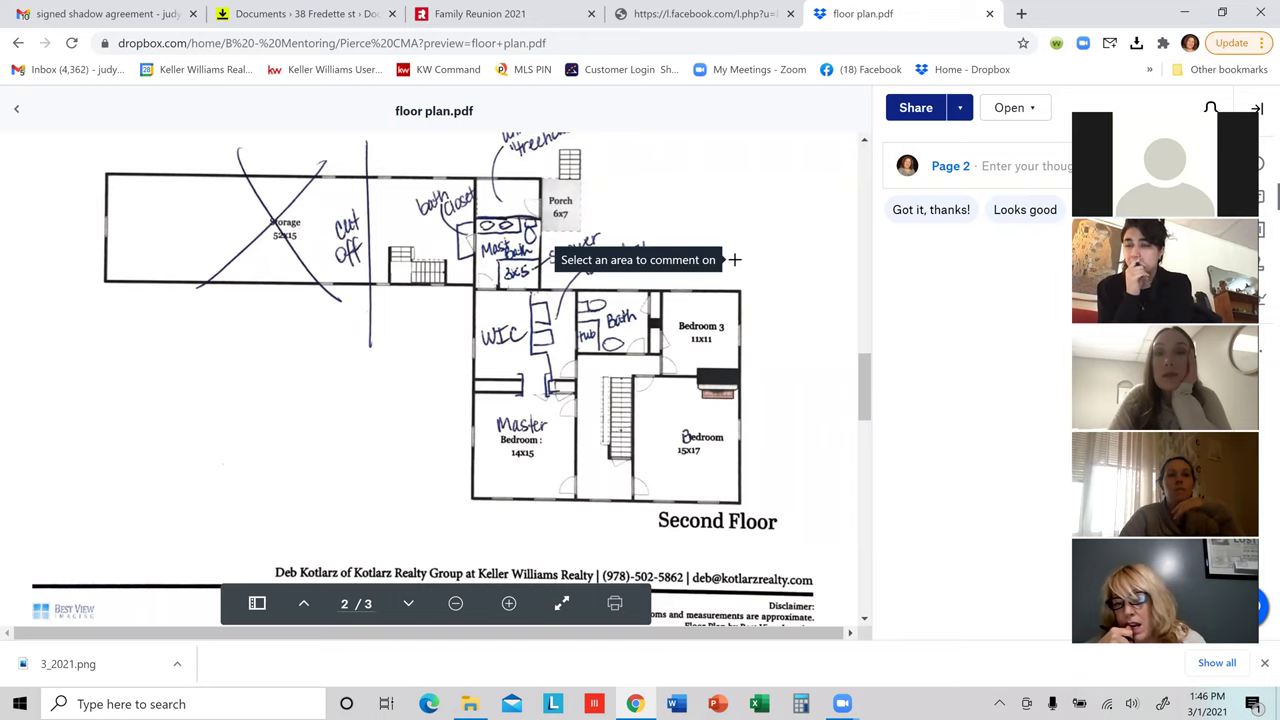
pyautogui.scroll(10, 748, 248)
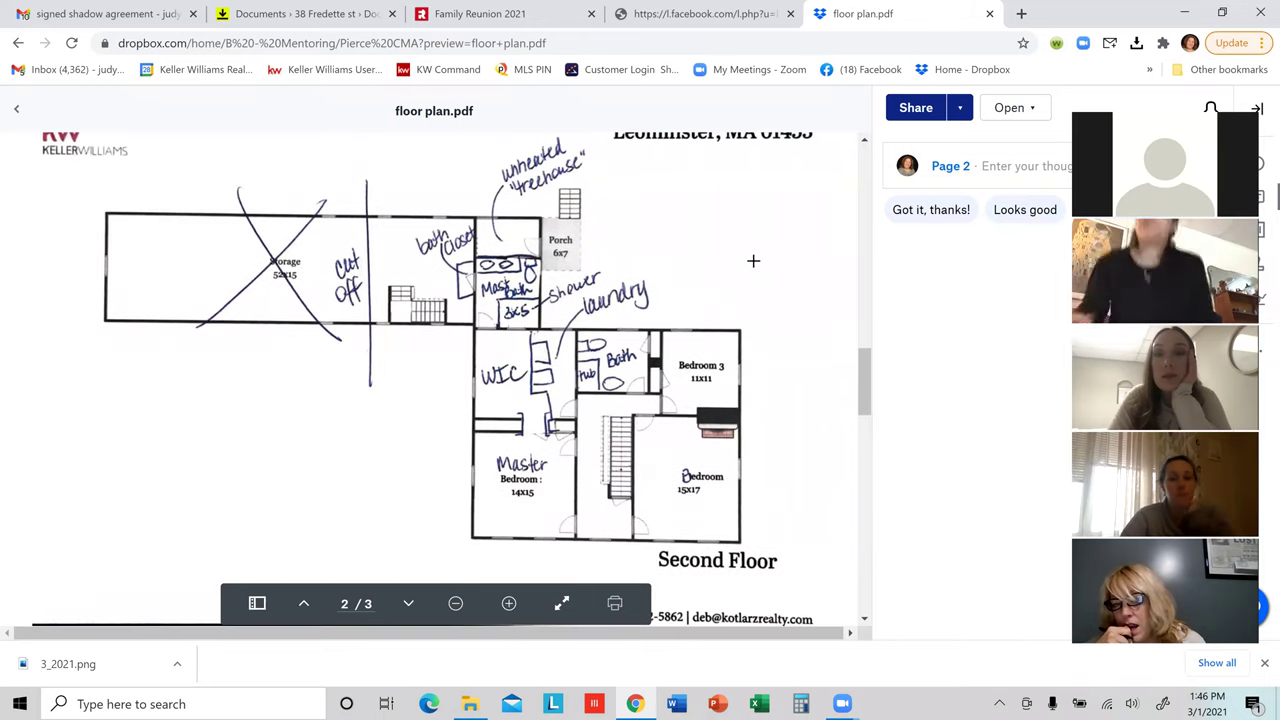
pyautogui.scroll(8, 680, 294)
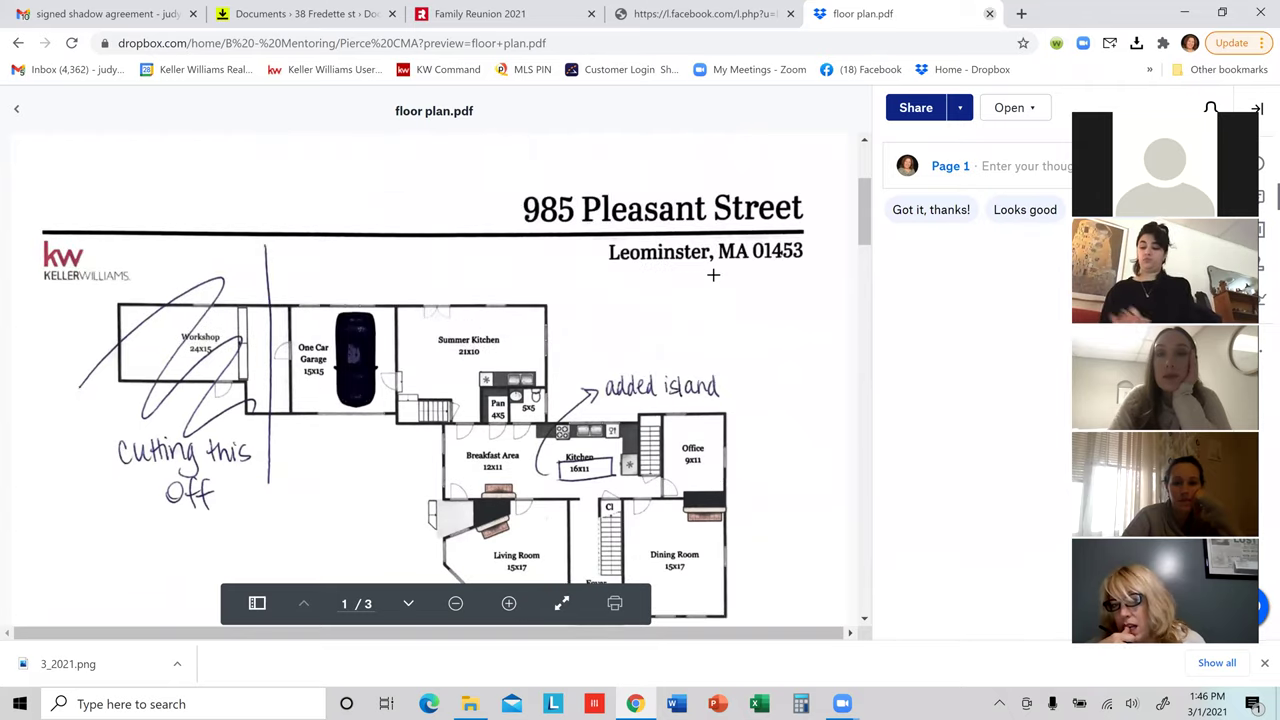
pyautogui.hotkey('ctrl', 'w')
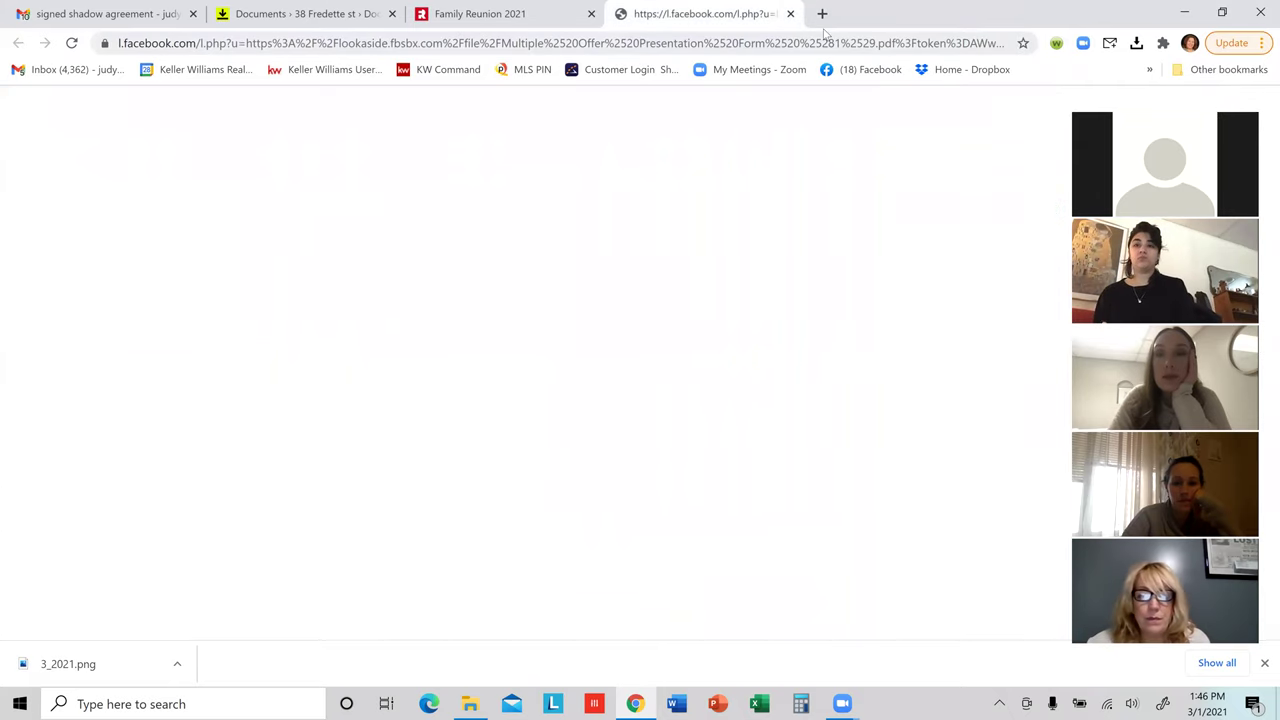
# Step: Go to the MLS PIN bookmark and sign in with the saved credentials
pyautogui.click(529, 72)
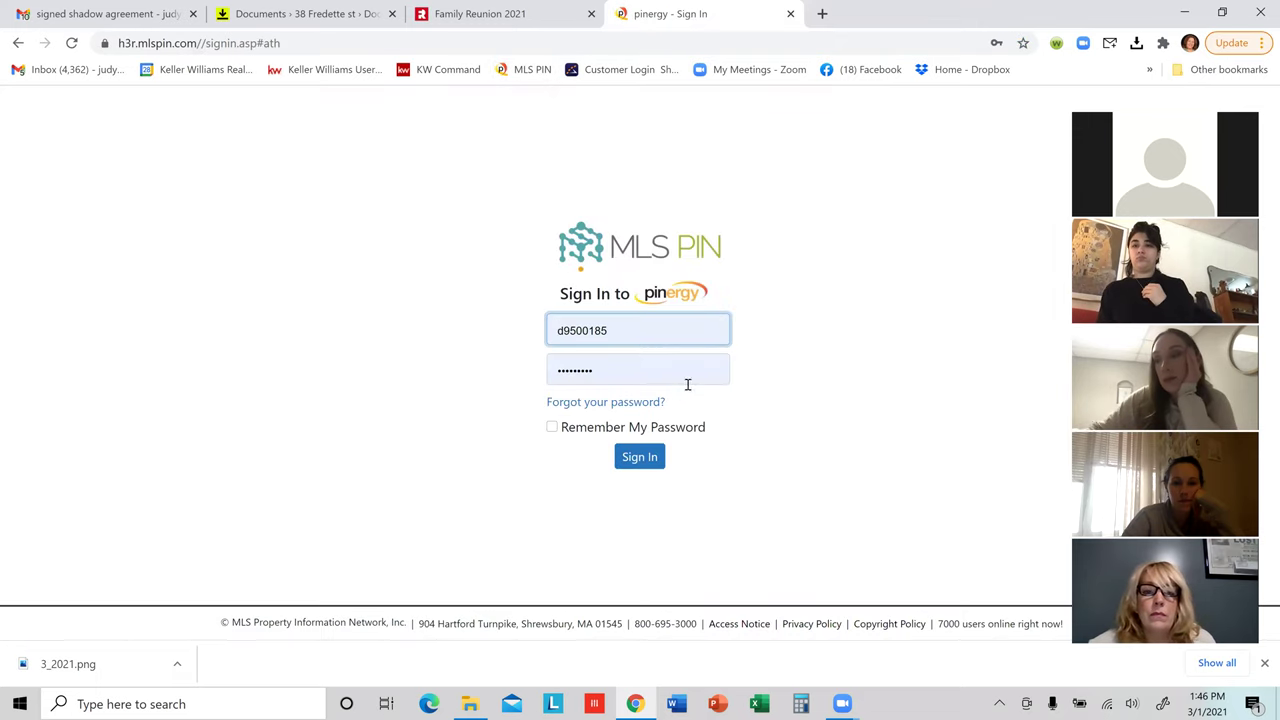
pyautogui.click(639, 464)
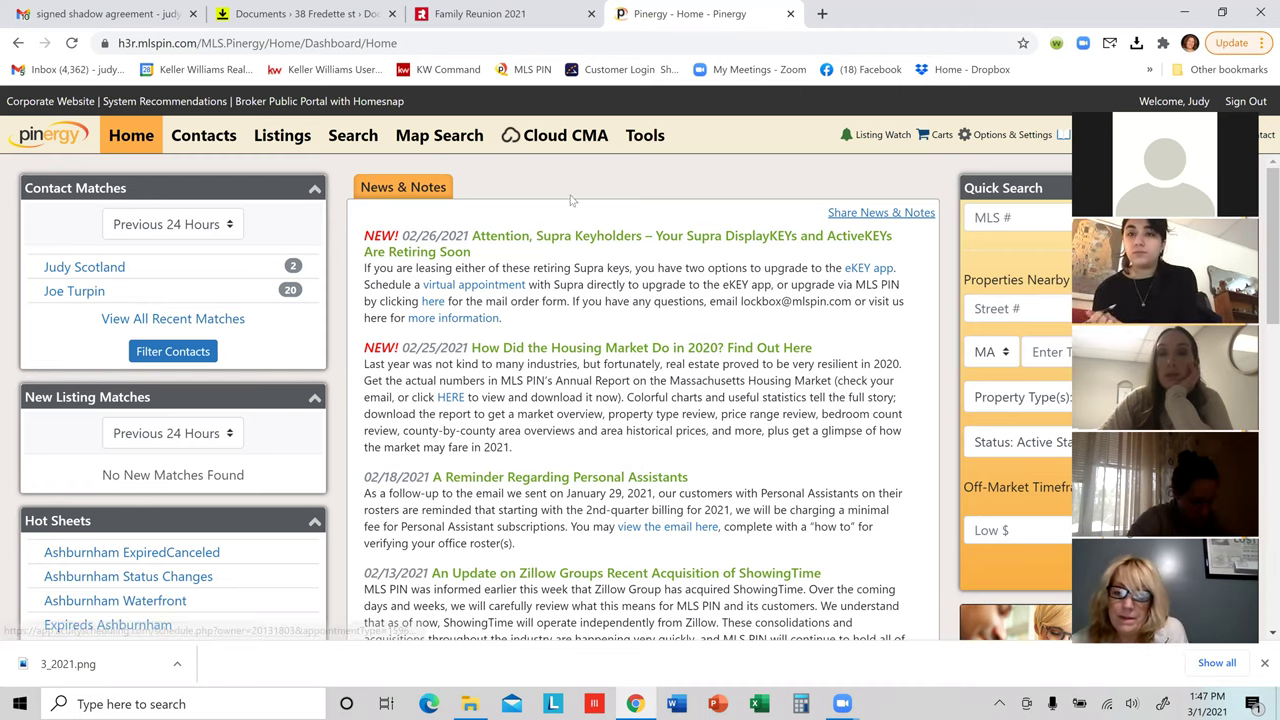
# Step: Open the Property History search form and paste the copied address into Street
pyautogui.click(645, 137)
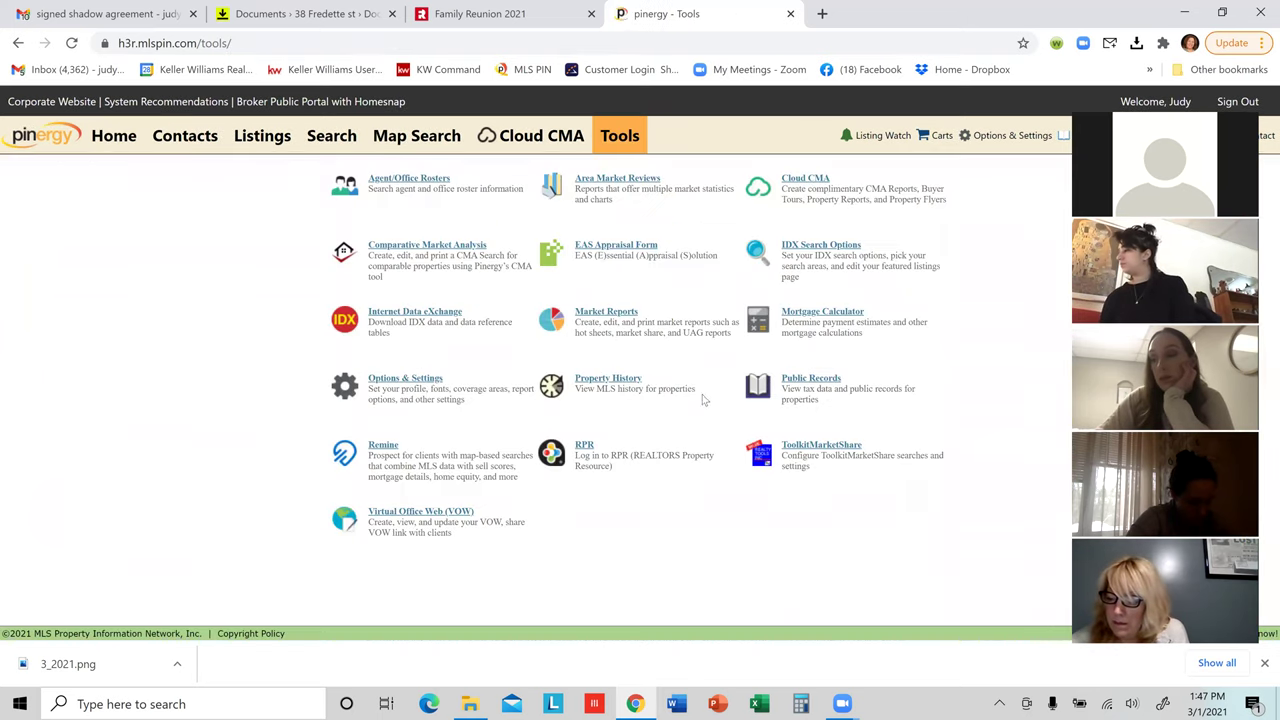
pyautogui.click(622, 387)
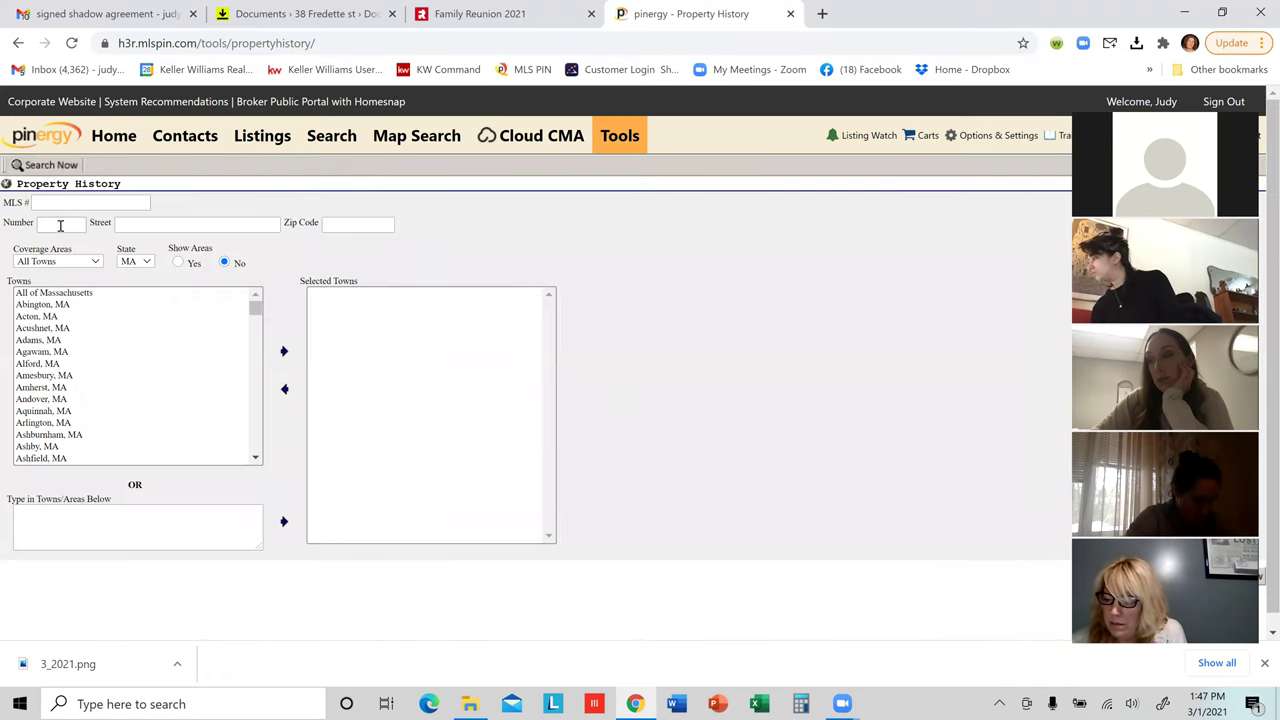
pyautogui.click(59, 226)
pyautogui.click(125, 225)
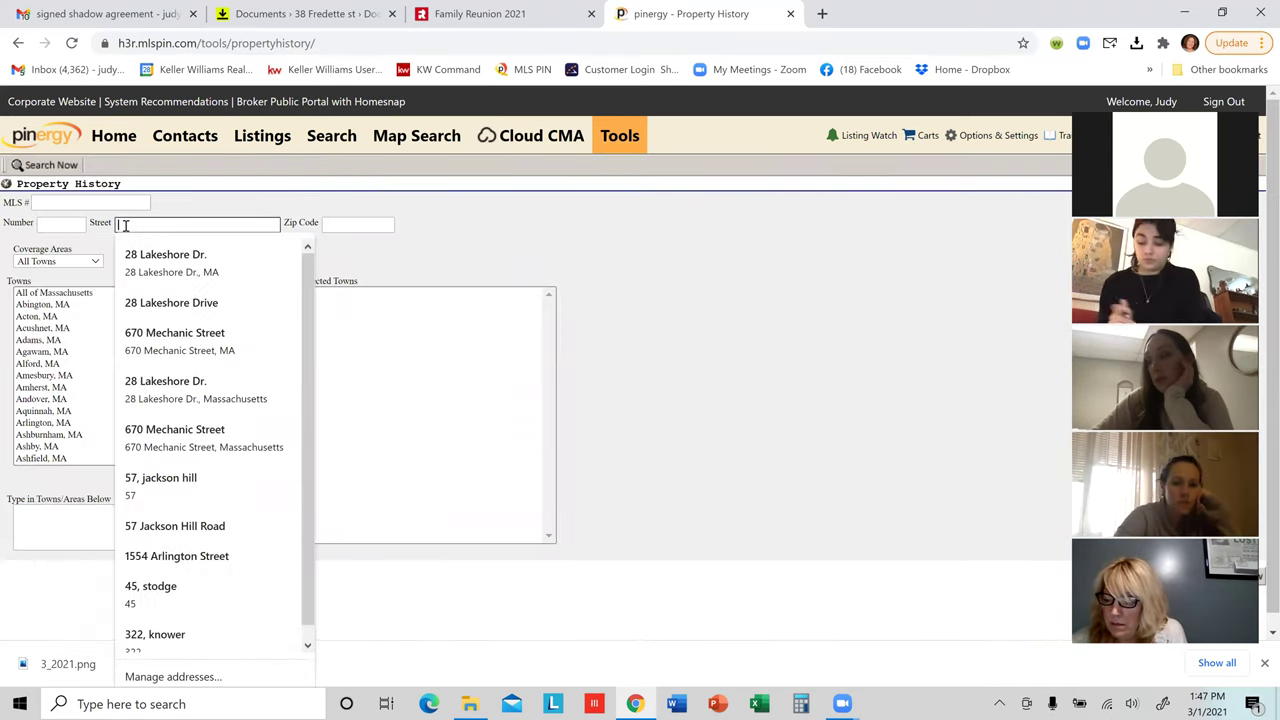
pyautogui.rightClick(127, 228)
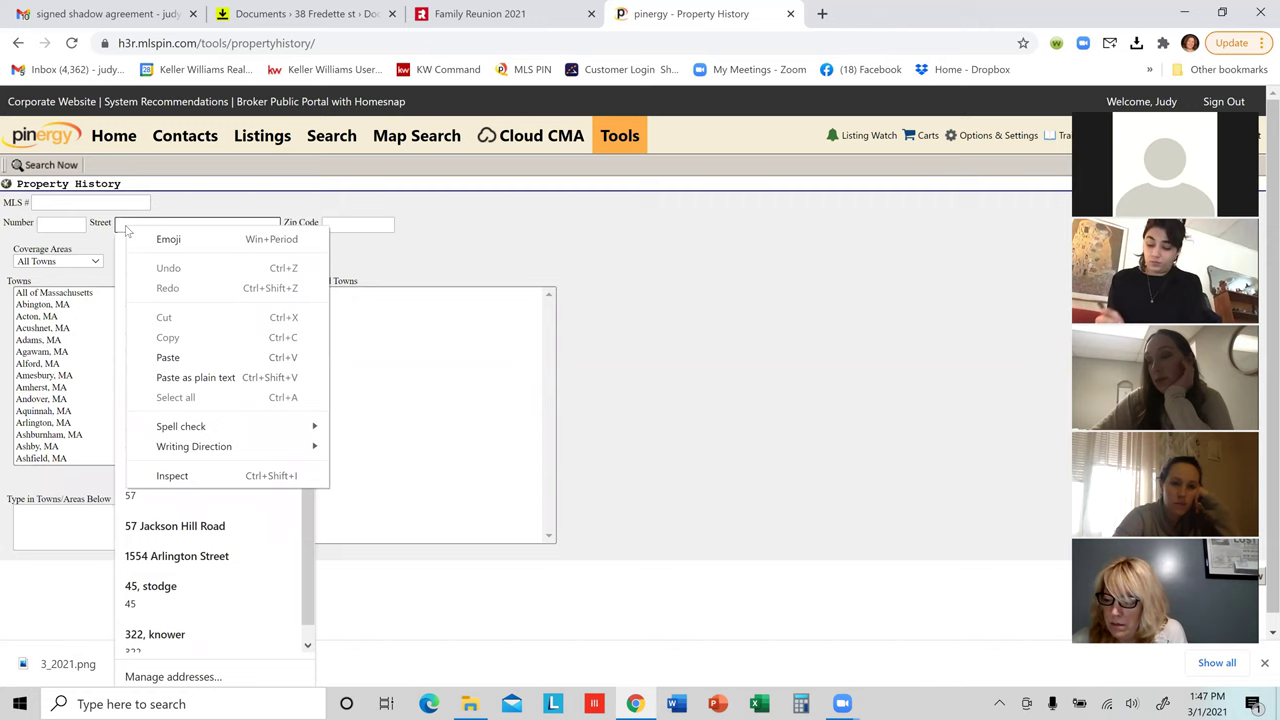
pyautogui.click(168, 357)
pyautogui.moveTo(131, 225); pyautogui.dragTo(120, 226)
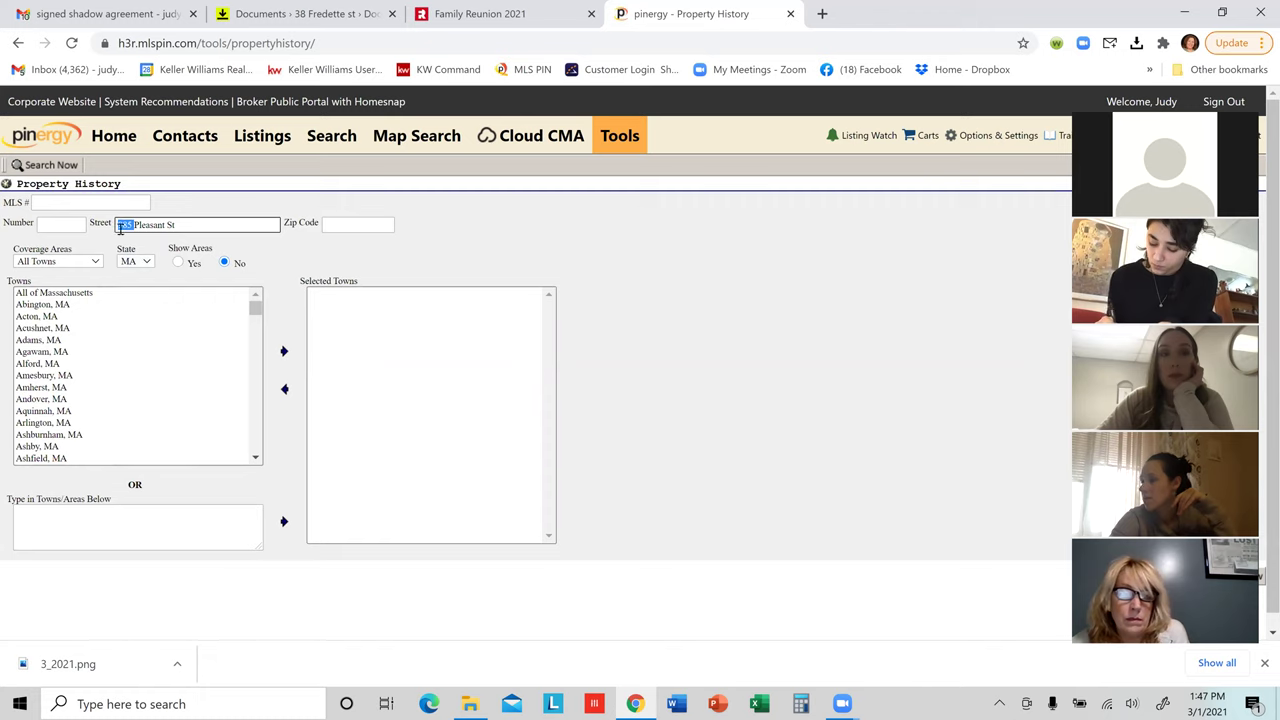
pyautogui.rightClick(120, 226)
pyautogui.click(157, 266)
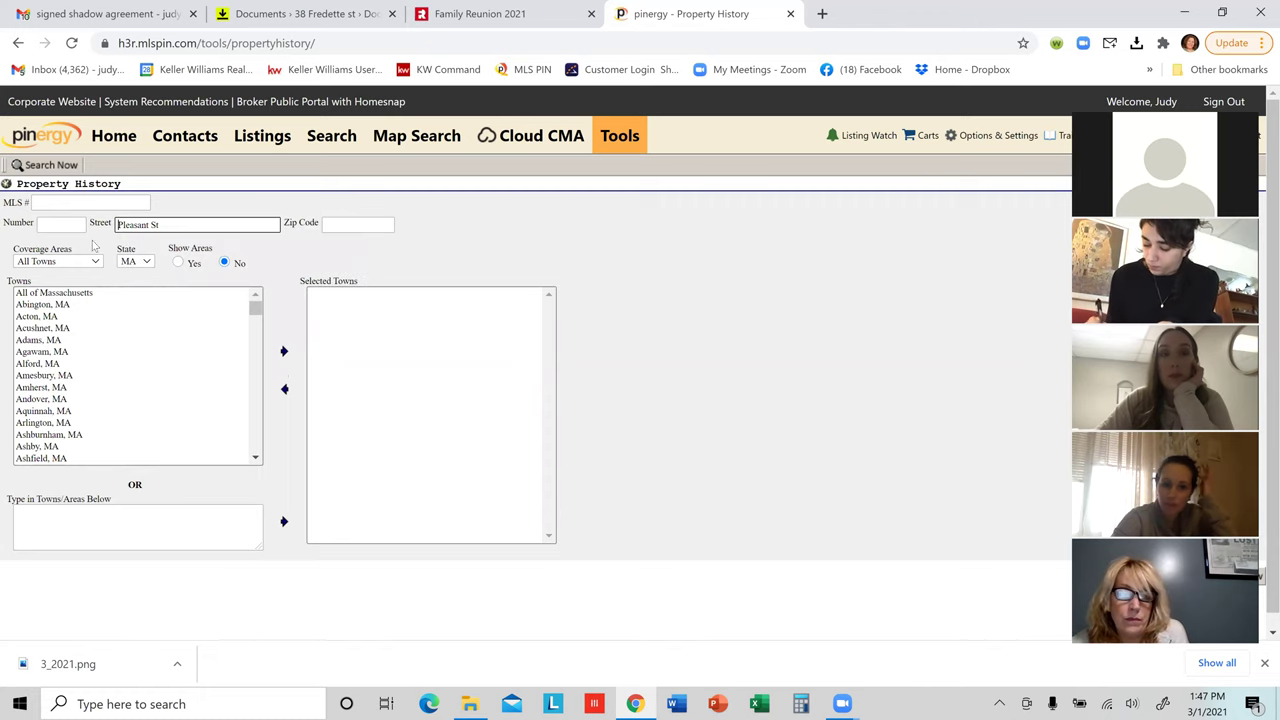
pyautogui.click(48, 222)
pyautogui.rightClick(49, 228)
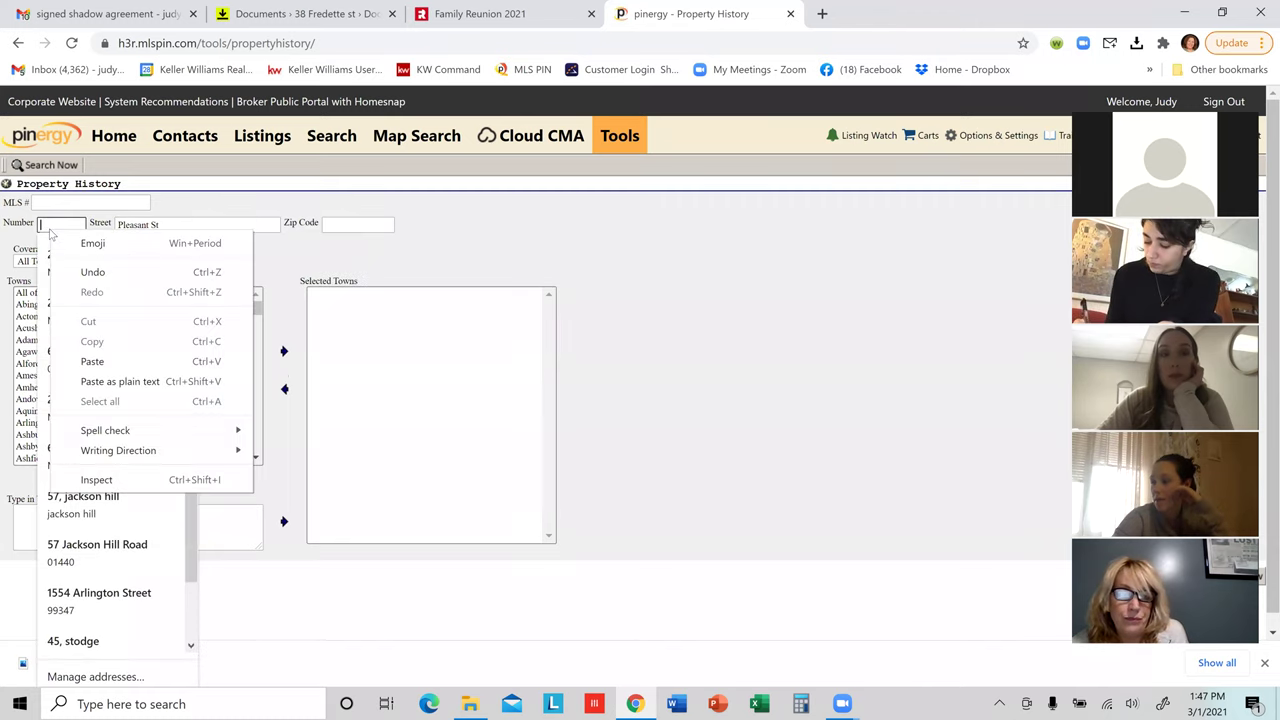
pyautogui.click(110, 362)
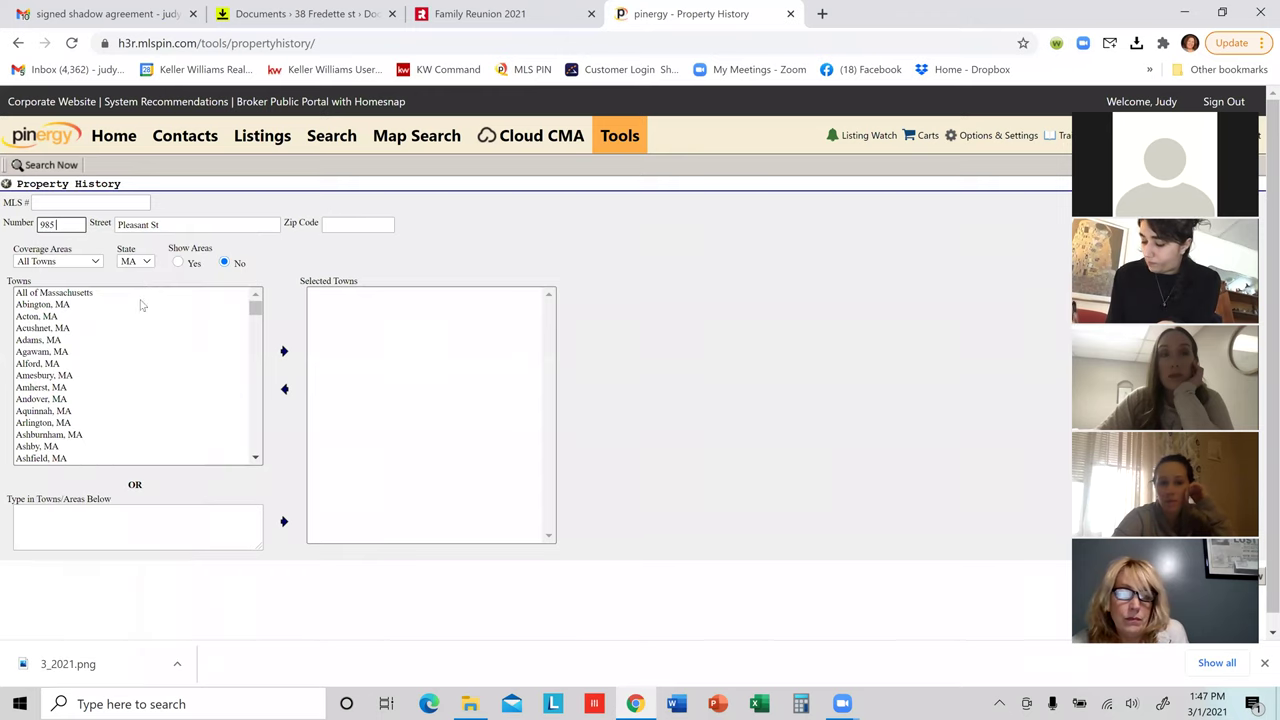
pyautogui.click(115, 224)
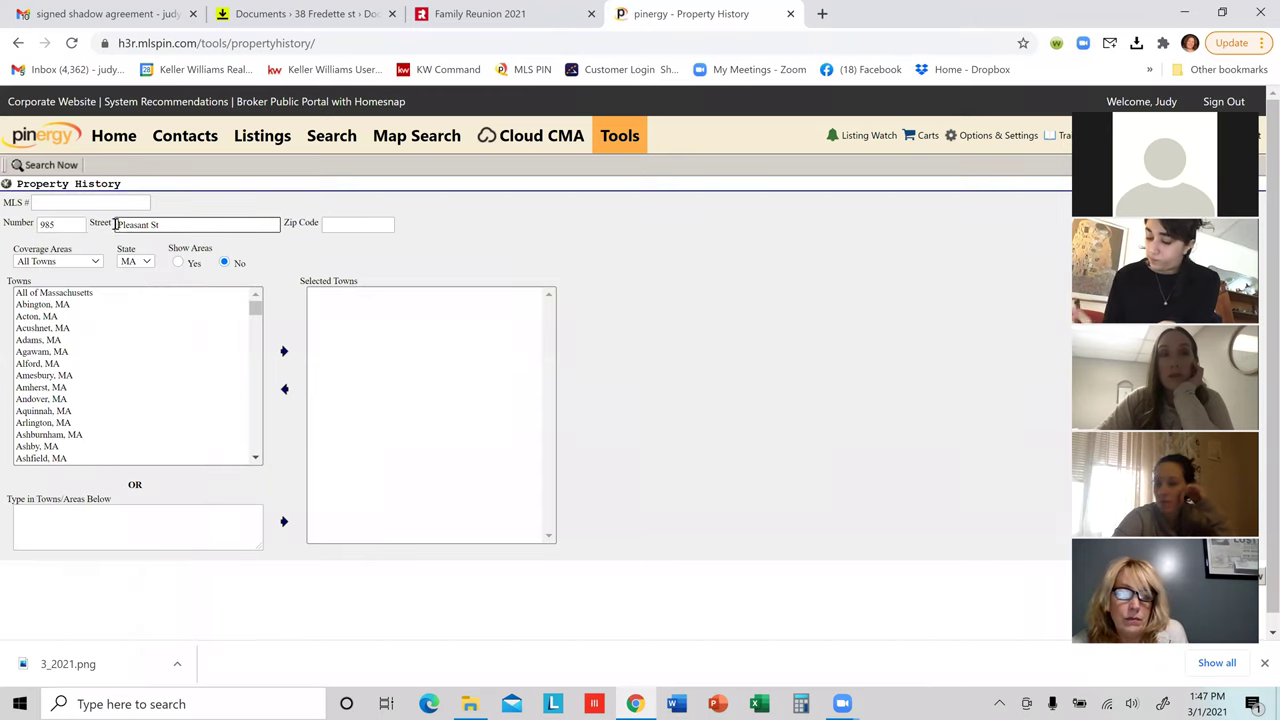
# Step: Enter zip code 01453 and run the Property History search
pyautogui.click(340, 229)
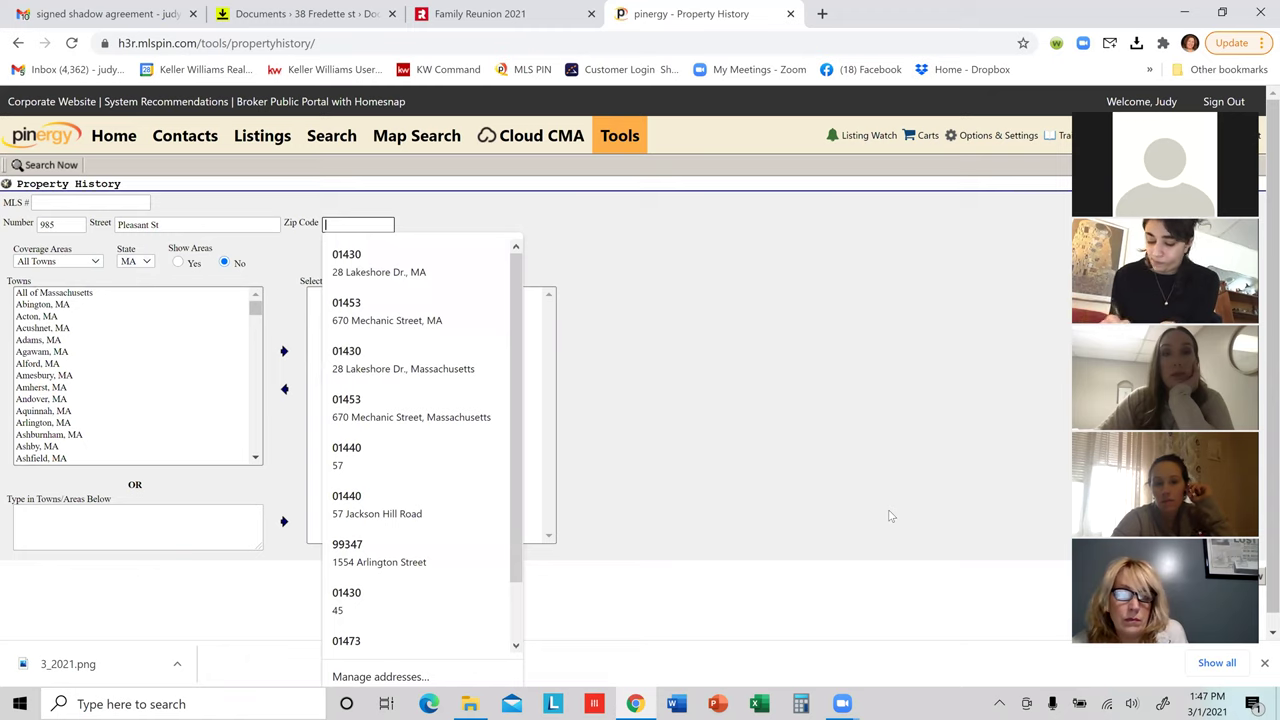
pyautogui.write('01')
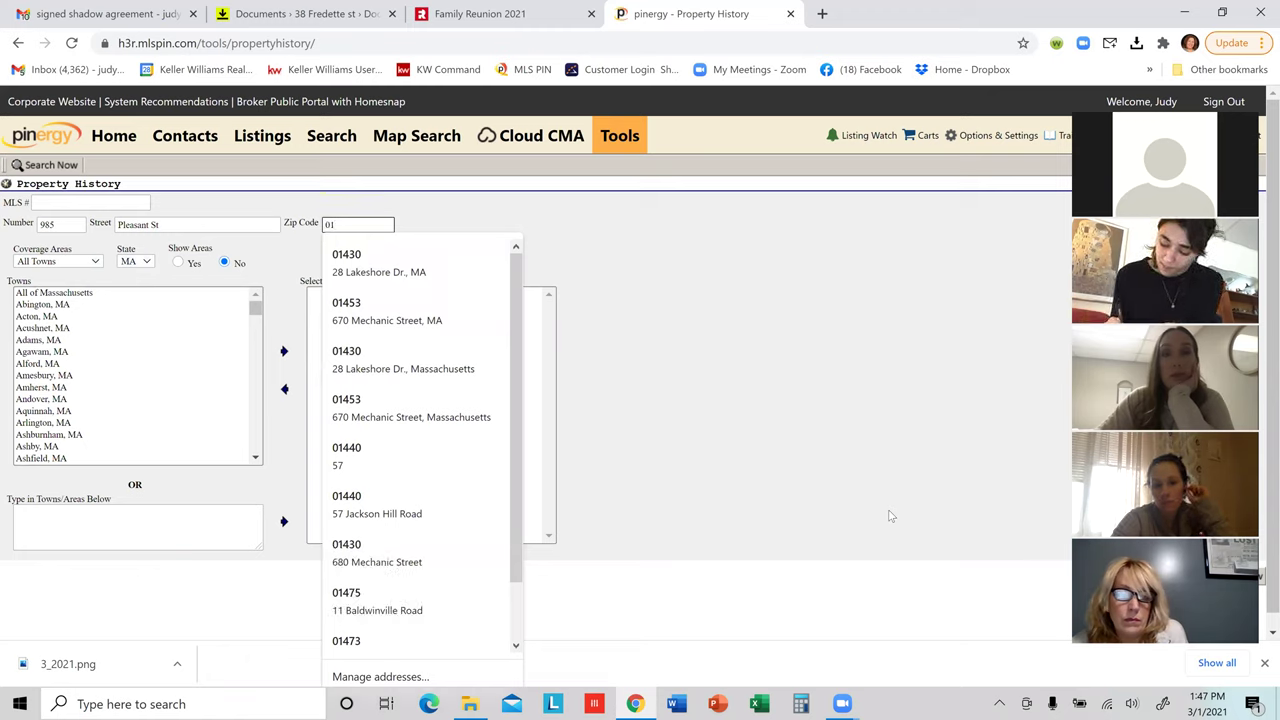
pyautogui.write('453')
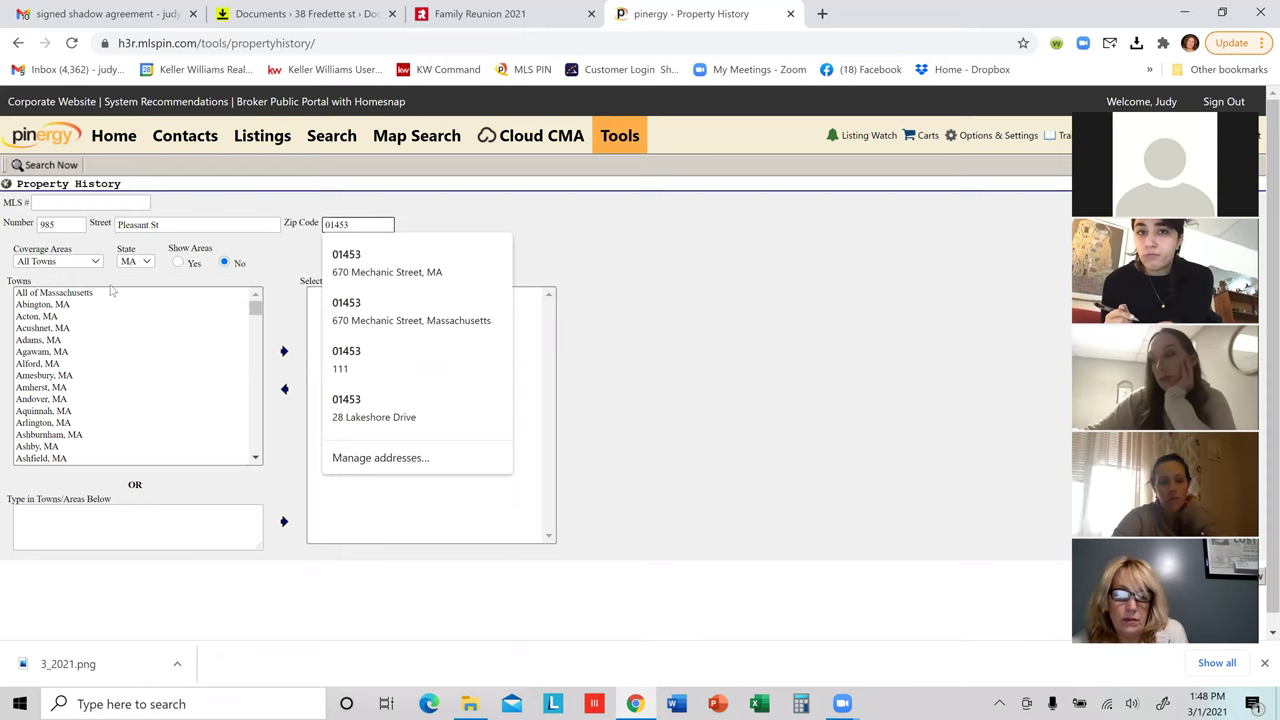
pyautogui.click(20, 167)
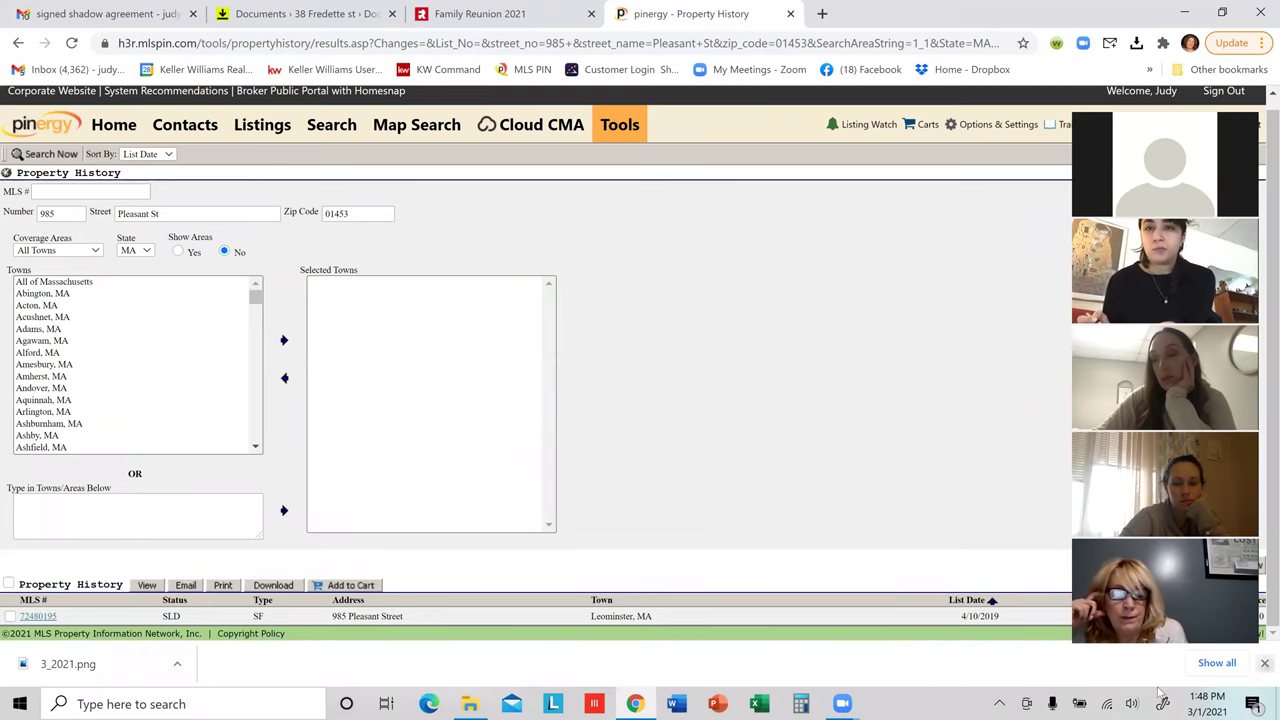
pyautogui.click(1264, 663)
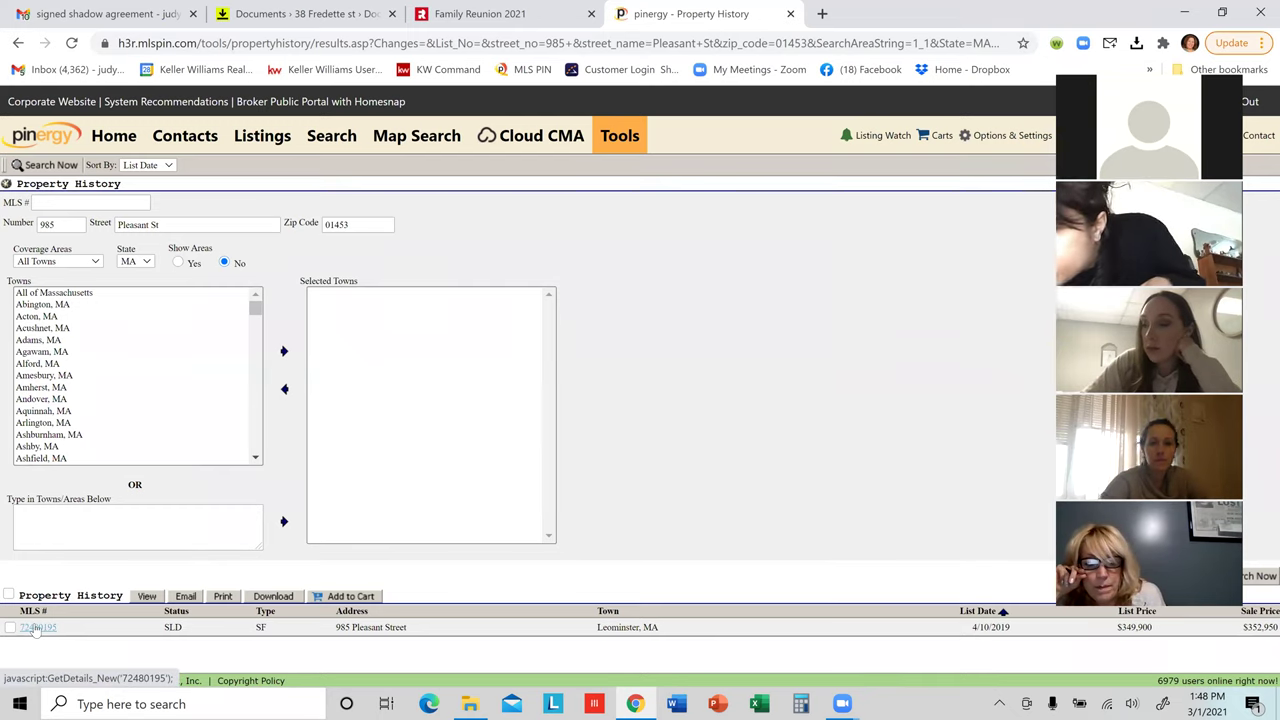
# Step: Open the listing report for MLS# 72480195 from the Property History results row
pyautogui.click(37, 628)
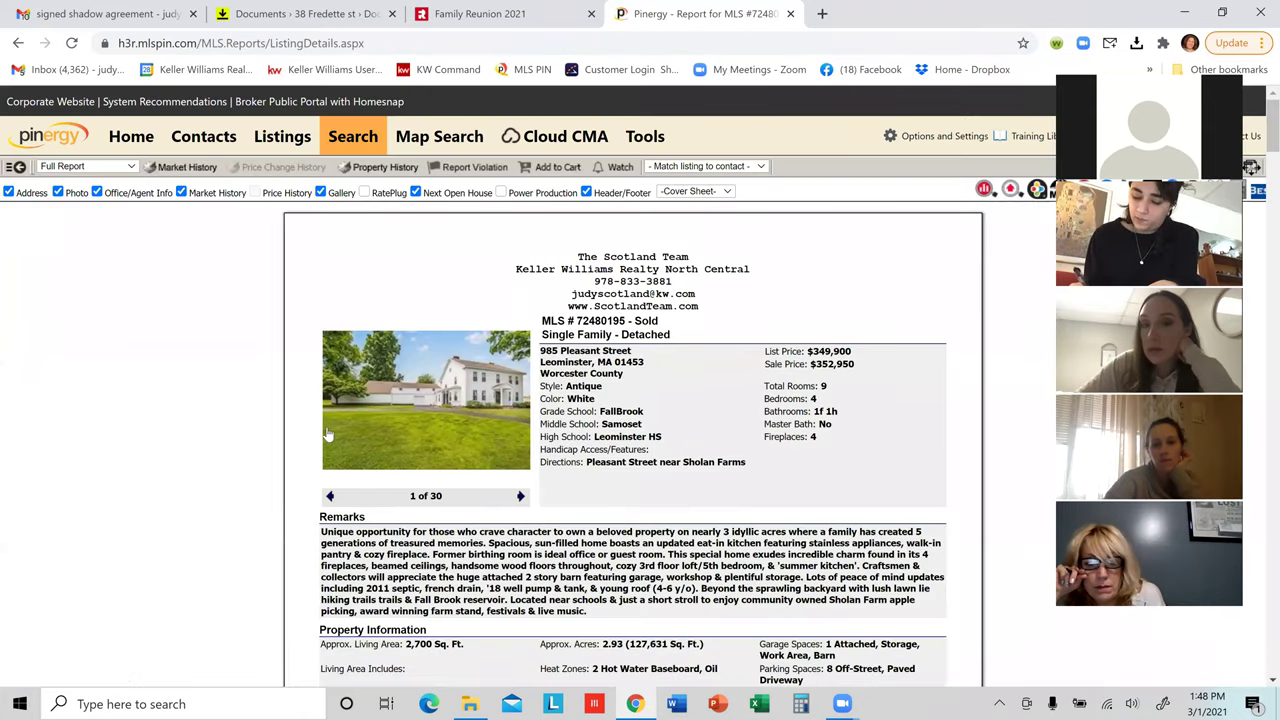
# Step: Scroll the report past Remarks and Room Levels to Tax Information showing Book 7698 Page 132
pyautogui.scroll(-1, 390, 400)
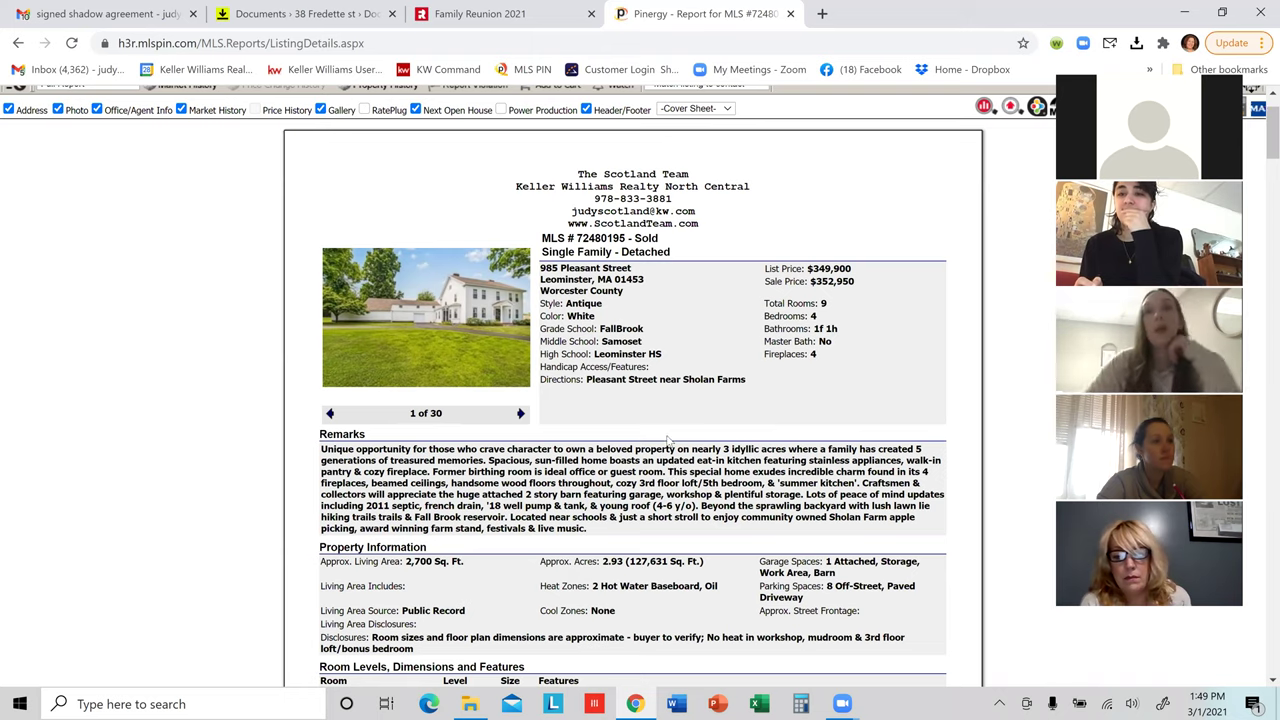
pyautogui.scroll(-1, 612, 463)
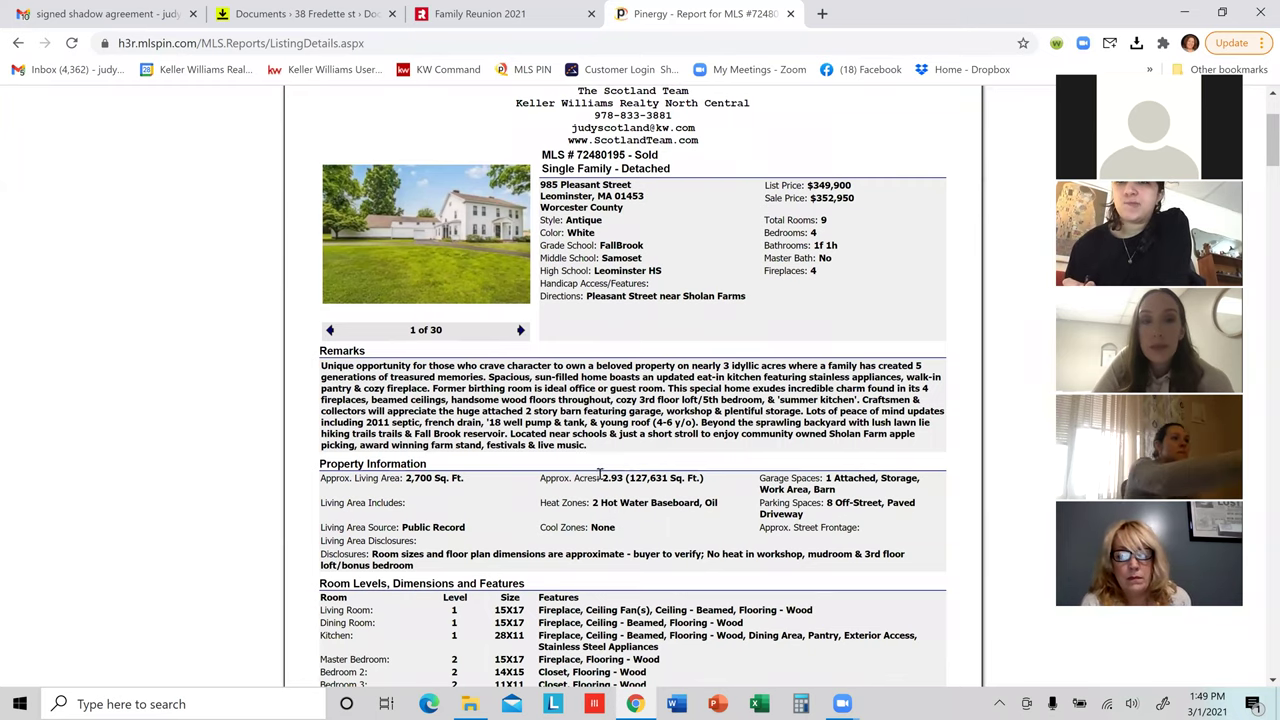
pyautogui.scroll(-1, 484, 327)
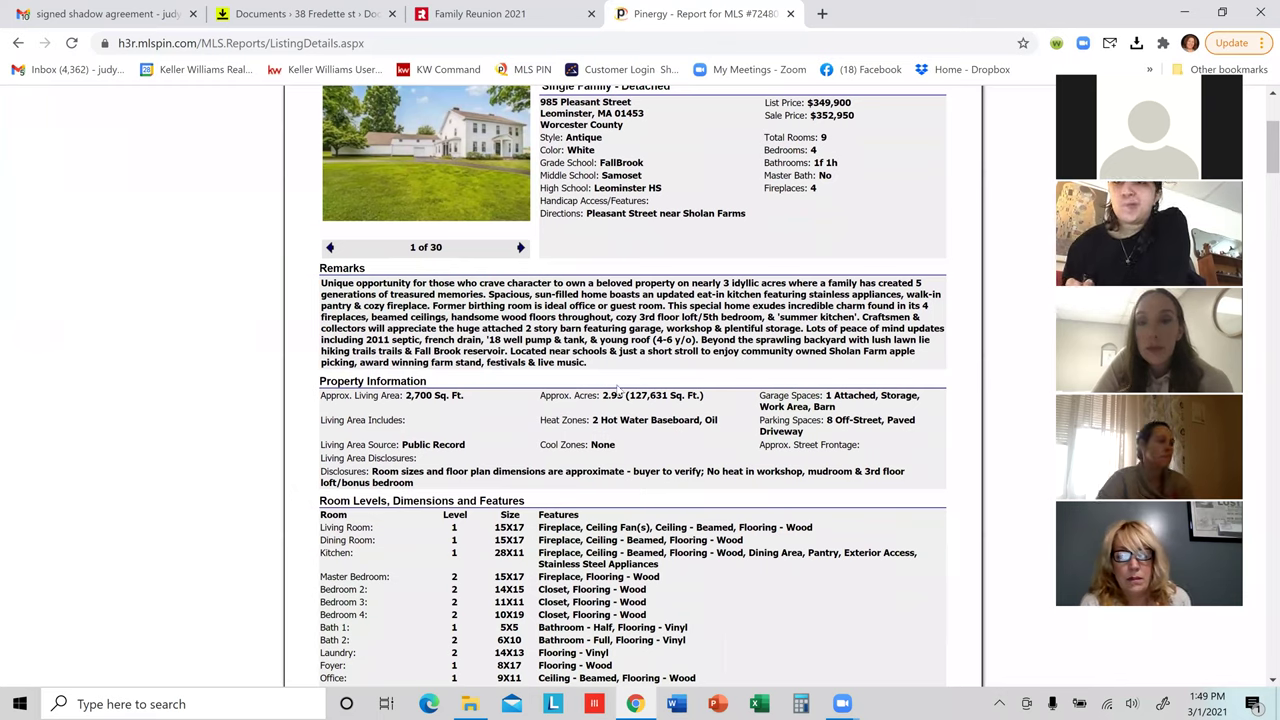
pyautogui.scroll(-2, 675, 376)
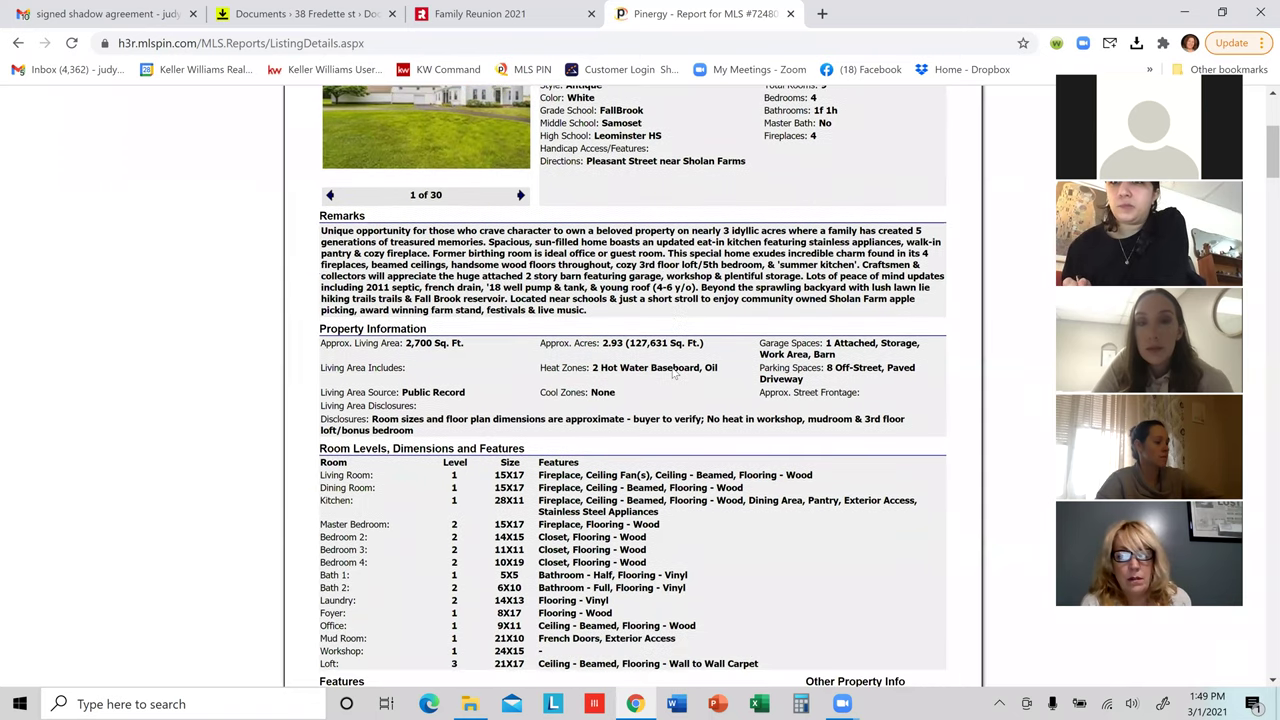
pyautogui.scroll(-1, 451, 97)
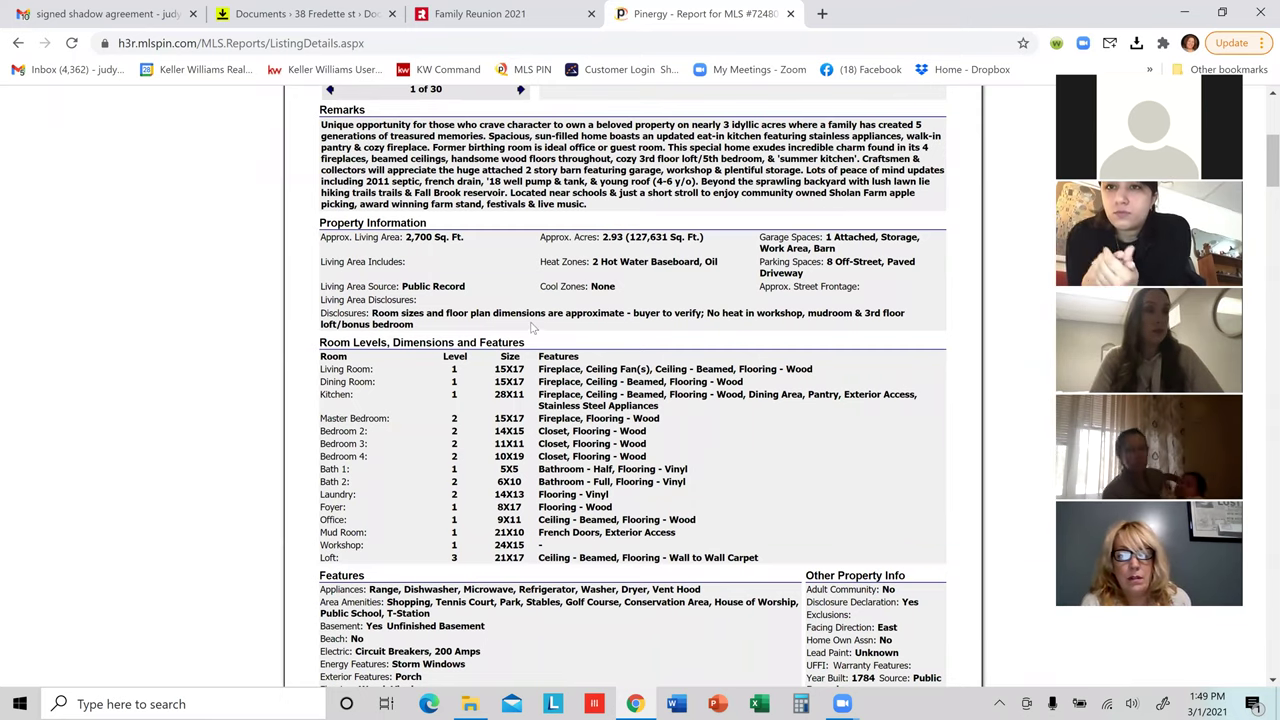
pyautogui.scroll(-1, 700, 360)
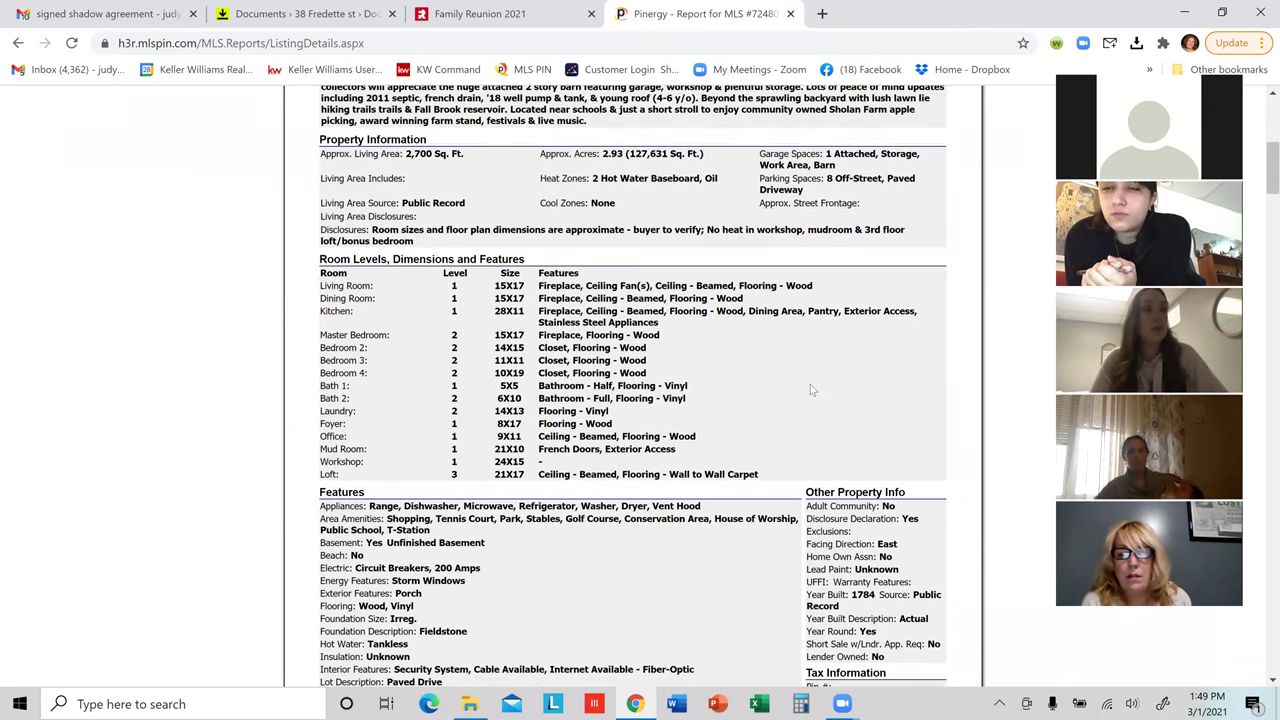
pyautogui.scroll(-1, 712, 408)
pyautogui.scroll(-1, 700, 400)
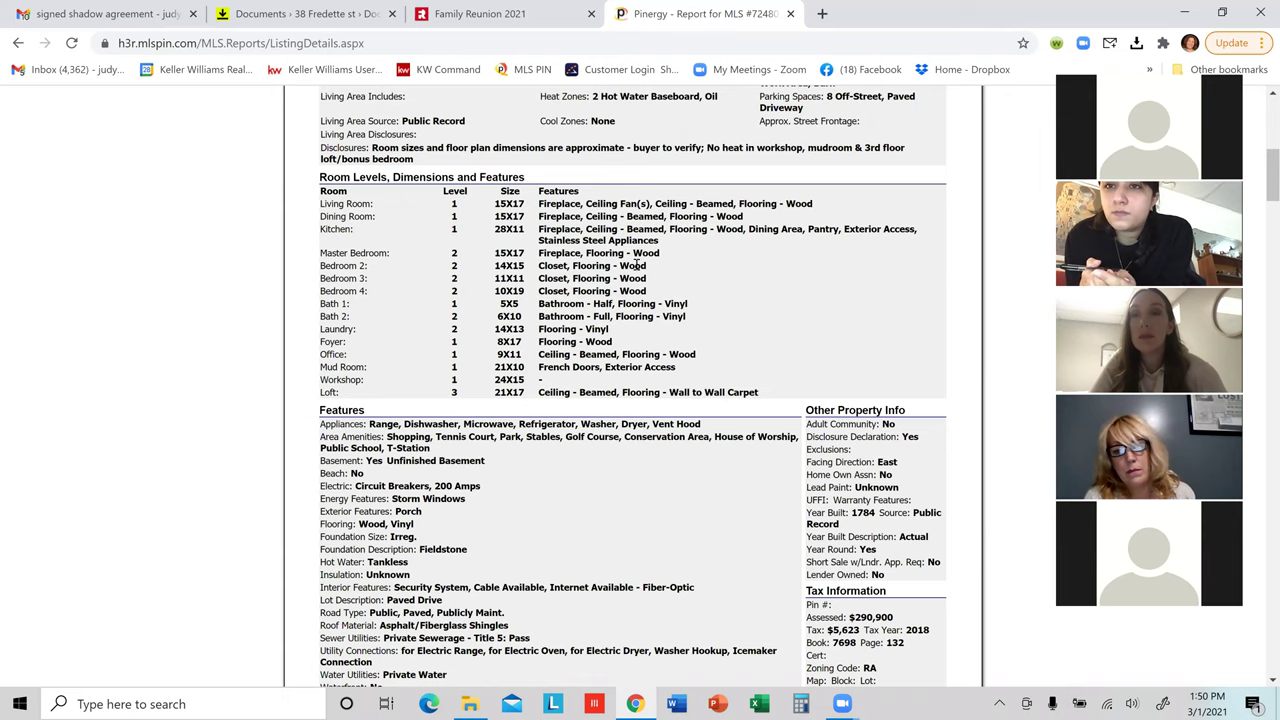
pyautogui.scroll(-5, 777, 474)
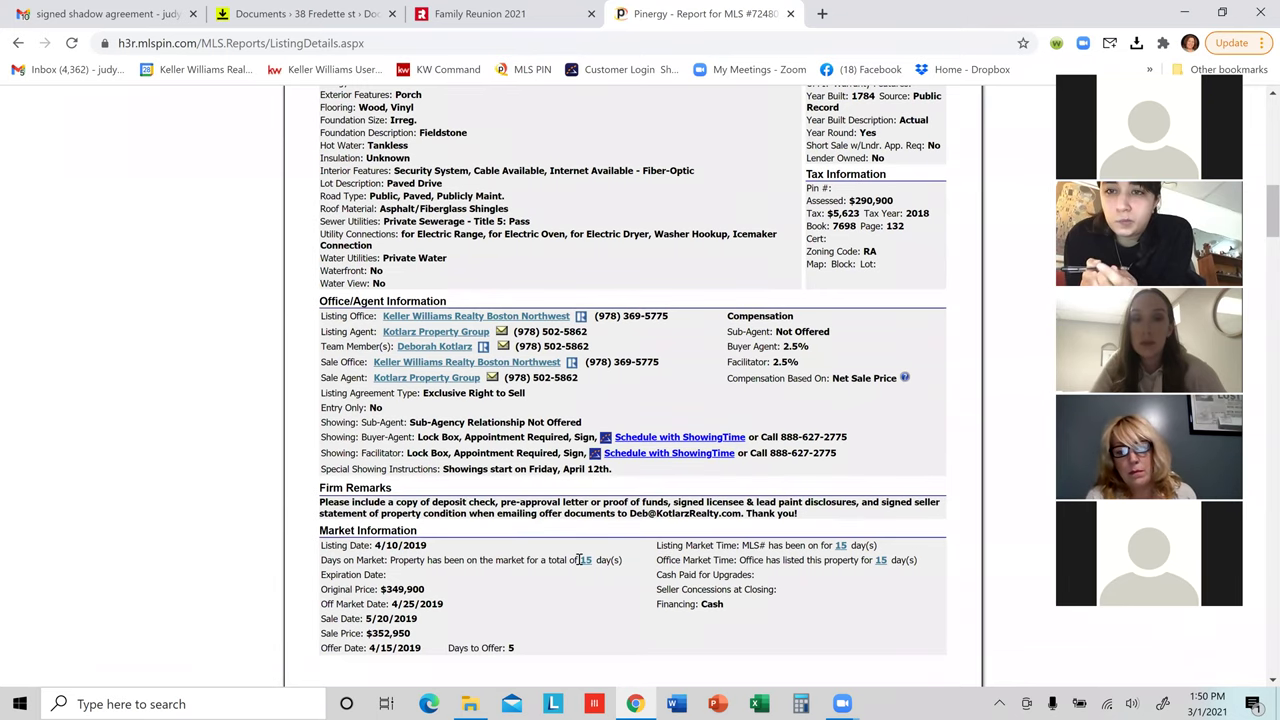
pyautogui.scroll(-3, 580, 560)
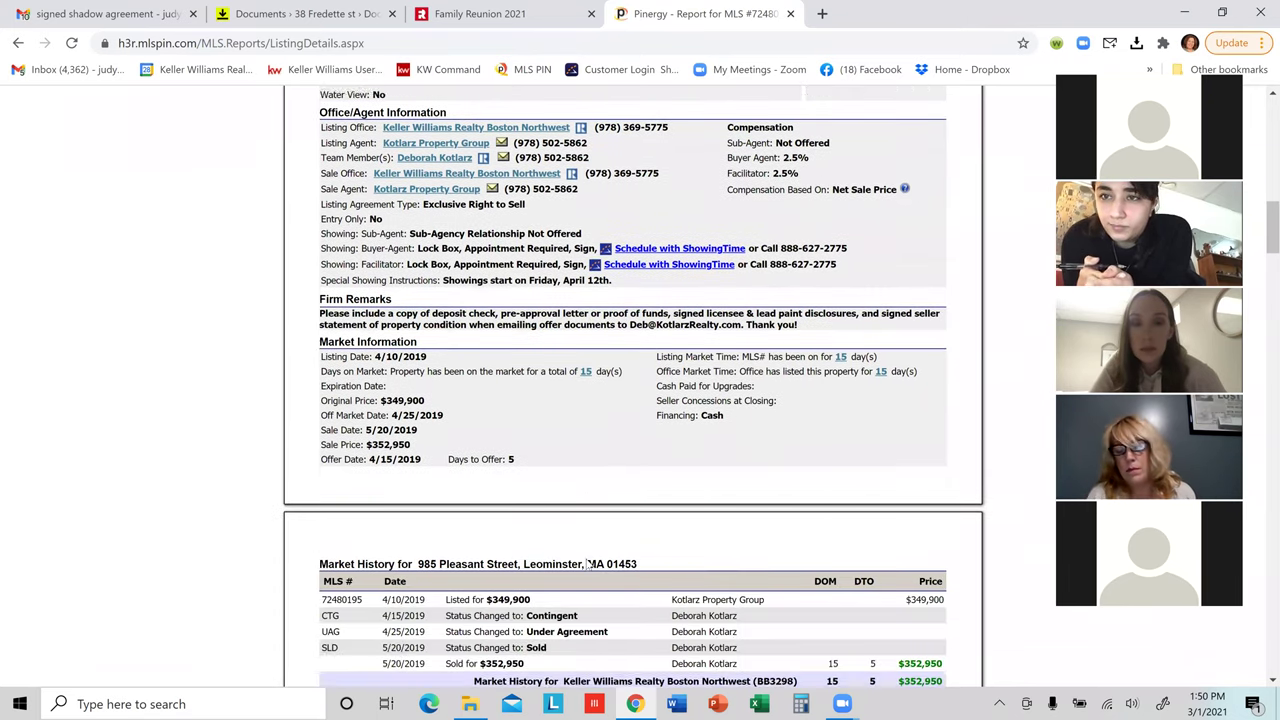
pyautogui.scroll(-3, 588, 565)
pyautogui.scroll(4, 590, 562)
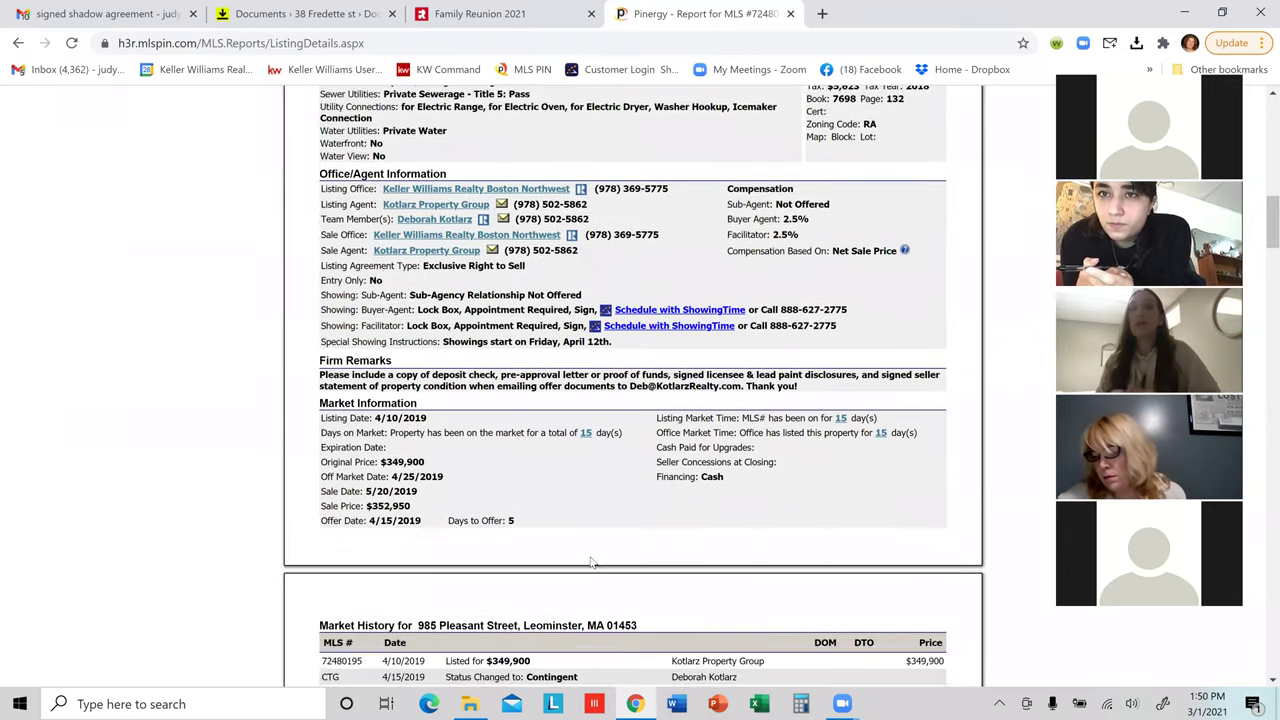
pyautogui.scroll(2, 590, 562)
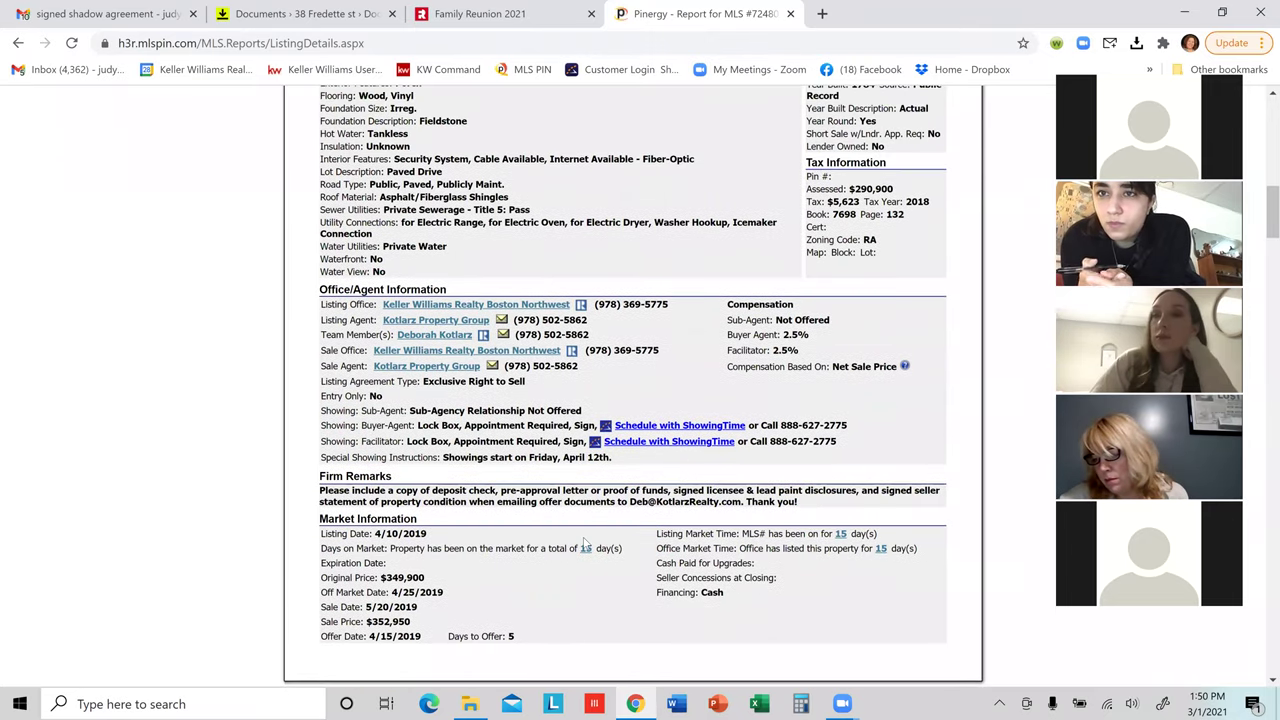
pyautogui.scroll(3, 588, 548)
pyautogui.scroll(1, 603, 553)
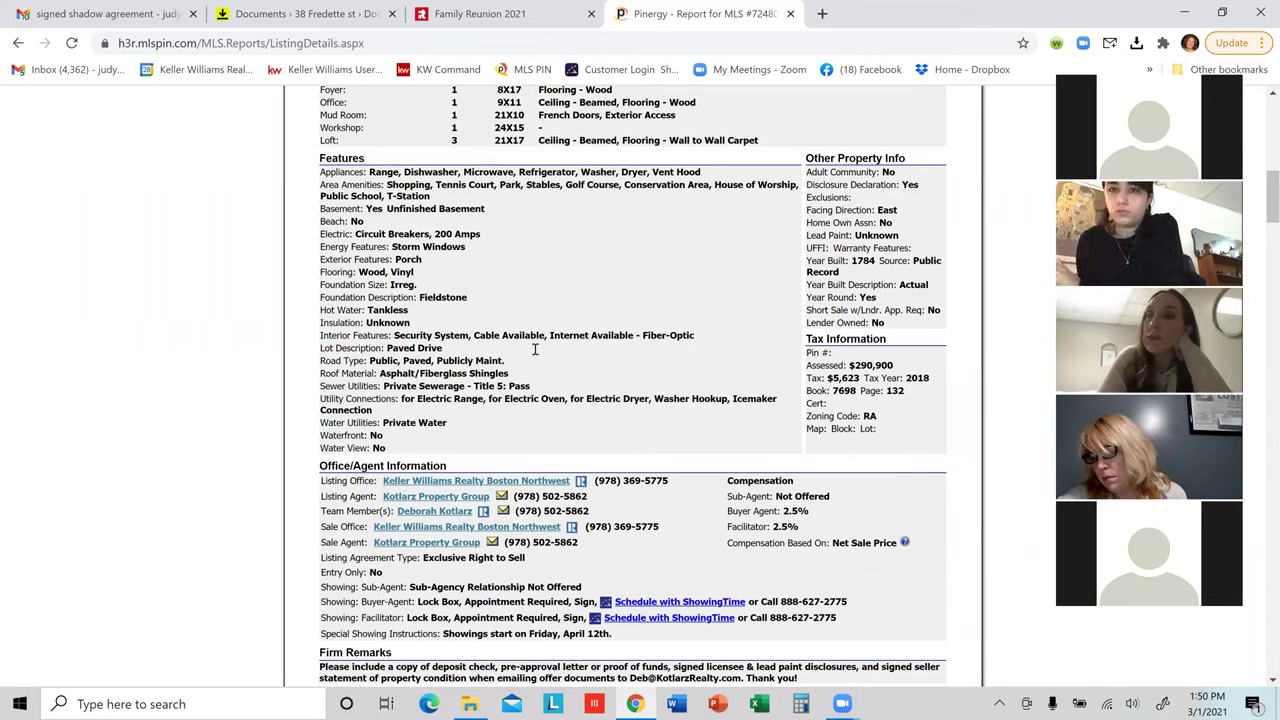
pyautogui.scroll(4, 535, 349)
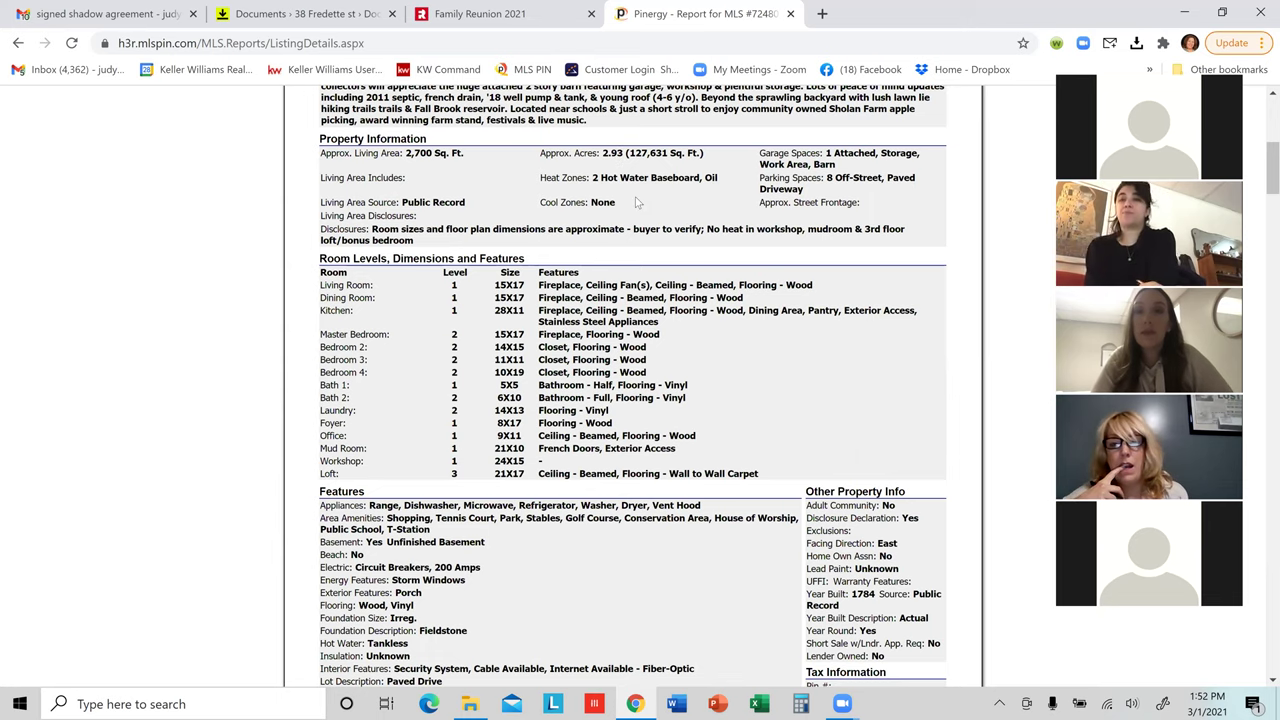
pyautogui.scroll(-3, 503, 441)
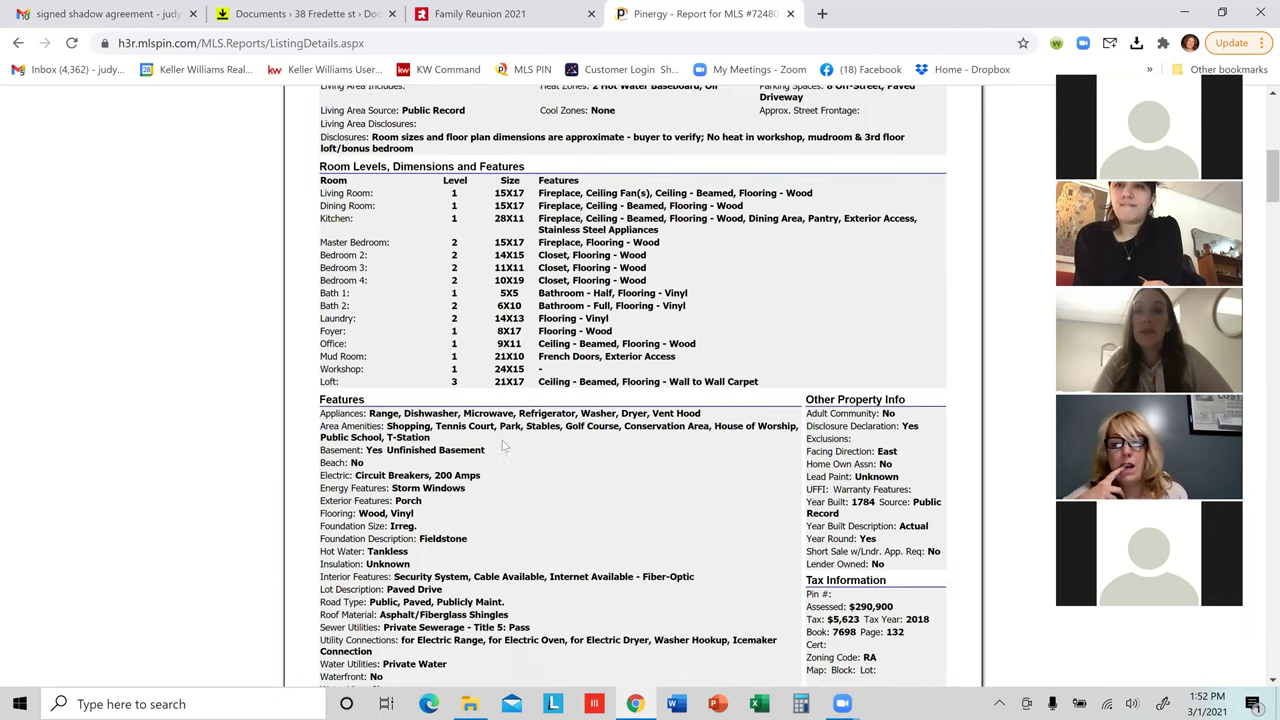
pyautogui.scroll(-1, 490, 400)
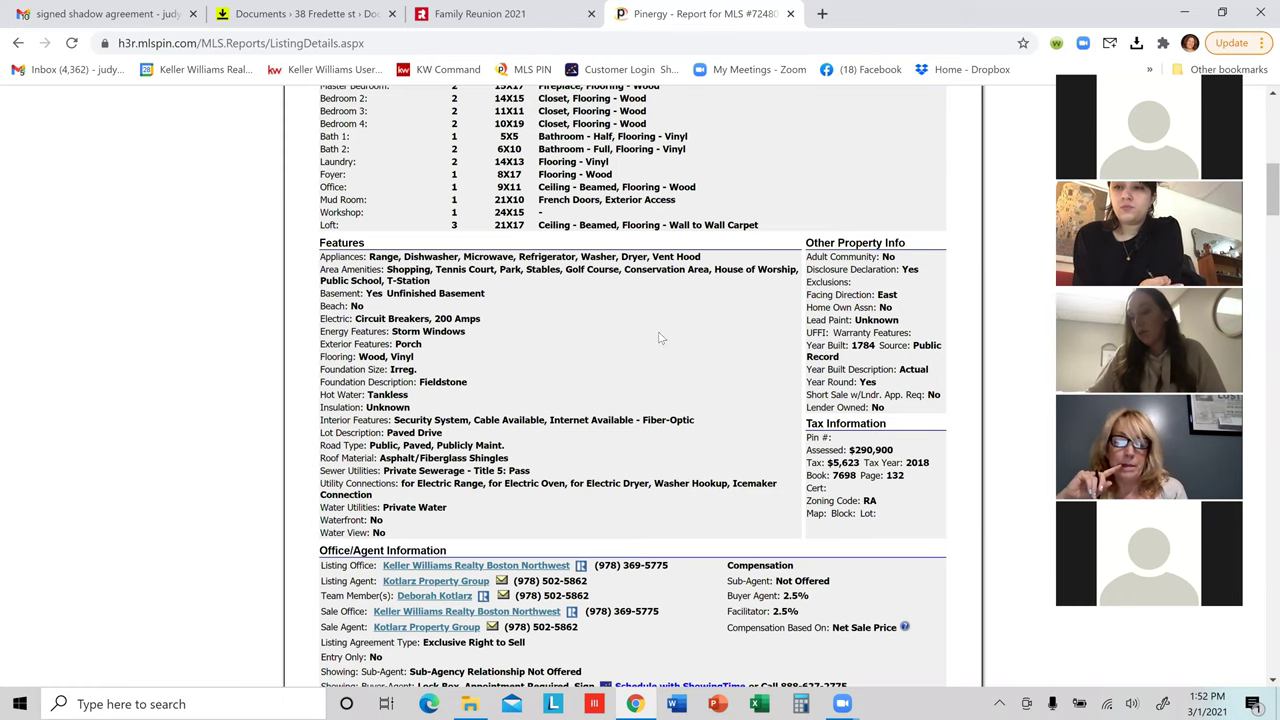
pyautogui.scroll(-1, 660, 330)
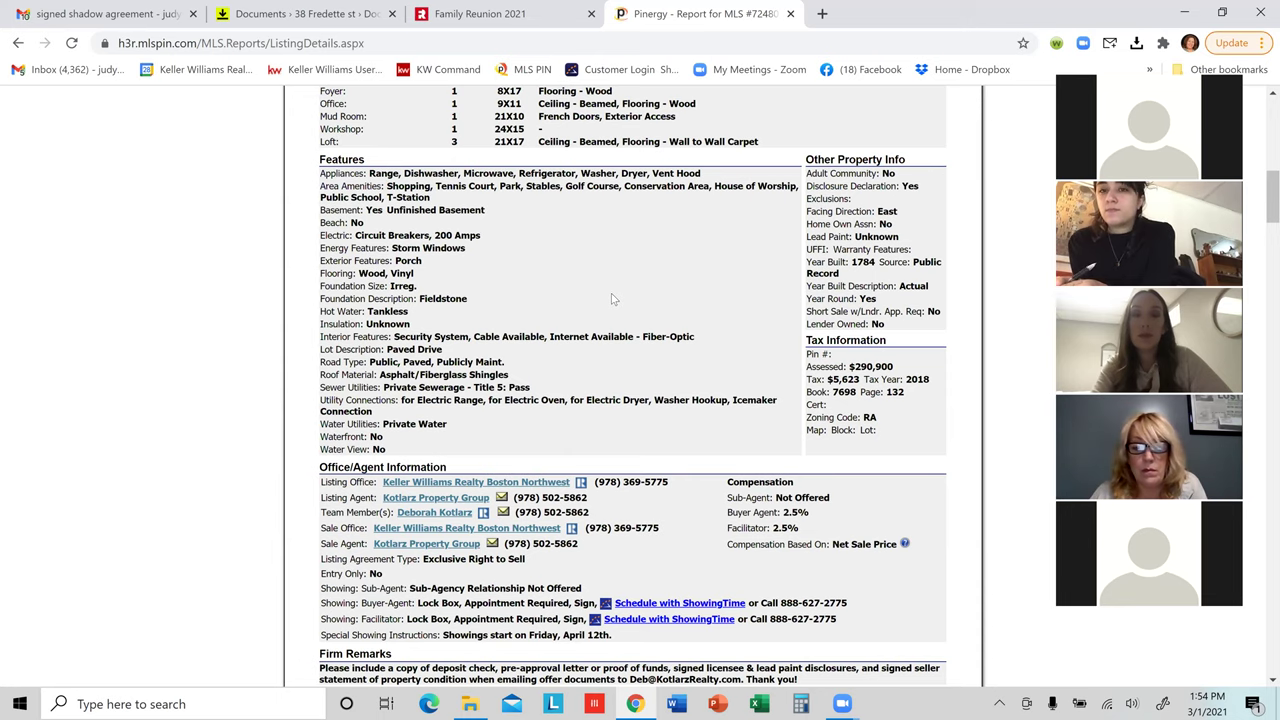
pyautogui.scroll(-1, 596, 347)
pyautogui.scroll(-2, 596, 347)
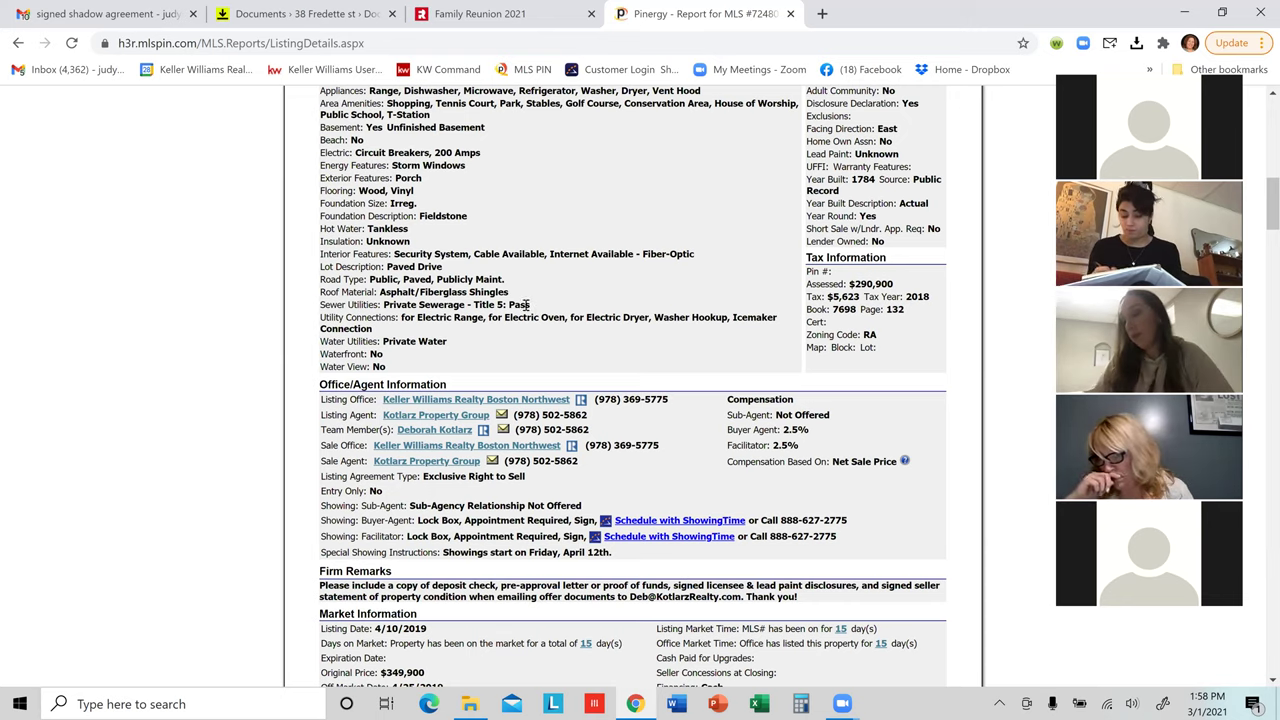
# Step: Scroll down to Firm Remarks, Market Information and Market History showing the 5/20/2019 $352,950 sale
pyautogui.scroll(-1, 450, 290)
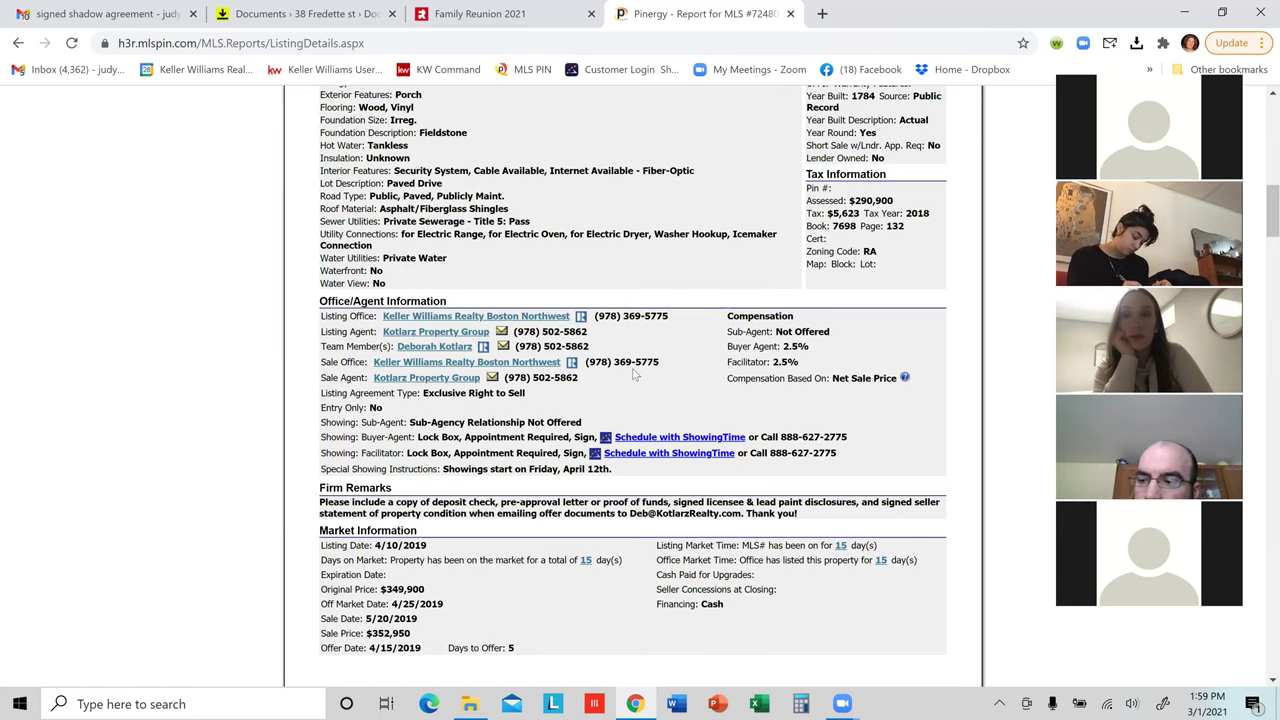
pyautogui.scroll(-1, 698, 438)
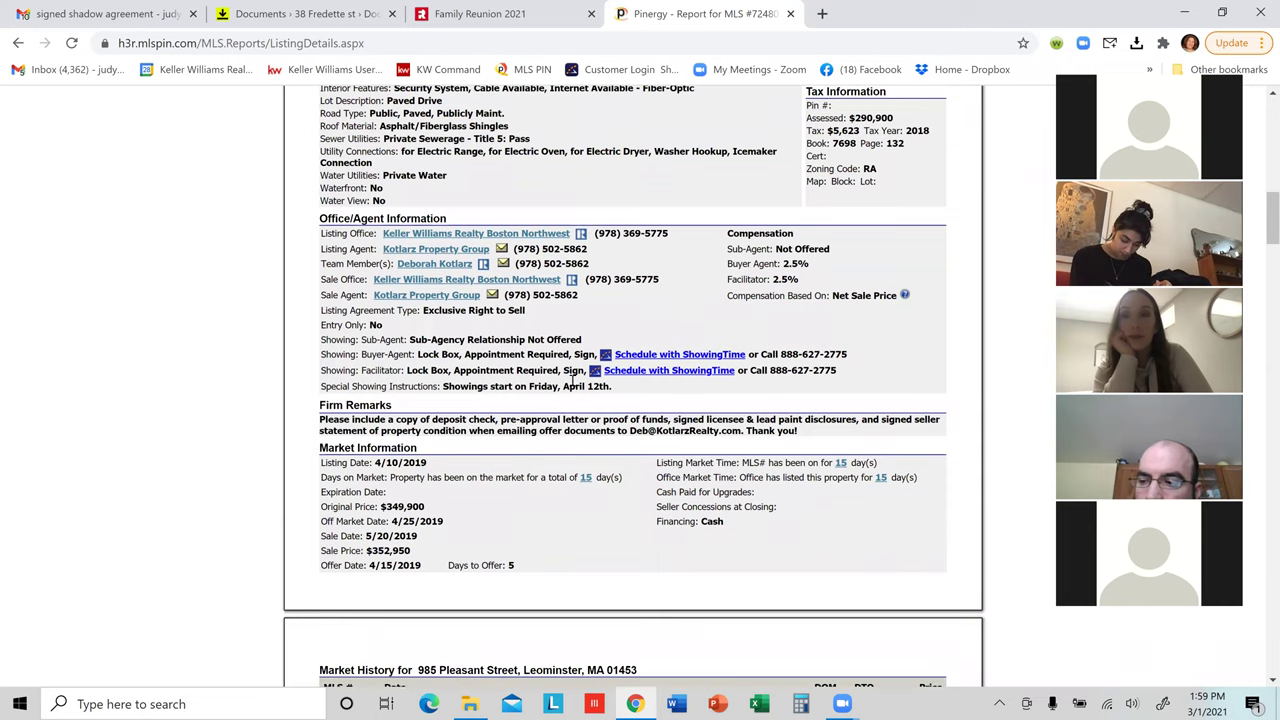
pyautogui.scroll(-2, 560, 385)
pyautogui.scroll(-2, 502, 357)
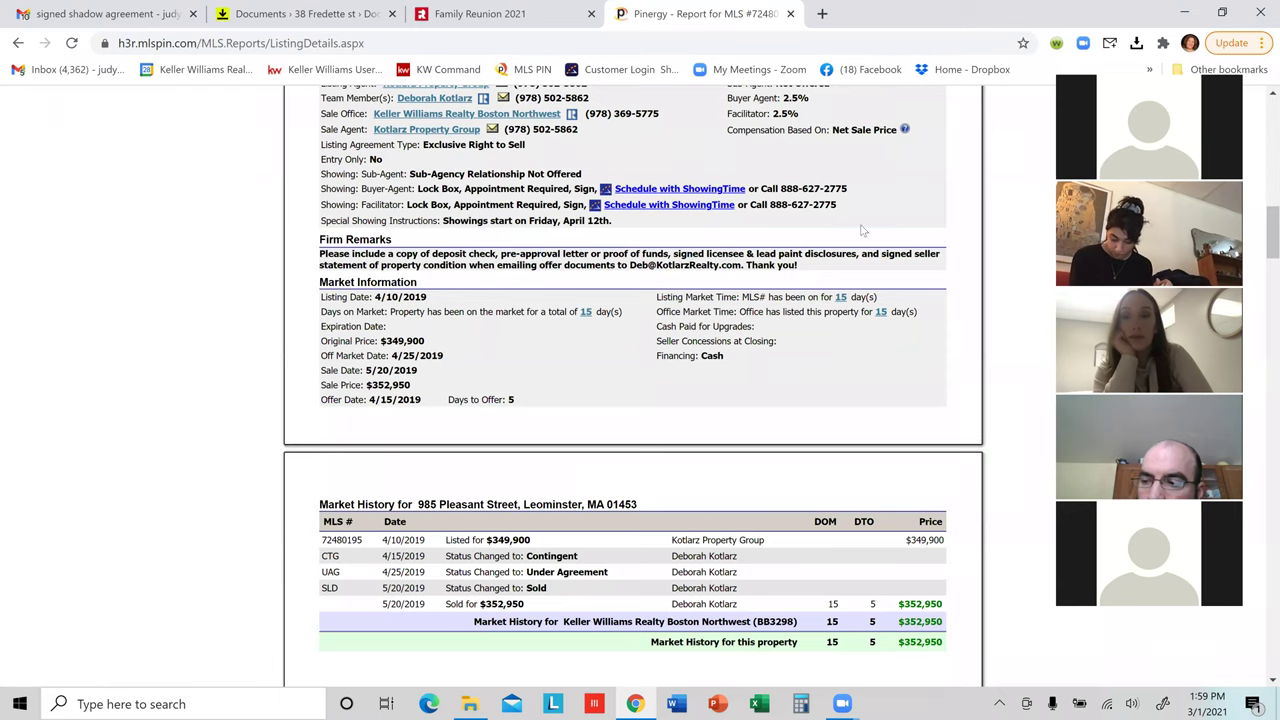
# Step: Scroll past the Market History table (15 days on market, 5 to offer) toward the photos
pyautogui.scroll(1, 862, 265)
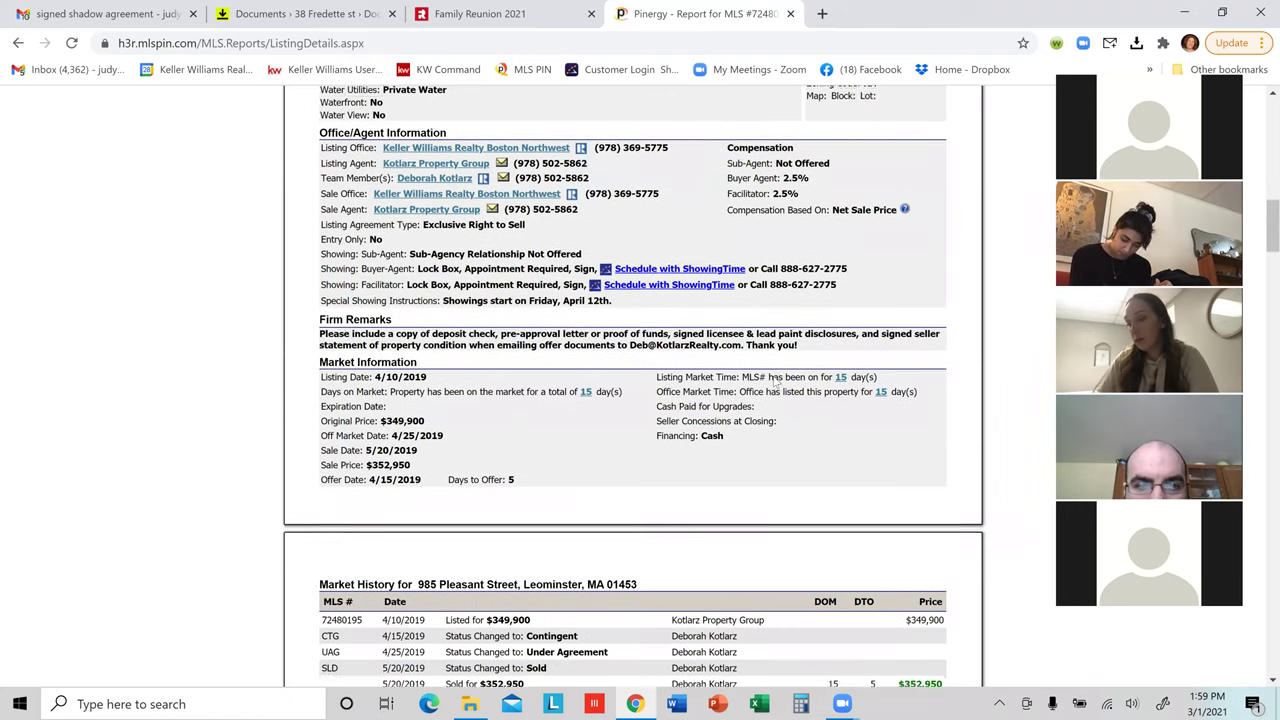
pyautogui.scroll(-2, 778, 380)
pyautogui.scroll(-7, 790, 386)
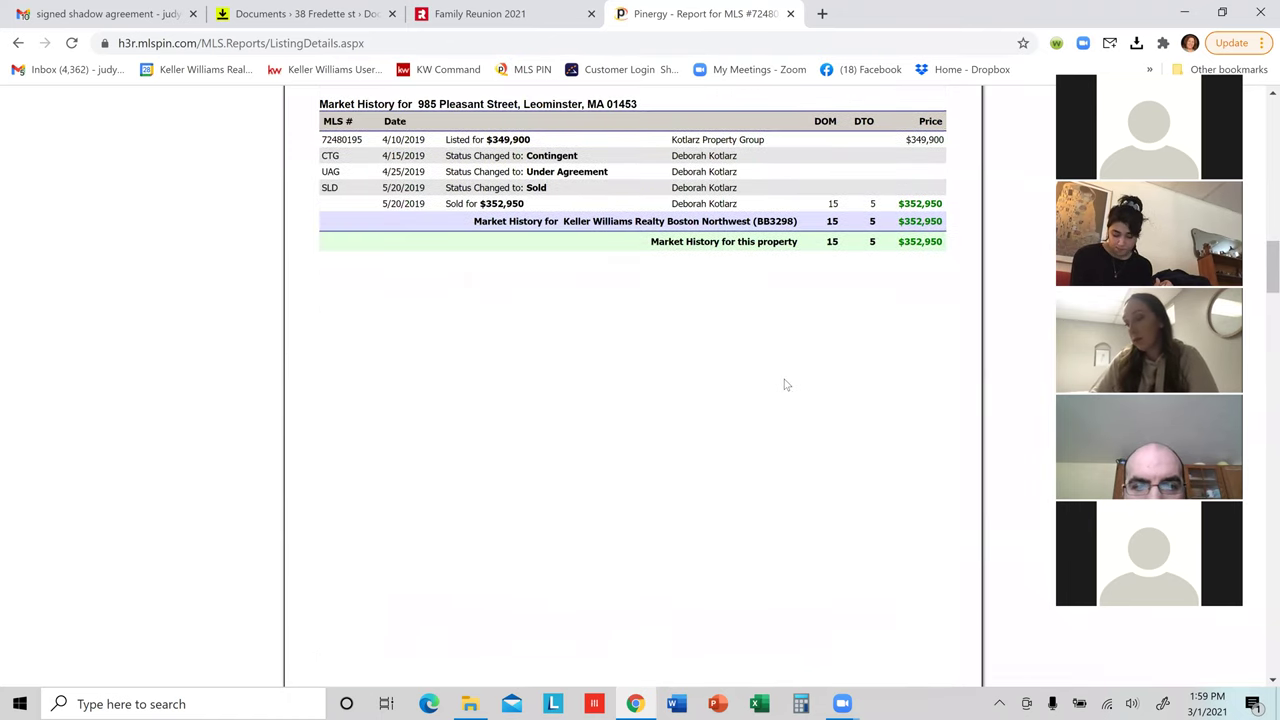
pyautogui.scroll(-4, 780, 376)
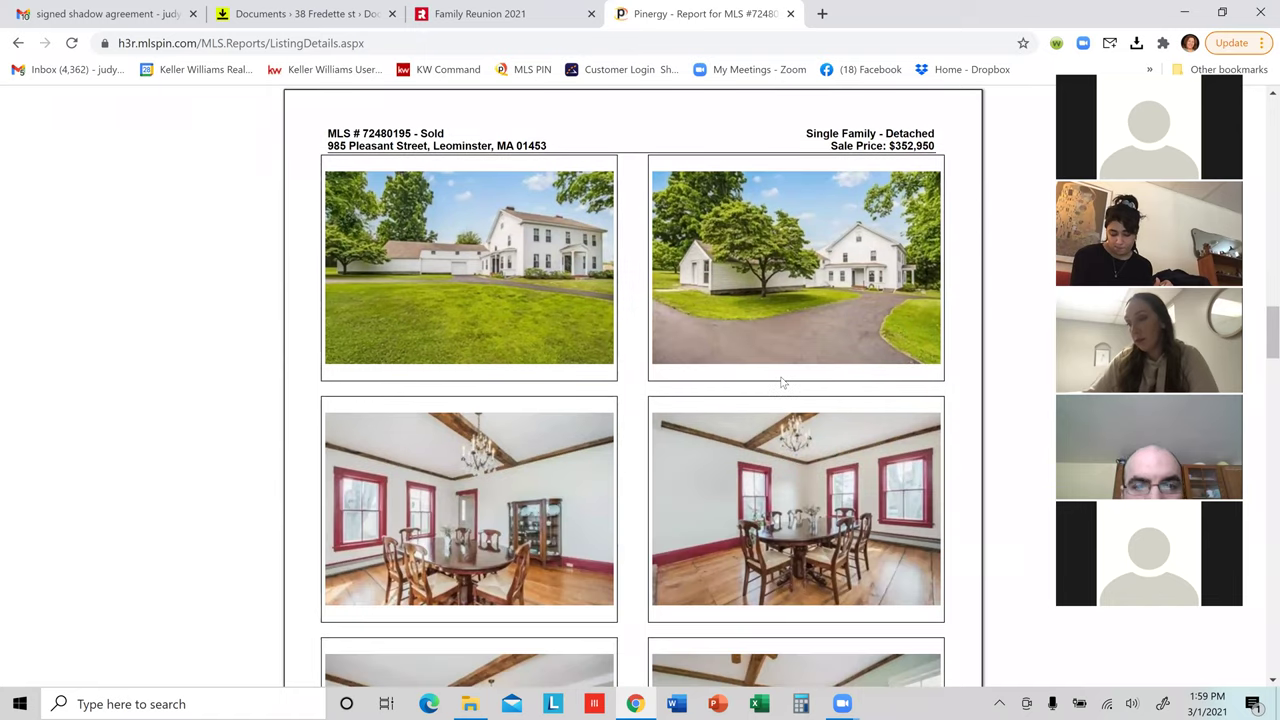
pyautogui.scroll(-2, 783, 382)
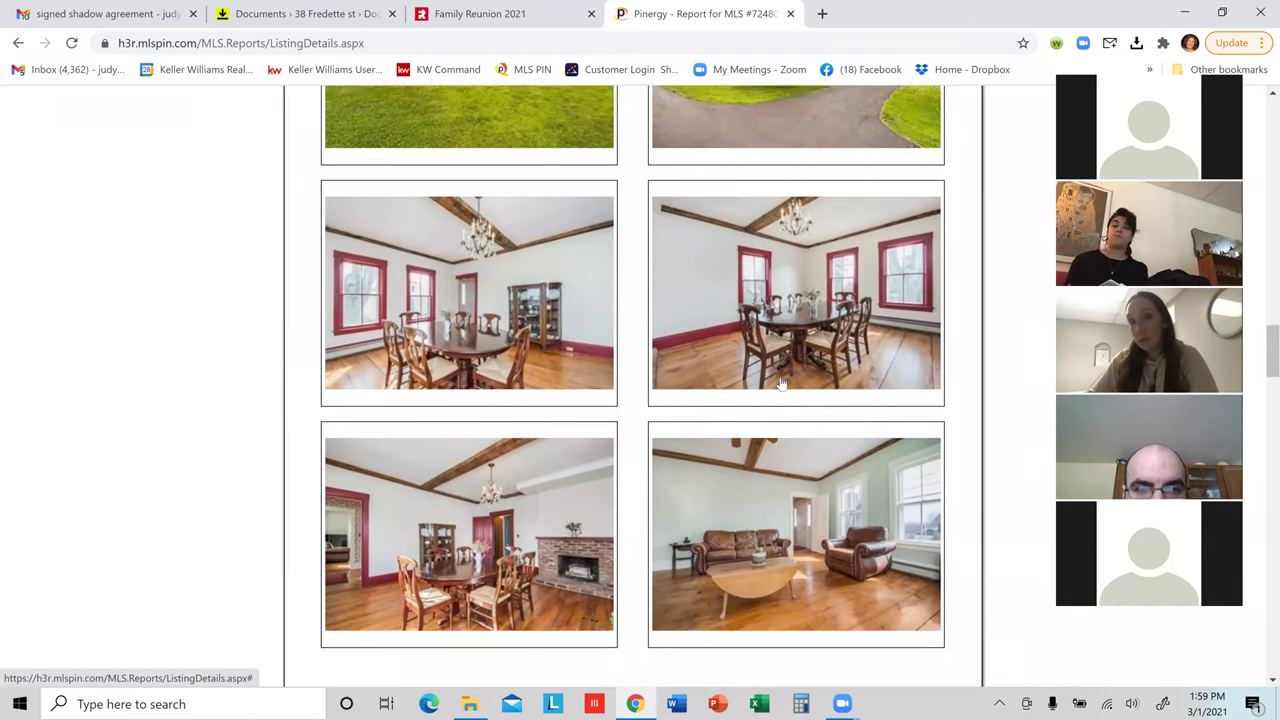
pyautogui.scroll(-2, 773, 380)
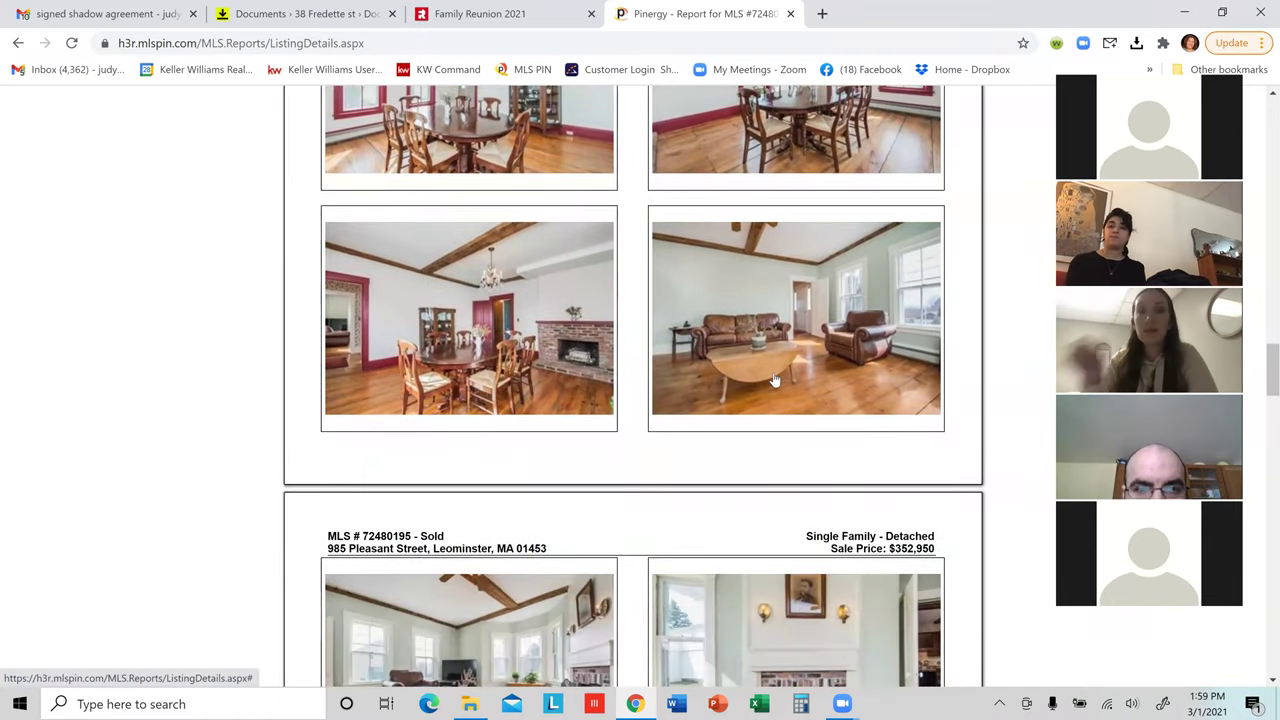
pyautogui.scroll(-3, 773, 378)
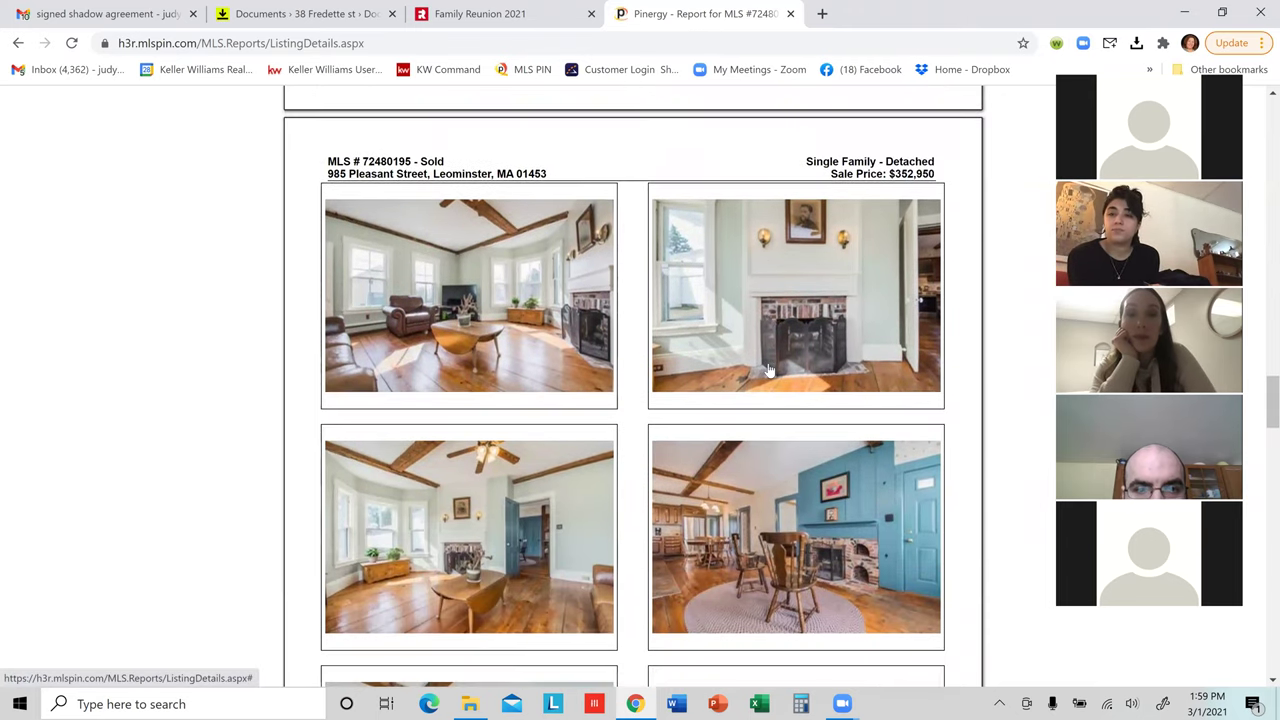
pyautogui.scroll(-4, 768, 370)
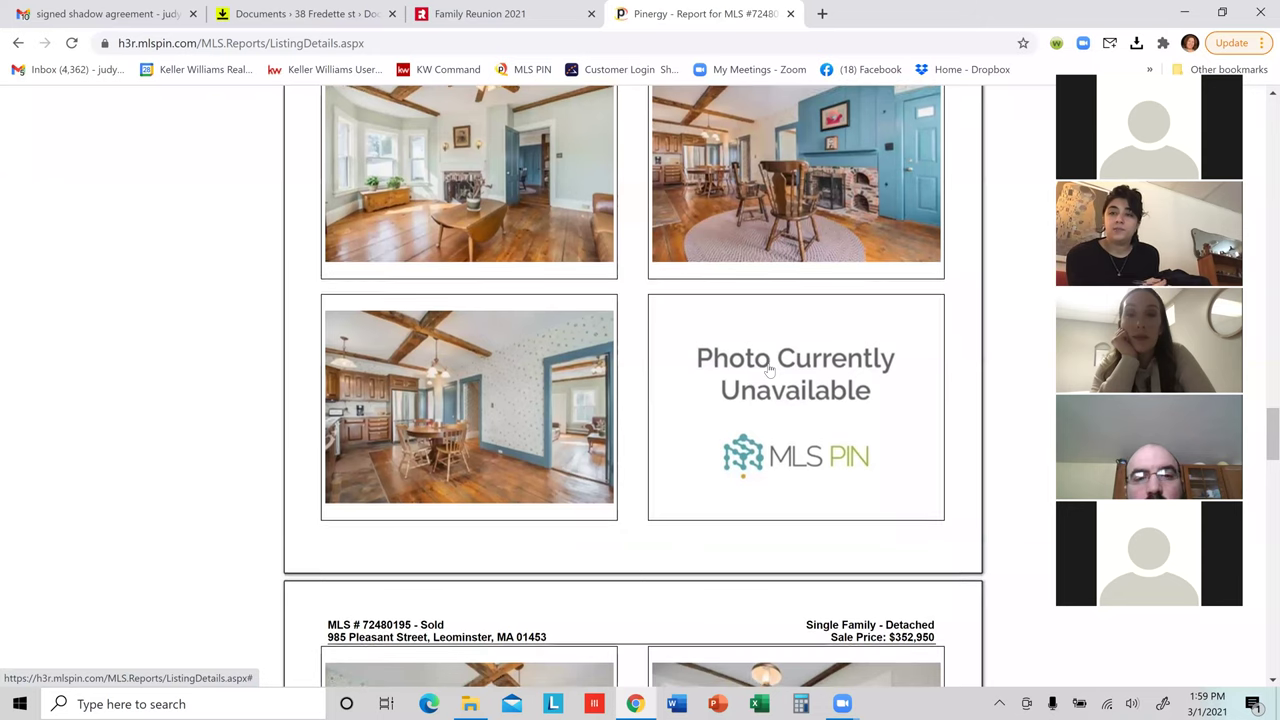
pyautogui.scroll(-2, 680, 345)
pyautogui.scroll(-1, 588, 318)
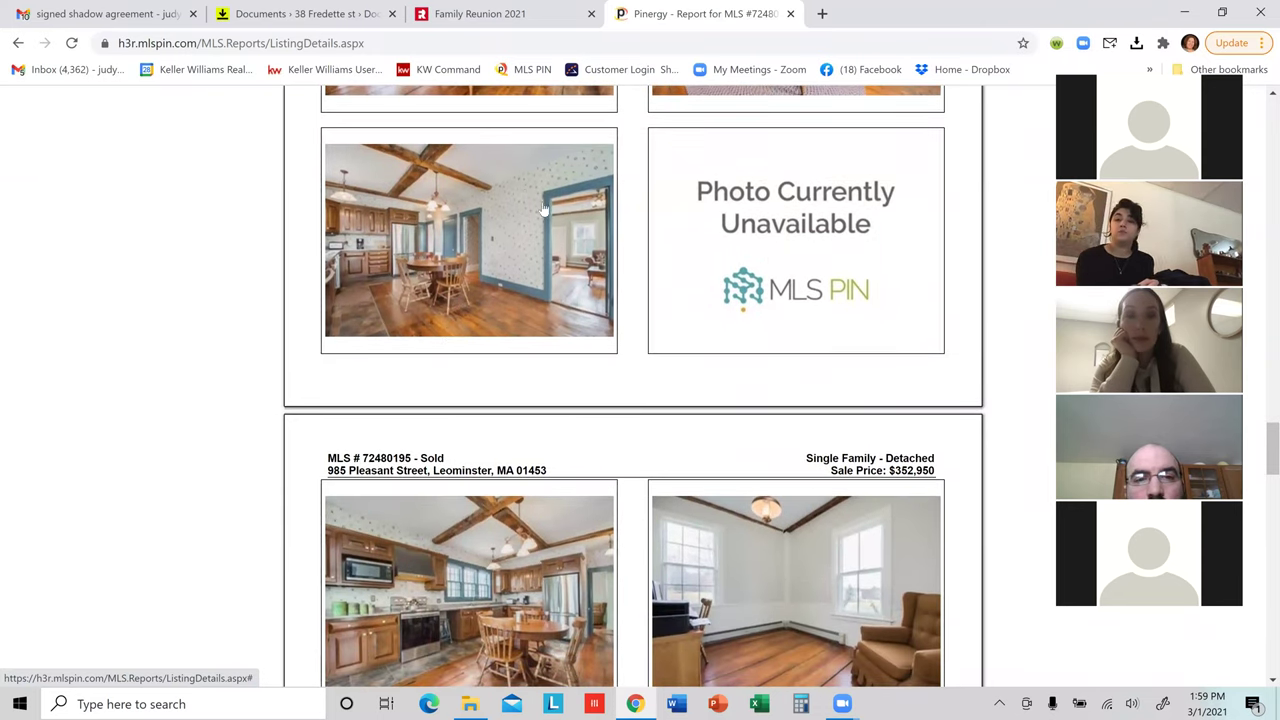
pyautogui.scroll(-3, 546, 389)
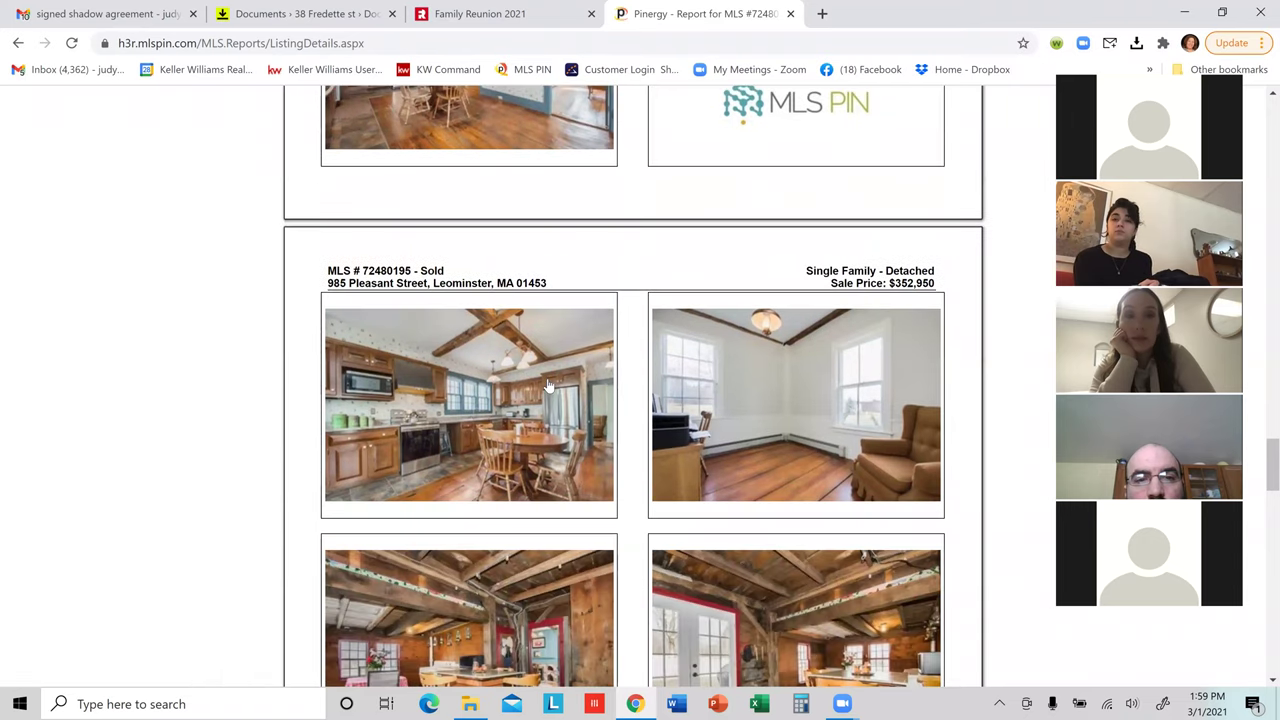
pyautogui.scroll(-1, 548, 360)
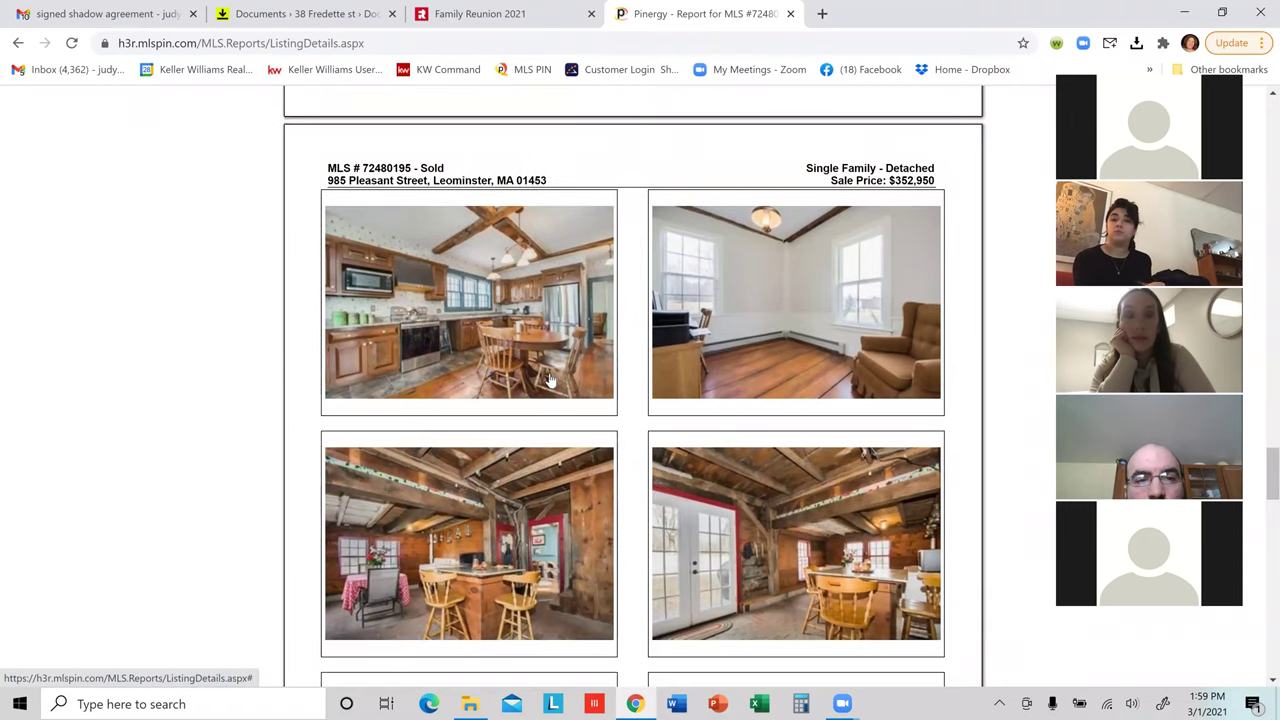
pyautogui.scroll(-1, 566, 386)
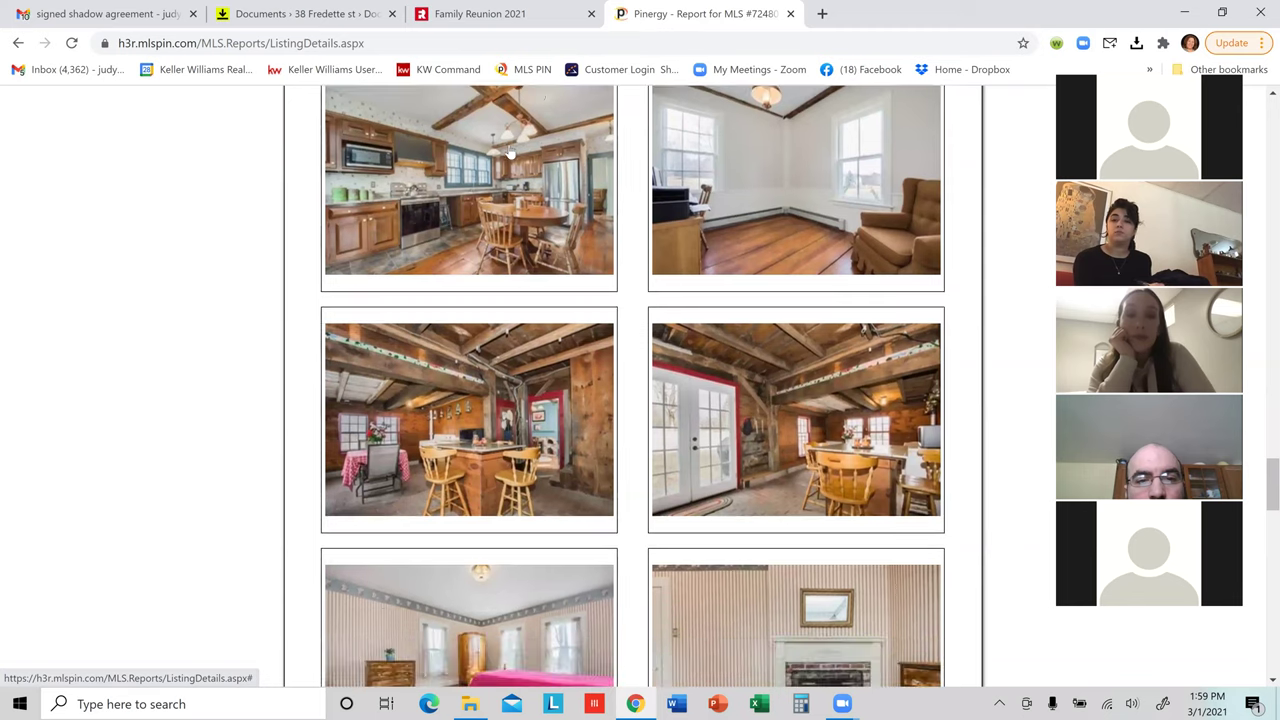
pyautogui.scroll(-3, 566, 386)
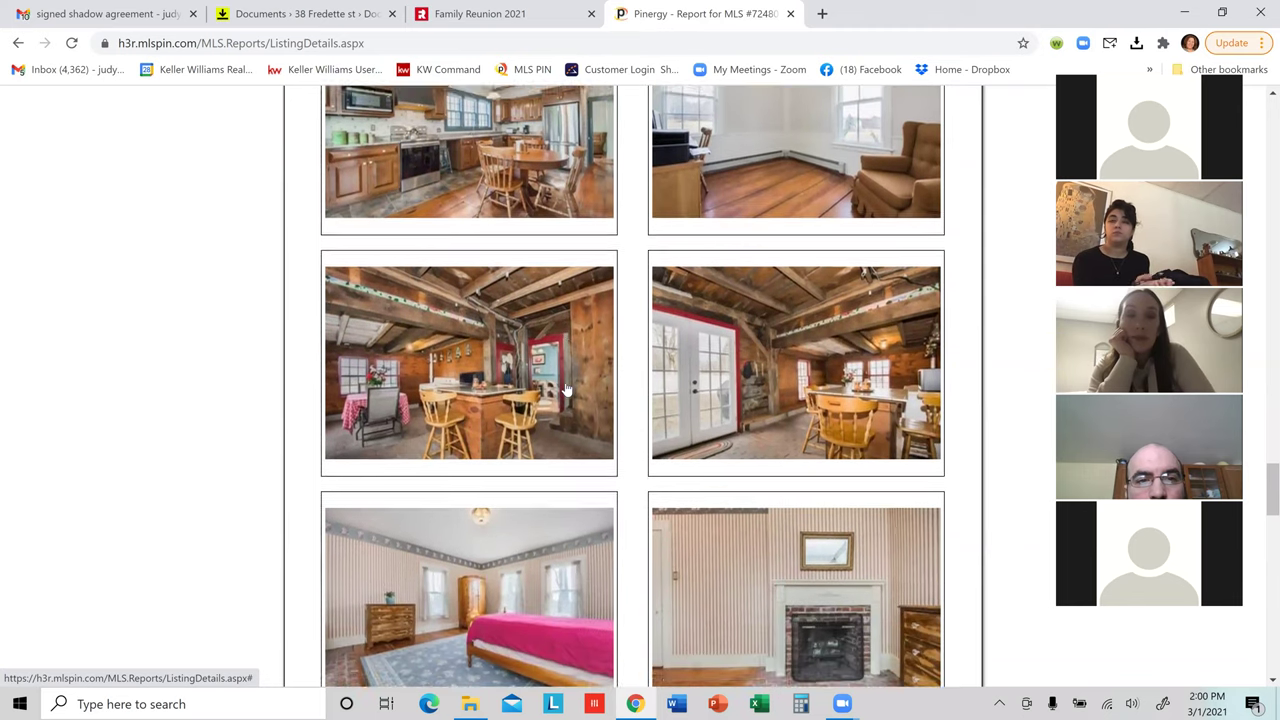
pyautogui.scroll(-5, 566, 390)
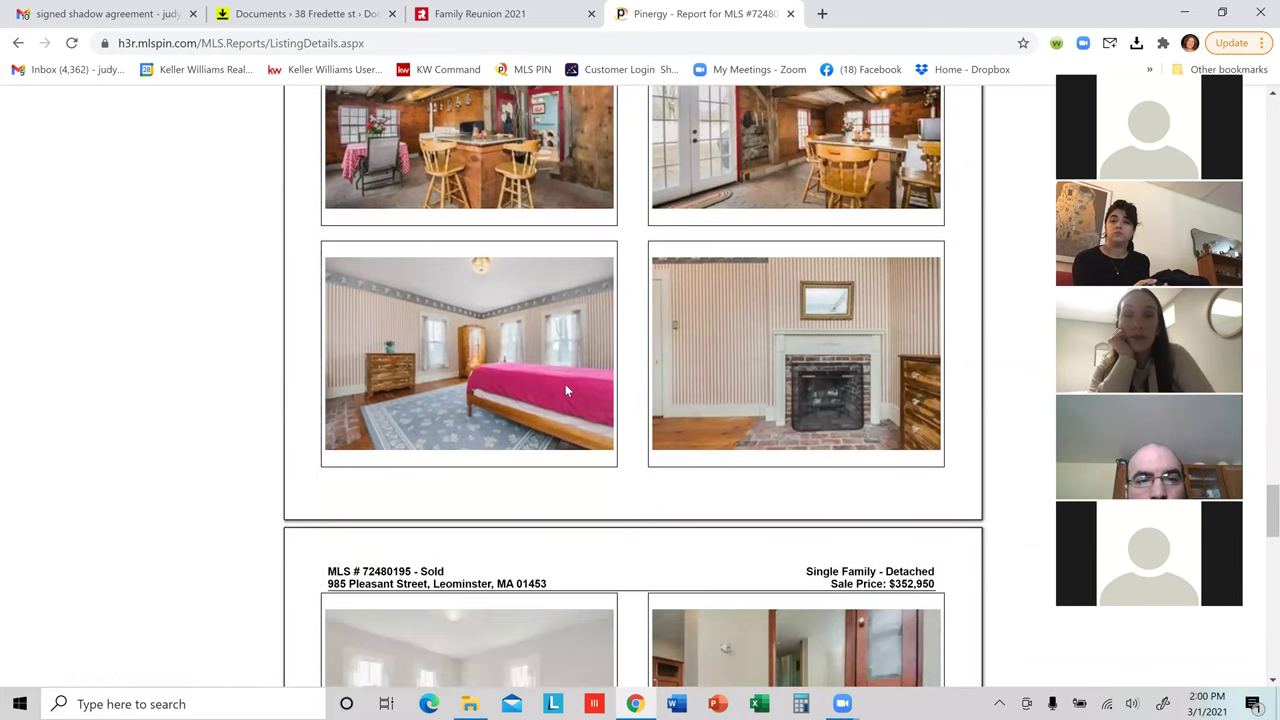
pyautogui.scroll(-5, 566, 390)
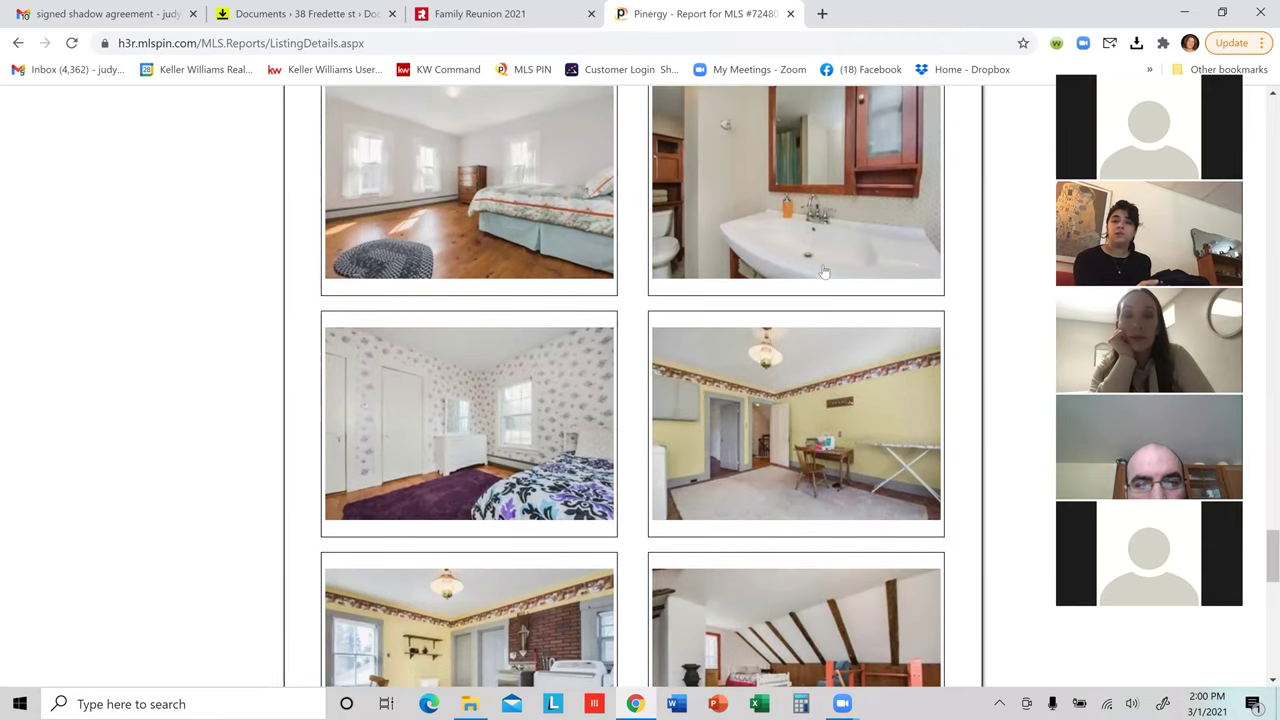
pyautogui.scroll(-4, 701, 484)
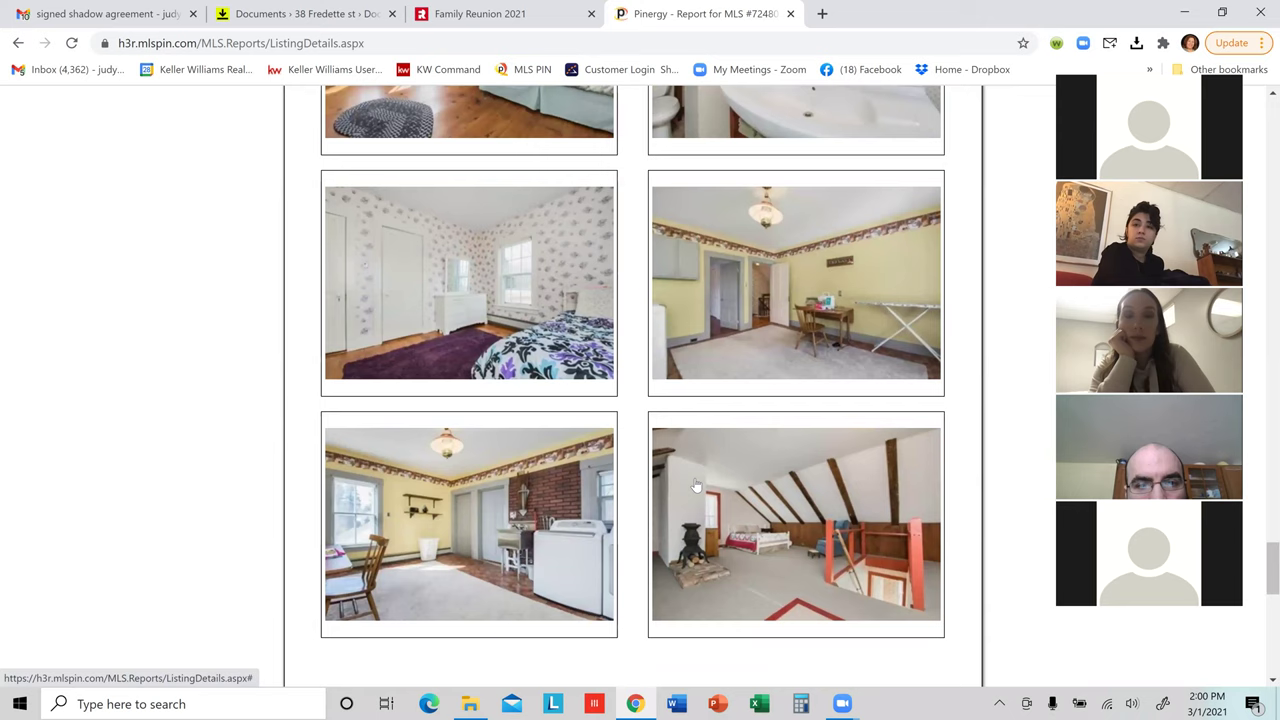
pyautogui.scroll(-2, 686, 484)
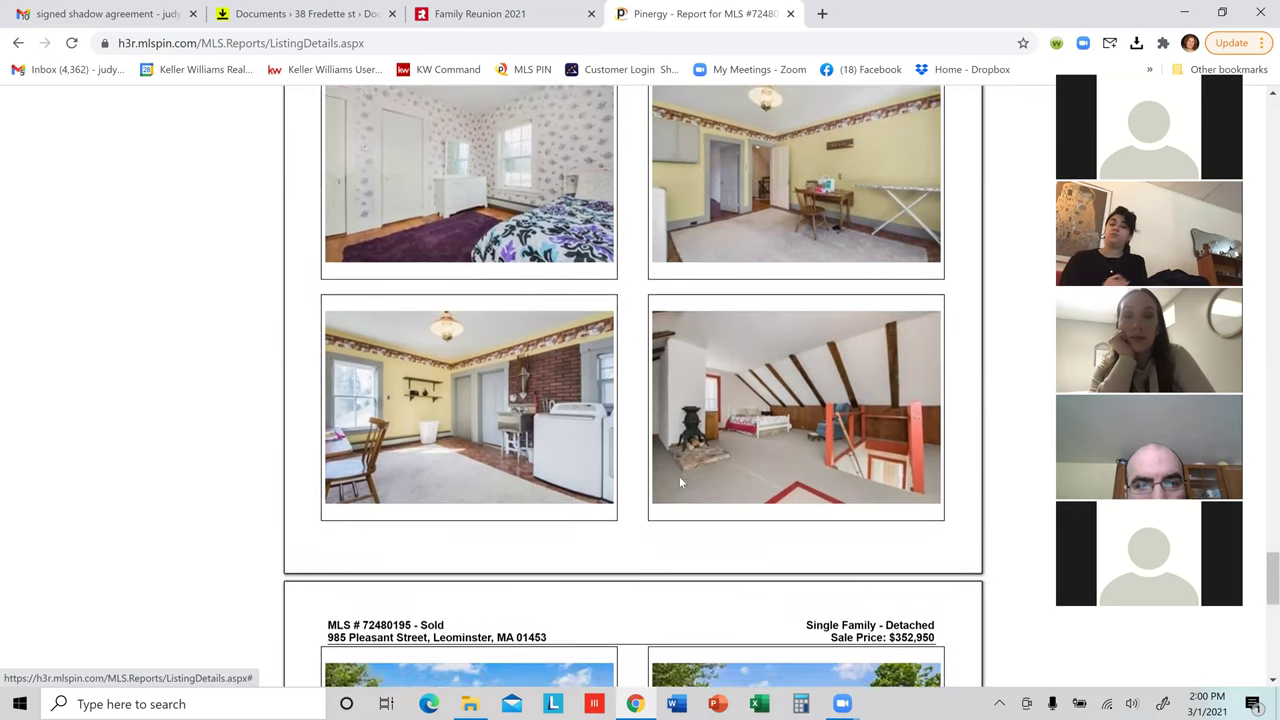
pyautogui.scroll(-6, 618, 483)
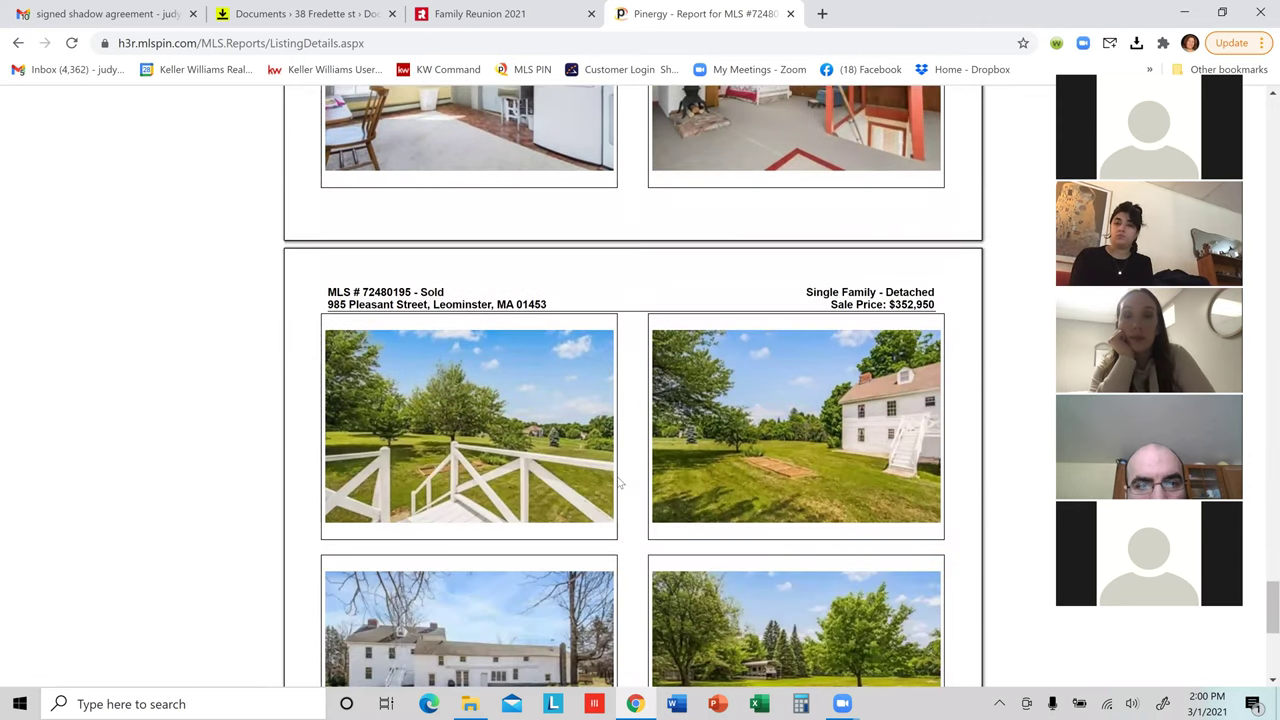
pyautogui.scroll(-3, 618, 483)
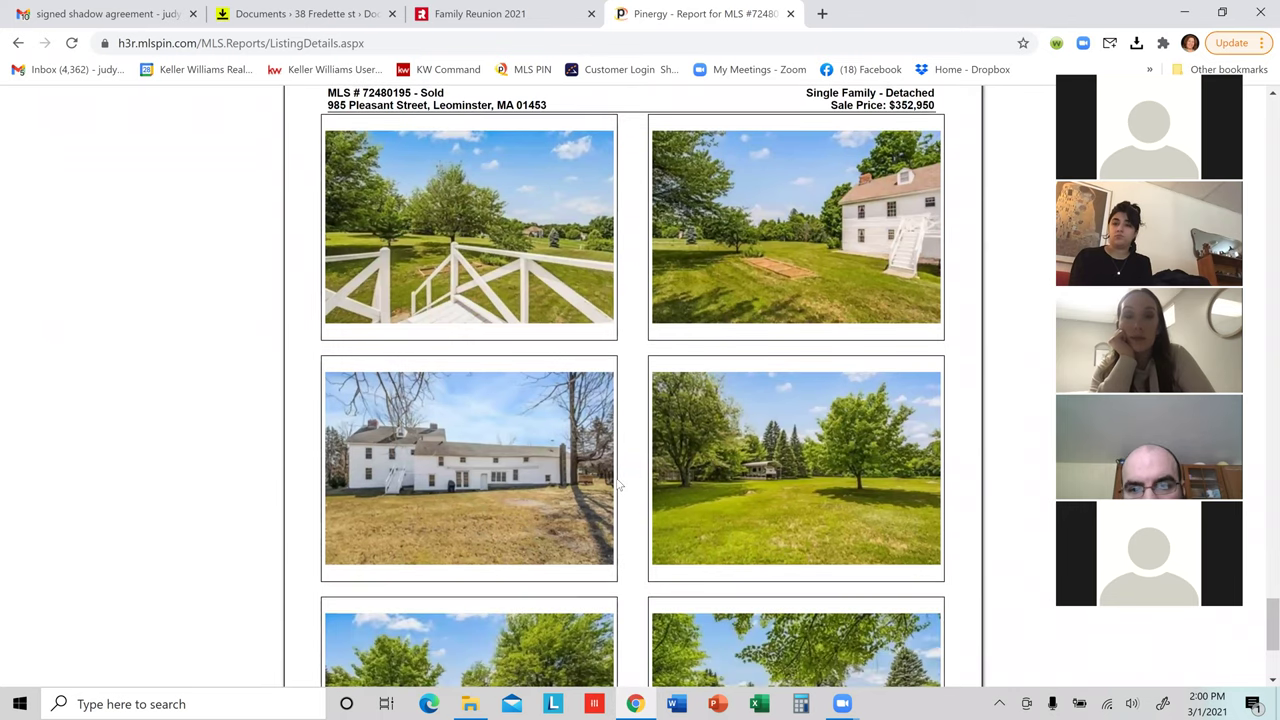
pyautogui.scroll(-2, 618, 484)
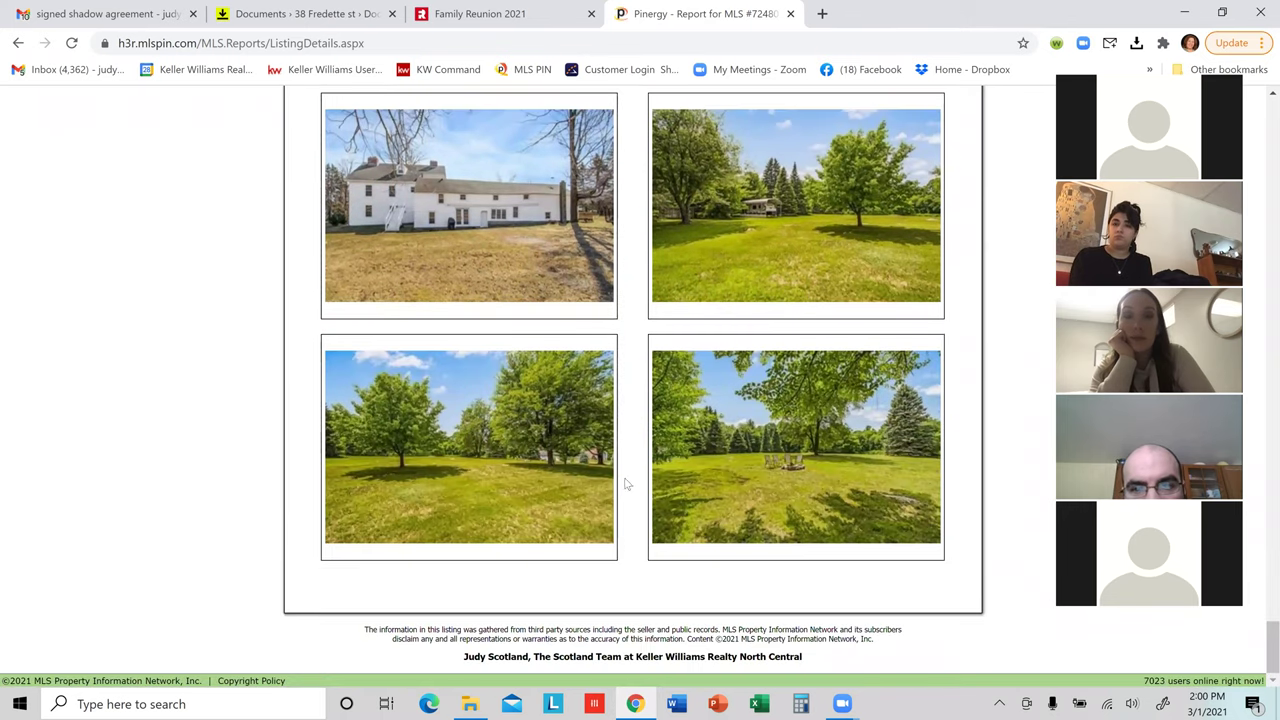
pyautogui.scroll(20, 783, 491)
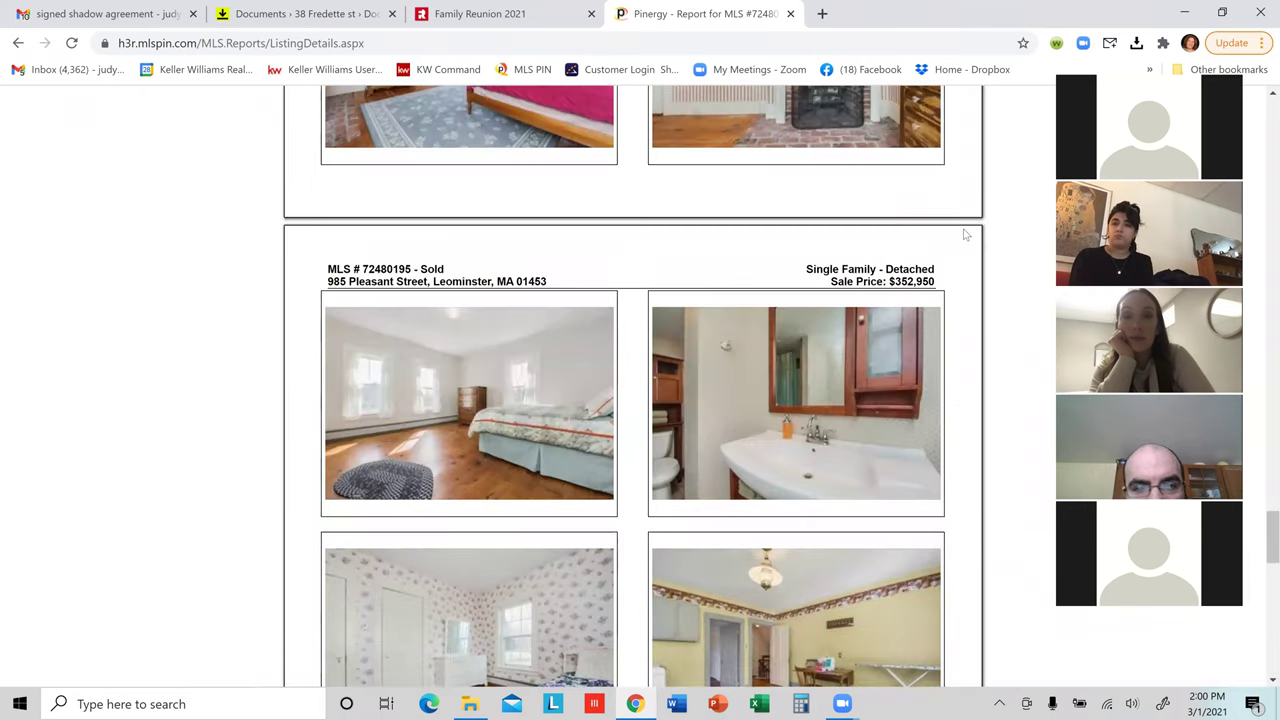
pyautogui.scroll(20, 940, 285)
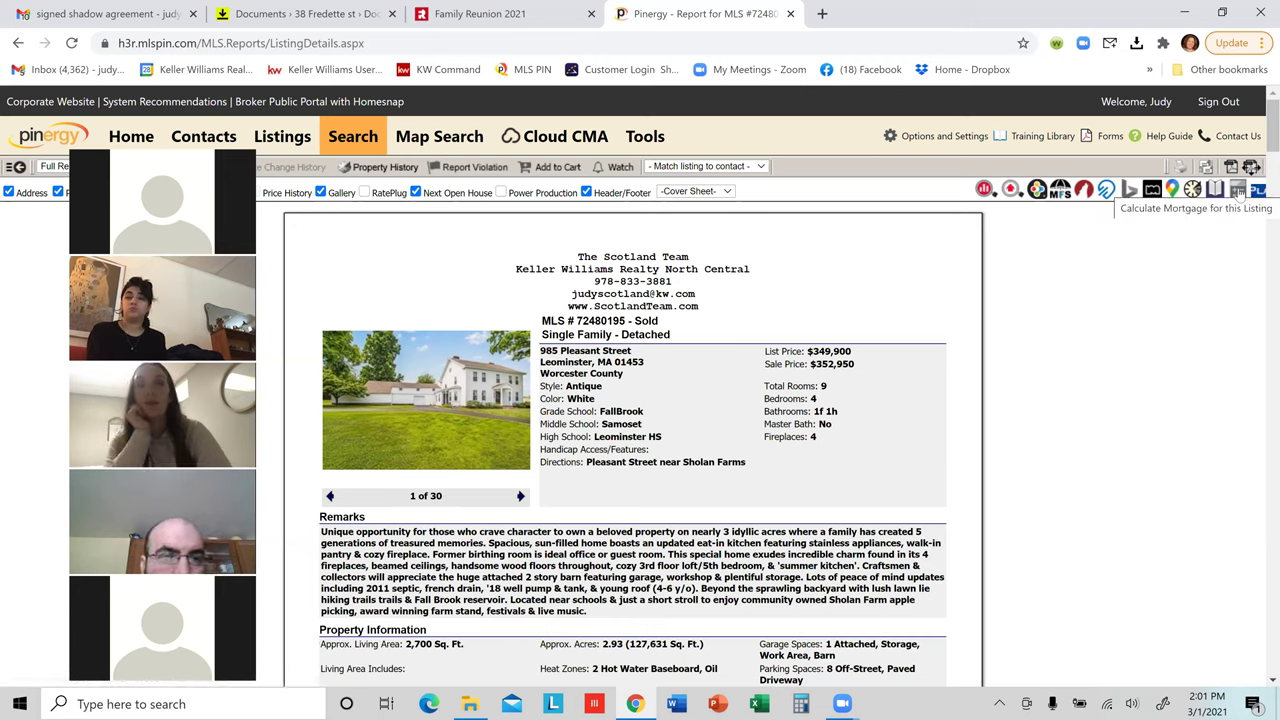
# Step: Calculate the mortgage for a $475,000 property value at 3% interest, then close the calculator
pyautogui.click(1238, 191)
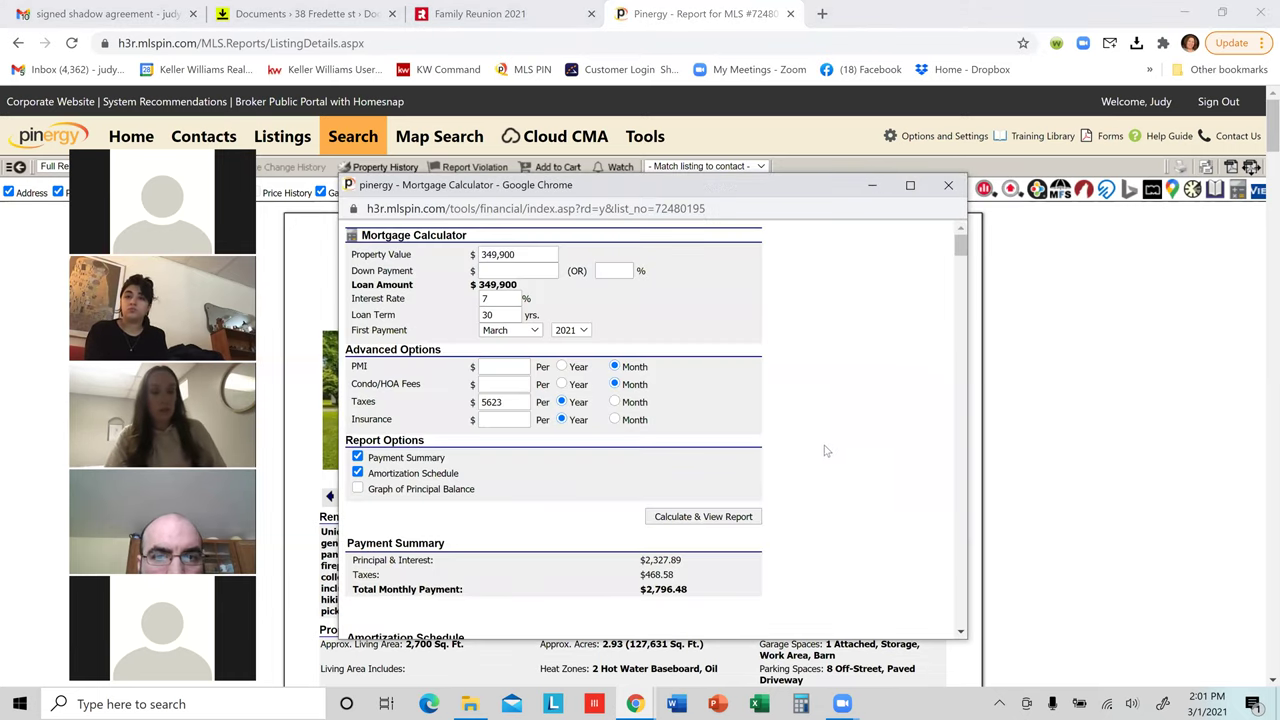
pyautogui.click(537, 256)
pyautogui.doubleClick(537, 256)
pyautogui.write('4')
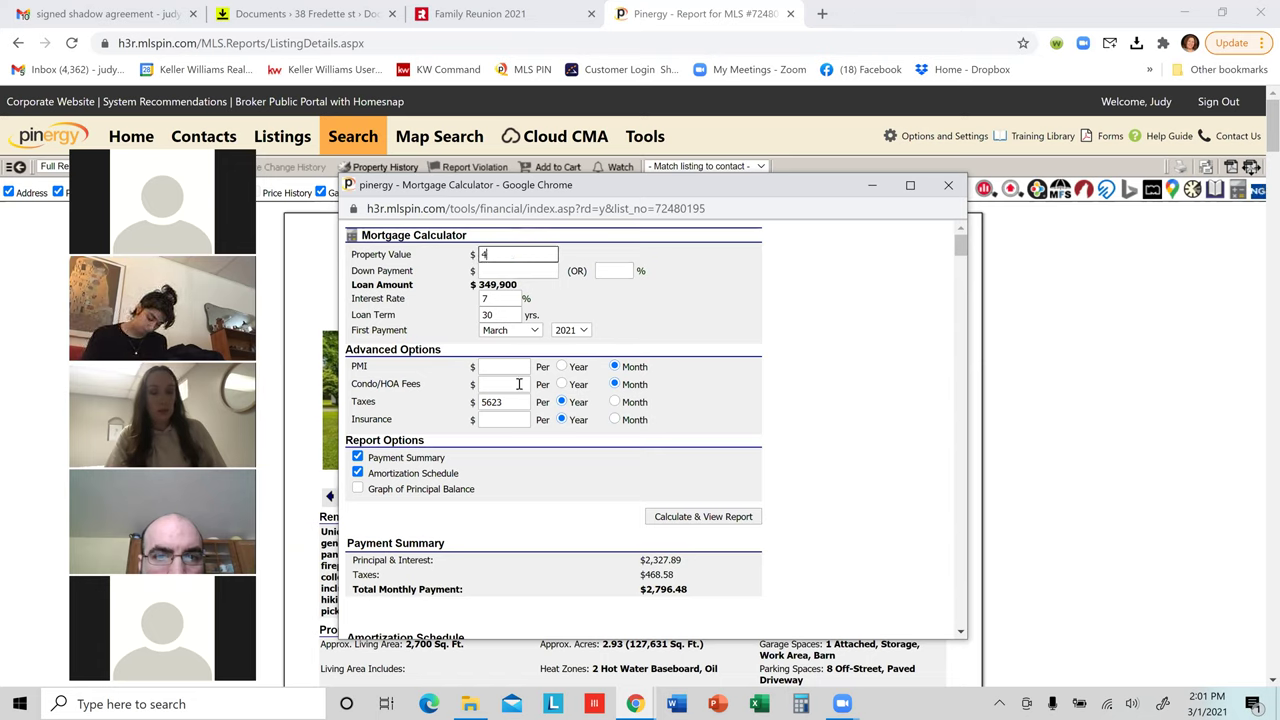
pyautogui.write('75000')
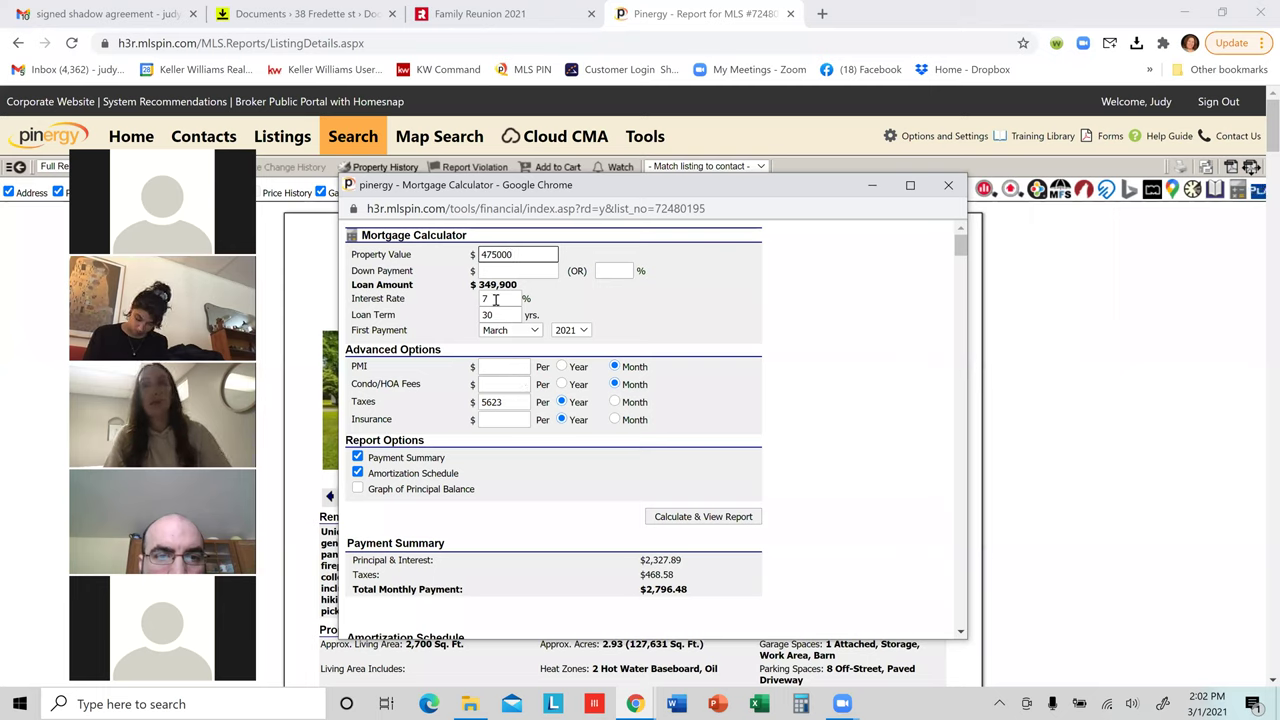
pyautogui.doubleClick(495, 299)
pyautogui.write('3')
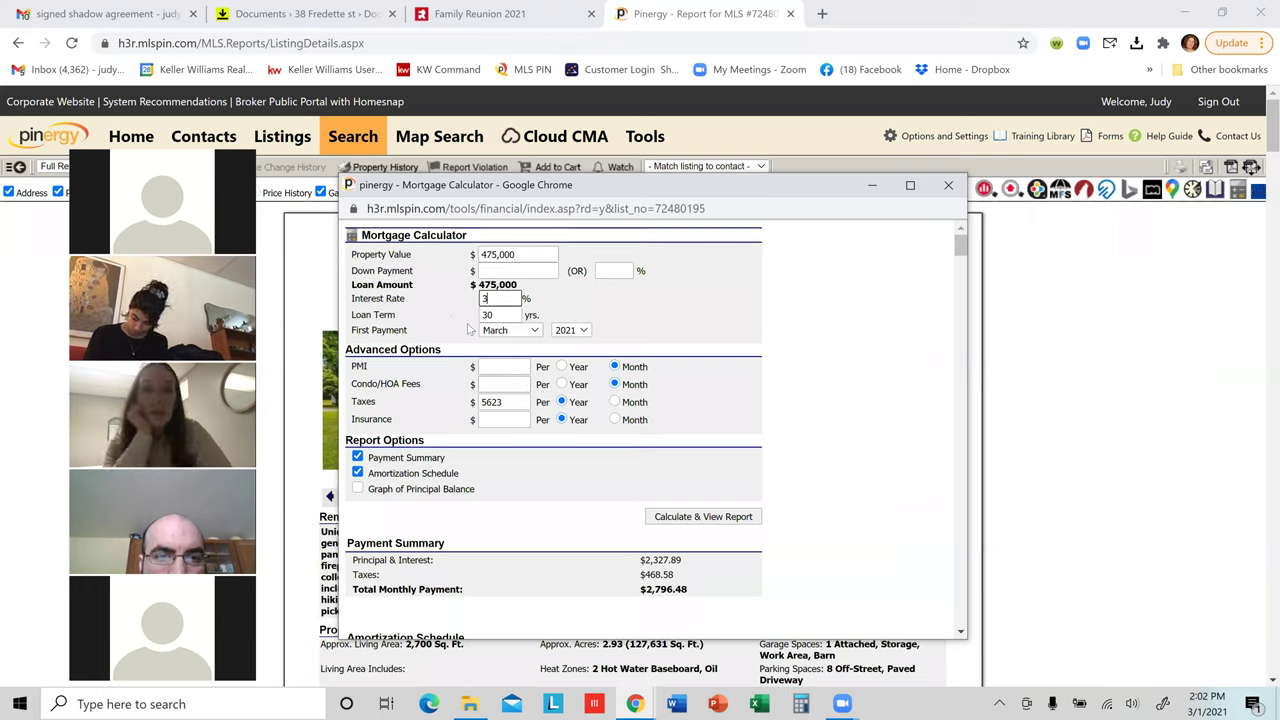
pyautogui.click(650, 320)
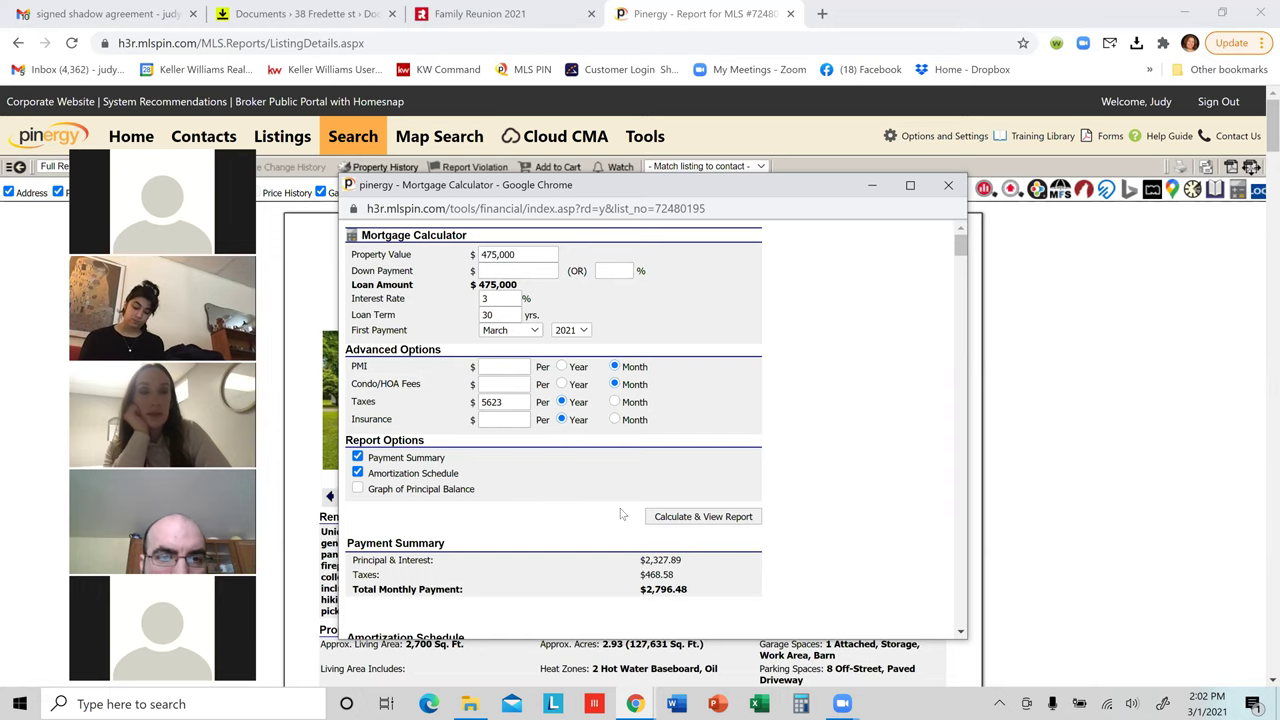
pyautogui.click(680, 522)
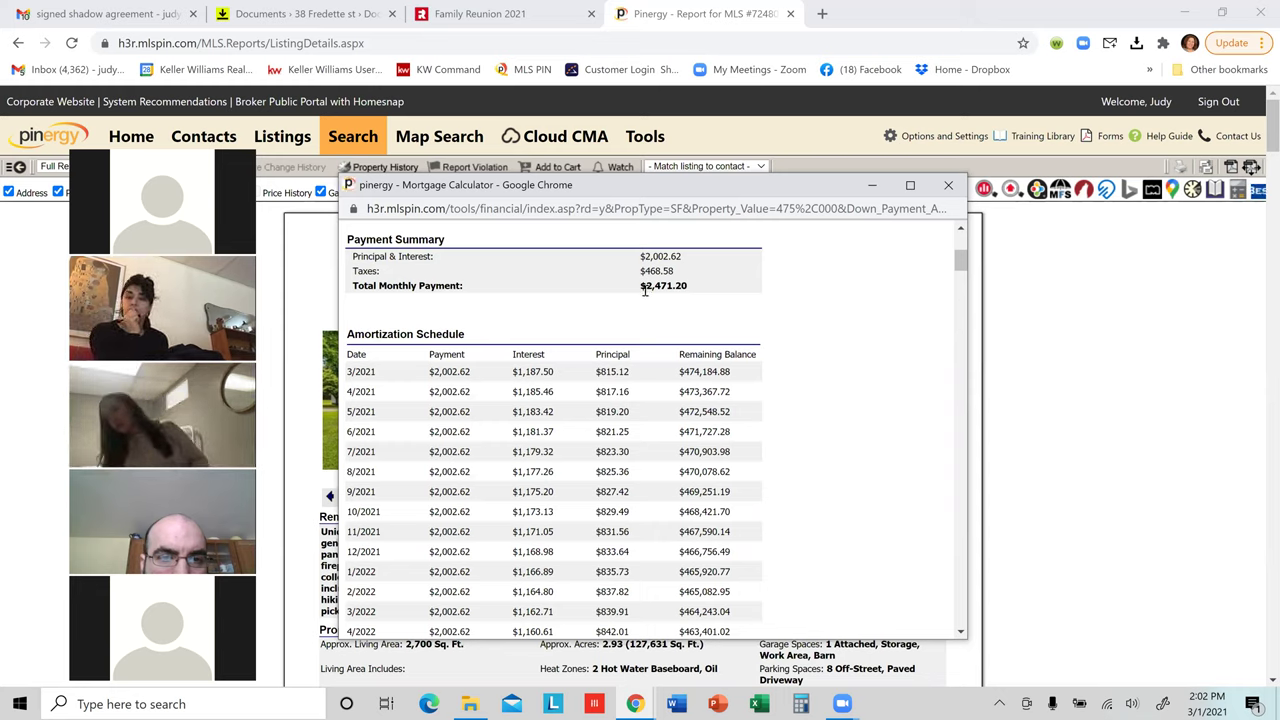
pyautogui.click(948, 186)
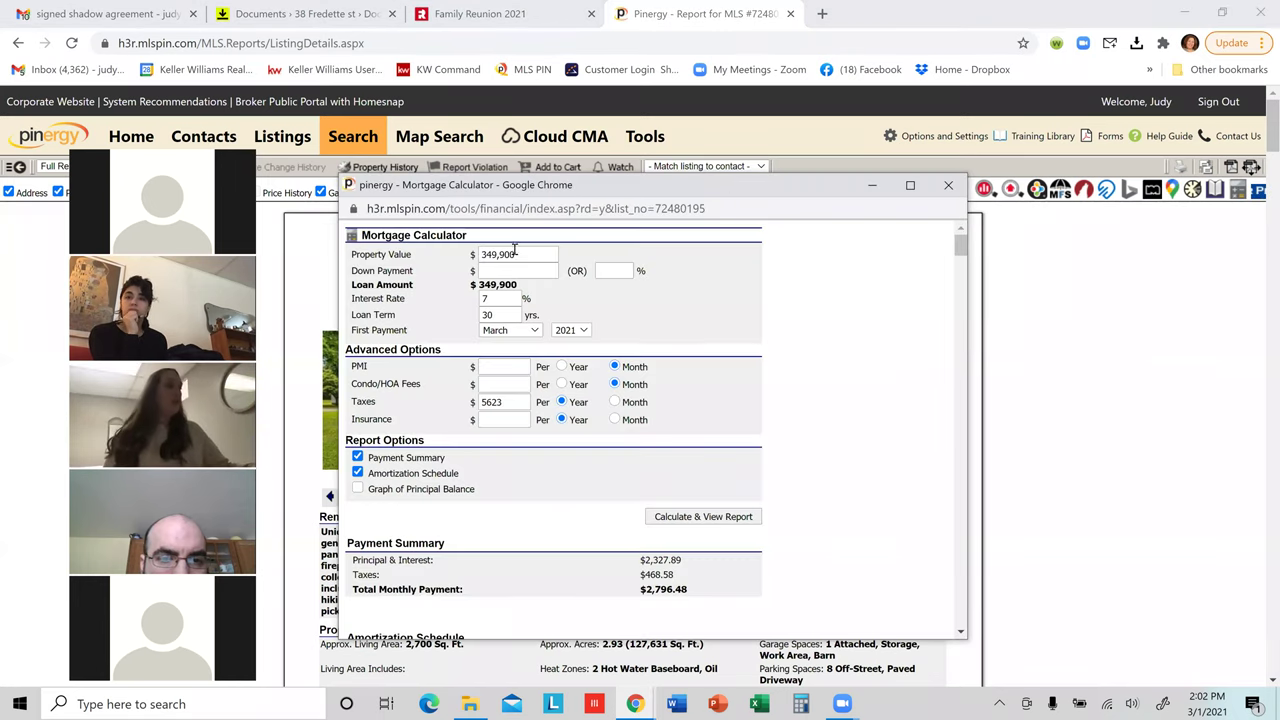
# Step: Enter a $475,000 property value, a 3% interest rate and a 3.5% down payment
pyautogui.doubleClick(514, 254)
pyautogui.write('475000')
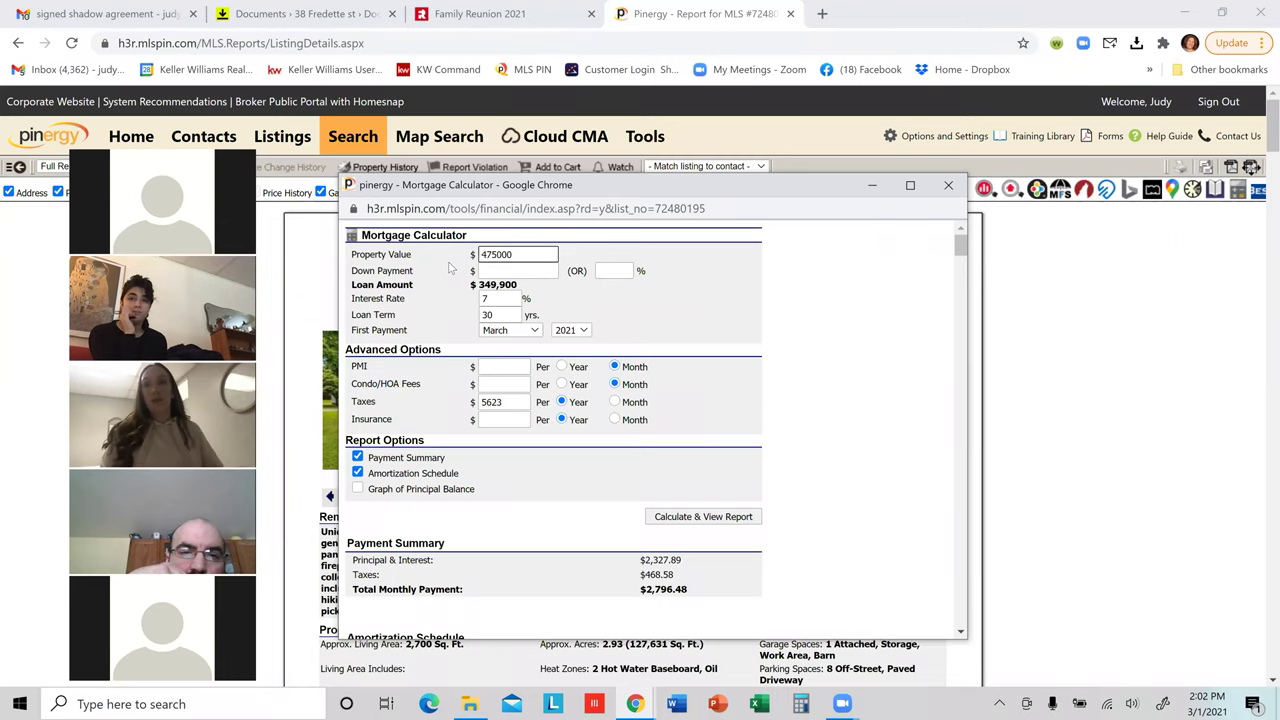
pyautogui.click(493, 299)
pyautogui.moveTo(493, 299); pyautogui.dragTo(470, 307)
pyautogui.write('3')
pyautogui.click(485, 272)
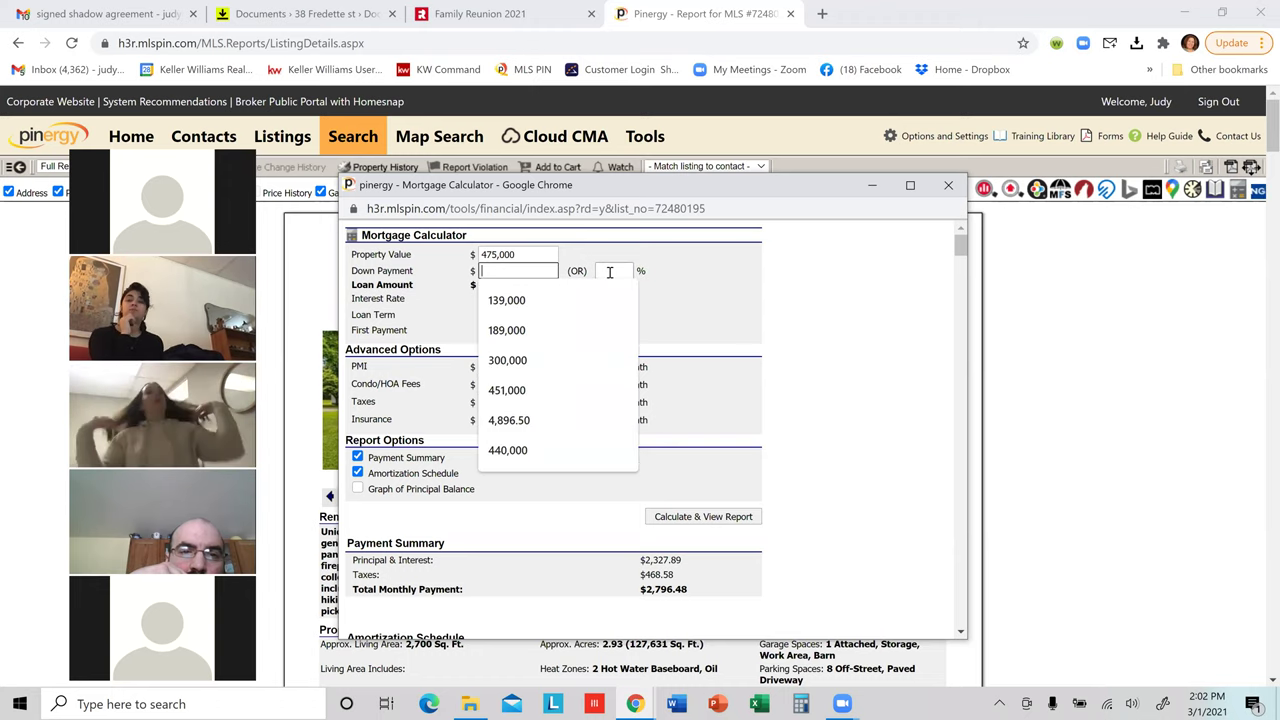
pyautogui.click(609, 272)
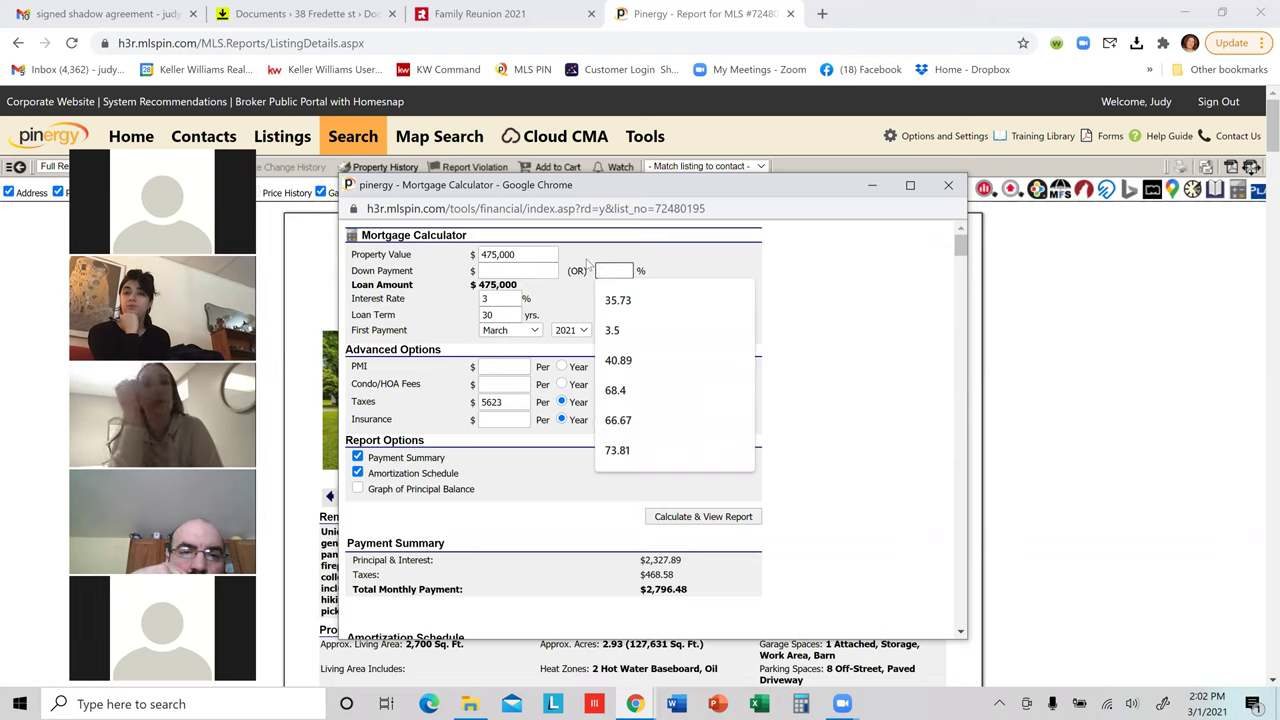
pyautogui.write('3.5')
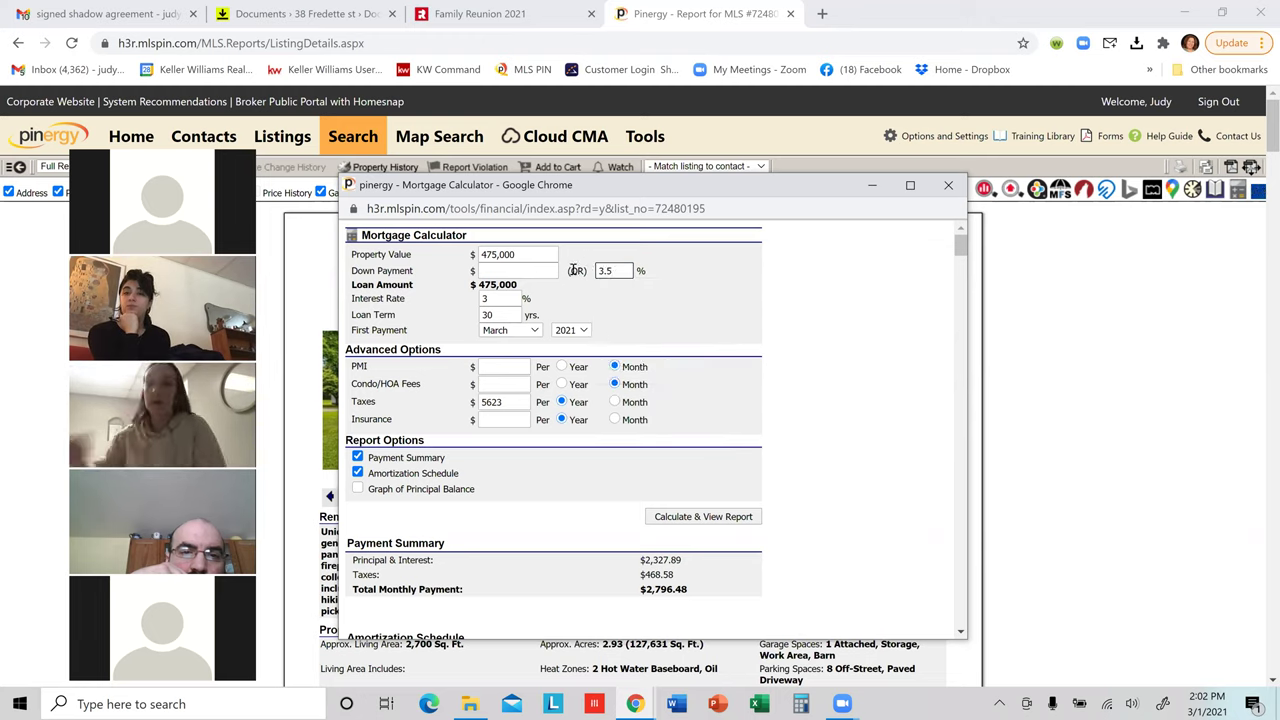
pyautogui.click(619, 306)
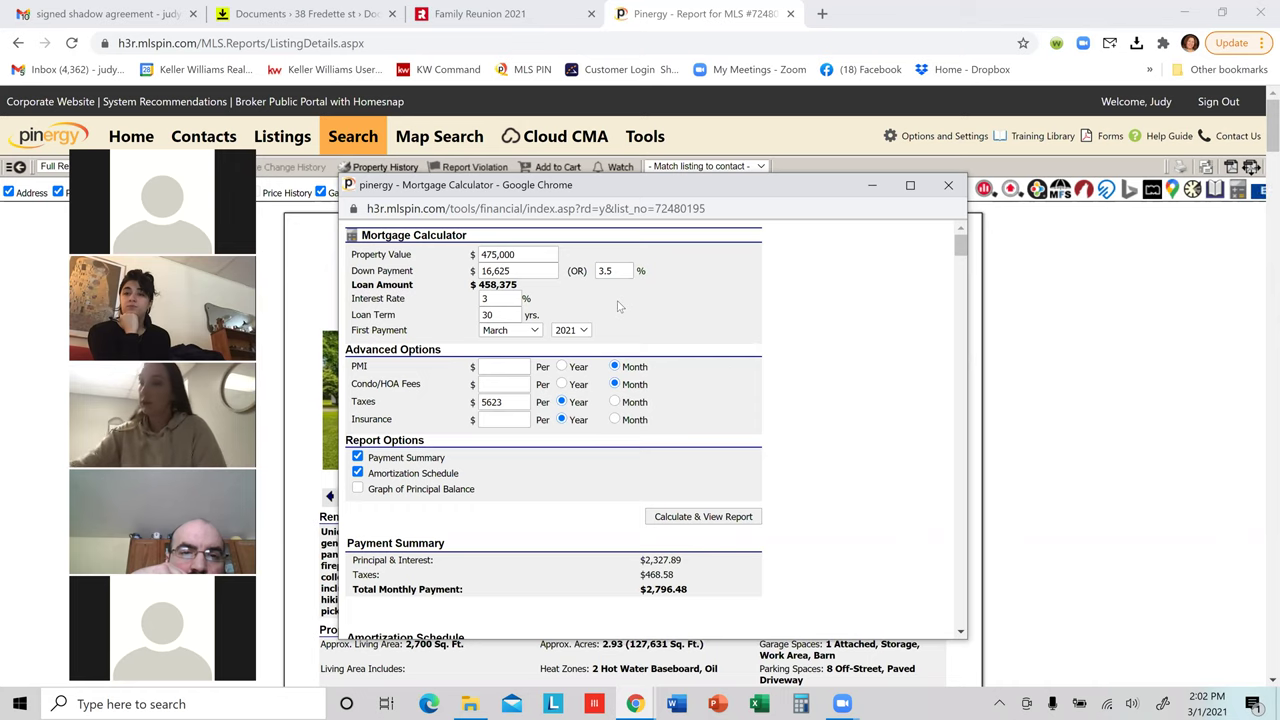
# Step: Calculate the payment report ($2,401.11 monthly) and scroll through the amortization schedule
pyautogui.click(697, 516)
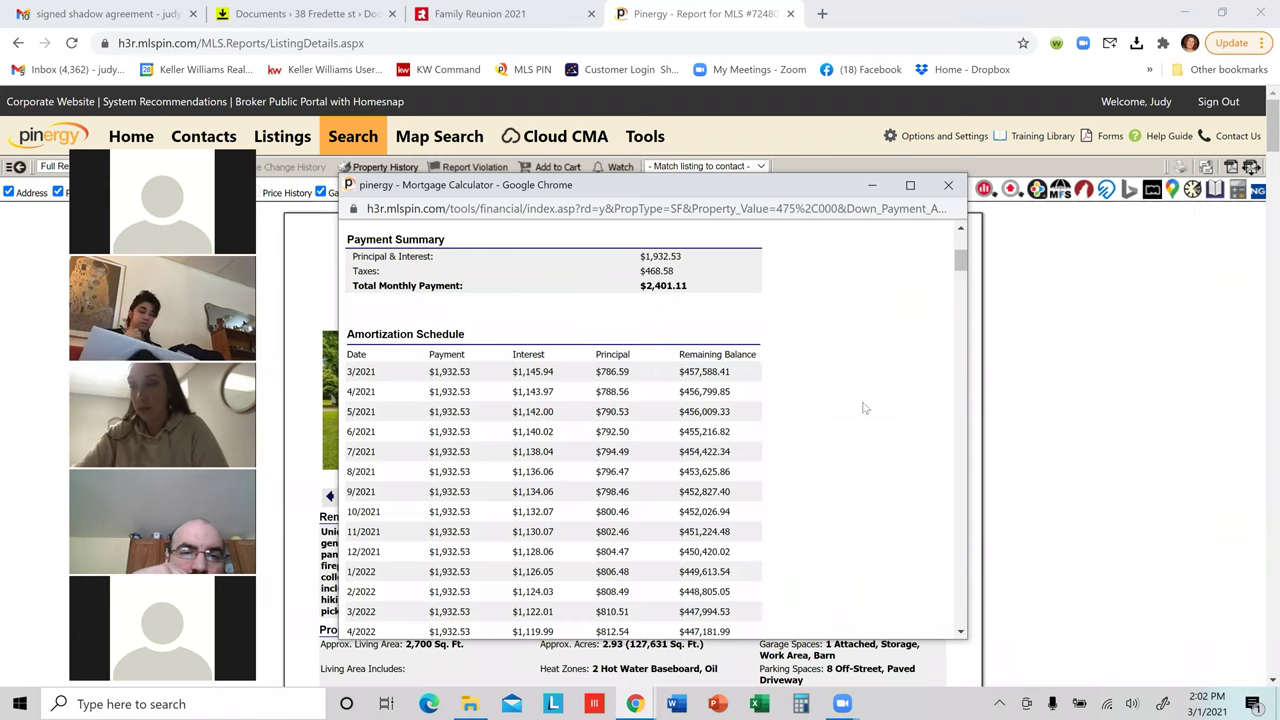
pyautogui.scroll(-1, 848, 433)
pyautogui.scroll(-20, 848, 433)
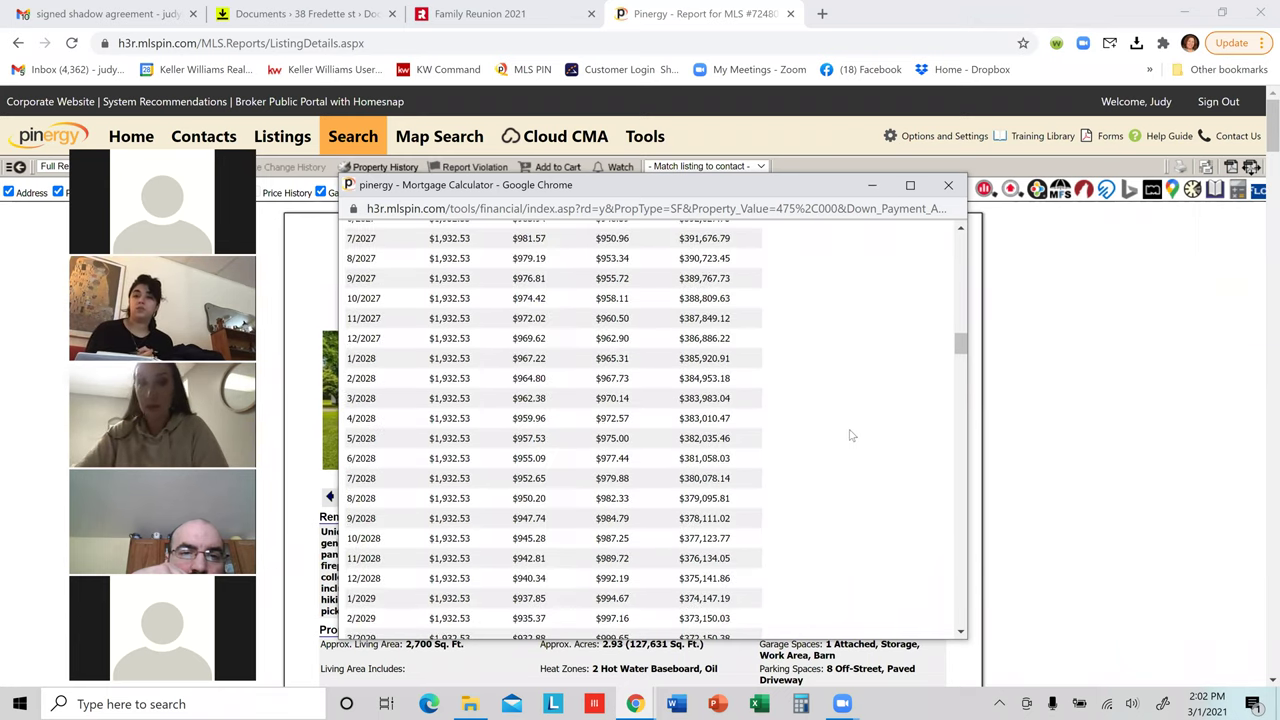
pyautogui.scroll(20, 870, 457)
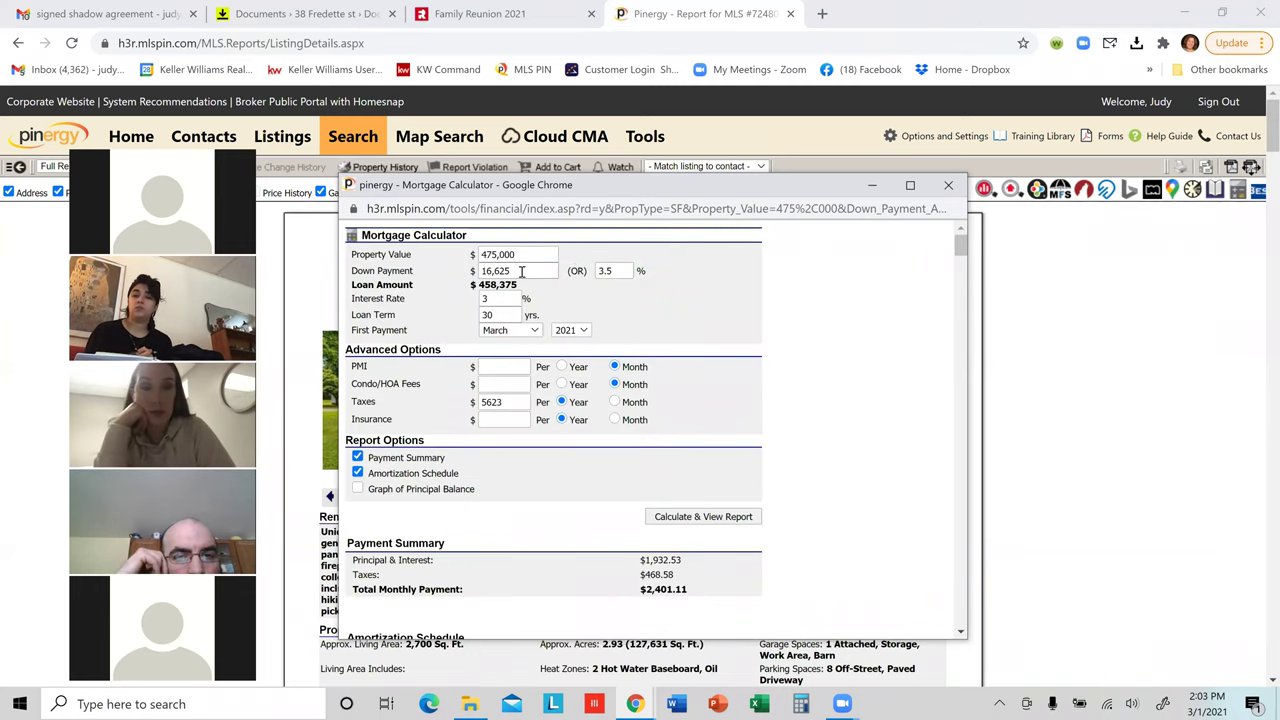
# Step: Change the down payment from 3.5% to 20% and recalculate, giving $2,070.68 monthly
pyautogui.moveTo(612, 270); pyautogui.dragTo(588, 273)
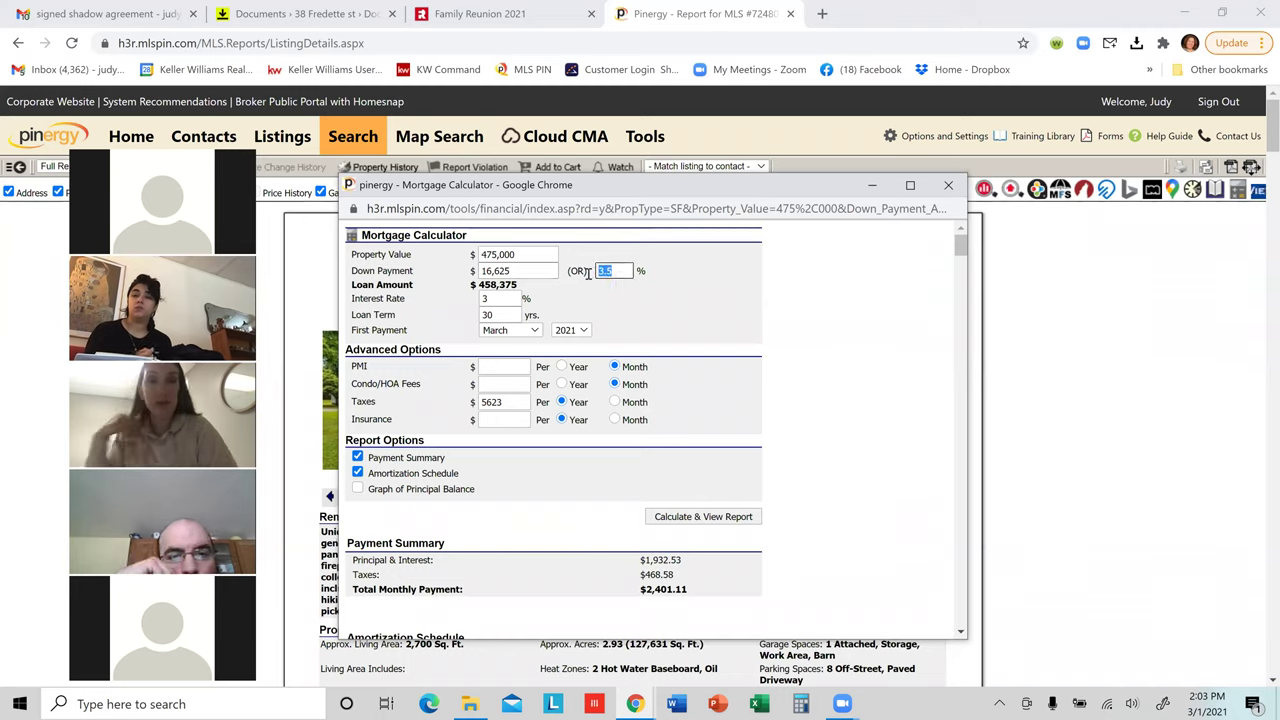
pyautogui.write('20')
pyautogui.click(683, 316)
pyautogui.click(722, 519)
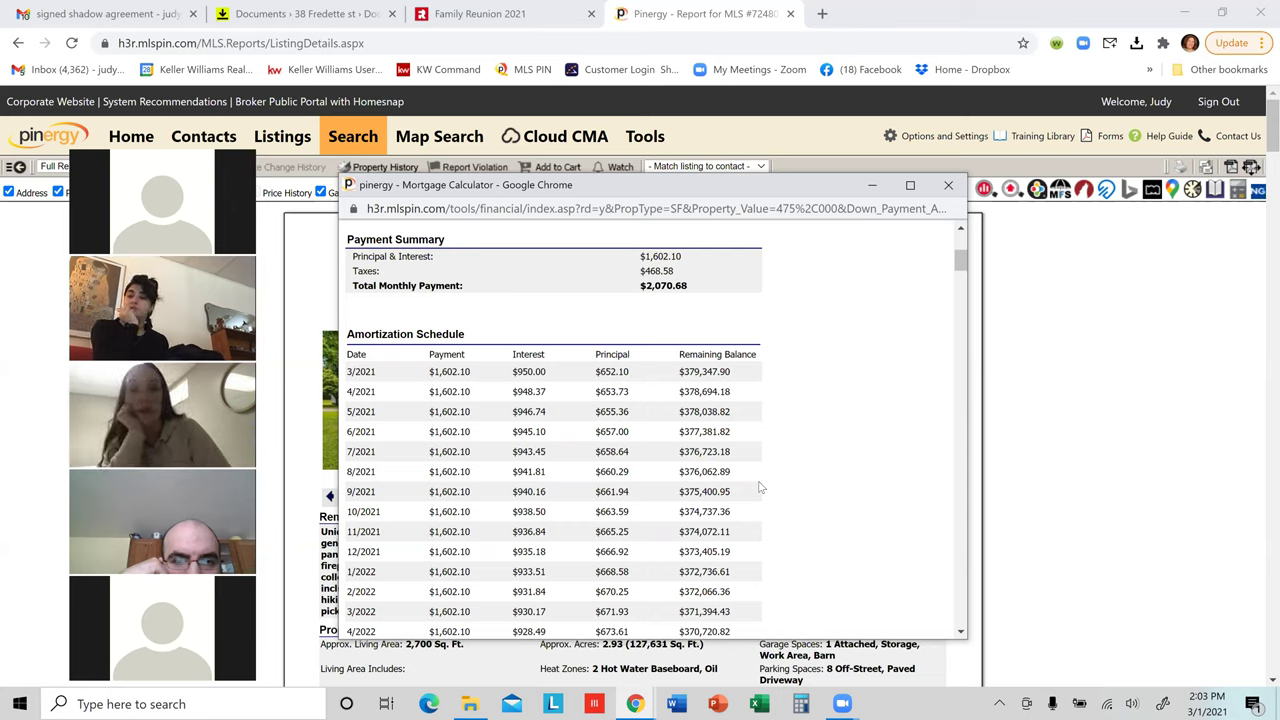
pyautogui.click(948, 186)
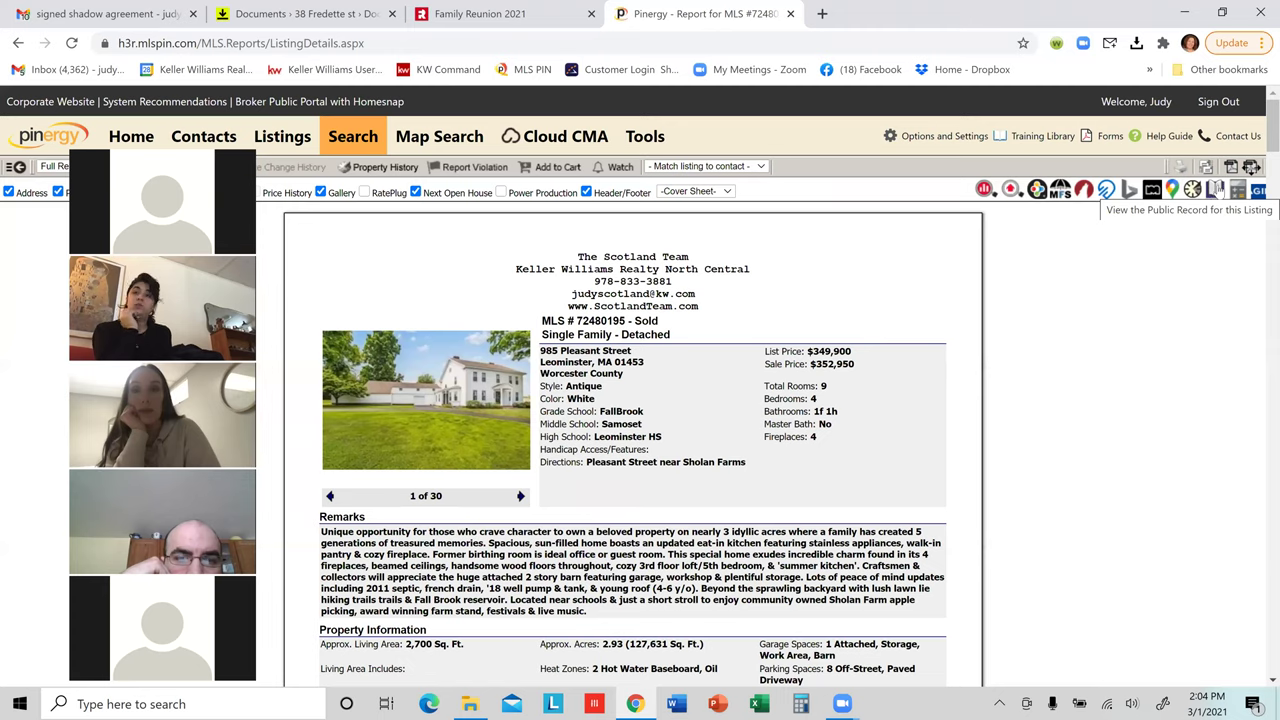
pyautogui.click(1217, 191)
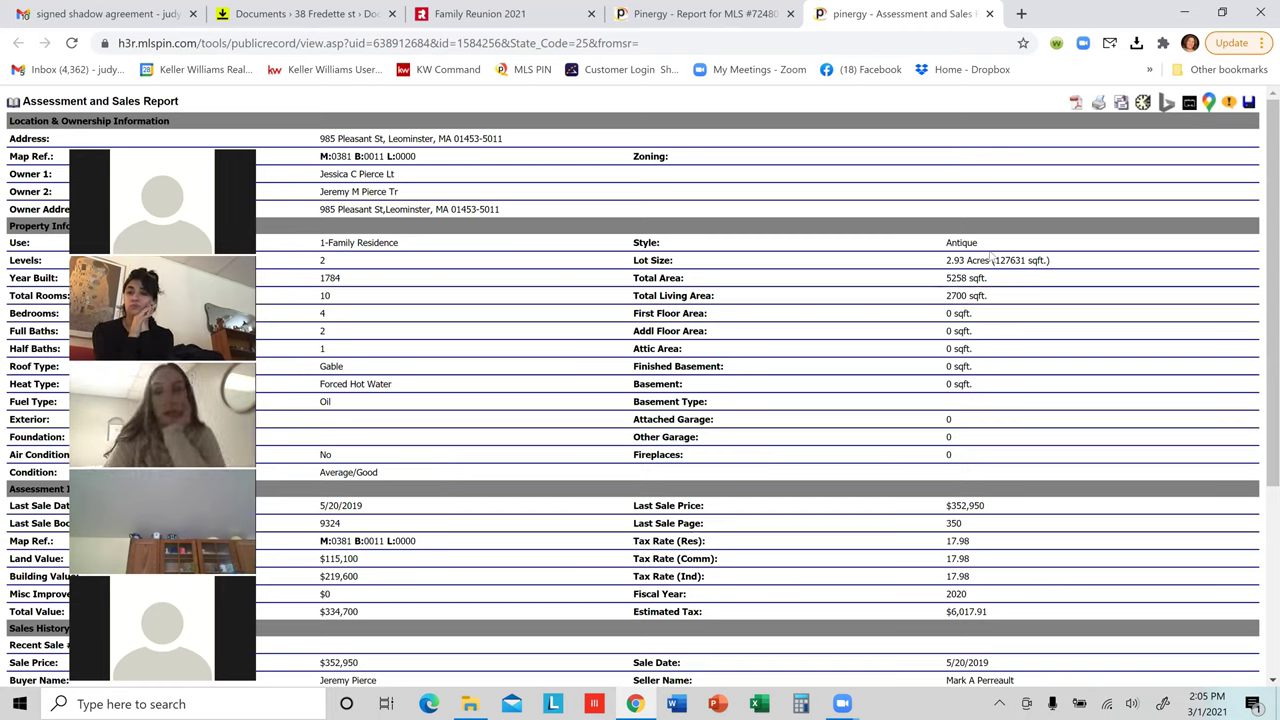
# Step: Read the sales and mortgage history down to the Book 9324 Page 350 sale, then close Chrome
pyautogui.scroll(-1, 870, 360)
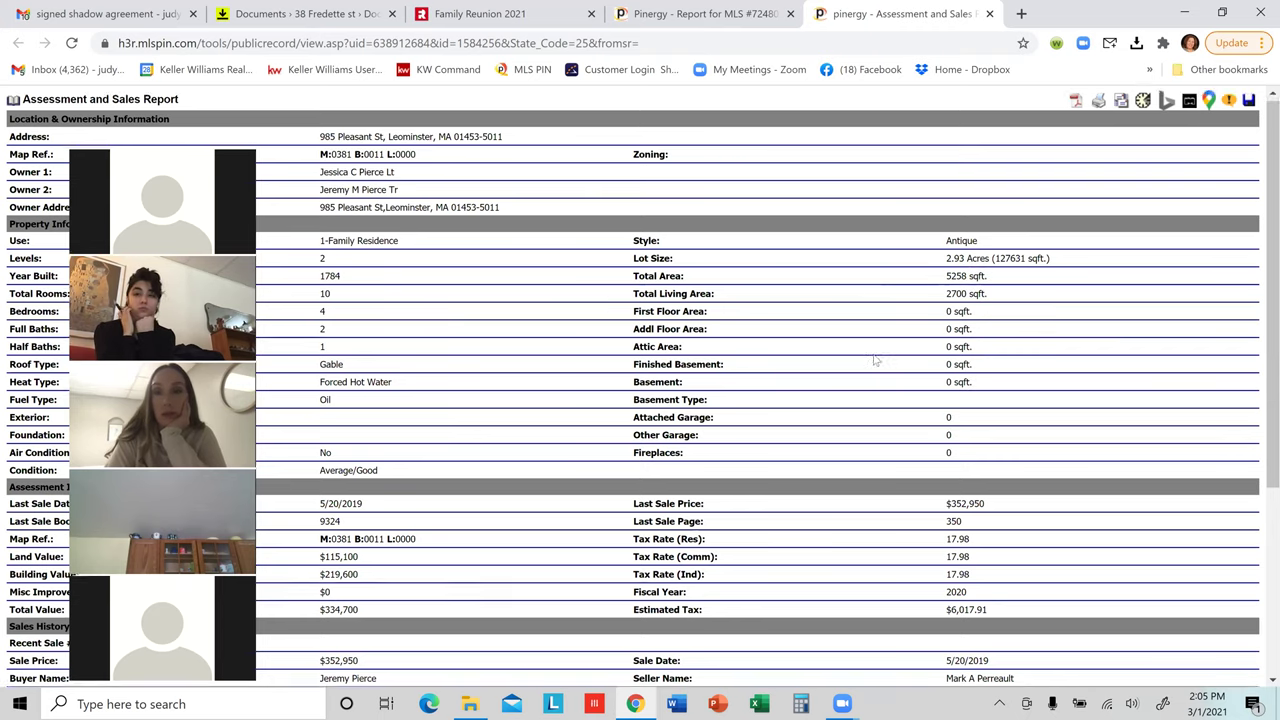
pyautogui.scroll(-2, 868, 368)
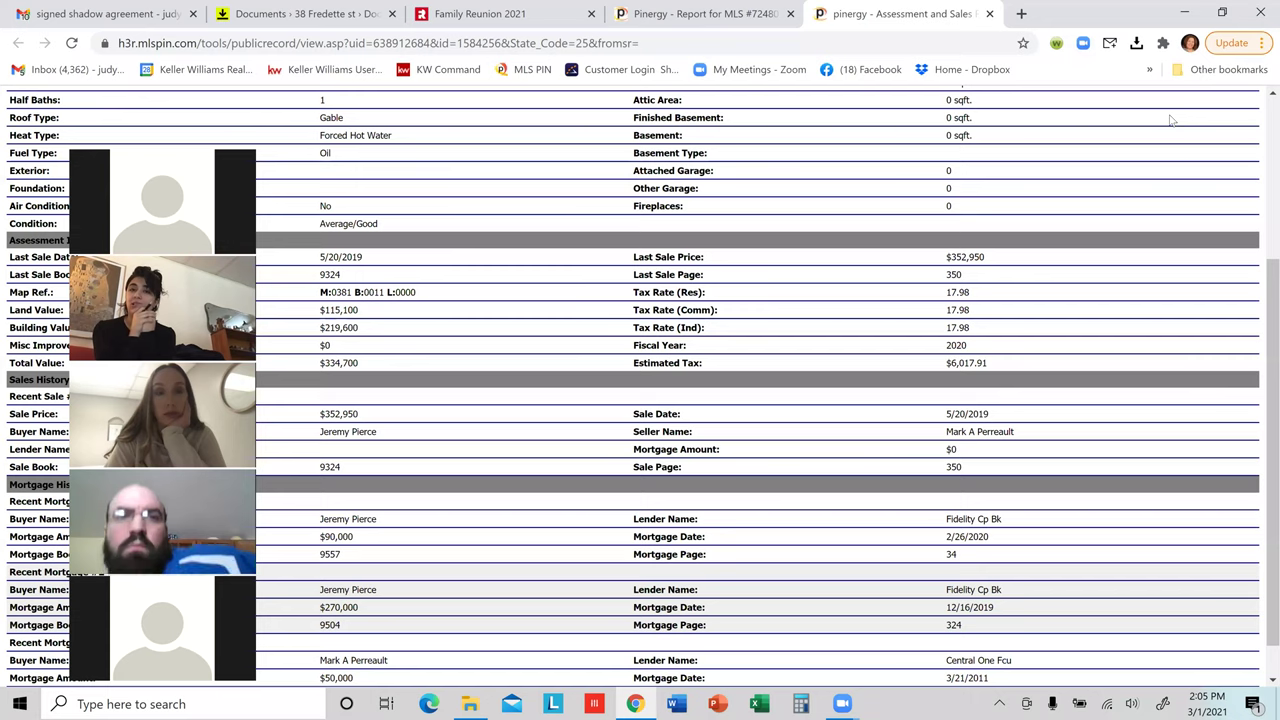
pyautogui.moveTo(178, 146); pyautogui.dragTo(1198, 98)
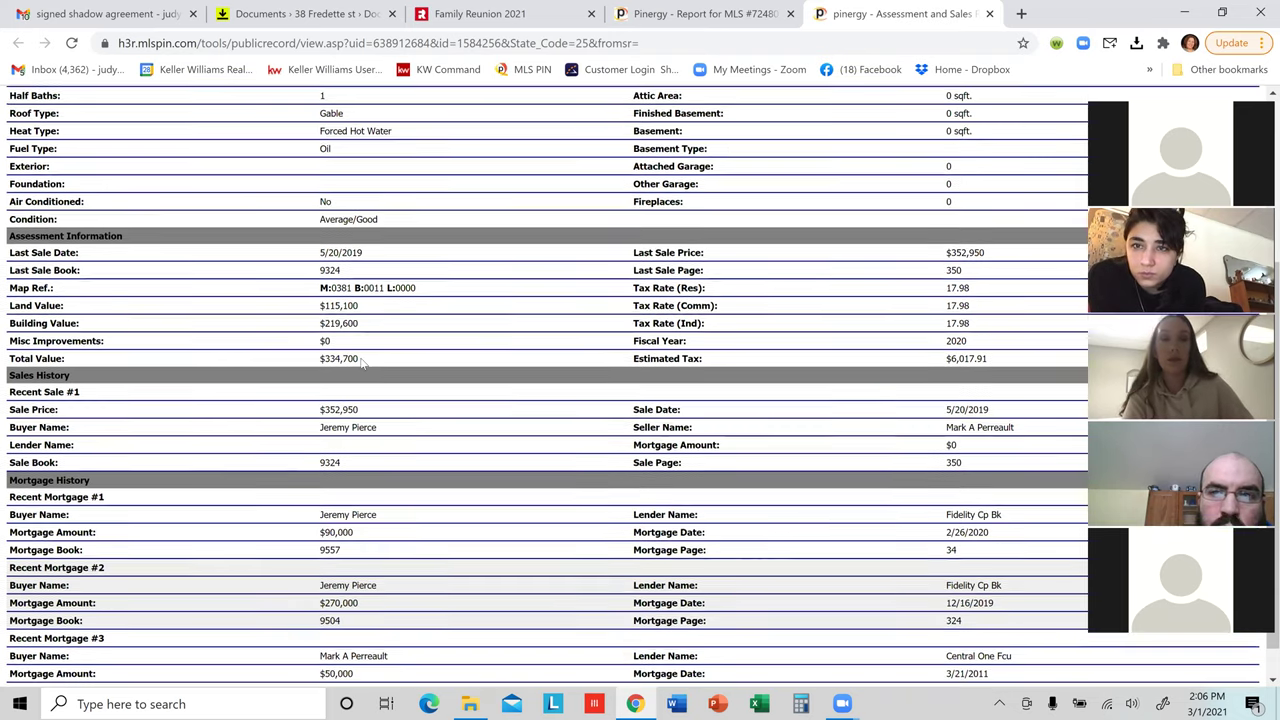
pyautogui.scroll(-1, 300, 340)
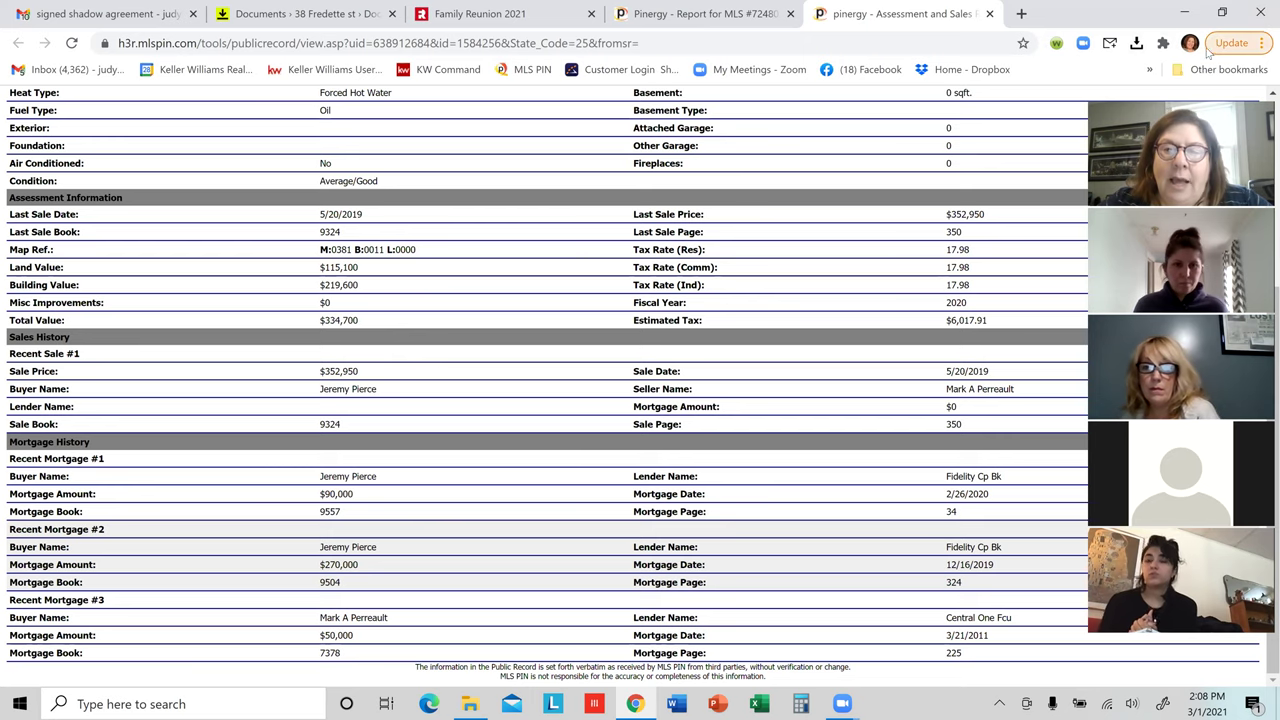
pyautogui.click(1260, 14)
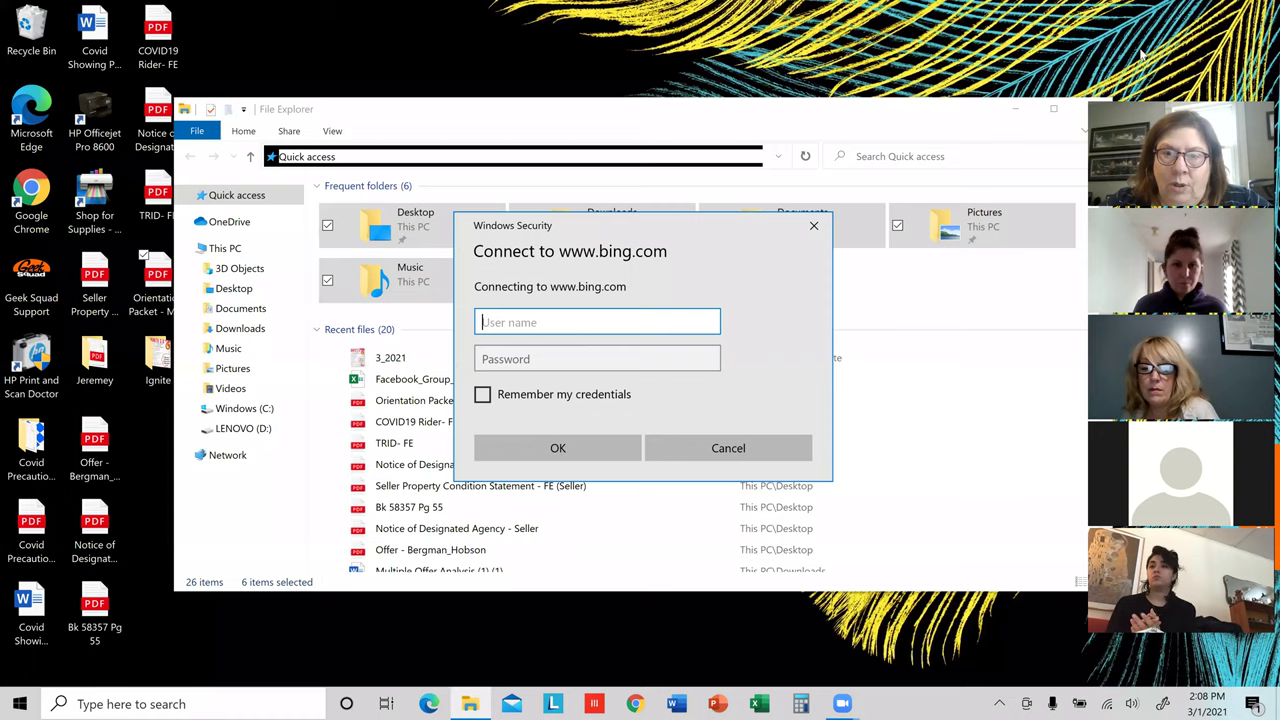
# Step: Dismiss the bing.com sign-in prompt, maximize File Explorer, and bring up a new Chrome window
pyautogui.click(816, 227)
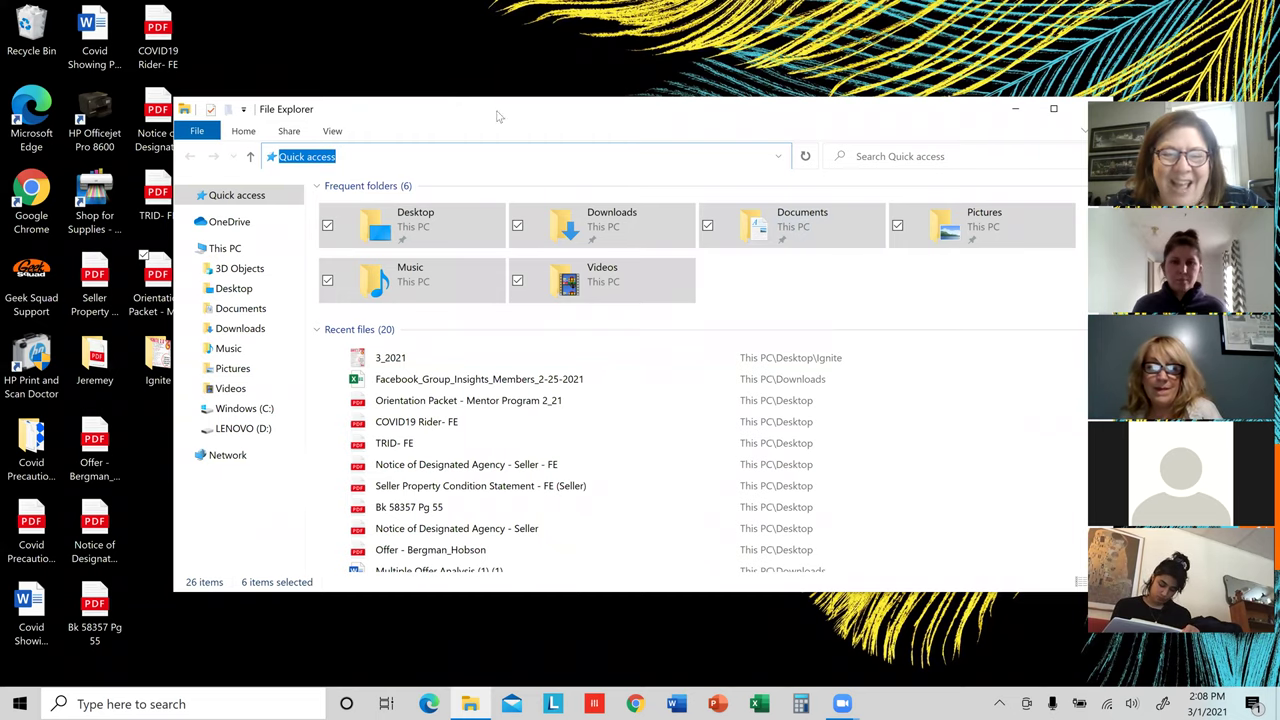
pyautogui.click(1053, 109)
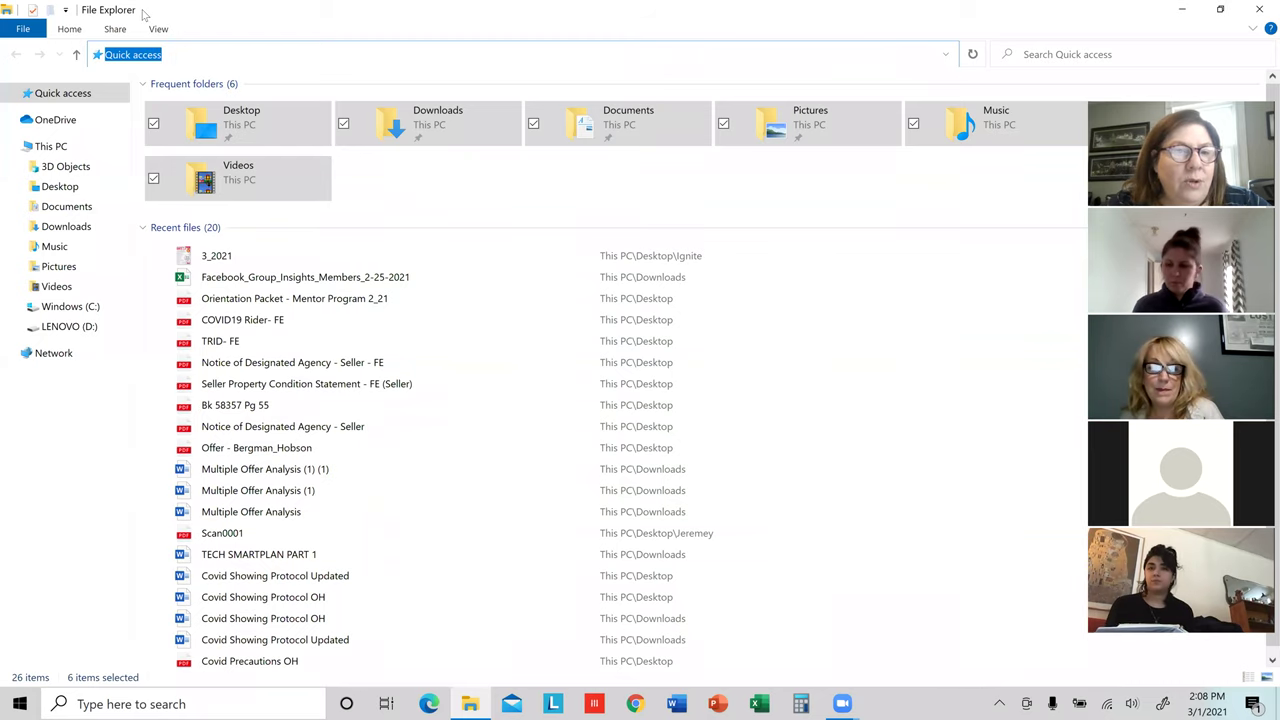
pyautogui.click(635, 704)
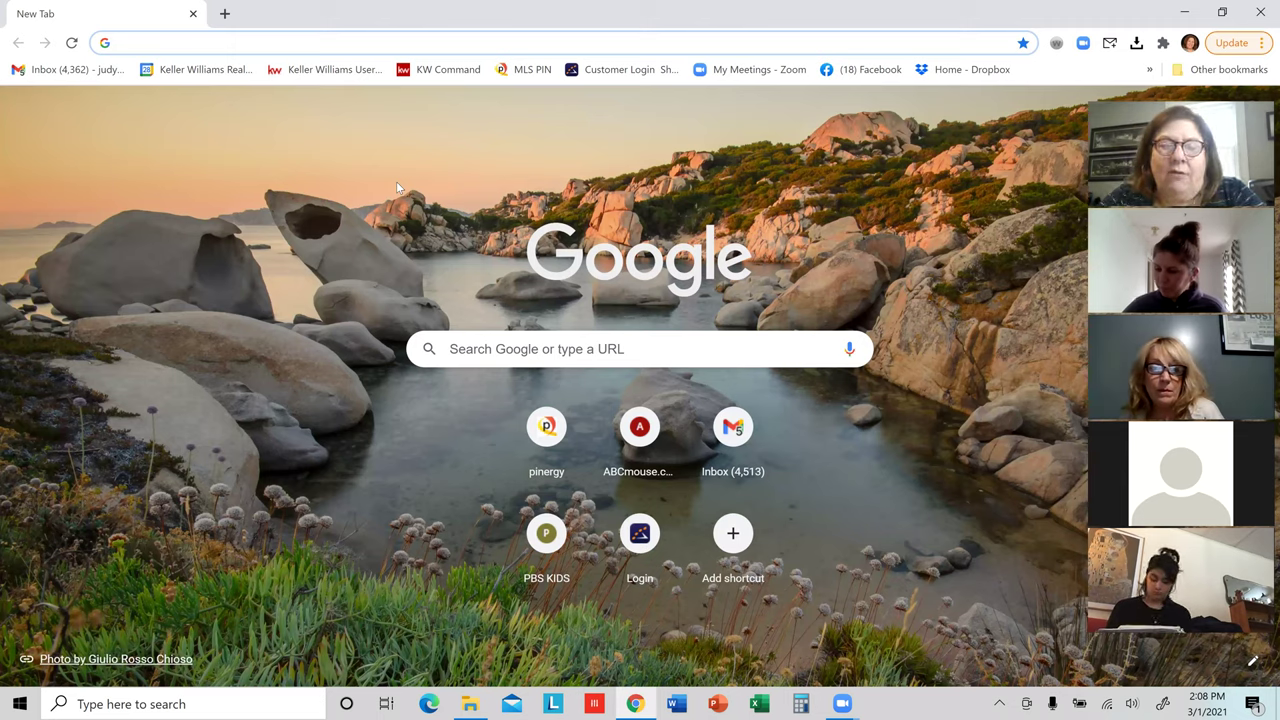
# Step: Google 'what county is leominster ma in' to find Leominster's county
pyautogui.click(565, 349)
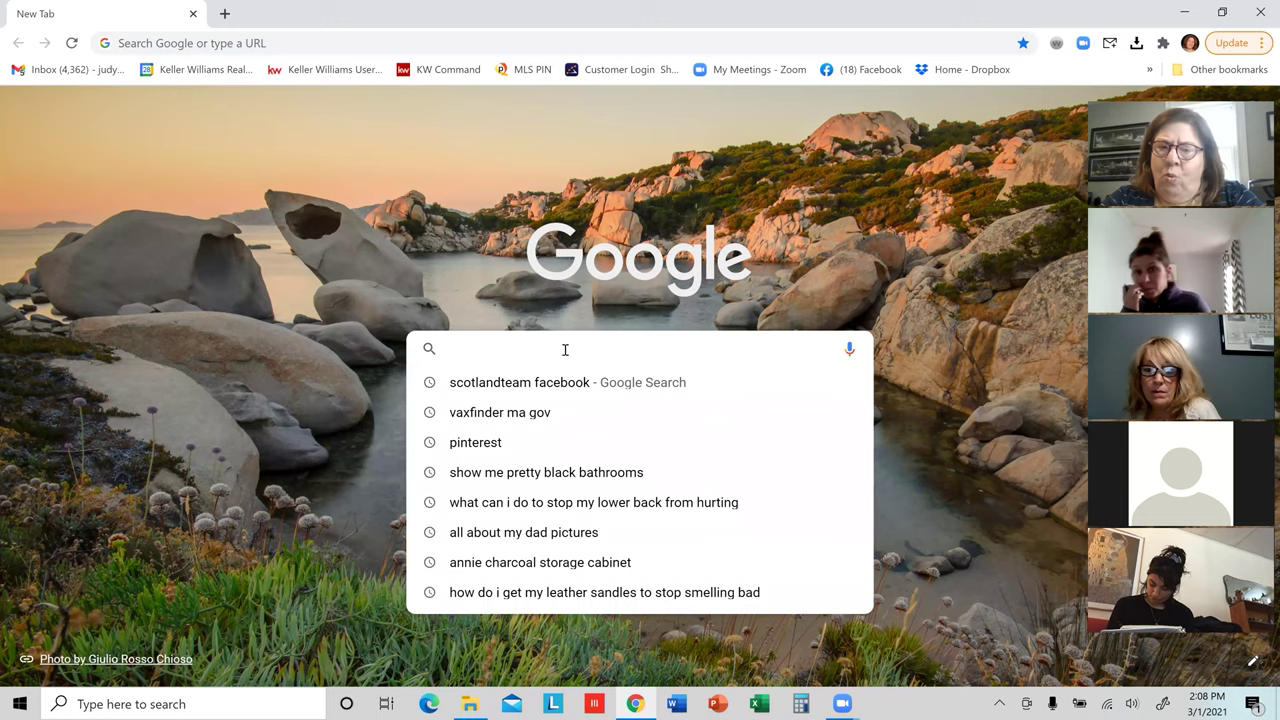
pyautogui.write('what county is leo')
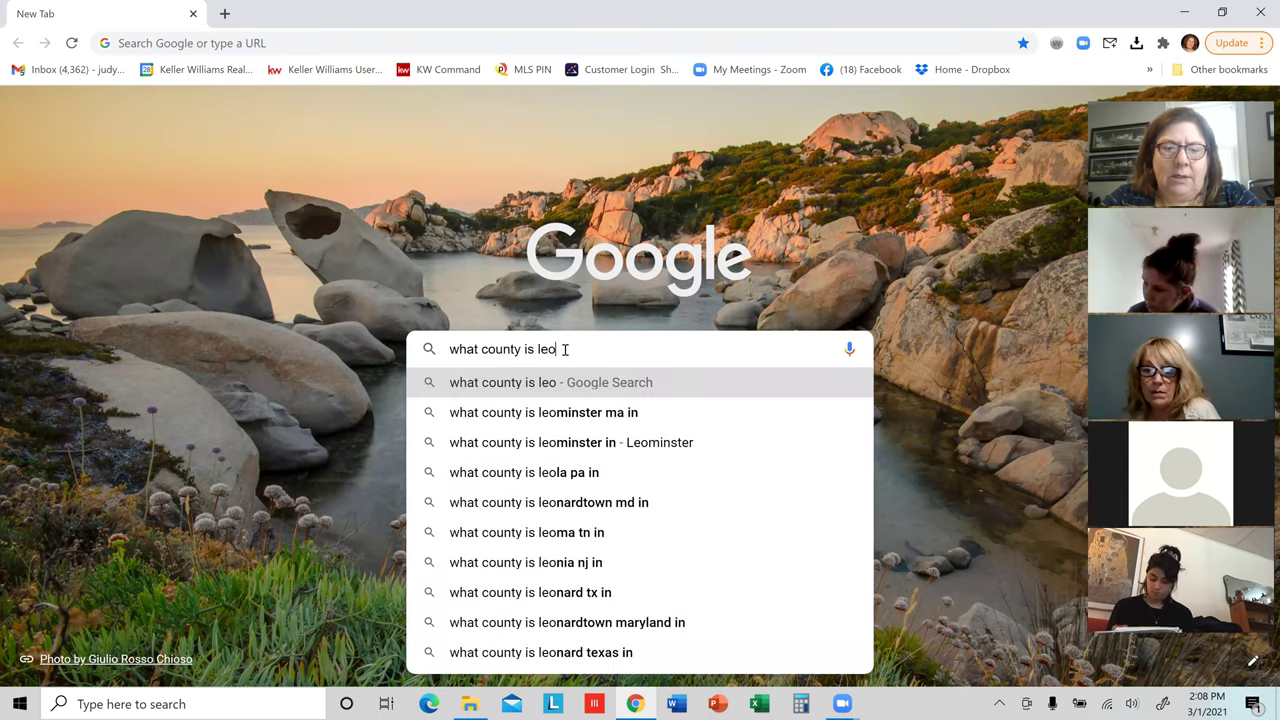
pyautogui.write('min')
pyautogui.press('Return')
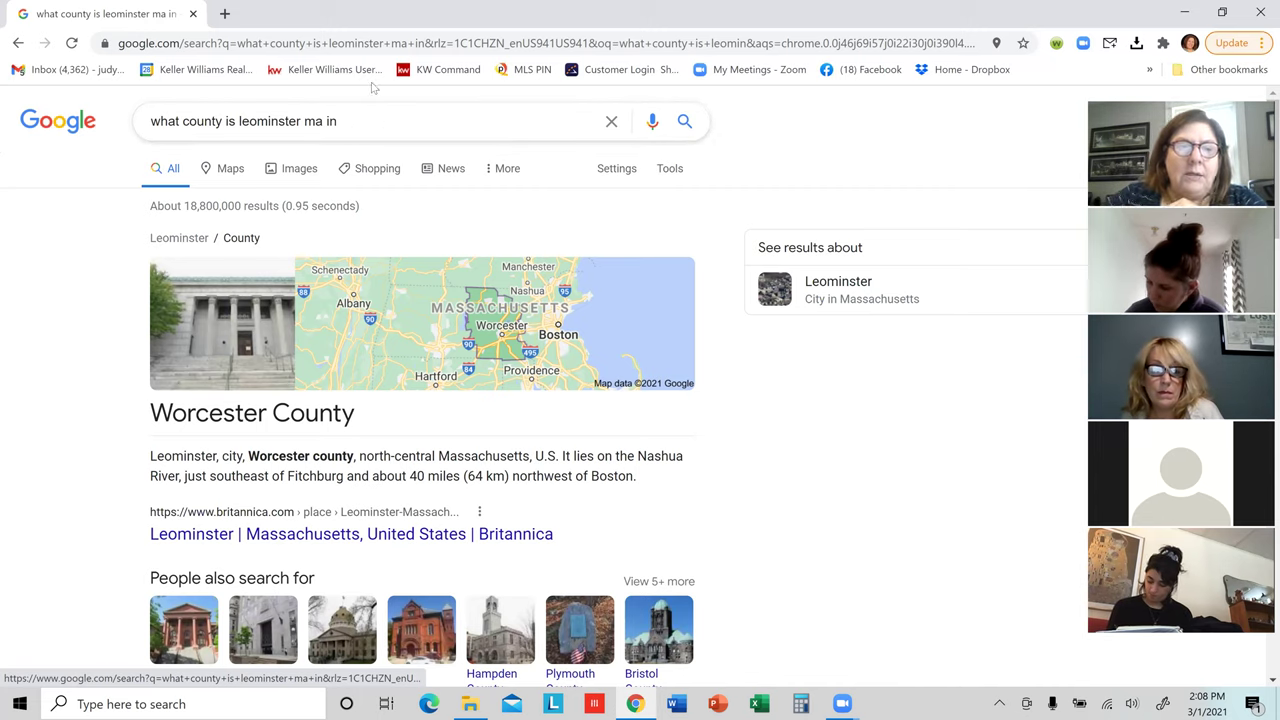
# Step: Search 'worcester county registry of deeds' and open the massrods.com/worcester site
pyautogui.tripleClick(187, 124)
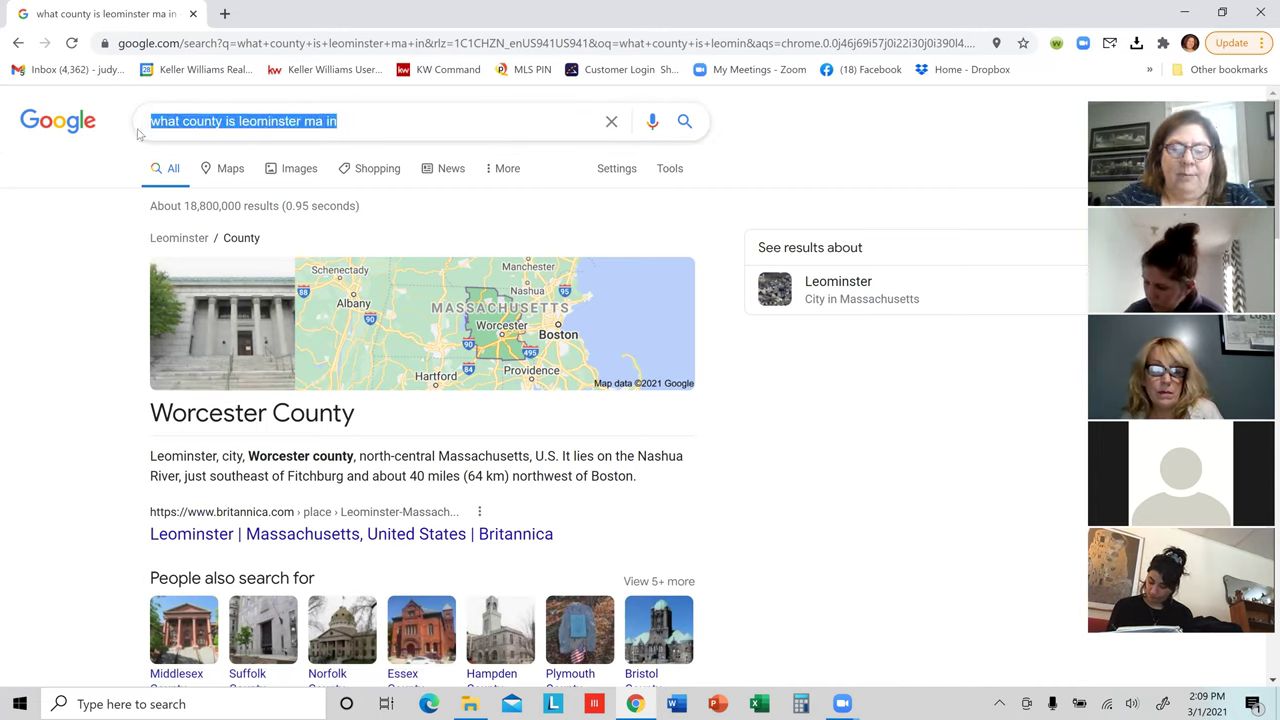
pyautogui.write('wor')
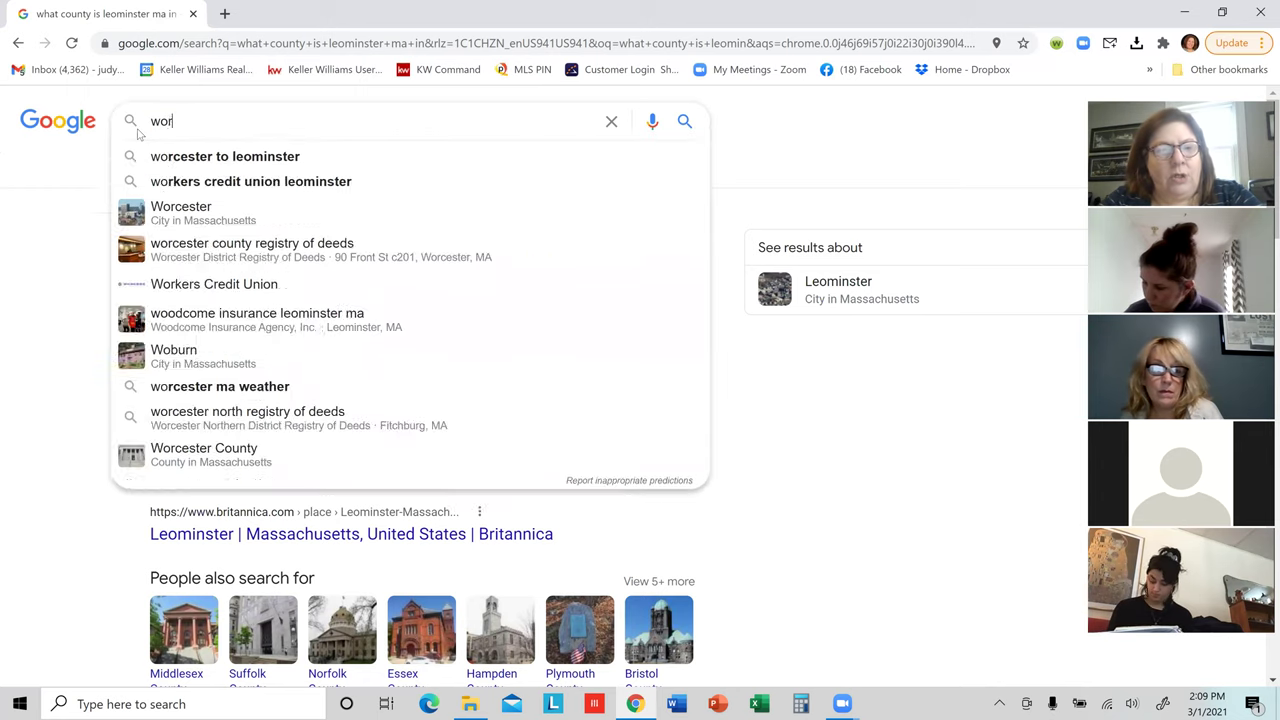
pyautogui.write('cester')
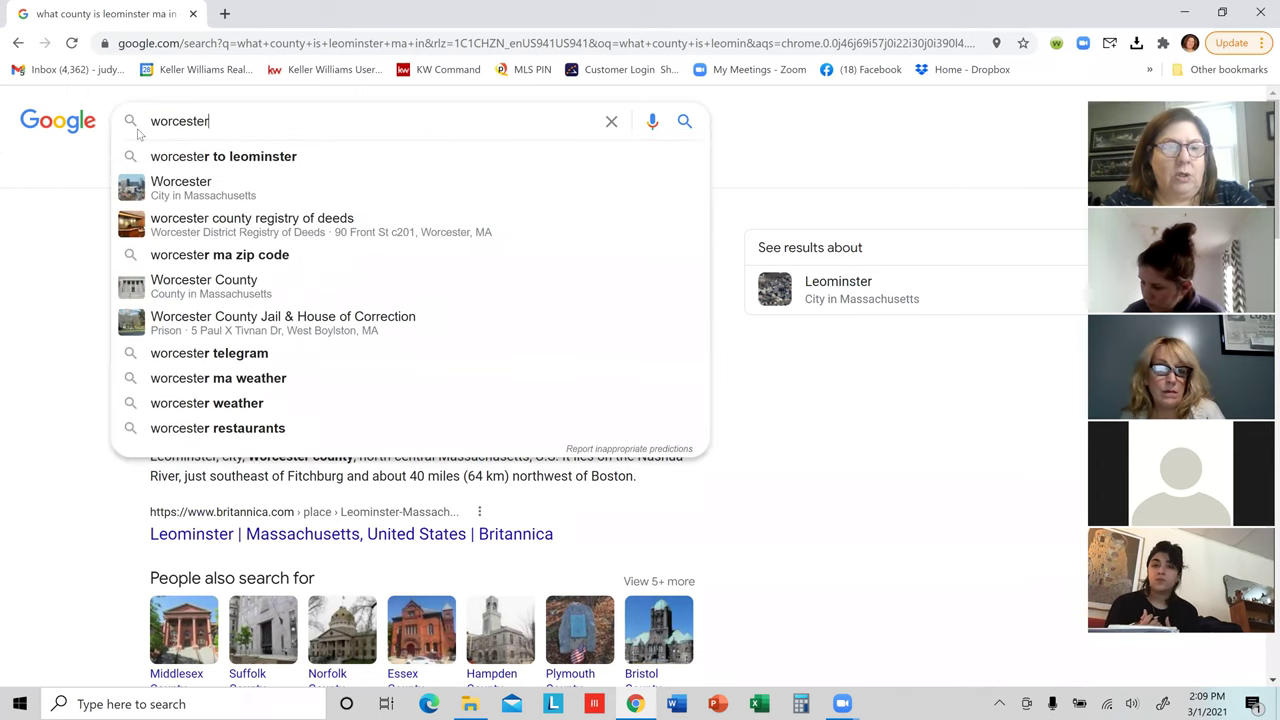
pyautogui.write(' county')
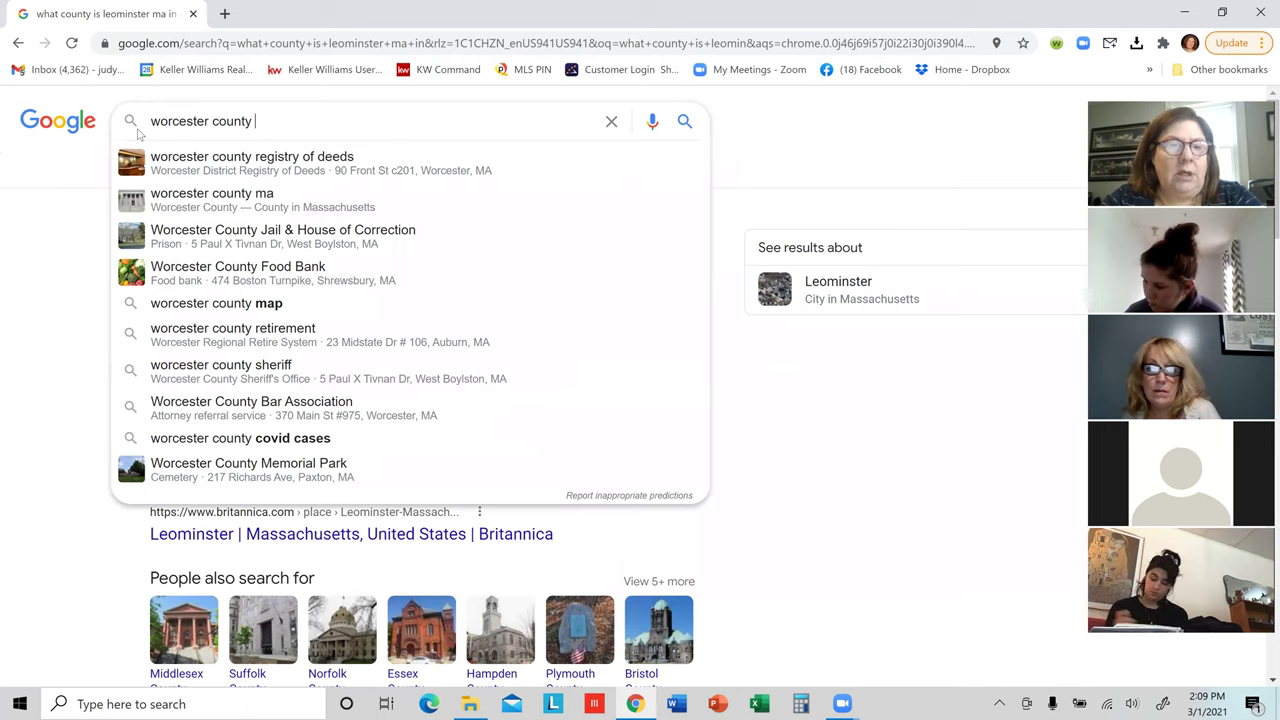
pyautogui.click(208, 163)
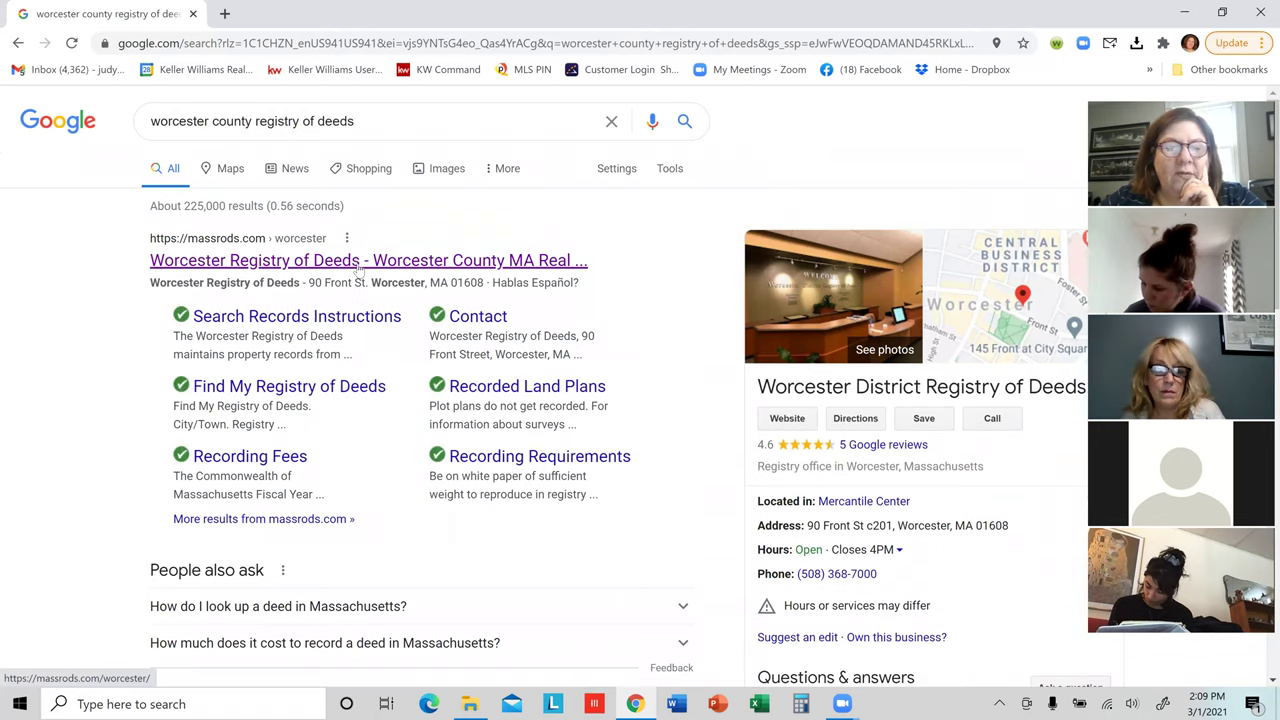
pyautogui.click(358, 265)
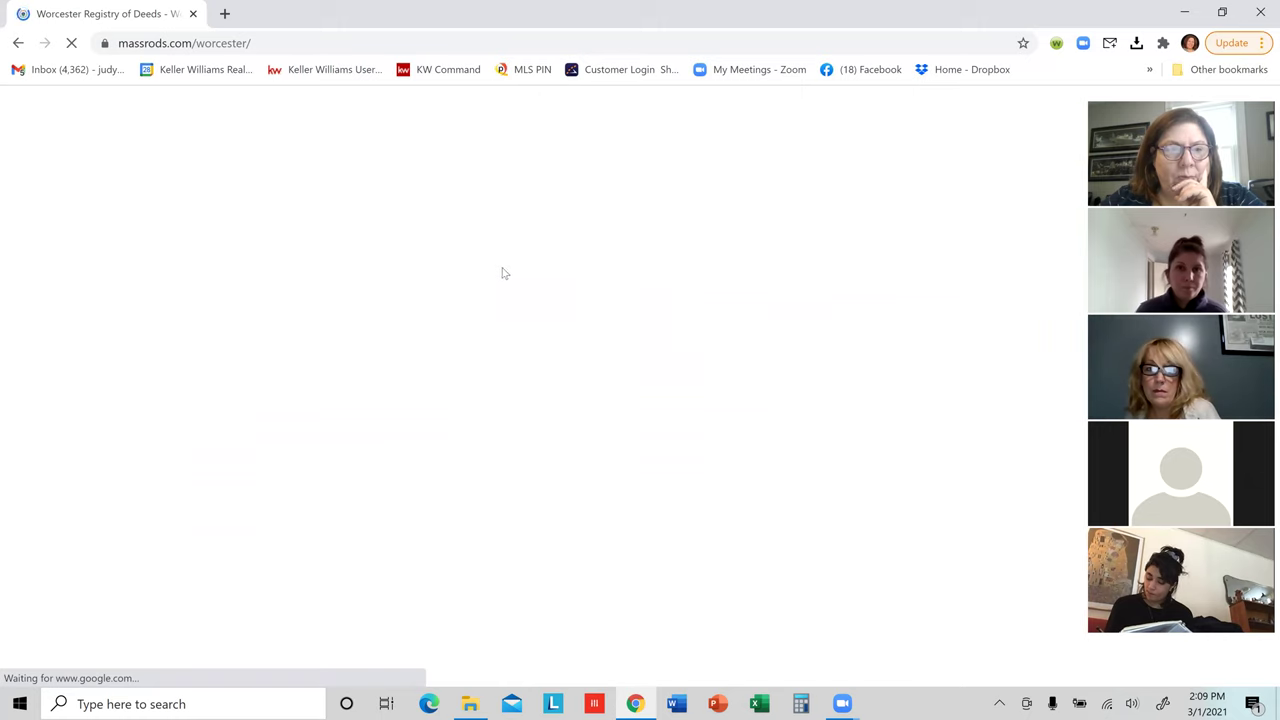
# Step: Open Search Our Records from the registry site's Search Records menu
pyautogui.moveTo(396, 246)
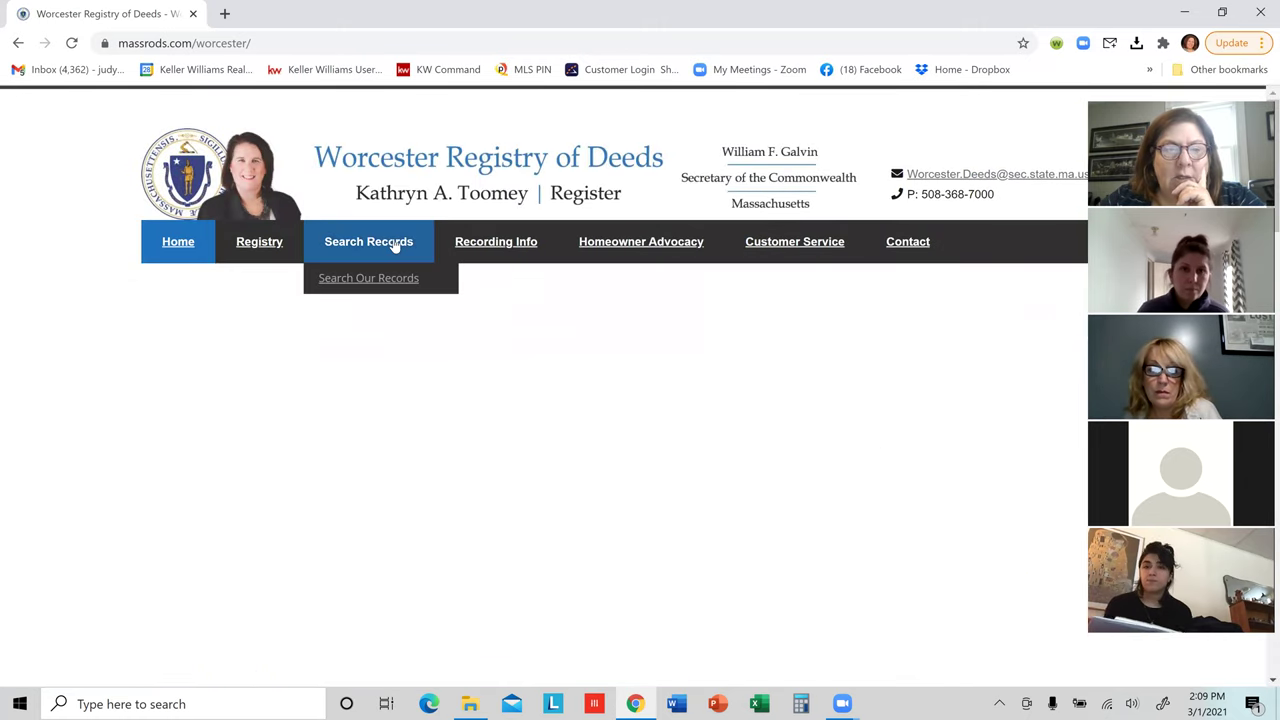
pyautogui.click(384, 280)
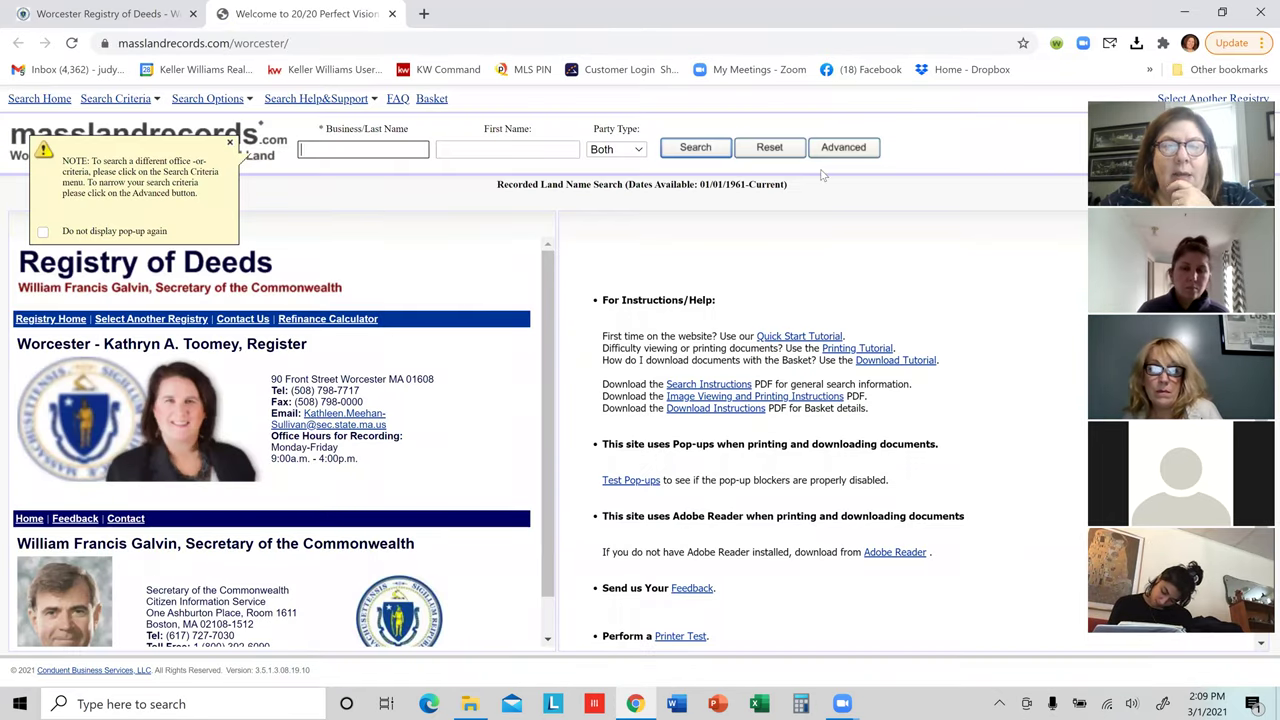
# Step: Run a Recorded Land Book Search for Book 9324, Page 350 and dismiss the zero-hits message
pyautogui.click(846, 152)
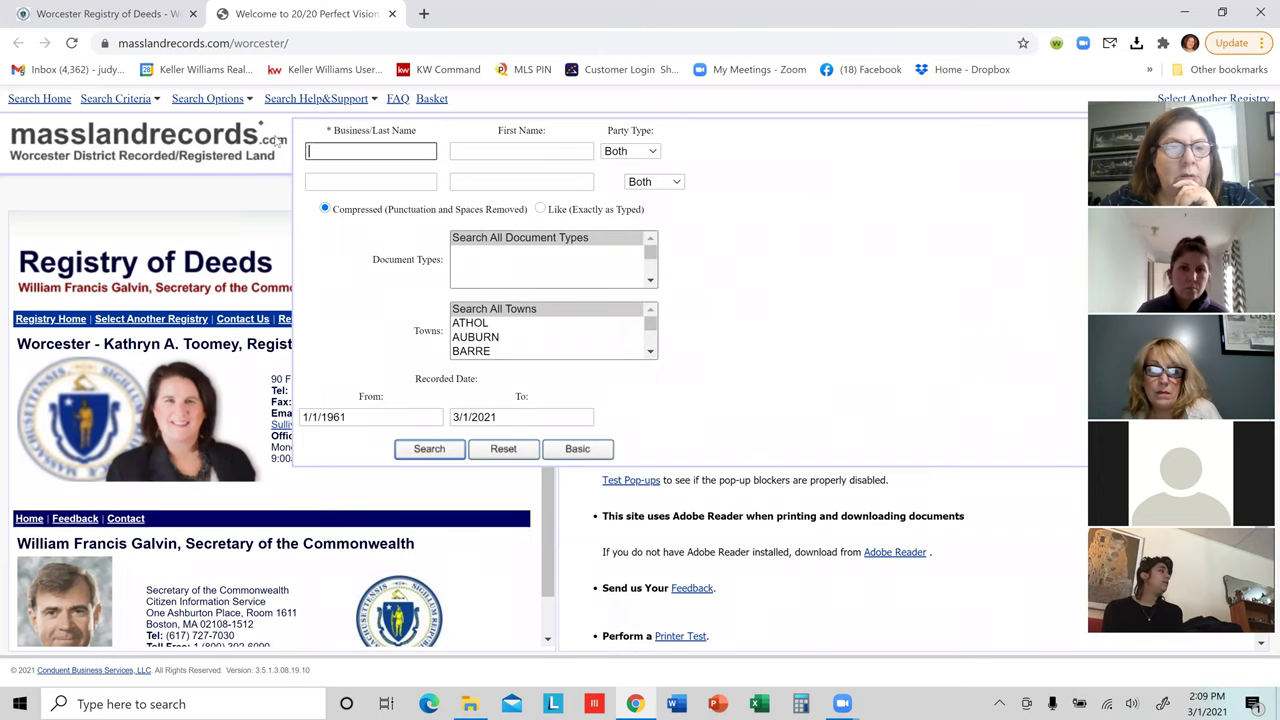
pyautogui.moveTo(181, 106)
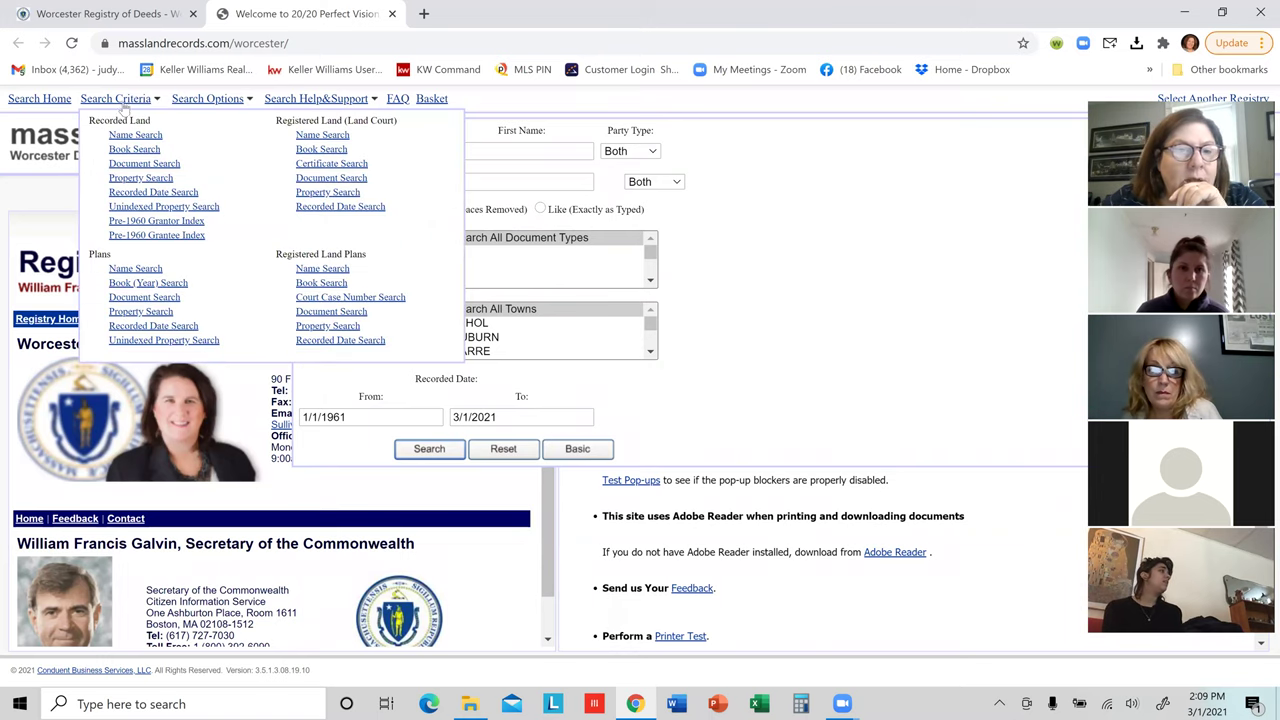
pyautogui.click(128, 152)
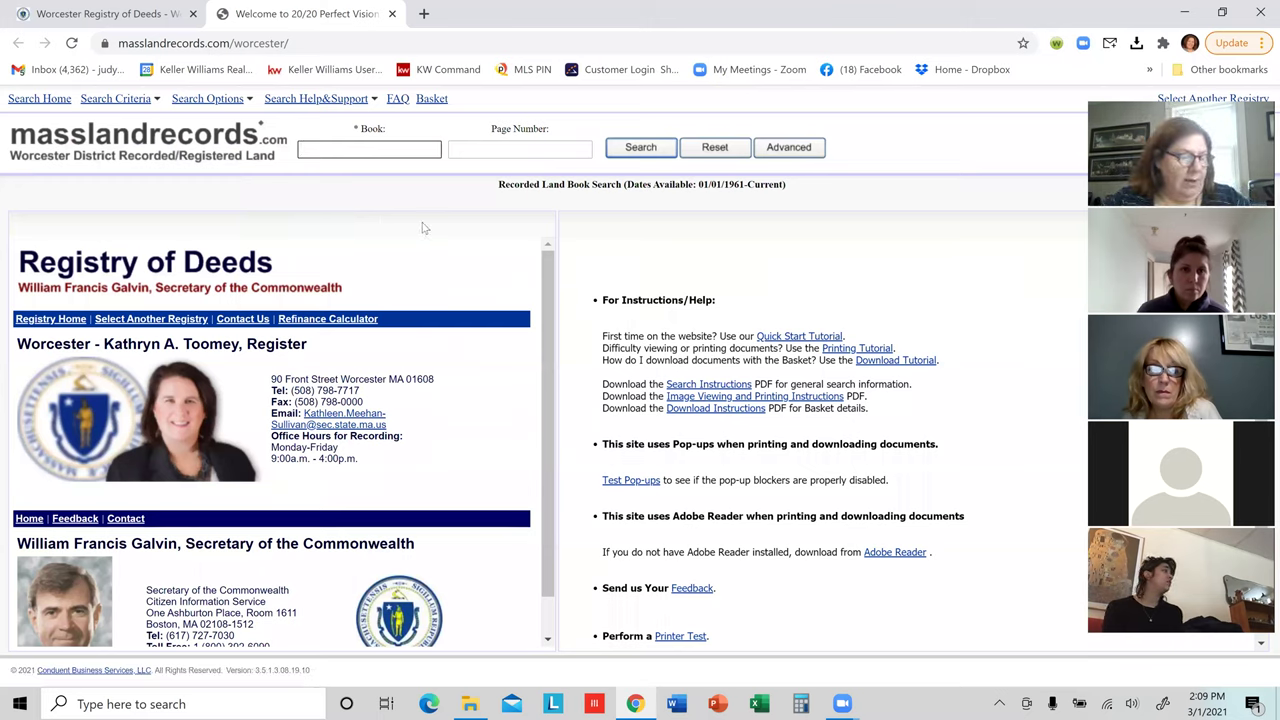
pyautogui.write('932')
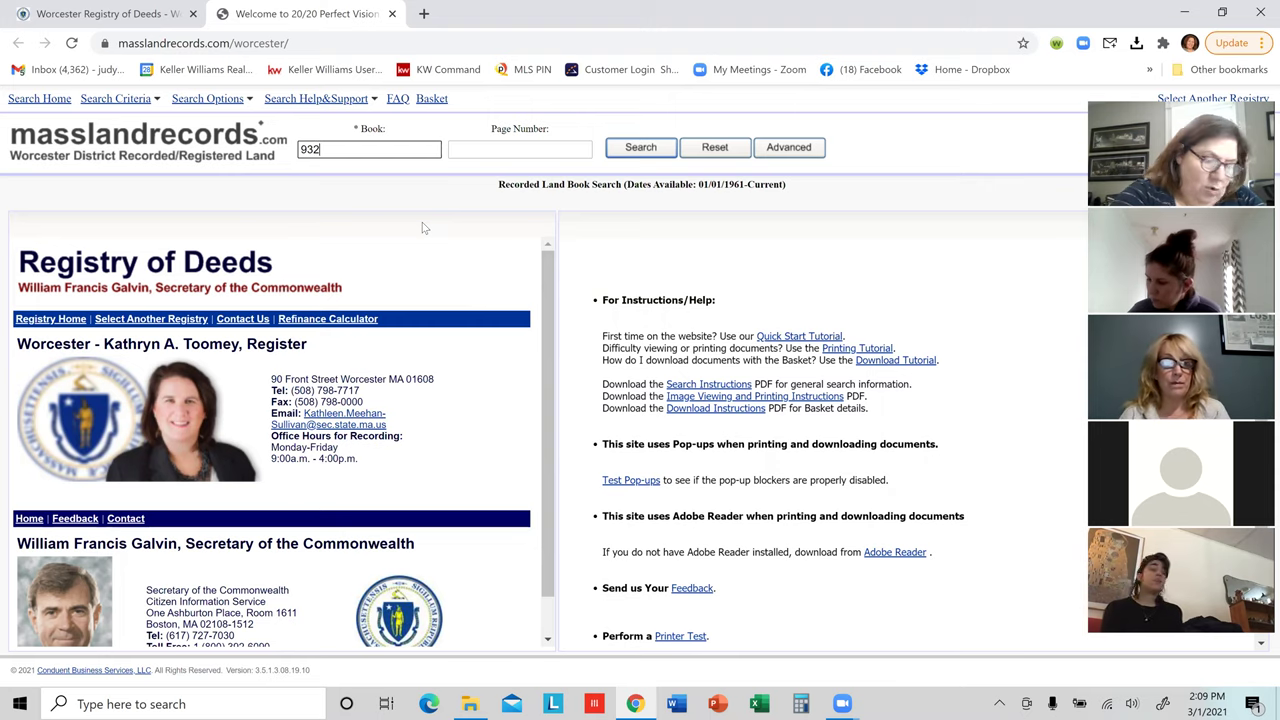
pyautogui.write('4')
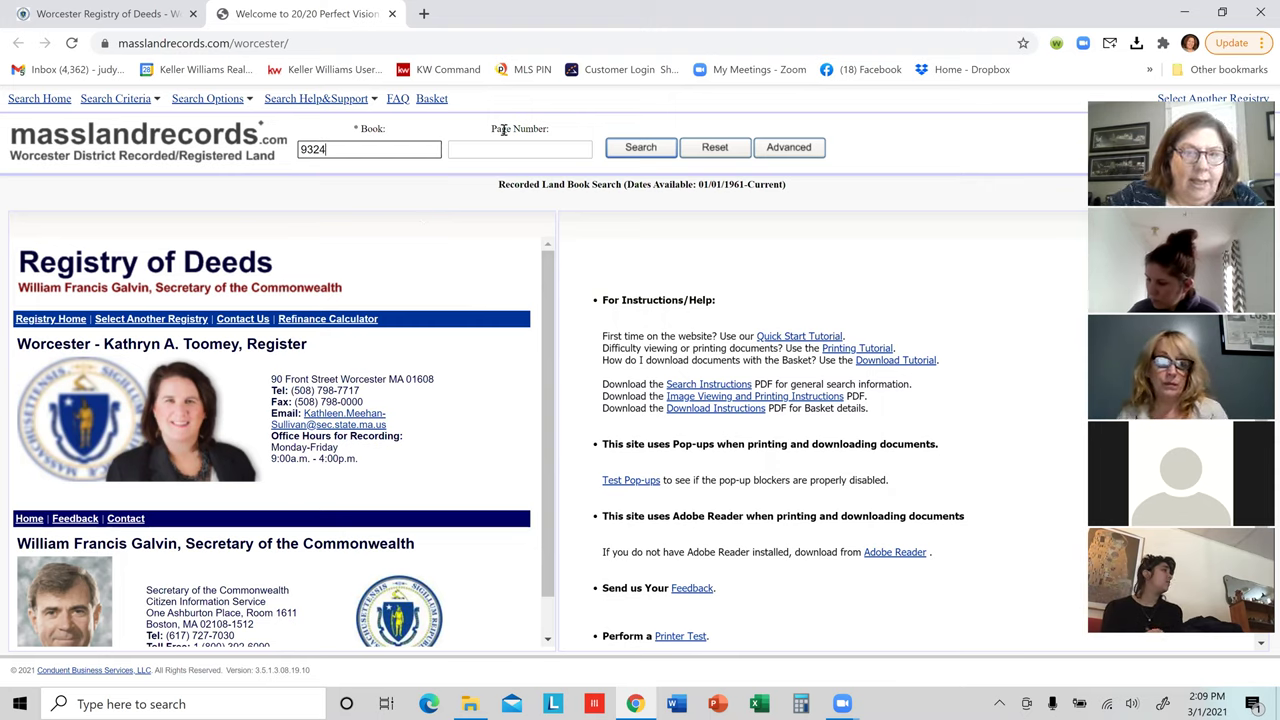
pyautogui.click(494, 150)
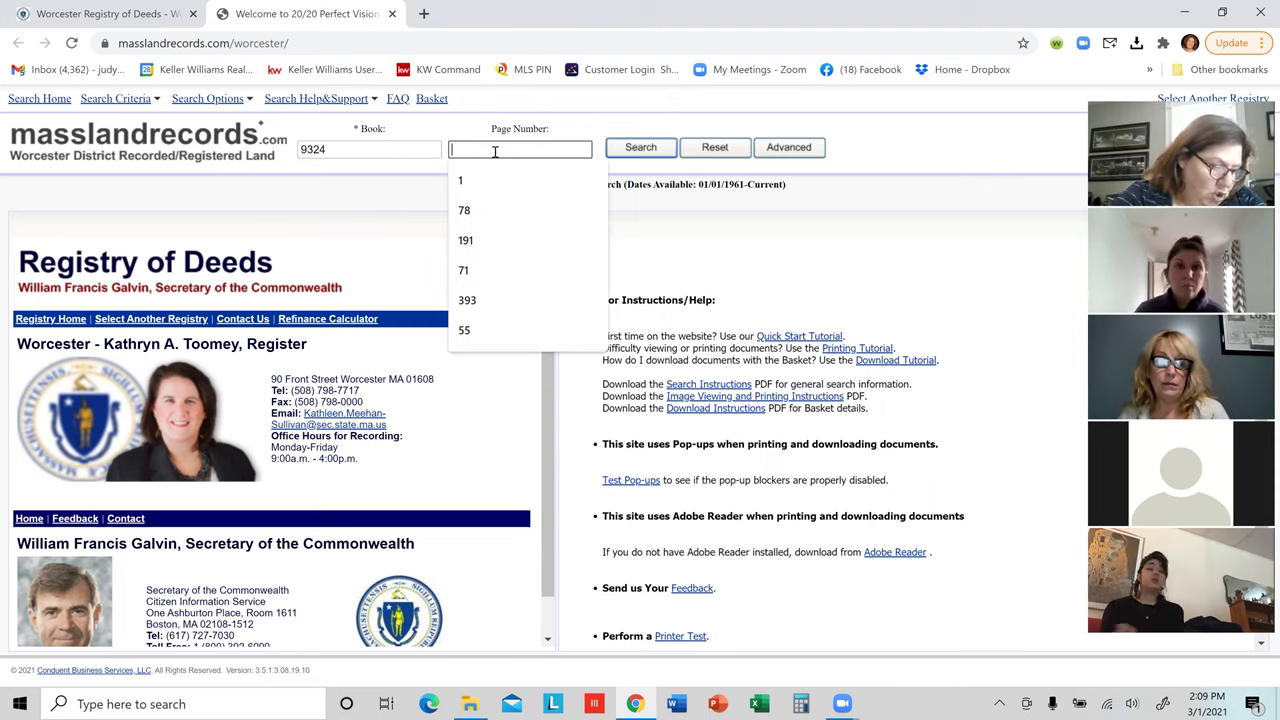
pyautogui.write('350')
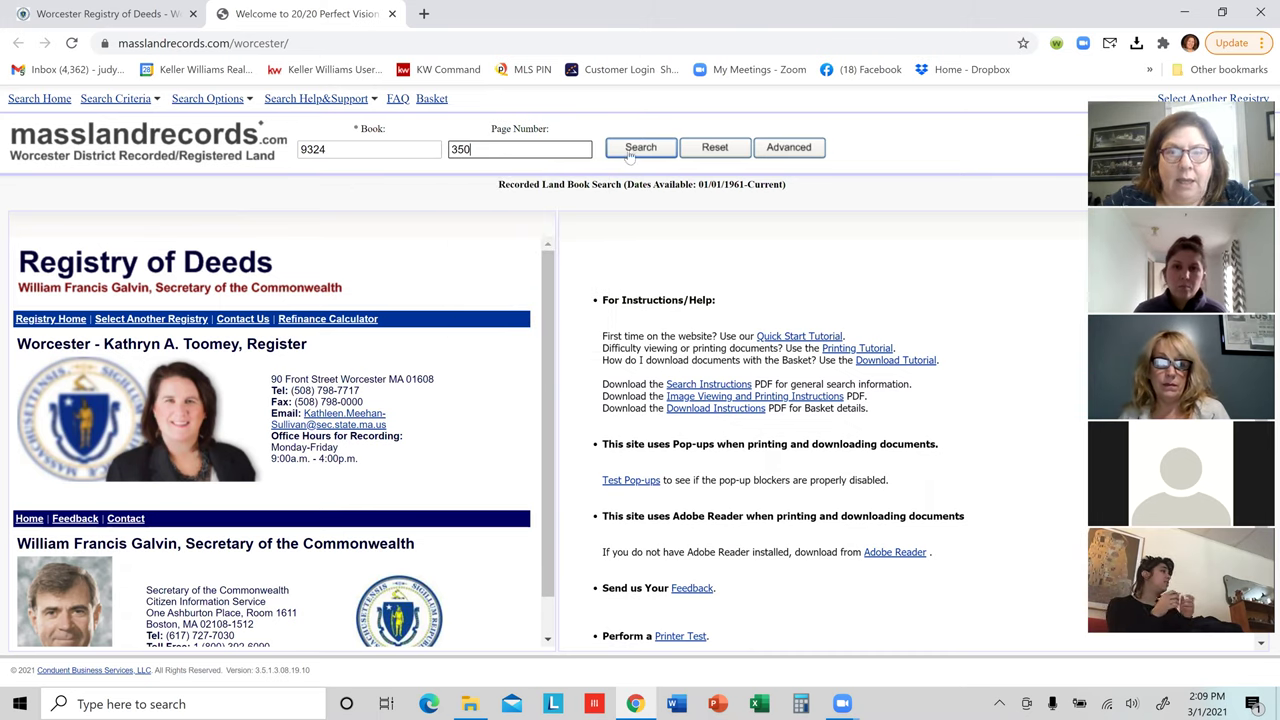
pyautogui.click(631, 156)
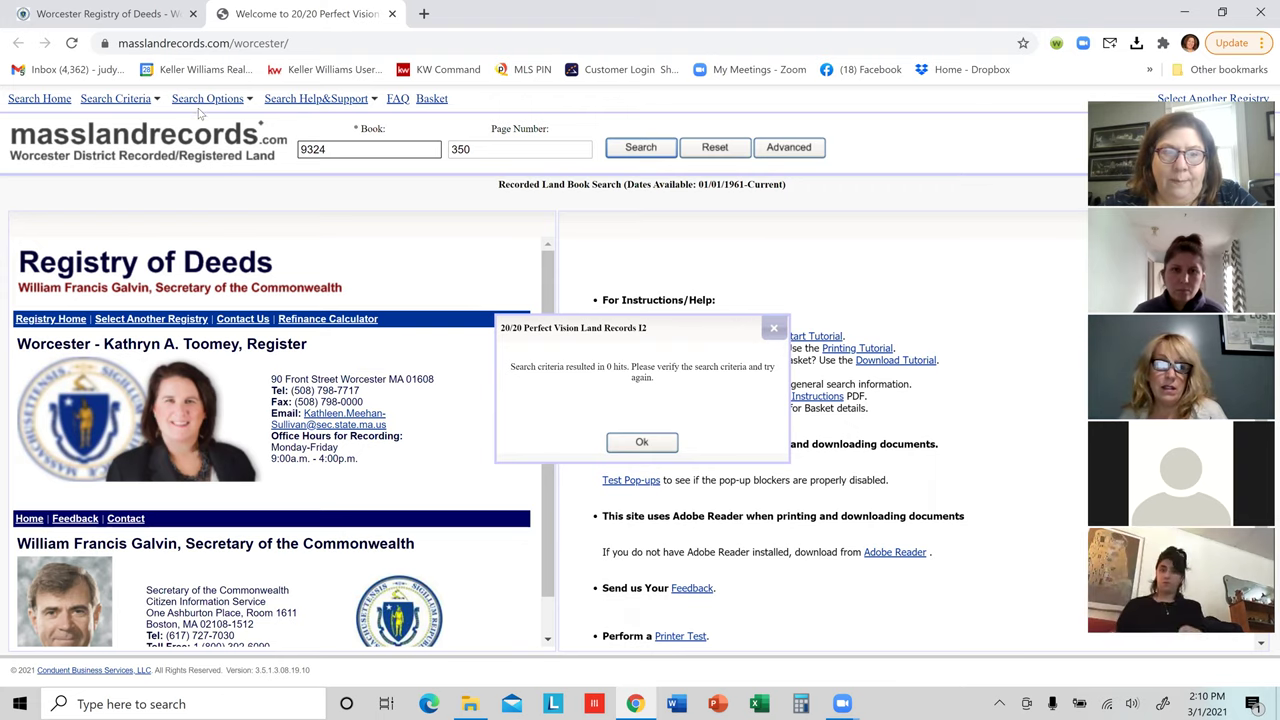
pyautogui.click(642, 441)
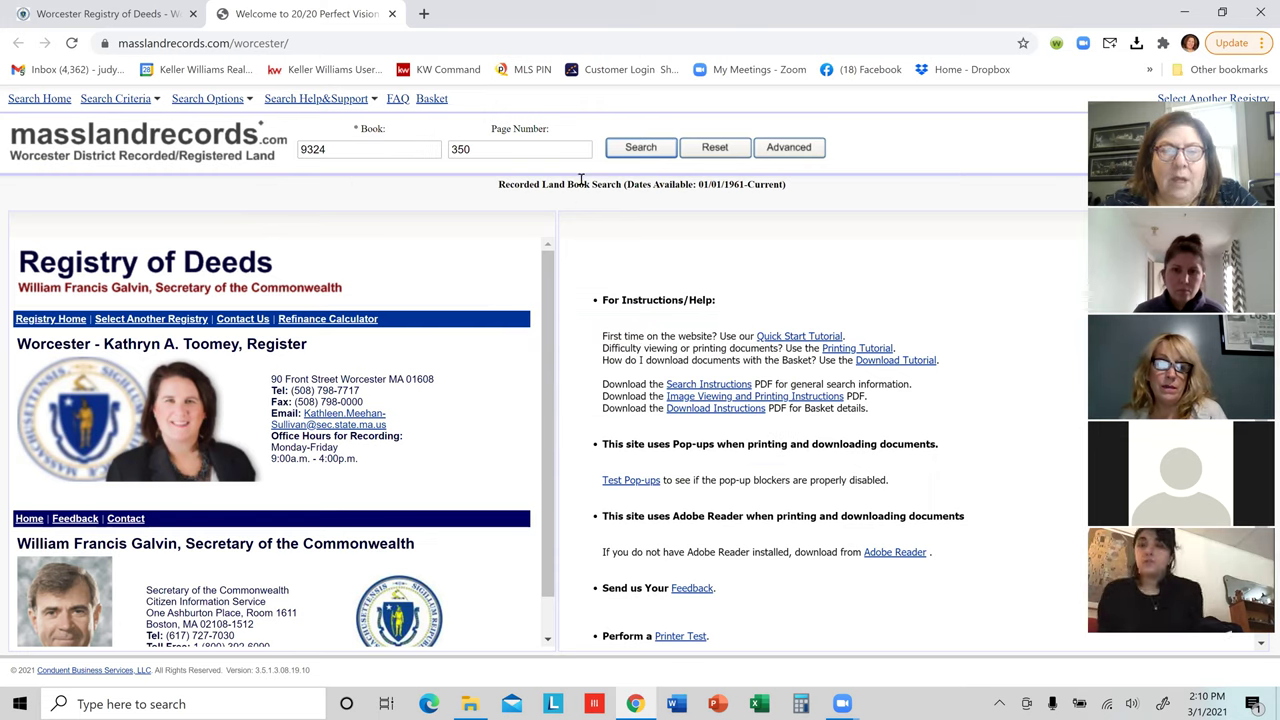
pyautogui.click(770, 149)
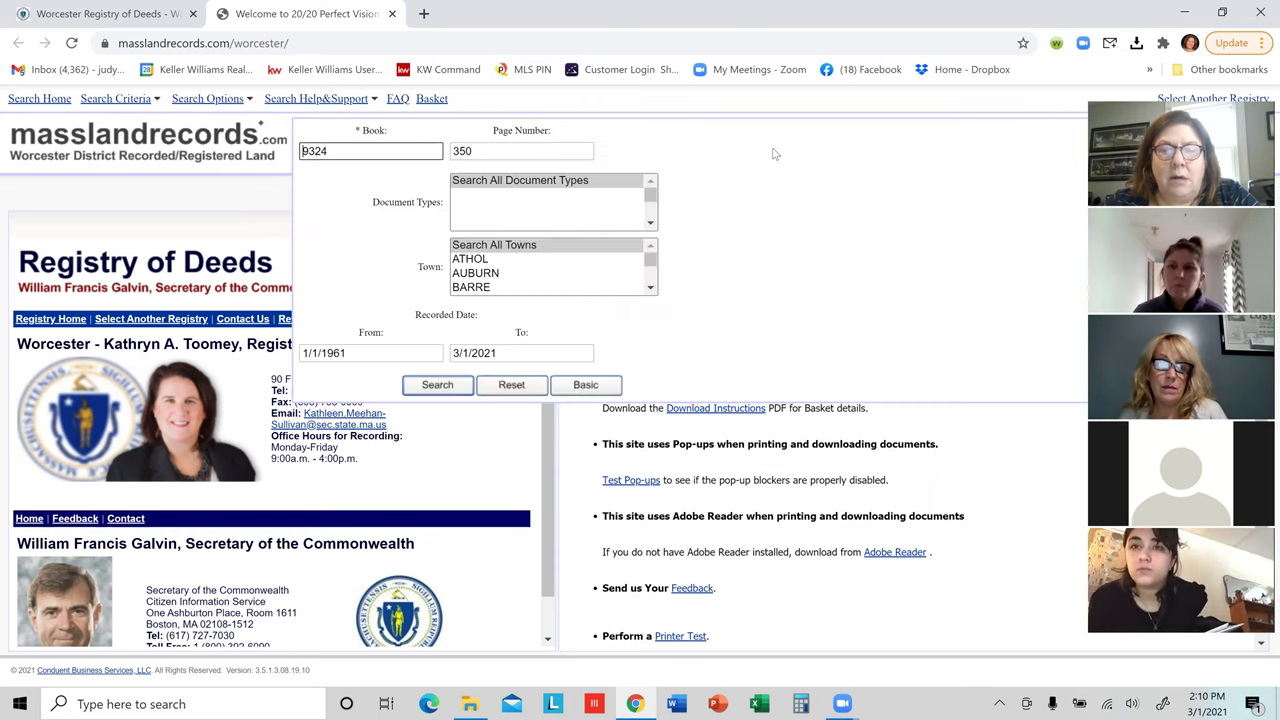
pyautogui.scroll(-5, 581, 286)
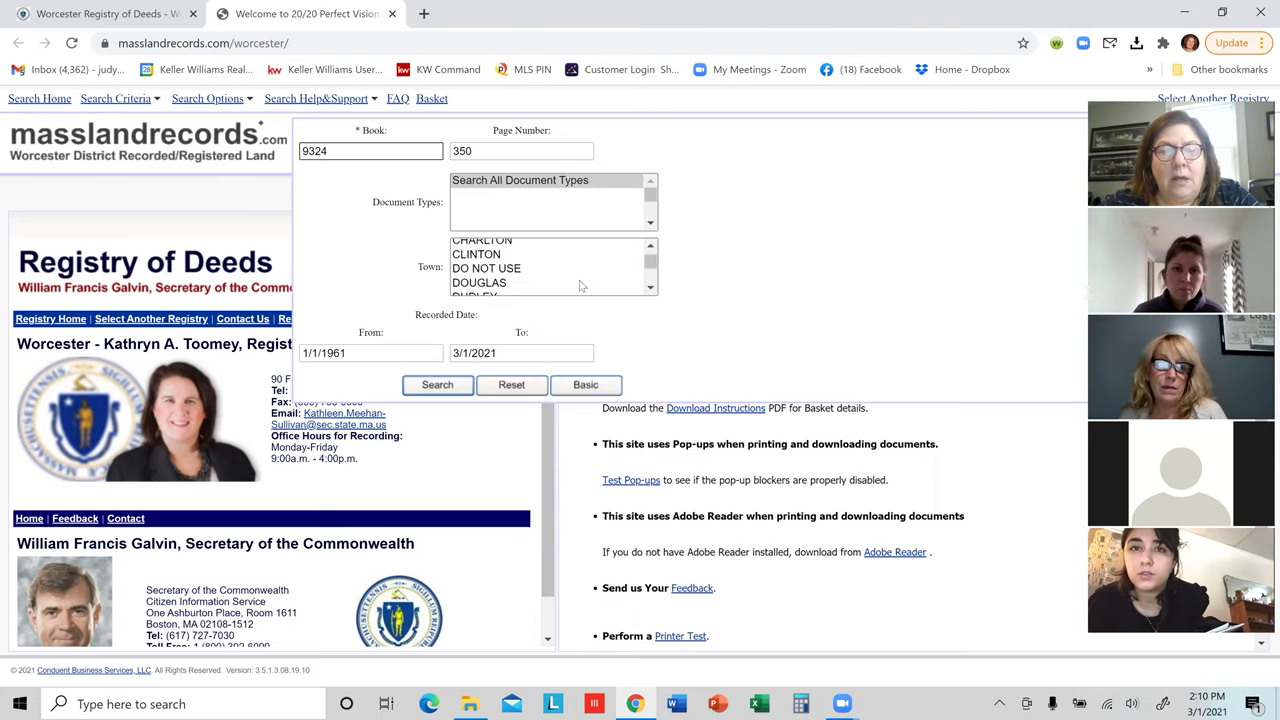
pyautogui.scroll(-3, 581, 286)
pyautogui.scroll(2, 581, 286)
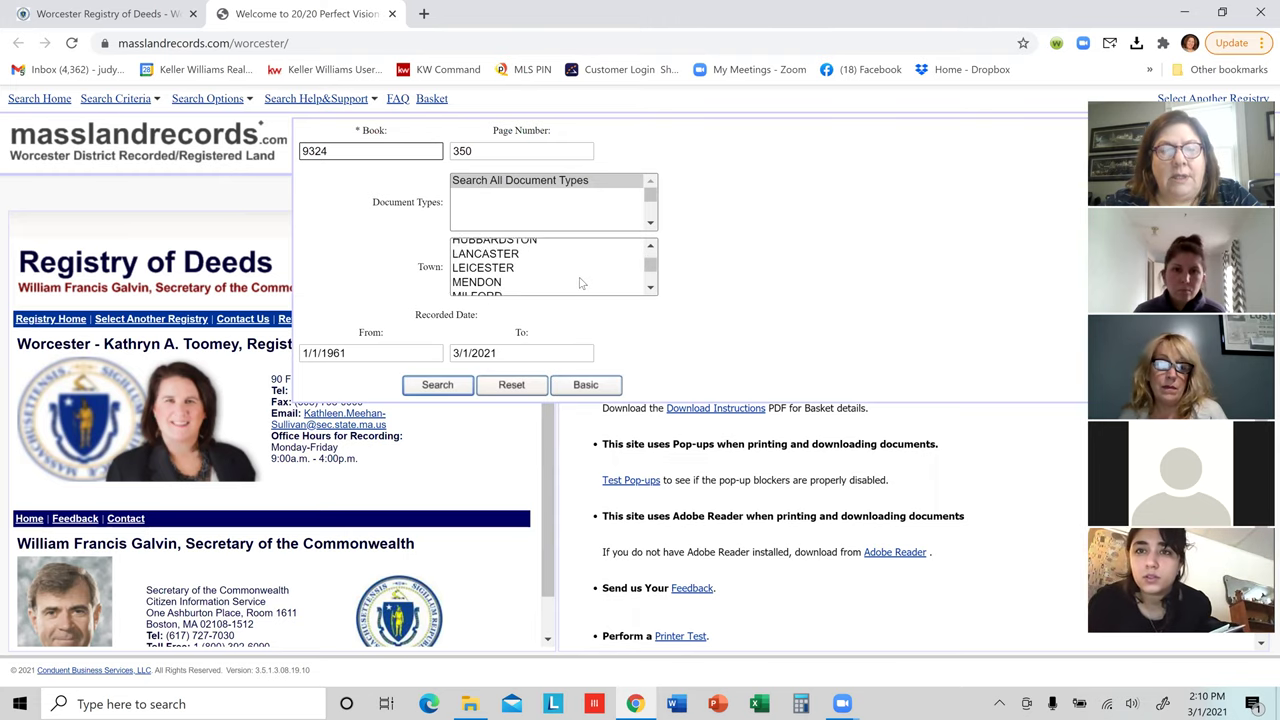
pyautogui.scroll(-1, 581, 284)
pyautogui.scroll(-3, 581, 284)
pyautogui.scroll(4, 583, 283)
pyautogui.scroll(5, 579, 277)
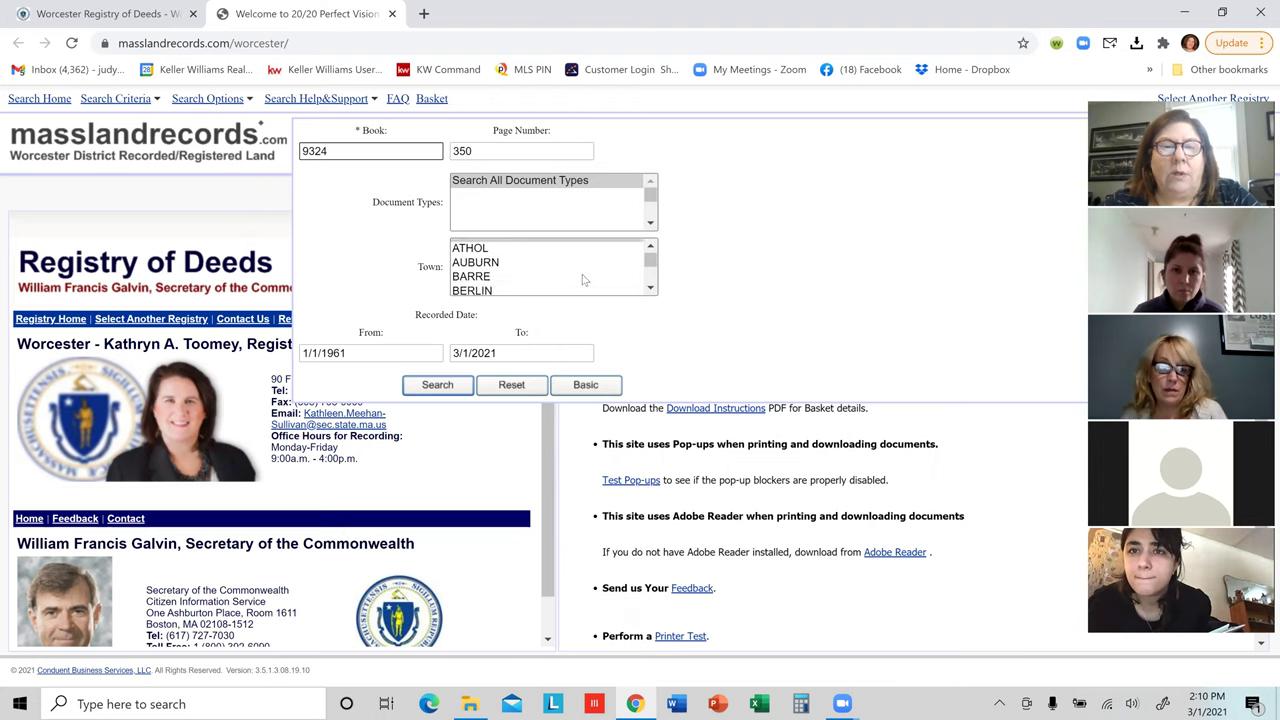
pyautogui.scroll(-5, 577, 273)
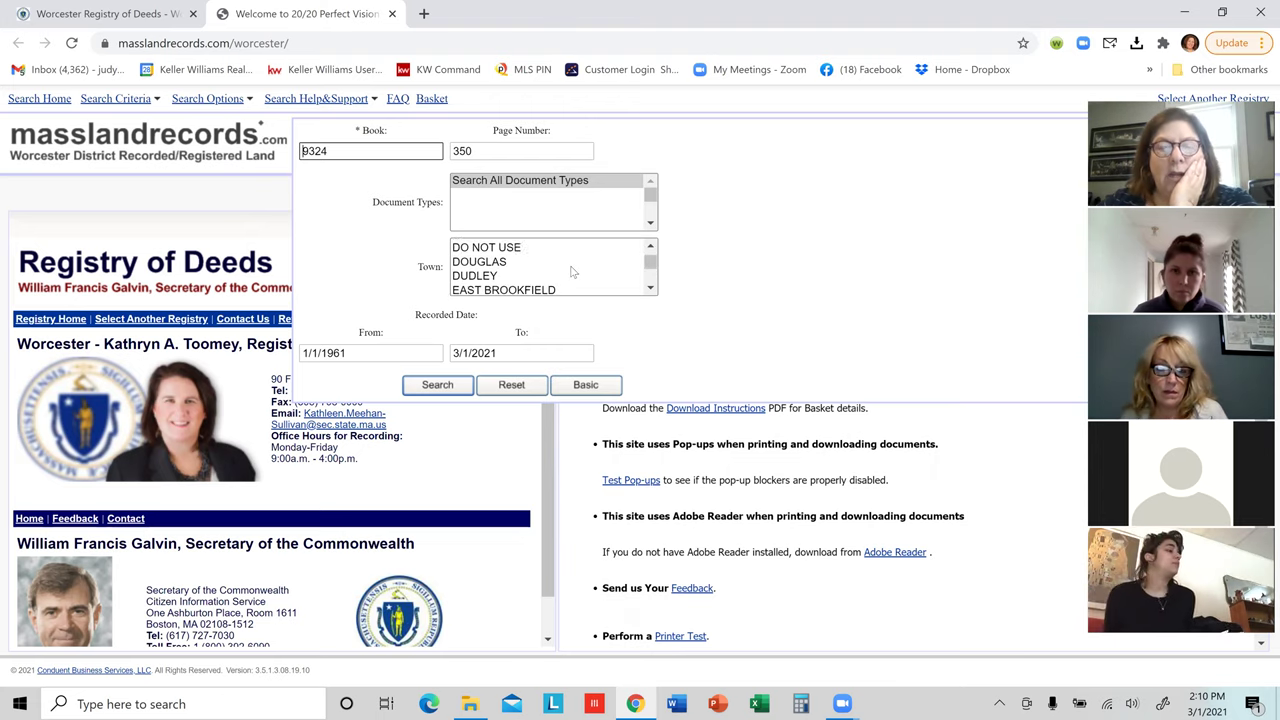
pyautogui.click(650, 288)
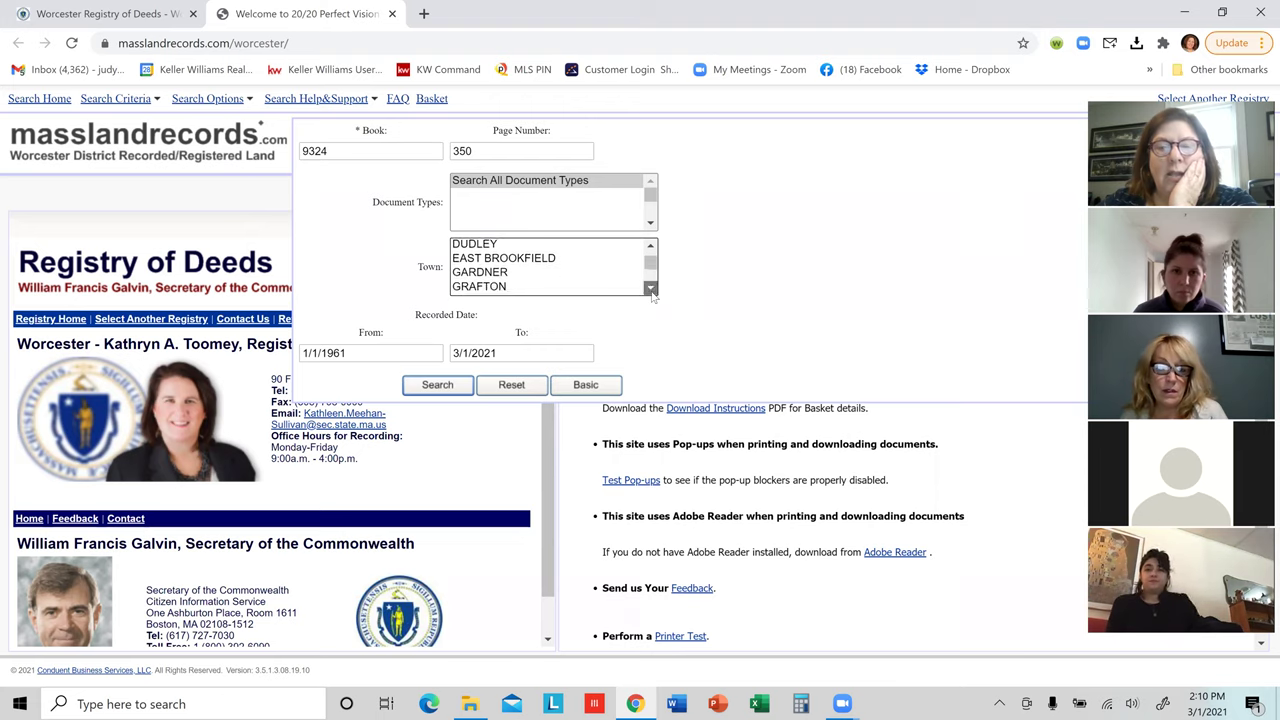
pyautogui.click(650, 288)
pyautogui.doubleClick(650, 288)
pyautogui.click(650, 288)
pyautogui.click(650, 288)
pyautogui.click(650, 288)
pyautogui.click(650, 288)
pyautogui.click(650, 288)
pyautogui.click(650, 288)
pyautogui.click(650, 288)
pyautogui.click(650, 288)
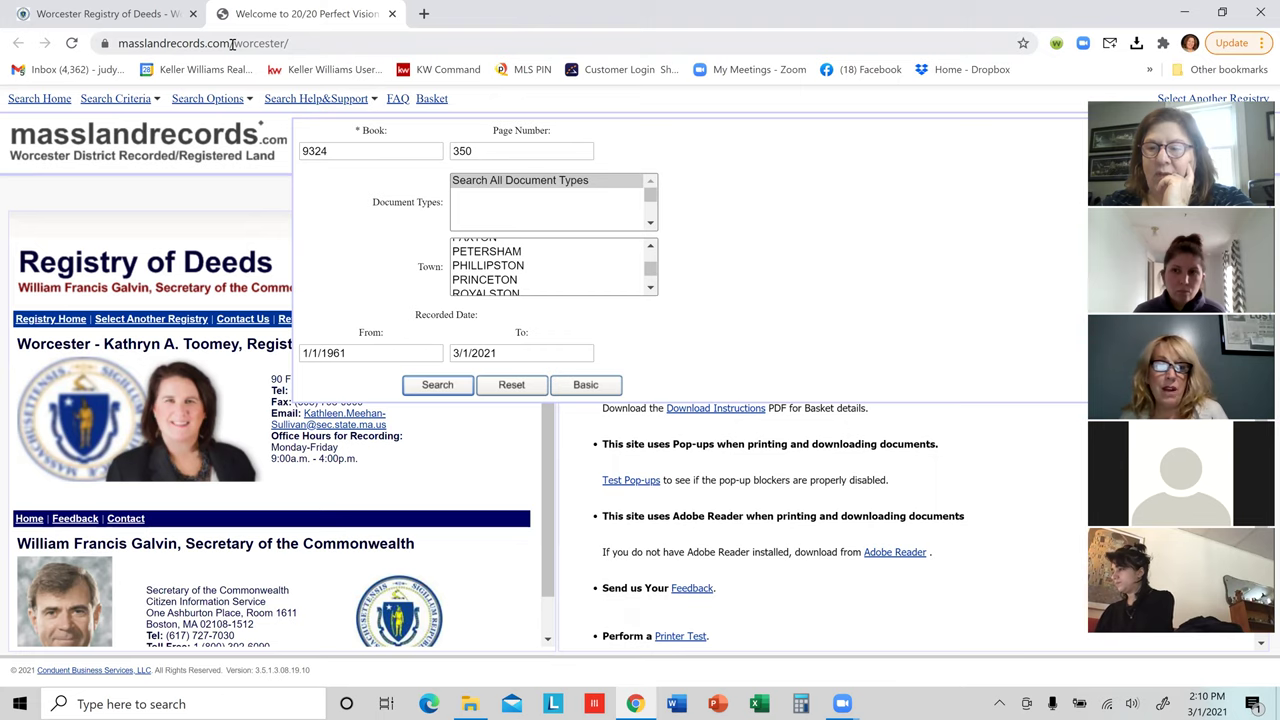
pyautogui.click(232, 44)
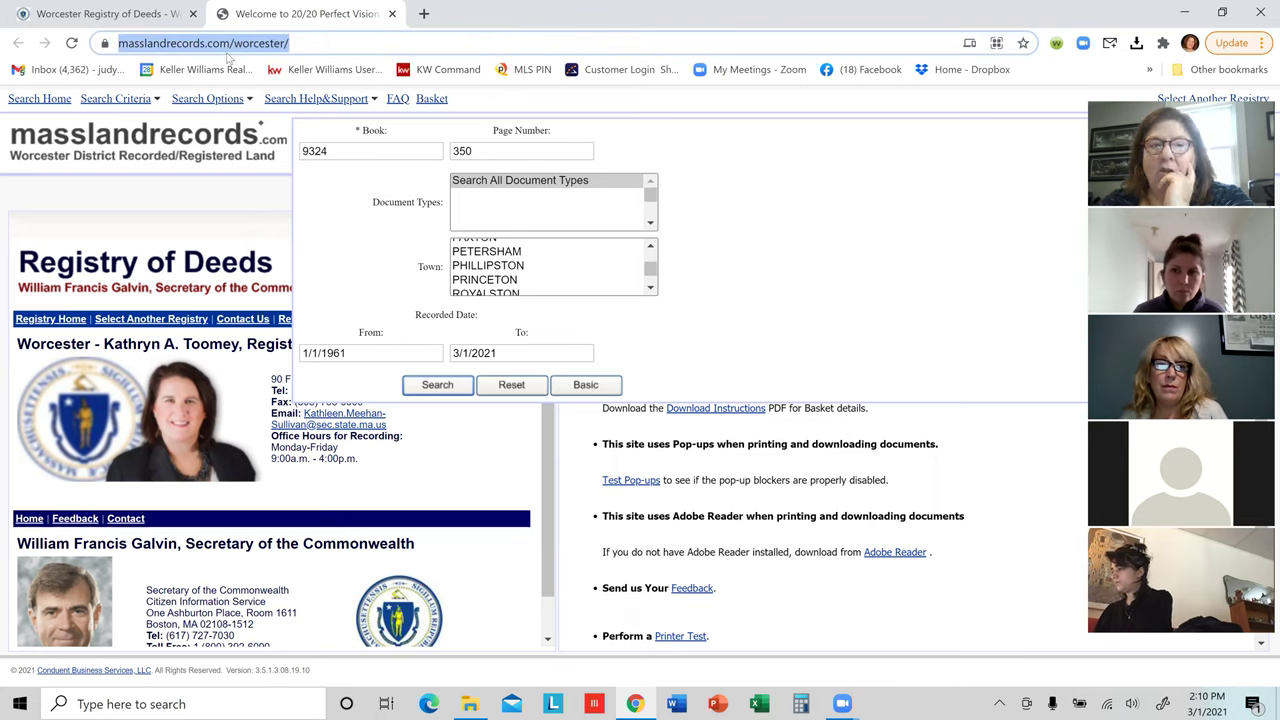
pyautogui.moveTo(210, 98)
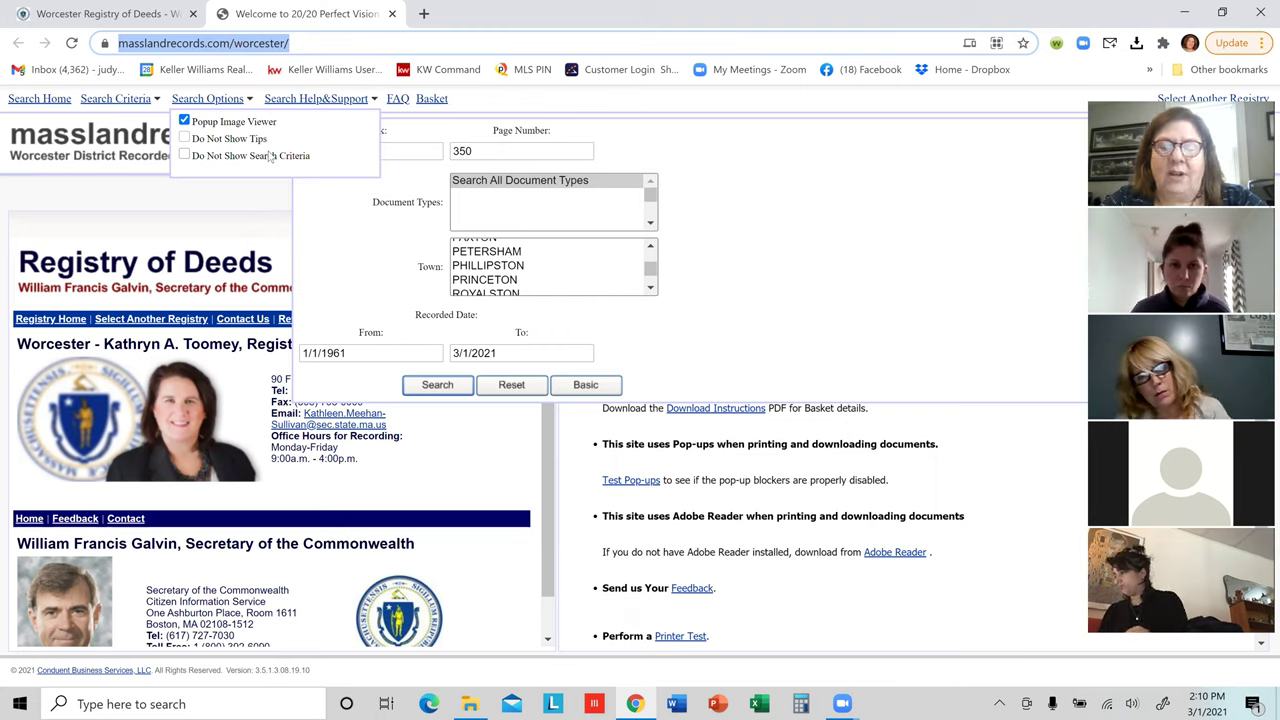
# Step: Search 'worcester north registry of deeds' and open the Worcester Northern District Registry of Deeds page
pyautogui.write('worcester')
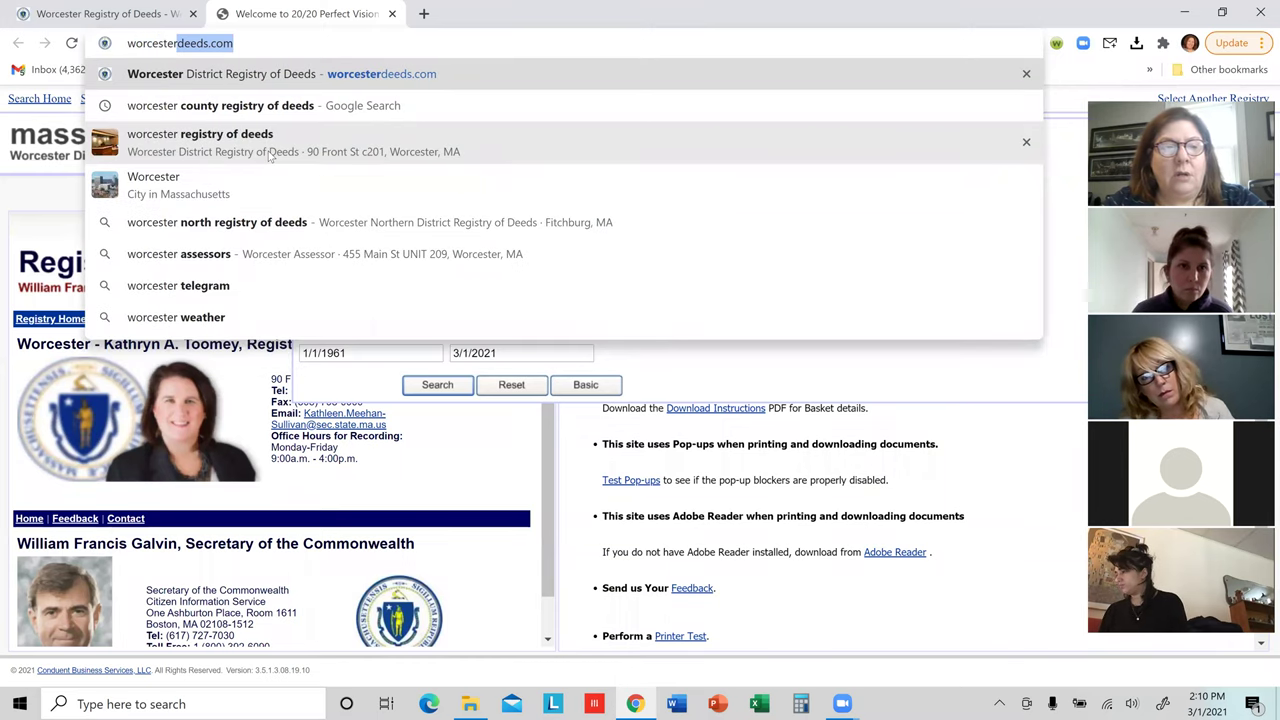
pyautogui.write('north')
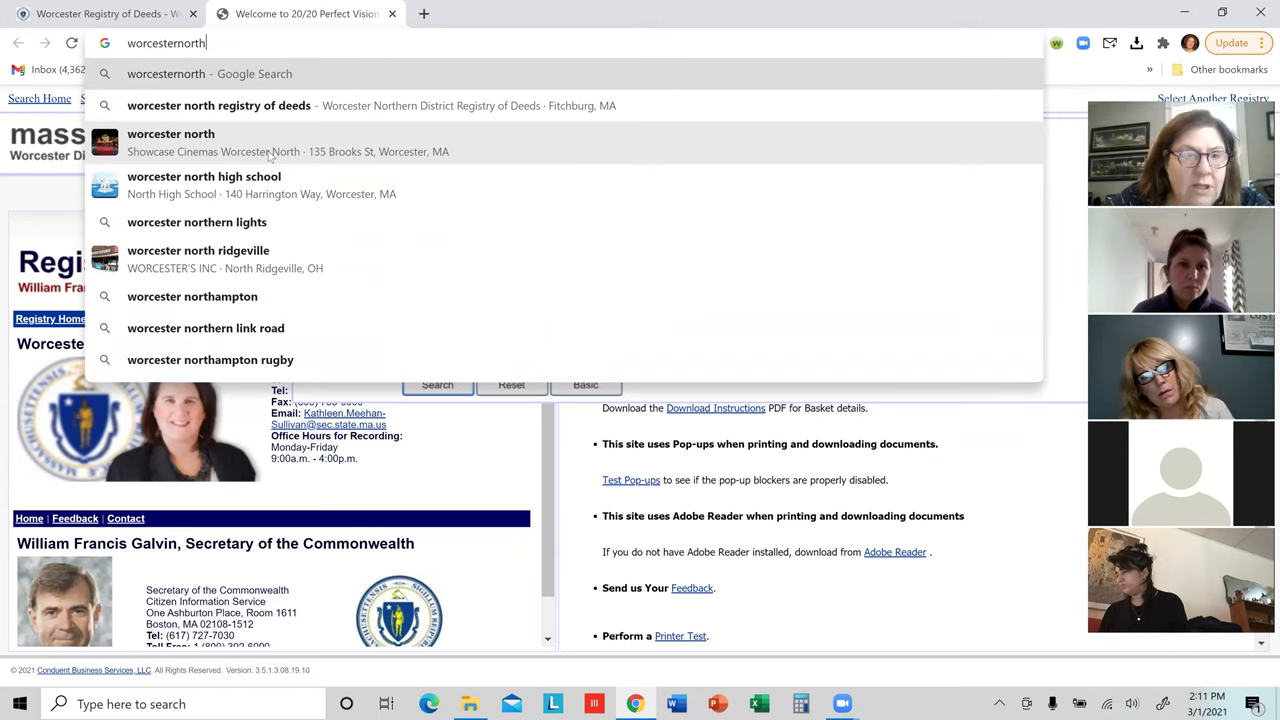
pyautogui.click(300, 105)
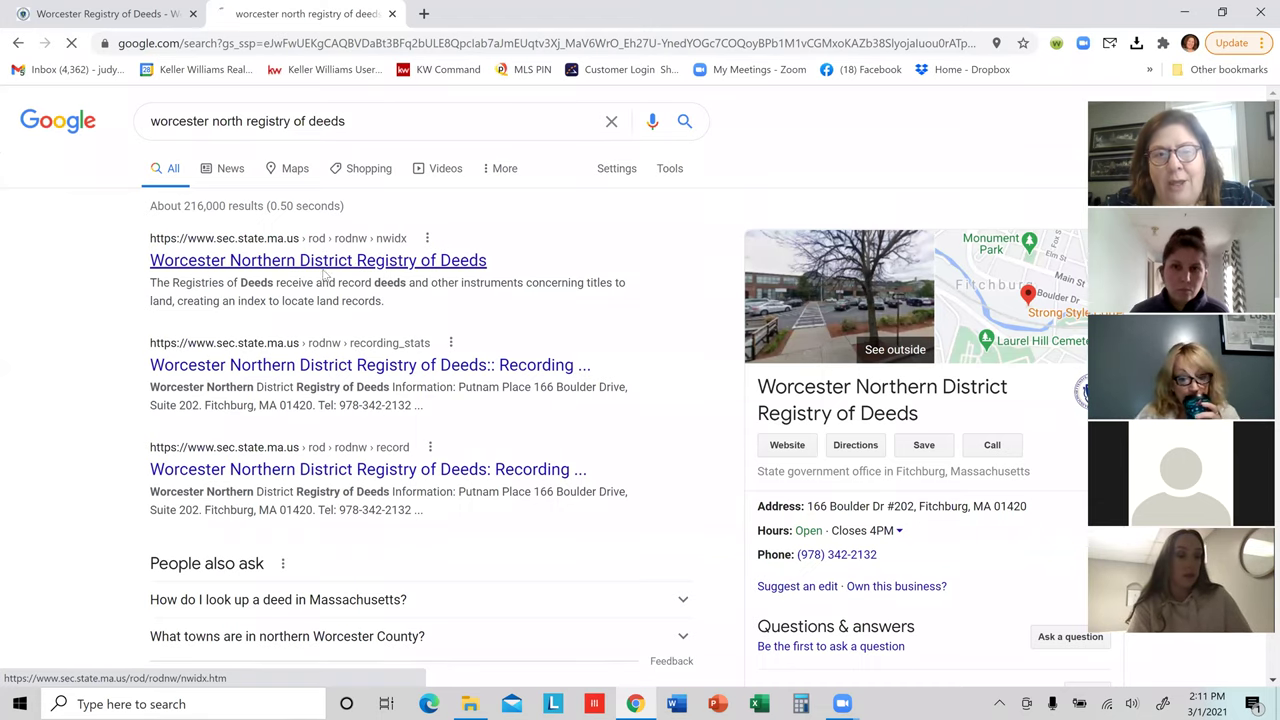
pyautogui.click(325, 262)
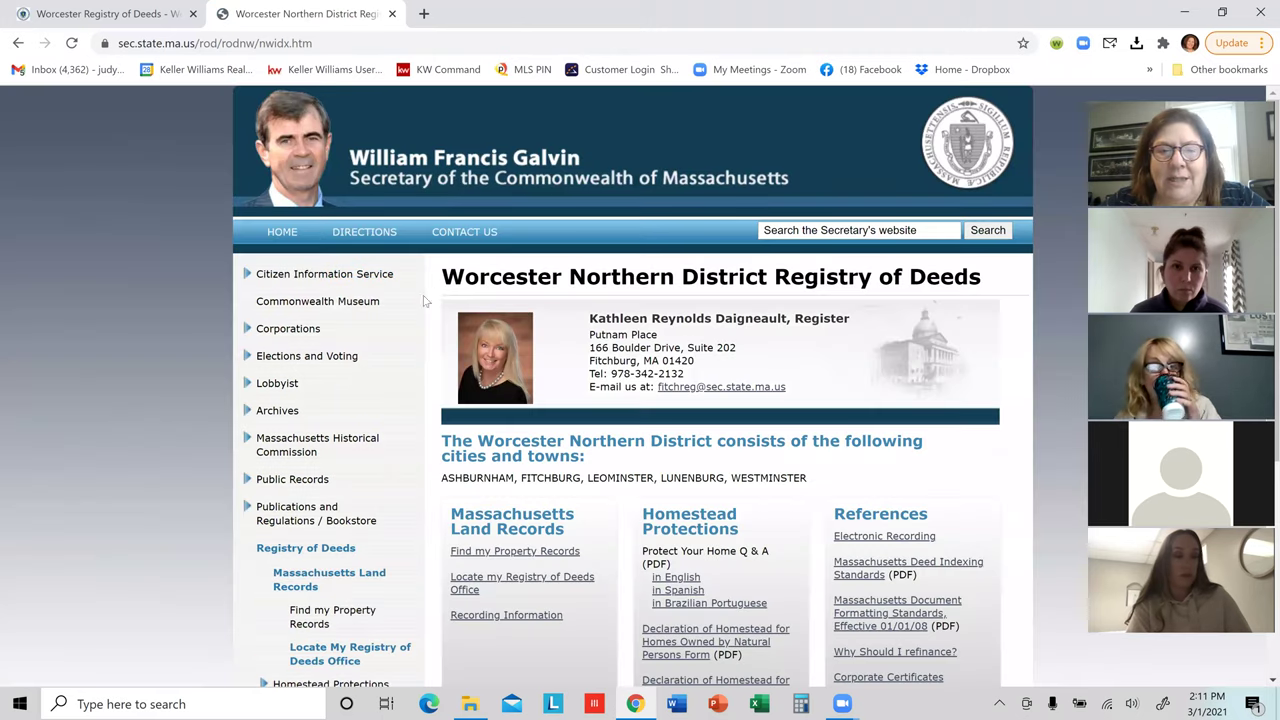
# Step: Search fitchburgdeeds.com registry records by Book 9324, Page 350 and open the deed's scanned pages
pyautogui.click(503, 552)
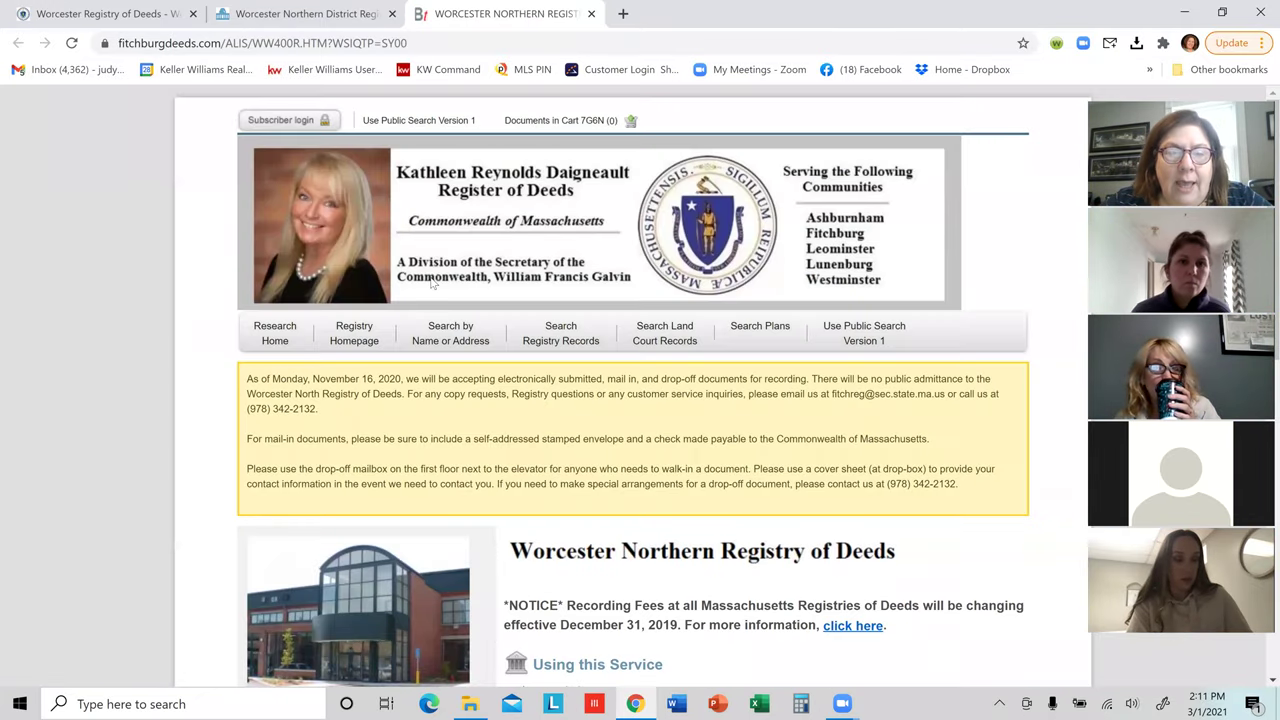
pyautogui.click(448, 336)
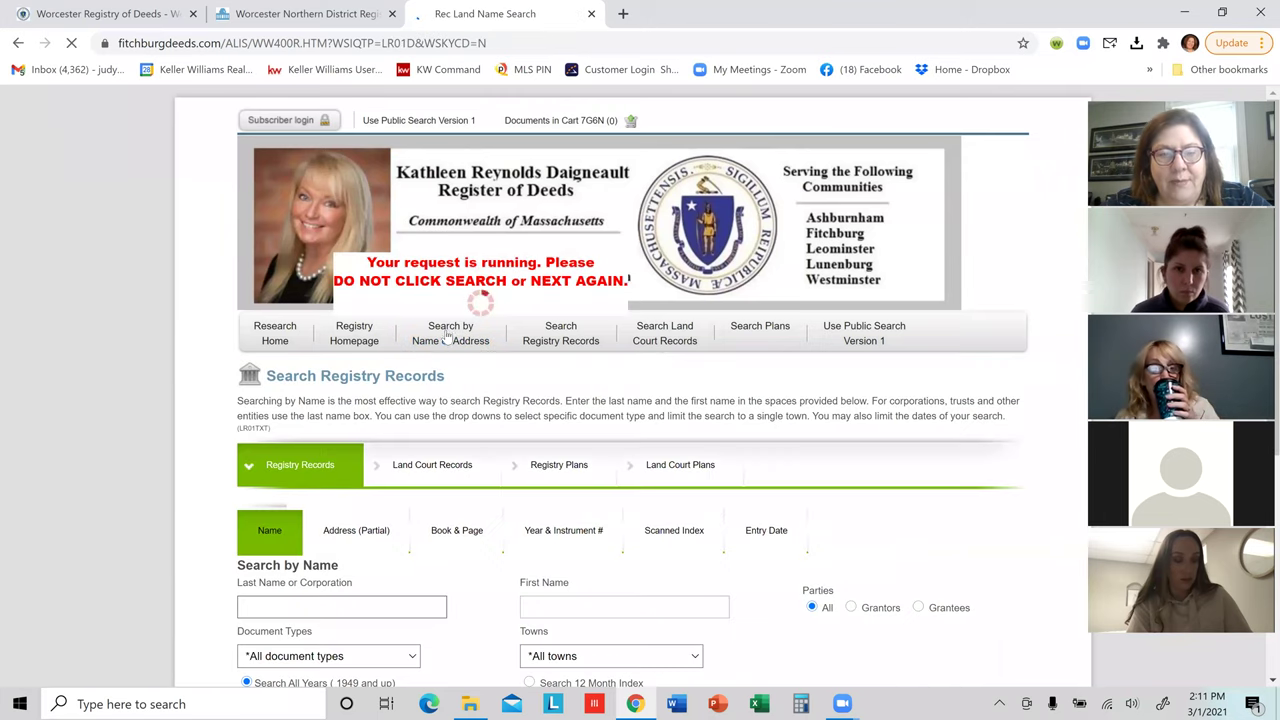
pyautogui.click(466, 533)
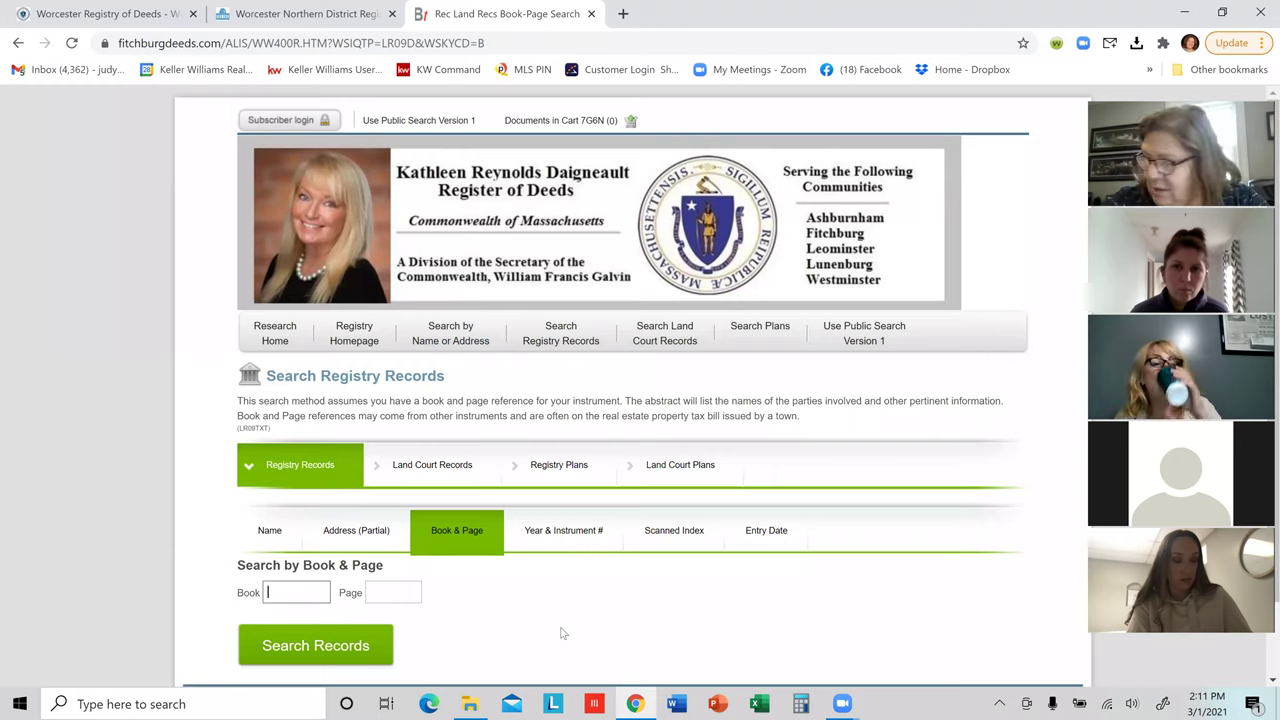
pyautogui.write('9324')
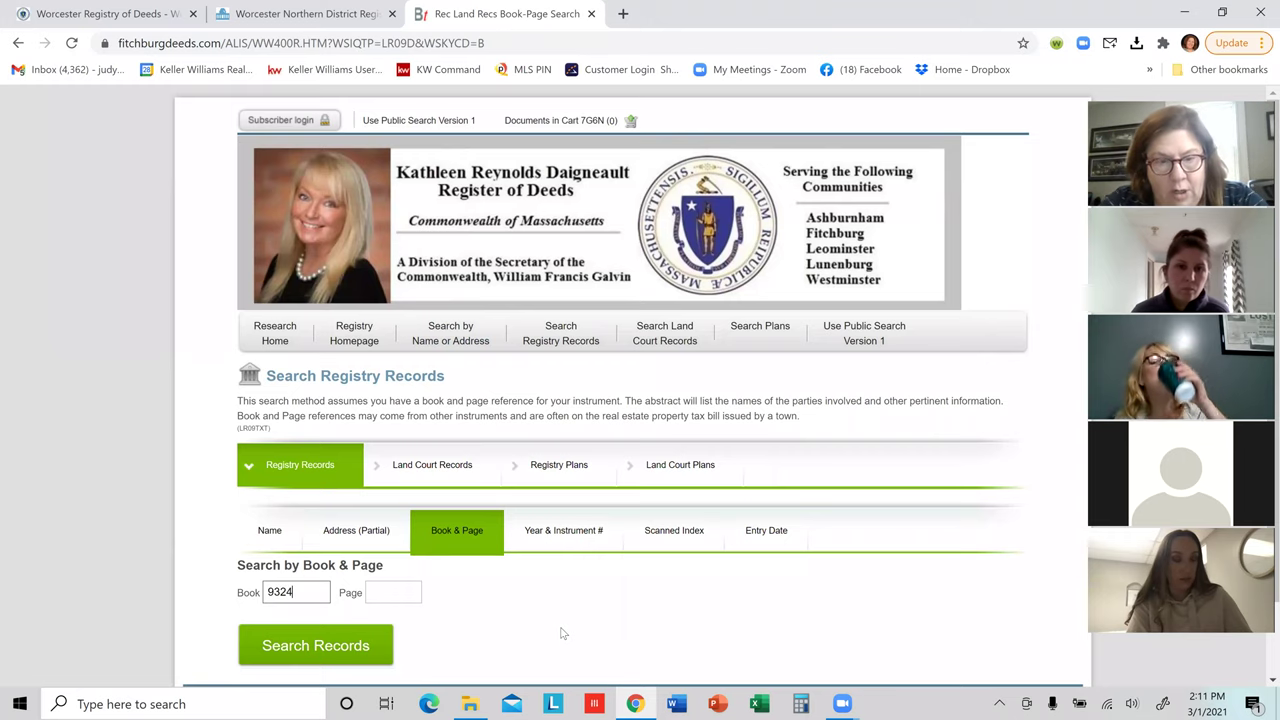
pyautogui.click(389, 592)
pyautogui.write('350')
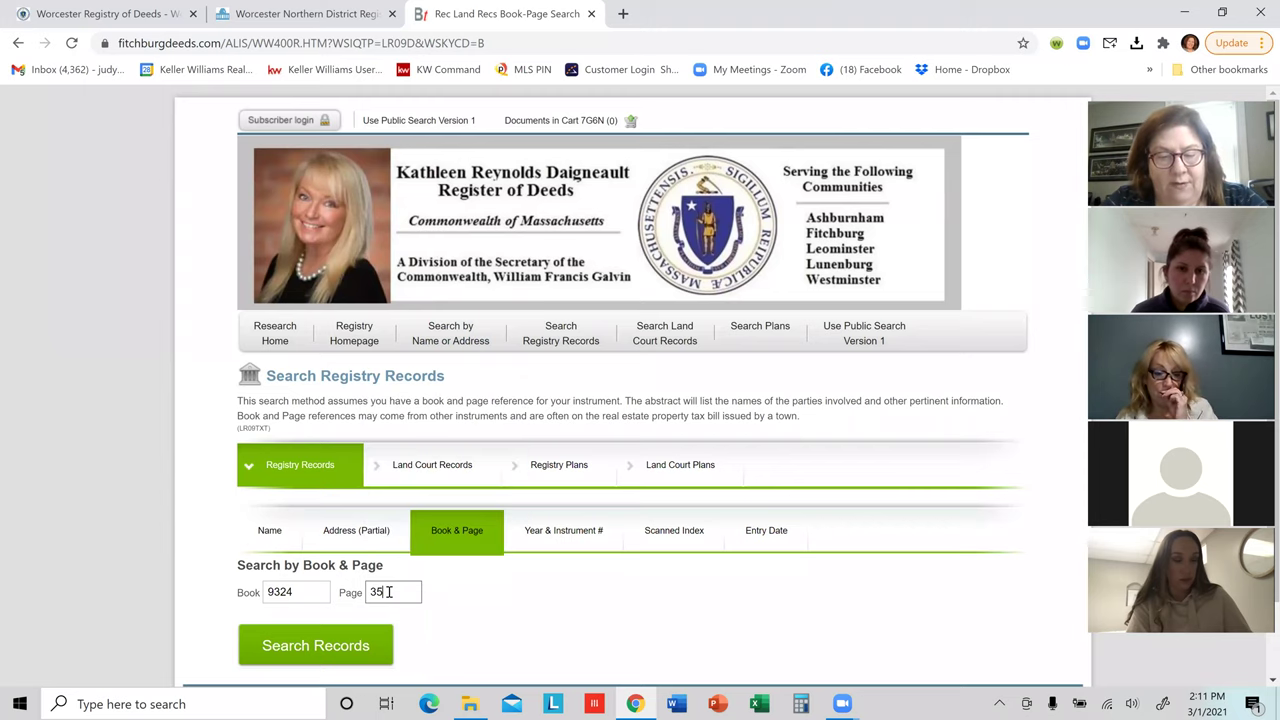
pyautogui.click(366, 649)
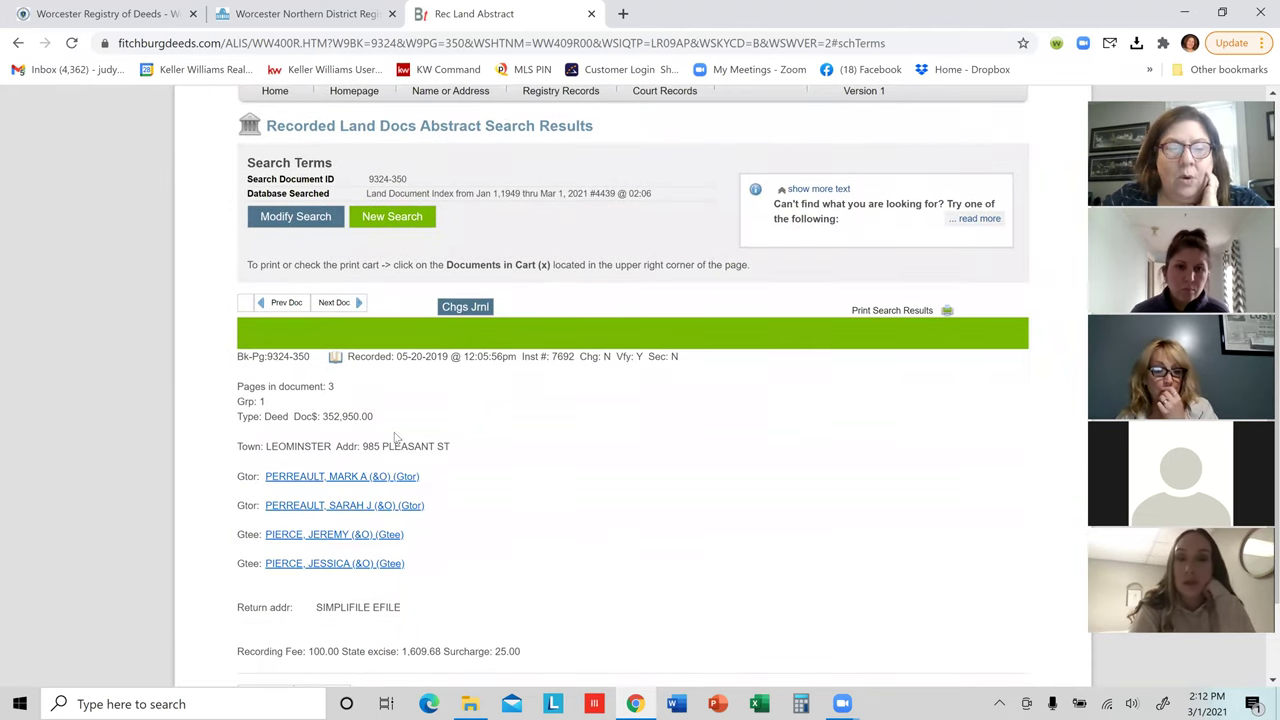
pyautogui.click(337, 367)
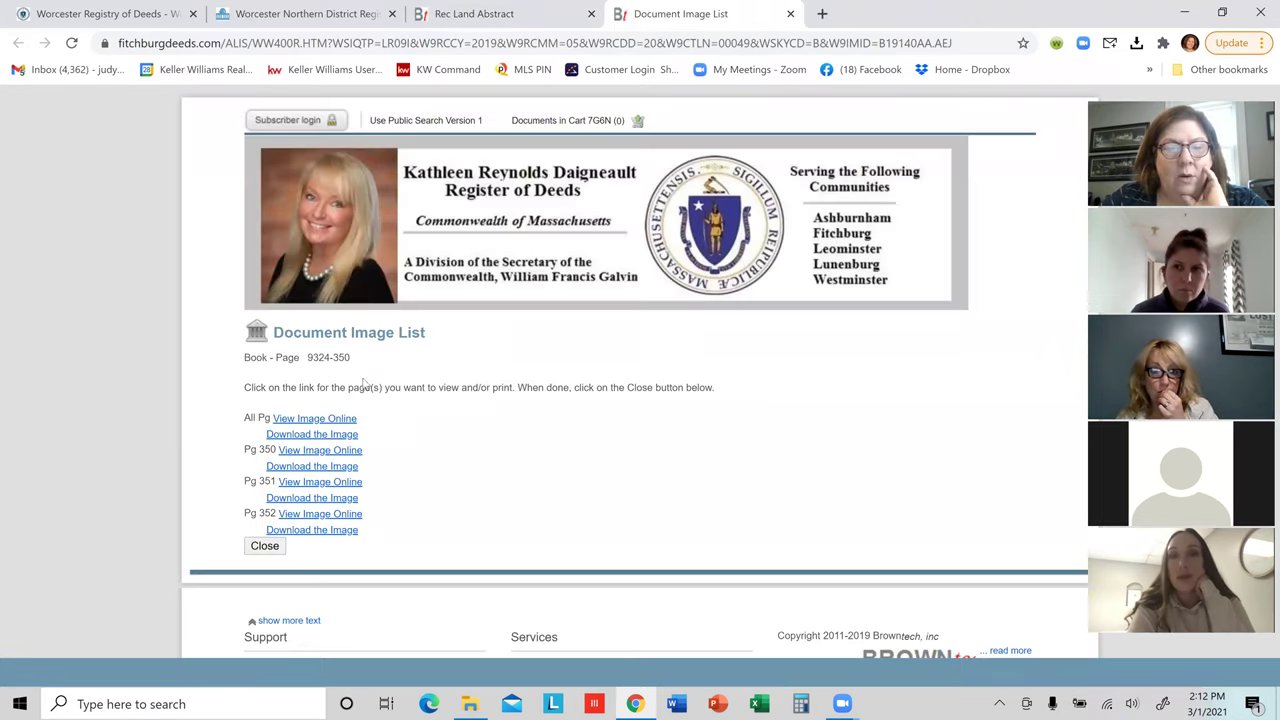
# Step: View all three pages of the Book 9324 Page 350 quitclaim deed online and scroll through it
pyautogui.click(337, 420)
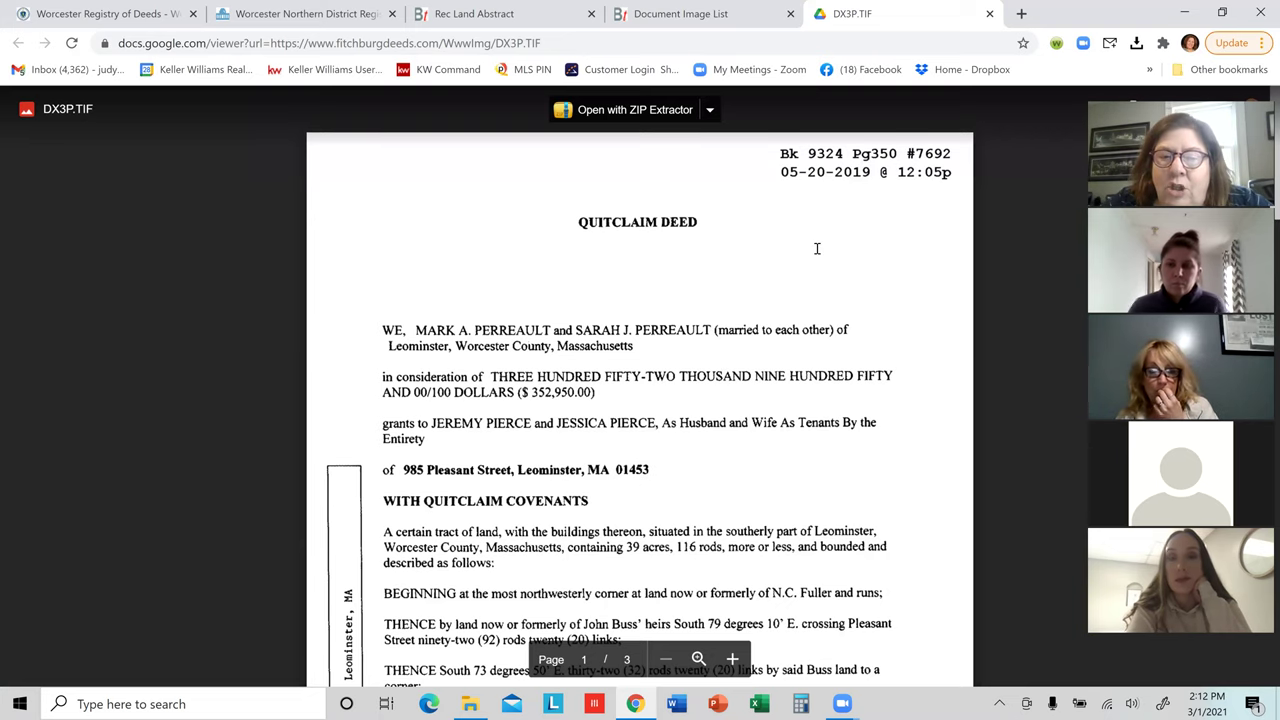
pyautogui.scroll(-2, 818, 246)
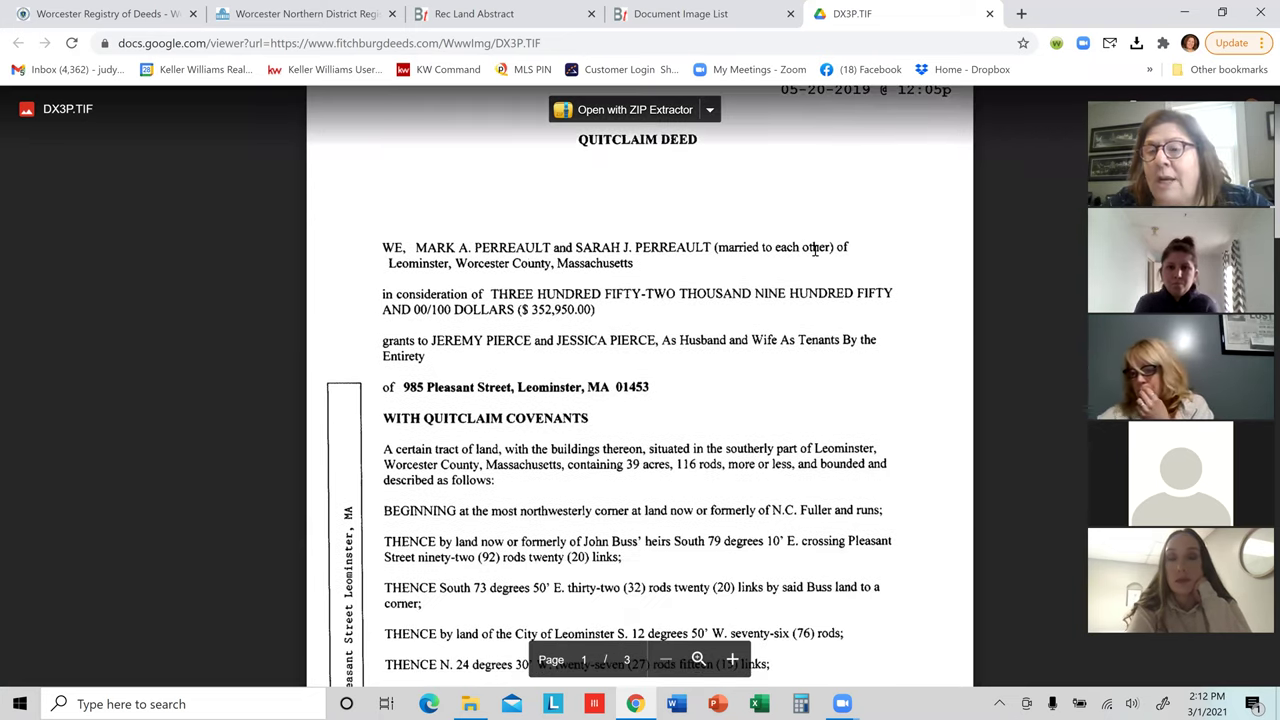
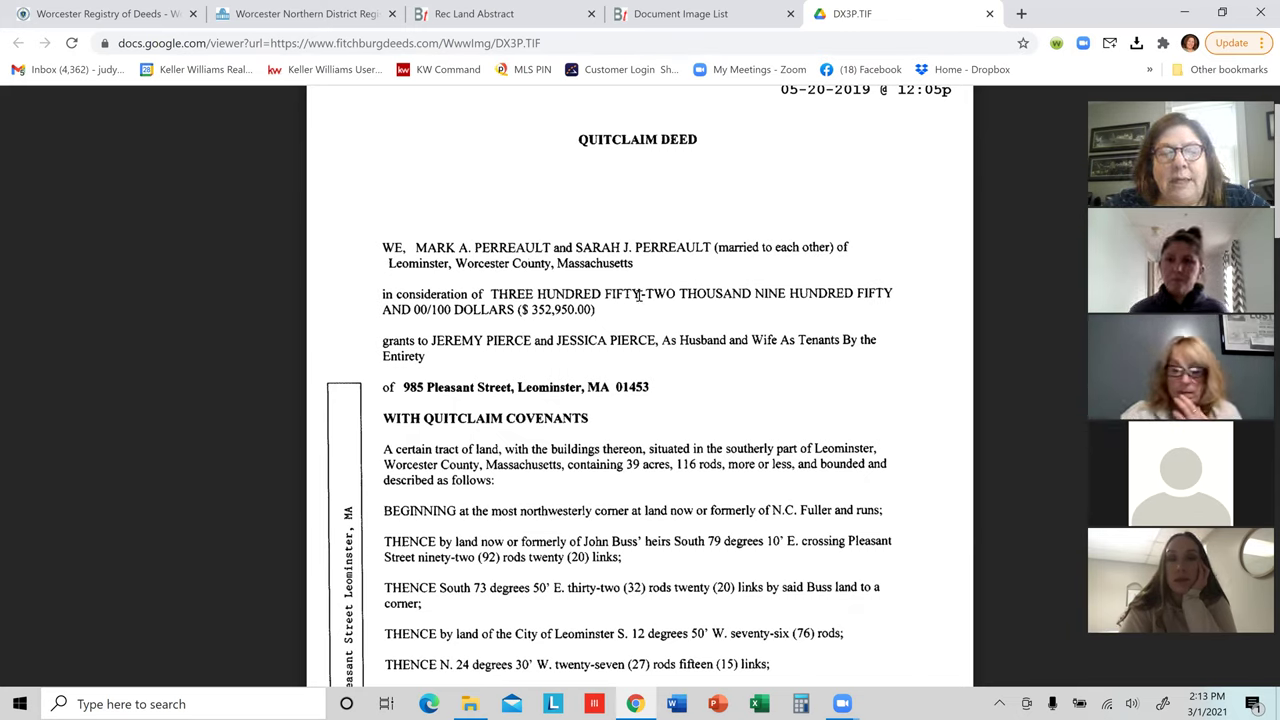
# Step: Run a Google search for 'leominster ma gis'
pyautogui.scroll(-1, 639, 307)
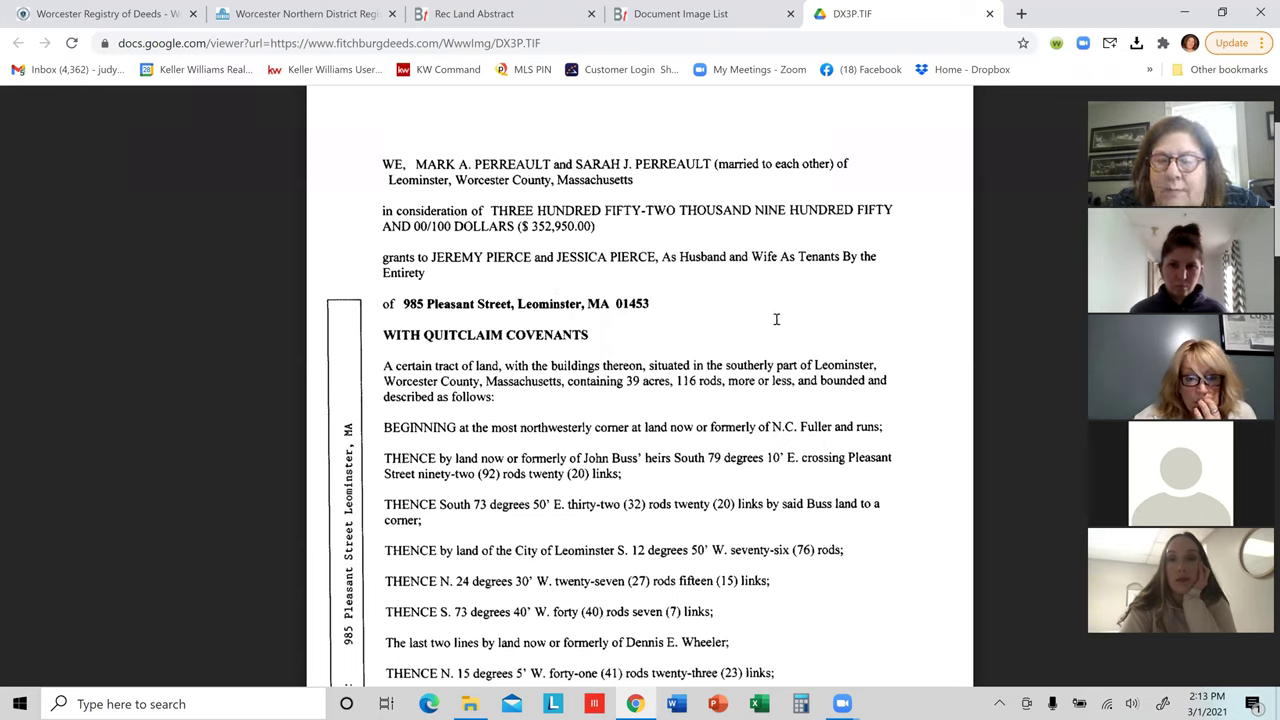
pyautogui.scroll(-3, 774, 322)
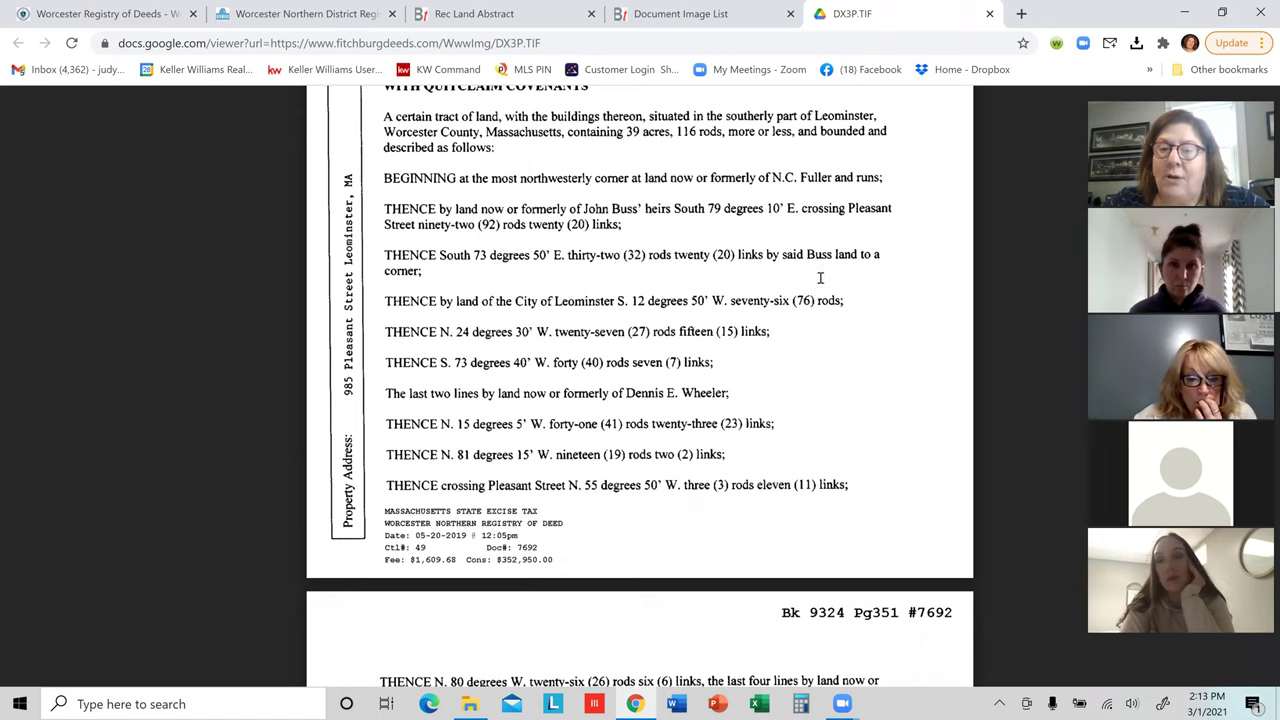
pyautogui.scroll(2, 826, 279)
pyautogui.scroll(3, 826, 279)
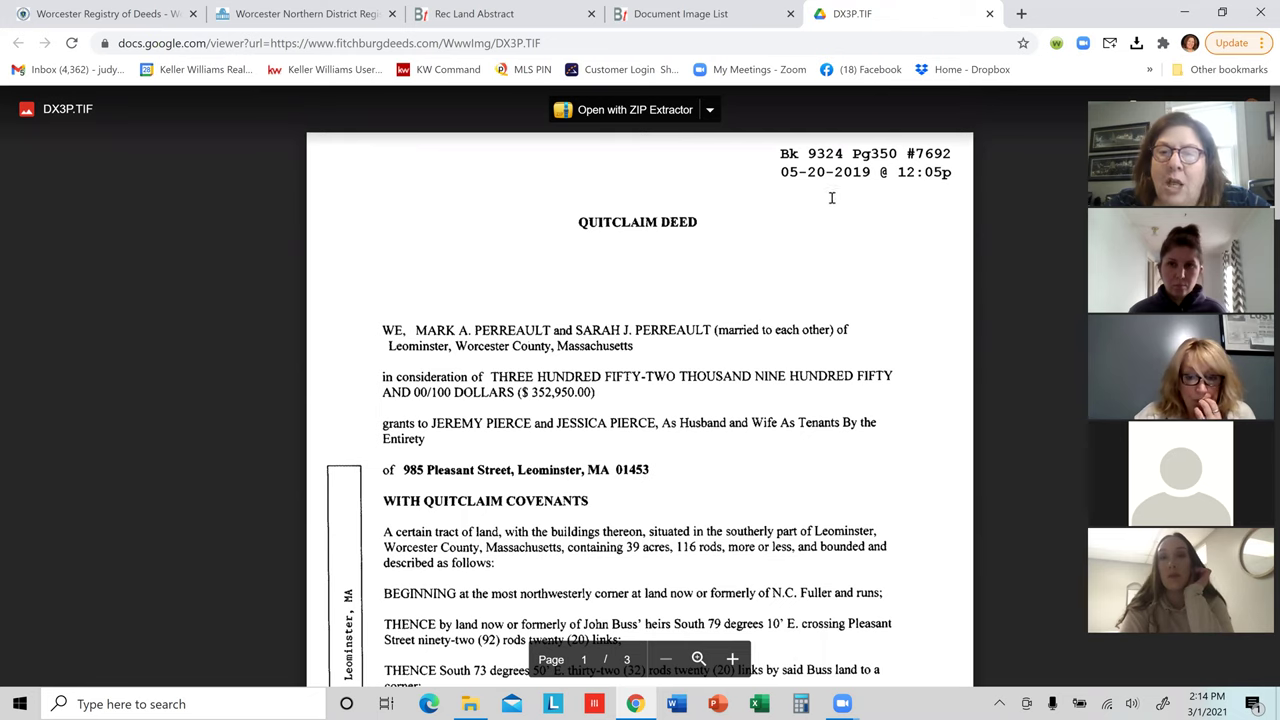
pyautogui.scroll(-2, 775, 280)
pyautogui.scroll(-3, 773, 283)
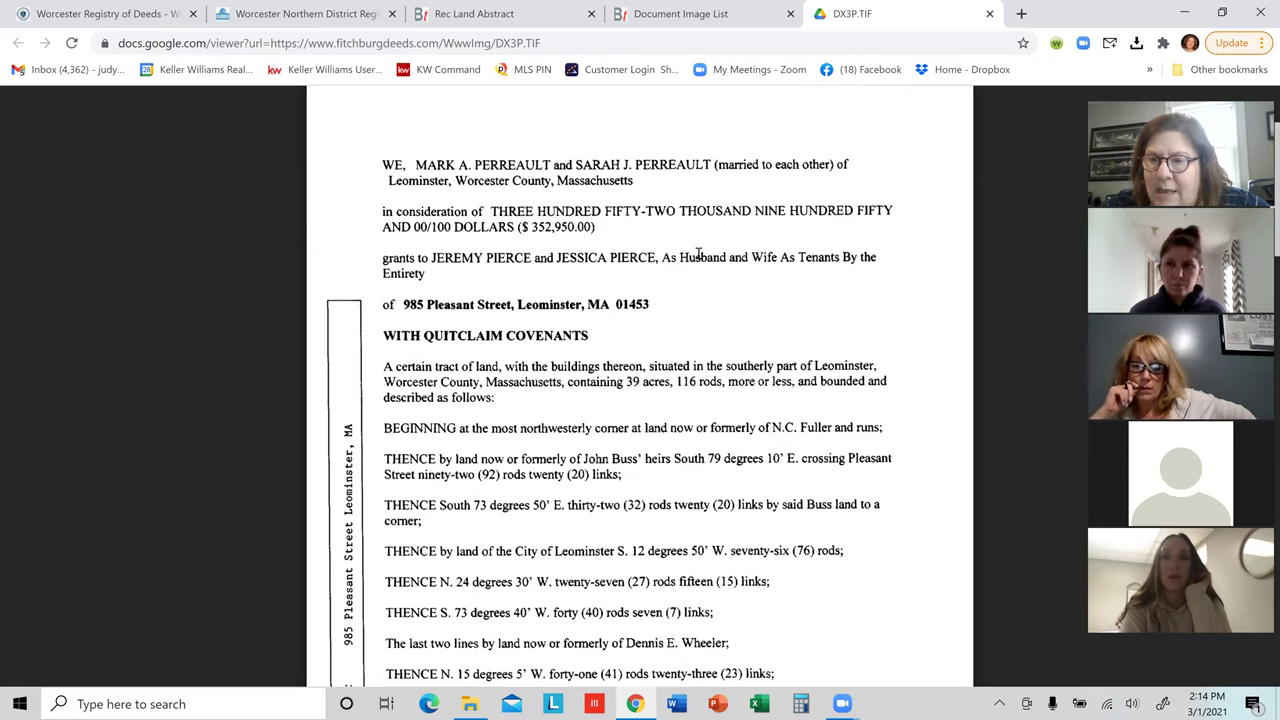
pyautogui.scroll(2, 780, 170)
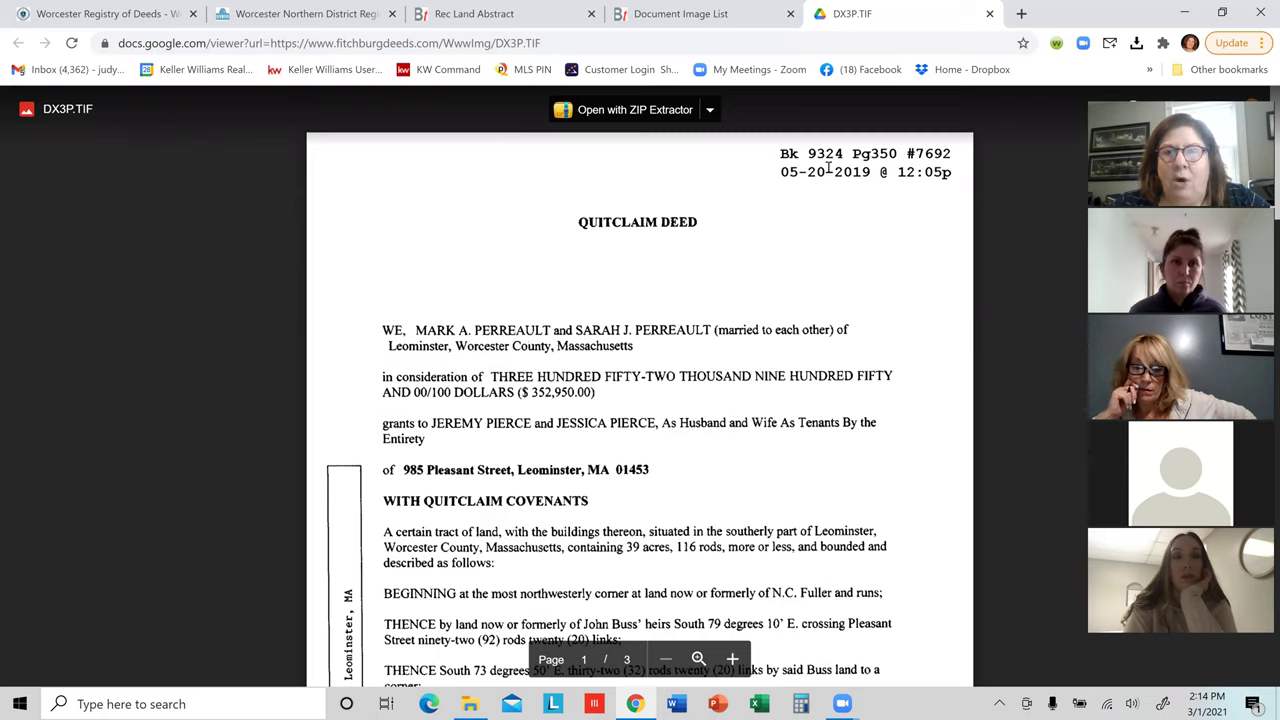
pyautogui.click(212, 46)
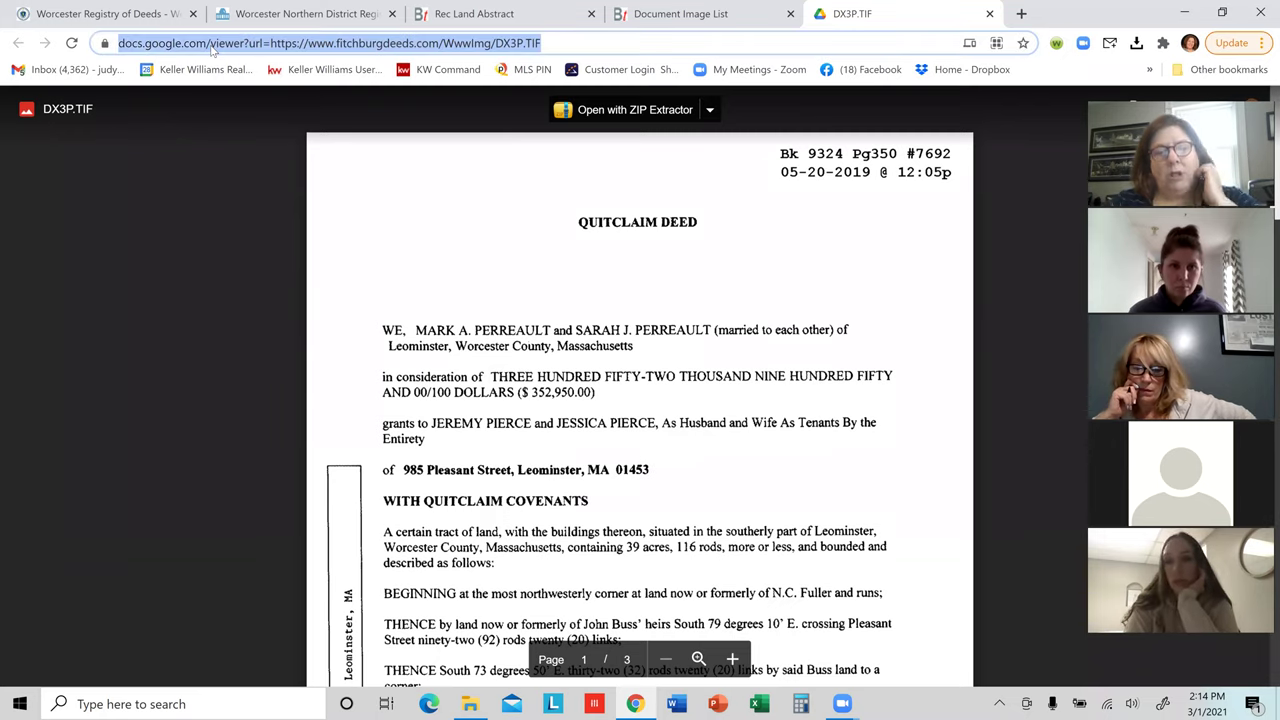
pyautogui.write('leom')
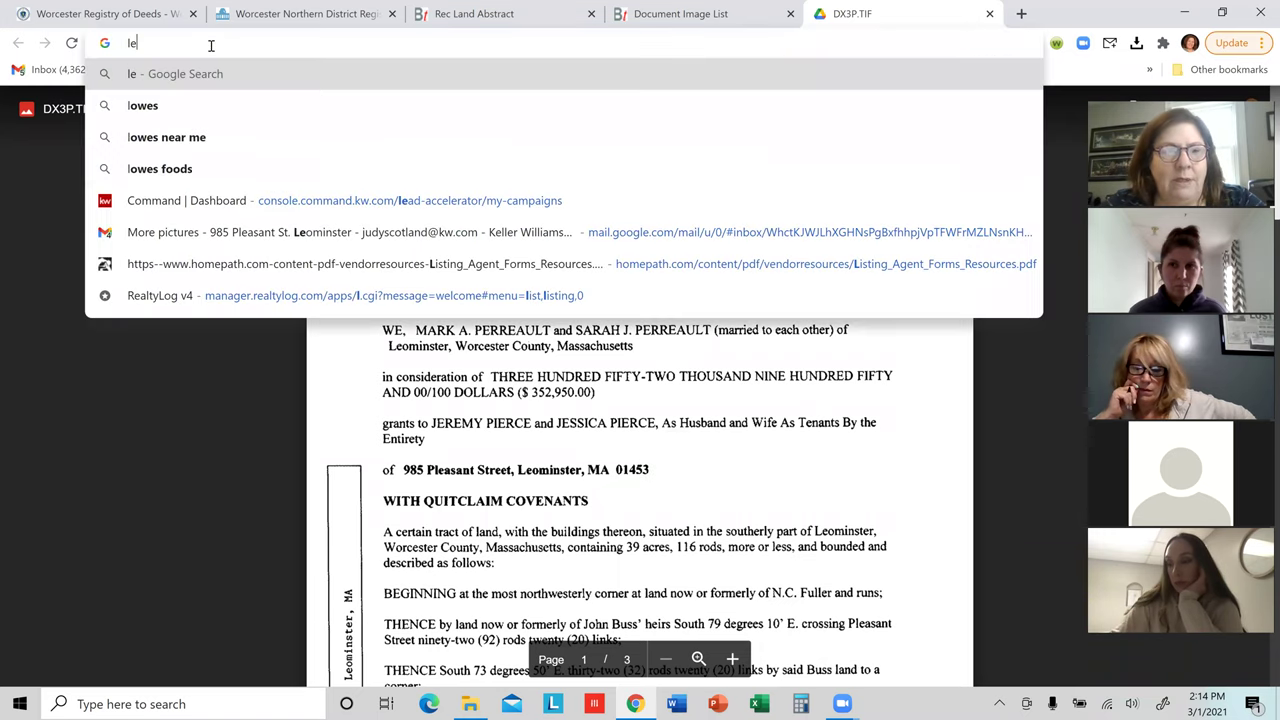
pyautogui.write('ter')
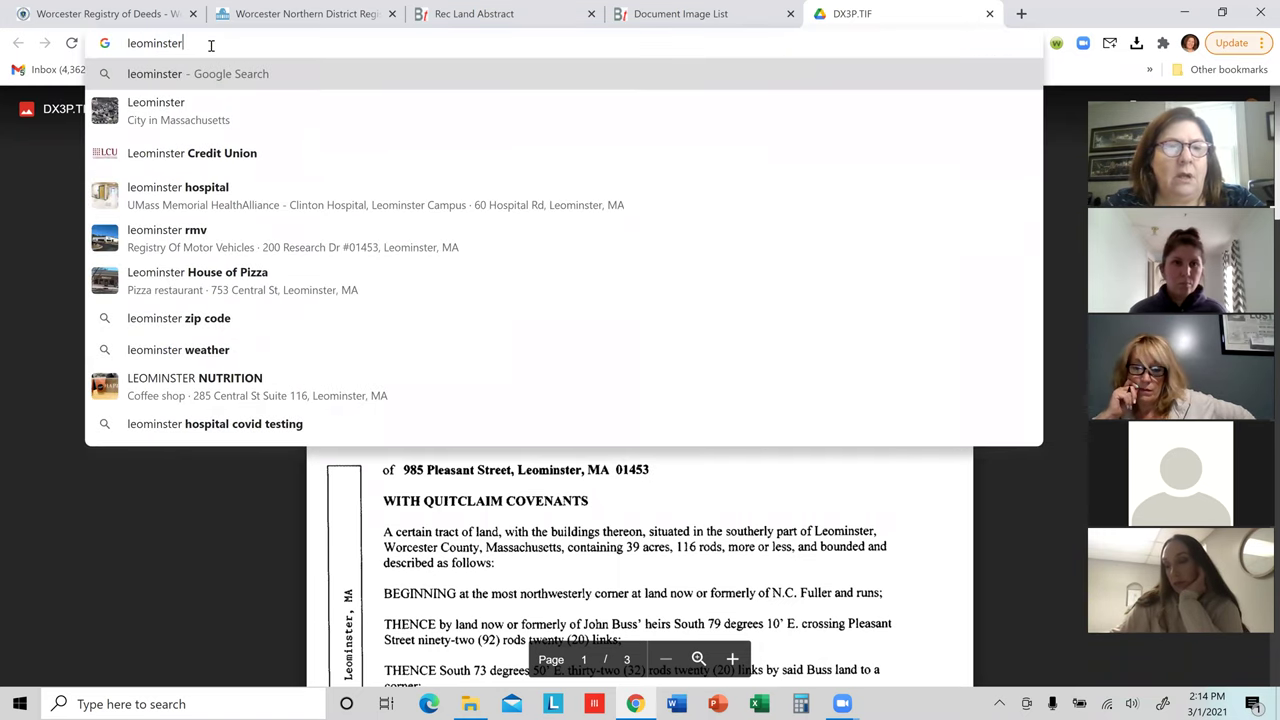
pyautogui.write(' ma gix')
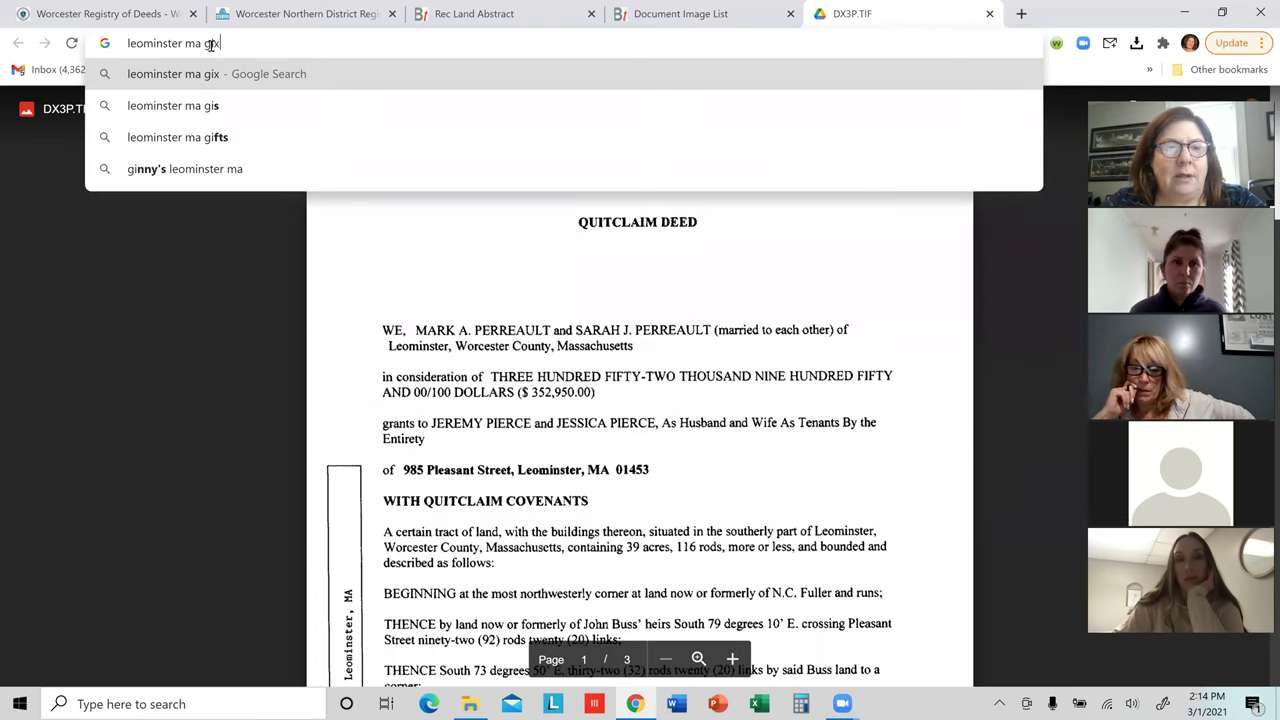
pyautogui.press('BackSpace')
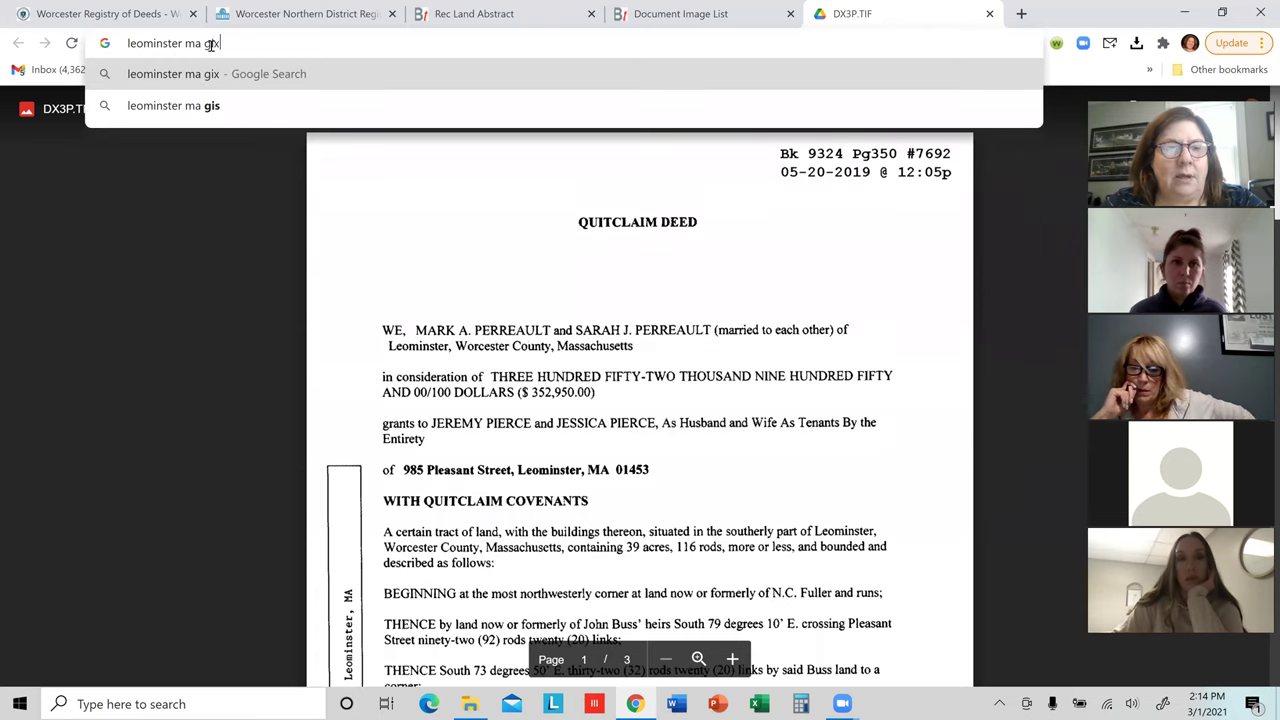
pyautogui.write('s')
pyautogui.press('Return')
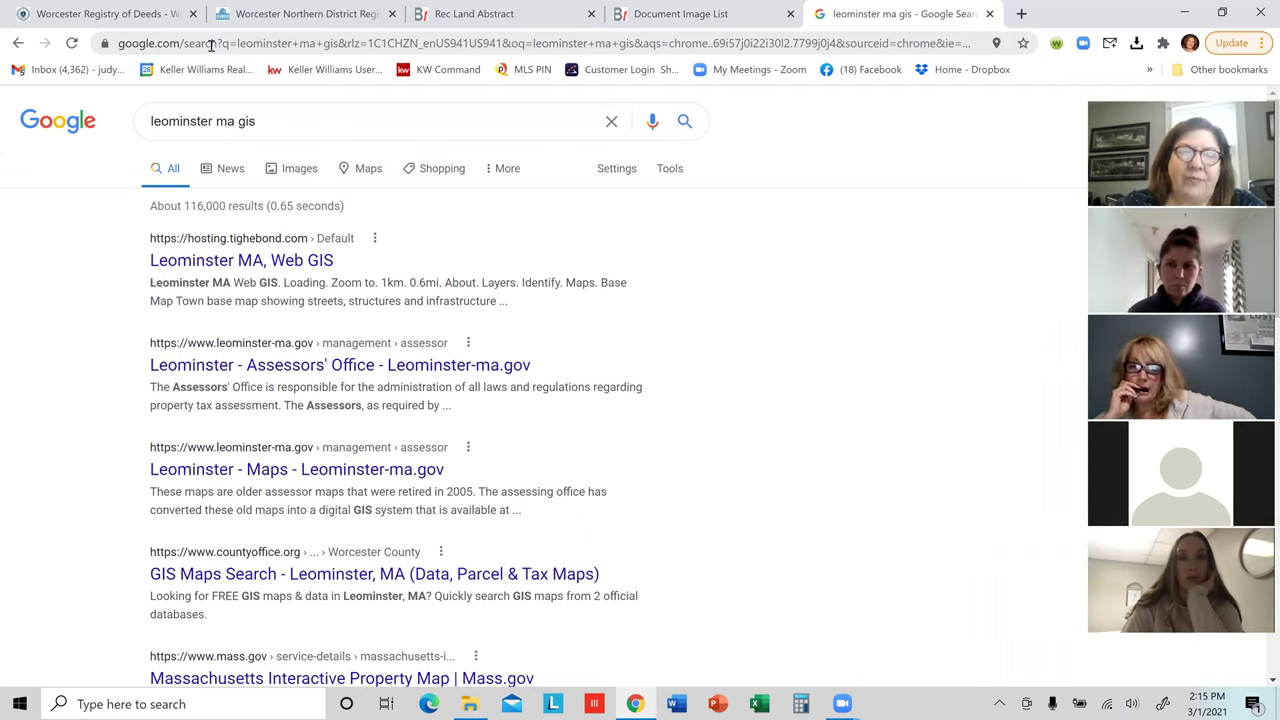
pyautogui.click(187, 262)
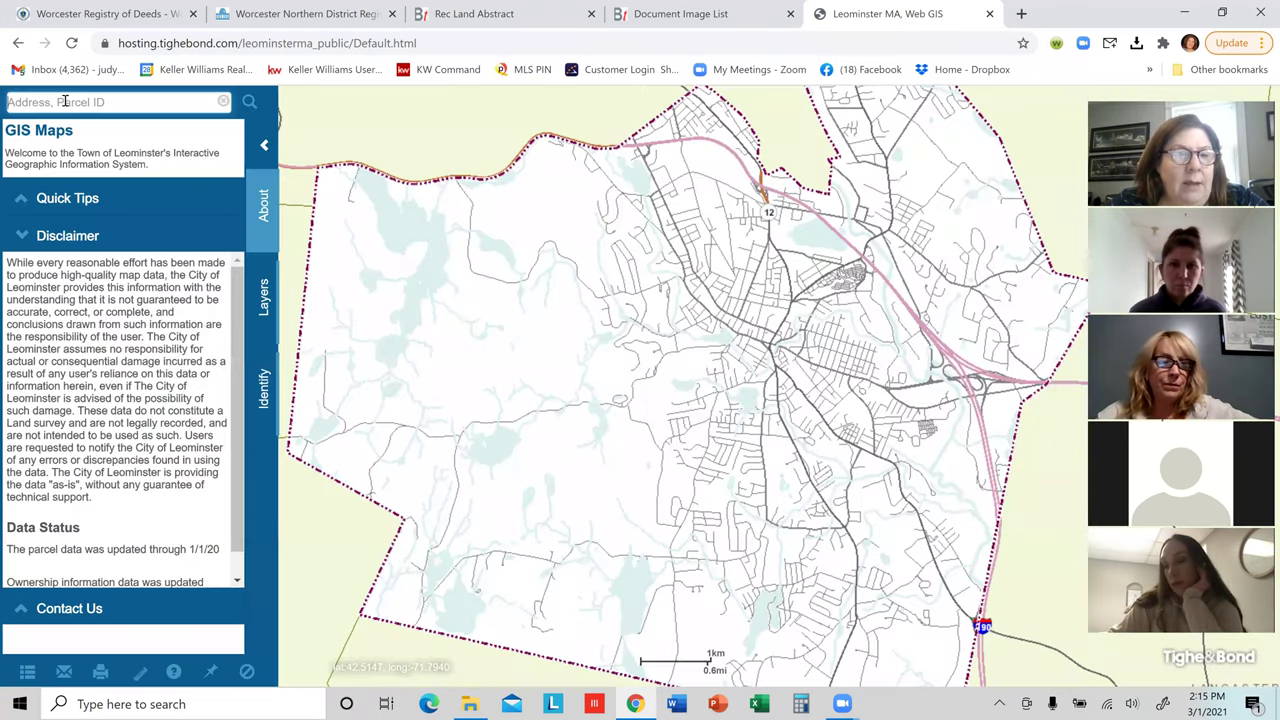
pyautogui.click(63, 101)
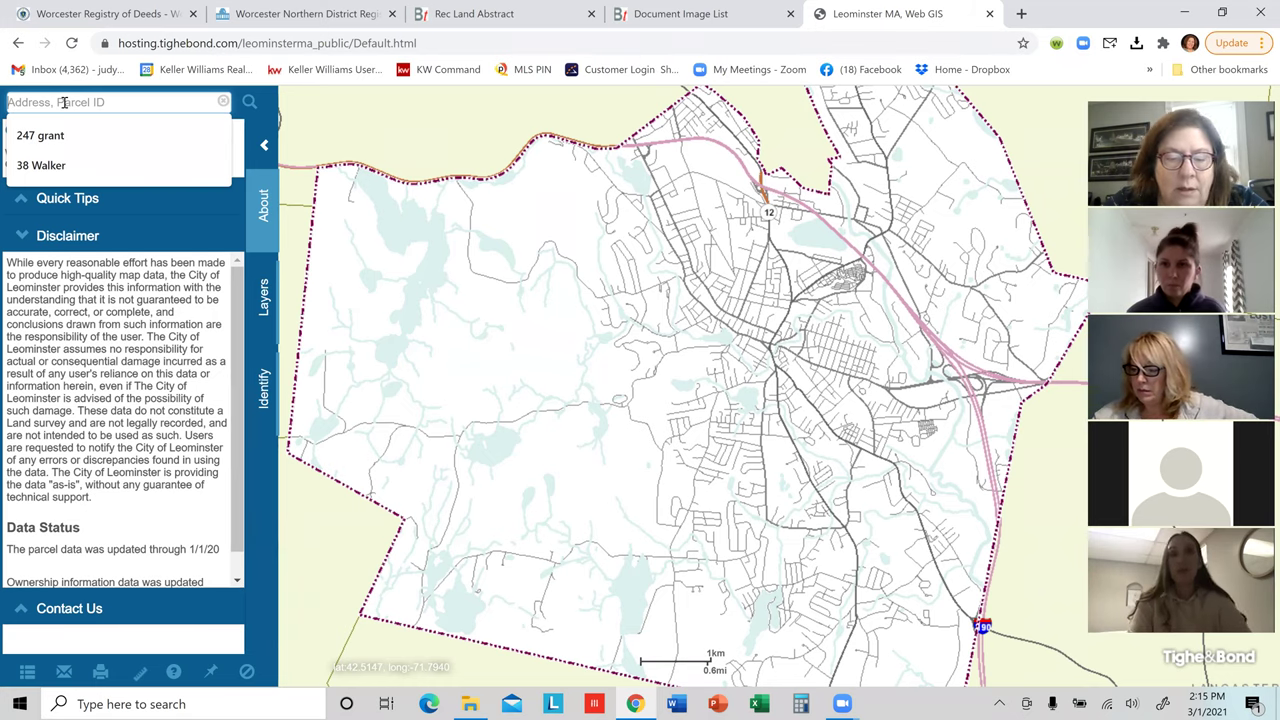
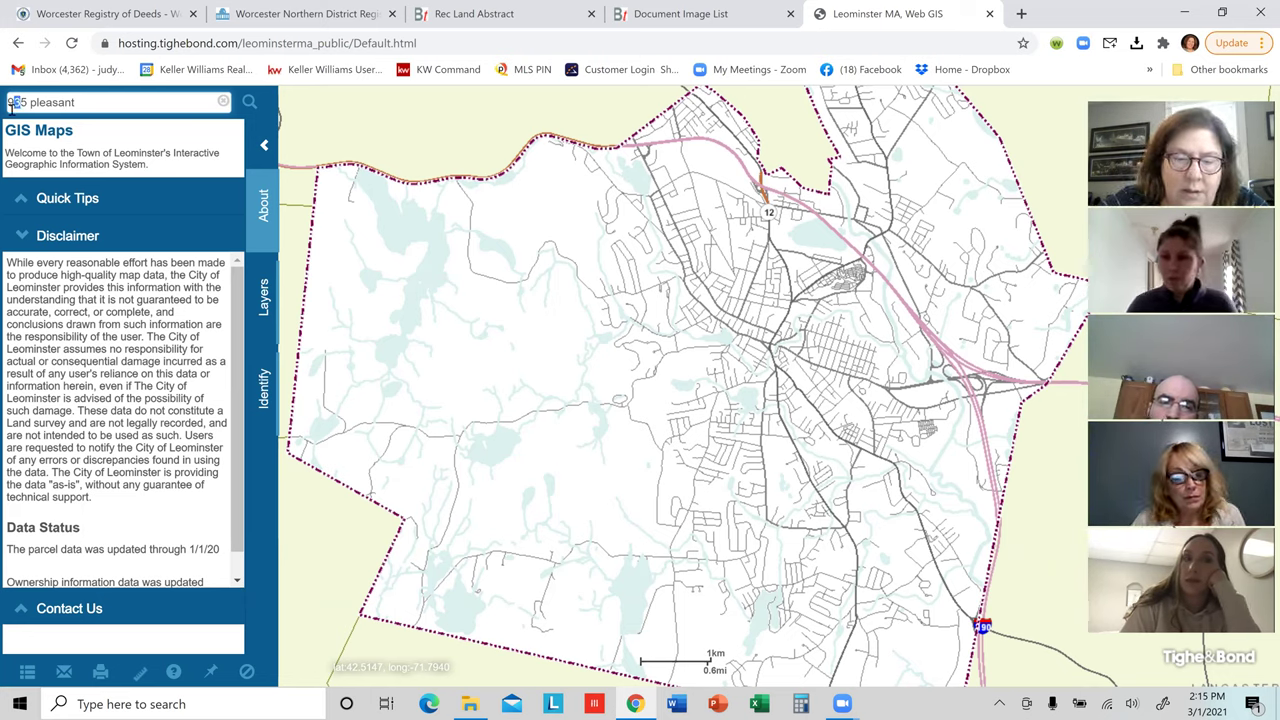
pyautogui.click(12, 102)
pyautogui.press('Delete')
pyautogui.write('8')
pyautogui.click(107, 104)
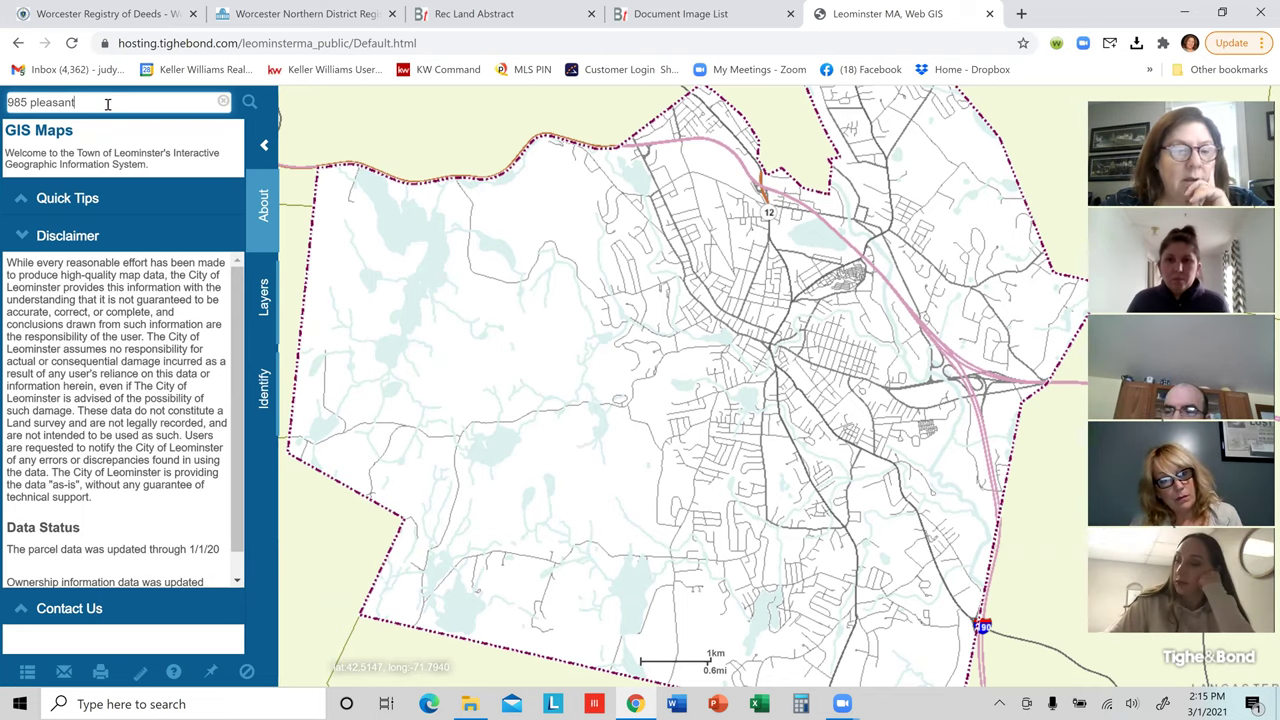
pyautogui.press('Return')
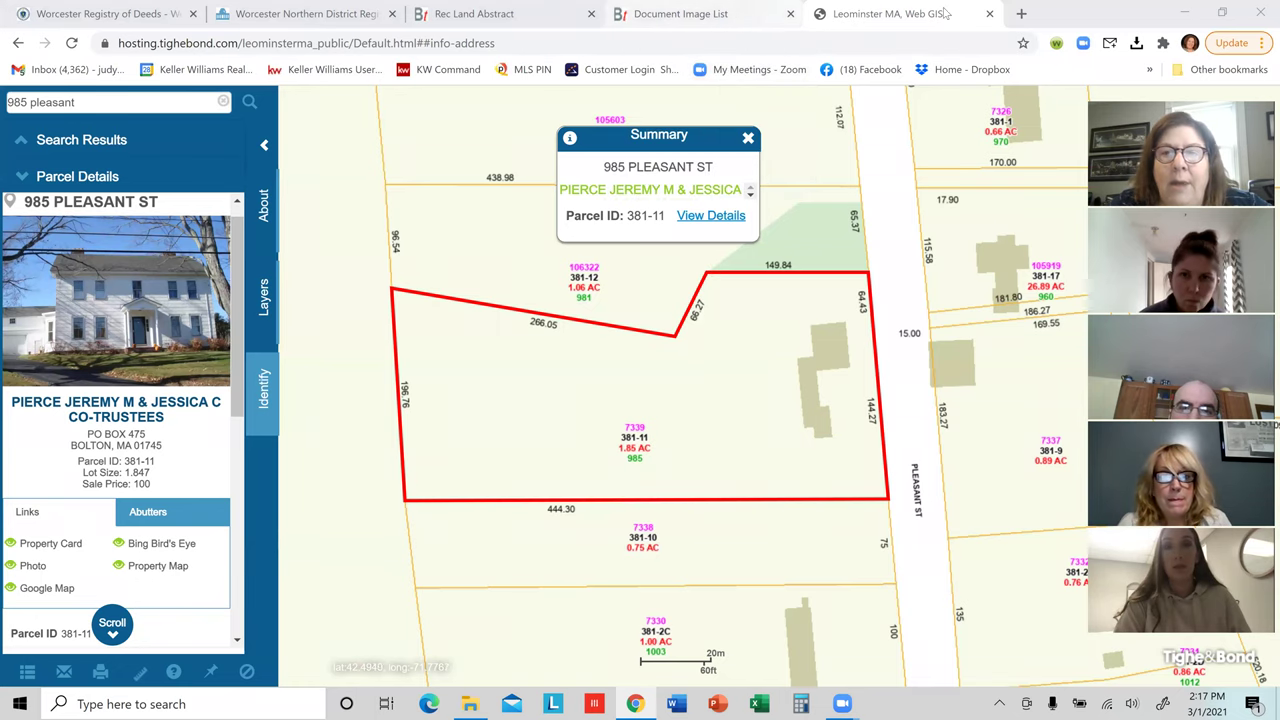
pyautogui.click(989, 13)
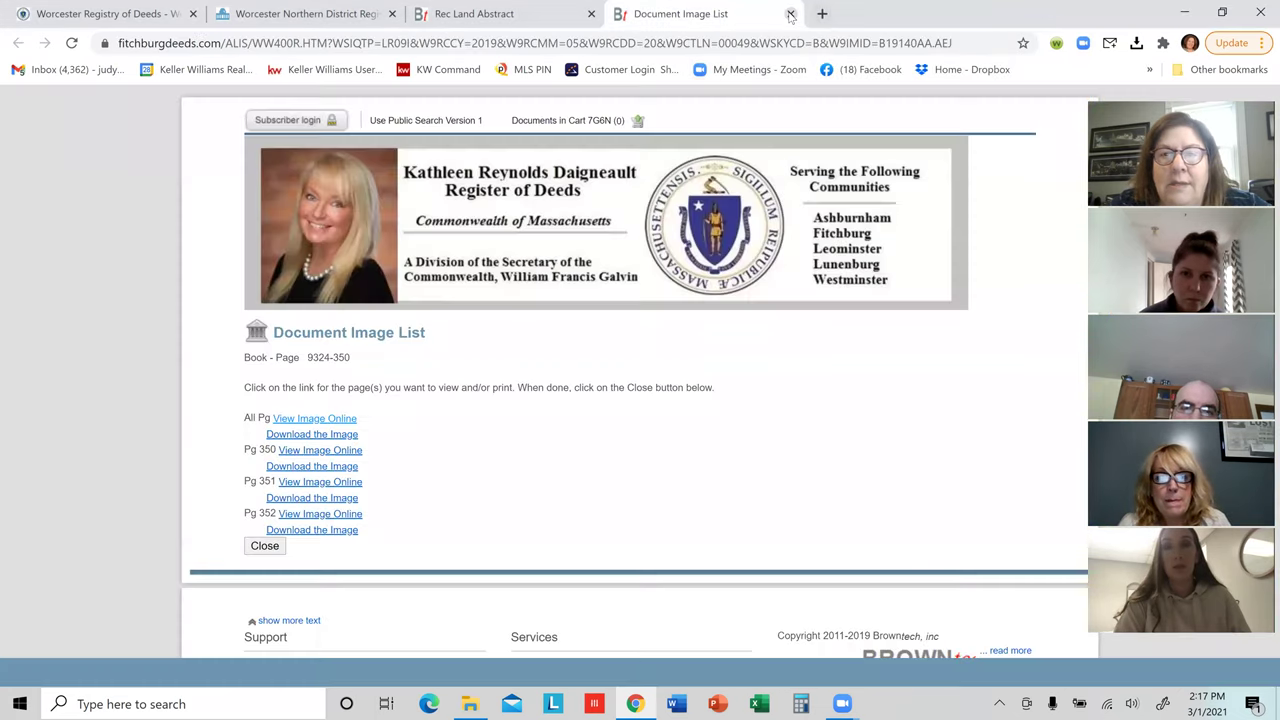
# Step: Close the Document Image List, Rec Land Abstract and Worcester Registry of Deeds tabs
pyautogui.click(790, 14)
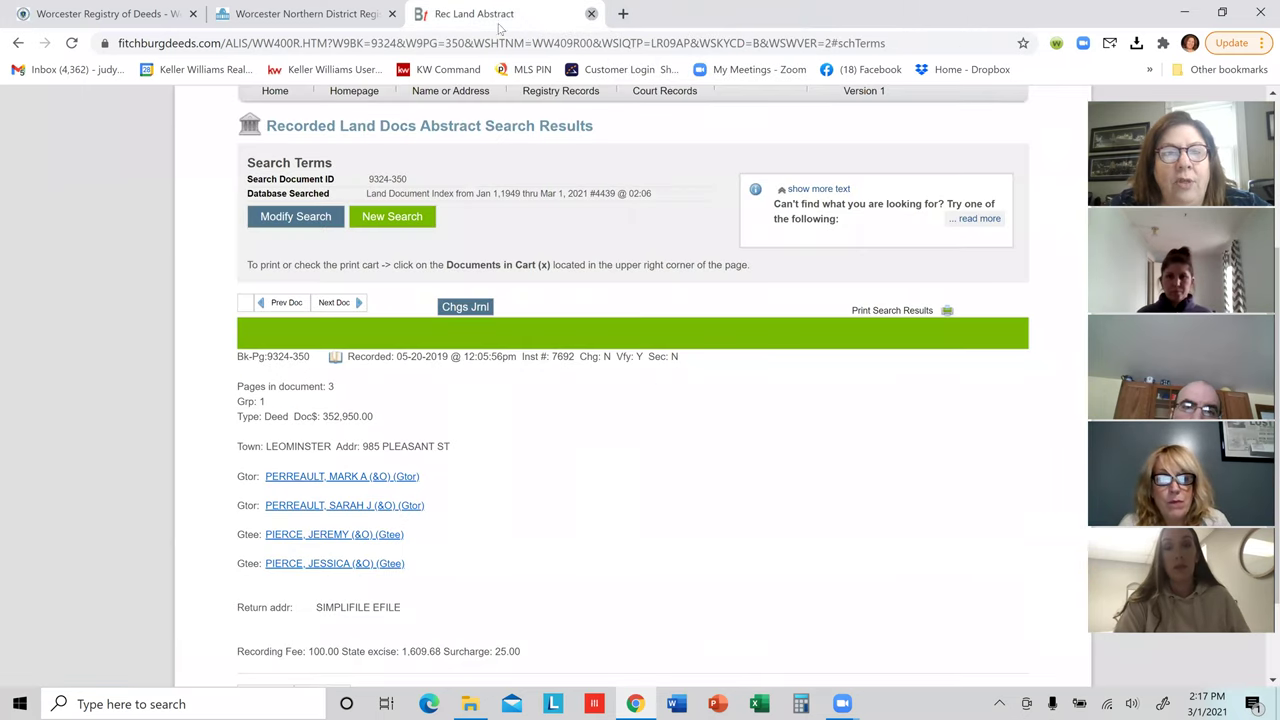
pyautogui.click(591, 14)
pyautogui.click(392, 13)
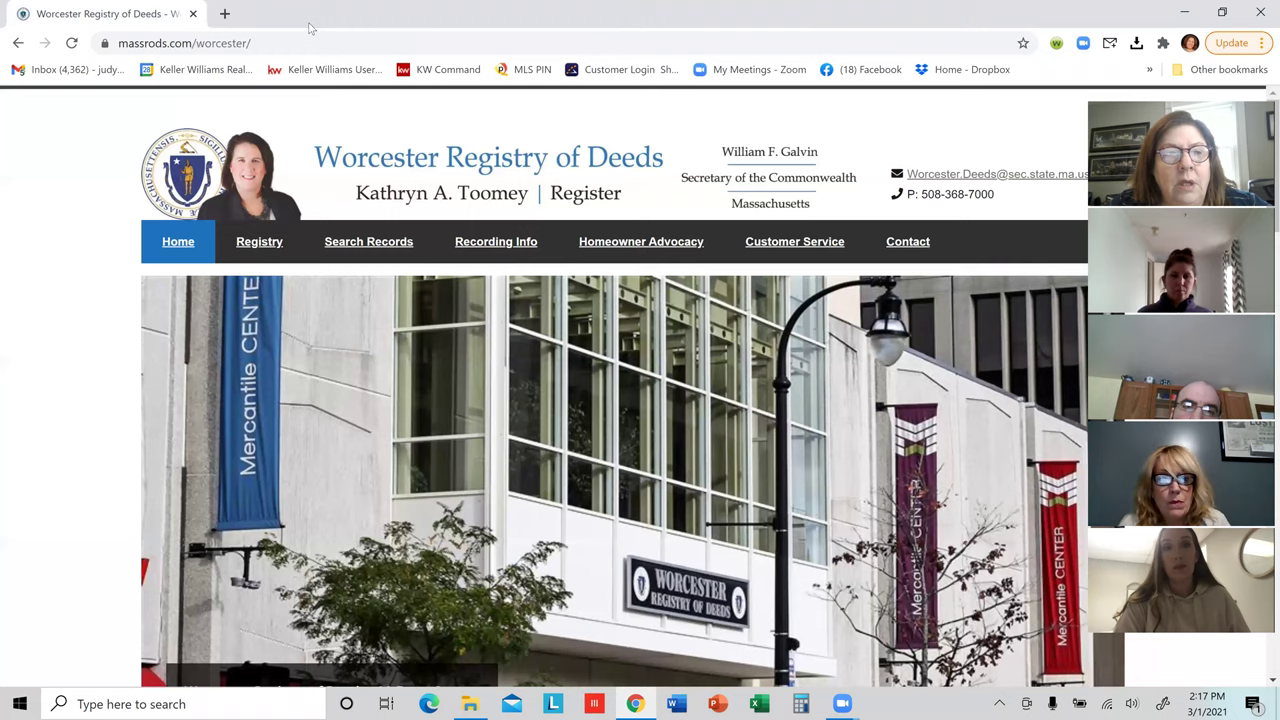
pyautogui.click(192, 14)
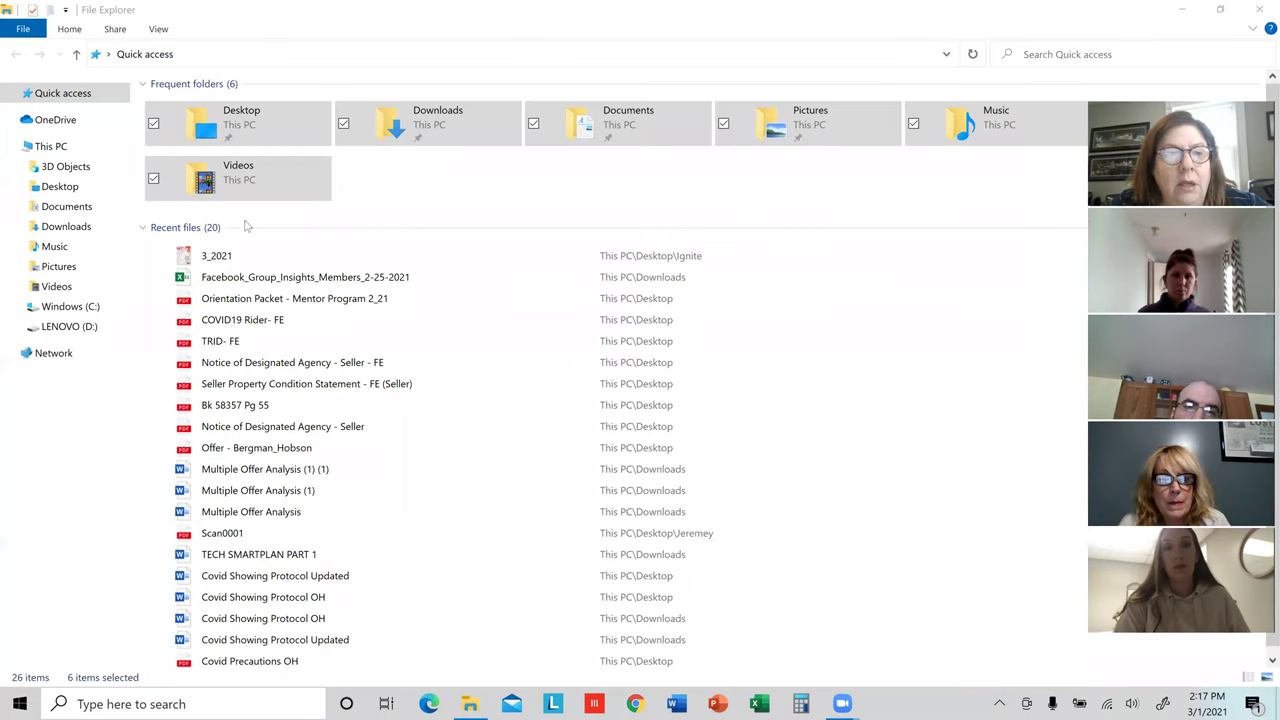
# Step: Sign in to MLS PIN Pinergy from a new Chrome window via the bookmark
pyautogui.click(635, 704)
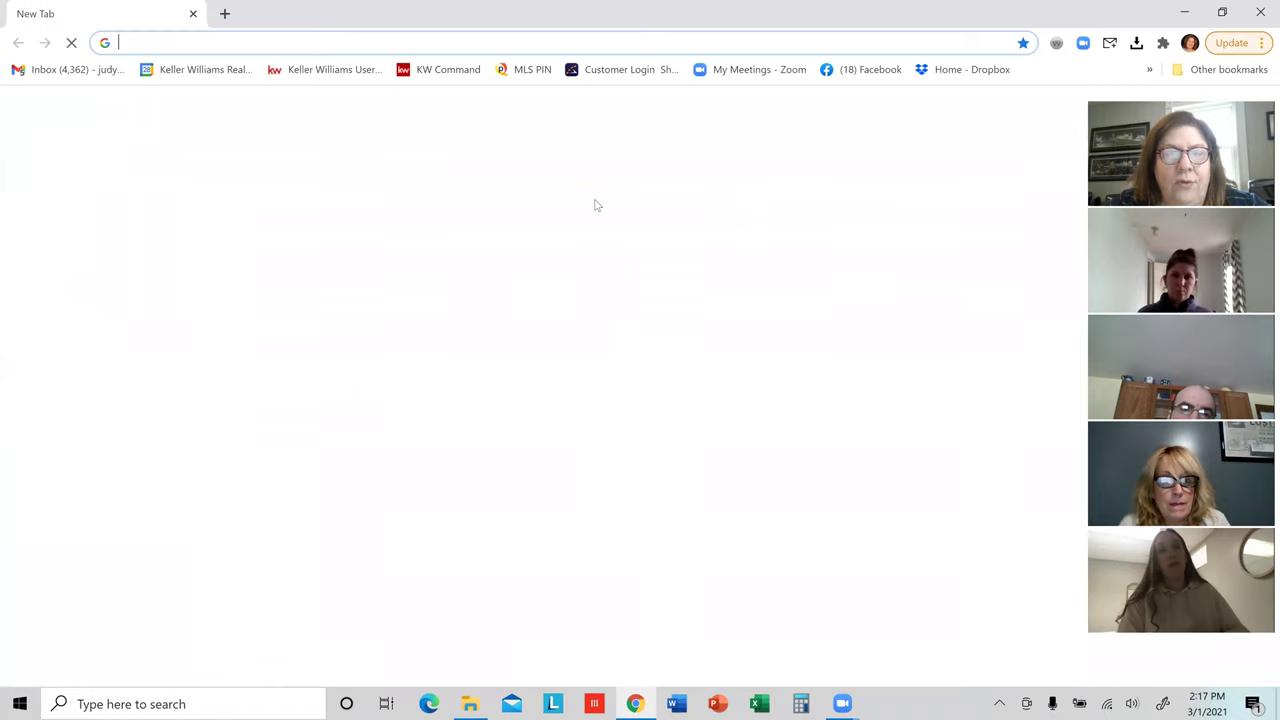
pyautogui.click(518, 70)
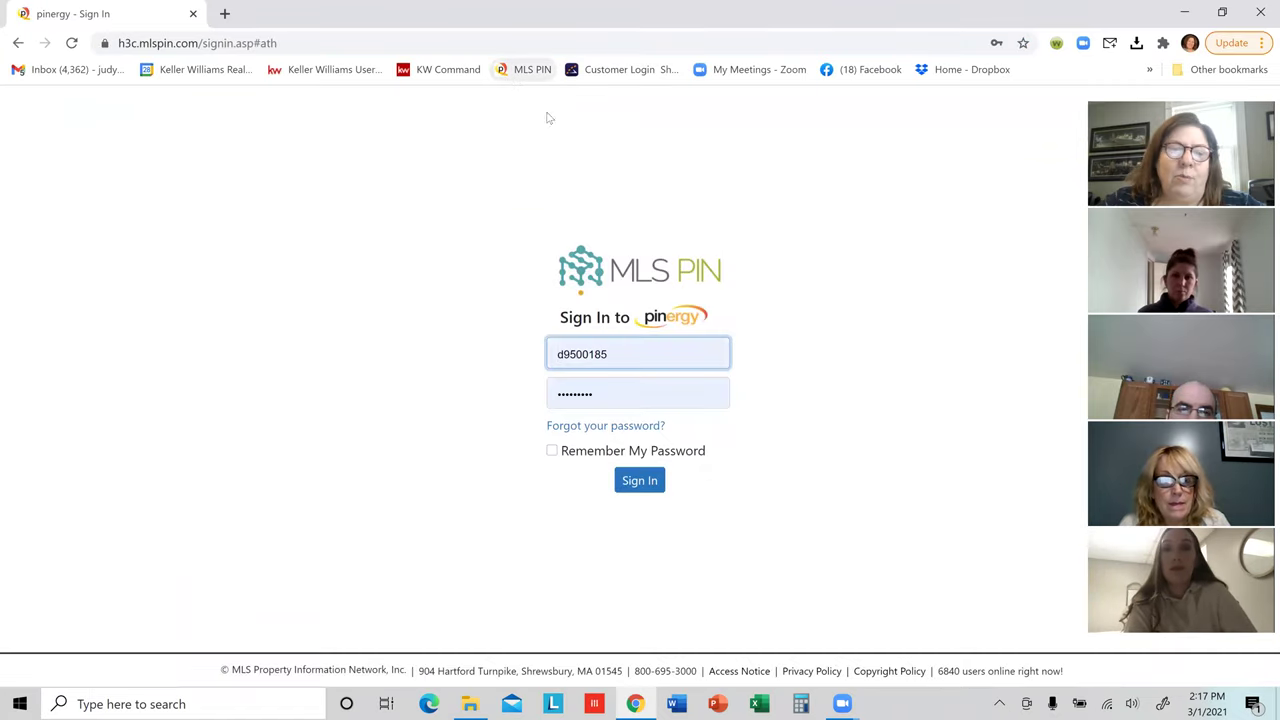
pyautogui.click(632, 483)
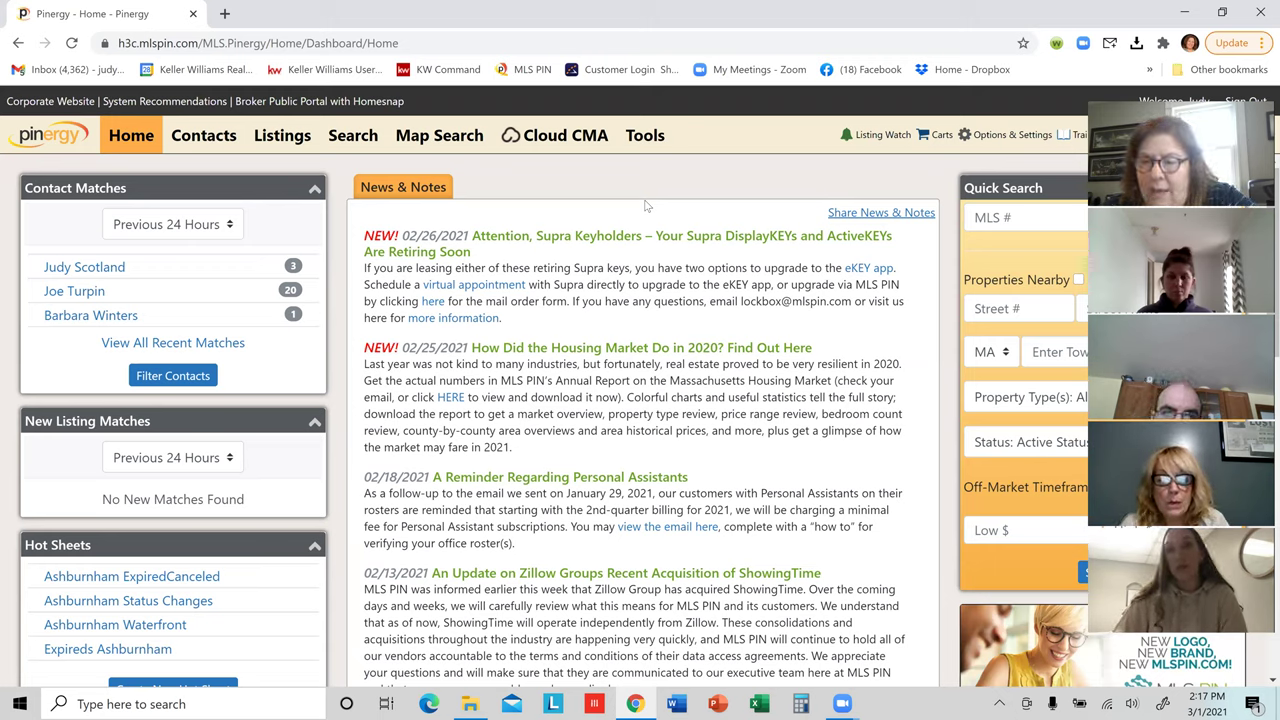
# Step: Launch RPR from the Pinergy Tools menu
pyautogui.click(647, 145)
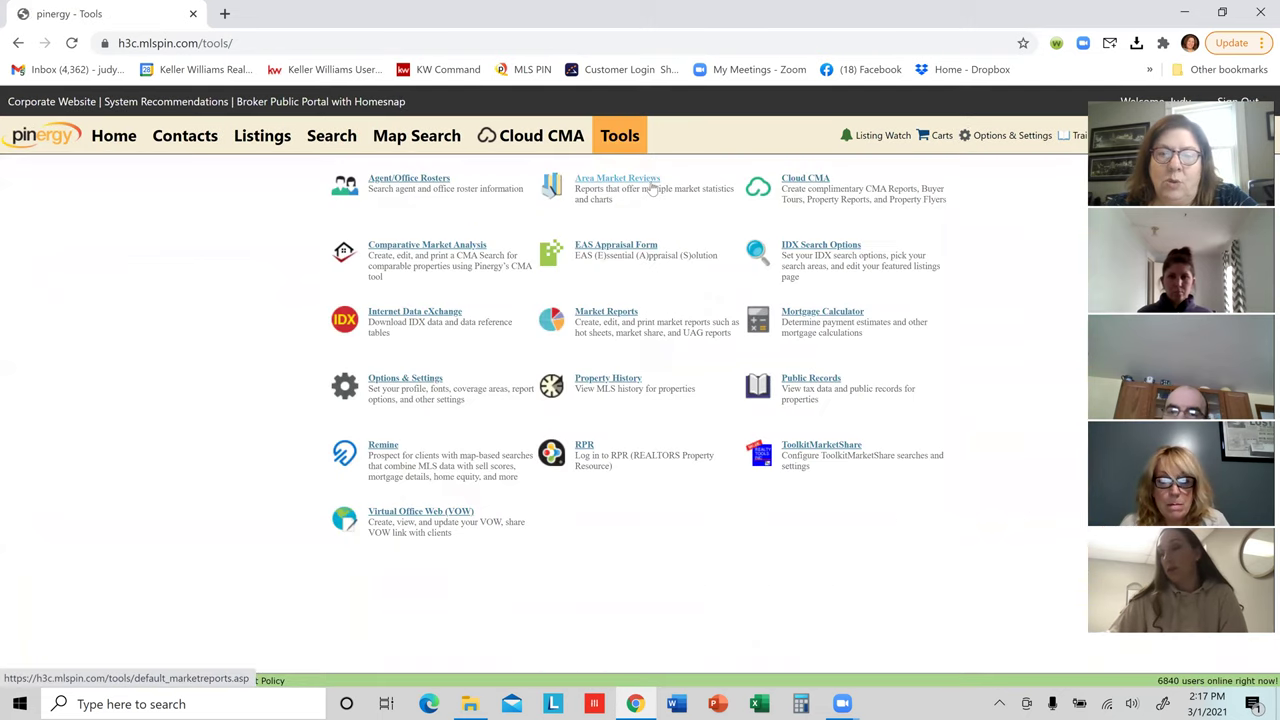
pyautogui.click(585, 447)
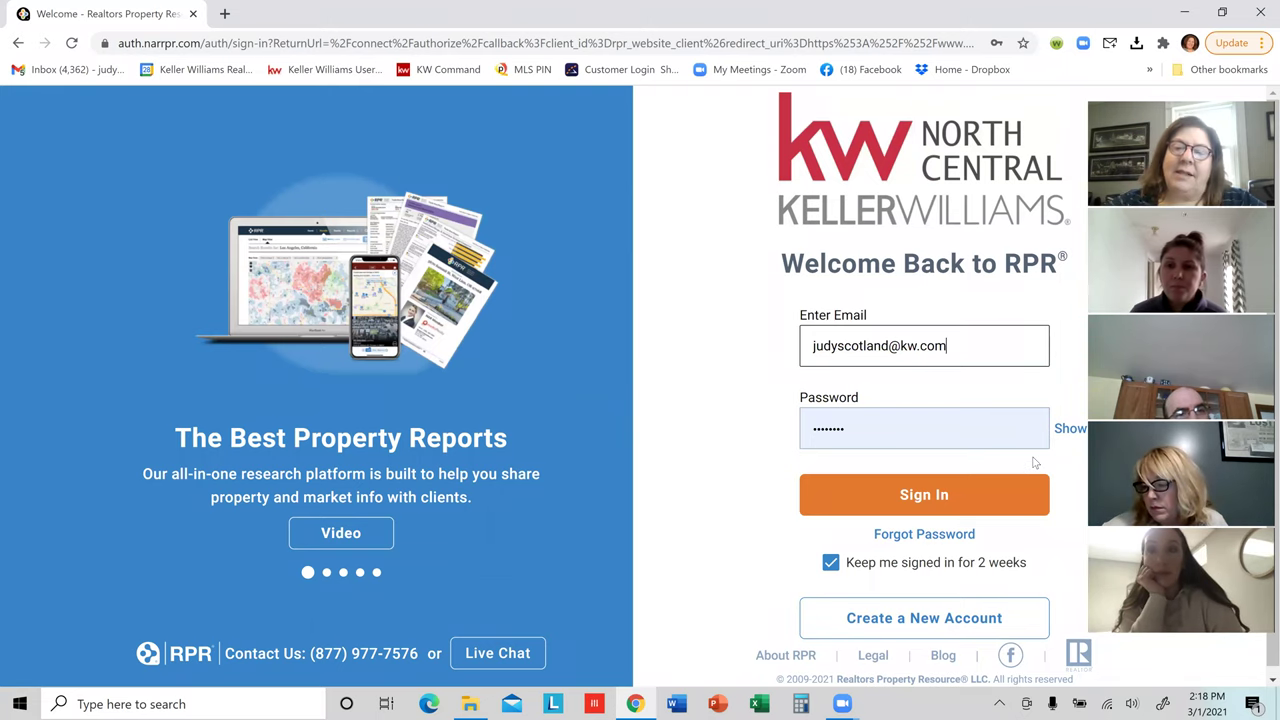
# Step: Sign in to RPR and bring up the avatar's account dropdown
pyautogui.click(940, 497)
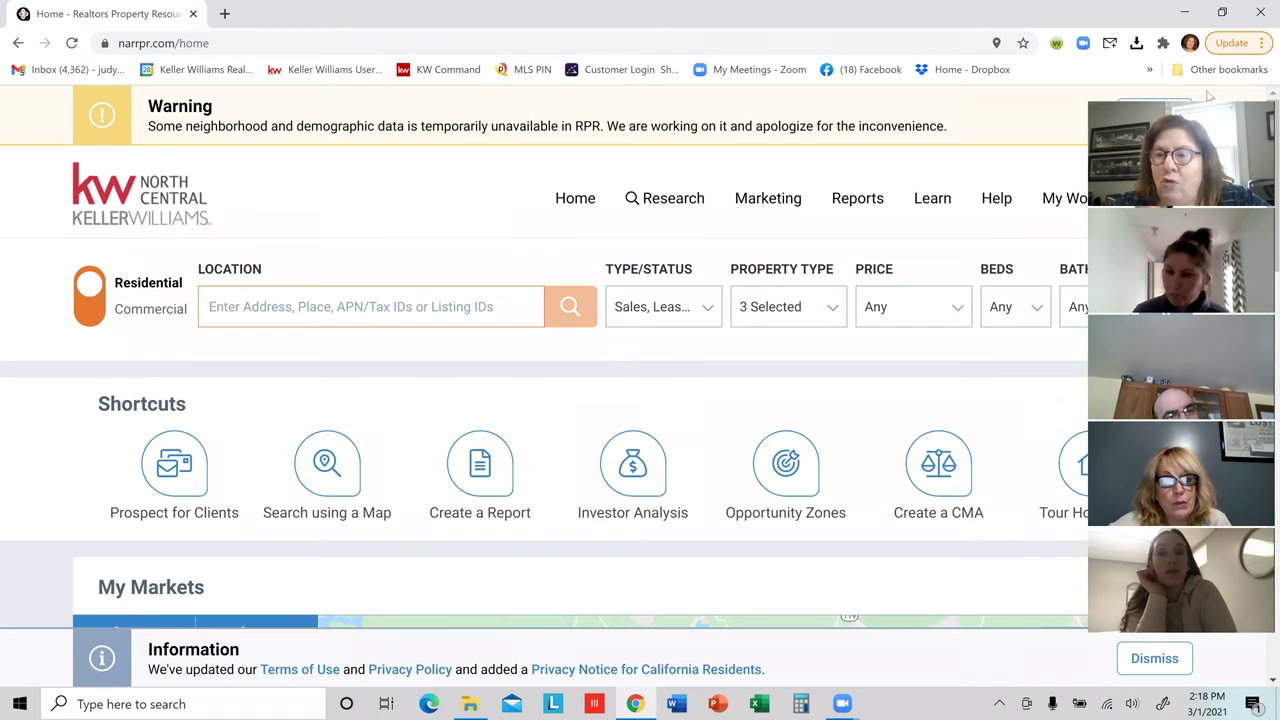
pyautogui.moveTo(1208, 95); pyautogui.dragTo(1233, 177)
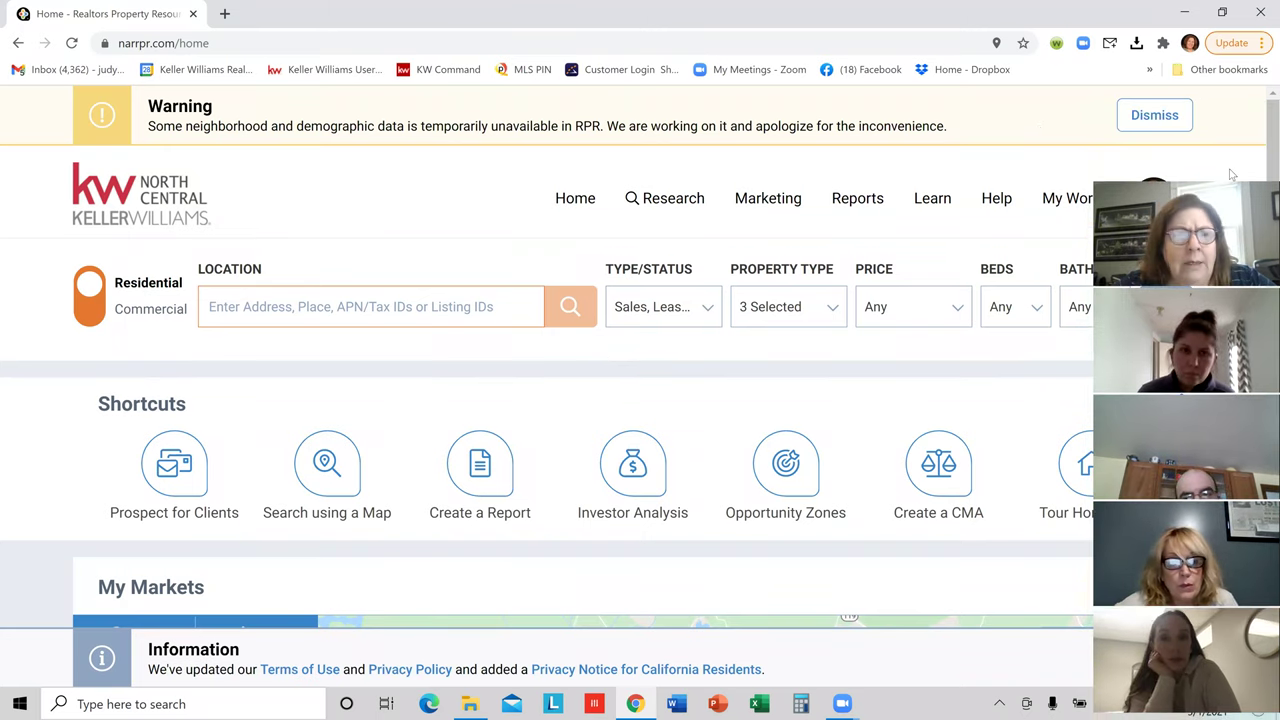
pyautogui.click(1233, 43)
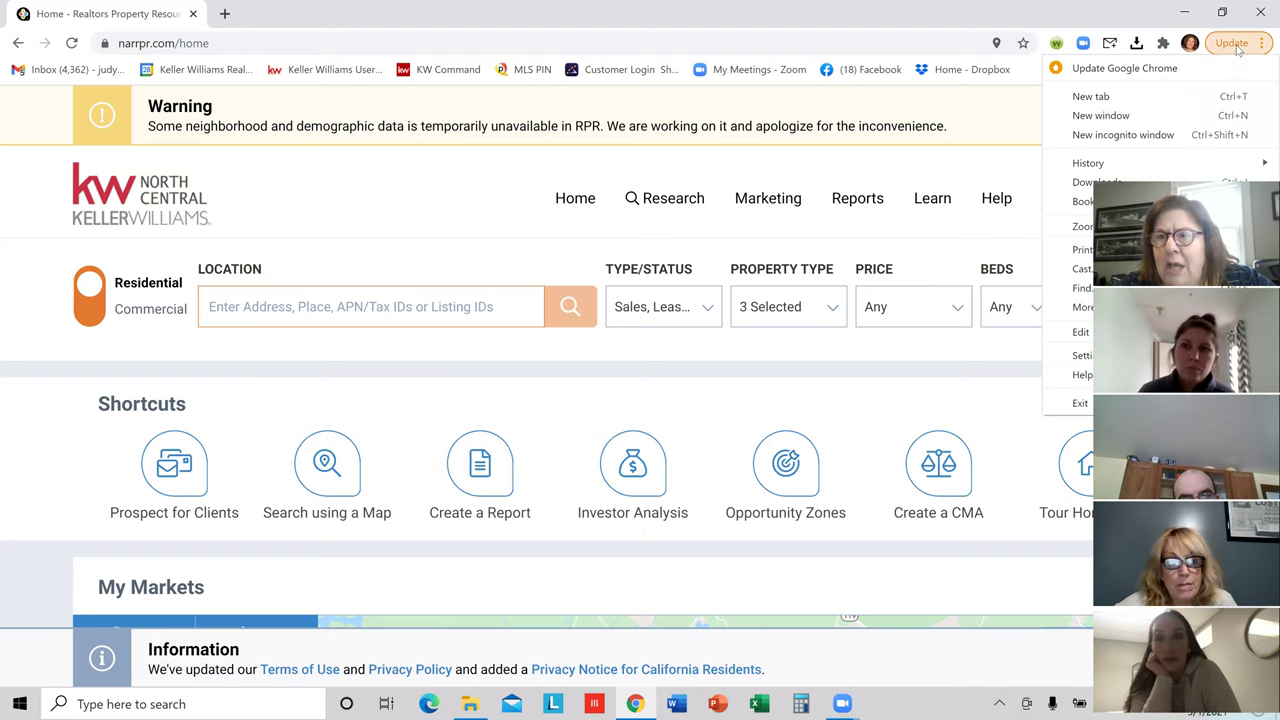
pyautogui.click(998, 110)
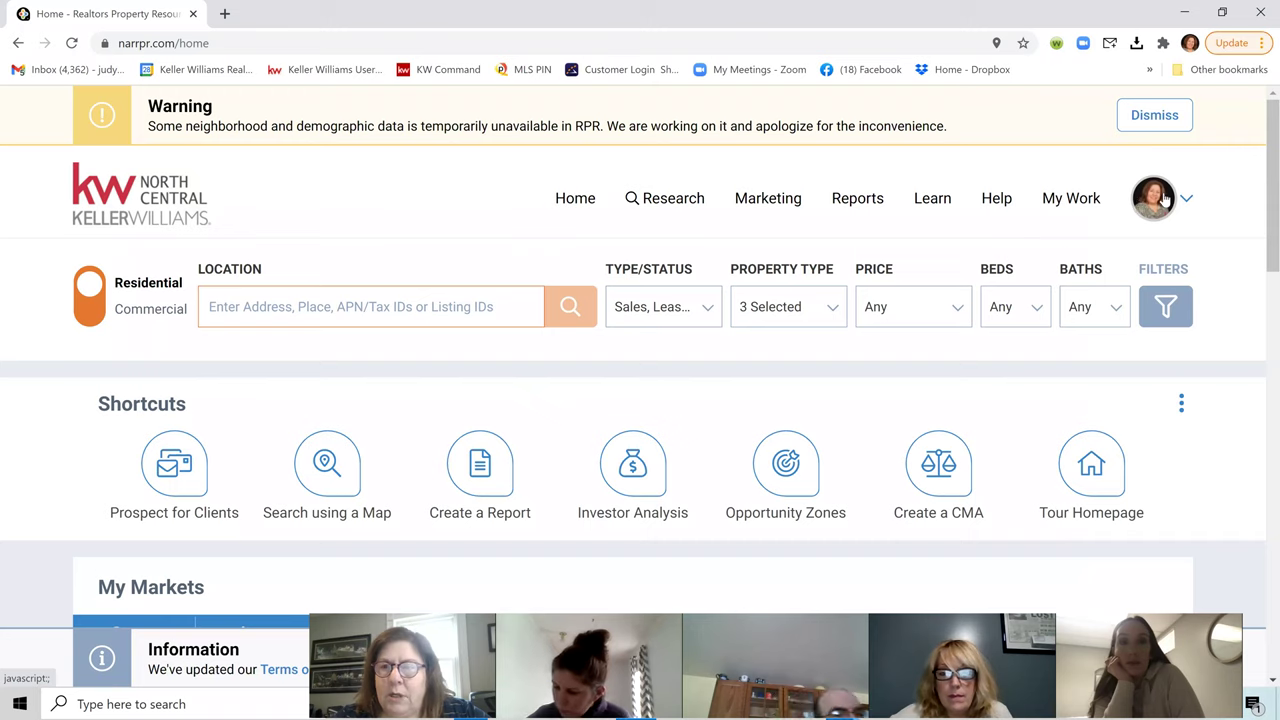
pyautogui.click(1163, 200)
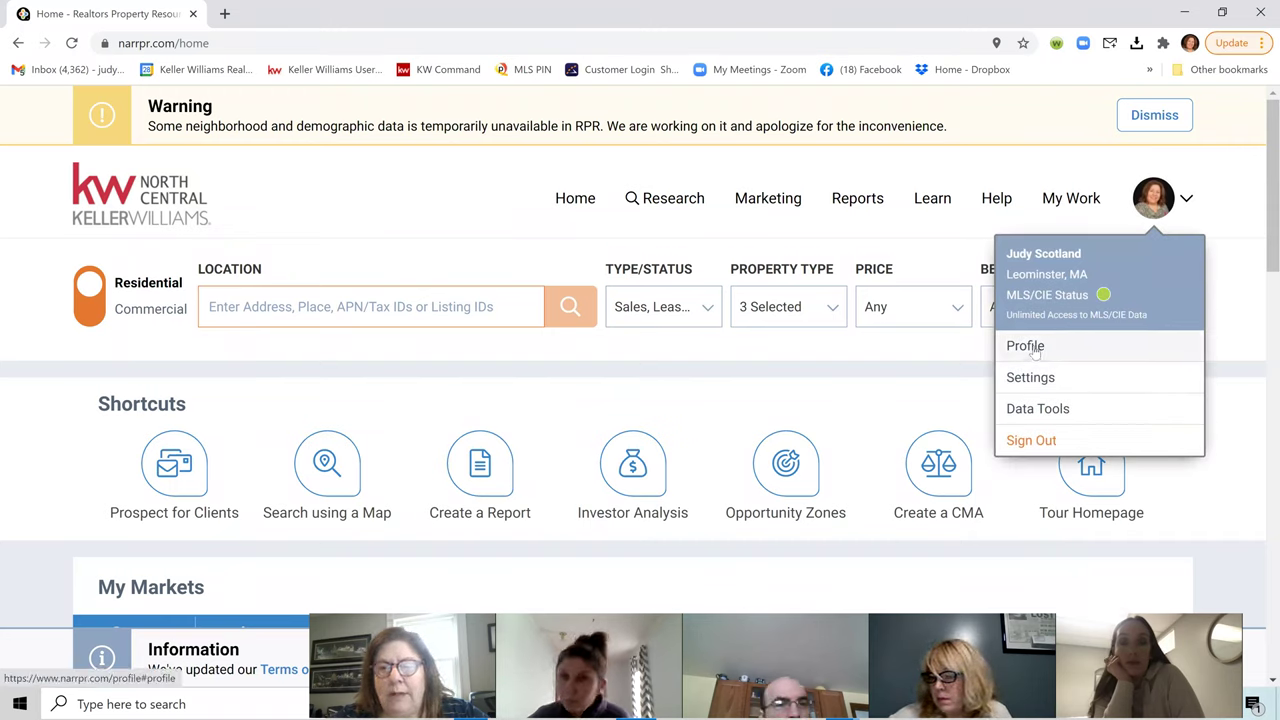
pyautogui.click(1035, 347)
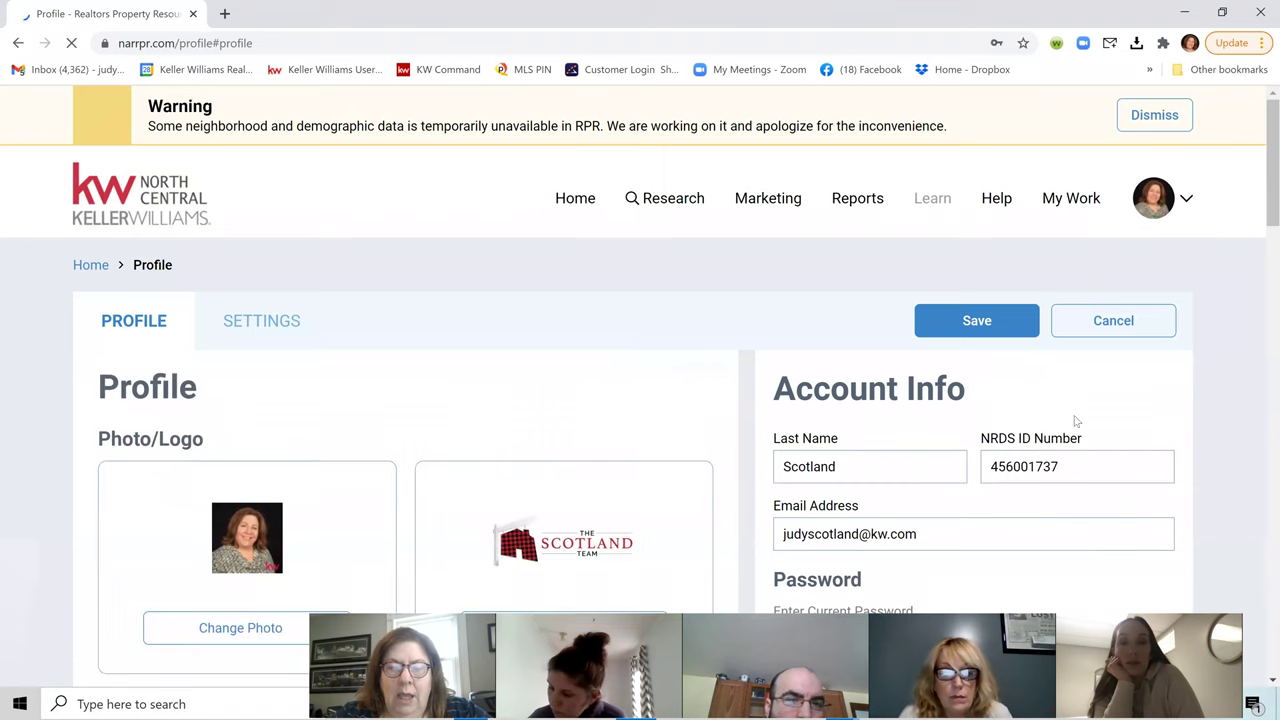
pyautogui.scroll(-3, 1075, 415)
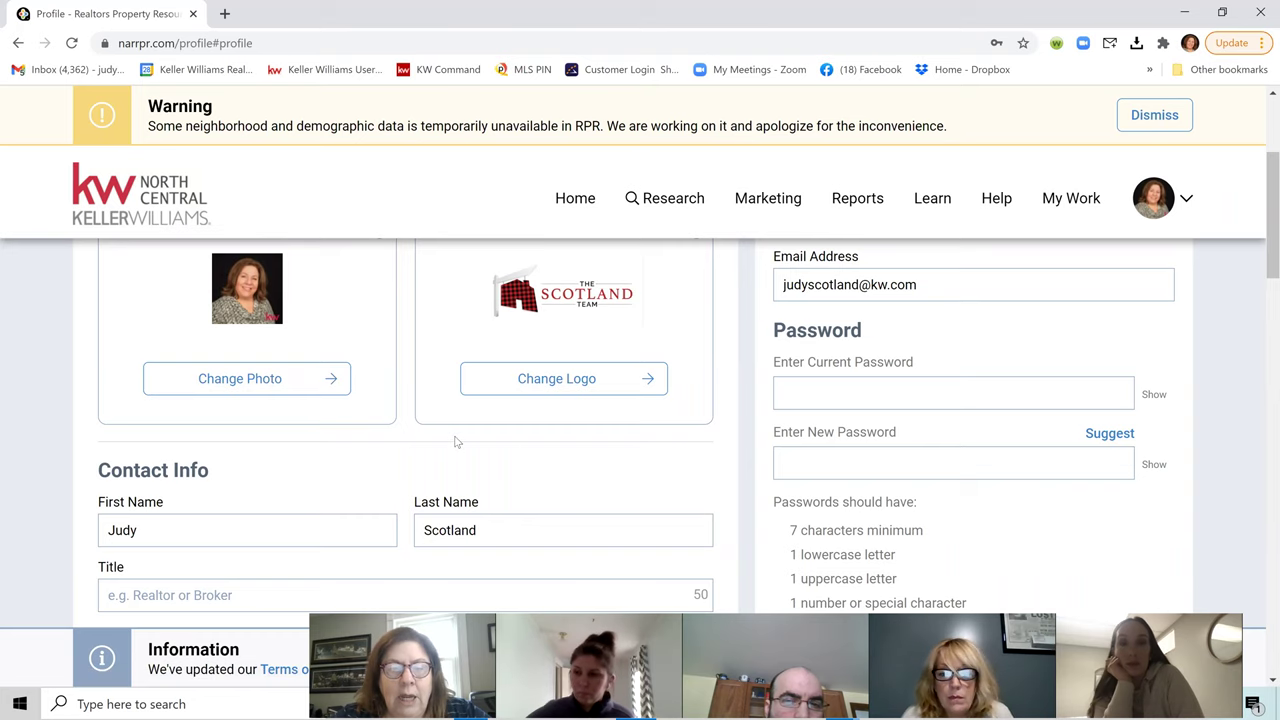
pyautogui.scroll(-3, 455, 441)
pyautogui.scroll(-3, 398, 527)
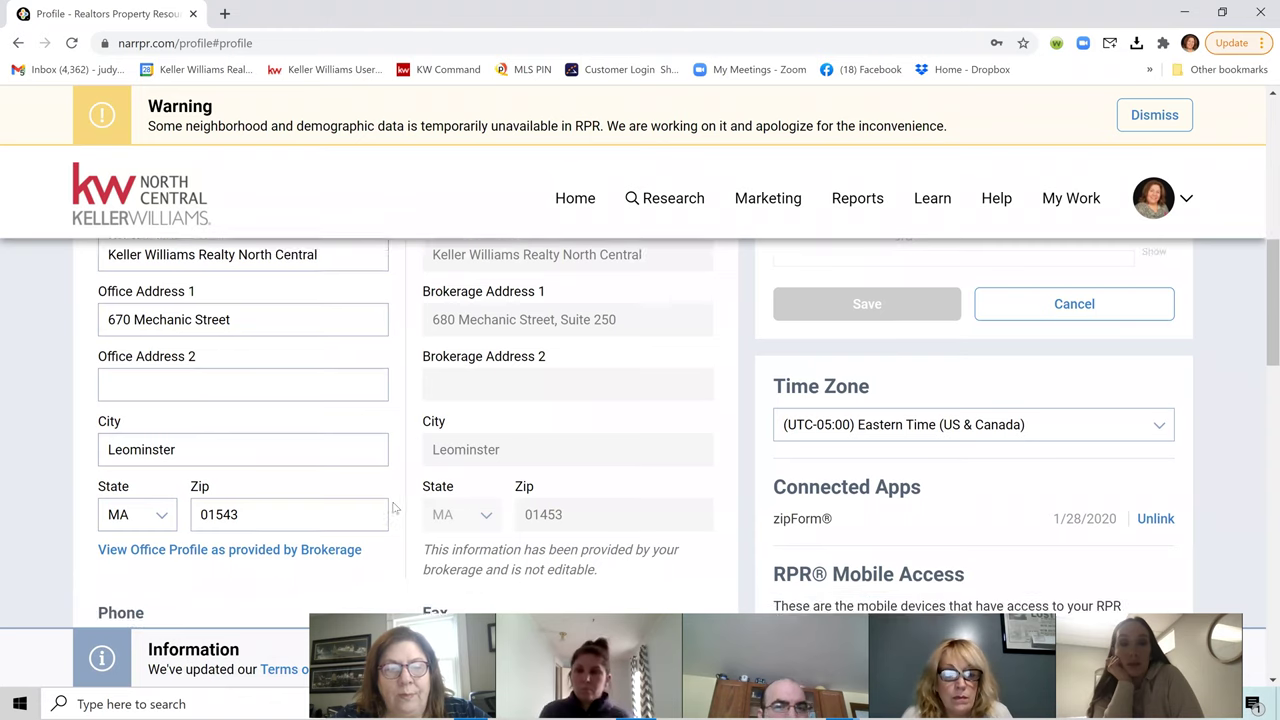
pyautogui.scroll(-2, 393, 509)
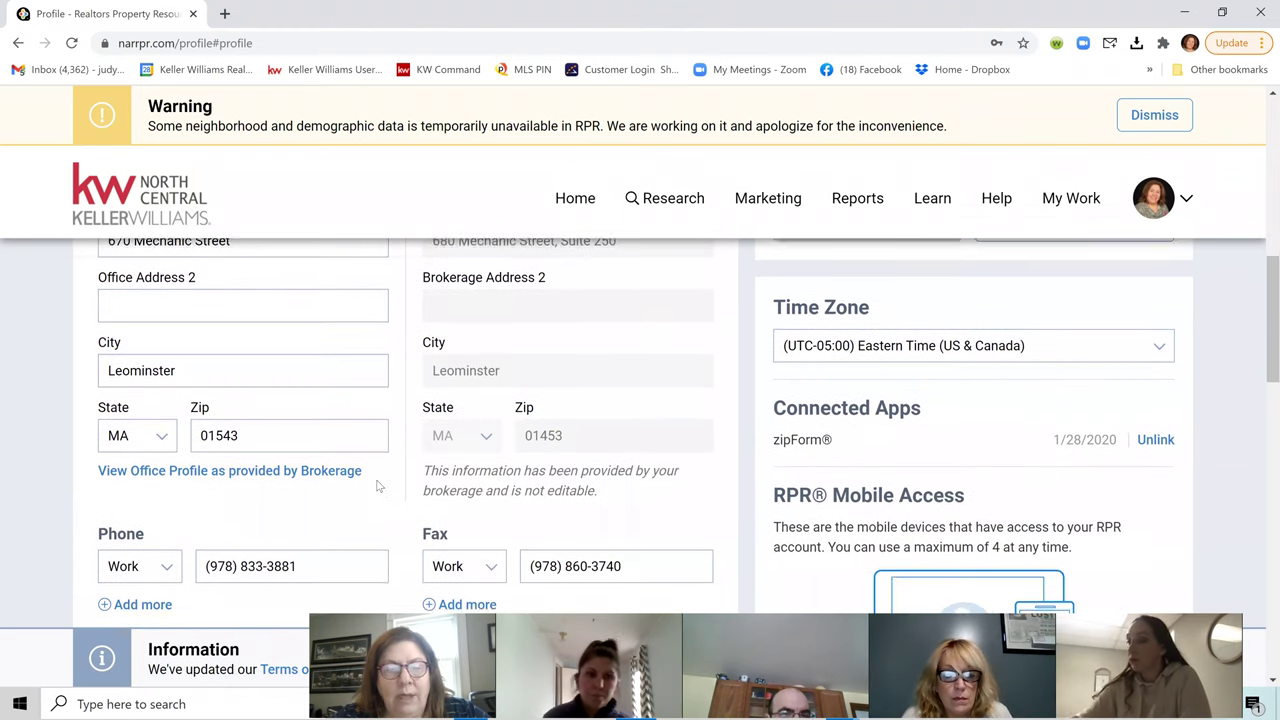
pyautogui.scroll(-3, 379, 486)
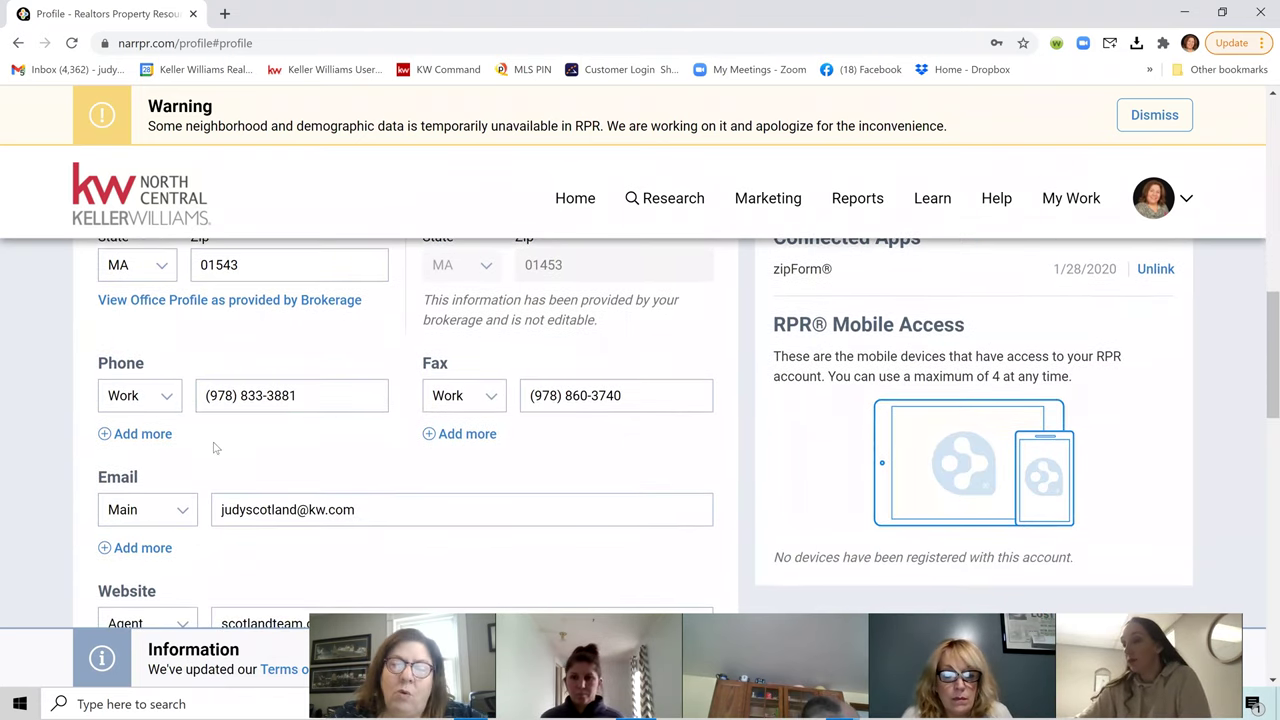
pyautogui.scroll(-1, 580, 491)
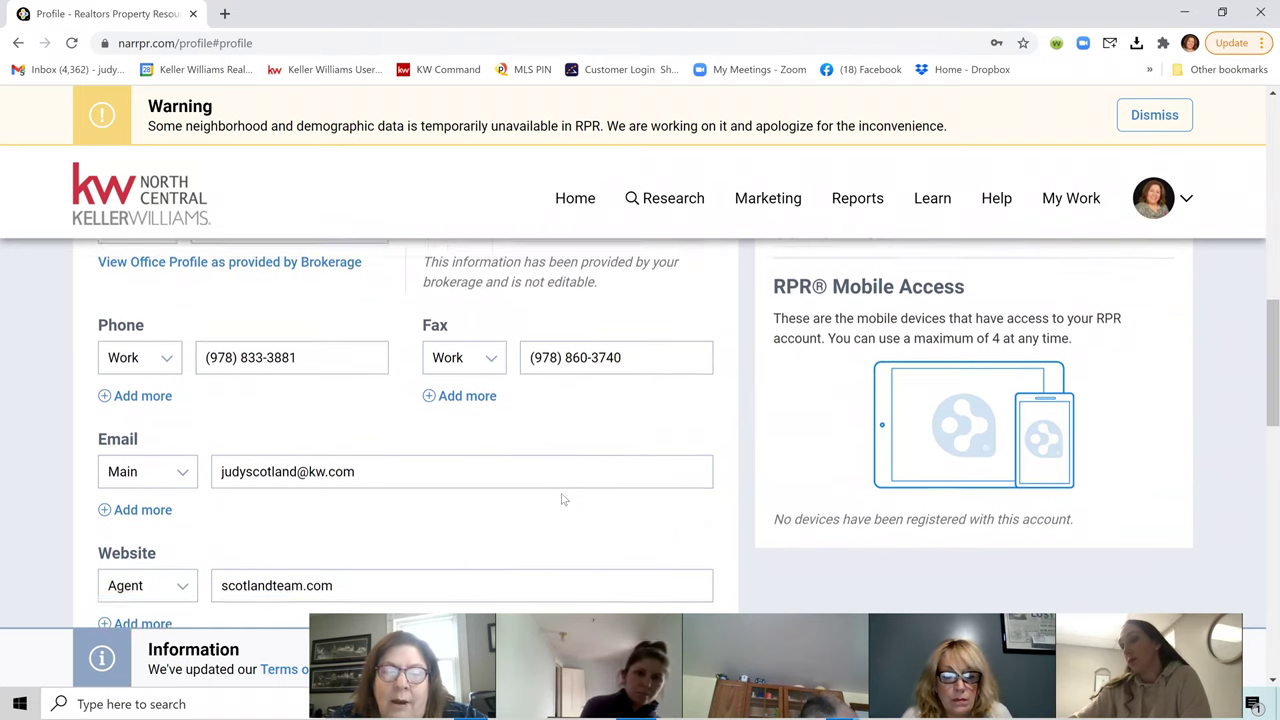
pyautogui.scroll(-1, 562, 499)
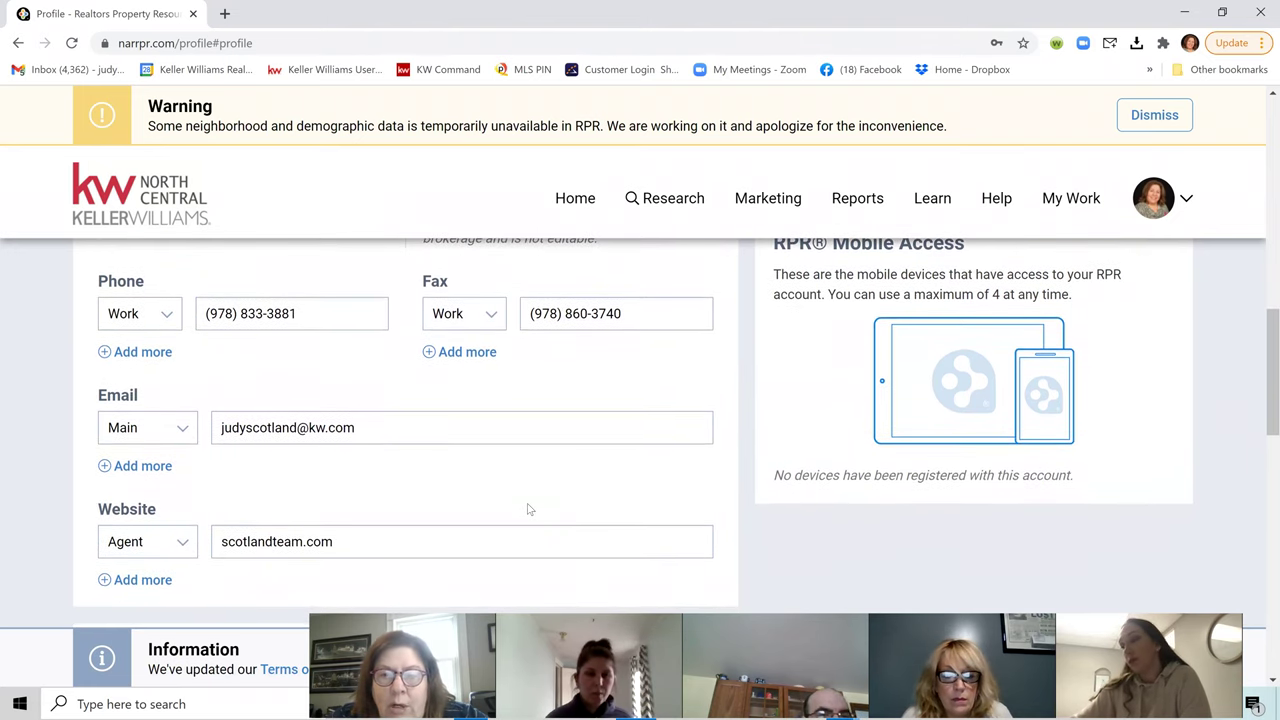
pyautogui.scroll(5, 529, 511)
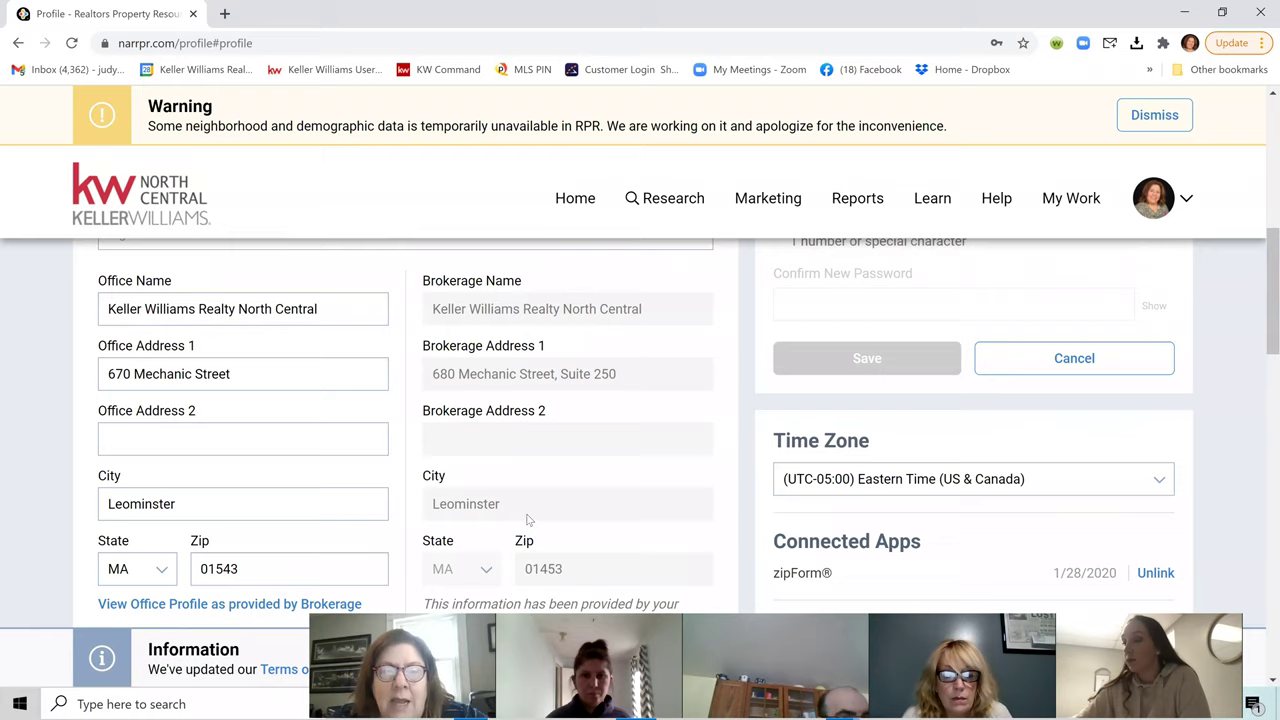
pyautogui.scroll(4, 493, 498)
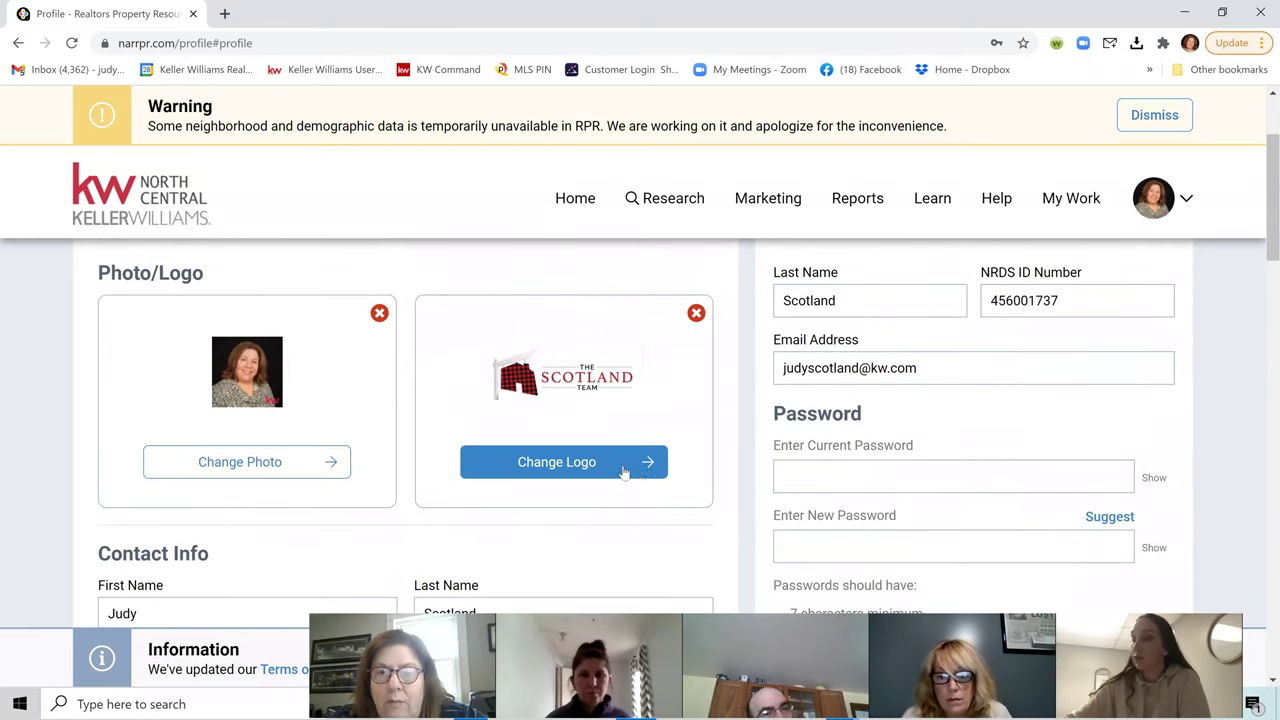
pyautogui.scroll(1, 894, 434)
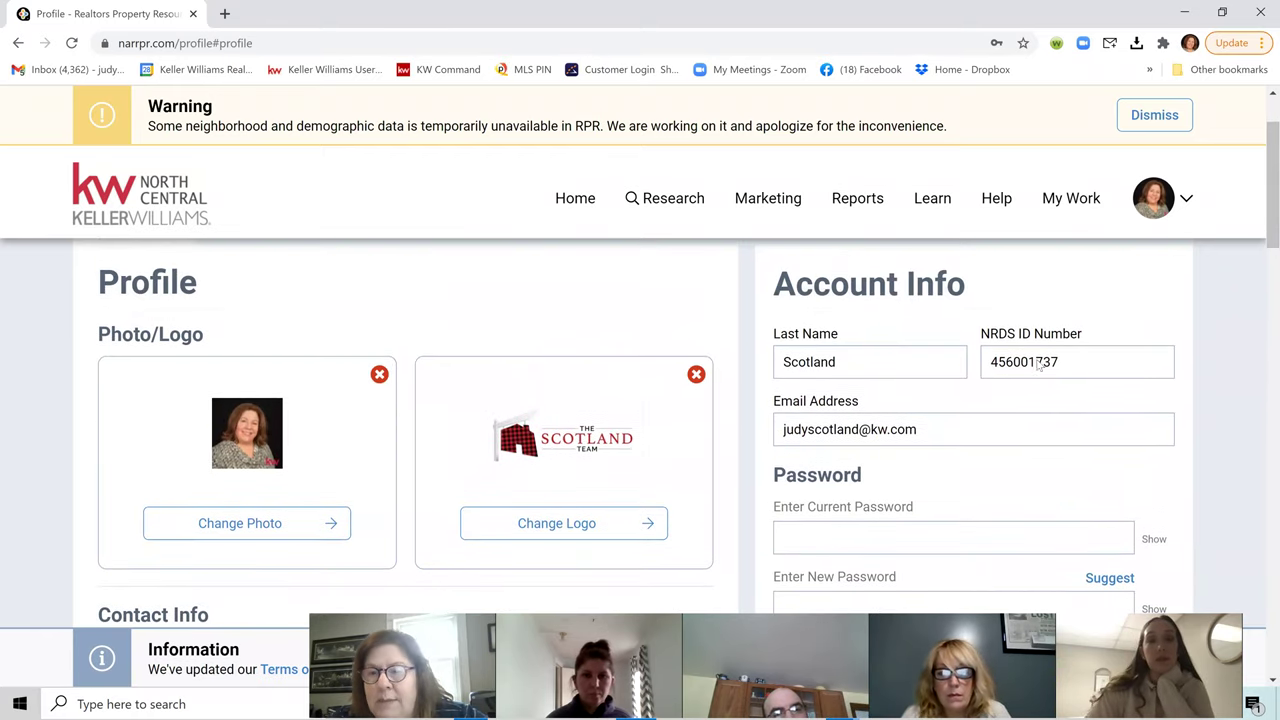
pyautogui.scroll(1, 975, 400)
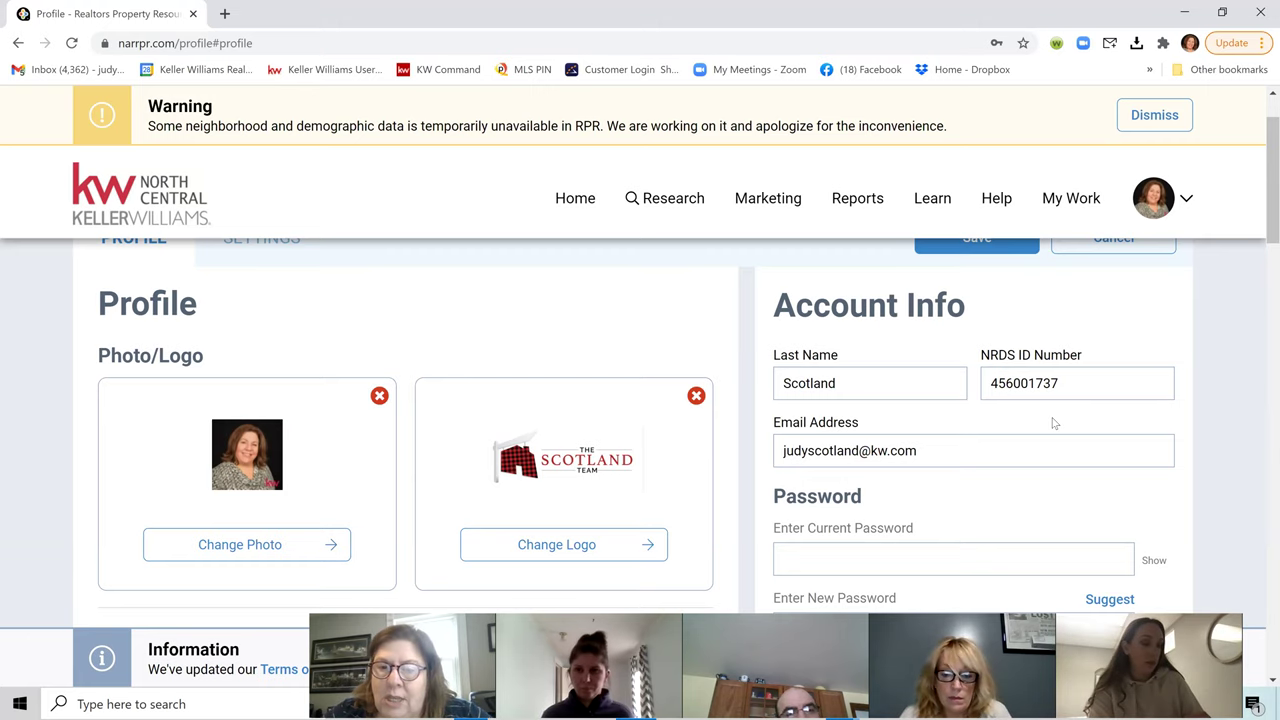
pyautogui.scroll(1, 1150, 368)
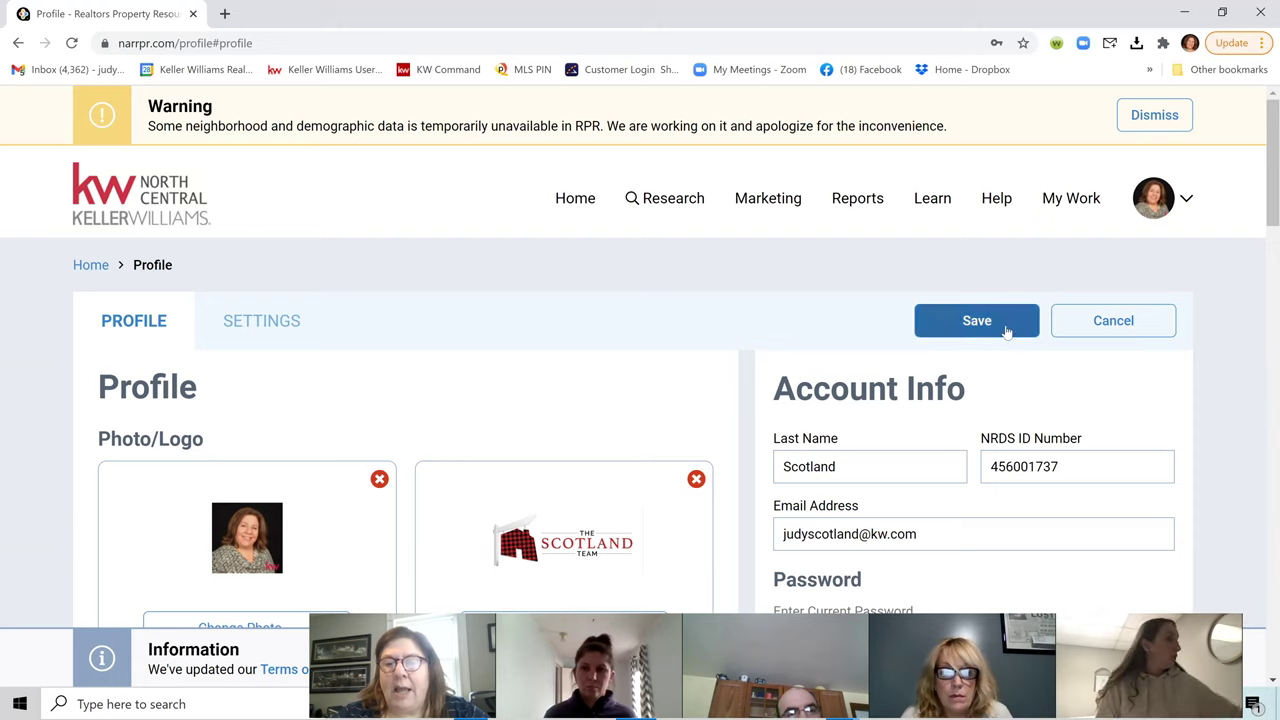
pyautogui.moveTo(857, 199)
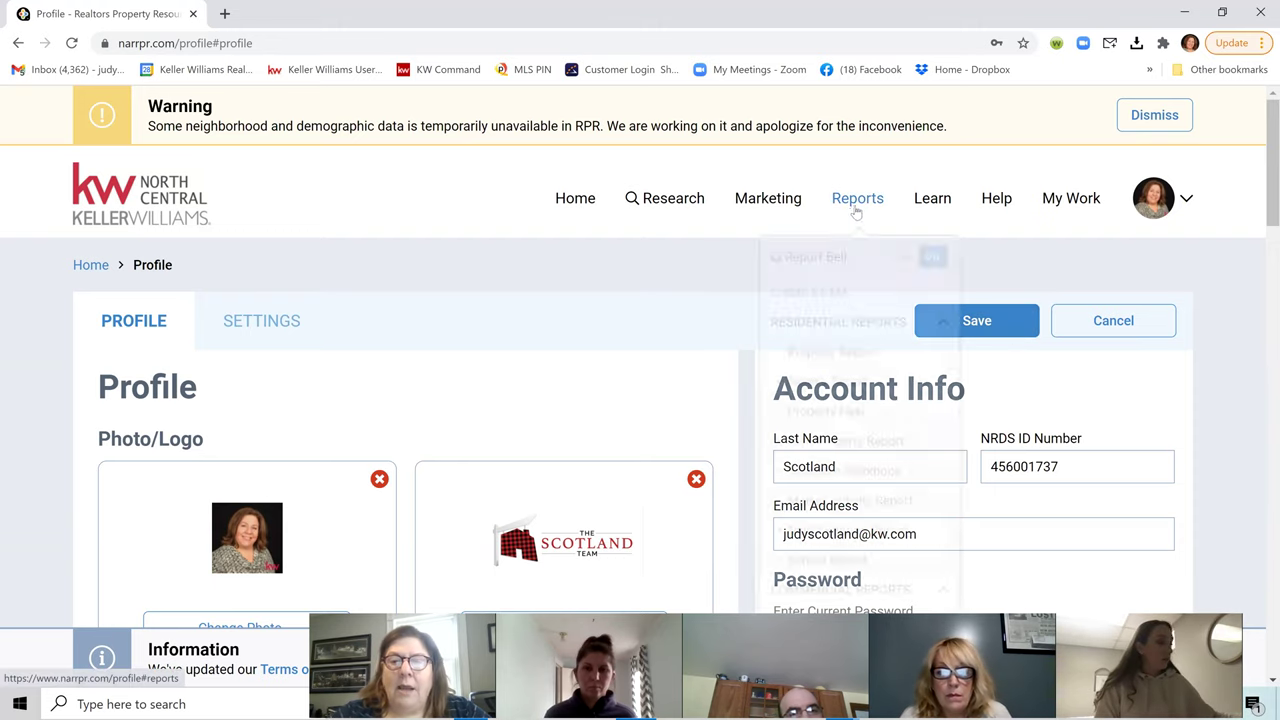
pyautogui.click(578, 199)
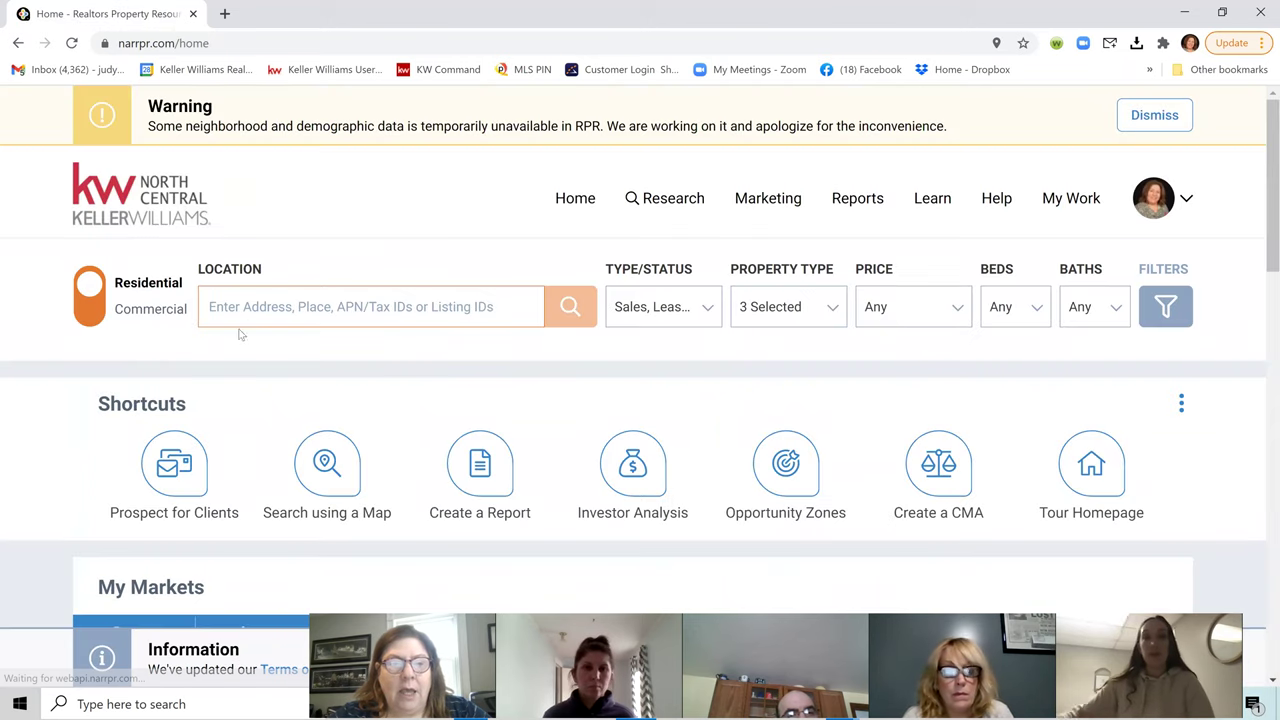
pyautogui.click(235, 307)
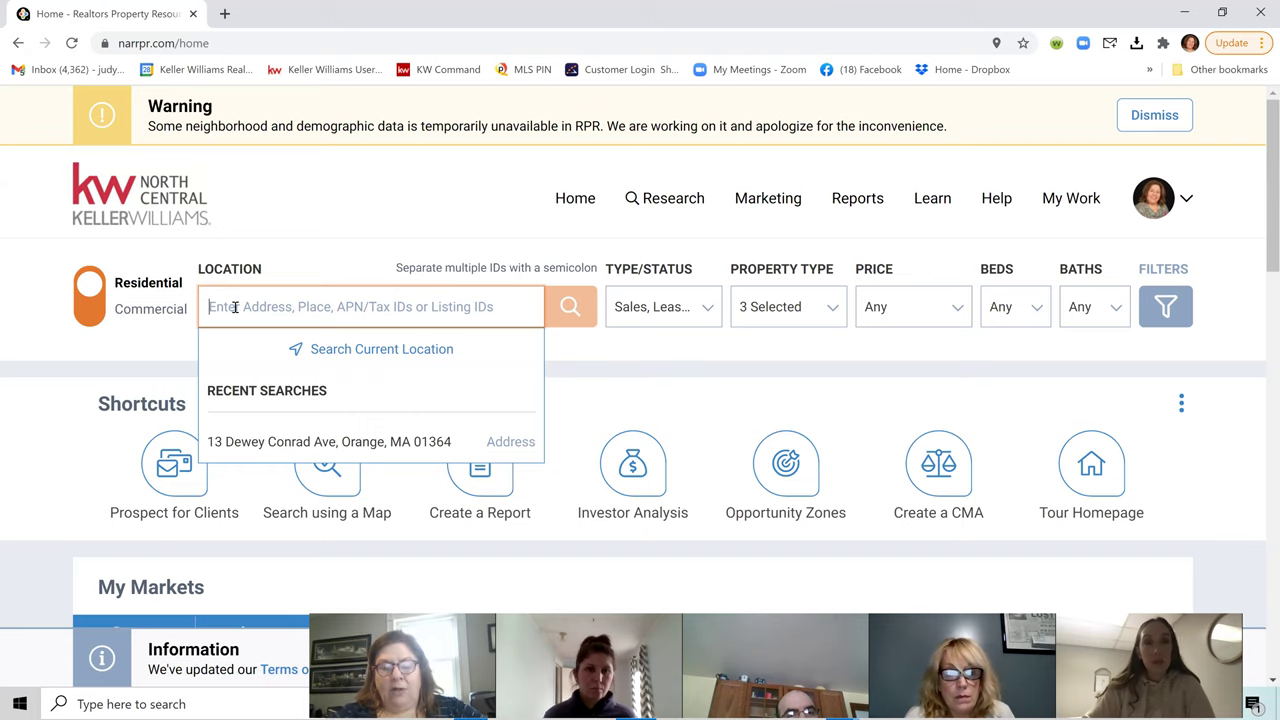
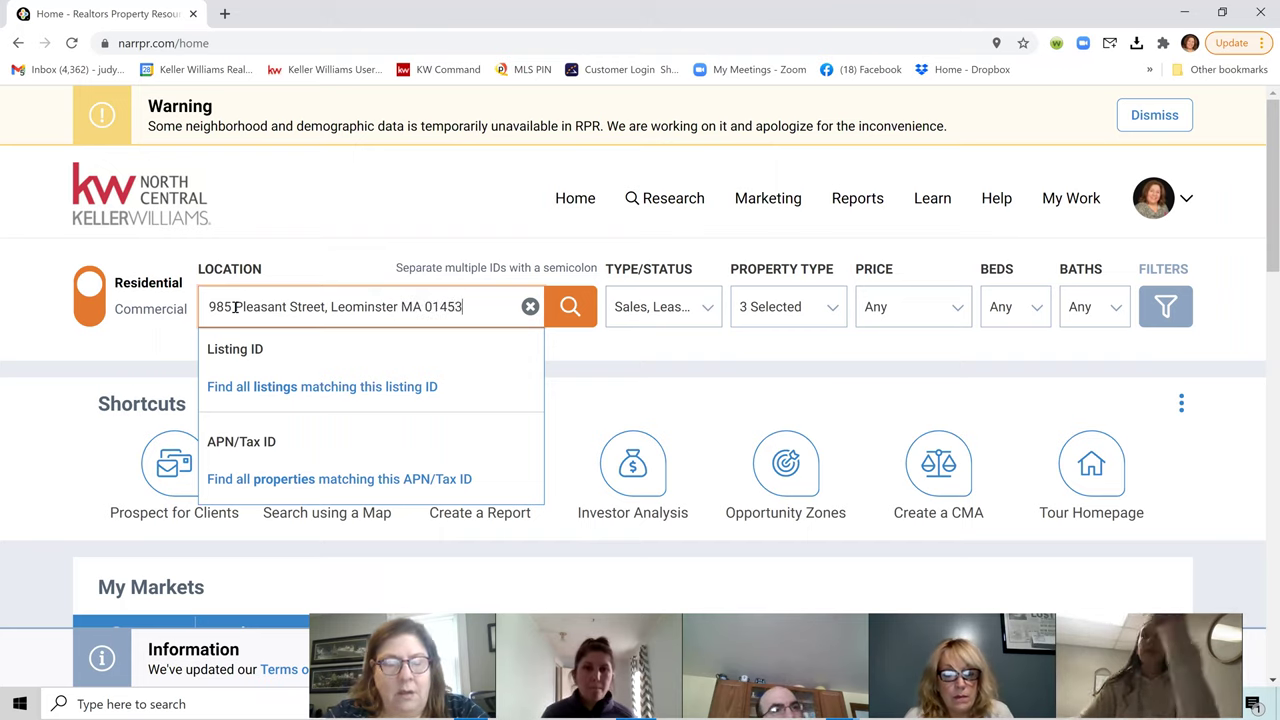
pyautogui.press('Return')
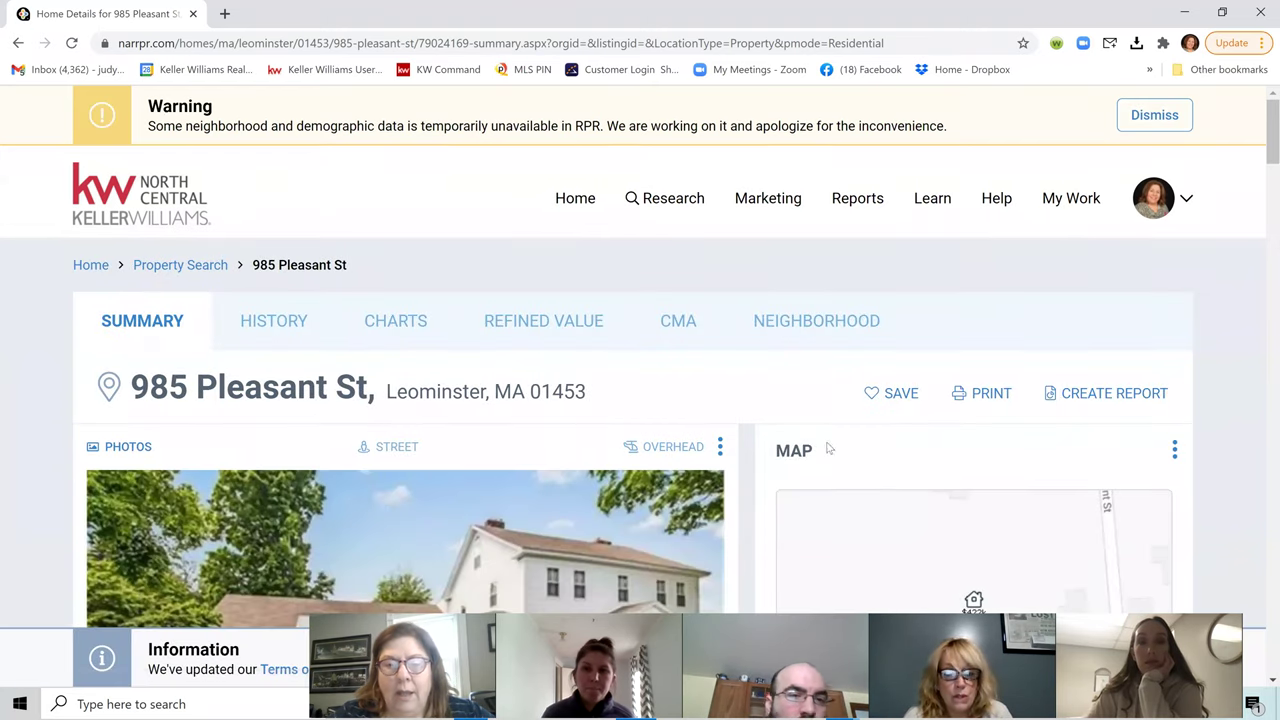
# Step: Review the 4-bed, 3-bath summary and $384K–$460K RVM range, then open the Reports menu
pyautogui.scroll(-2, 766, 420)
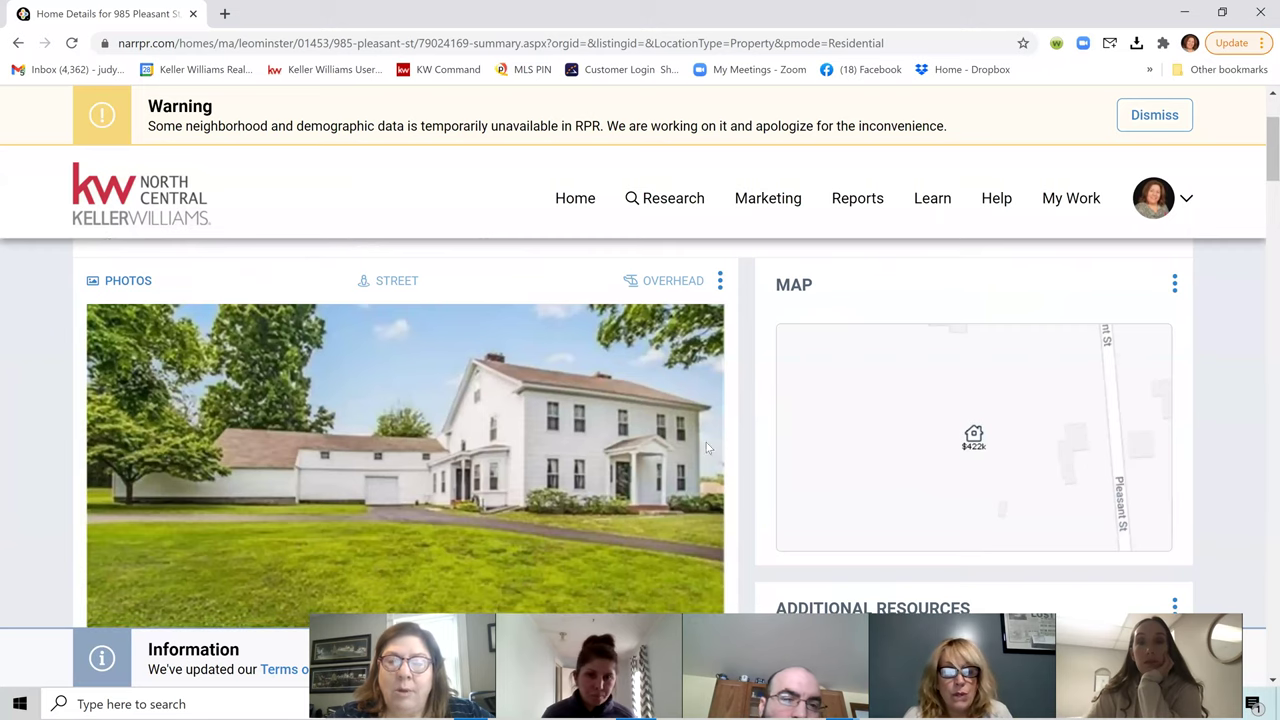
pyautogui.scroll(-1, 560, 453)
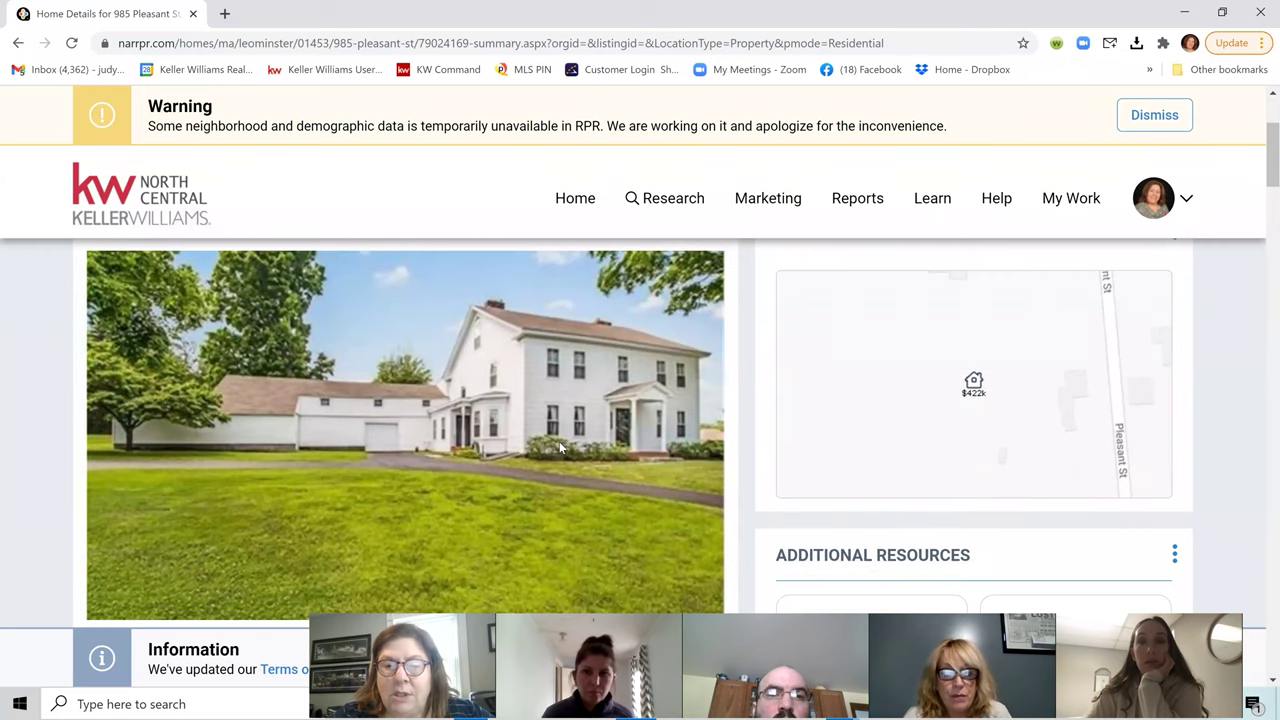
pyautogui.scroll(-1, 520, 454)
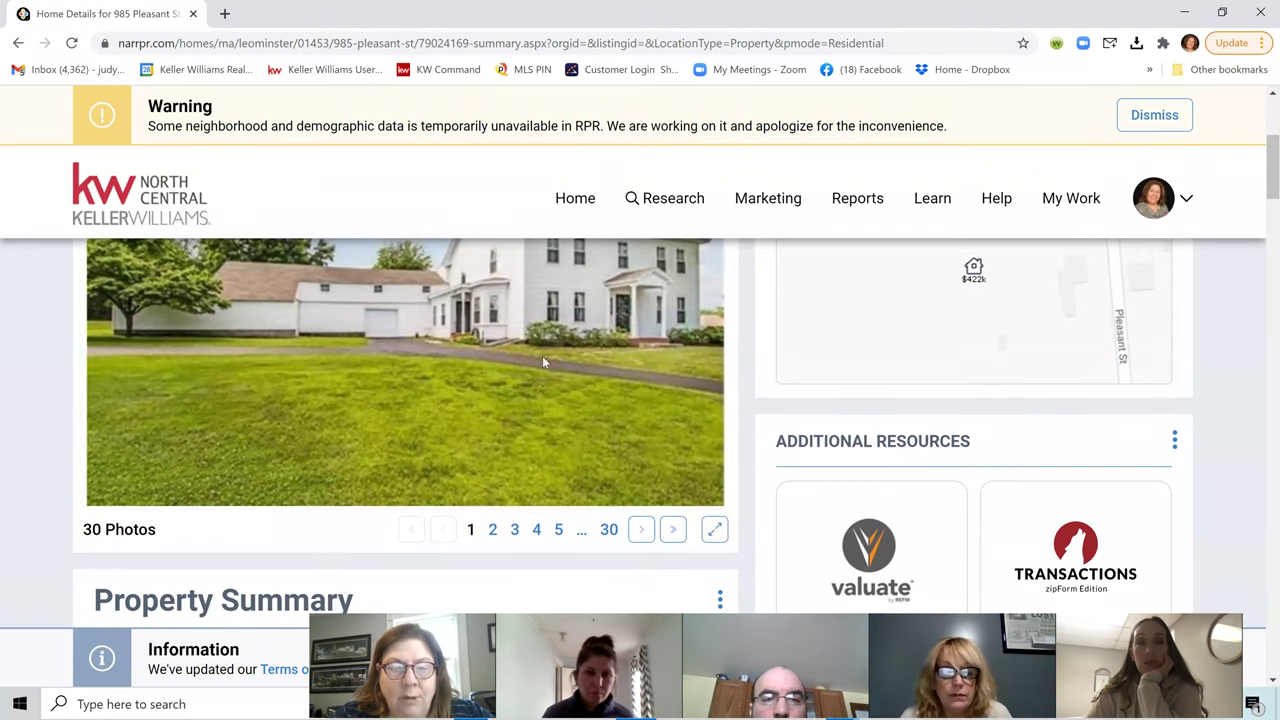
pyautogui.scroll(1, 542, 360)
pyautogui.scroll(-3, 533, 404)
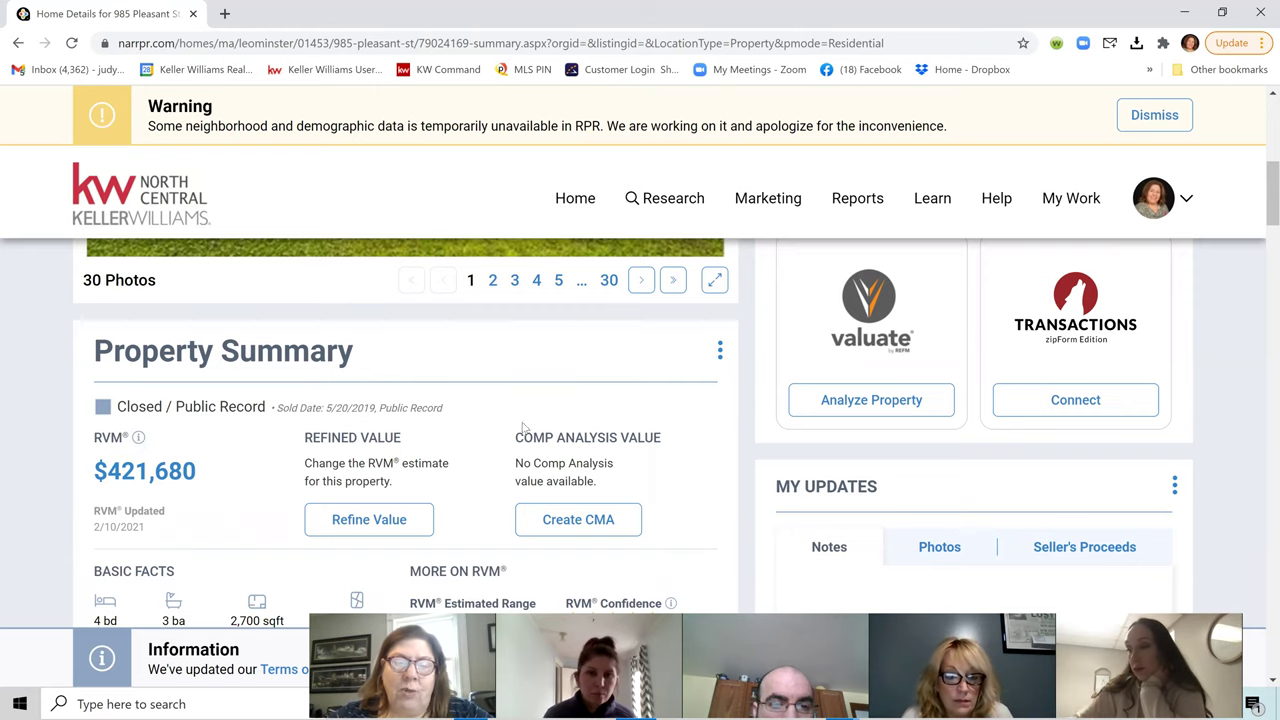
pyautogui.scroll(-2, 522, 428)
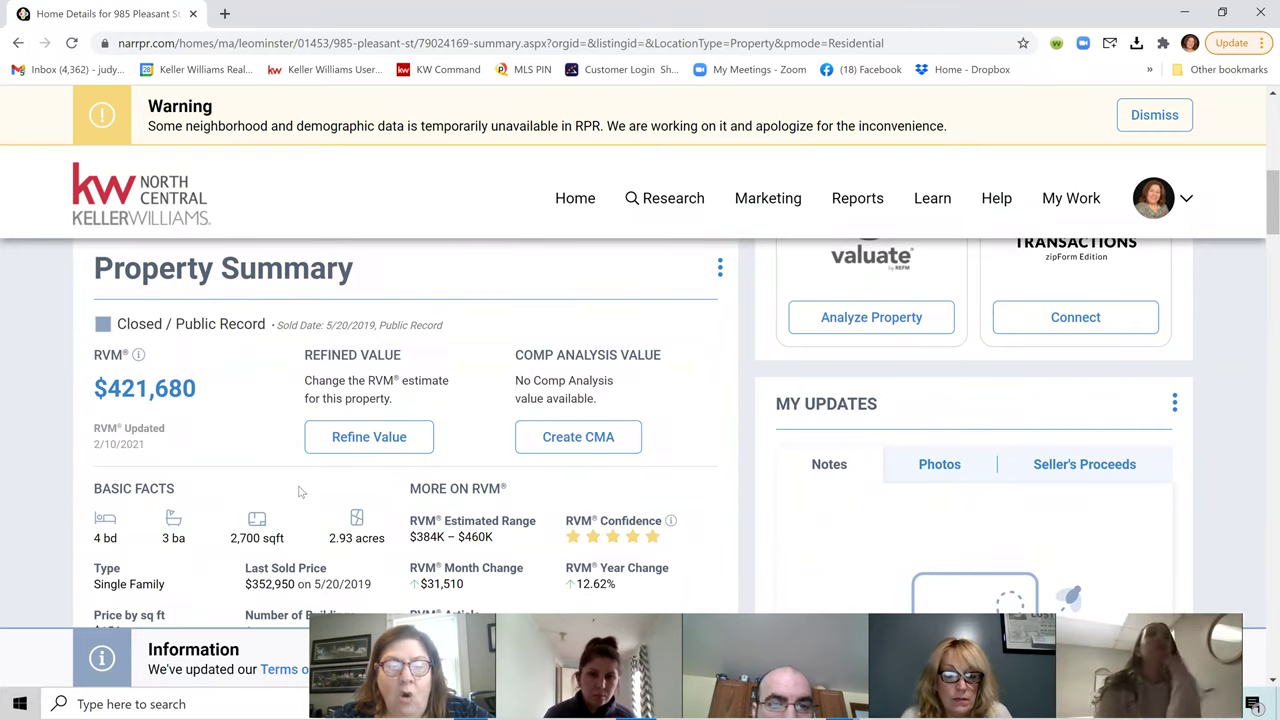
pyautogui.scroll(-3, 300, 486)
pyautogui.scroll(-3, 488, 390)
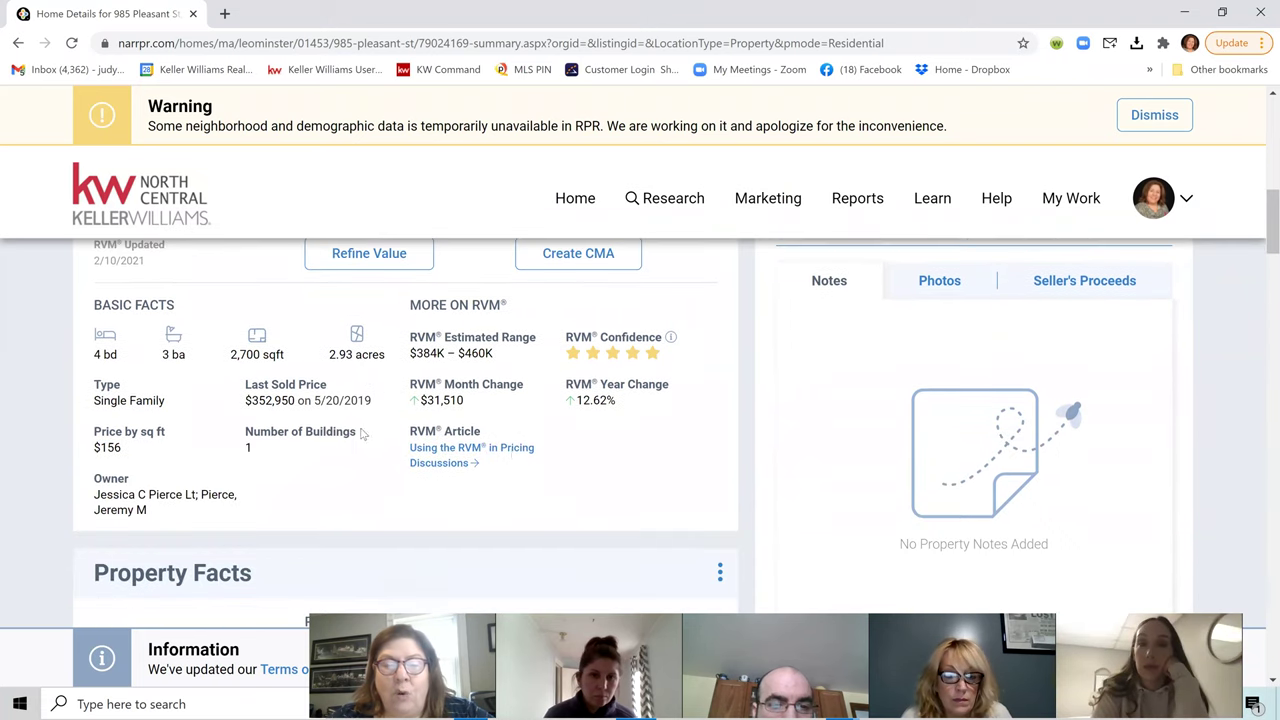
pyautogui.scroll(3, 589, 397)
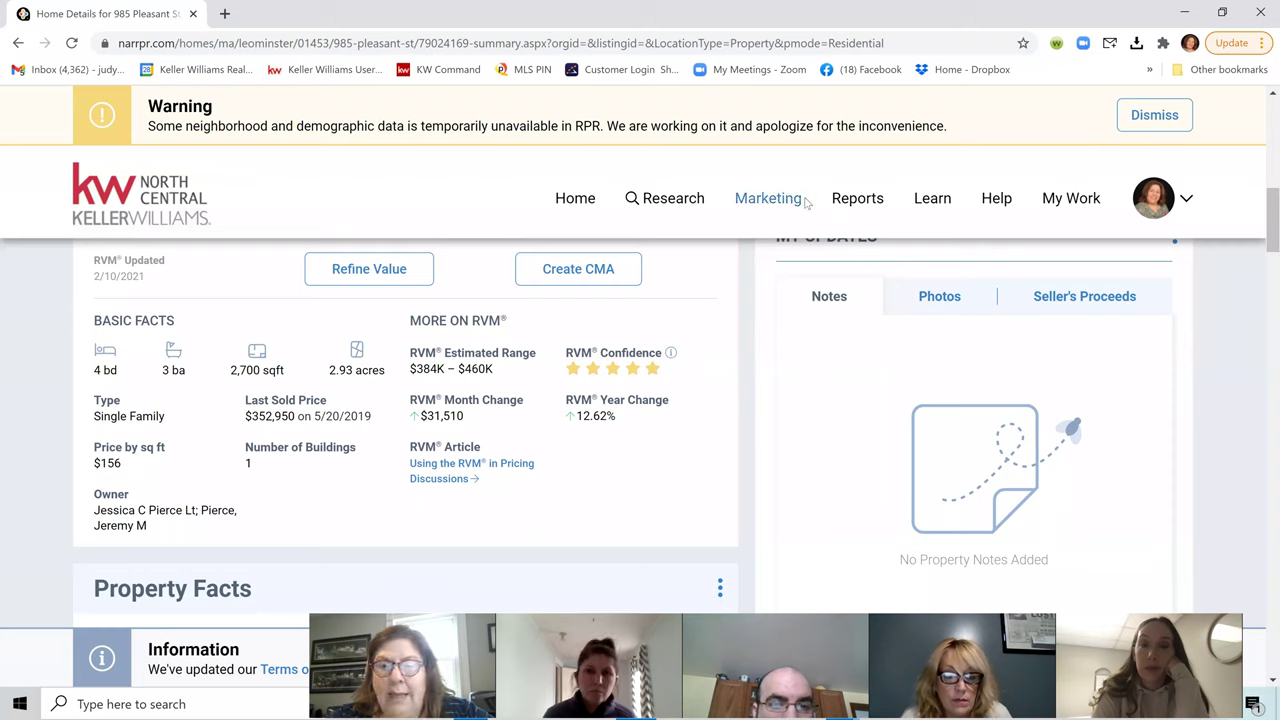
pyautogui.click(855, 205)
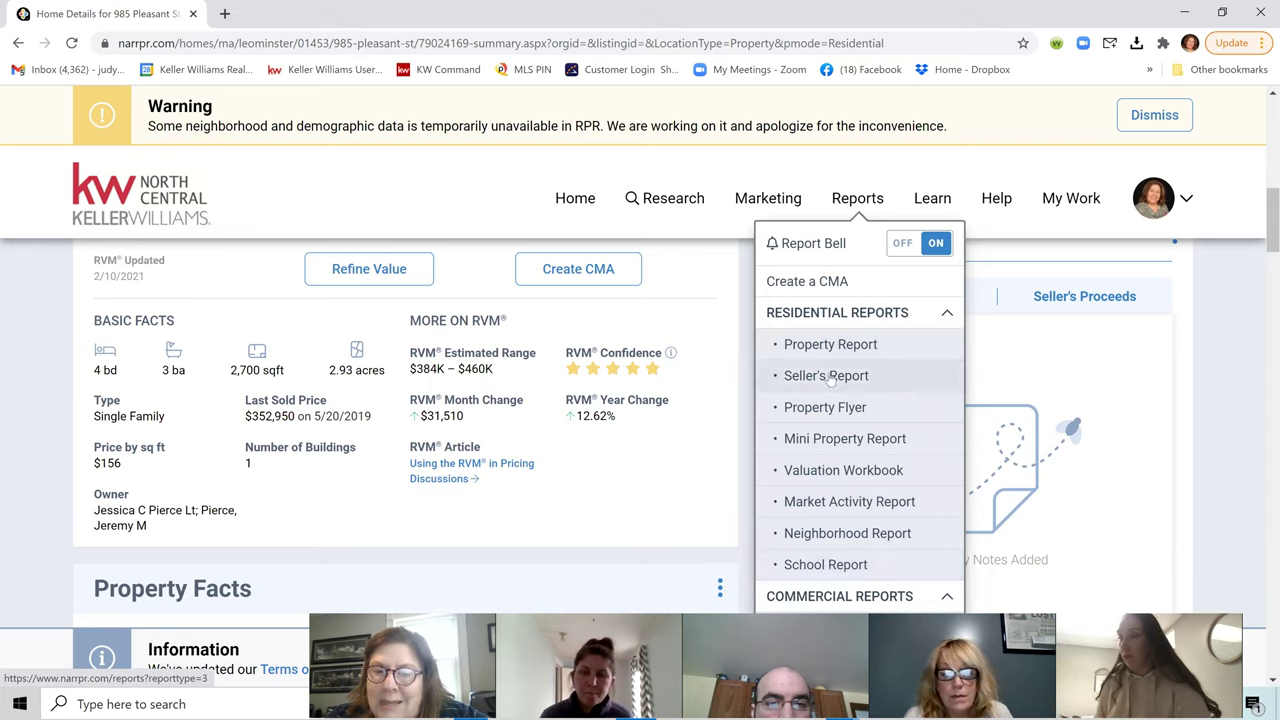
# Step: Select the Seller's Report (approx. 81 pgs) and open its View Sample preview
pyautogui.click(826, 376)
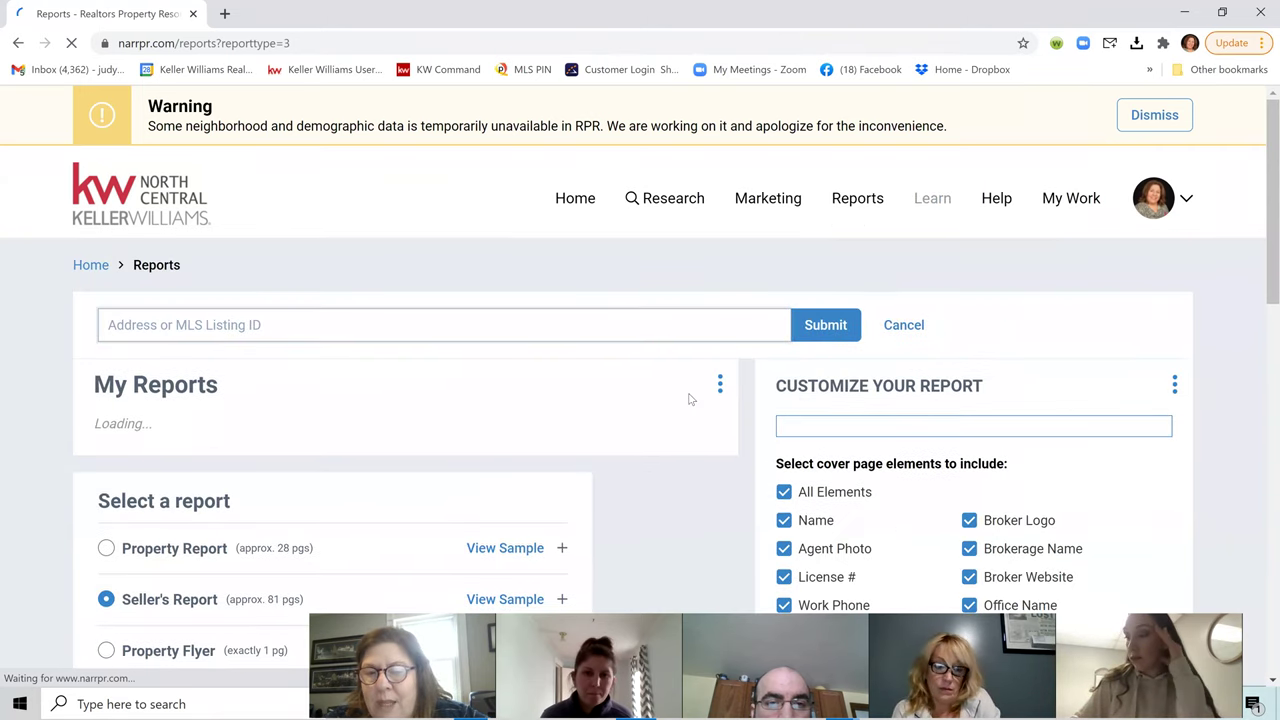
pyautogui.scroll(-3, 766, 400)
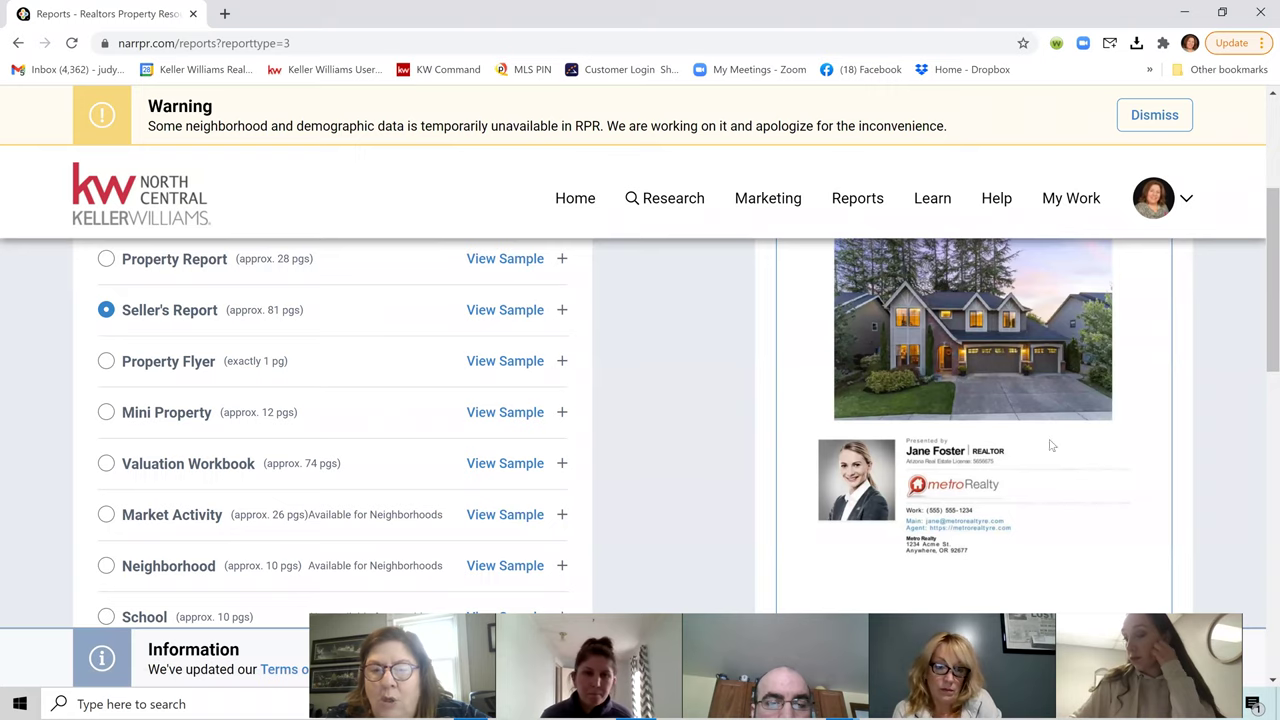
pyautogui.click(503, 310)
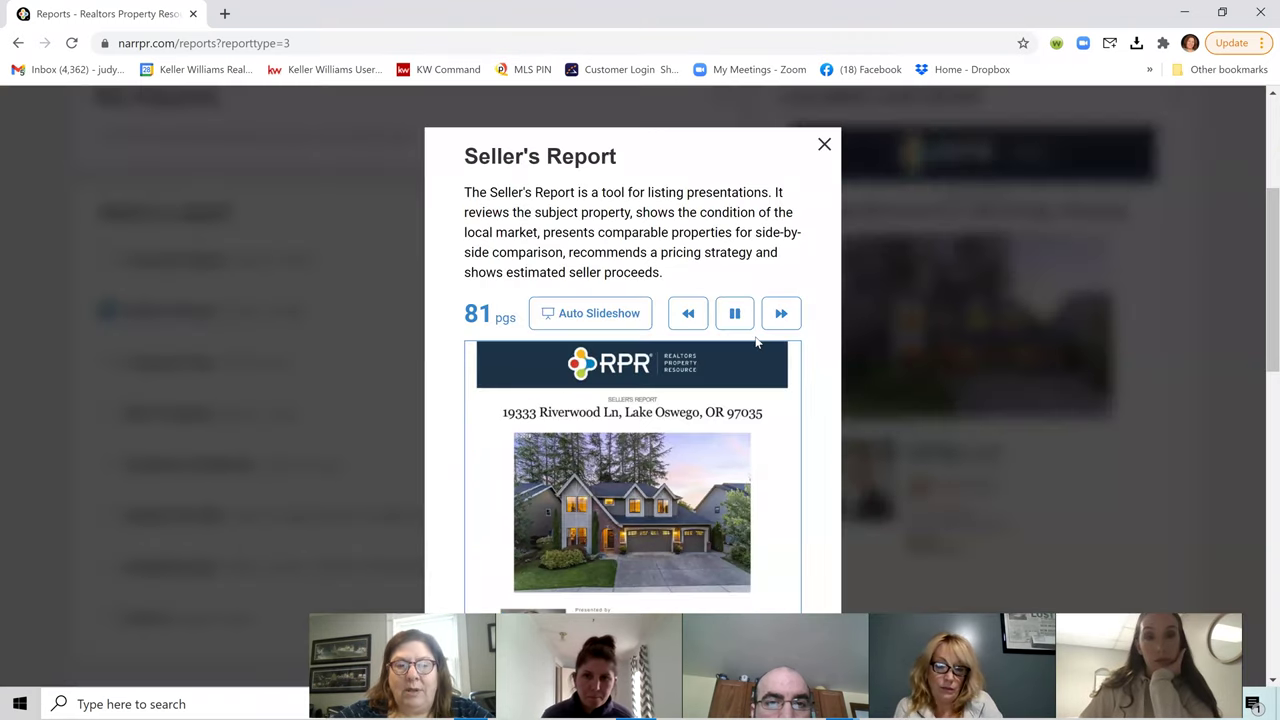
# Step: Pause and resume the Seller's Report sample slideshow
pyautogui.scroll(-3, 786, 457)
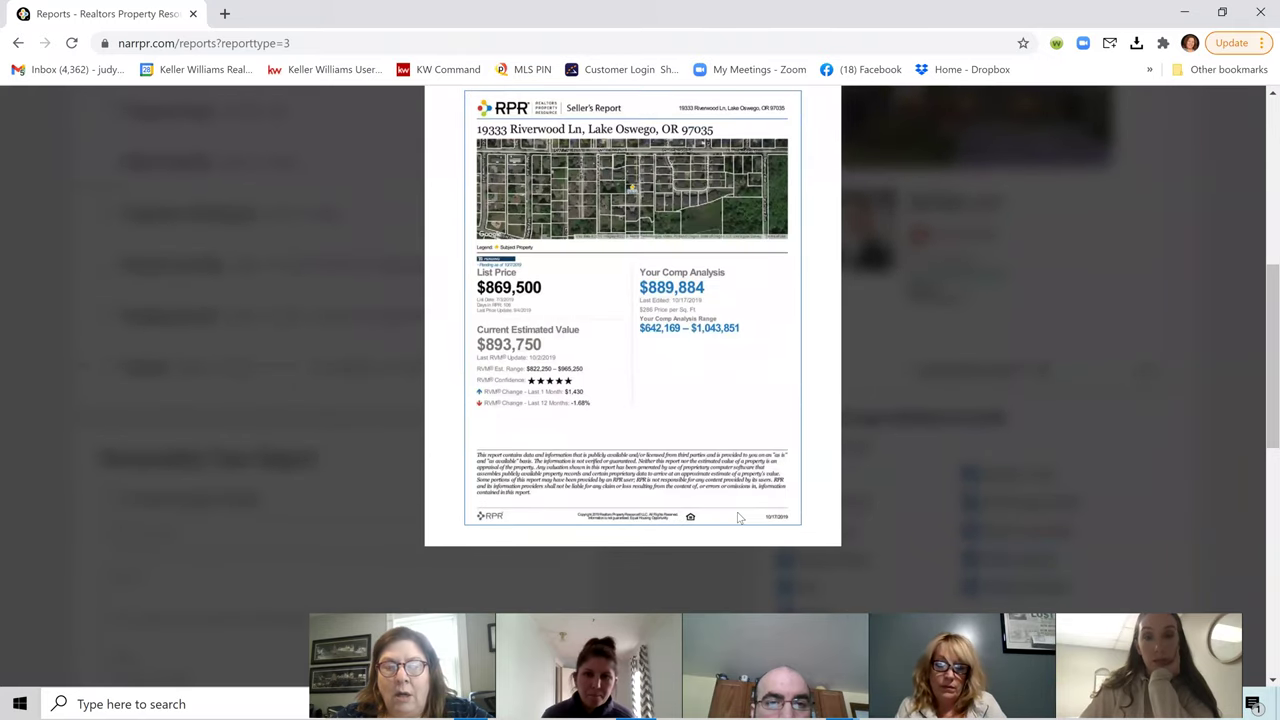
pyautogui.scroll(1, 711, 400)
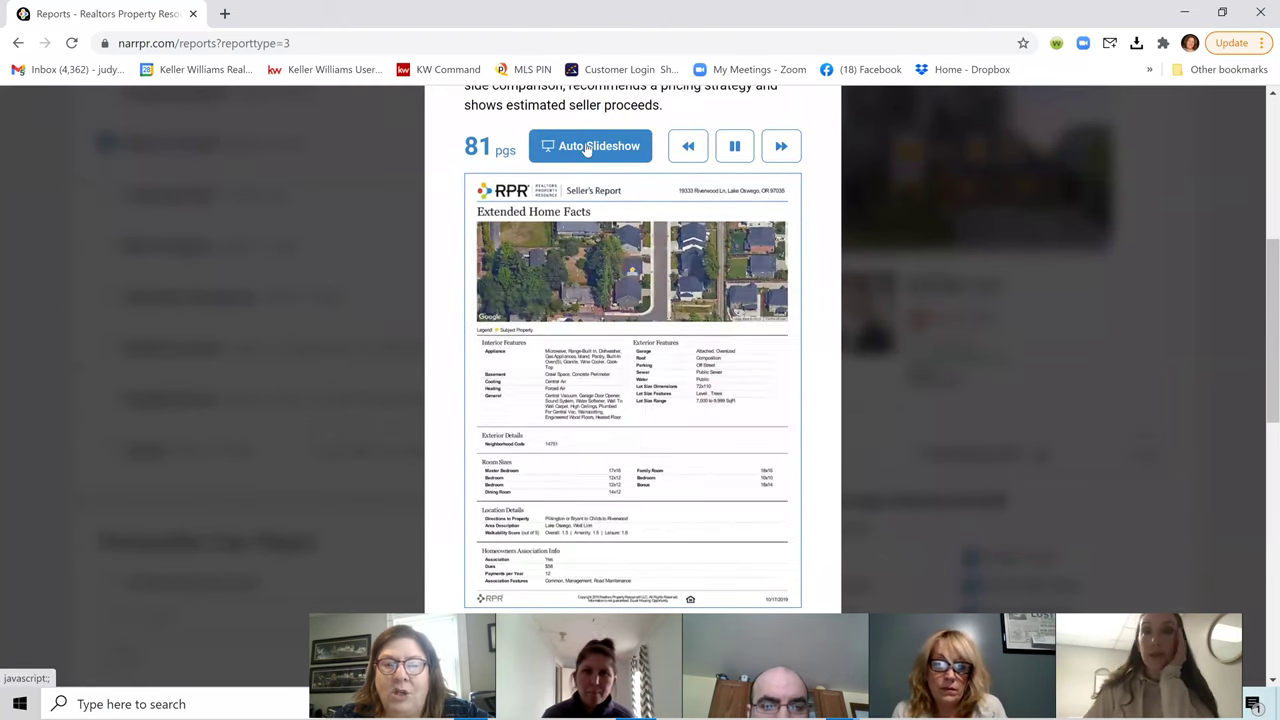
pyautogui.click(780, 146)
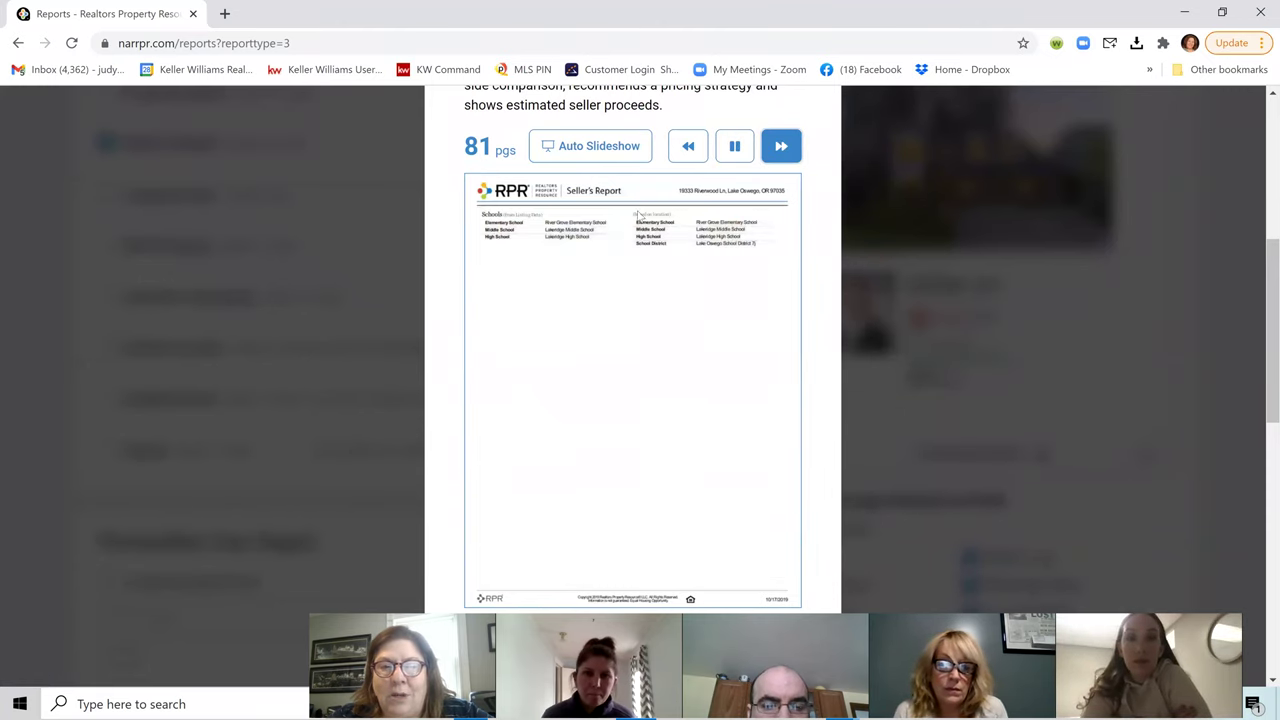
pyautogui.click(734, 146)
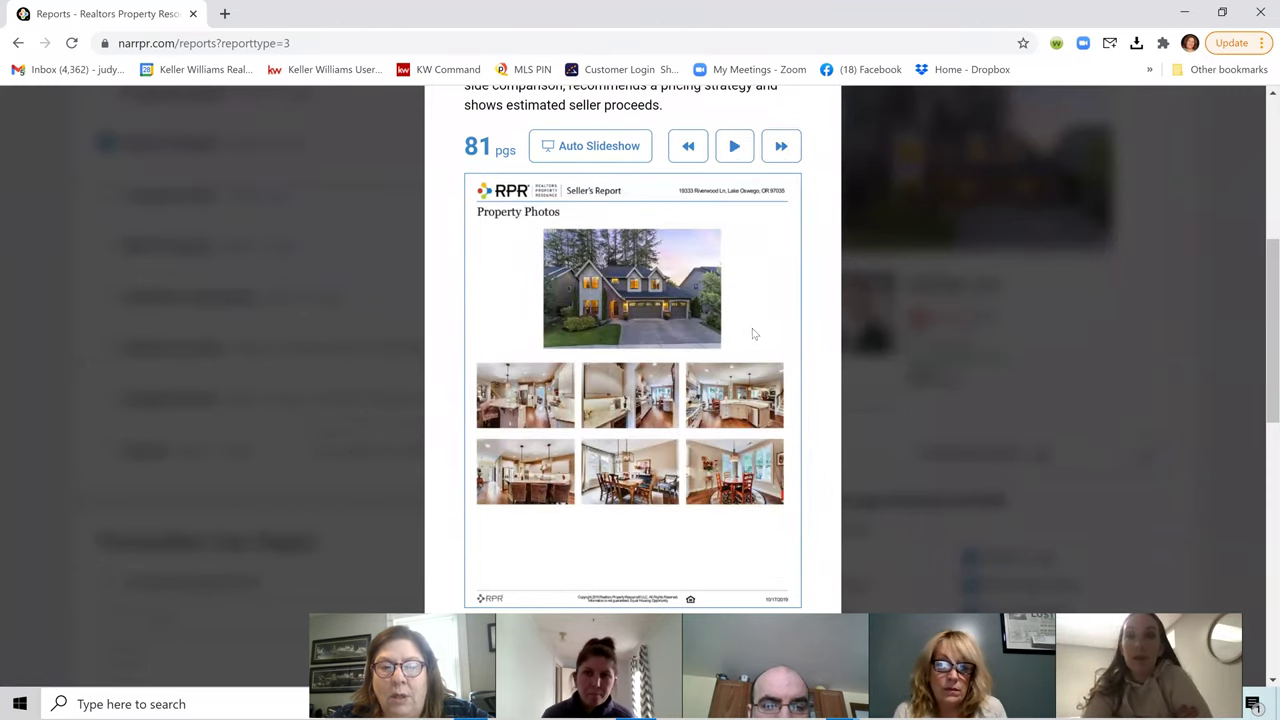
pyautogui.scroll(-4, 735, 355)
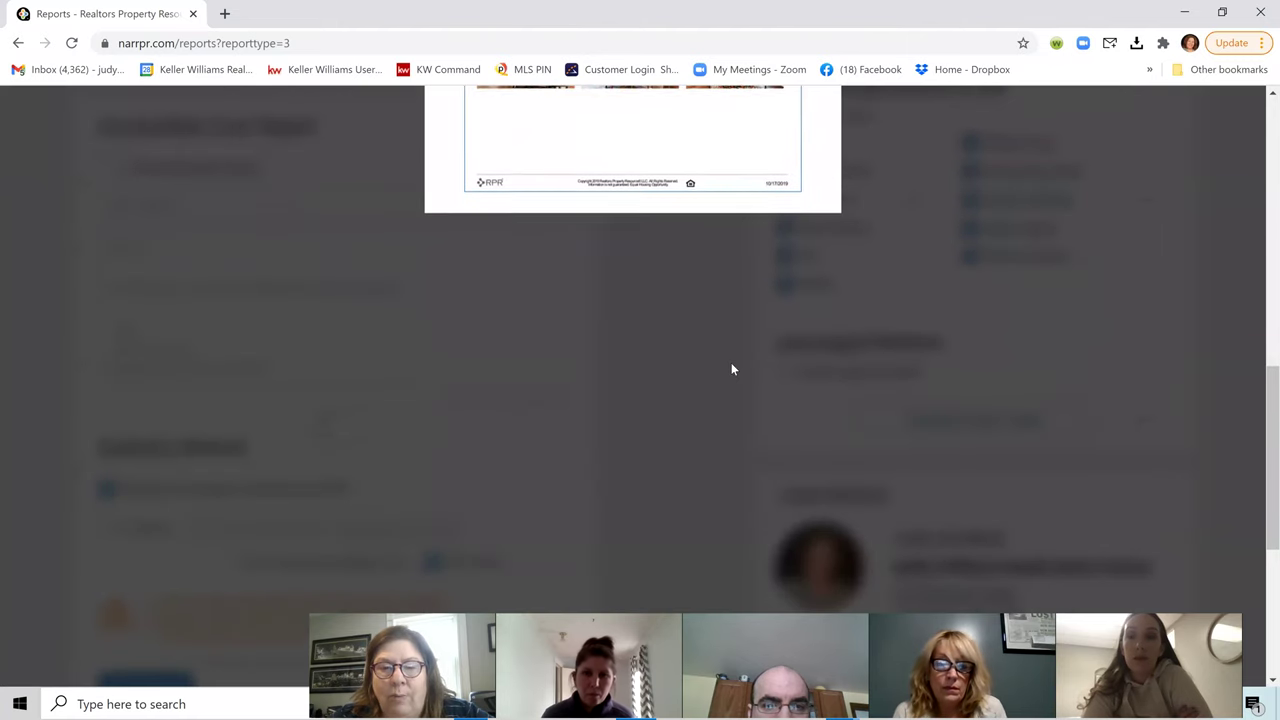
pyautogui.scroll(6, 731, 365)
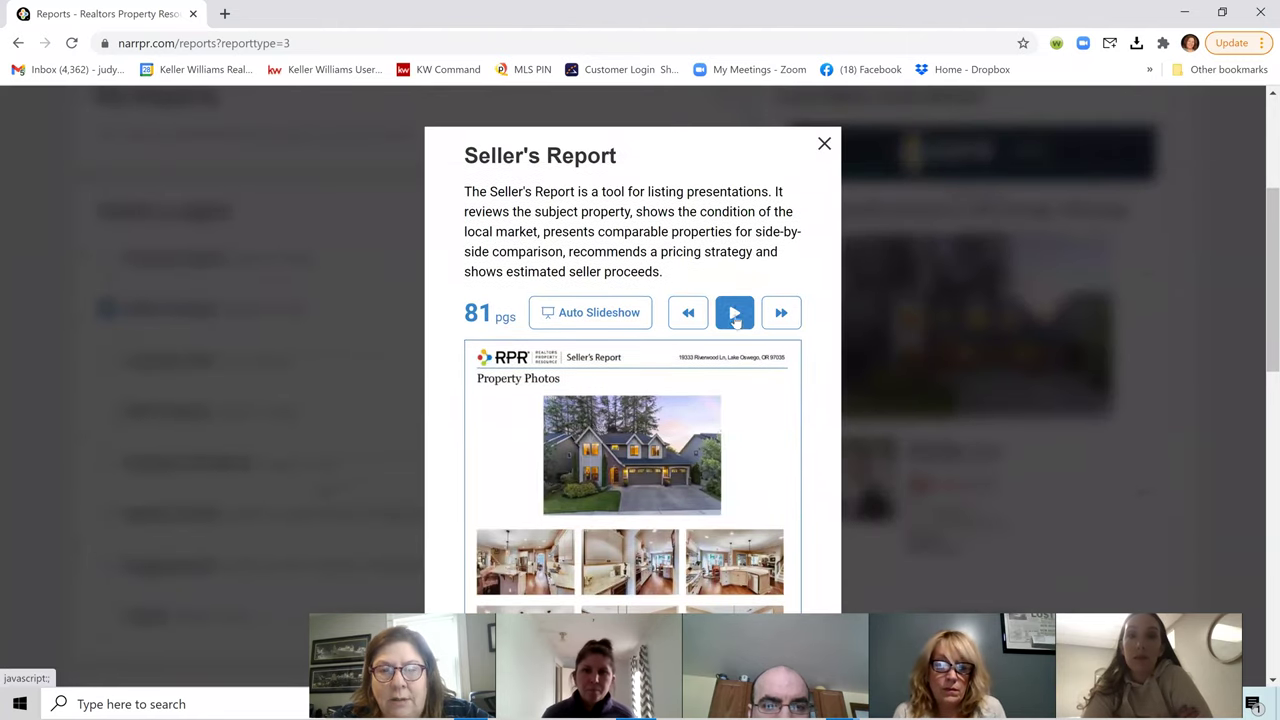
pyautogui.click(738, 316)
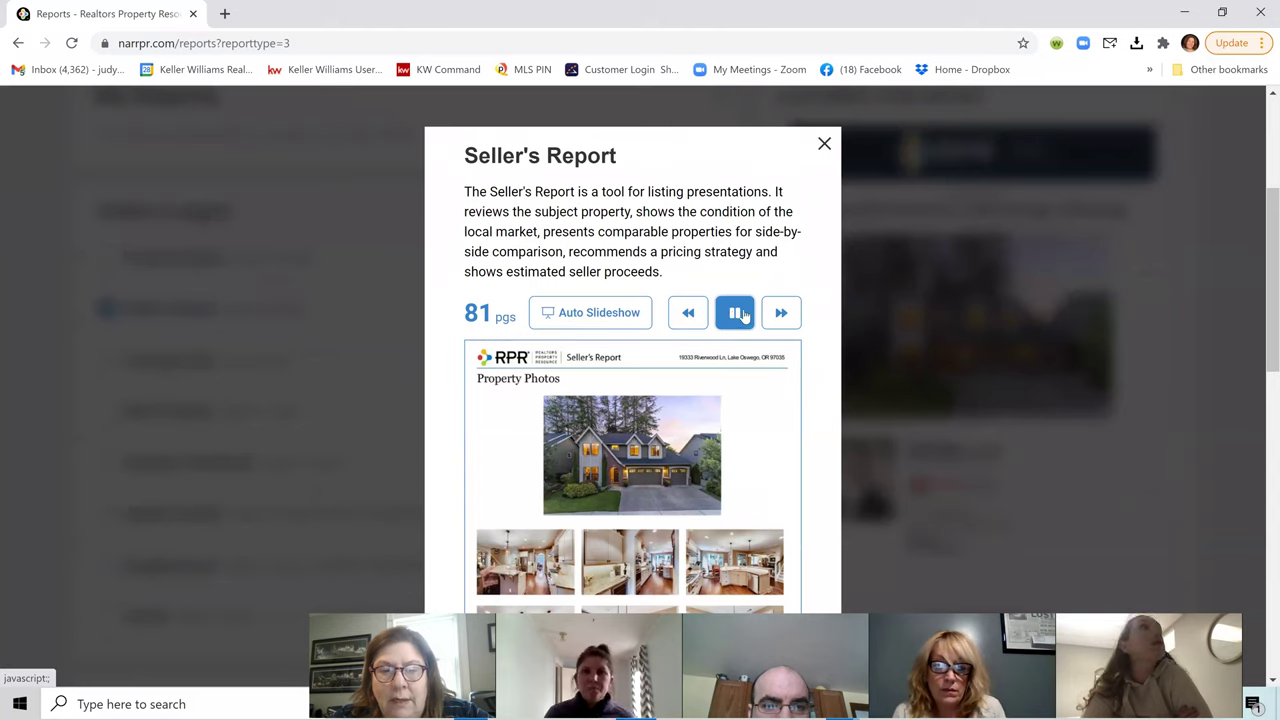
# Step: Page ahead through the sample to Property History and sales history, then close it
pyautogui.click(786, 315)
pyautogui.click(788, 316)
pyautogui.click(788, 316)
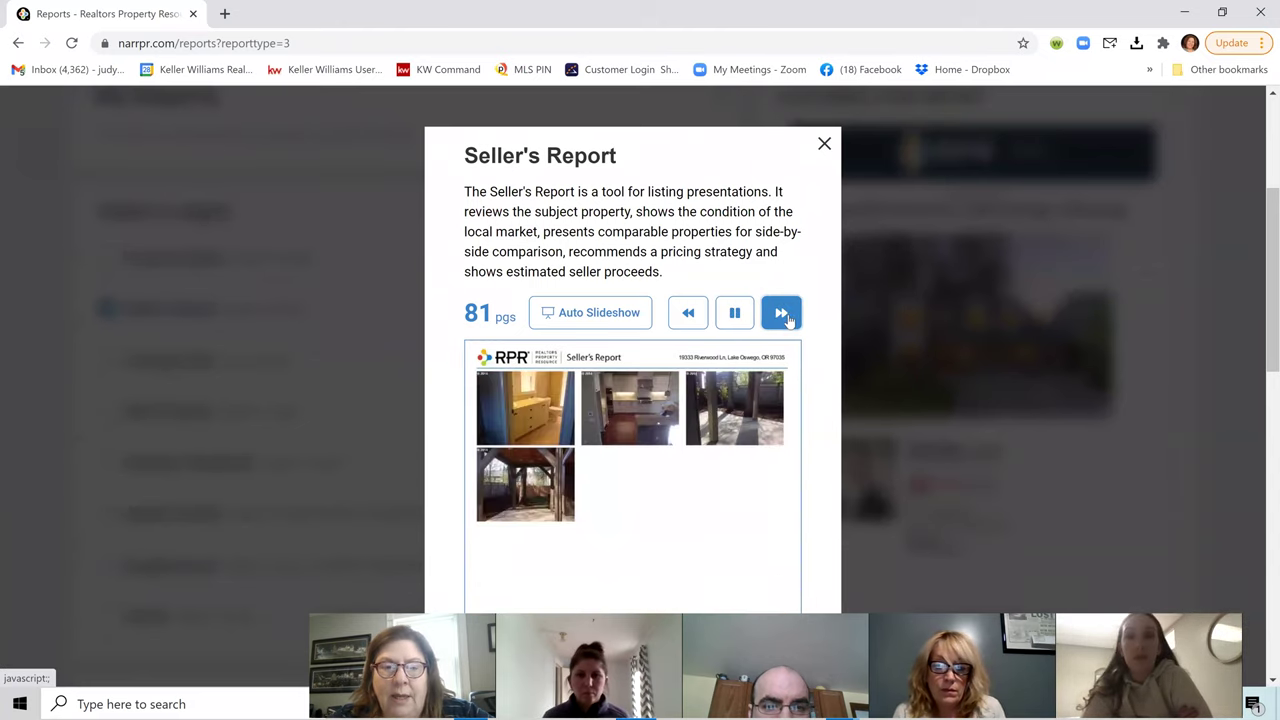
pyautogui.click(783, 316)
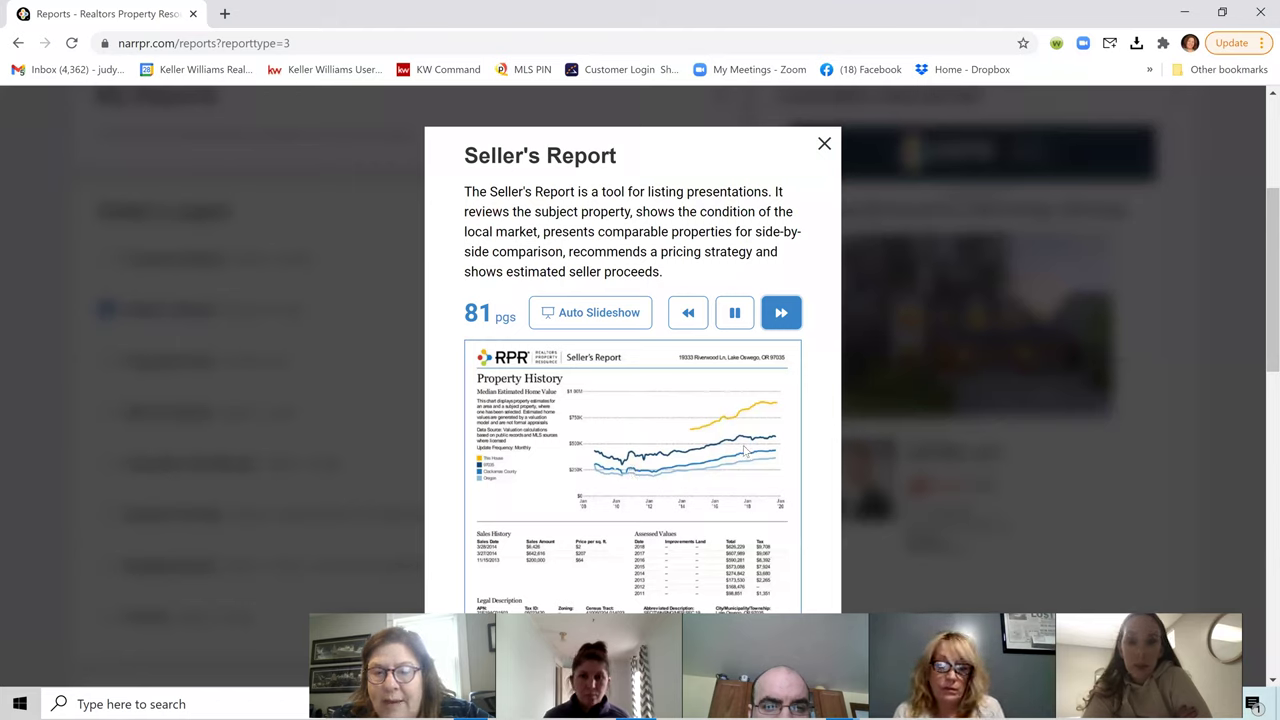
pyautogui.click(781, 312)
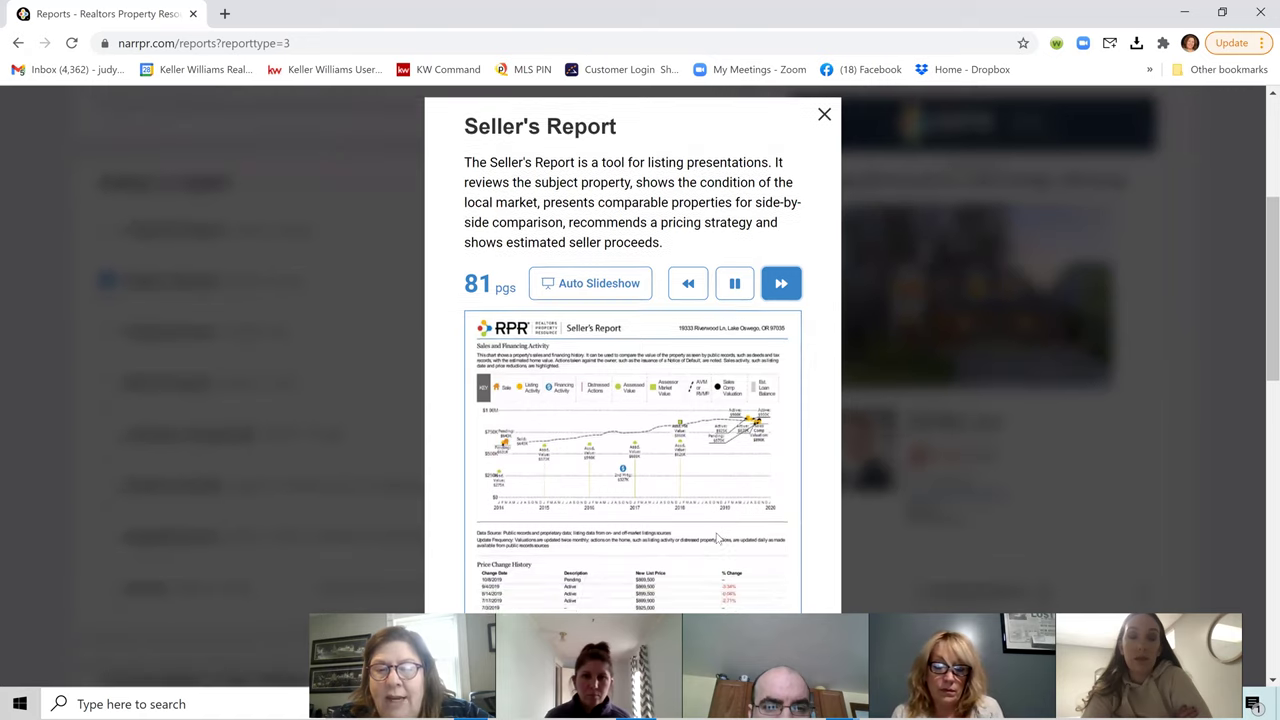
pyautogui.scroll(-1, 714, 540)
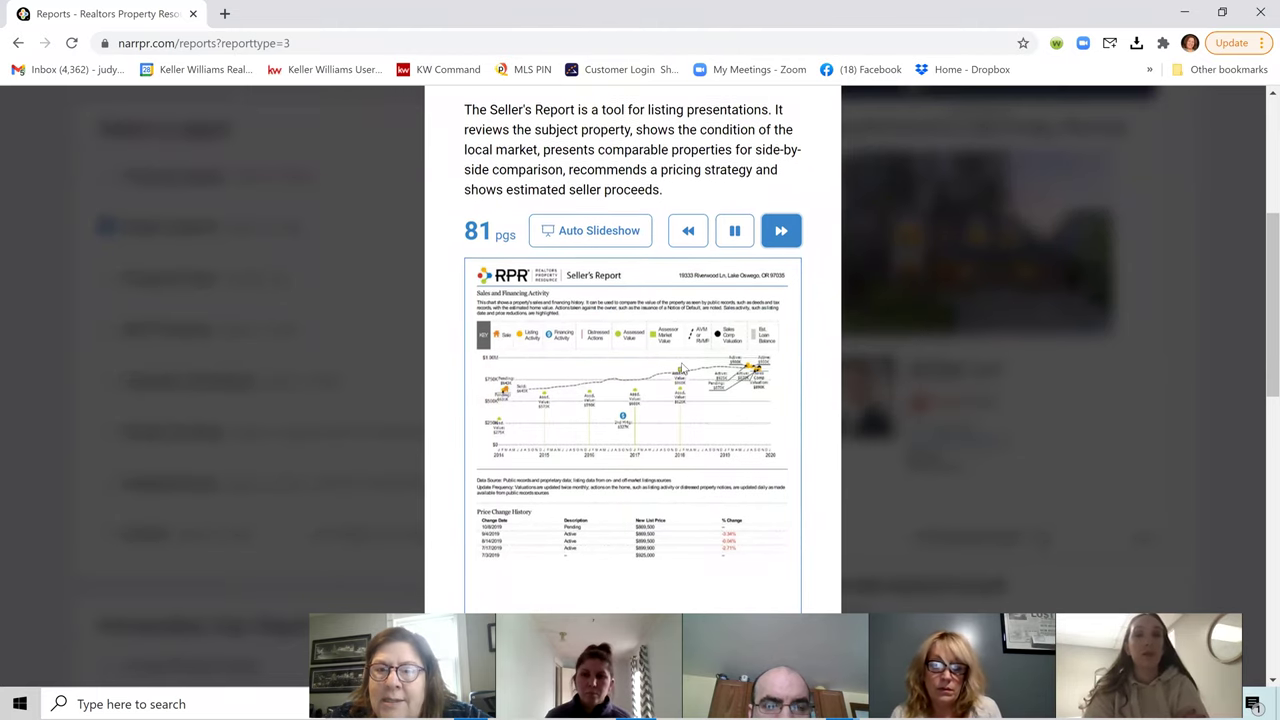
pyautogui.scroll(1, 680, 368)
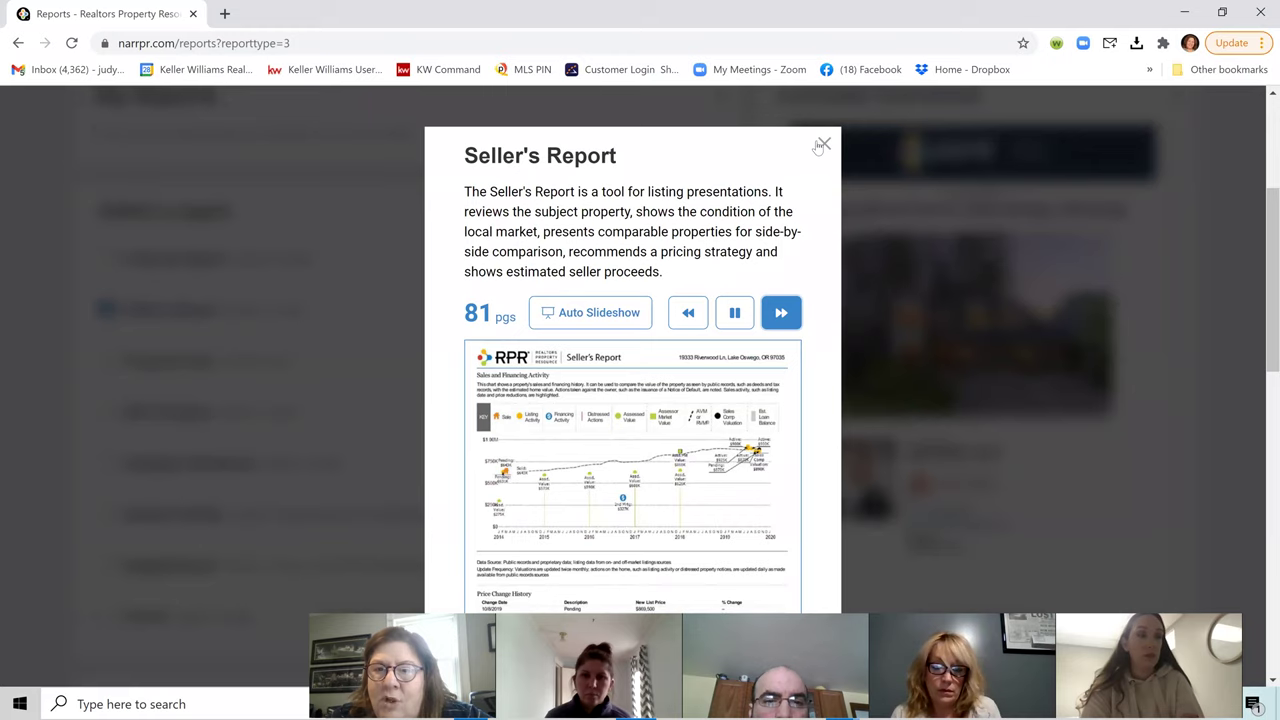
pyautogui.click(822, 144)
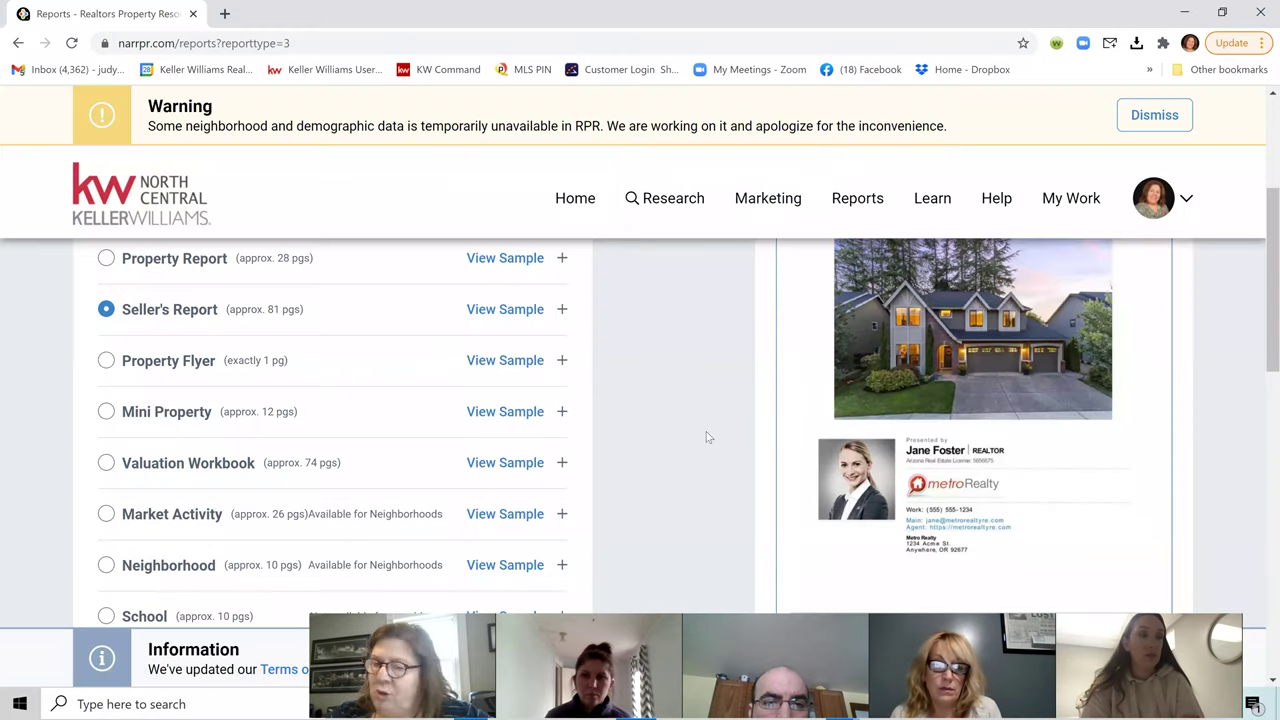
pyautogui.scroll(3, 704, 449)
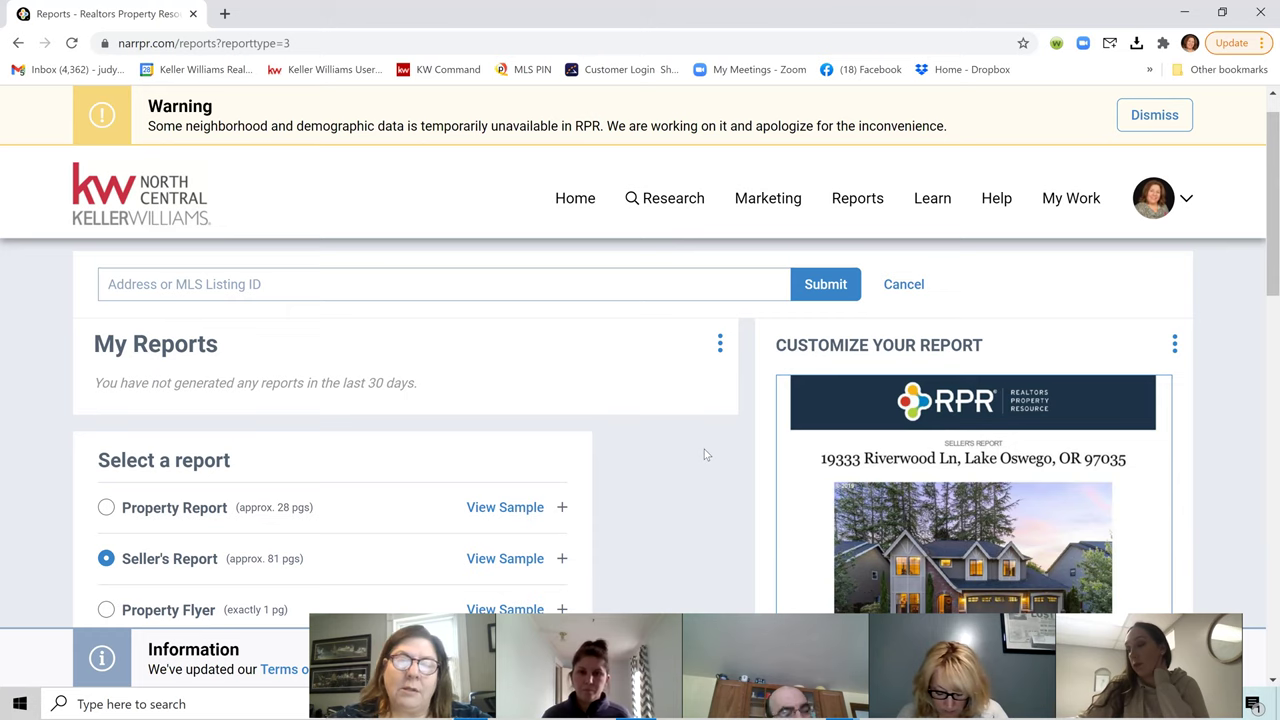
# Step: Leave the RPR Reports page and sign in to MLS PIN Pinergy with the saved credentials
pyautogui.scroll(-2, 440, 445)
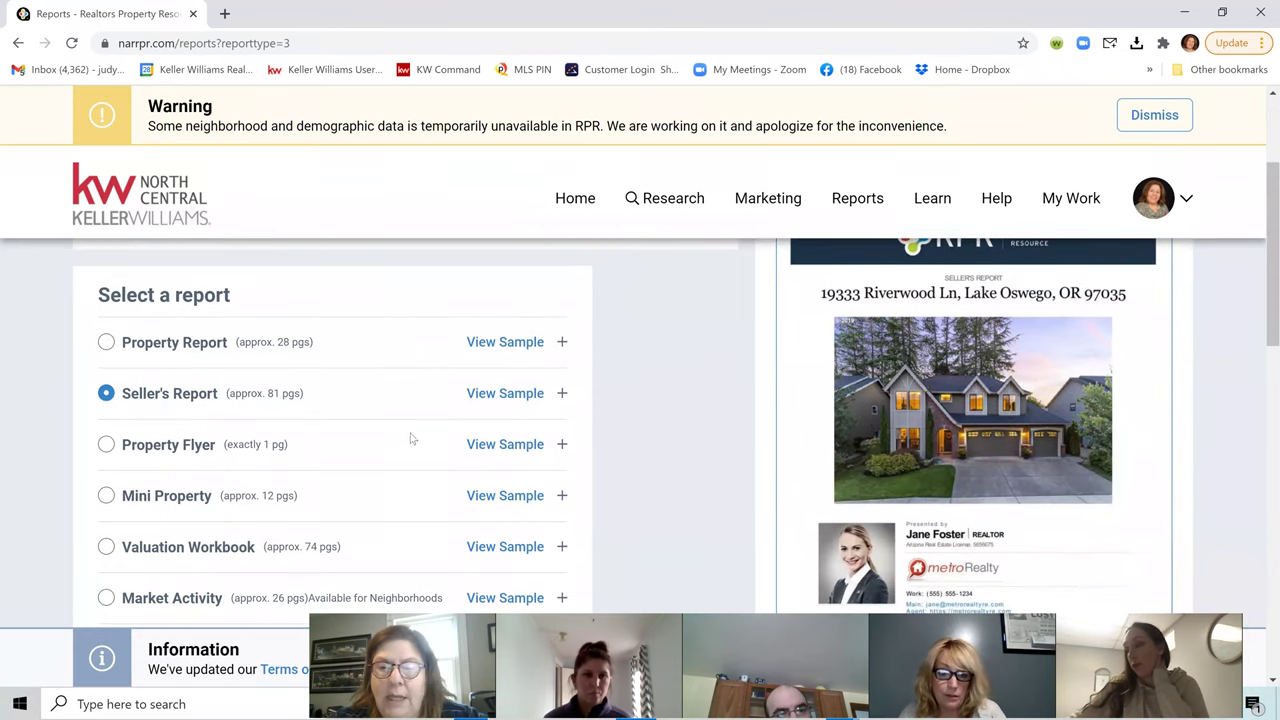
pyautogui.scroll(3, 768, 433)
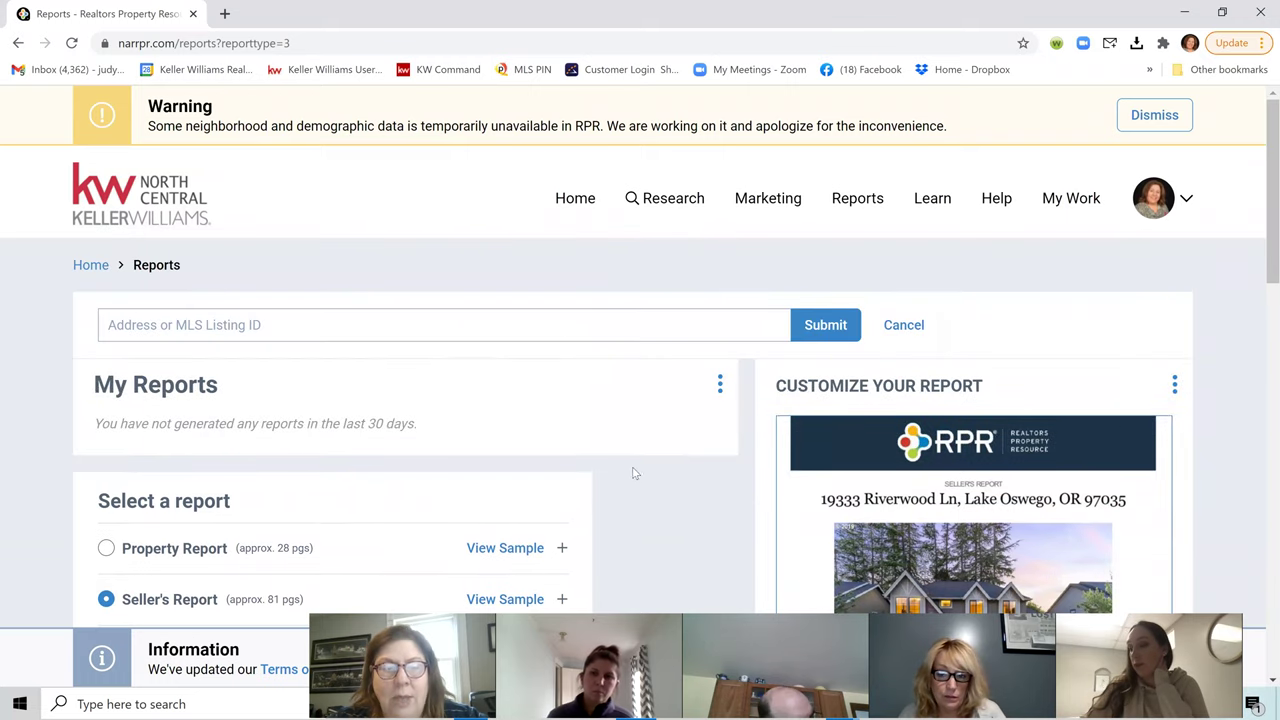
pyautogui.scroll(-4, 580, 478)
pyautogui.scroll(-8, 573, 481)
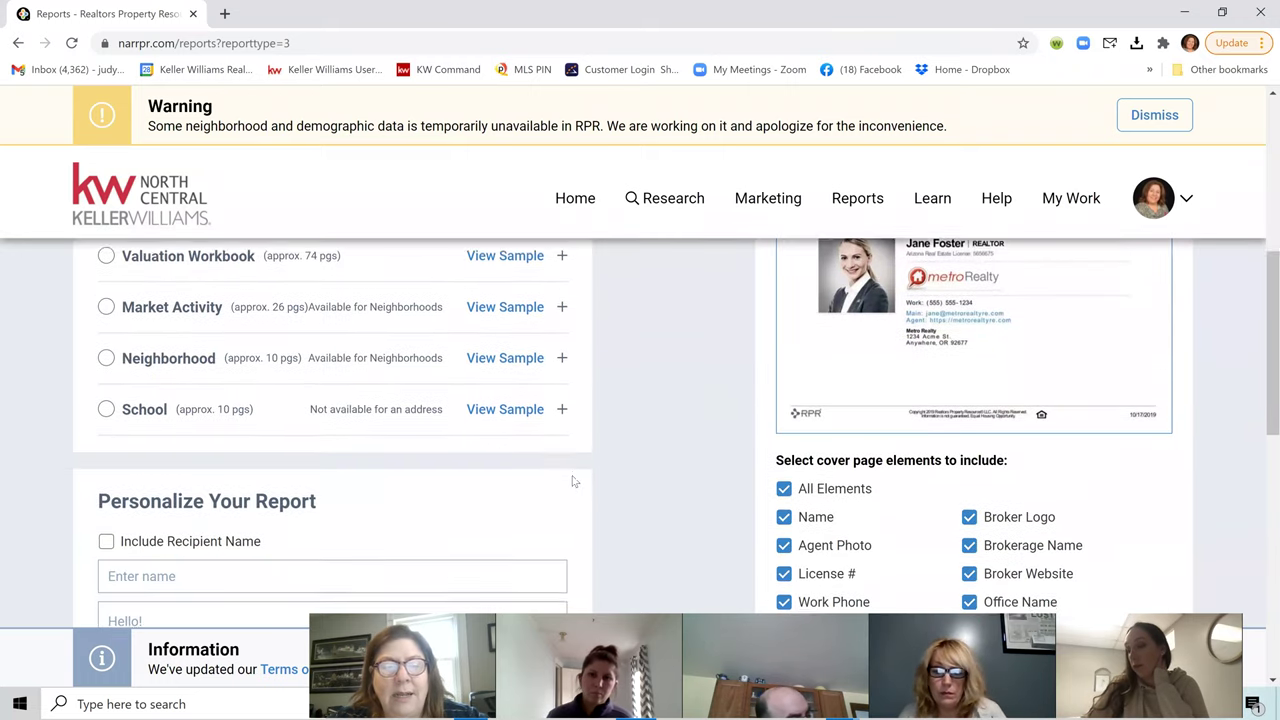
pyautogui.scroll(10, 573, 481)
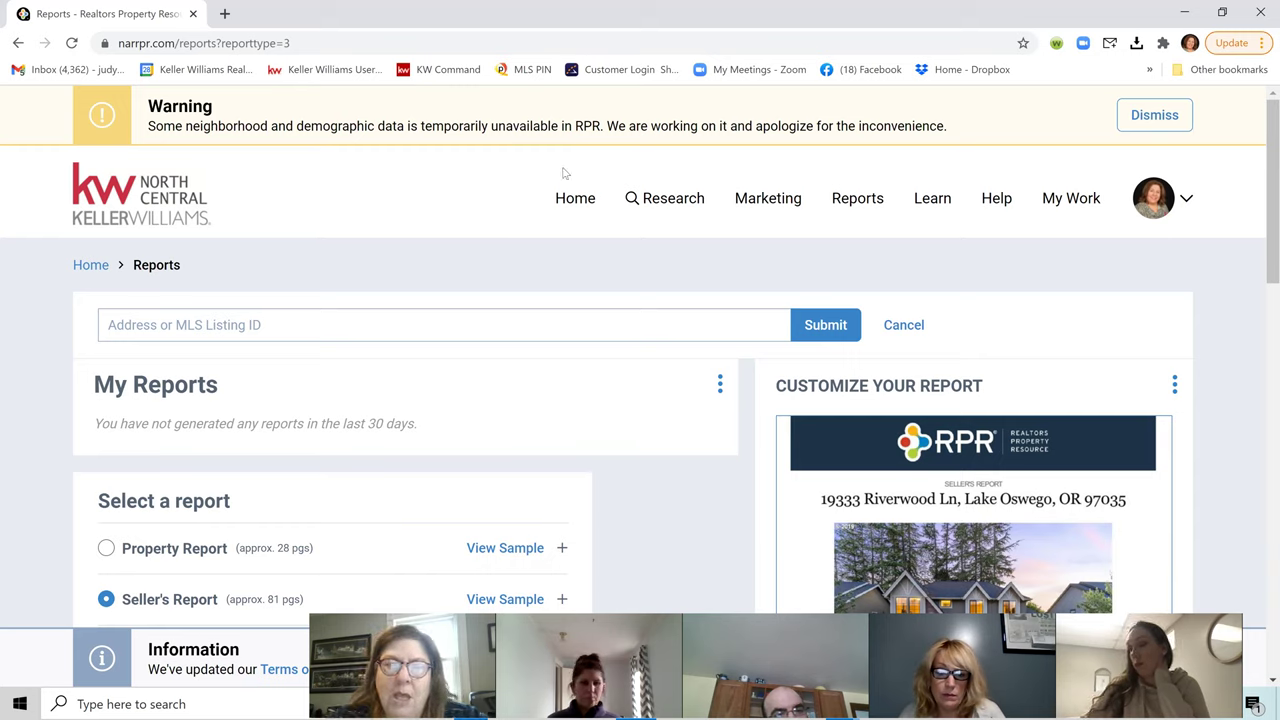
pyautogui.click(17, 43)
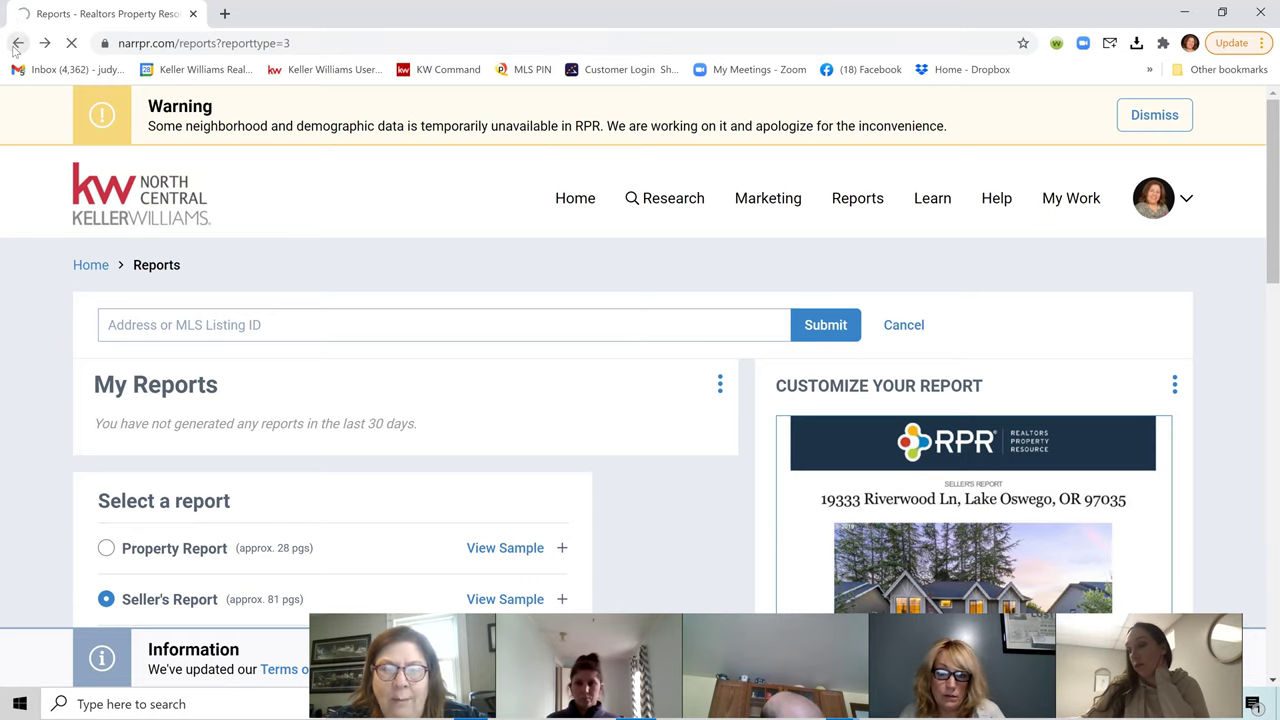
pyautogui.click(530, 69)
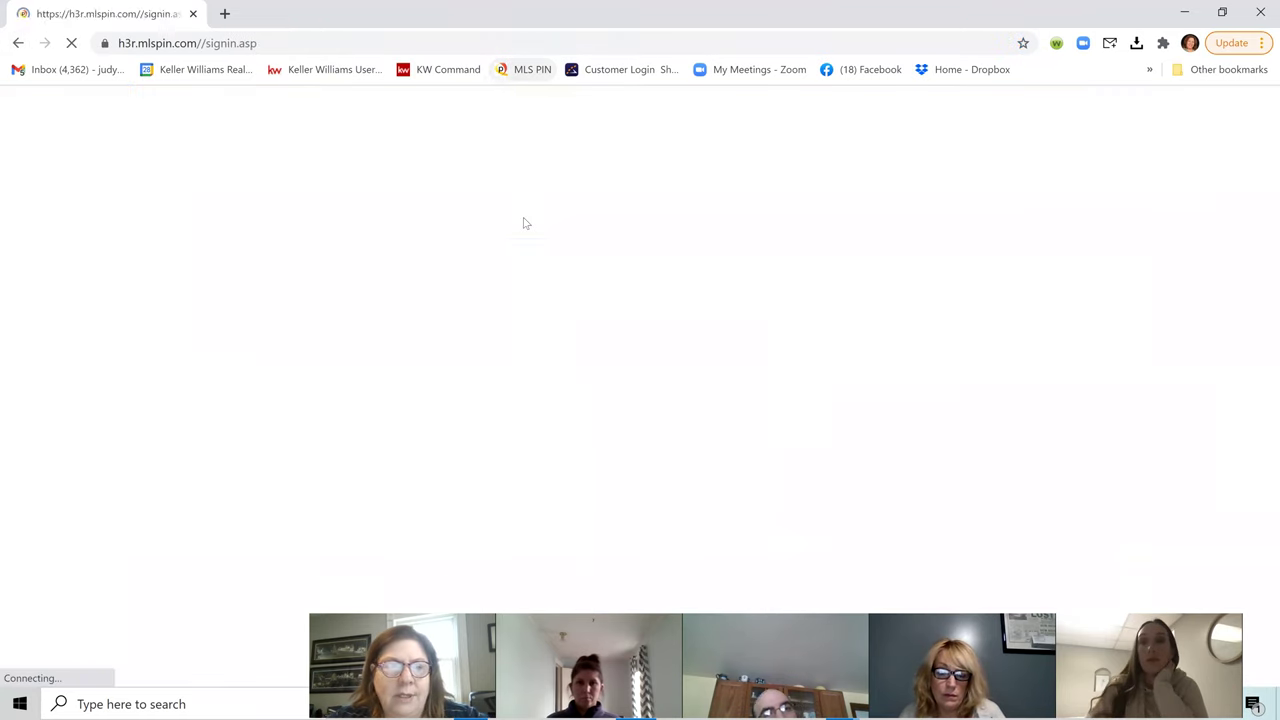
pyautogui.click(631, 480)
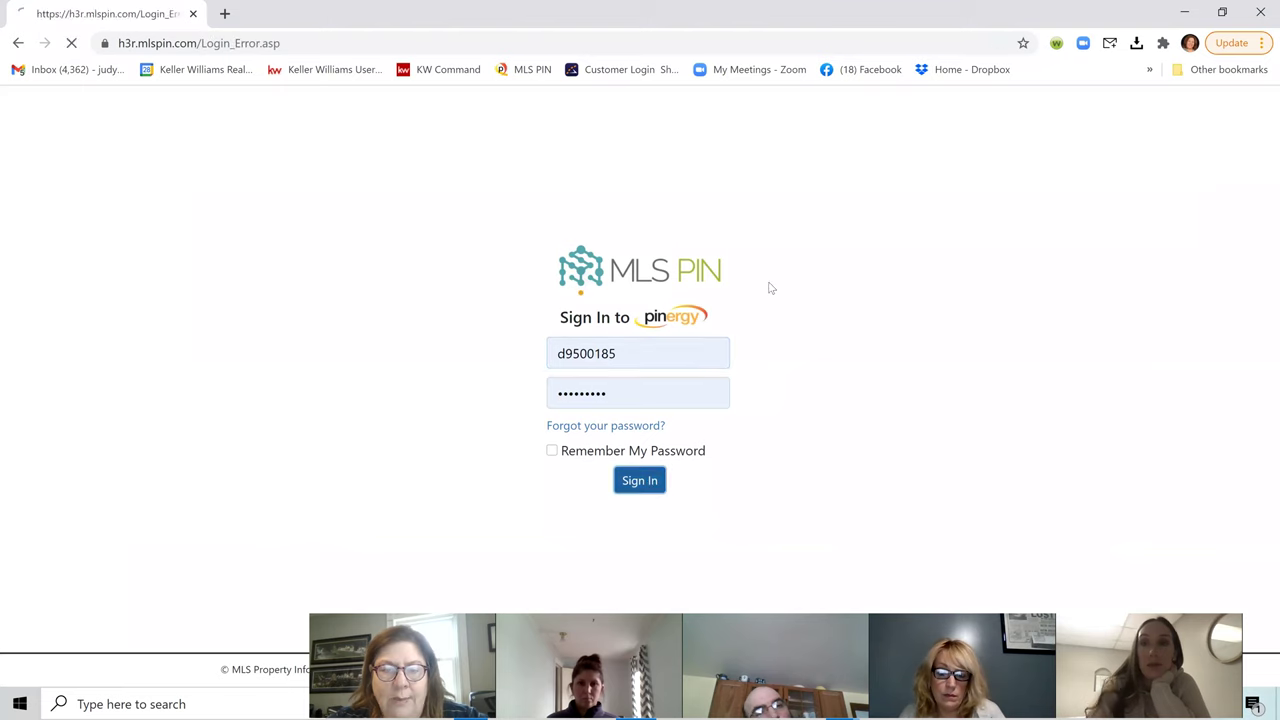
# Step: Continue past the Pinergy sign-in notice to the Search page, showing 2,751 active Single Family listings
pyautogui.click(638, 420)
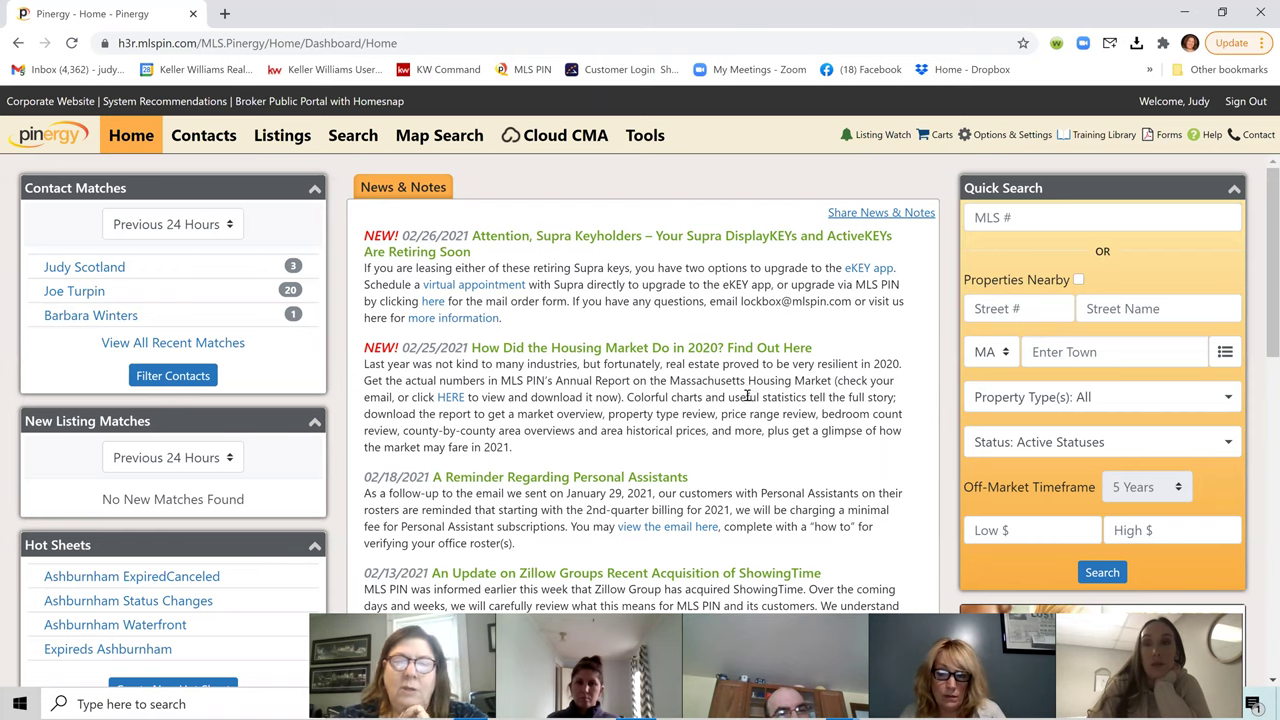
pyautogui.click(340, 135)
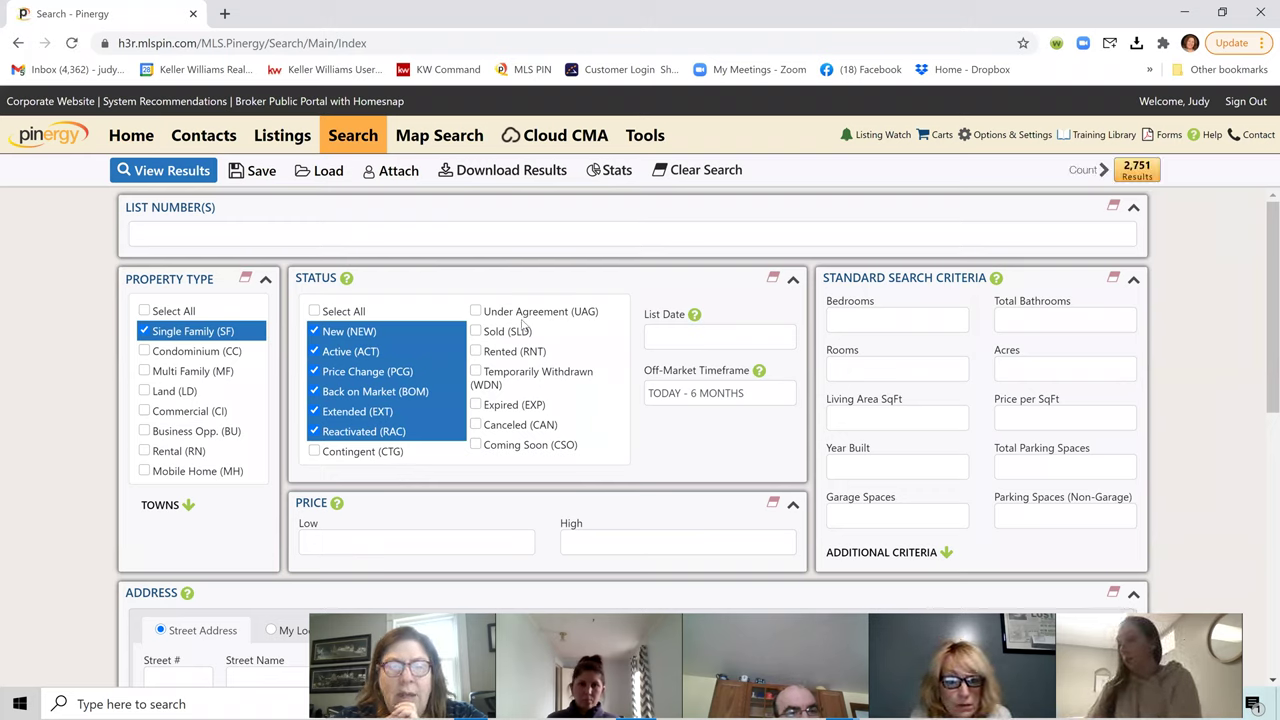
# Step: Add UAG, SLD, WDN, EXP, CAN, CSO and CTG statuses, raising the count to 43,789
pyautogui.click(476, 312)
pyautogui.click(476, 332)
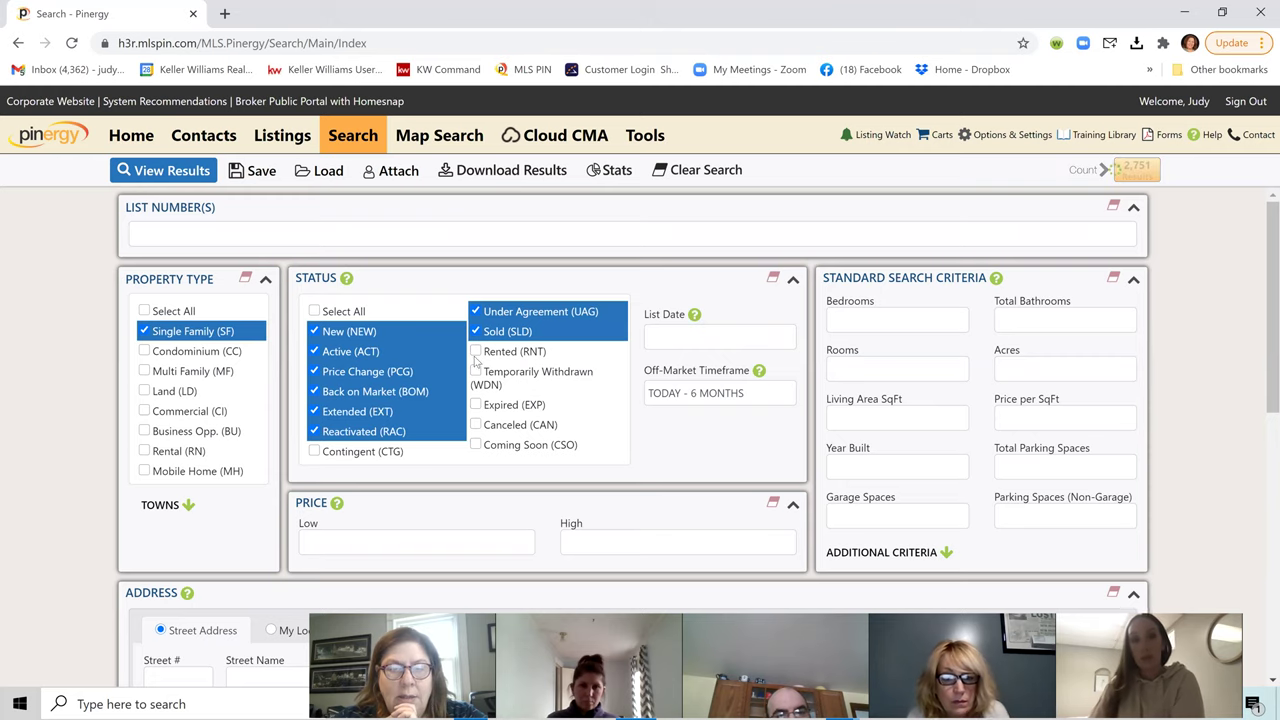
pyautogui.scroll(-1, 480, 343)
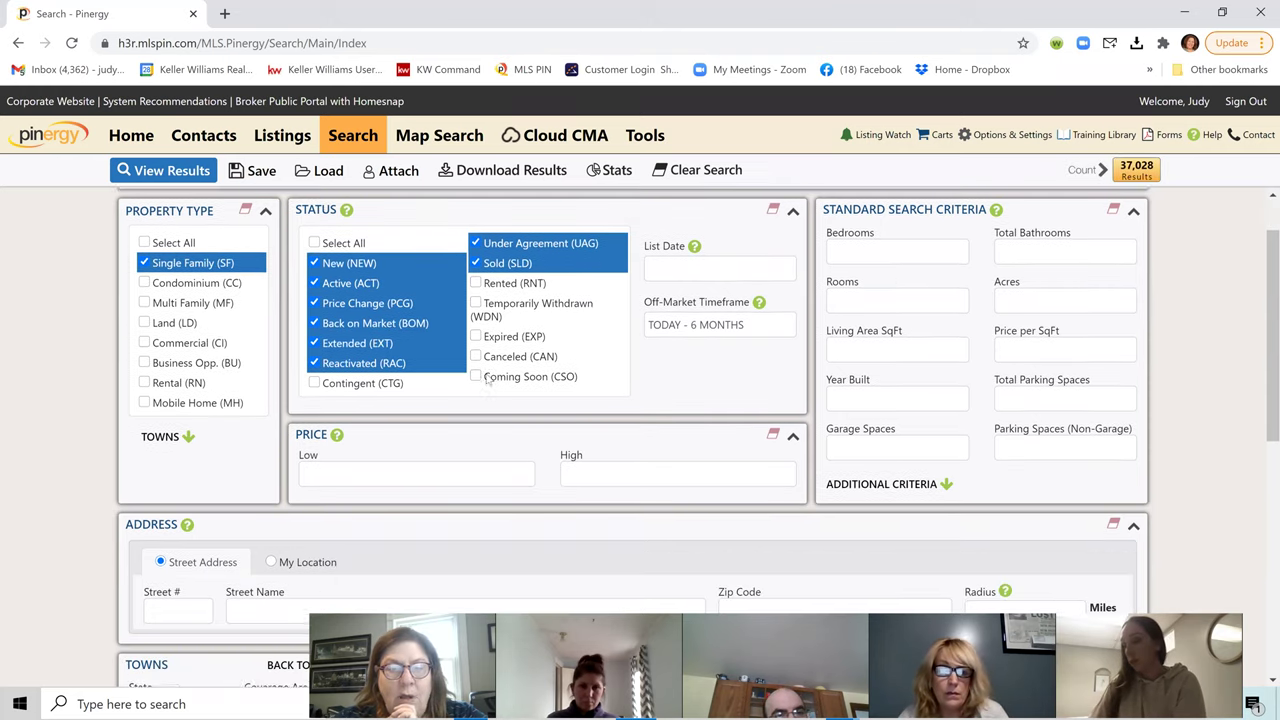
pyautogui.click(477, 290)
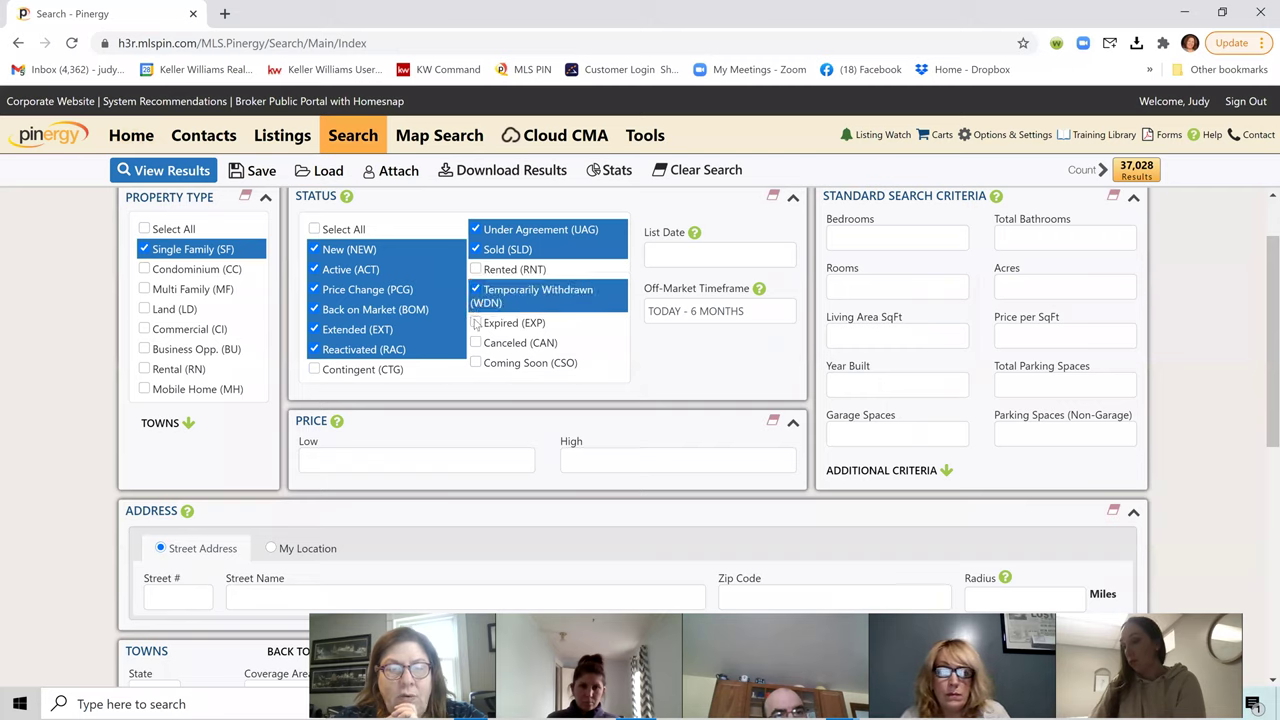
pyautogui.click(476, 322)
pyautogui.click(477, 344)
pyautogui.click(478, 363)
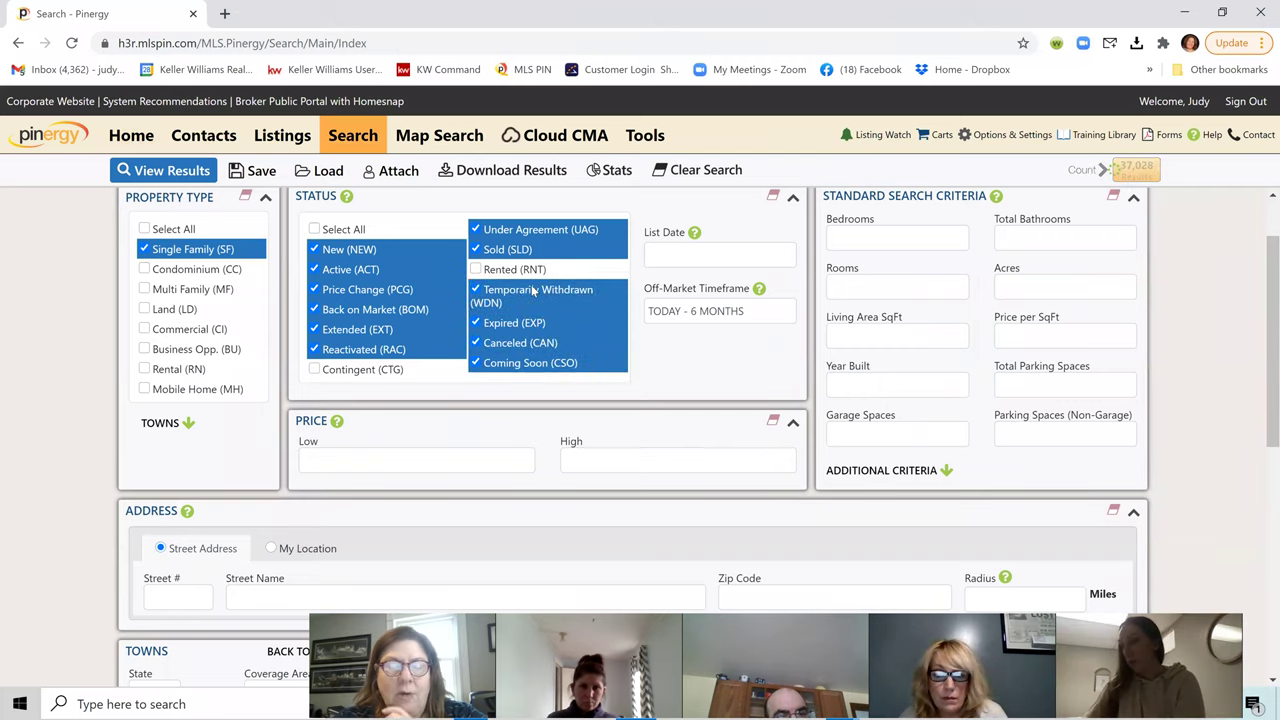
pyautogui.click(317, 370)
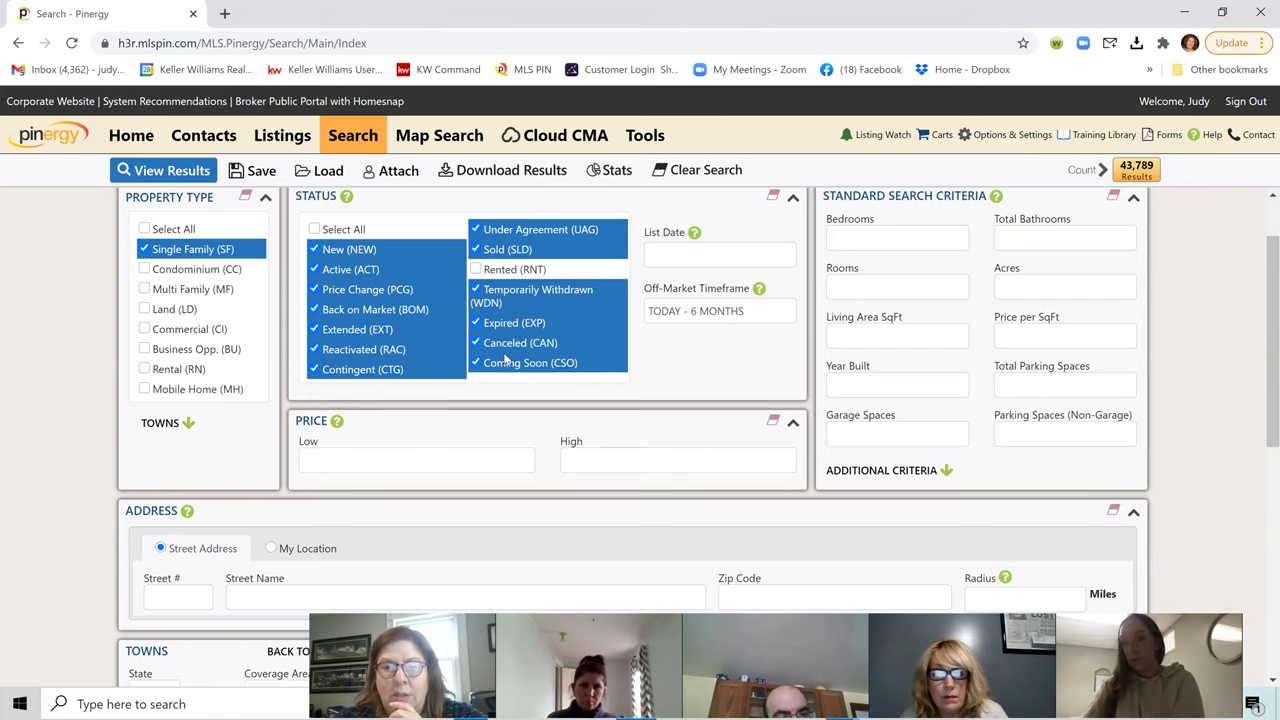
pyautogui.scroll(-2, 408, 456)
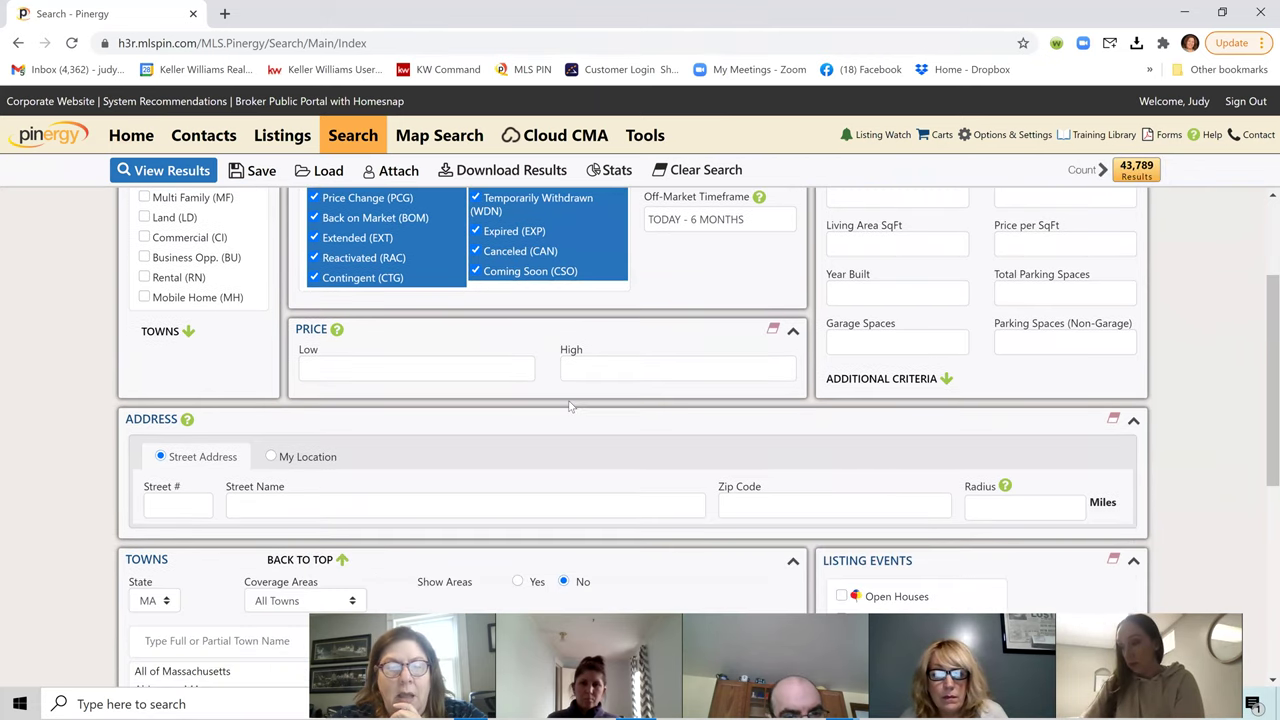
# Step: Enter zip code 01453 in the search, narrowing the count to 257 results
pyautogui.click(764, 432)
pyautogui.write('01')
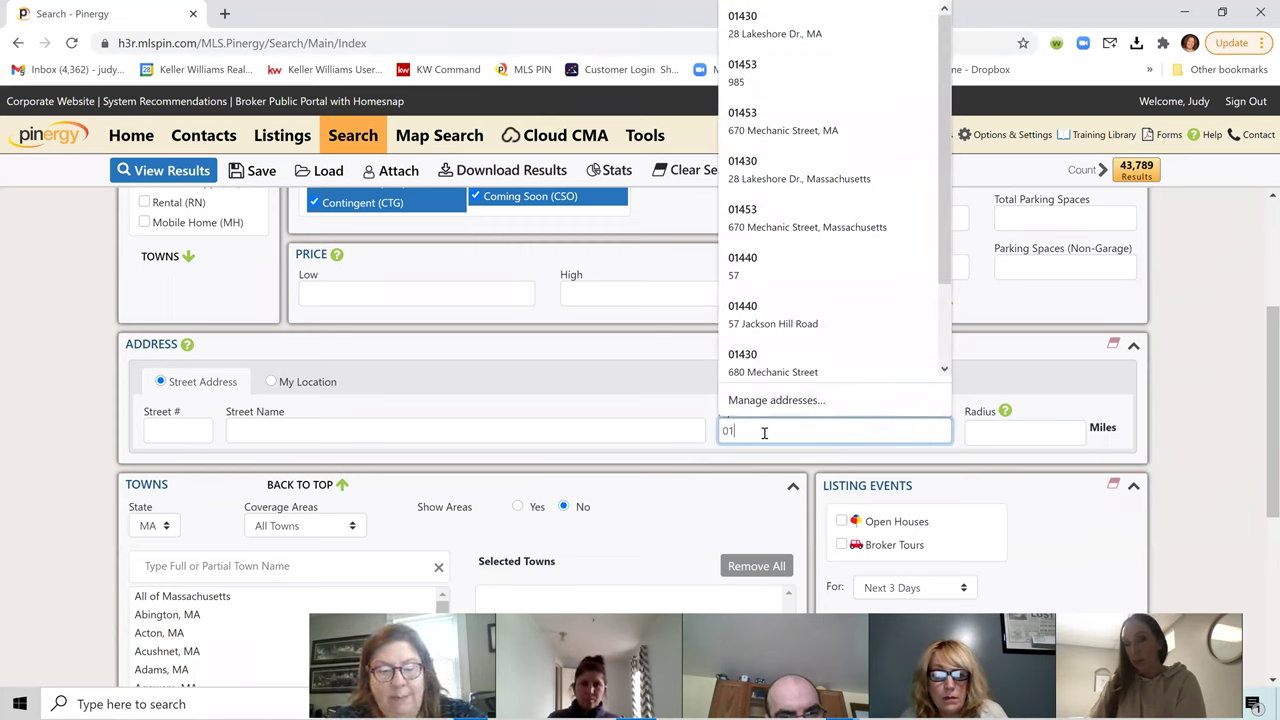
pyautogui.write('453')
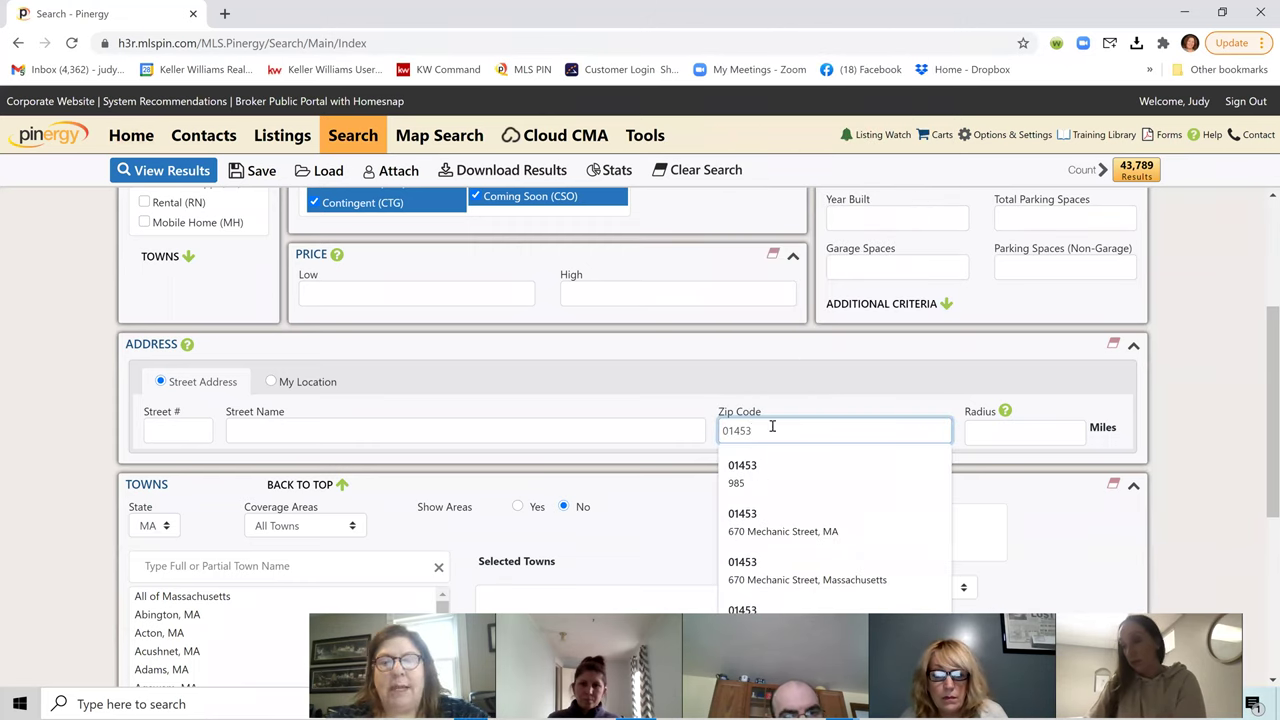
pyautogui.press('Escape')
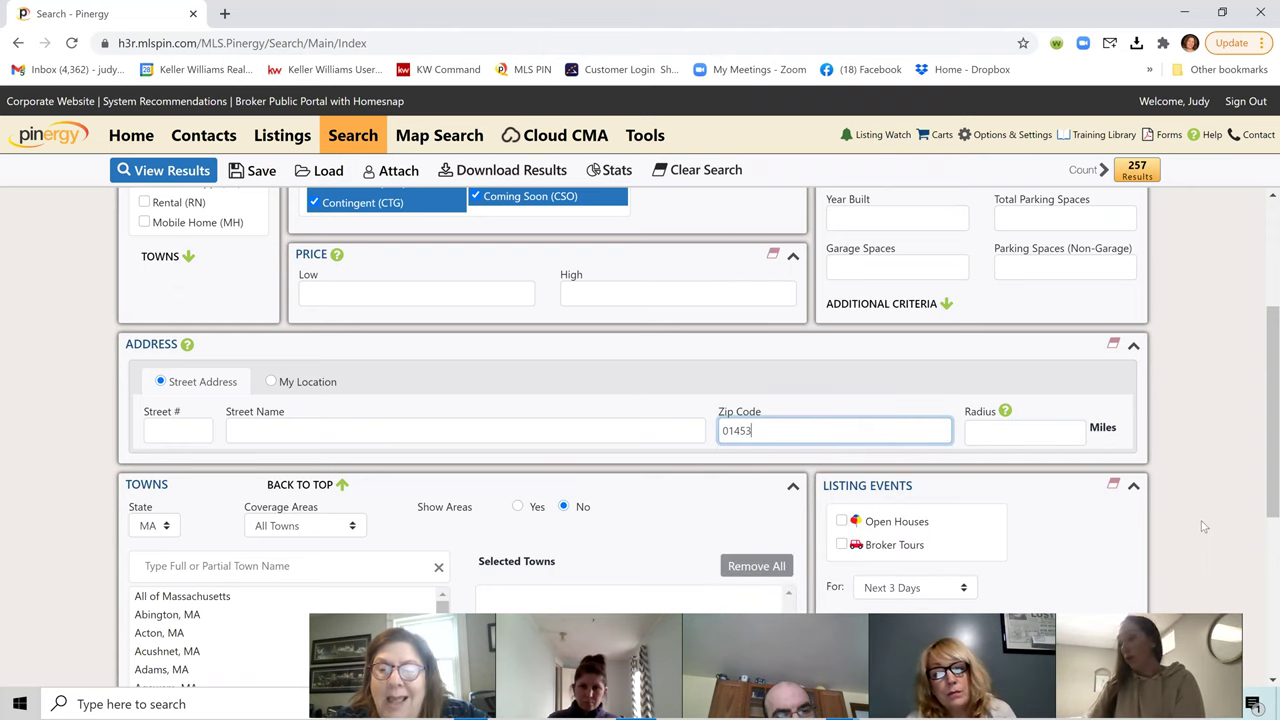
pyautogui.scroll(-1, 1198, 530)
pyautogui.scroll(-1, 1198, 530)
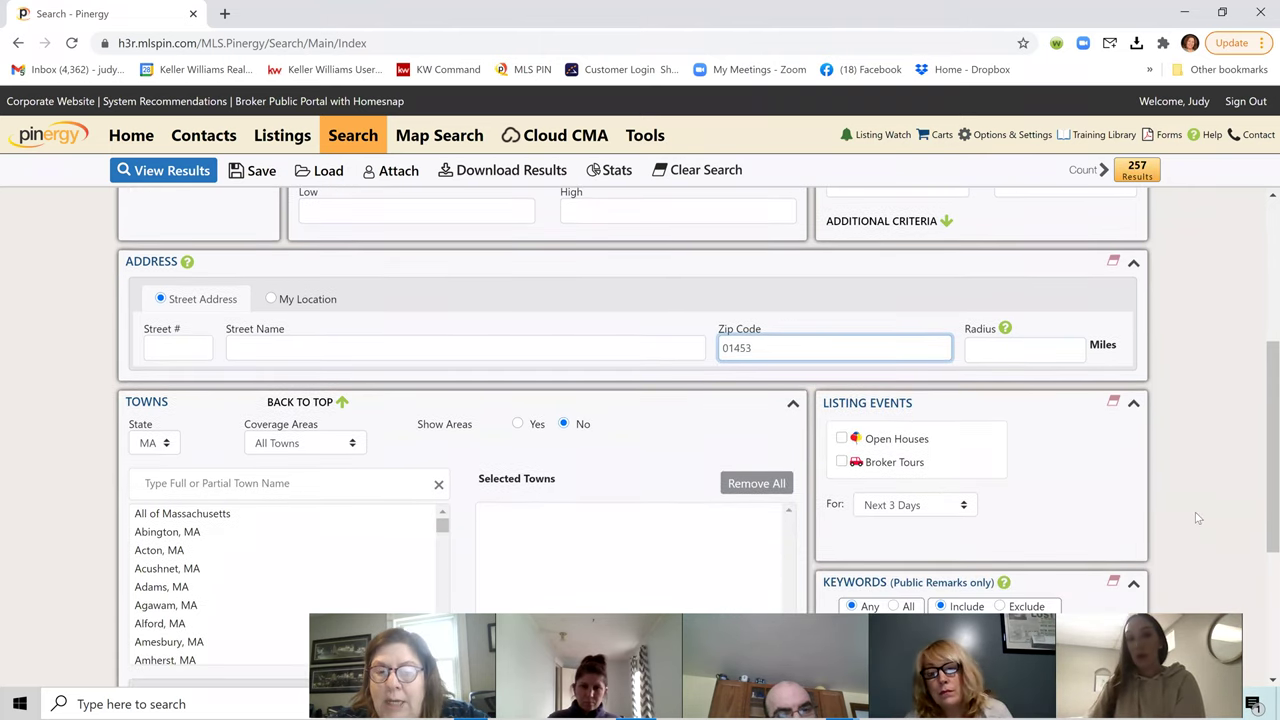
pyautogui.scroll(-1, 1195, 515)
pyautogui.scroll(-2, 1195, 512)
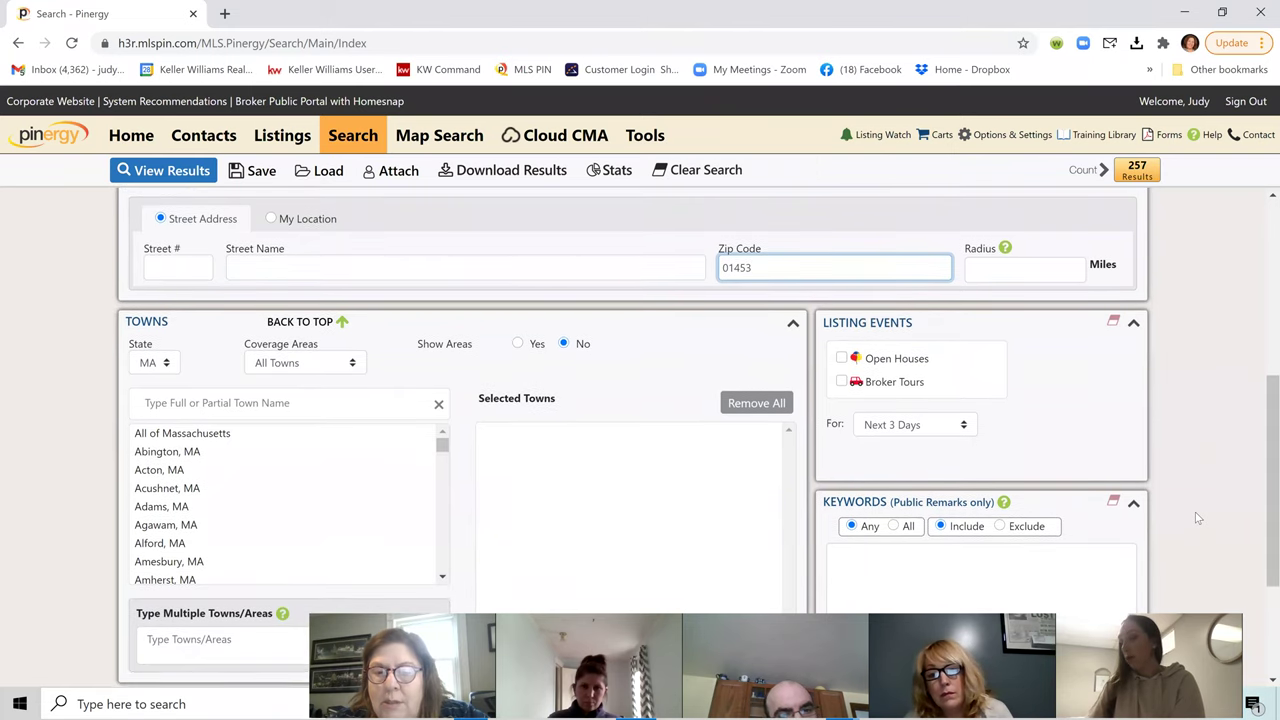
pyautogui.scroll(-3, 1161, 523)
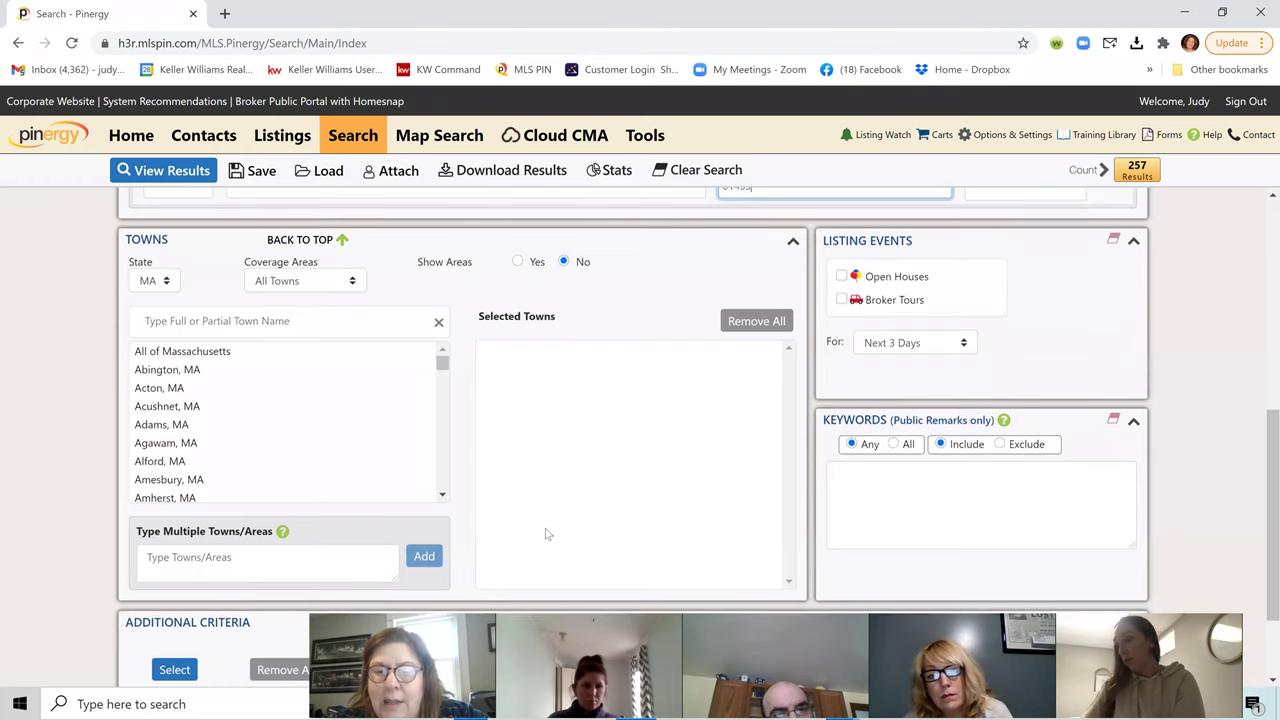
pyautogui.scroll(-2, 541, 545)
pyautogui.scroll(-2, 539, 544)
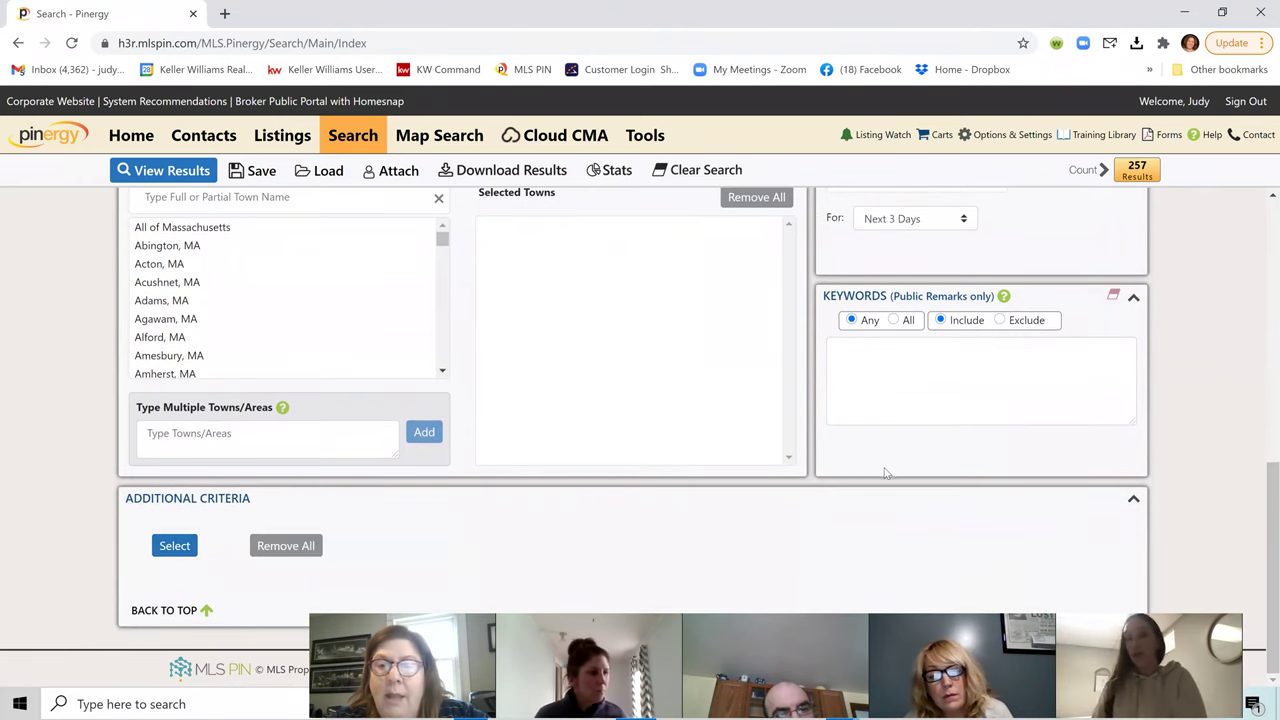
pyautogui.scroll(10, 886, 471)
pyautogui.scroll(-3, 1006, 286)
pyautogui.scroll(-2, 1017, 285)
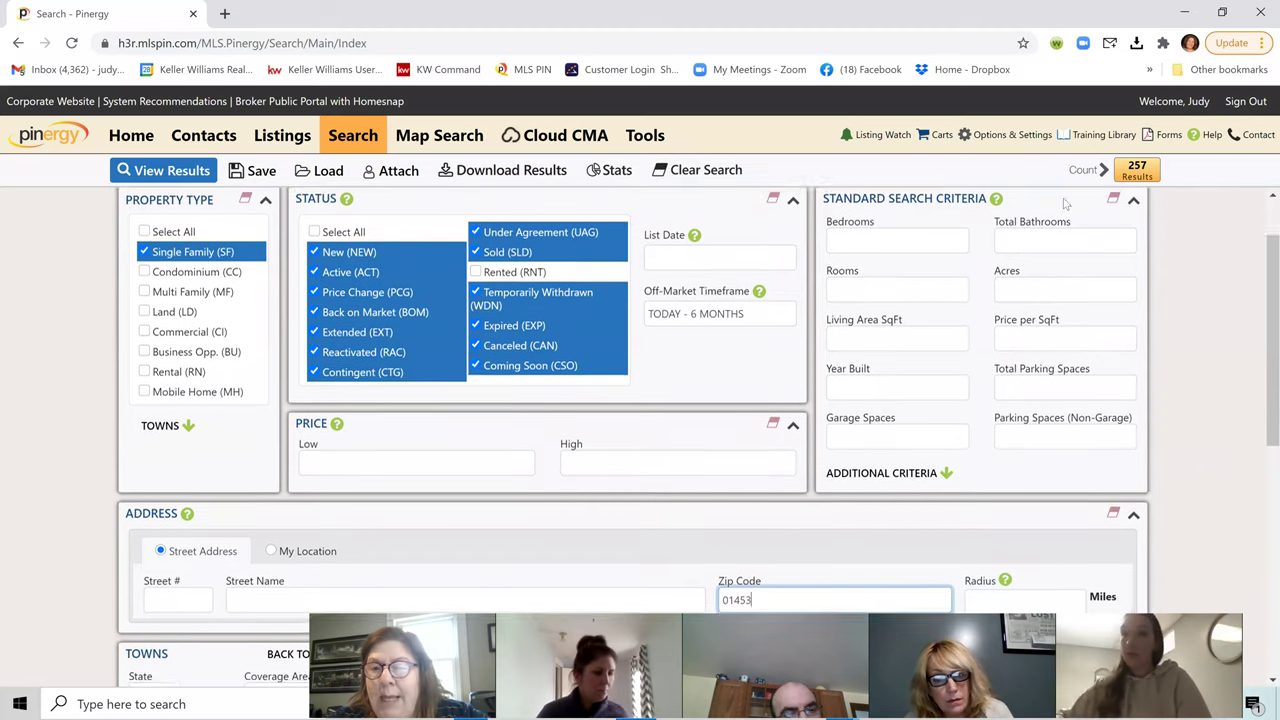
# Step: Try 3 bedrooms and 2 total bathrooms (241 results), then clear both values
pyautogui.click(927, 240)
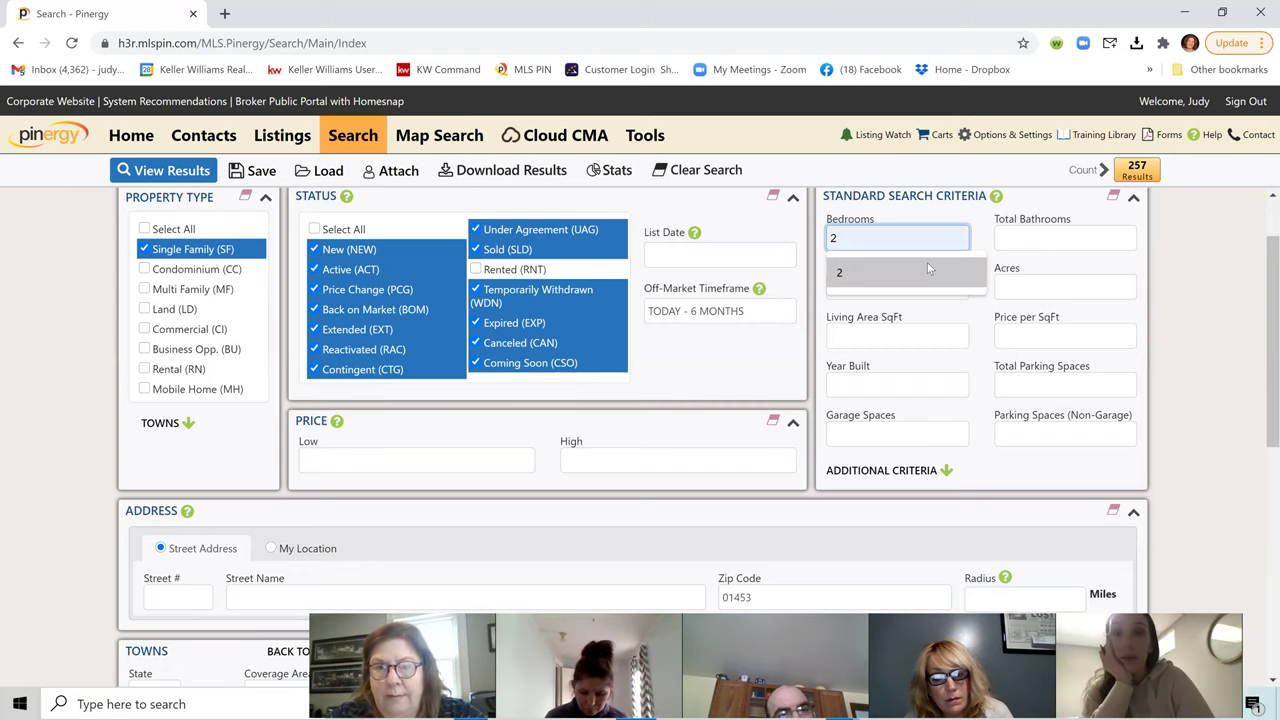
pyautogui.write('3+')
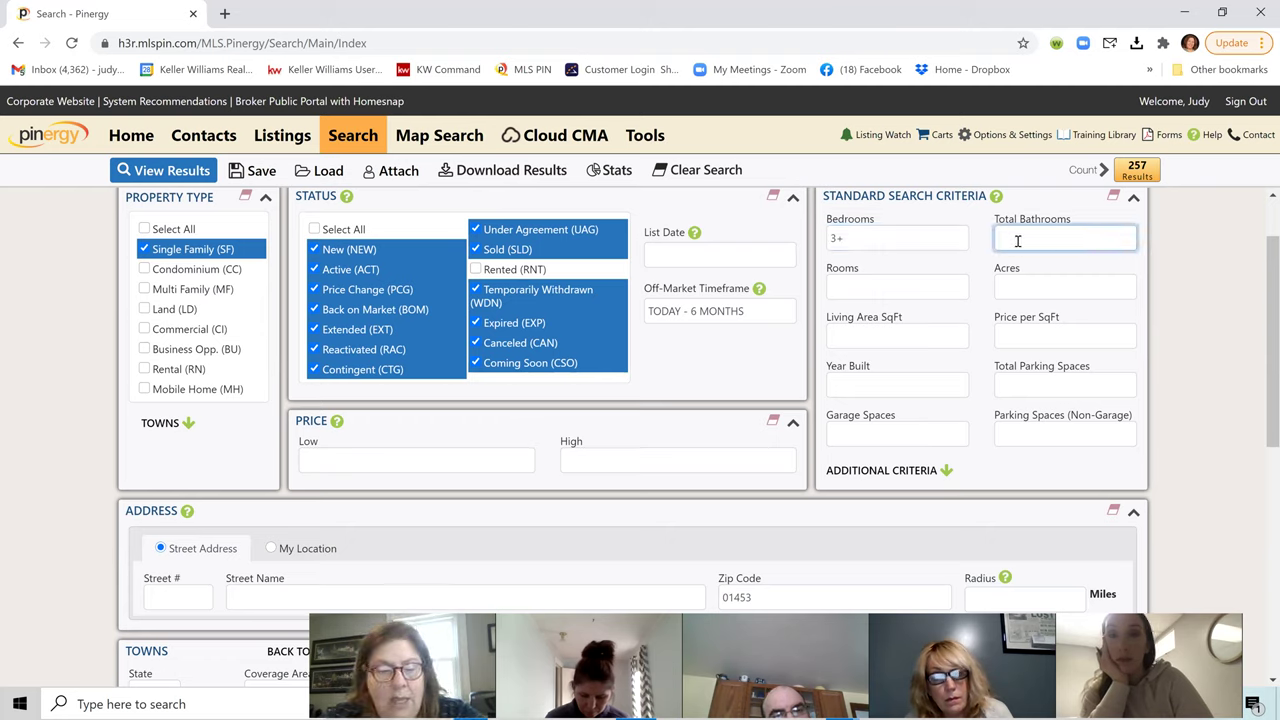
pyautogui.write('2+')
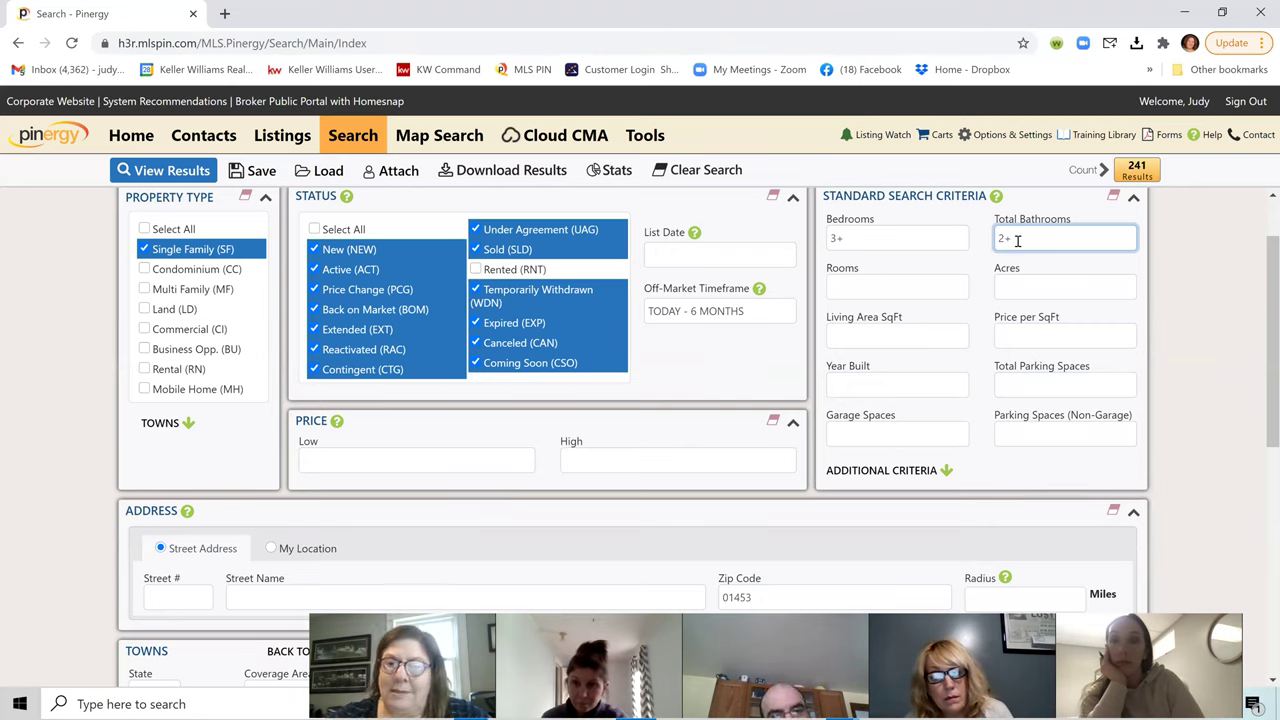
pyautogui.moveTo(1017, 240); pyautogui.dragTo(988, 244)
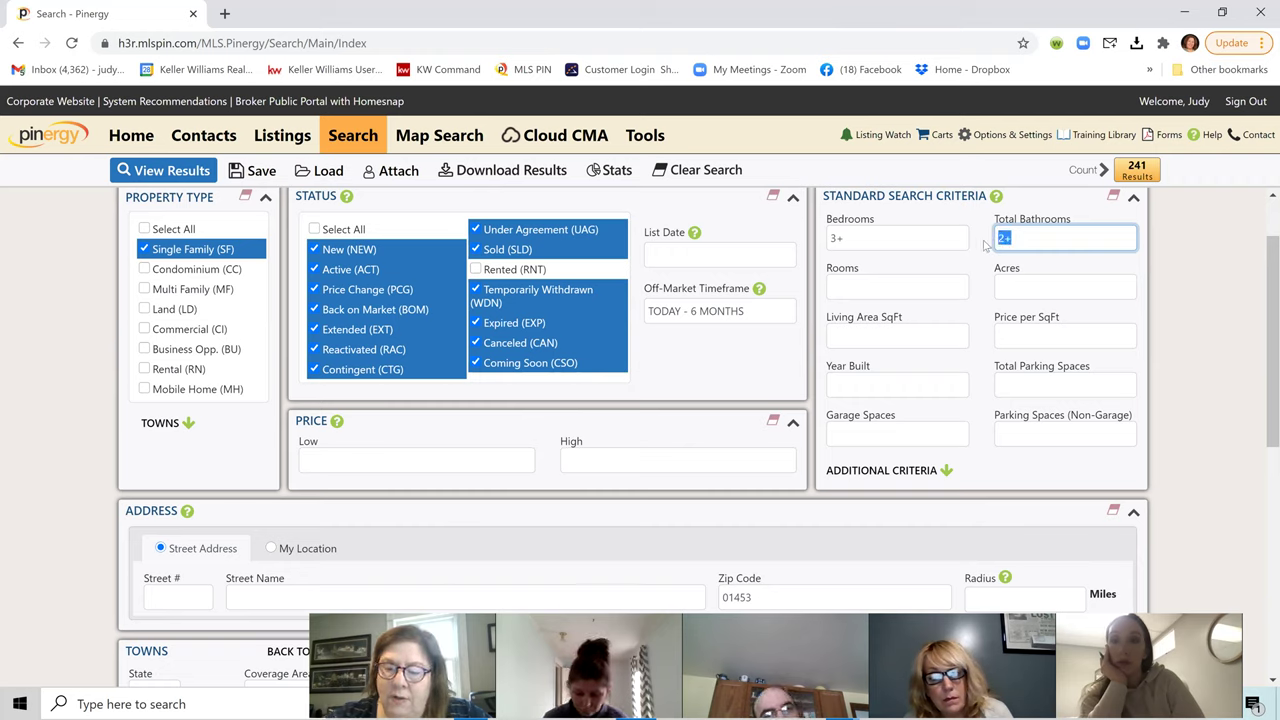
pyautogui.moveTo(871, 243); pyautogui.dragTo(832, 240)
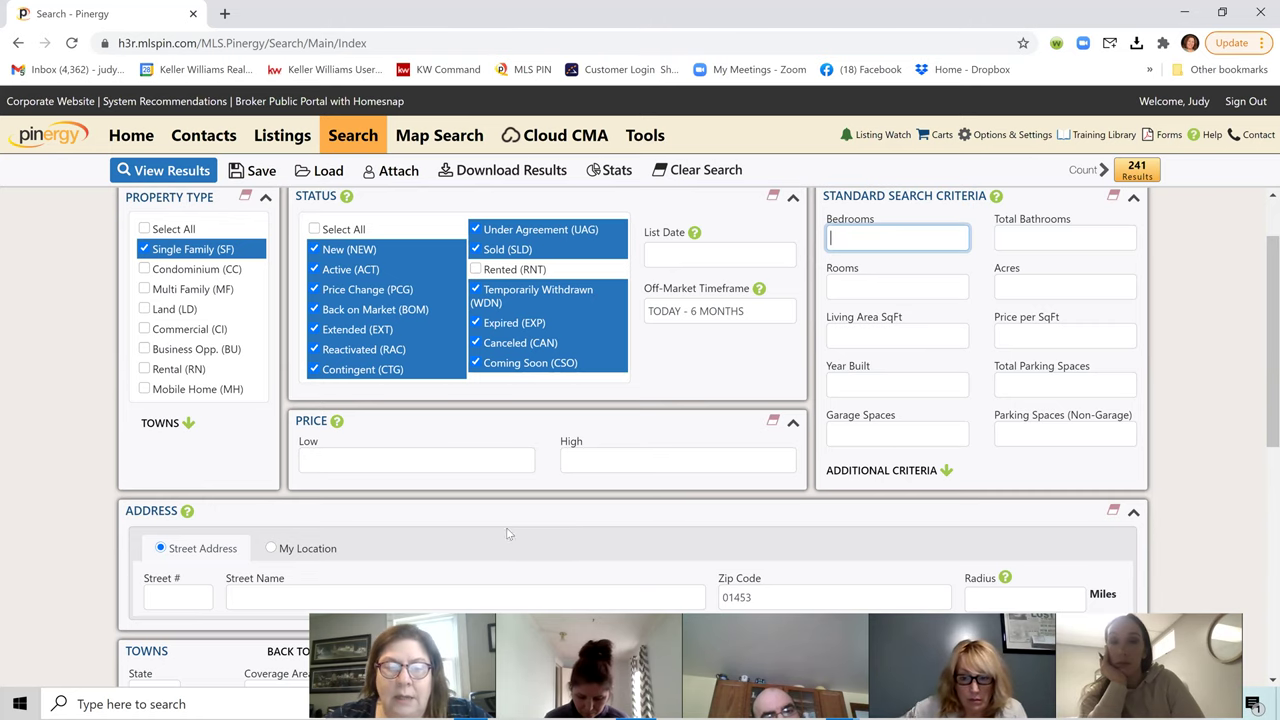
pyautogui.scroll(-2, 507, 535)
# Step: Test Street Name 'pleasant' with a 5-mile radius (10 results), then delete both values
pyautogui.click(287, 433)
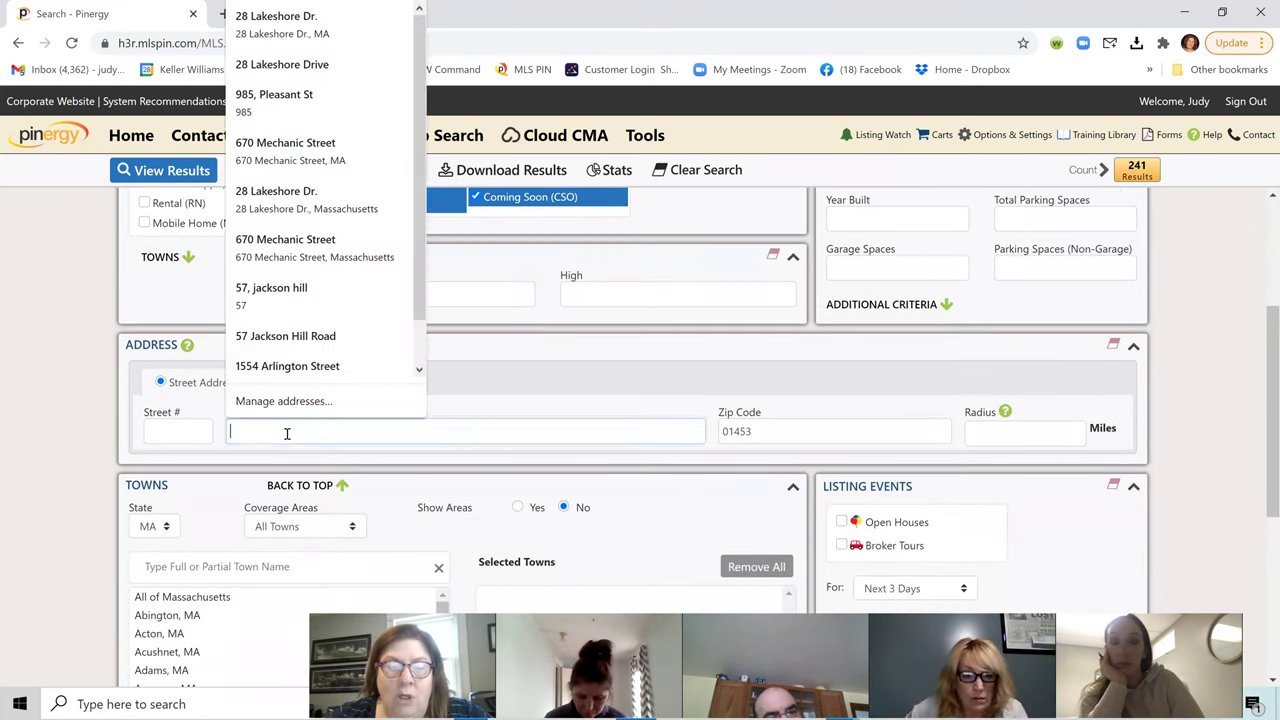
pyautogui.write('pleasant')
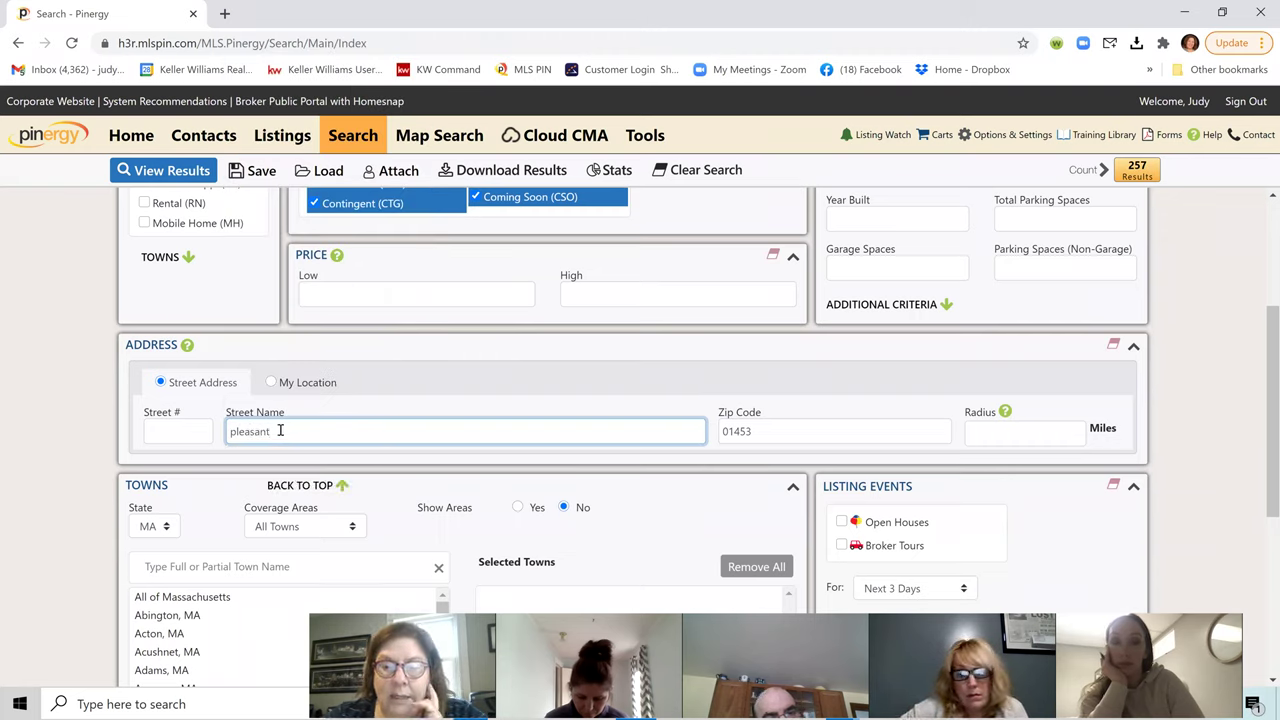
pyautogui.click(985, 438)
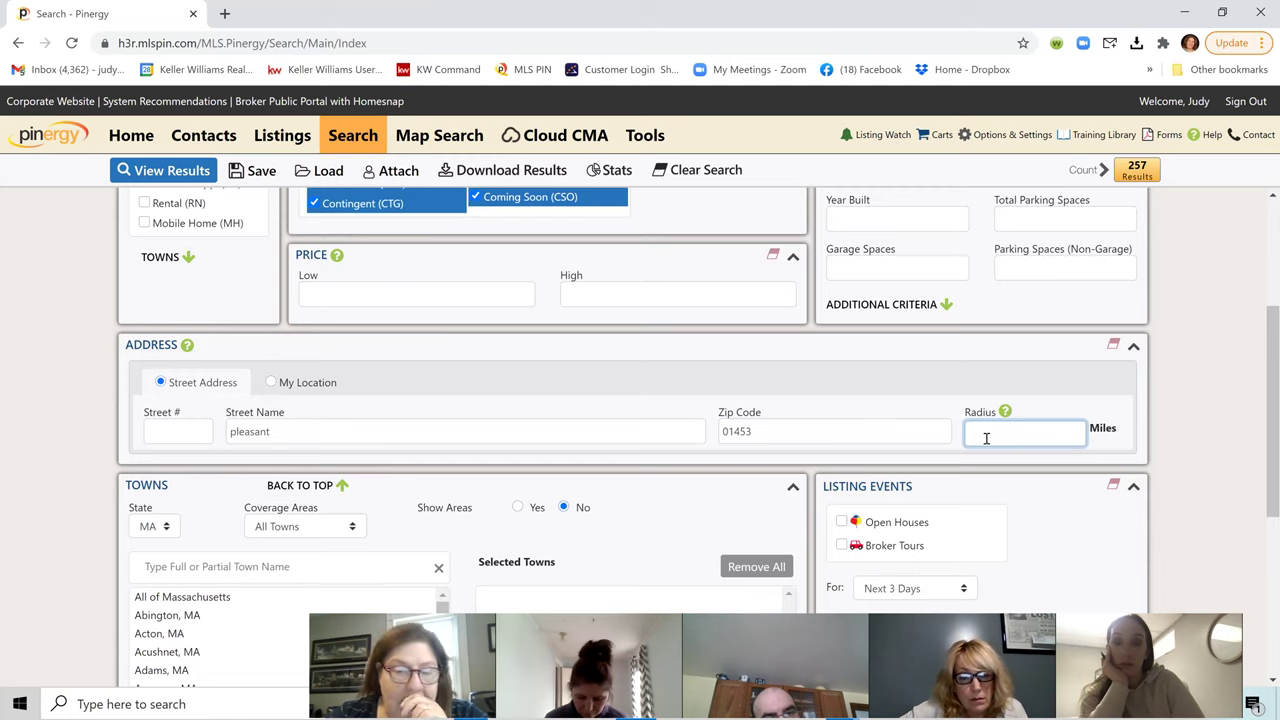
pyautogui.write('5')
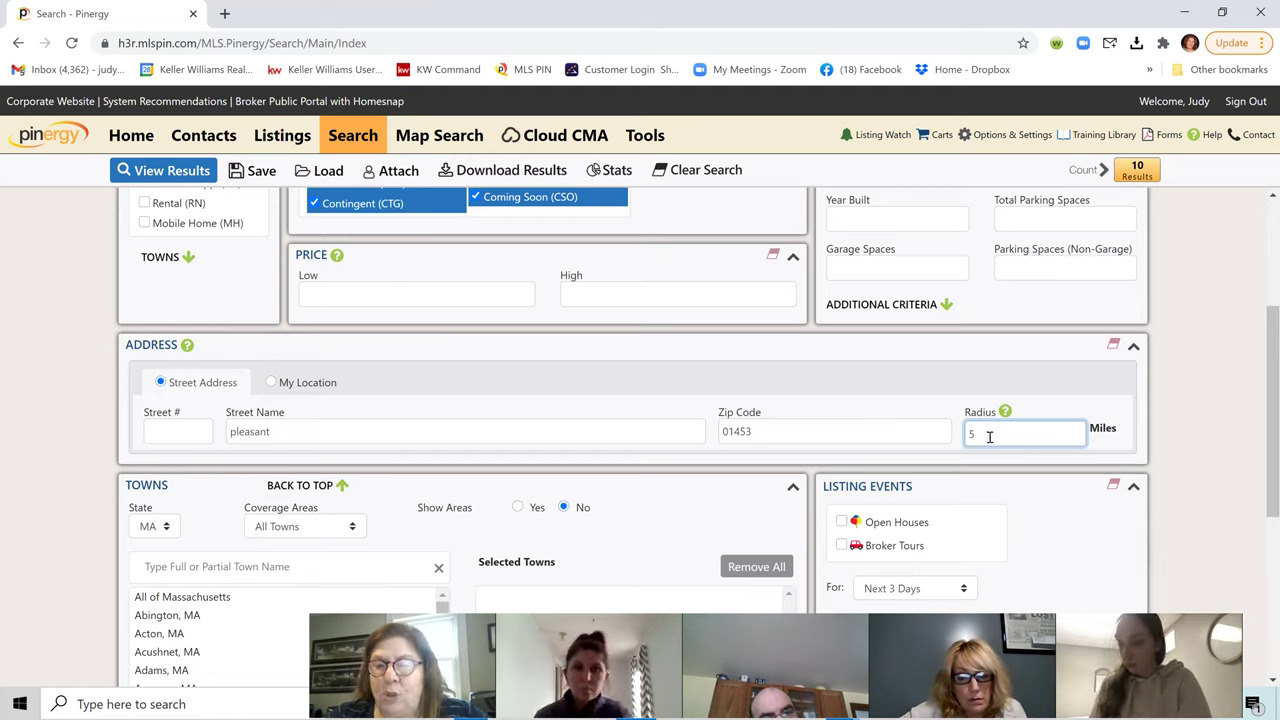
pyautogui.doubleClick(968, 438)
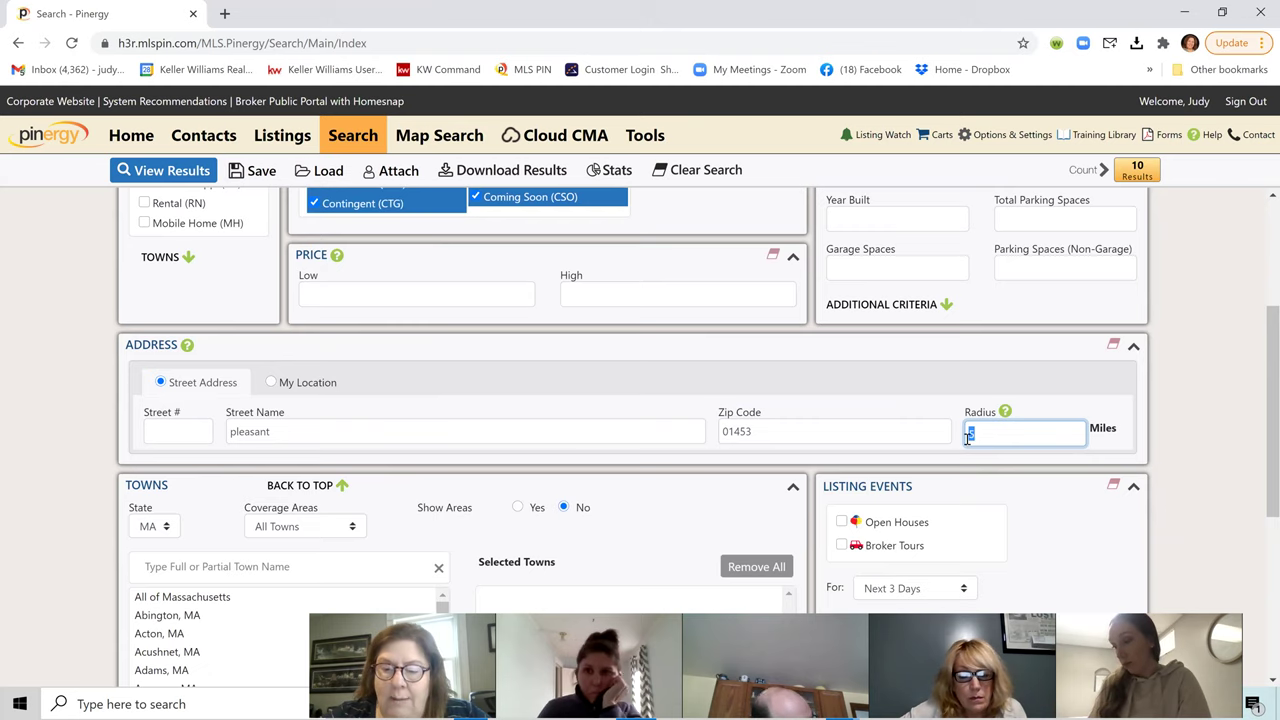
pyautogui.press('BackSpace')
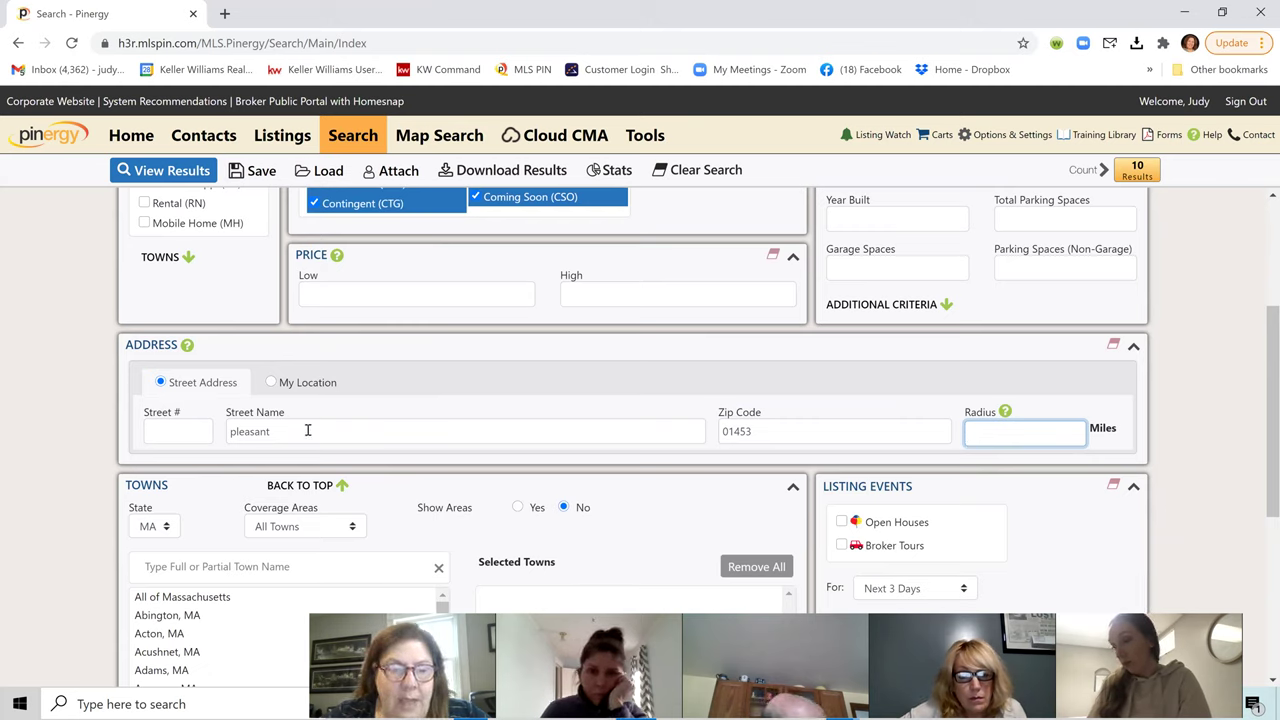
pyautogui.moveTo(308, 430); pyautogui.dragTo(230, 429)
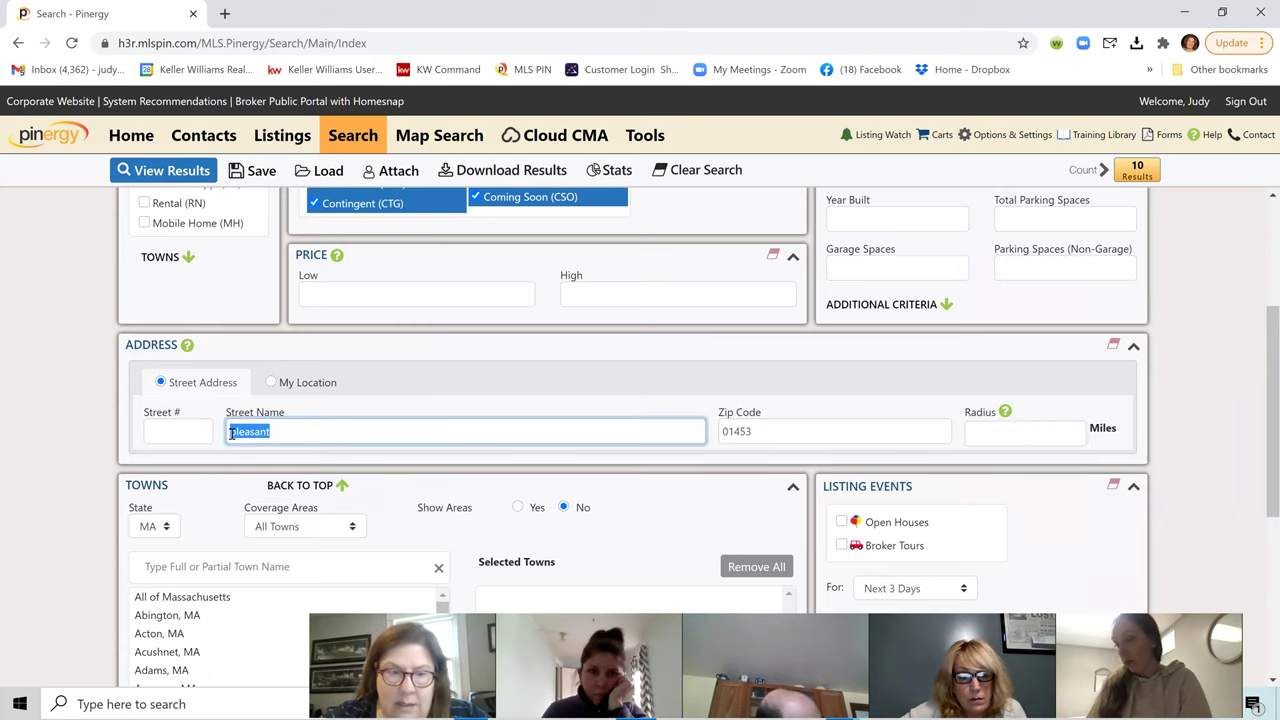
pyautogui.press('BackSpace')
pyautogui.scroll(-4, 387, 404)
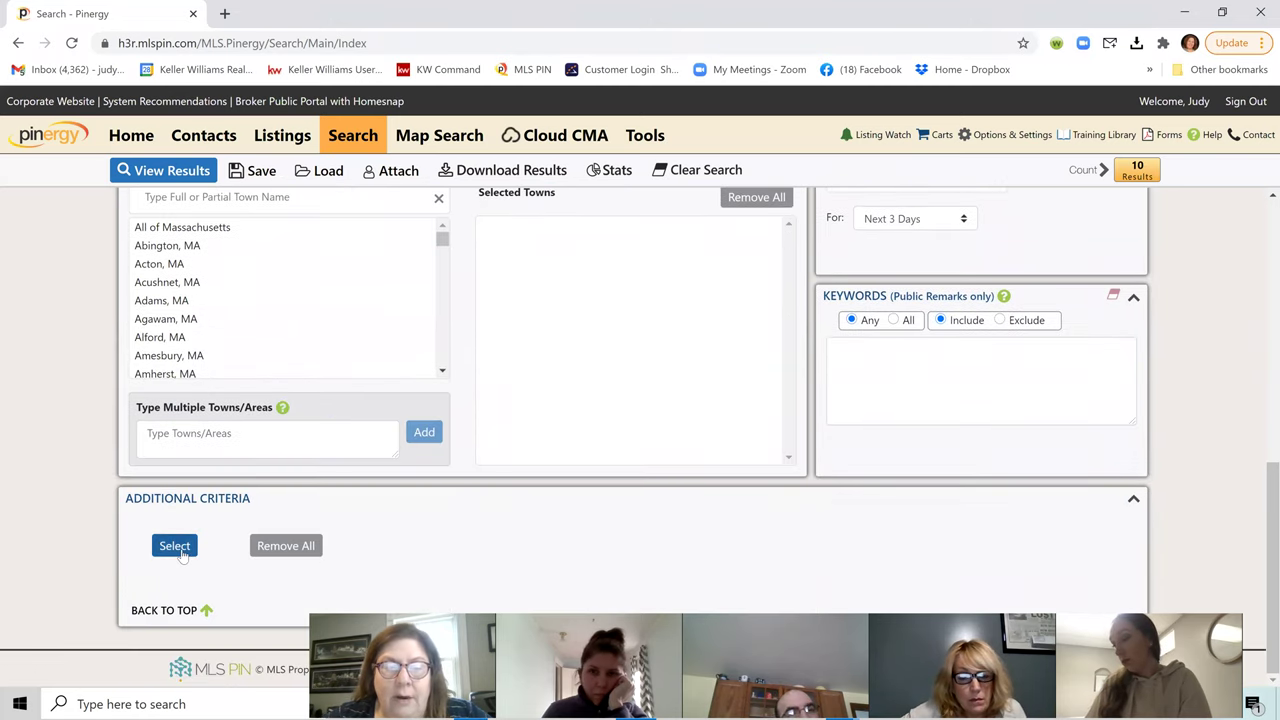
# Step: Browse the Additional Criteria list and remove the Sub-Agency Offered criterion
pyautogui.click(175, 546)
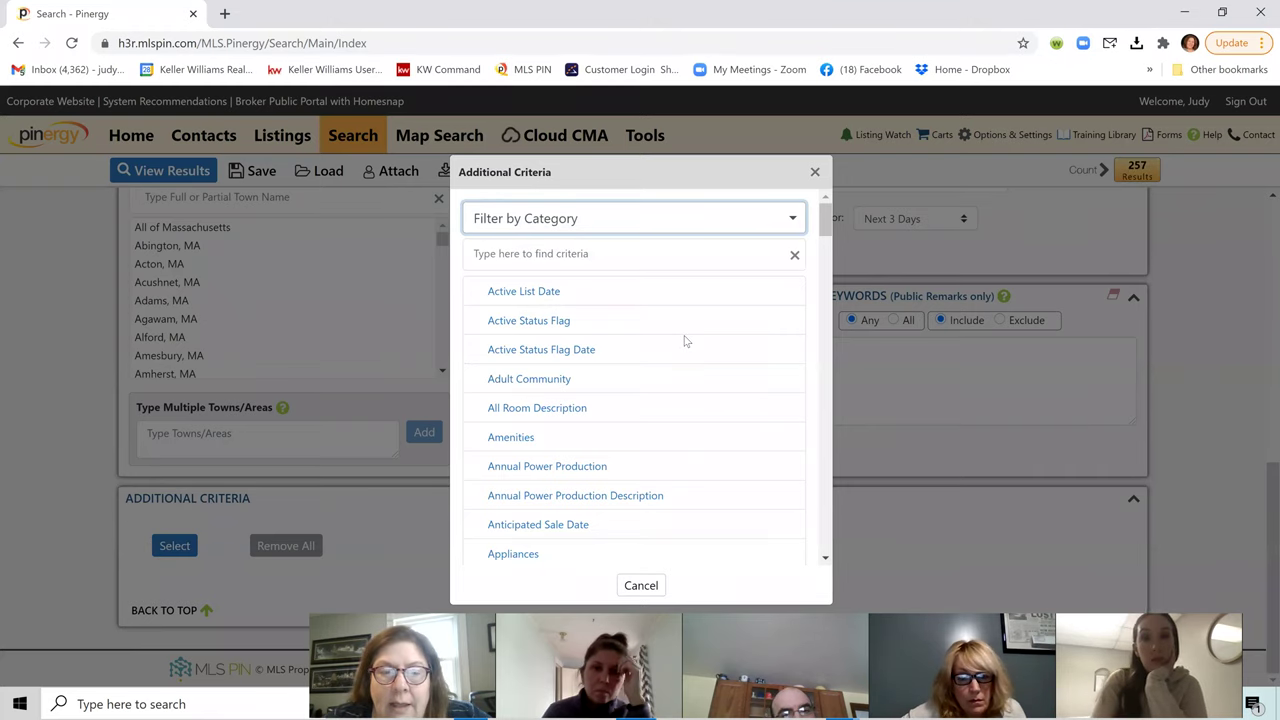
pyautogui.scroll(-1, 686, 345)
pyautogui.scroll(-2, 686, 342)
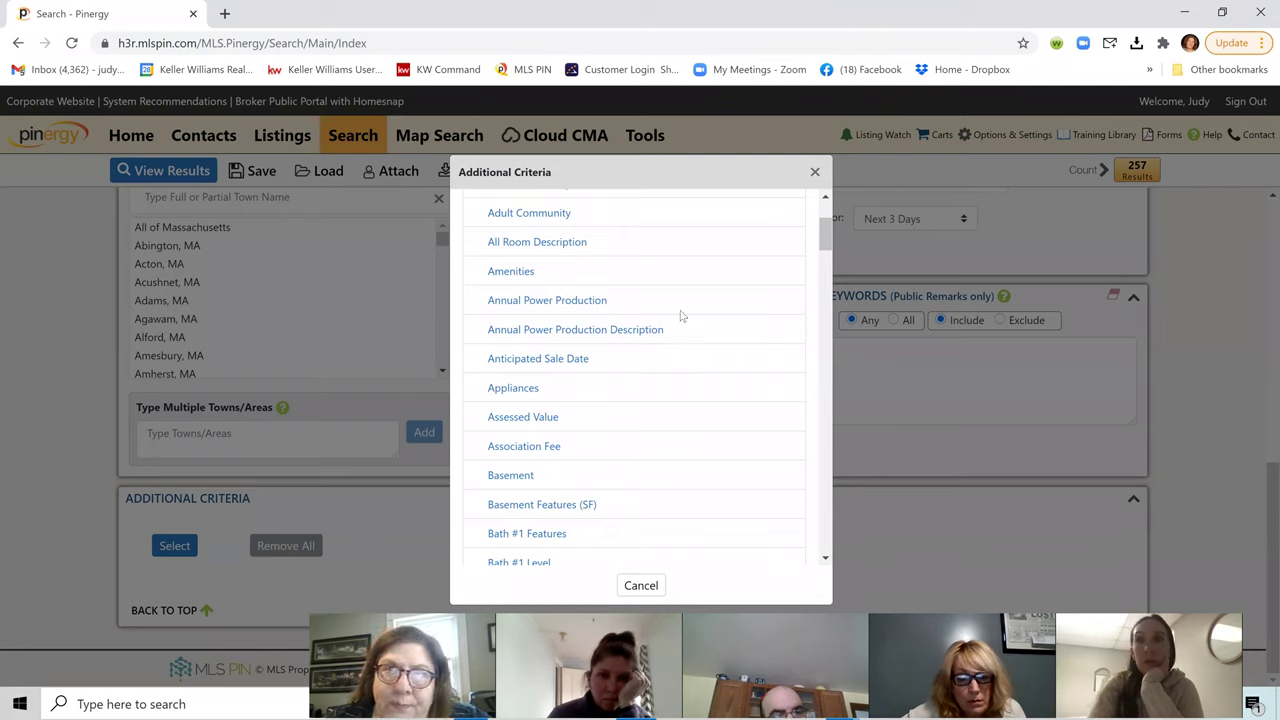
pyautogui.scroll(-1, 627, 375)
pyautogui.scroll(-10, 624, 383)
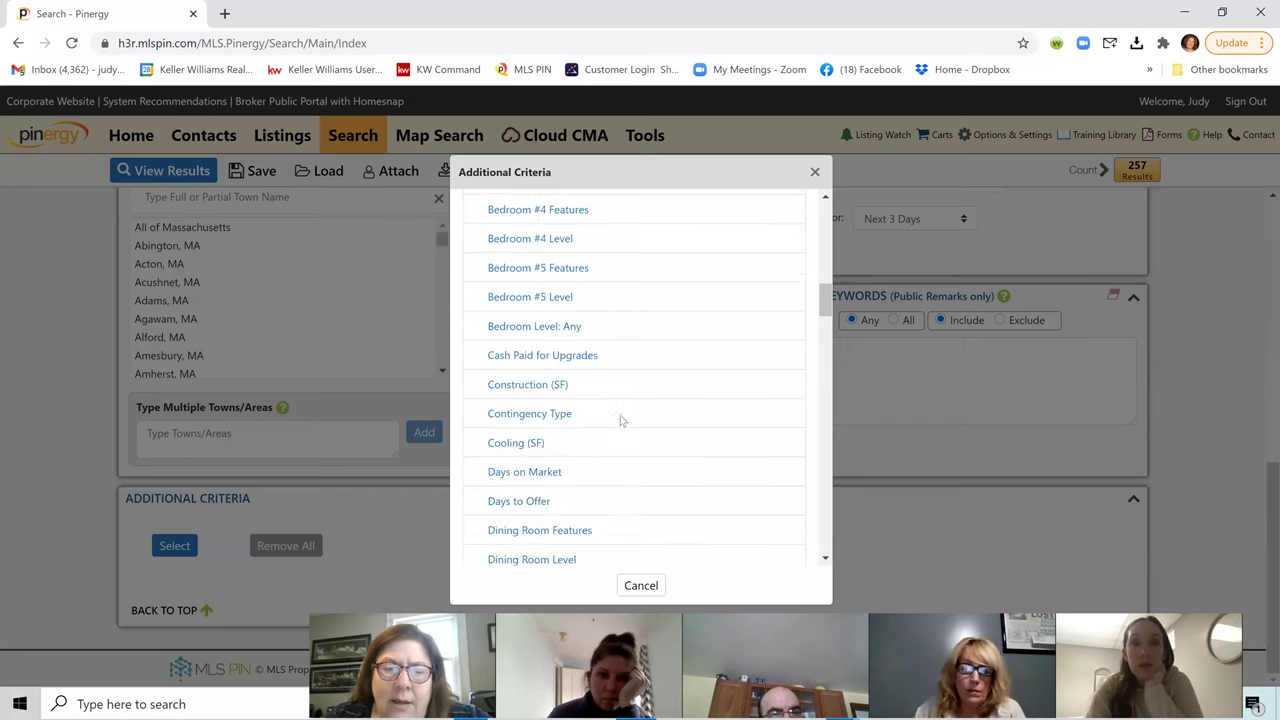
pyautogui.scroll(-5, 620, 423)
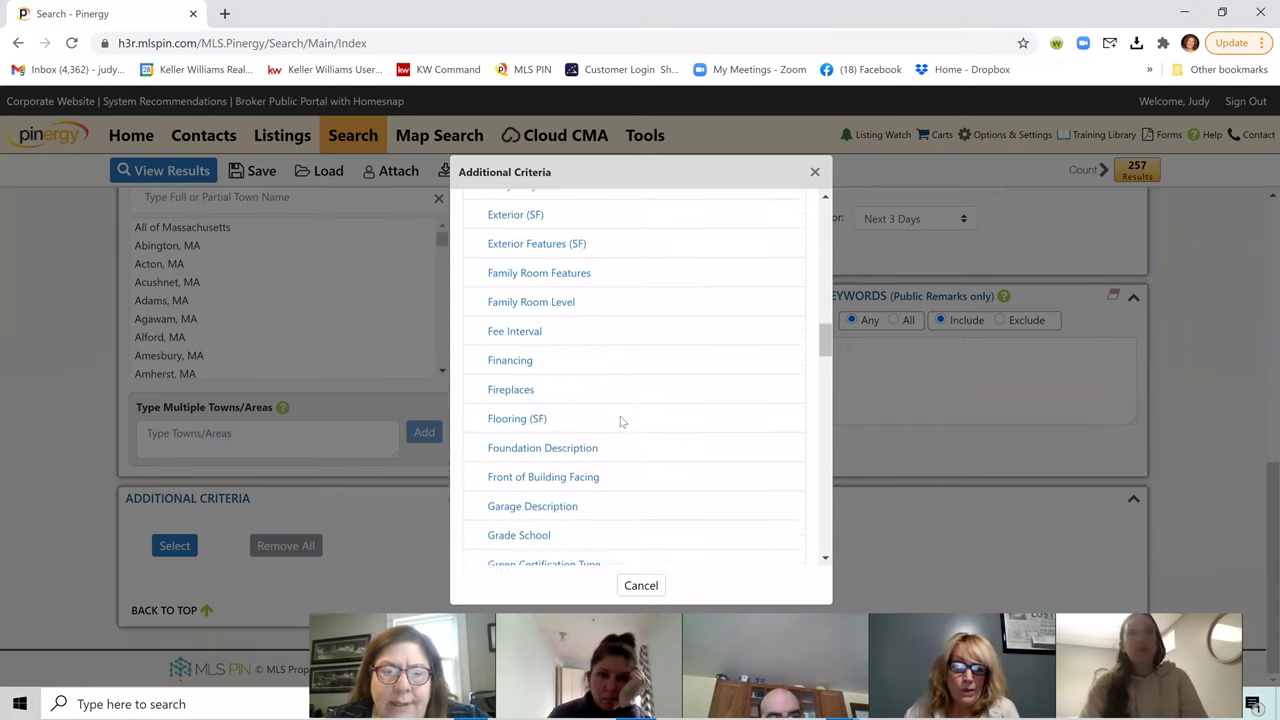
pyautogui.scroll(-7, 620, 420)
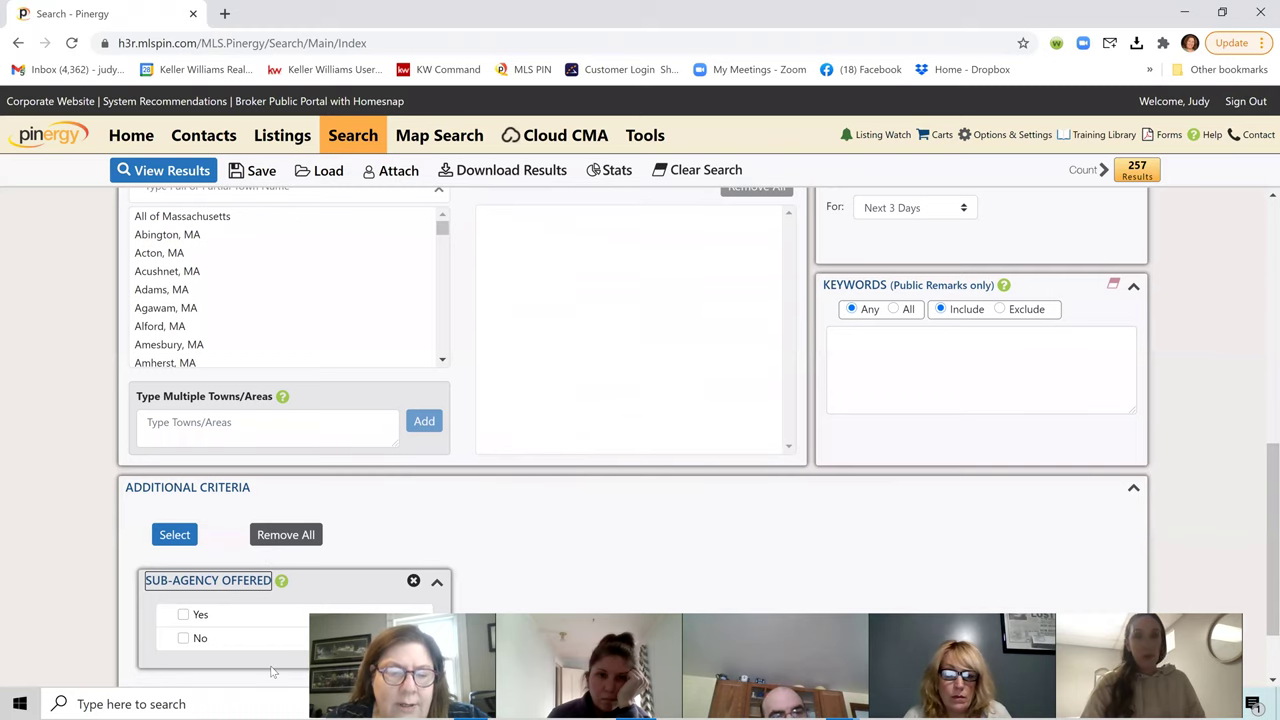
pyautogui.click(413, 580)
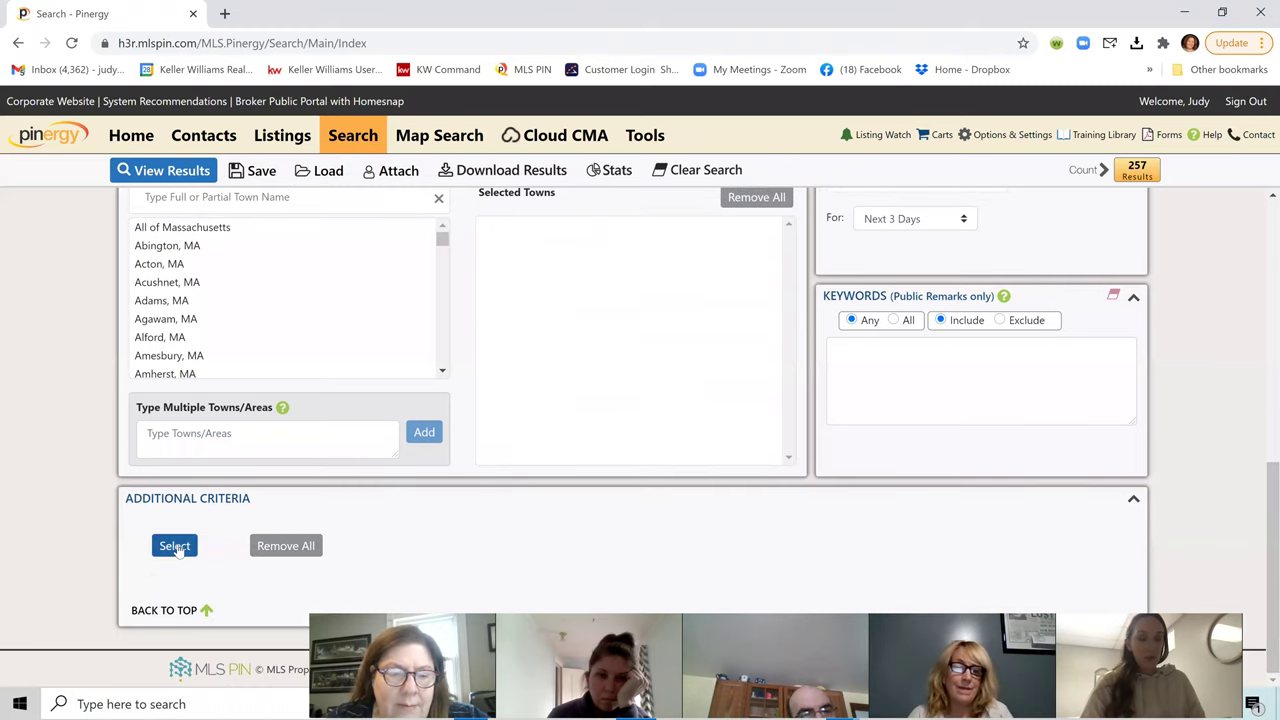
# Step: Add a Style (SF) criterion set to Antique, narrowing the count to 6 results
pyautogui.click(175, 546)
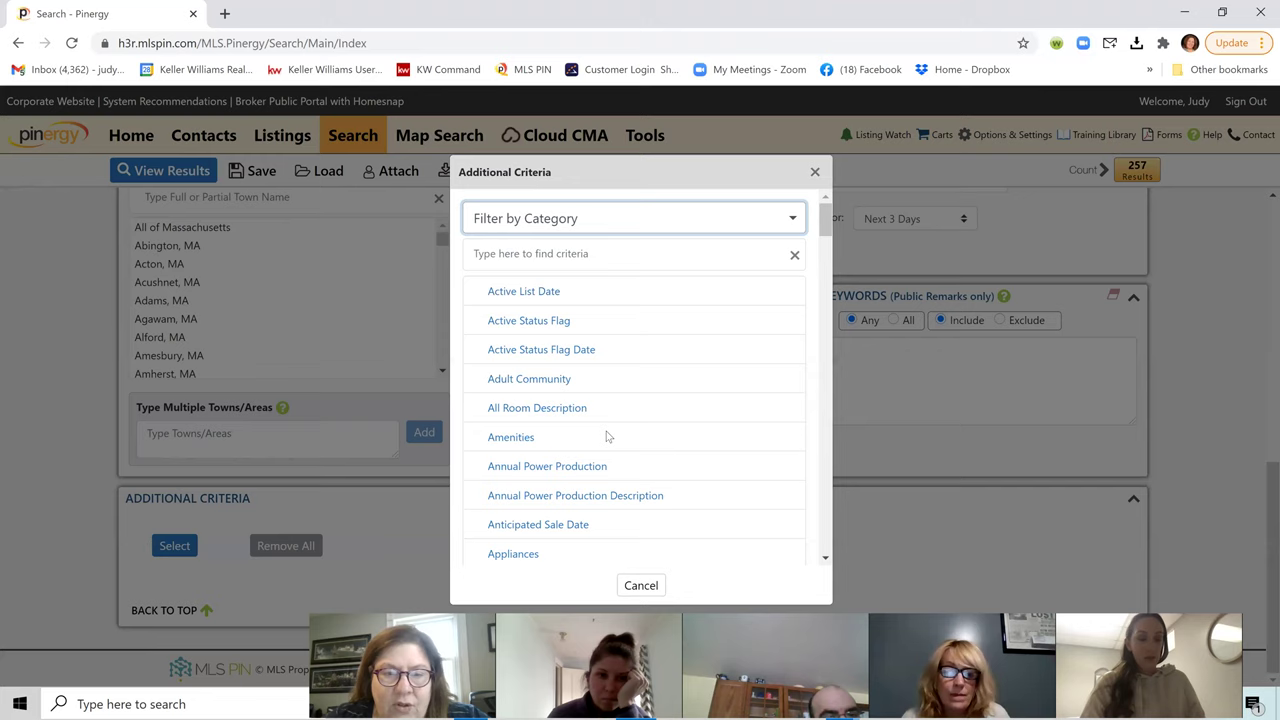
pyautogui.scroll(-15, 609, 437)
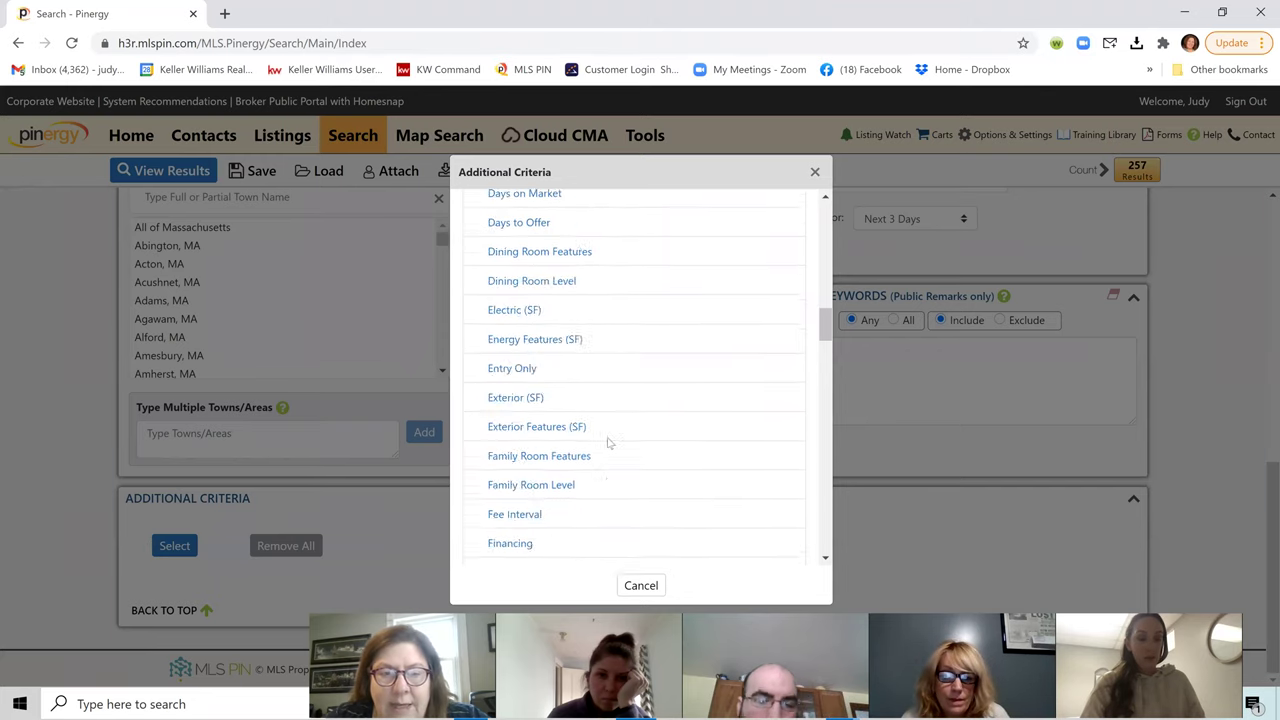
pyautogui.scroll(-9, 609, 442)
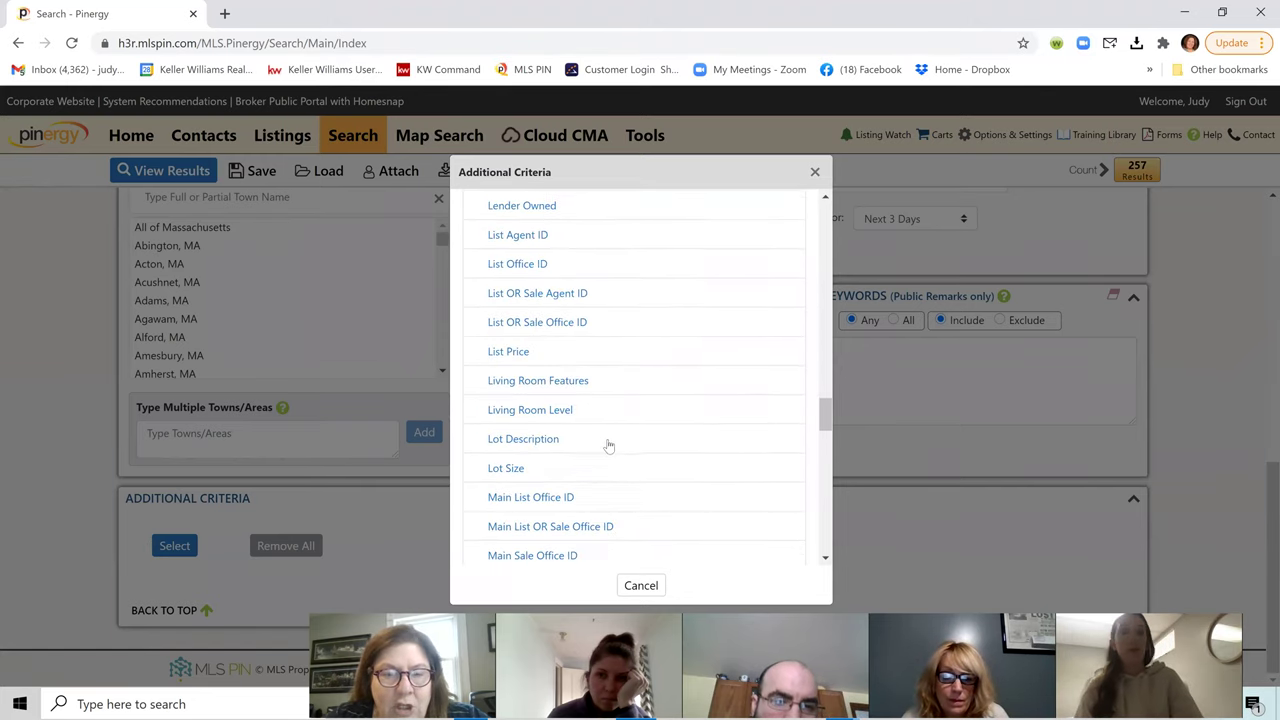
pyautogui.scroll(-10, 609, 448)
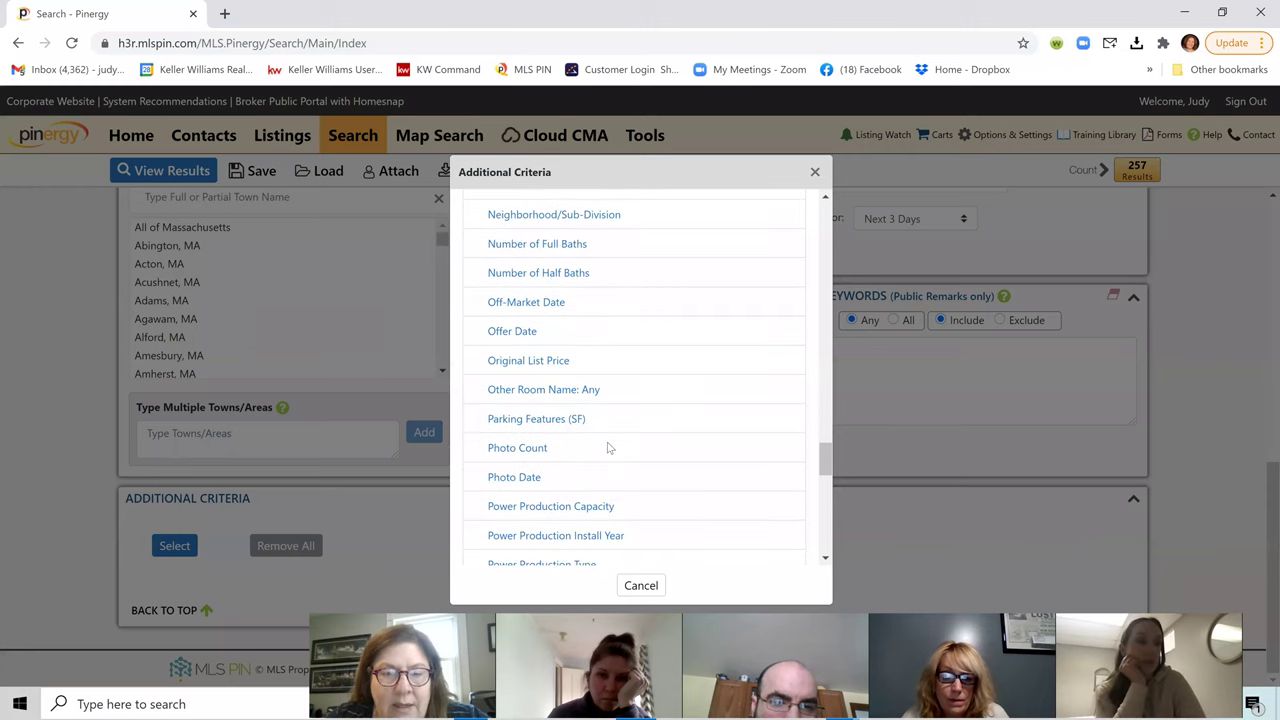
pyautogui.scroll(-4, 609, 447)
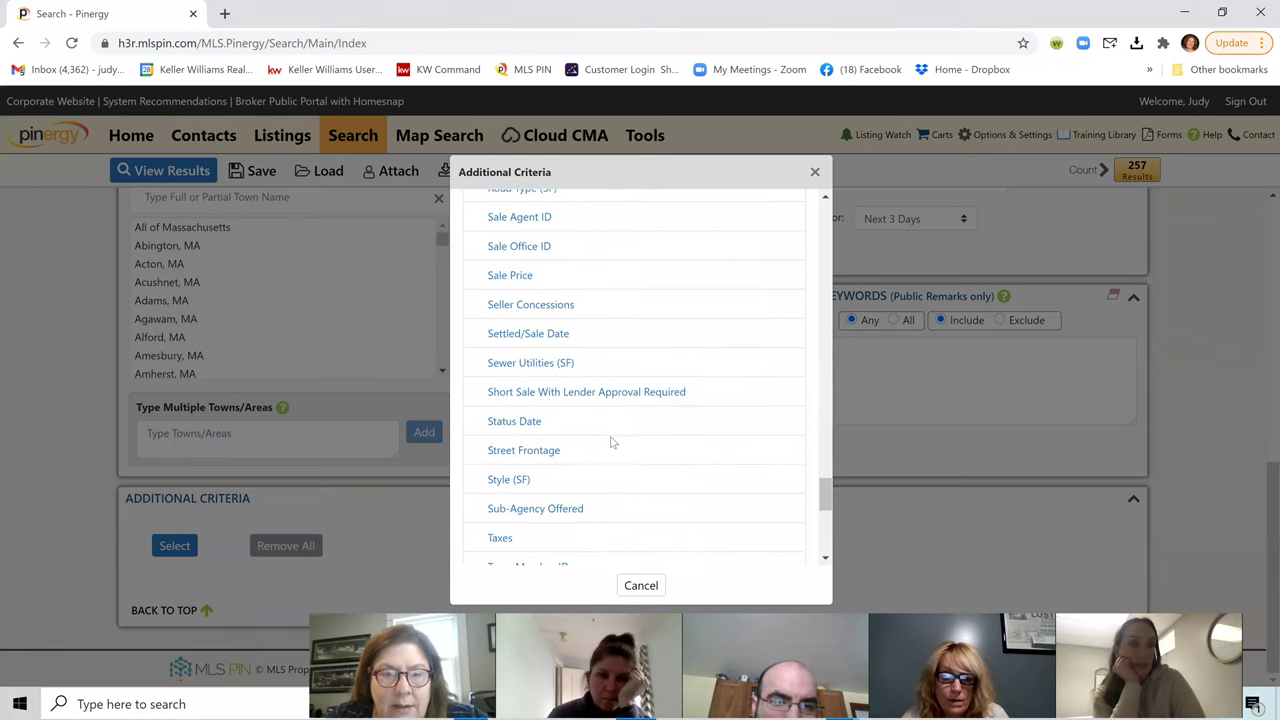
pyautogui.click(536, 483)
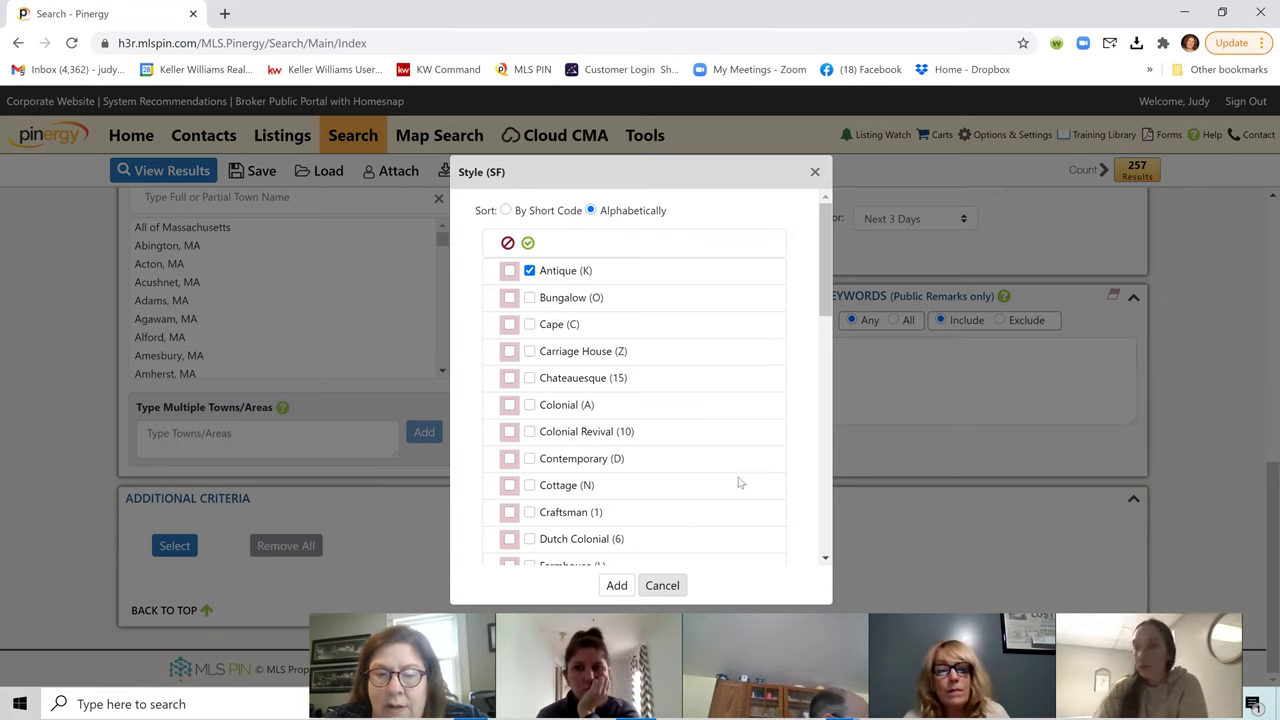
pyautogui.click(617, 586)
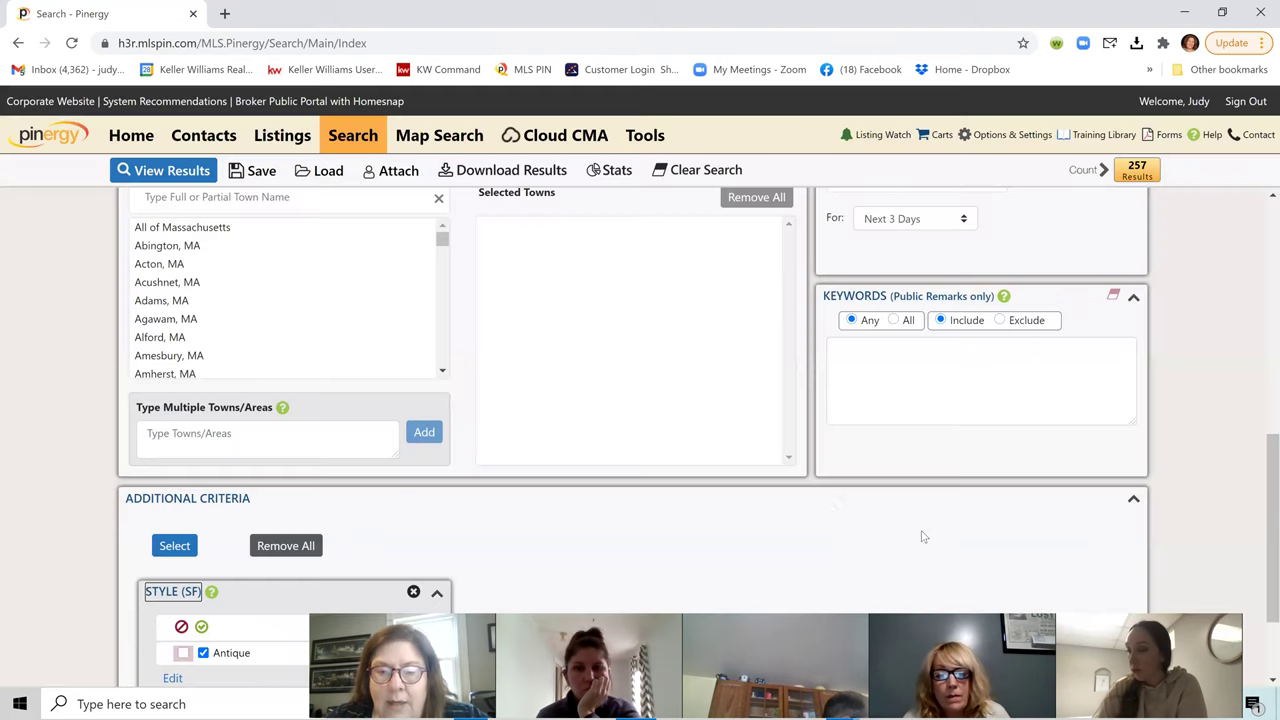
pyautogui.scroll(10, 815, 437)
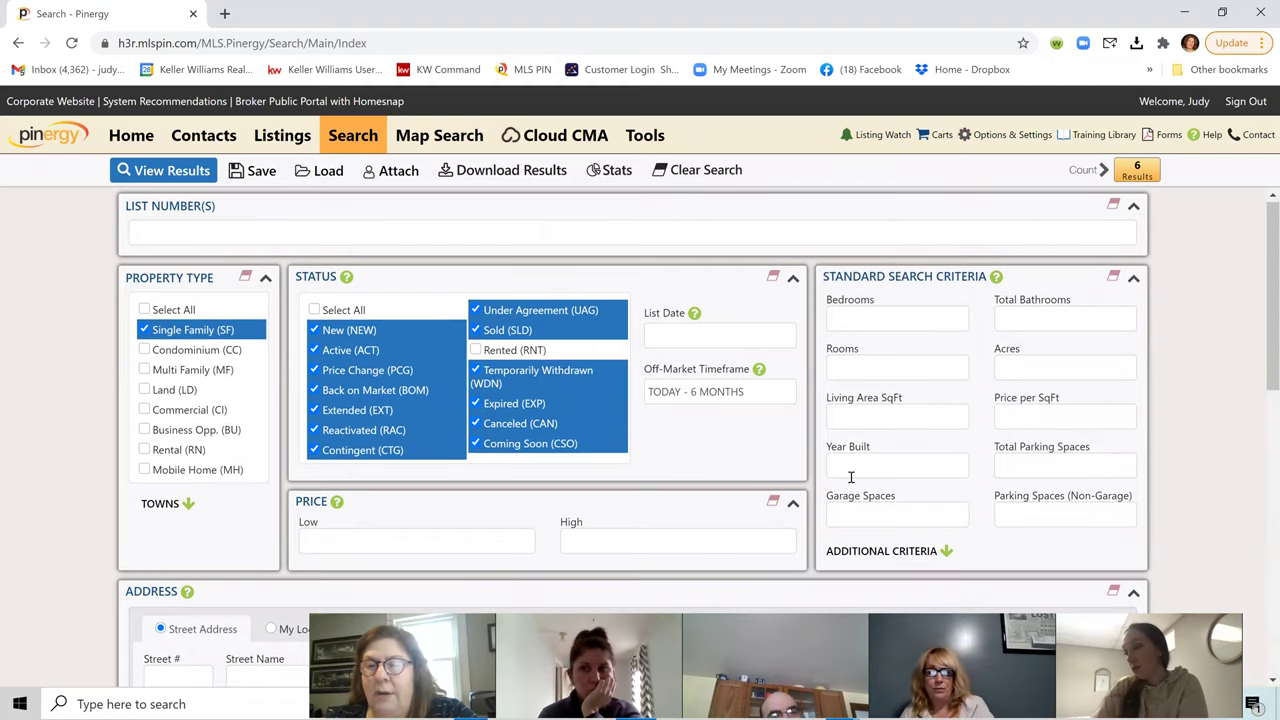
pyautogui.scroll(-3, 846, 480)
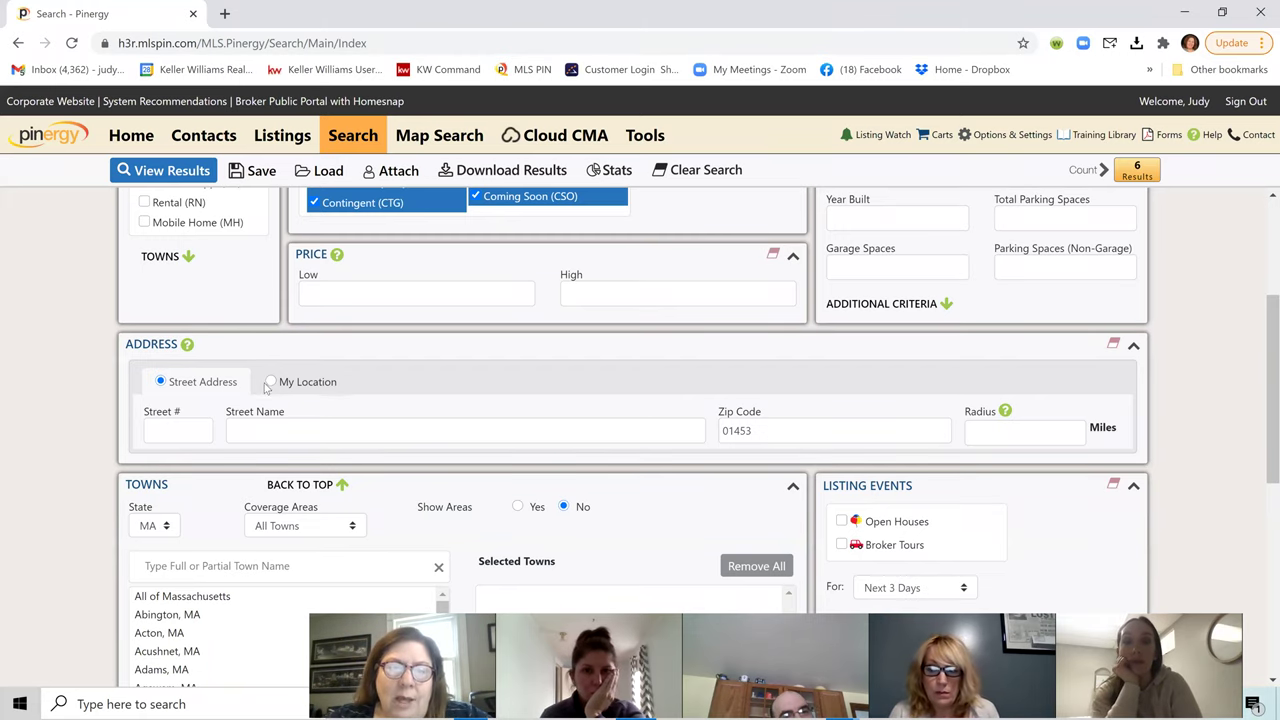
pyautogui.scroll(3, 265, 388)
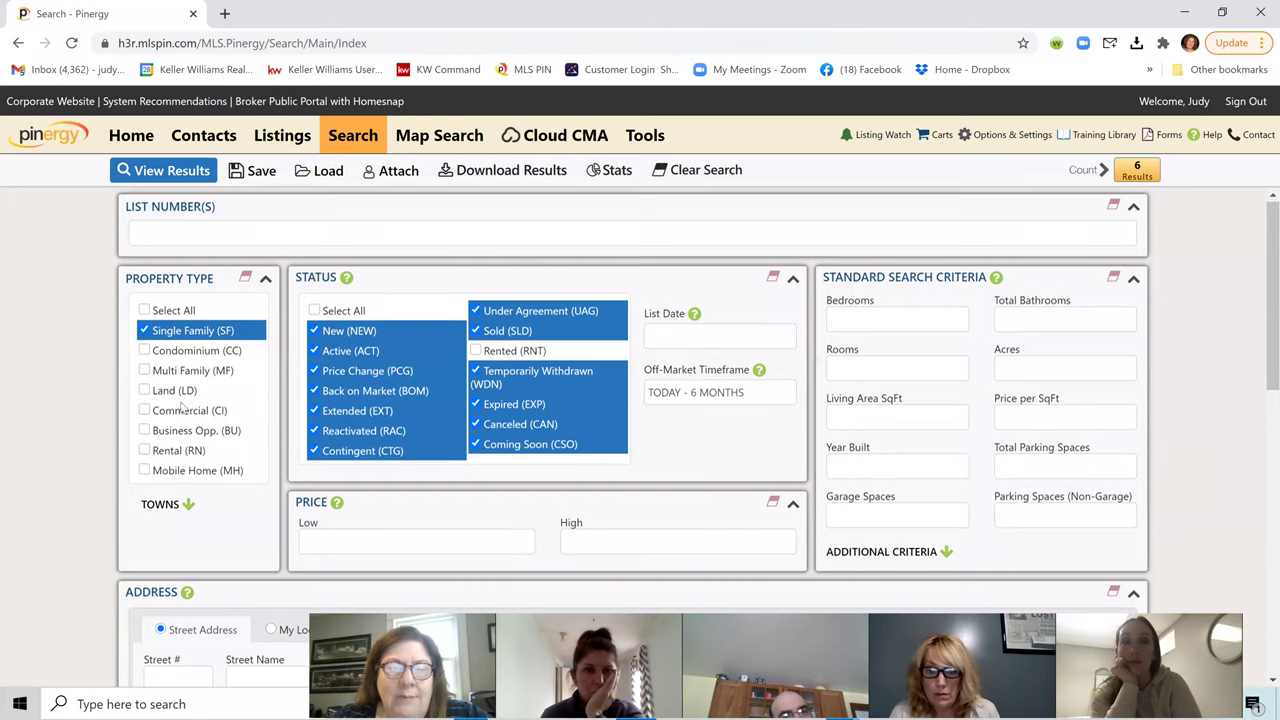
pyautogui.scroll(-8, 514, 417)
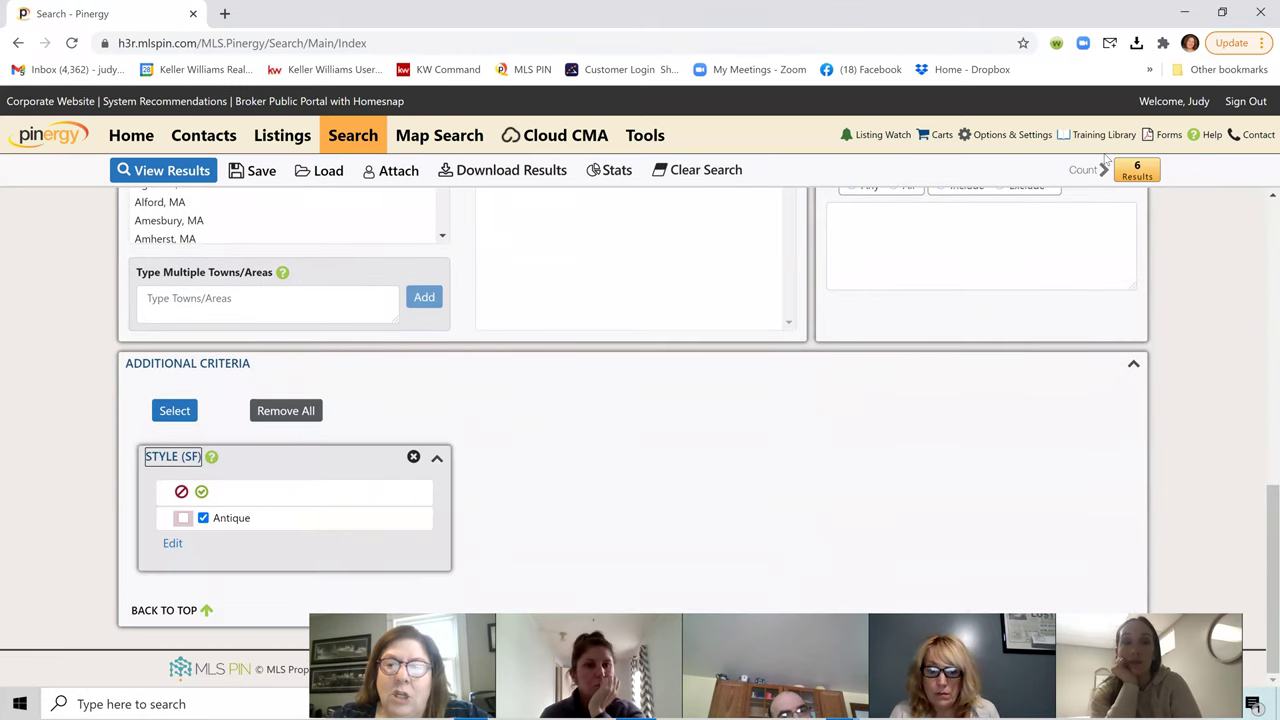
pyautogui.click(1137, 170)
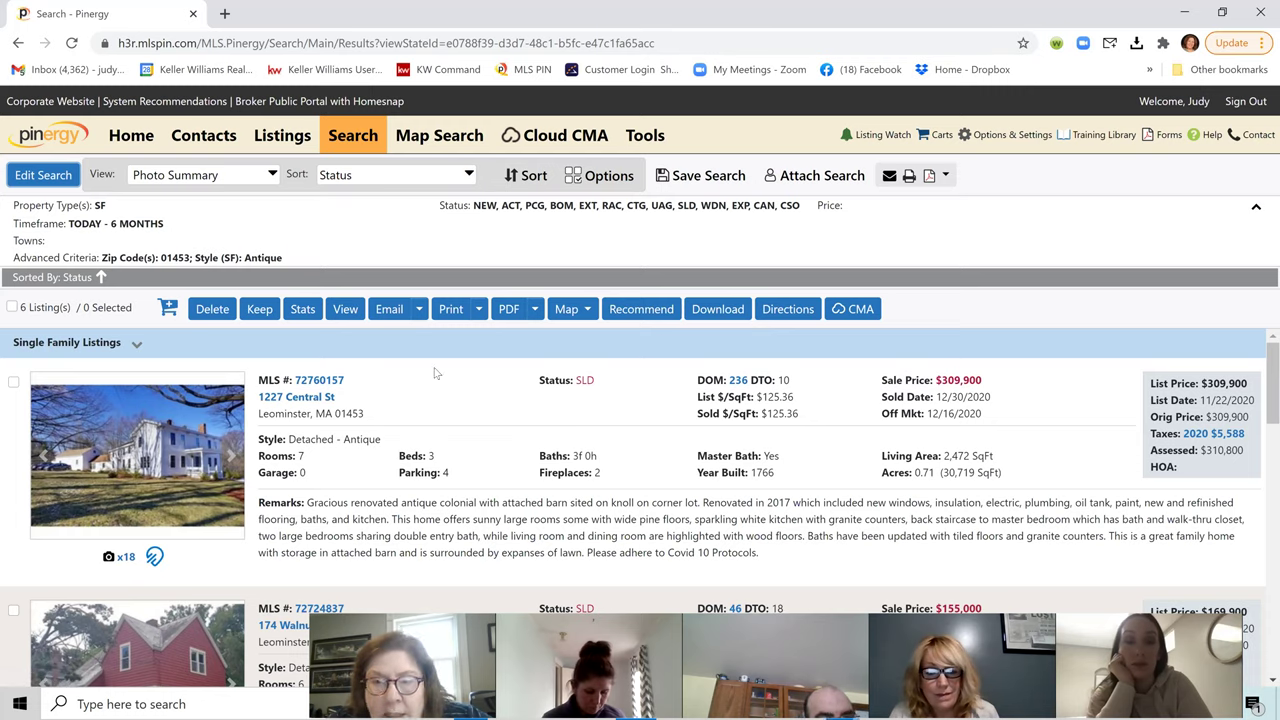
pyautogui.click(319, 381)
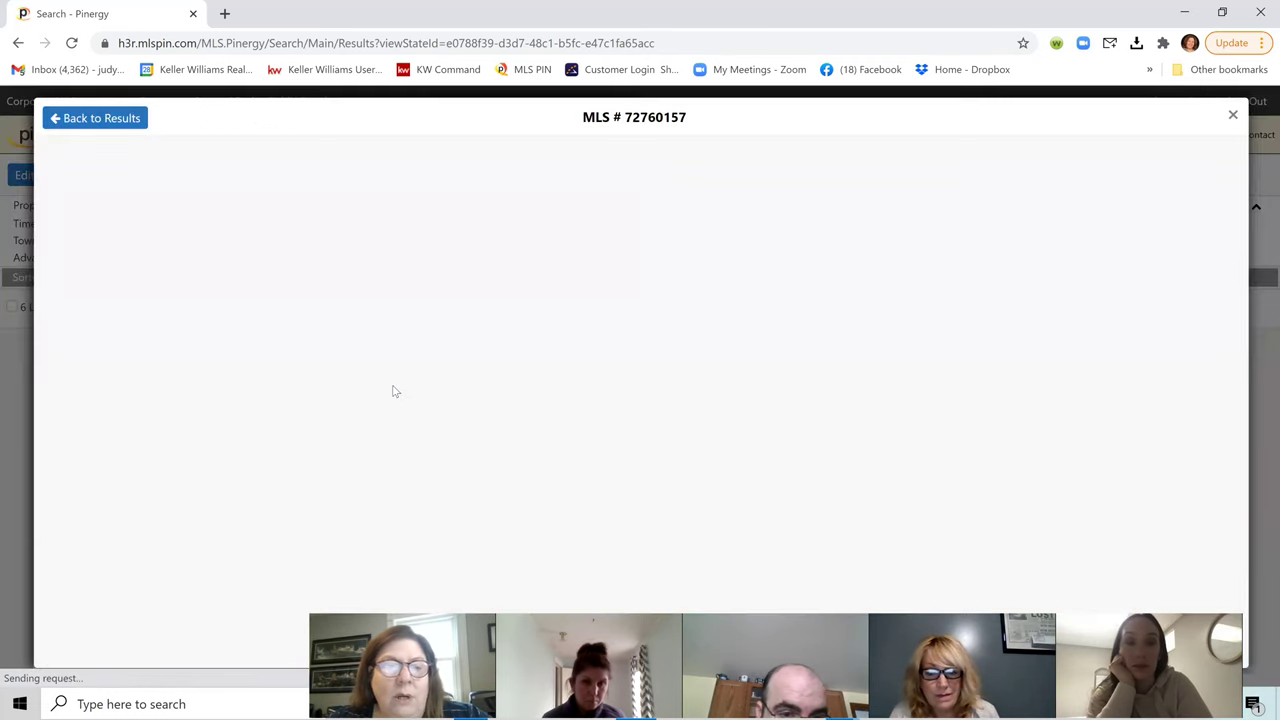
pyautogui.scroll(-4, 743, 357)
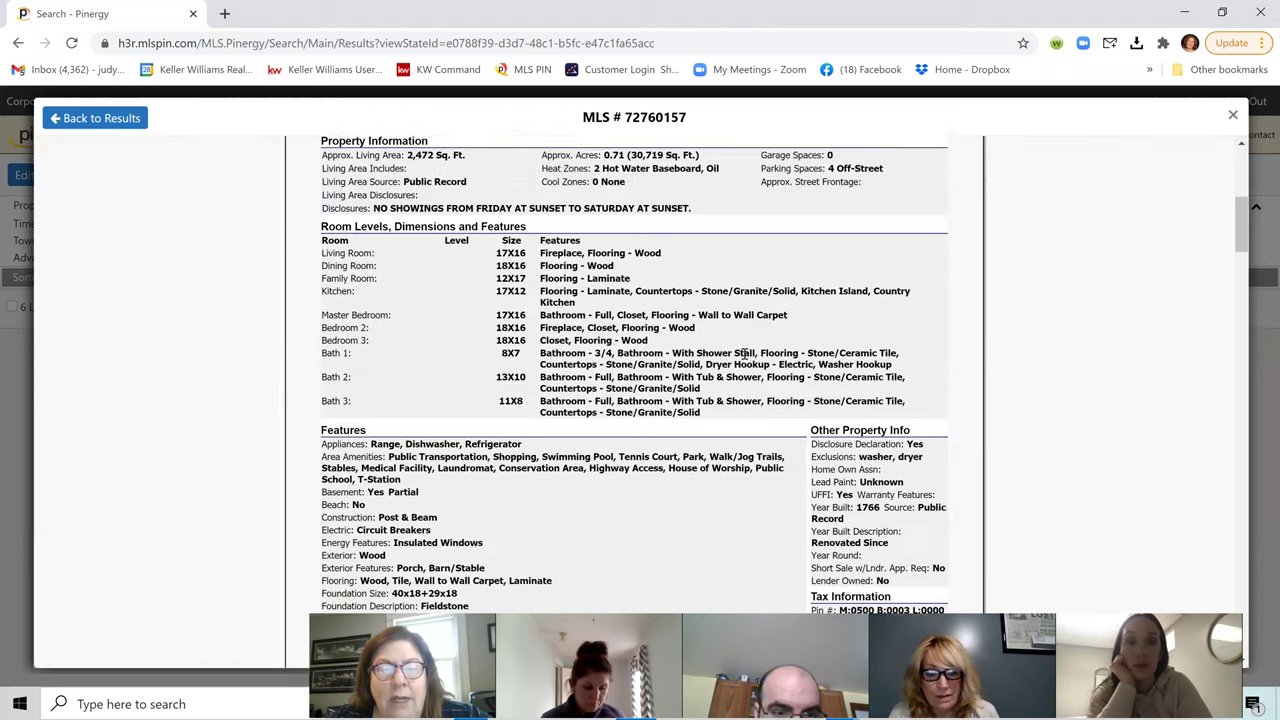
pyautogui.scroll(-10, 743, 357)
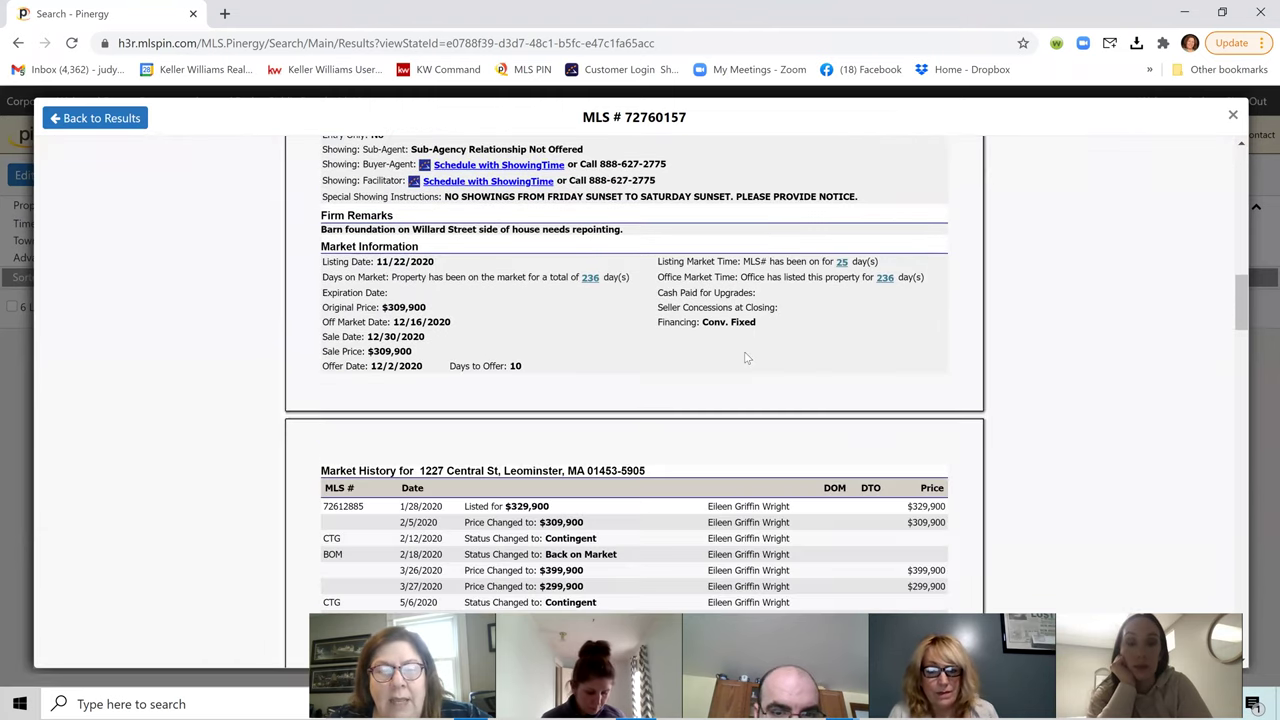
pyautogui.scroll(-10, 745, 360)
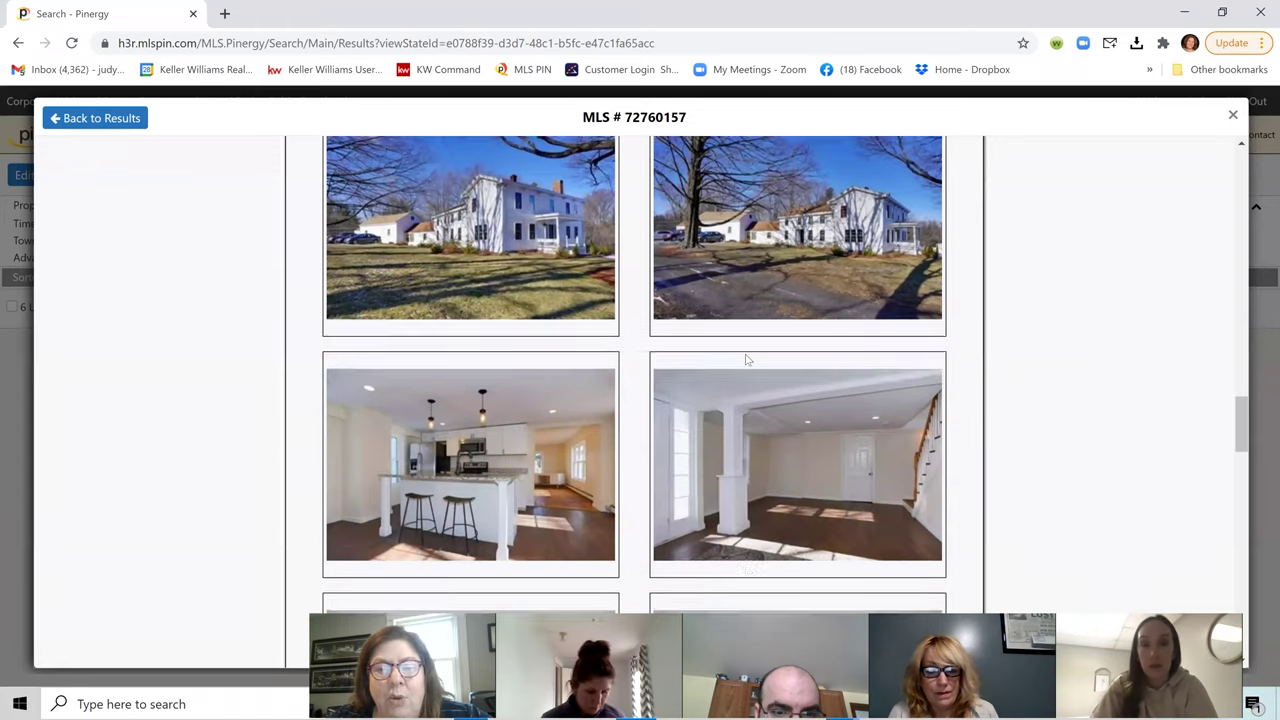
pyautogui.scroll(-3, 750, 360)
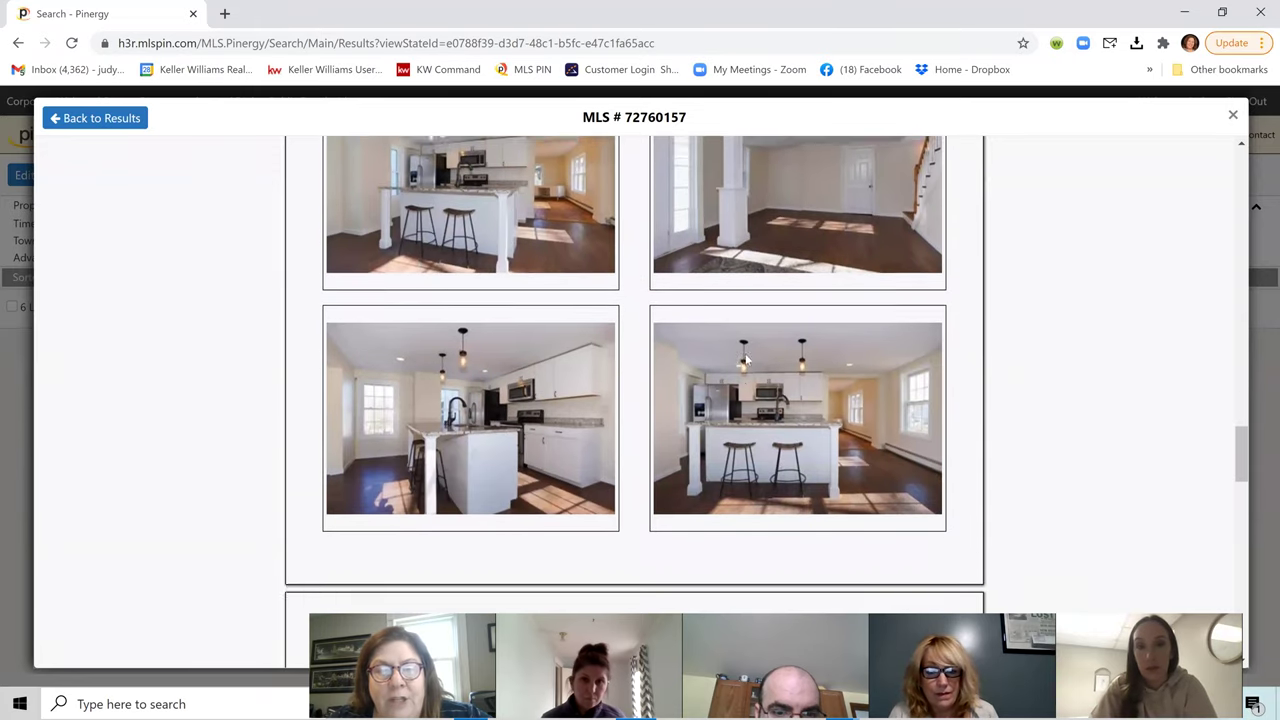
pyautogui.scroll(-5, 745, 363)
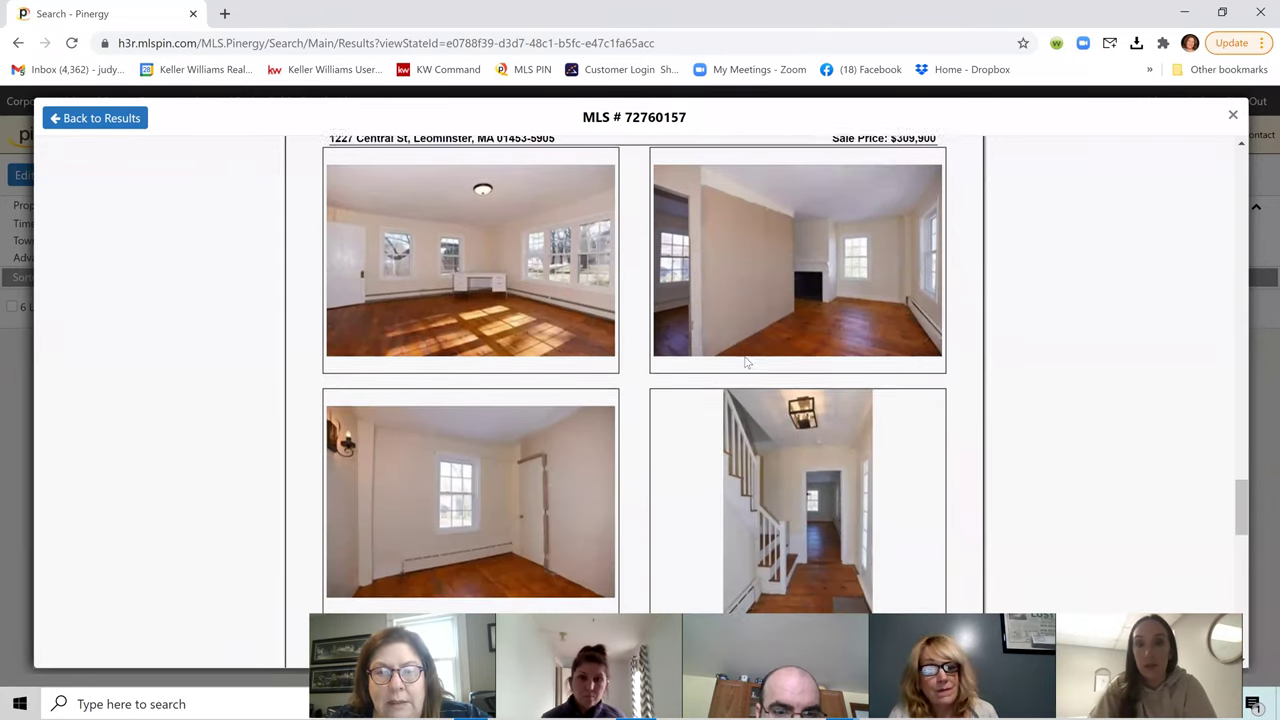
pyautogui.scroll(-7, 745, 362)
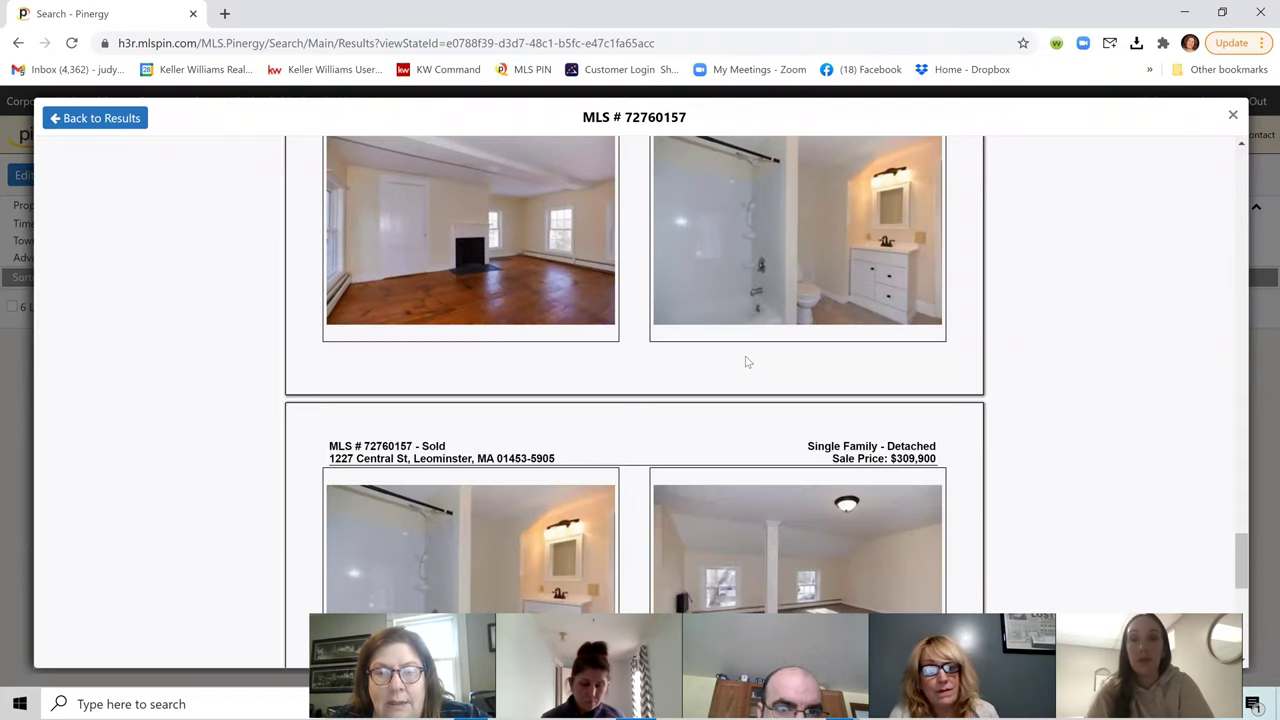
pyautogui.scroll(-3, 745, 362)
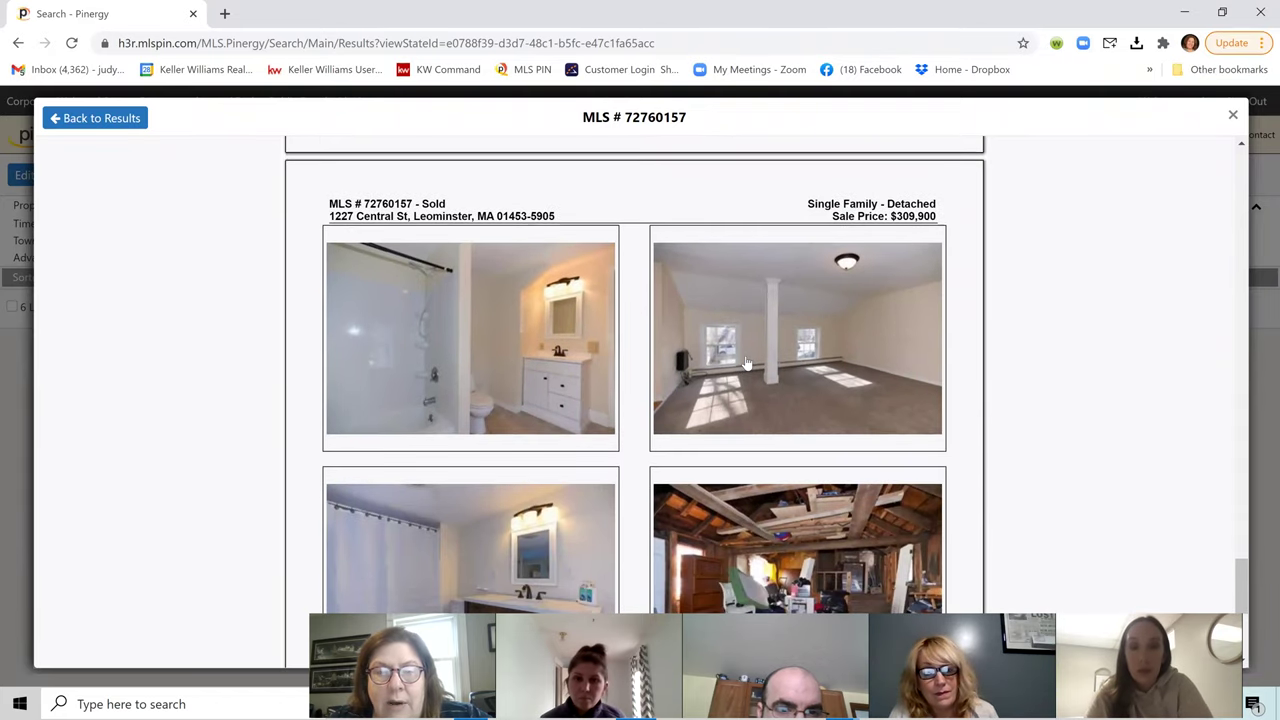
pyautogui.scroll(-4, 745, 363)
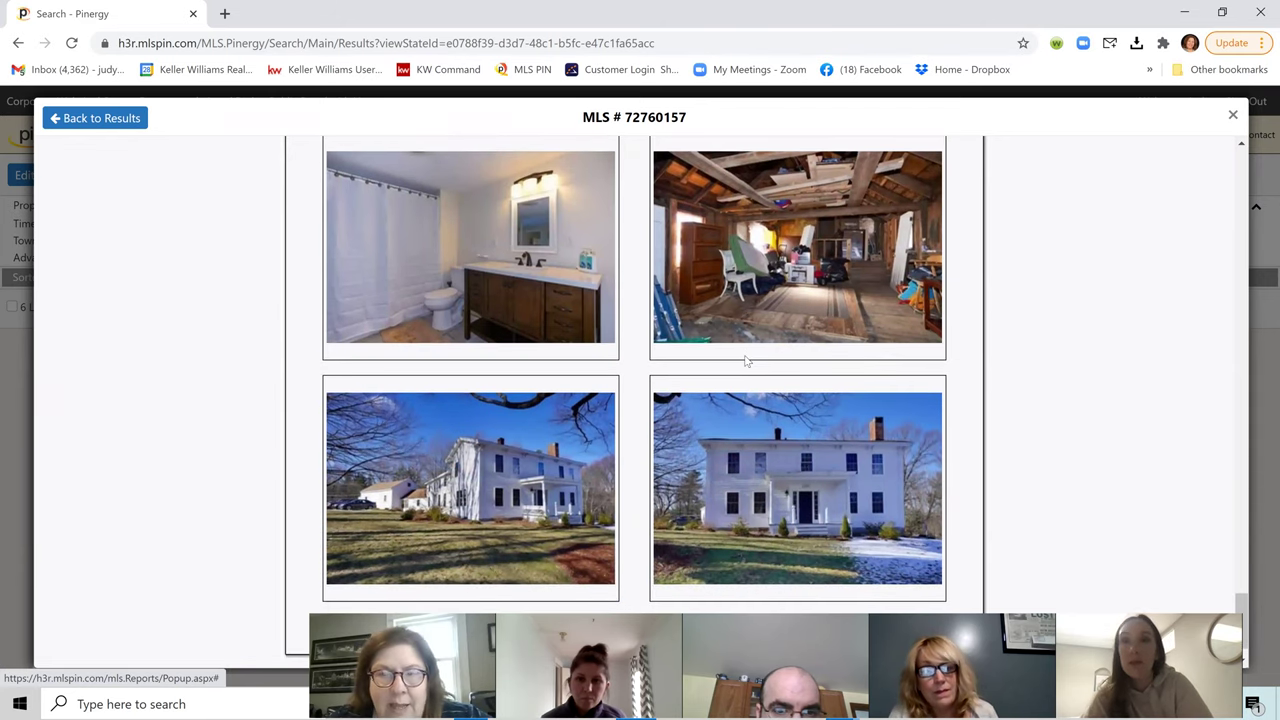
pyautogui.scroll(-1, 745, 362)
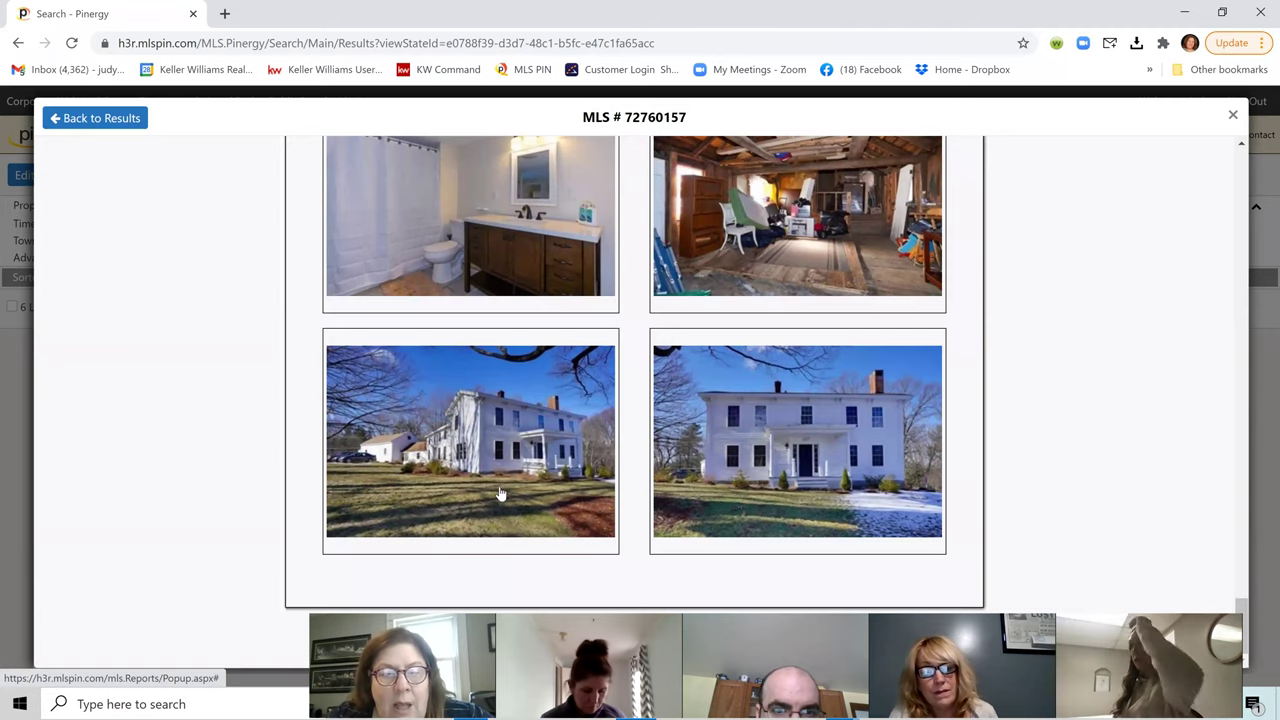
pyautogui.scroll(5, 500, 480)
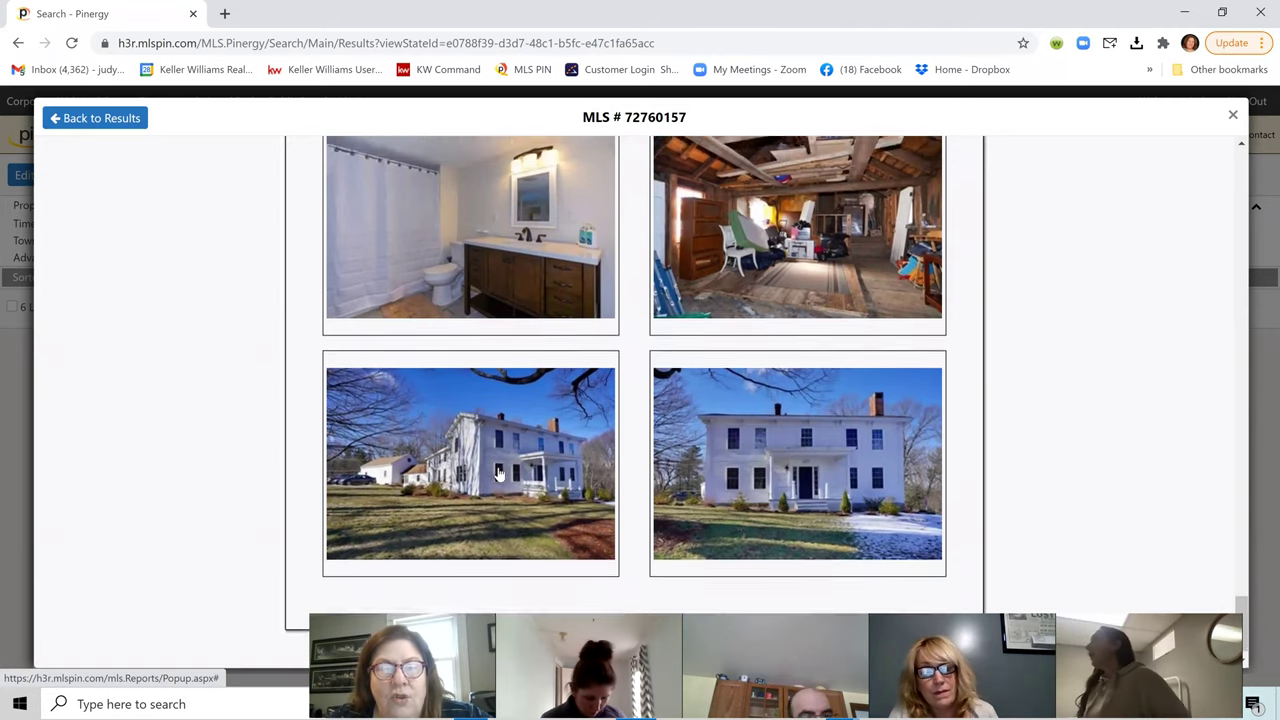
pyautogui.scroll(3, 498, 465)
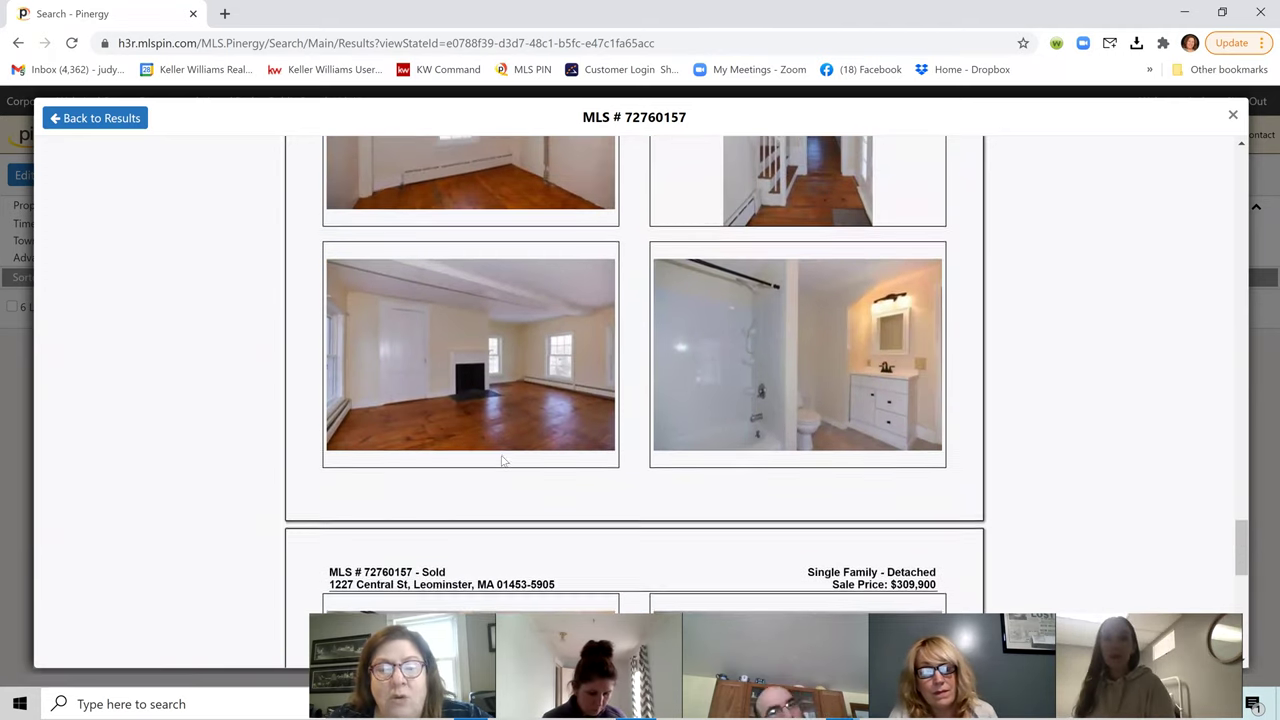
pyautogui.scroll(4, 505, 454)
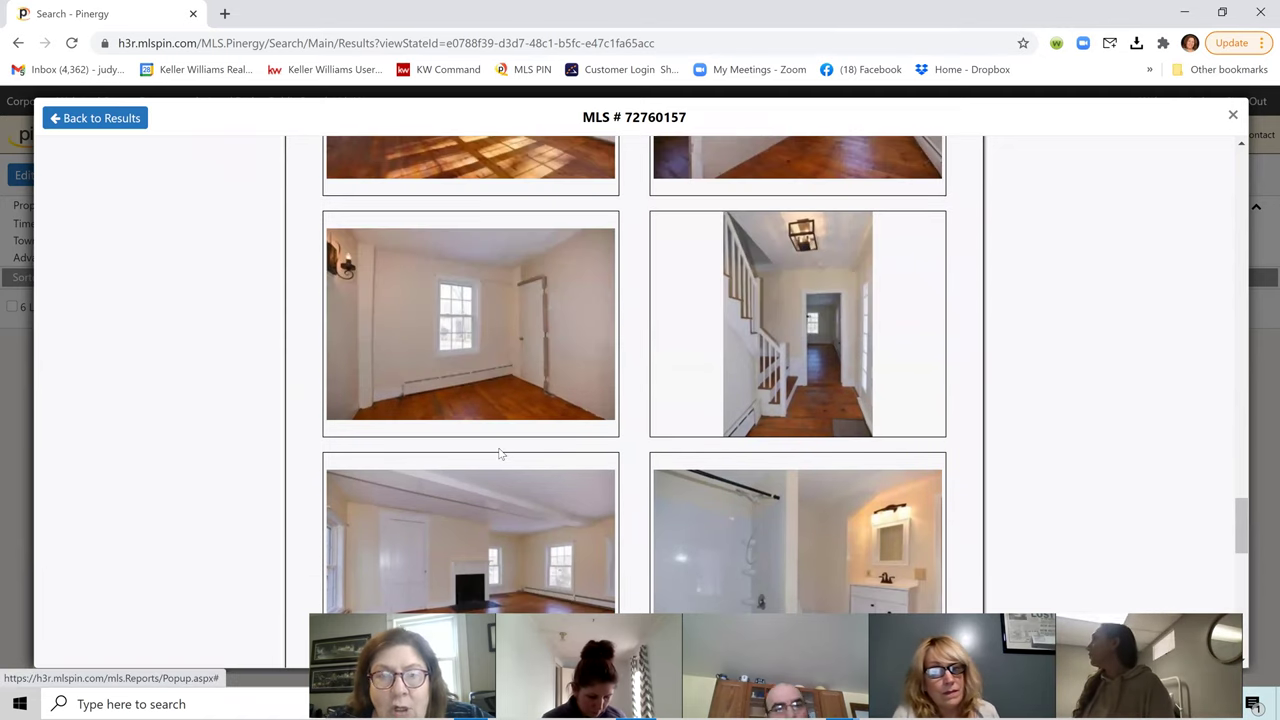
pyautogui.scroll(10, 500, 454)
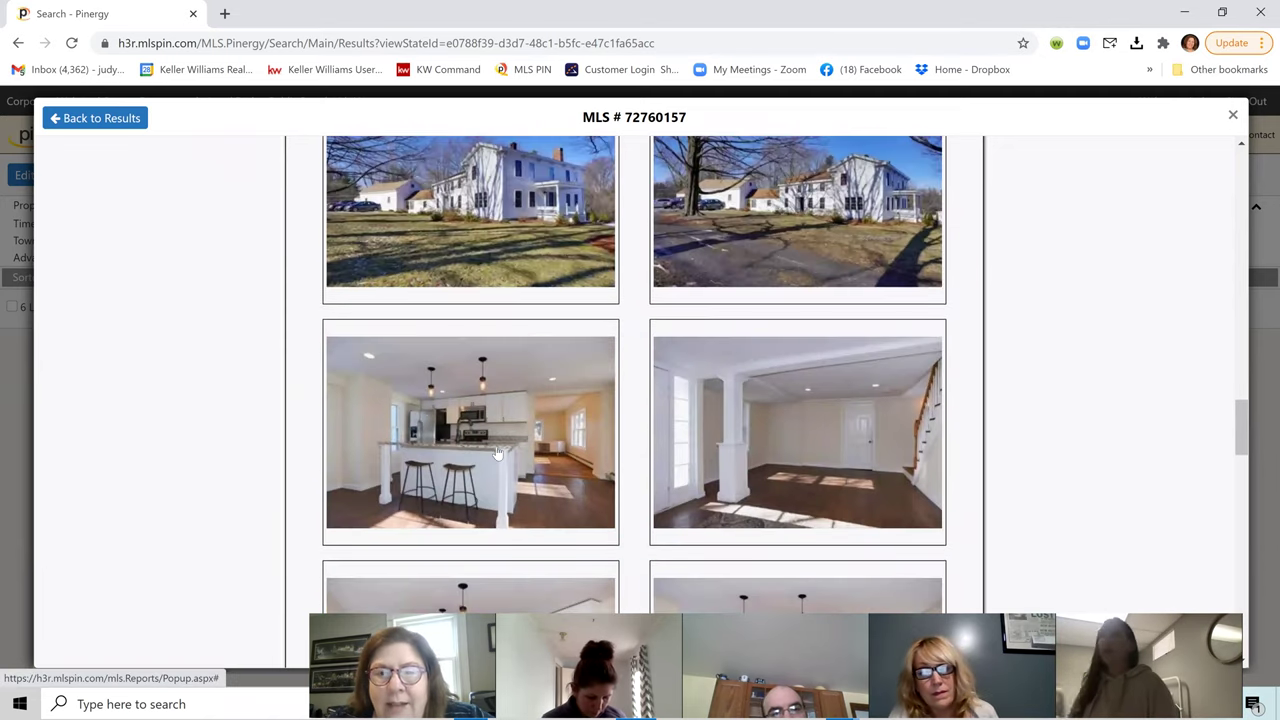
pyautogui.scroll(5, 500, 451)
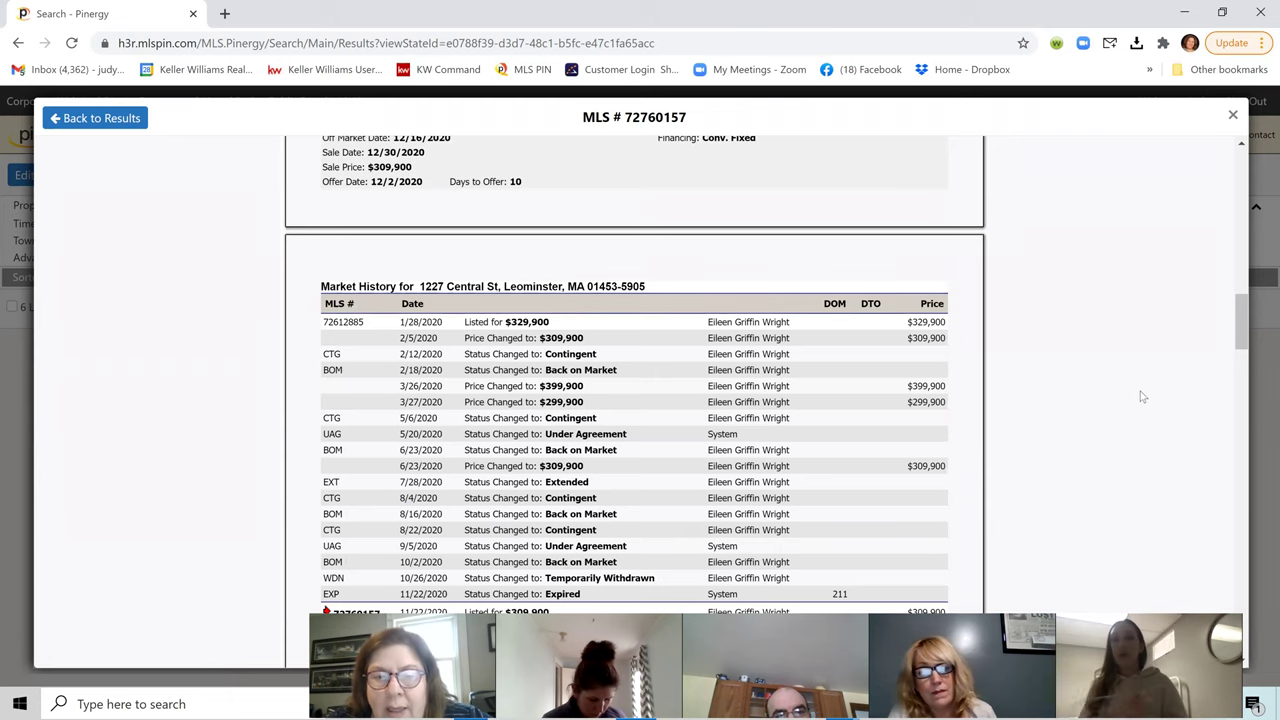
pyautogui.scroll(-2, 1040, 413)
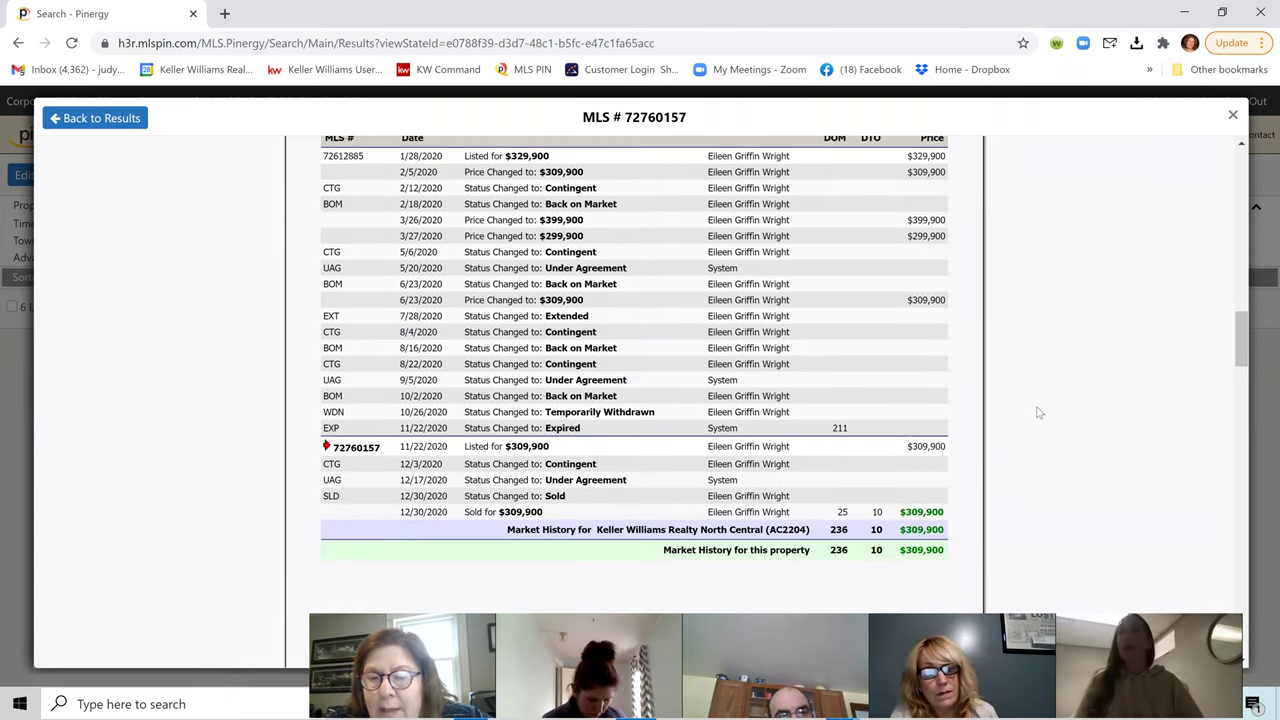
pyautogui.scroll(1, 1105, 401)
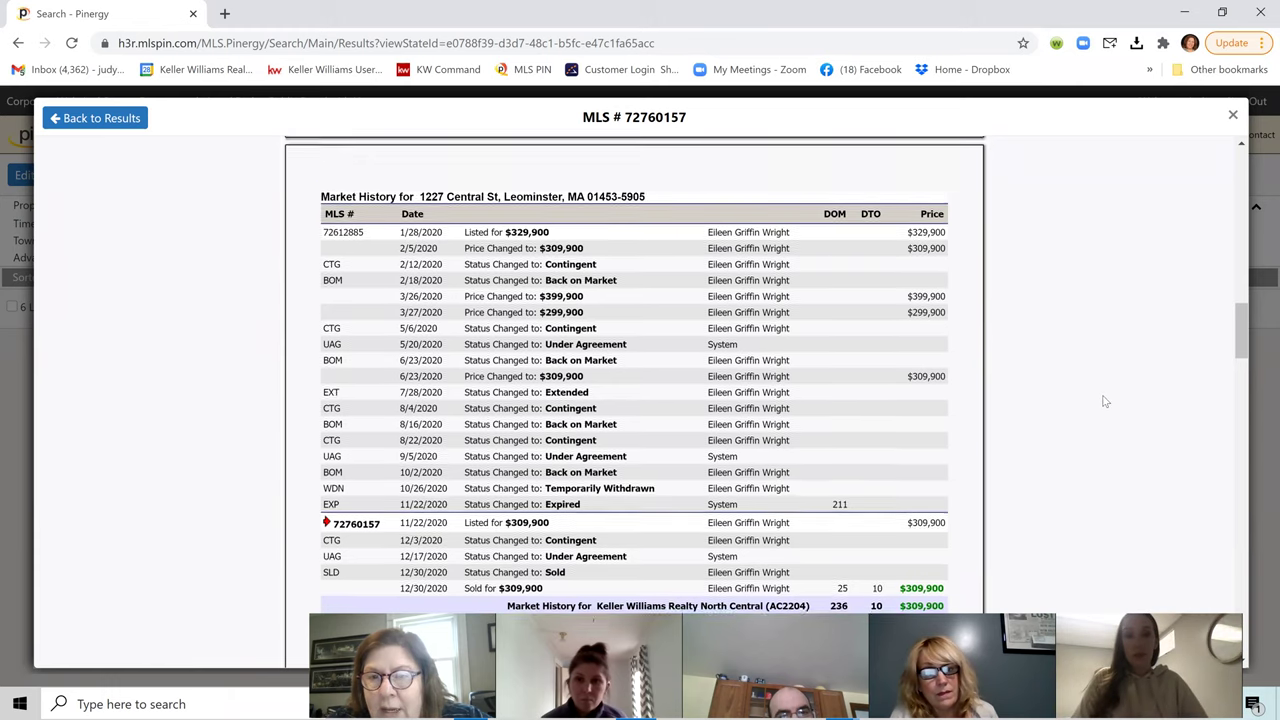
pyautogui.scroll(15, 1105, 402)
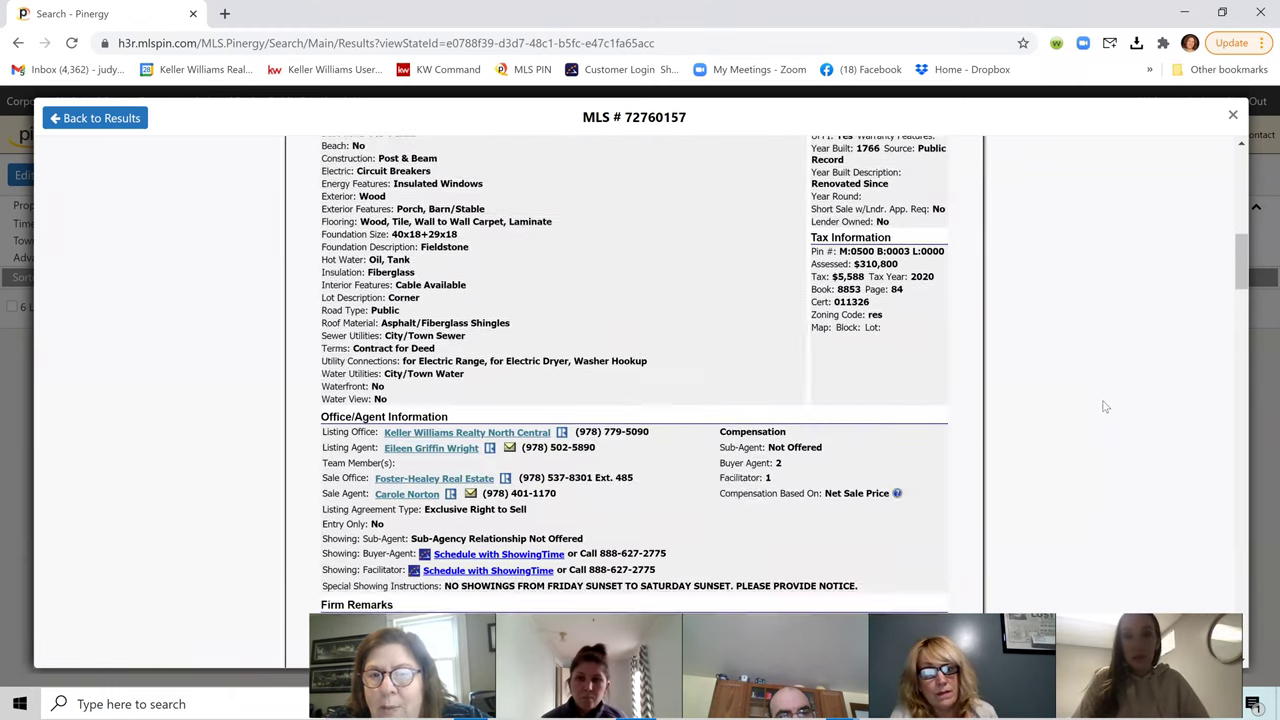
pyautogui.scroll(4, 1105, 407)
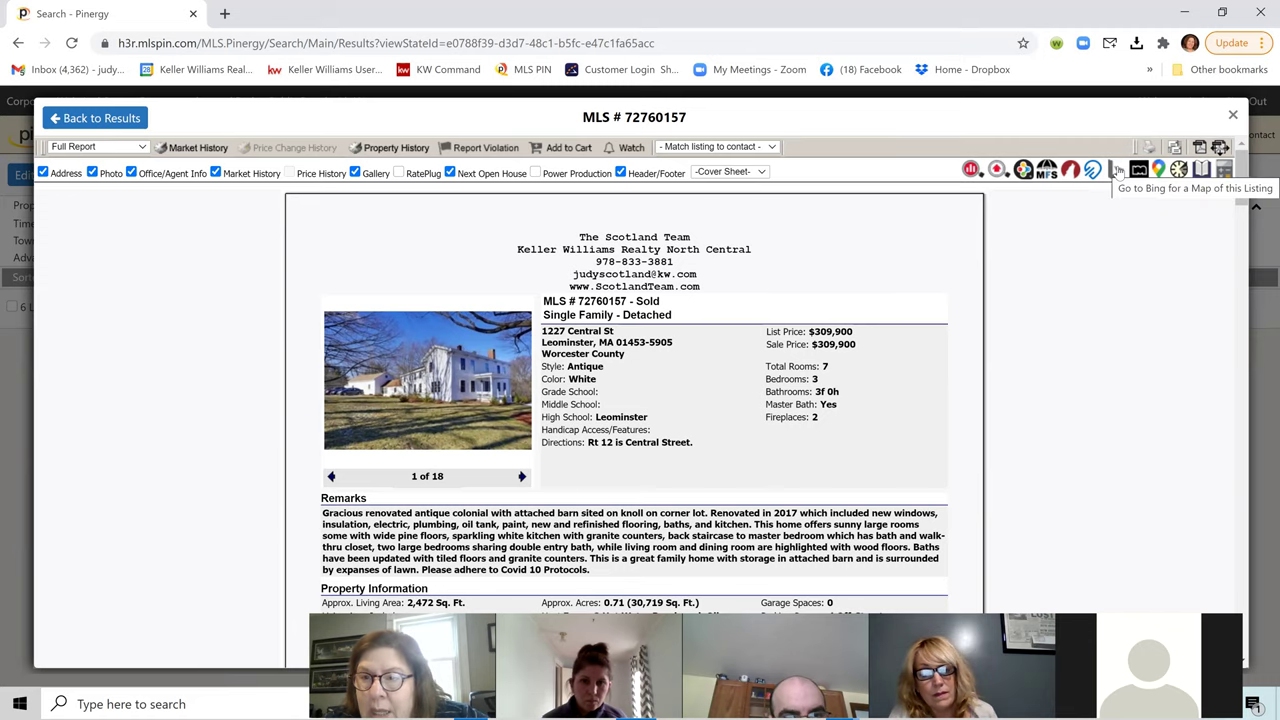
pyautogui.click(1114, 171)
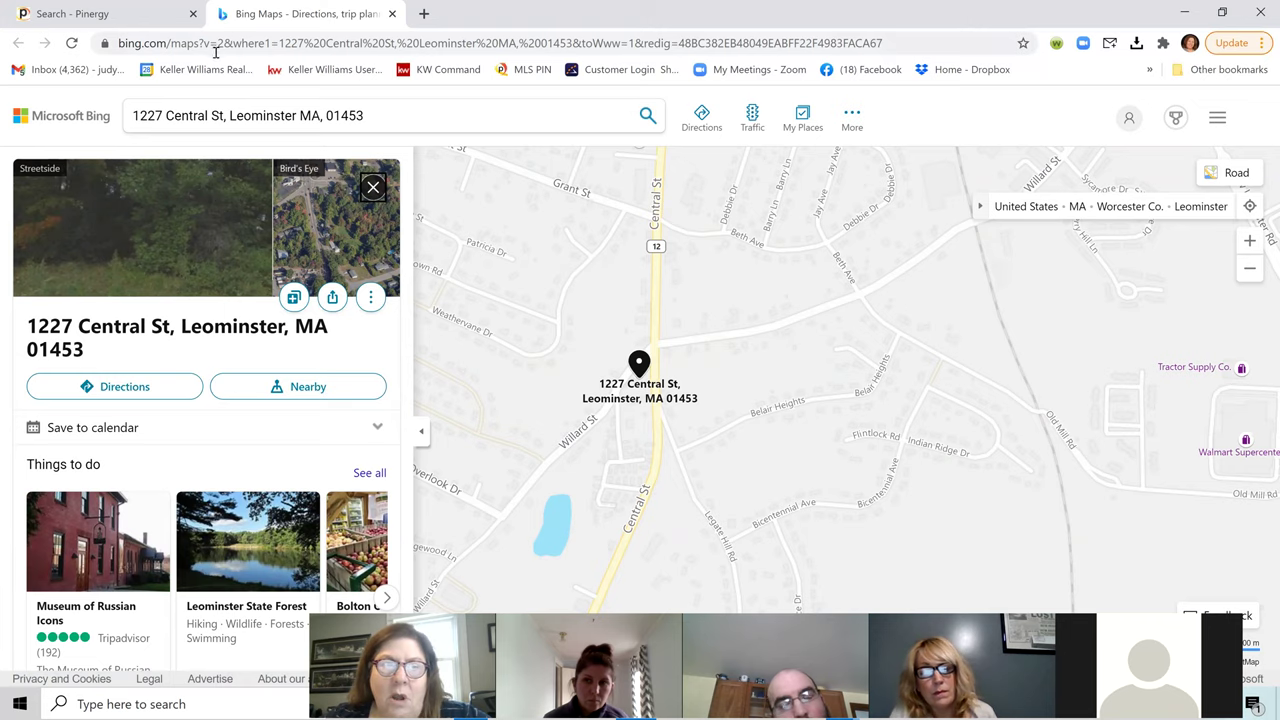
pyautogui.click(393, 14)
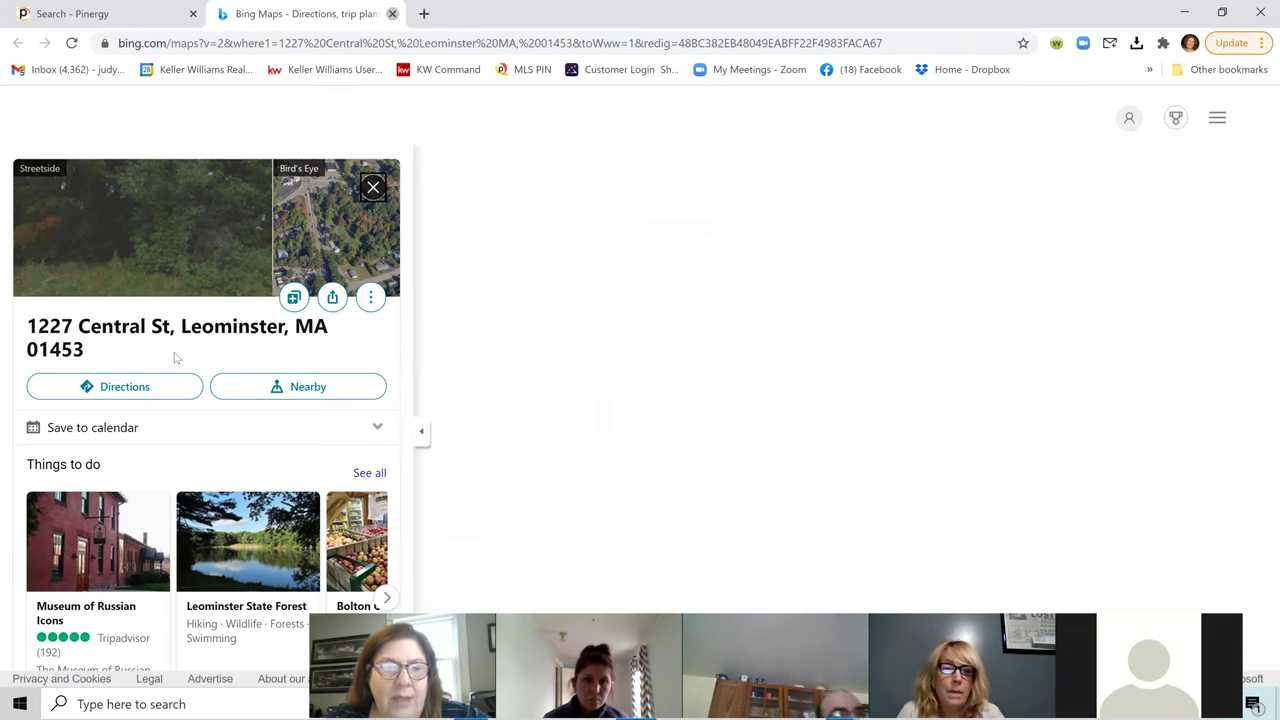
pyautogui.click(95, 118)
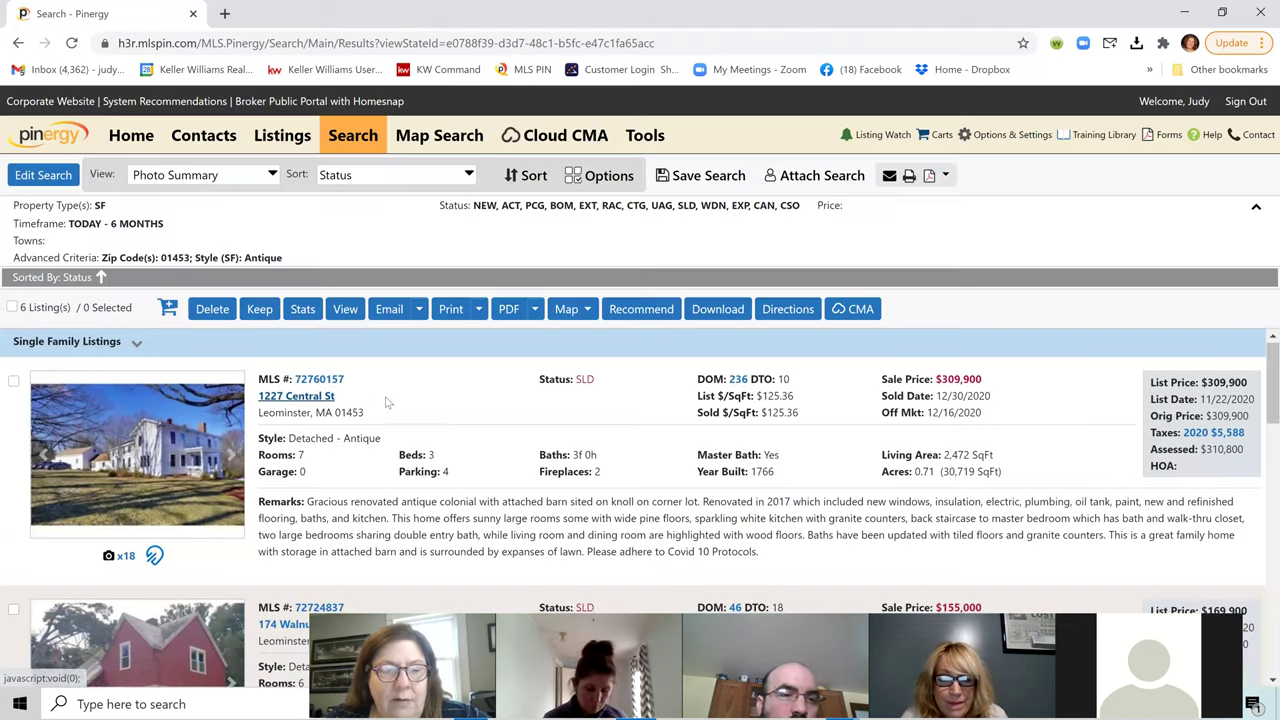
# Step: Look over the six Antique results, then return to the search criteria to edit them
pyautogui.scroll(-4, 392, 511)
pyautogui.scroll(-3, 392, 511)
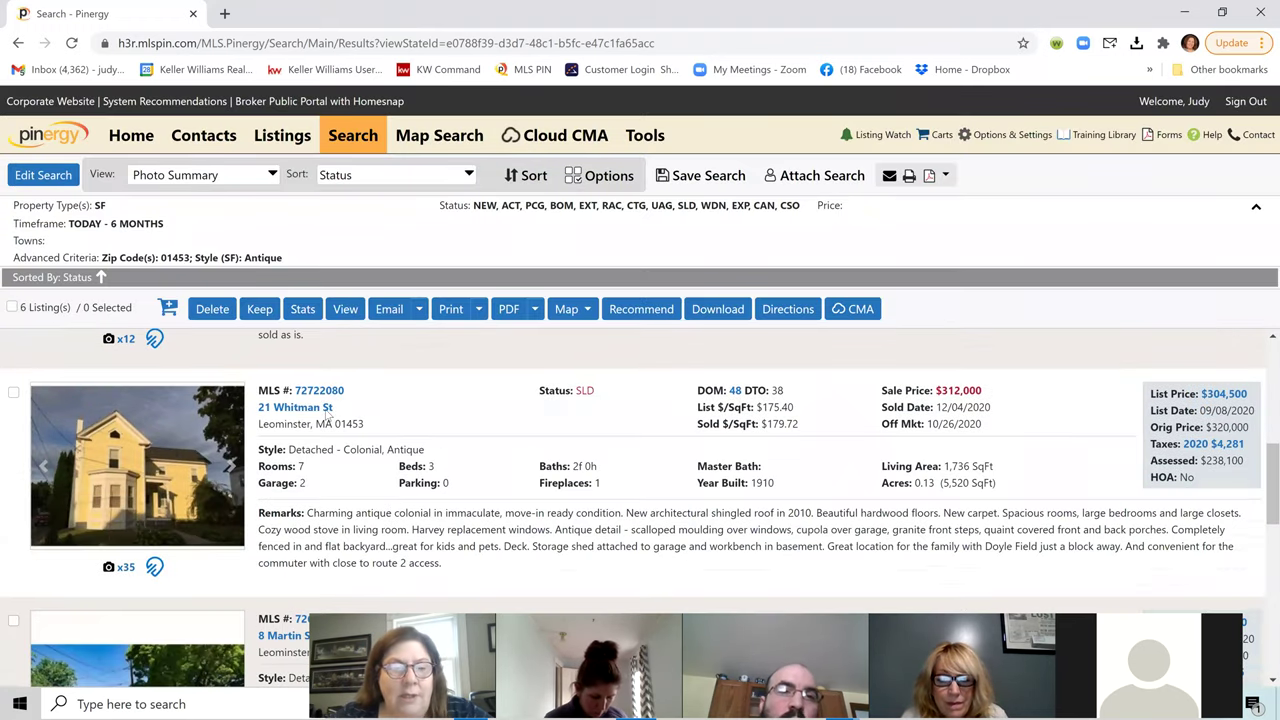
pyautogui.scroll(-3, 296, 441)
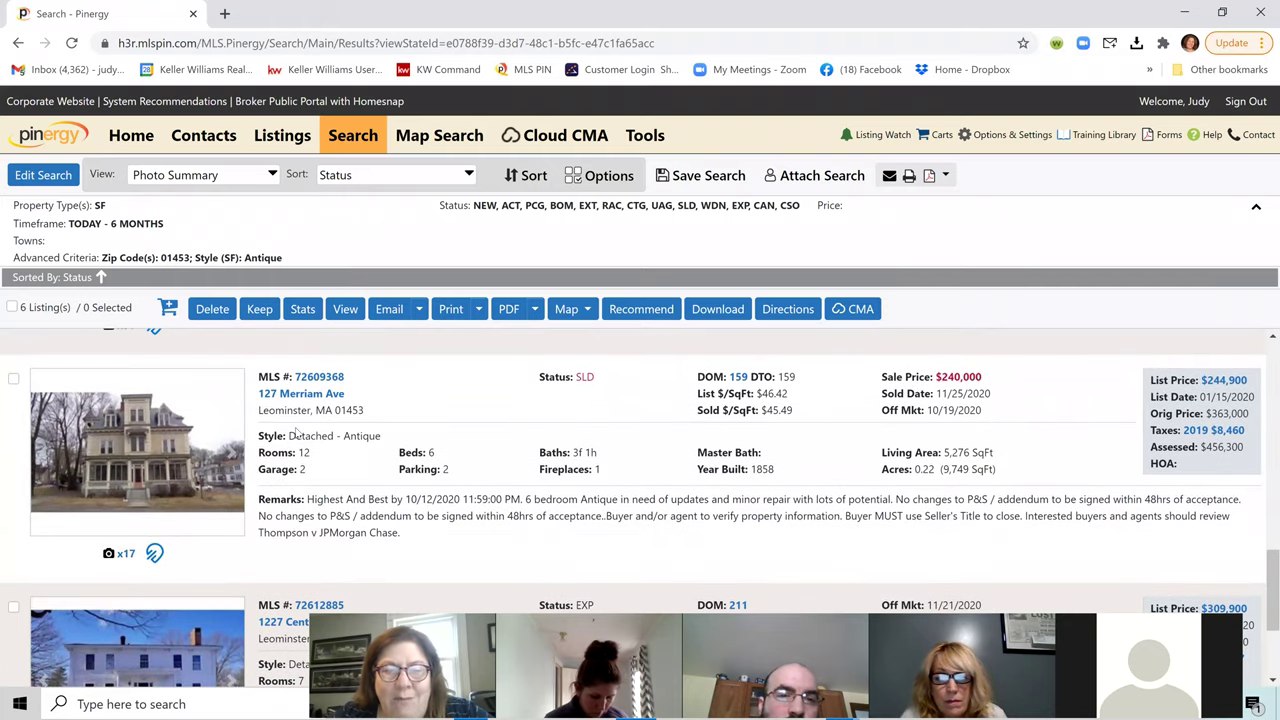
pyautogui.scroll(-2, 296, 432)
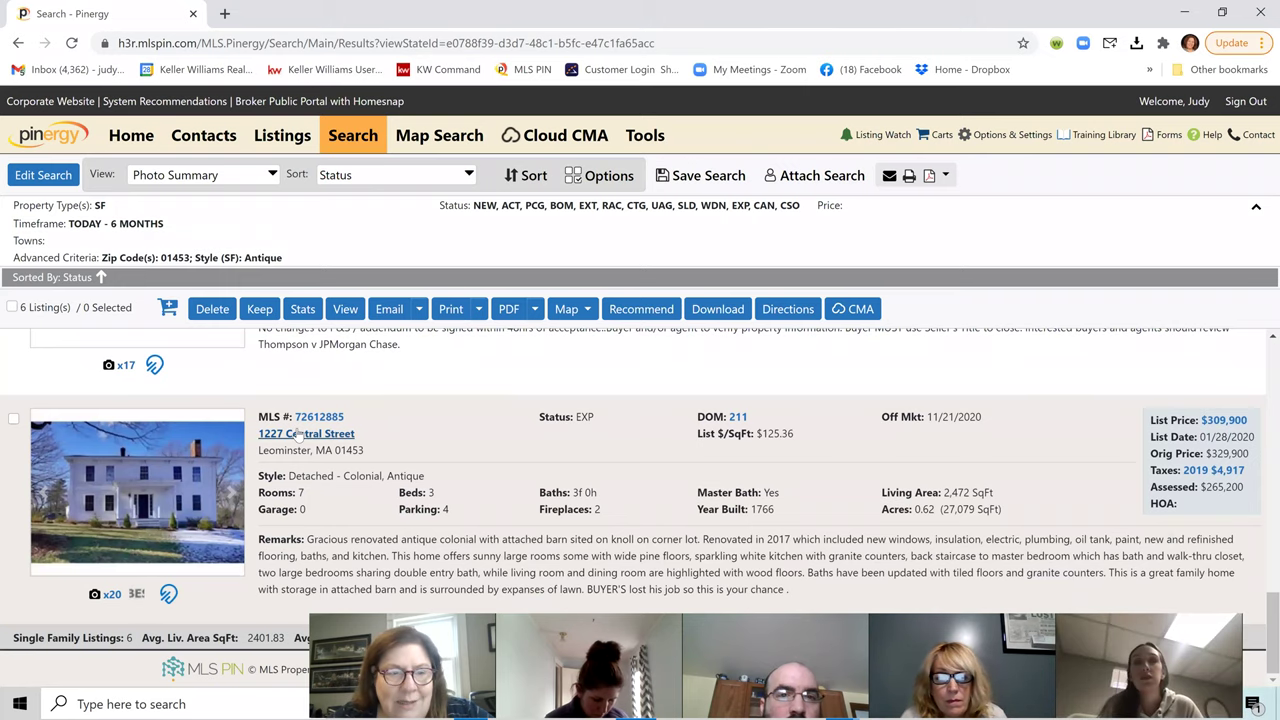
pyautogui.scroll(5, 298, 431)
pyautogui.scroll(5, 302, 432)
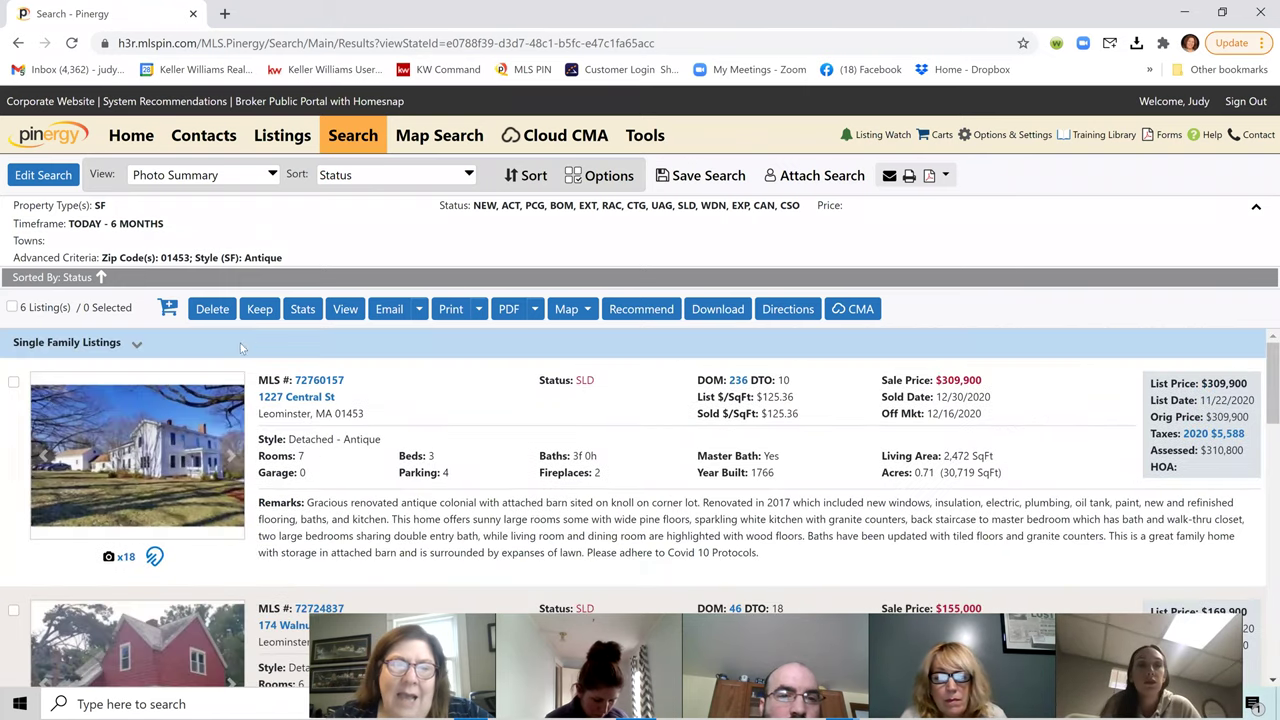
pyautogui.click(45, 177)
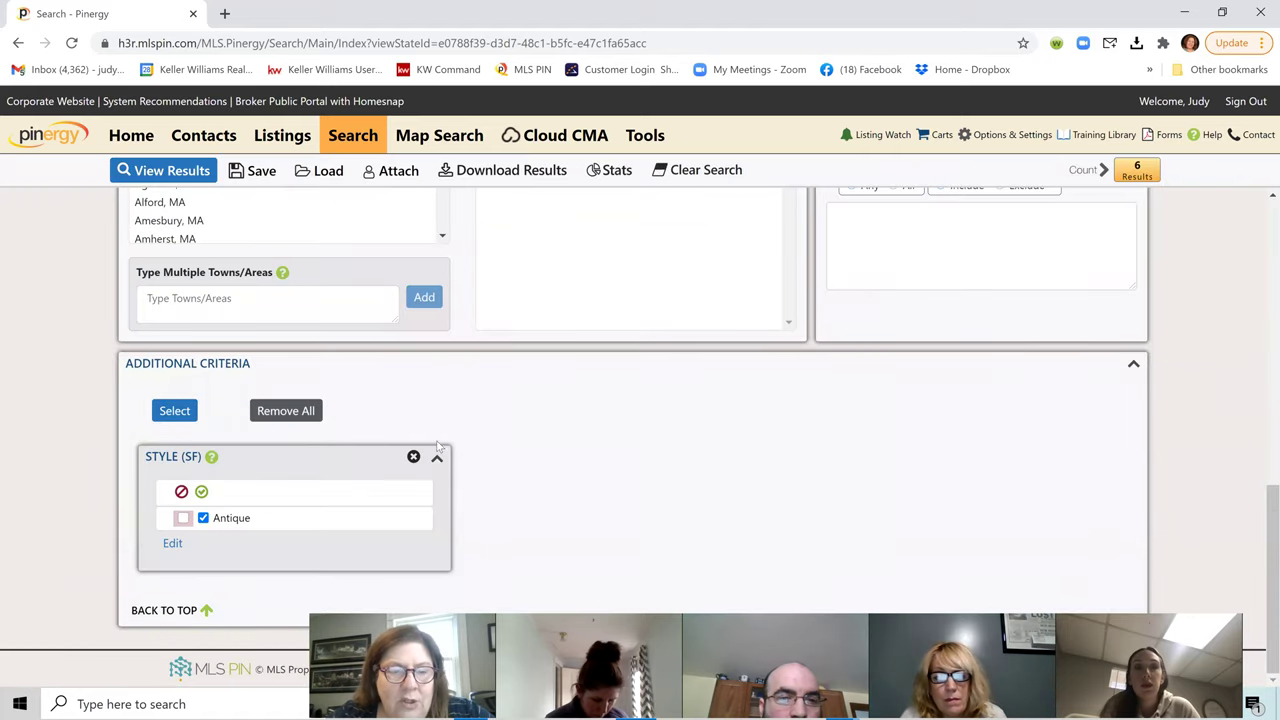
# Step: Remove the Style (SF) Antique criterion from the search
pyautogui.click(413, 457)
pyautogui.scroll(5, 506, 449)
pyautogui.scroll(2, 506, 449)
pyautogui.scroll(-1, 588, 396)
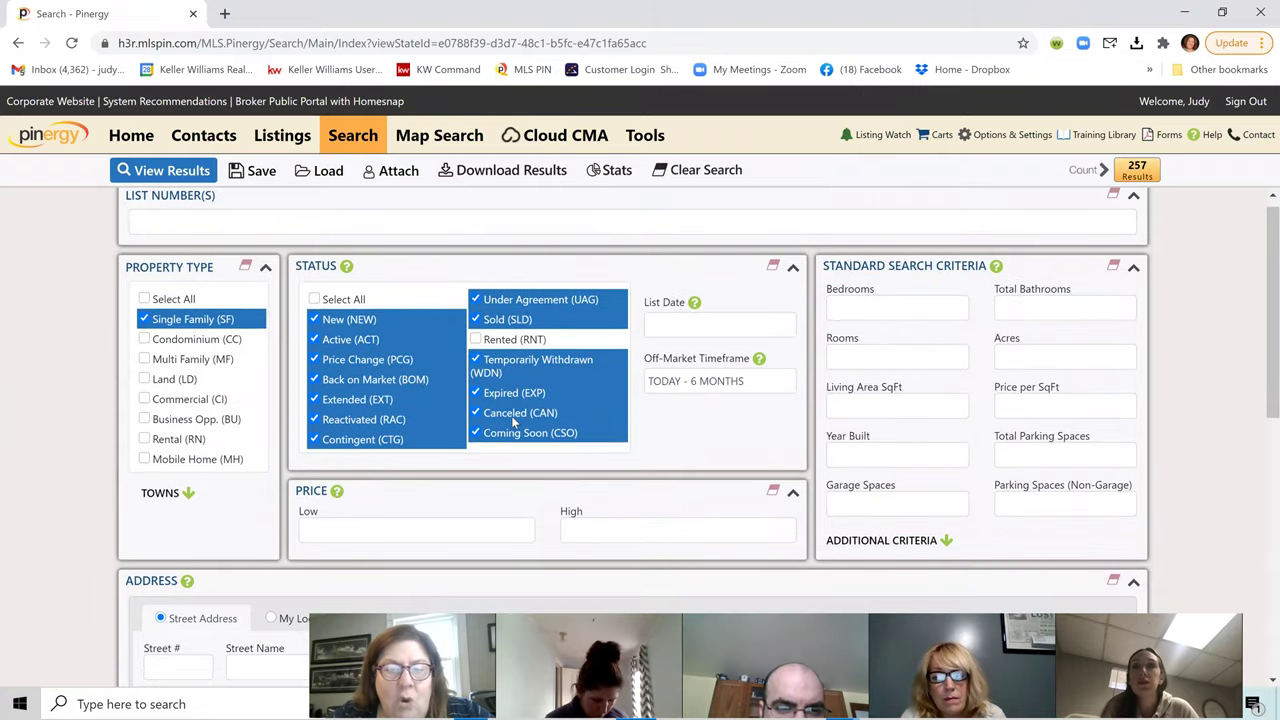
pyautogui.scroll(-1, 588, 396)
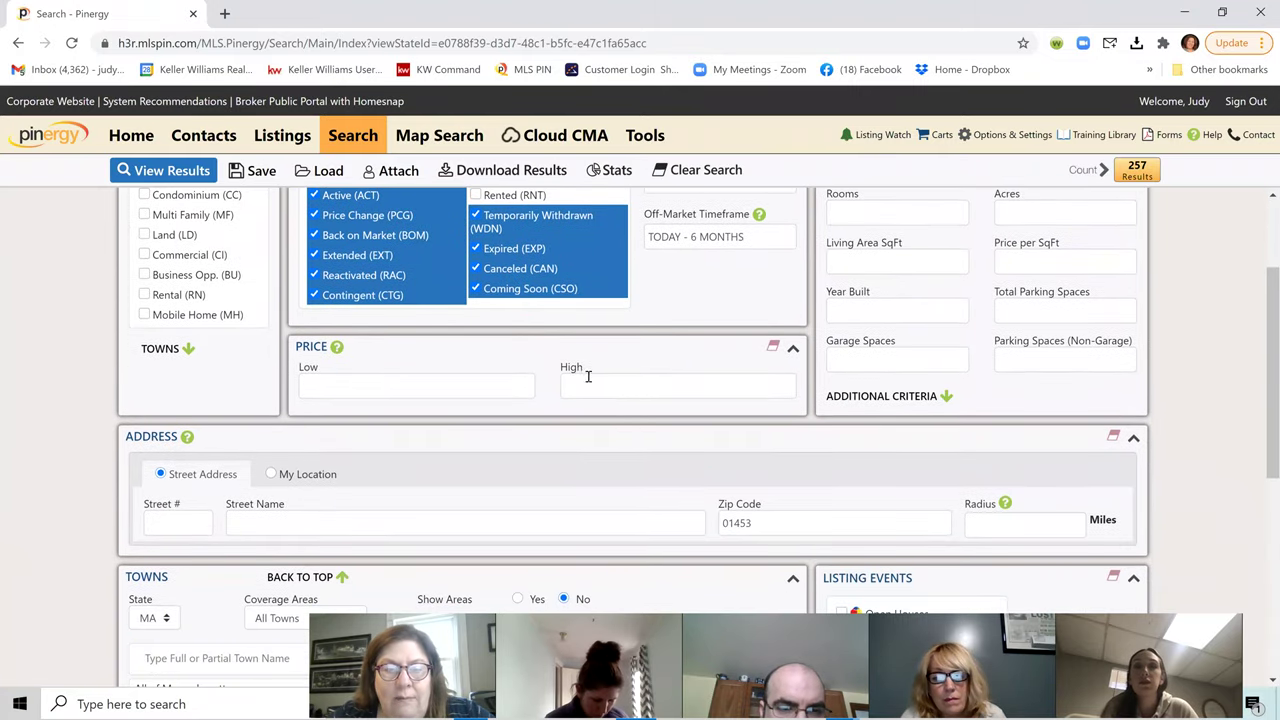
# Step: Set the price range to $400,000–$550,000 and view the 61 resulting listings
pyautogui.click(589, 377)
pyautogui.write('50')
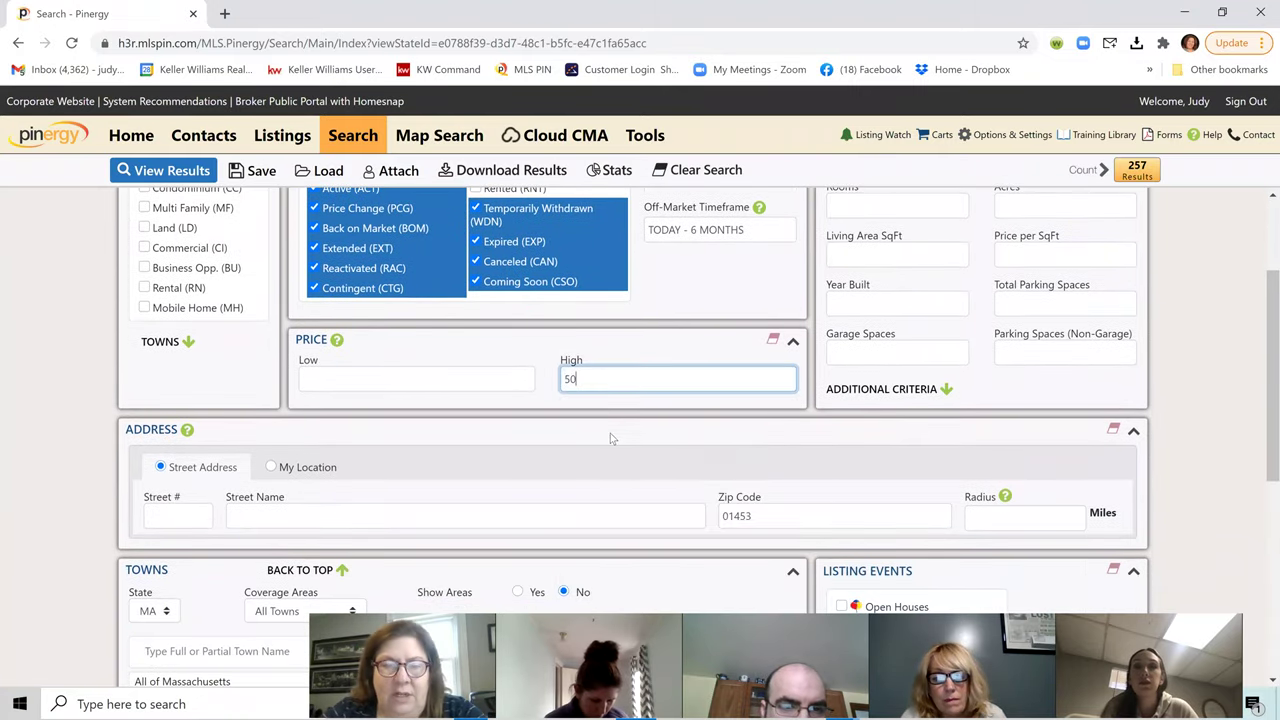
pyautogui.write('000000')
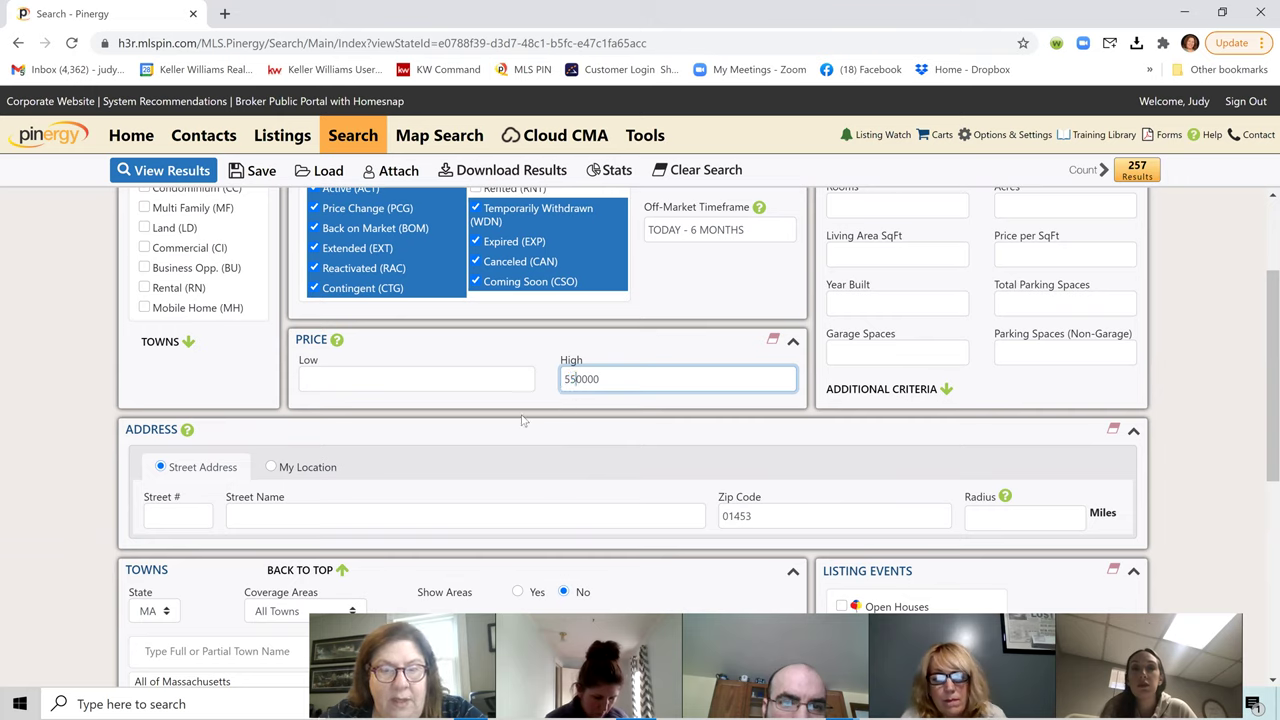
pyautogui.click(418, 377)
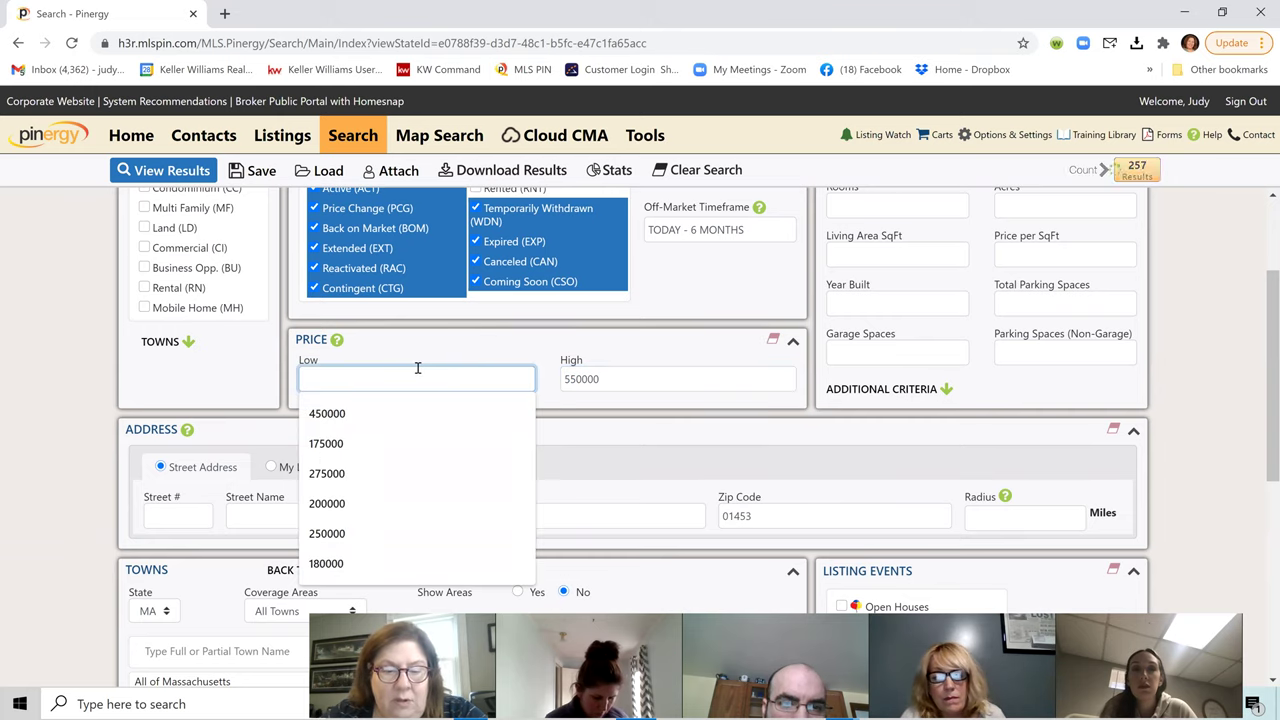
pyautogui.write('40000')
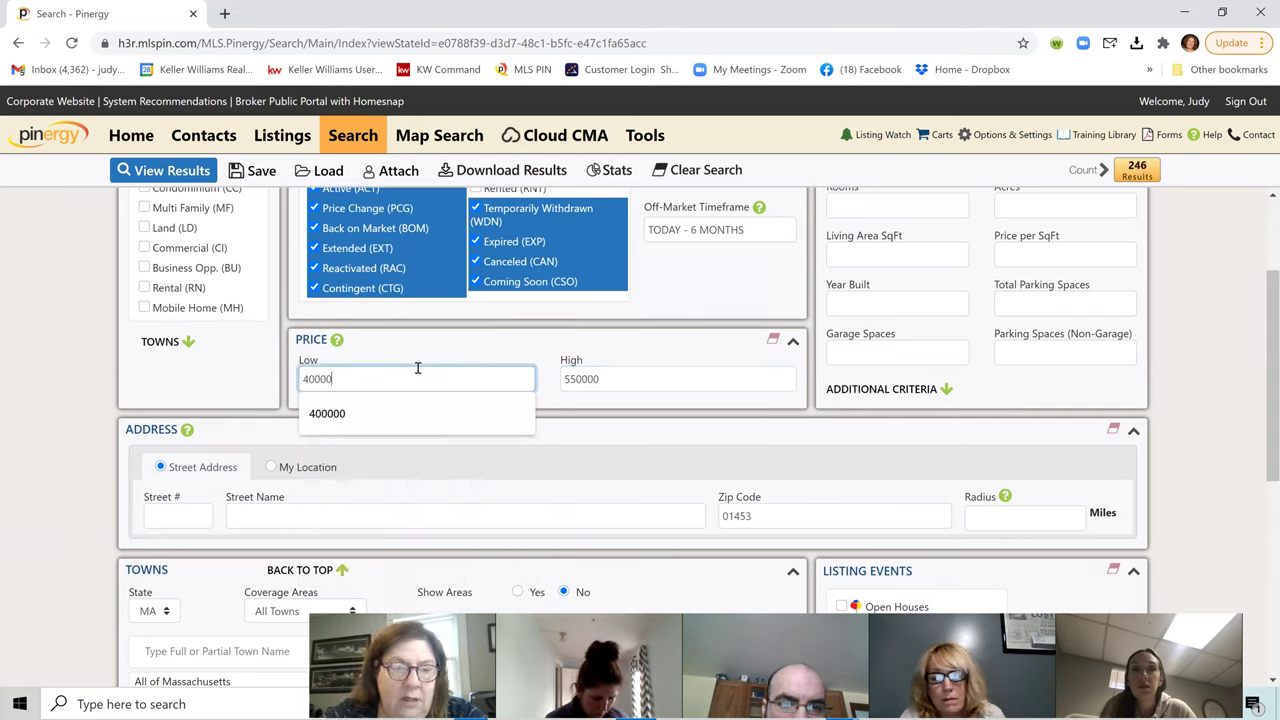
pyautogui.write('0')
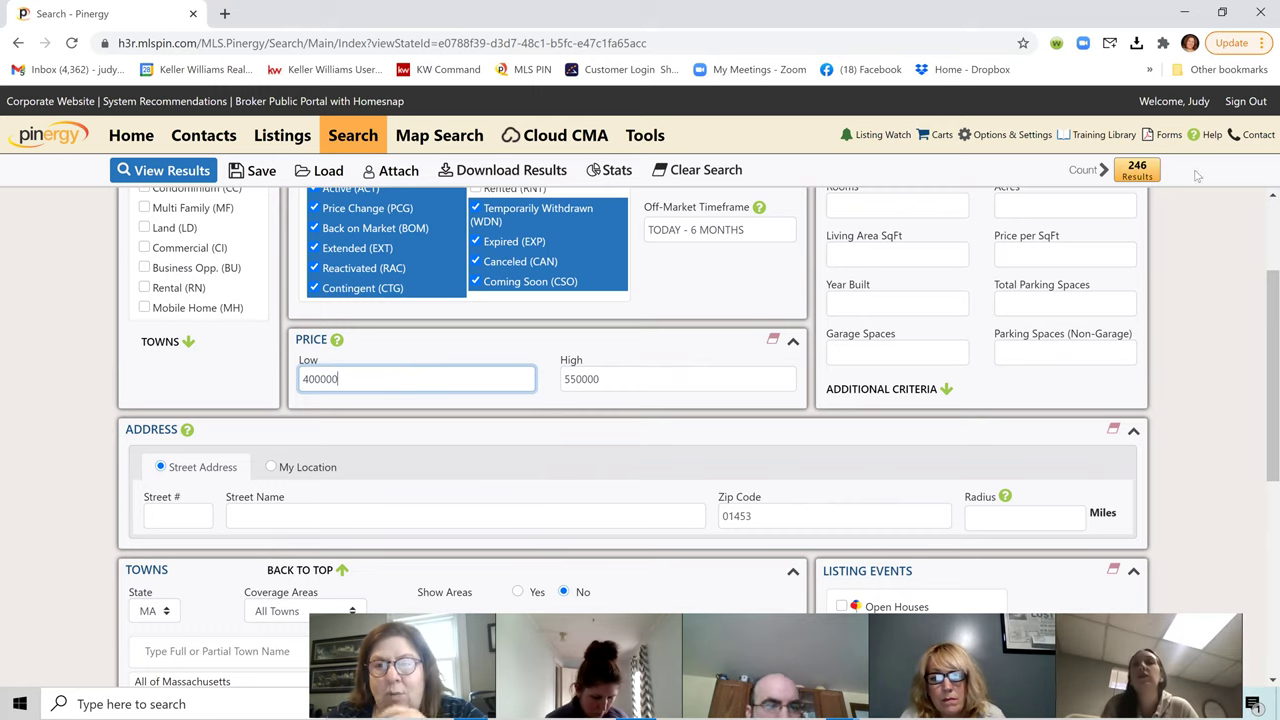
pyautogui.click(1155, 173)
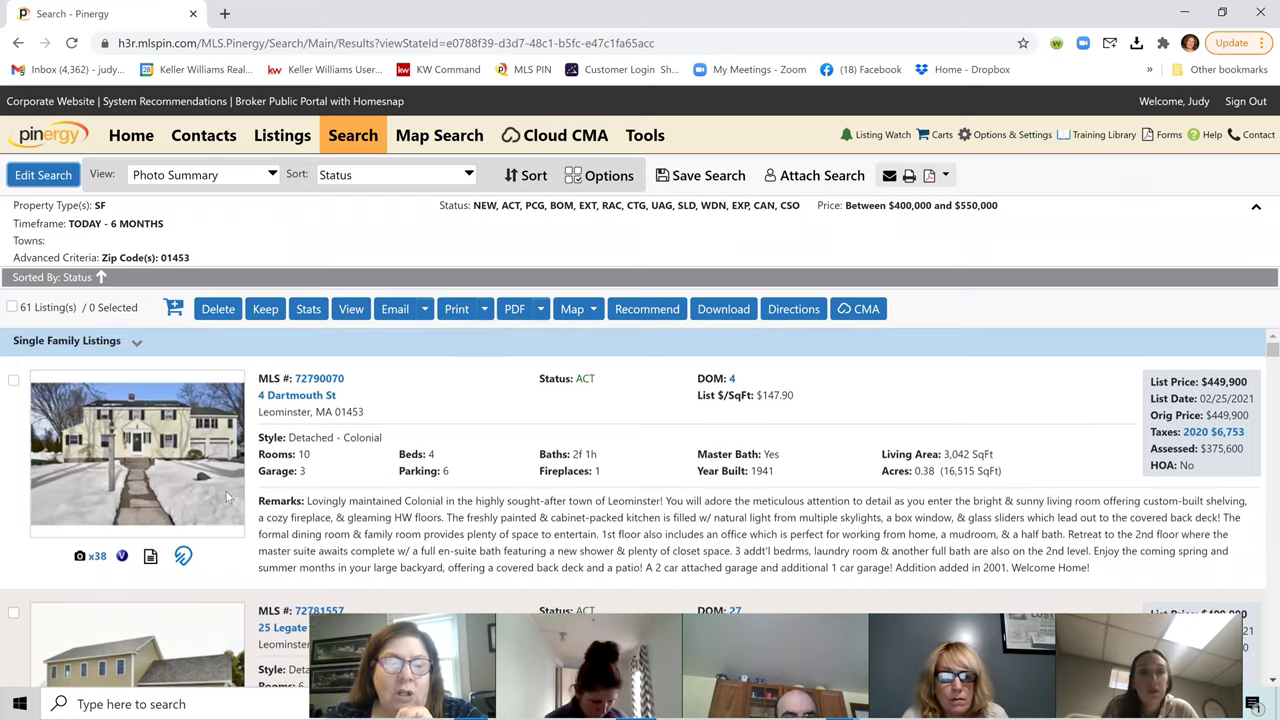
pyautogui.scroll(-1, 230, 500)
pyautogui.scroll(-2, 240, 507)
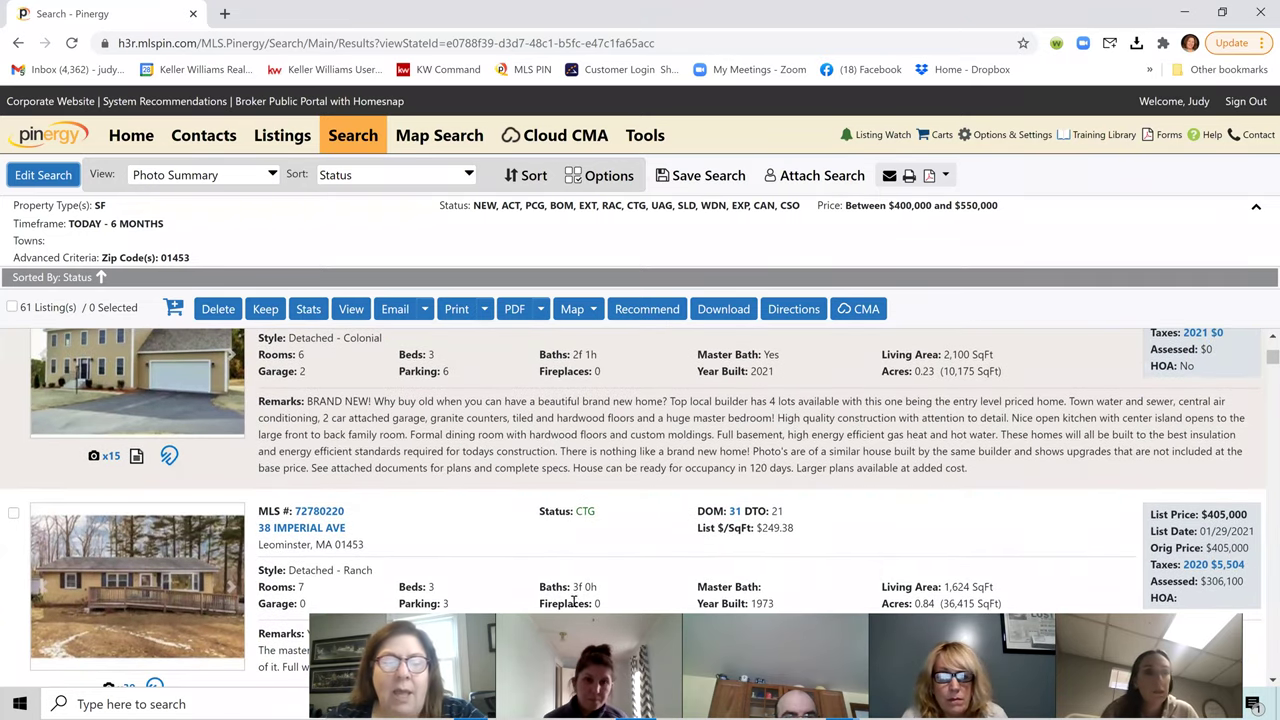
pyautogui.scroll(-1, 400, 520)
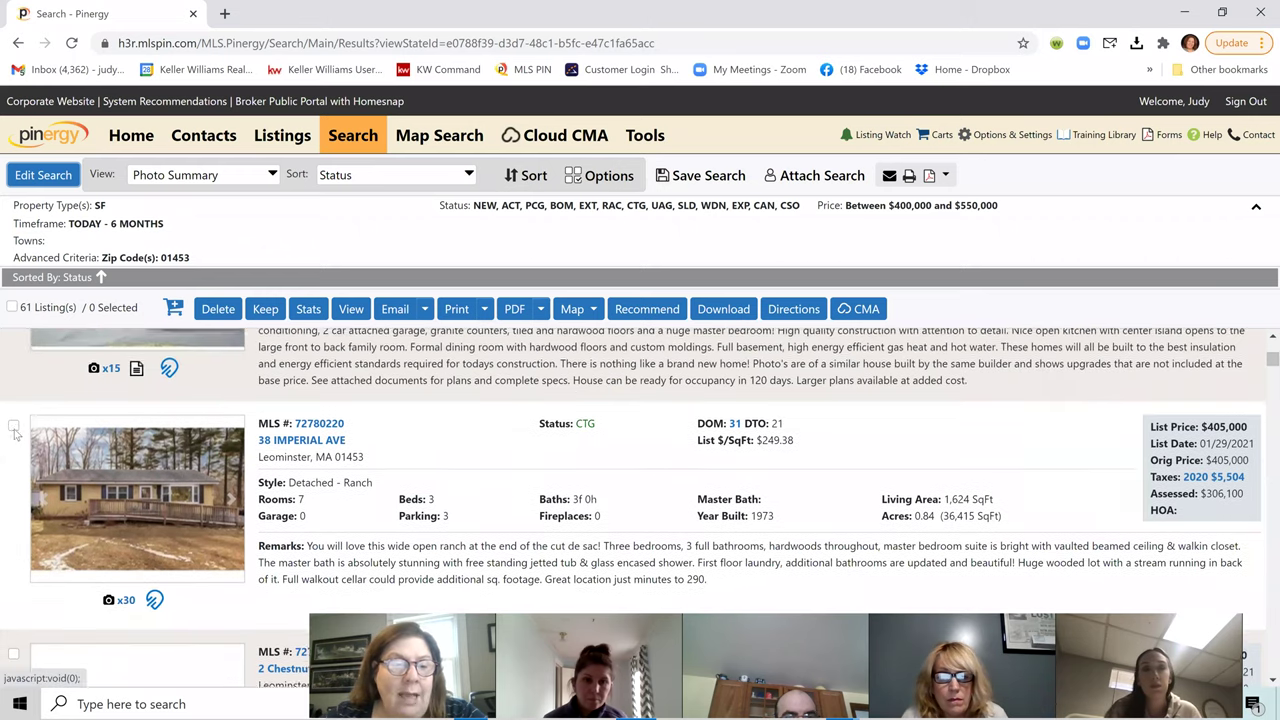
pyautogui.click(13, 426)
pyautogui.scroll(-1, 115, 480)
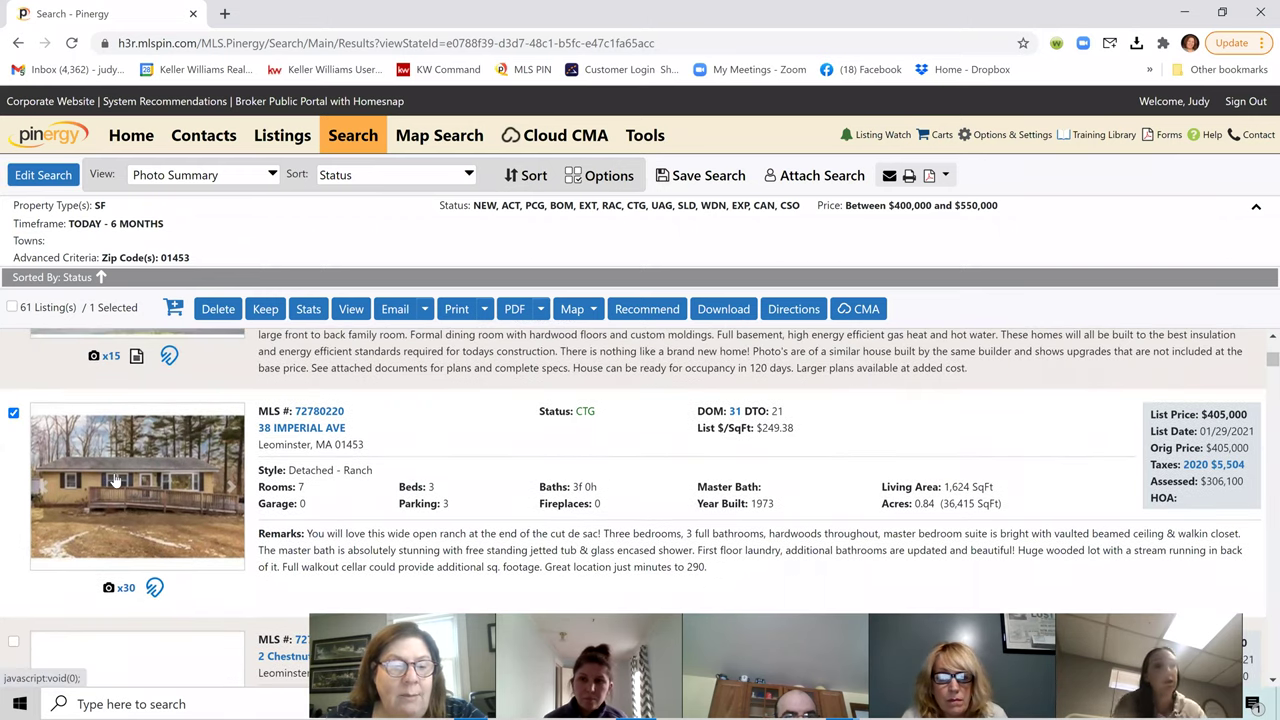
pyautogui.scroll(-3, 115, 480)
pyautogui.click(13, 407)
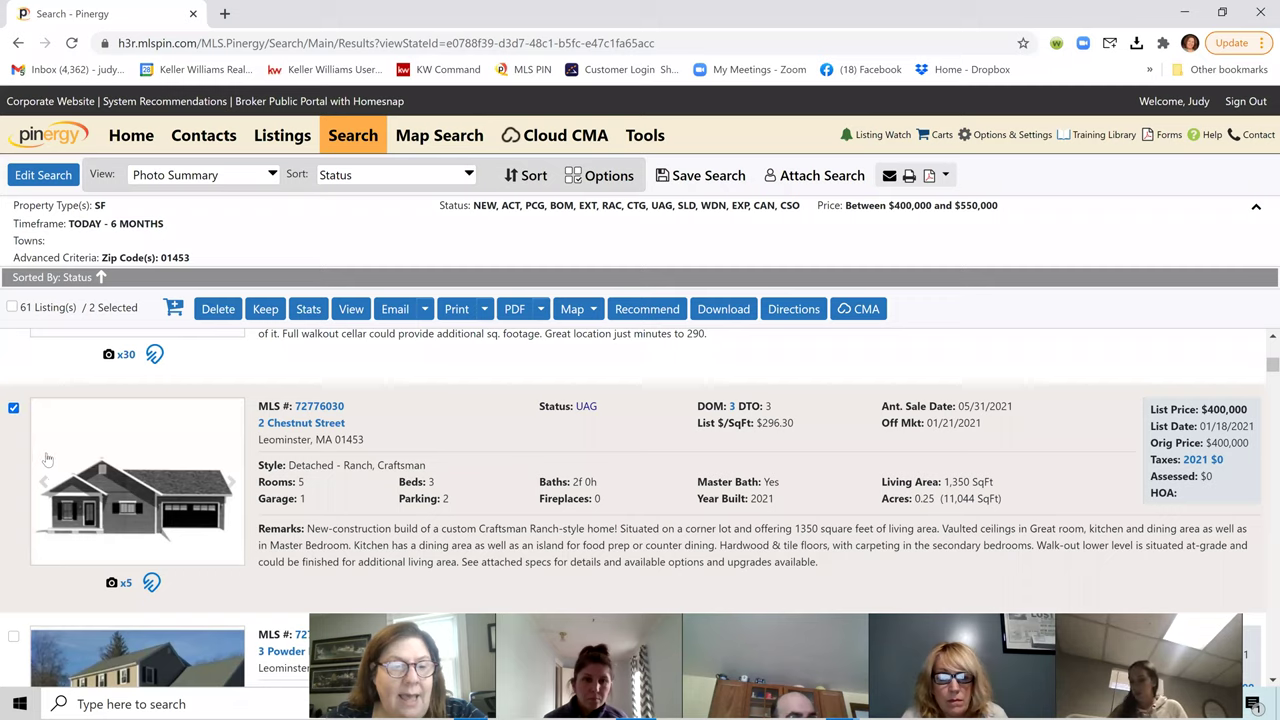
pyautogui.scroll(-3, 40, 450)
pyautogui.click(13, 389)
pyautogui.scroll(-3, 16, 400)
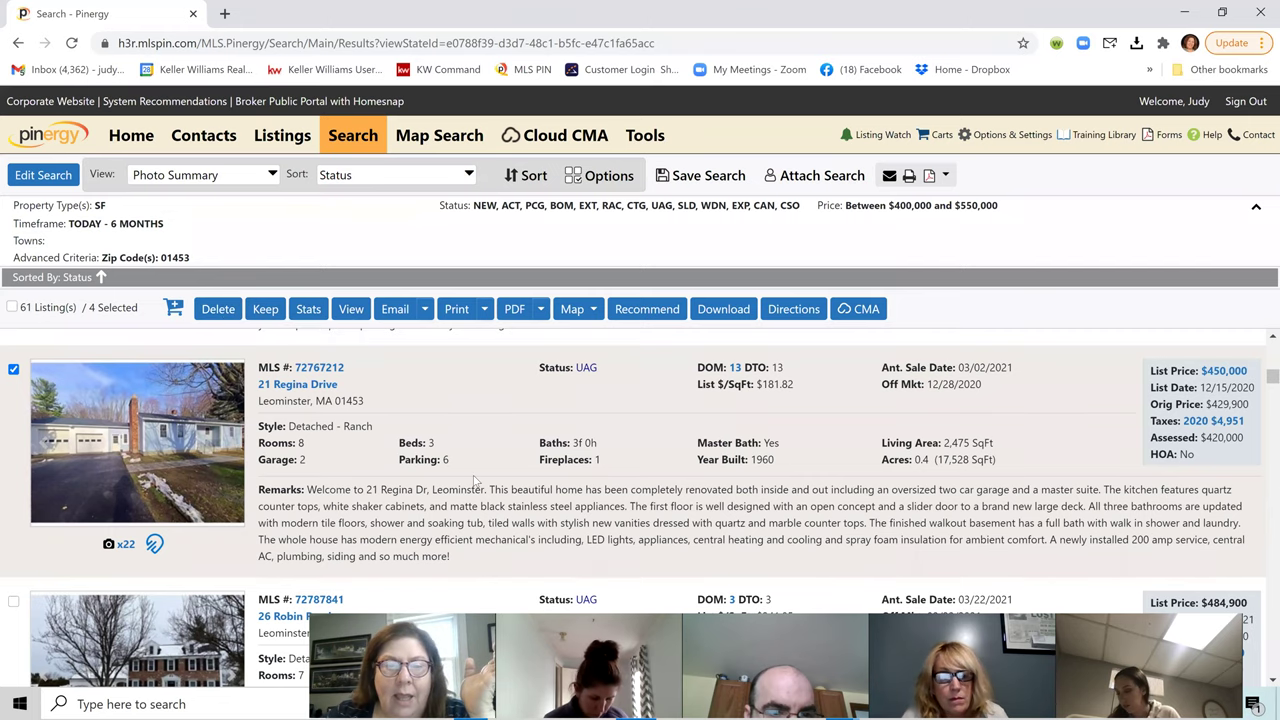
pyautogui.scroll(4, 476, 483)
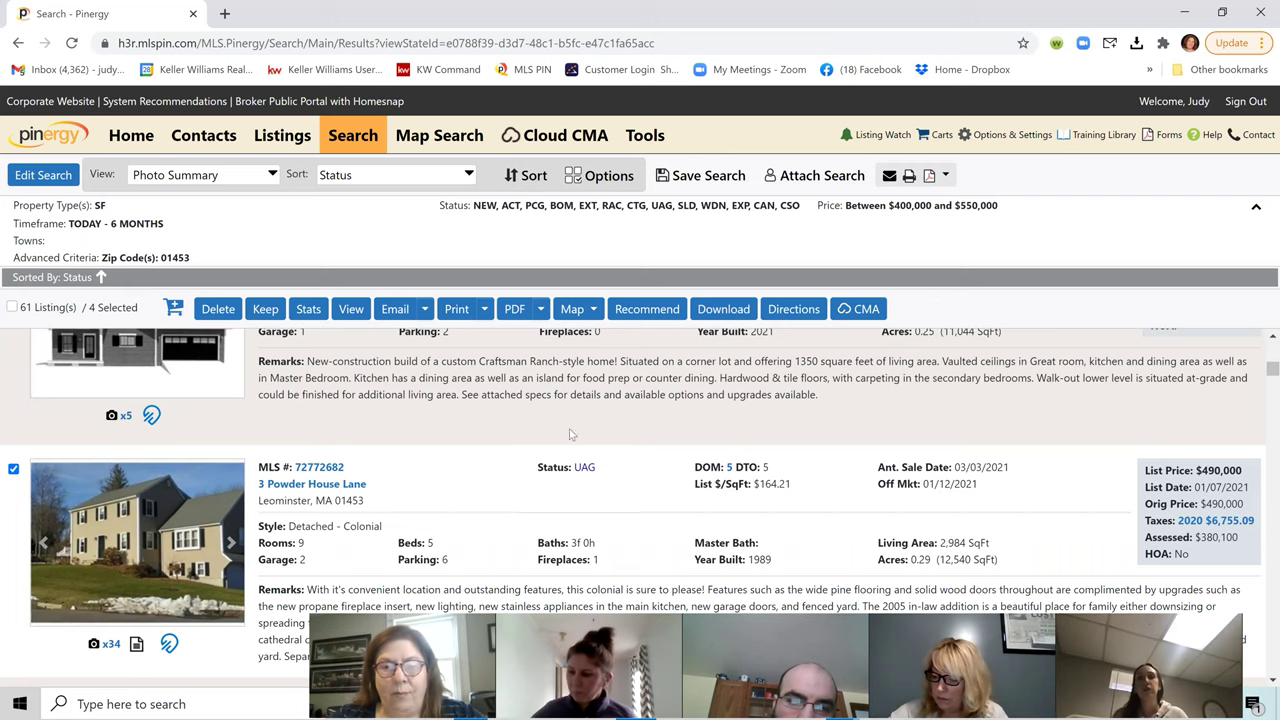
pyautogui.click(850, 312)
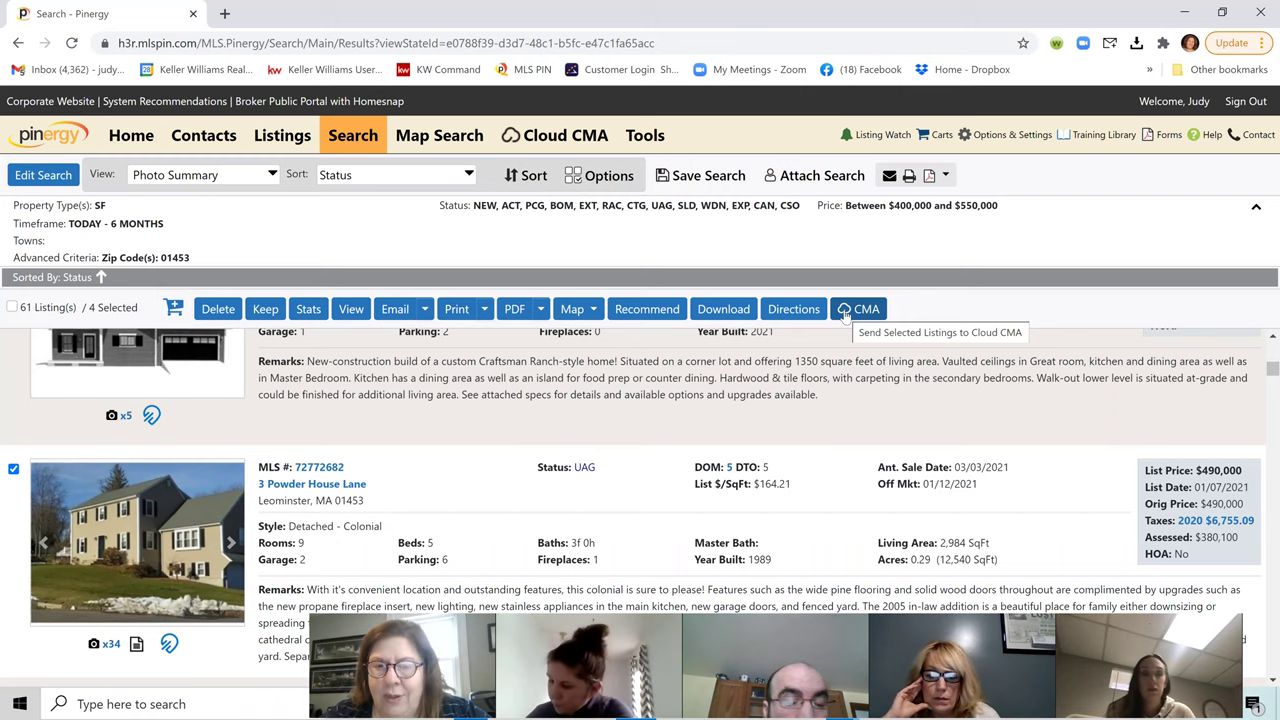
# Step: Close the stray Cloud CMA tab and relaunch Cloud CMA from Pinergy's Tools page
pyautogui.click(585, 139)
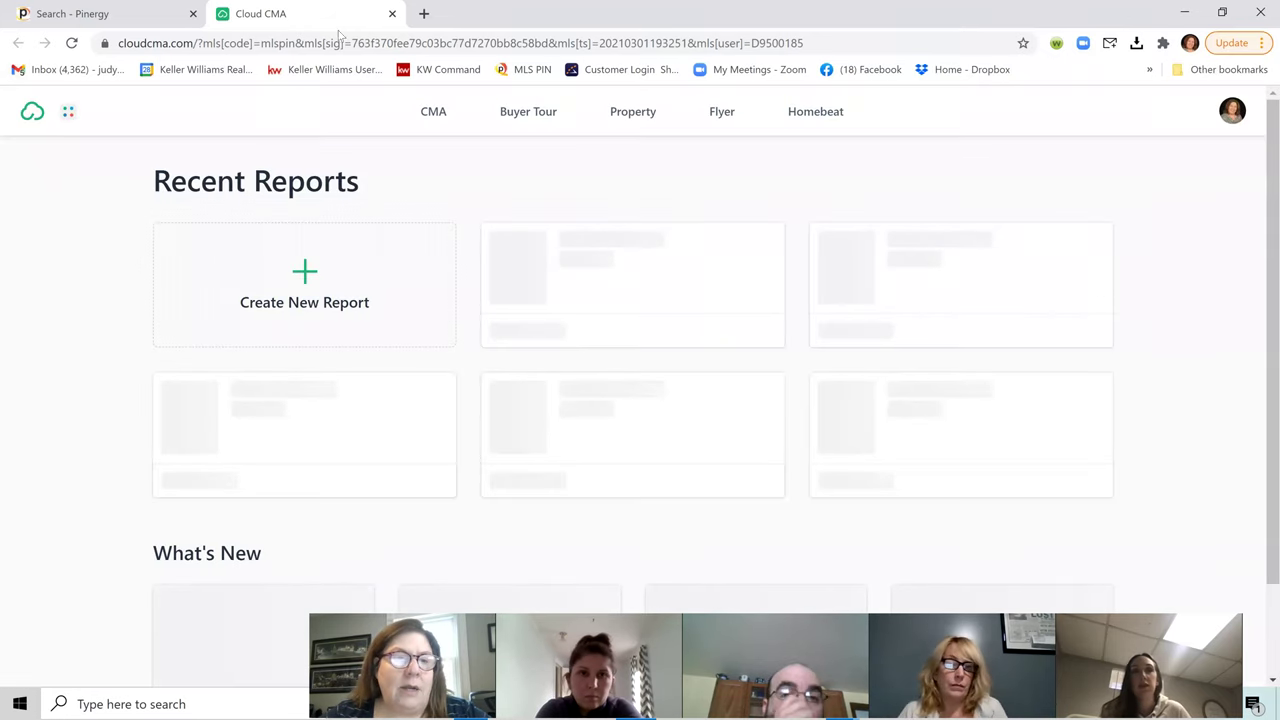
pyautogui.click(392, 14)
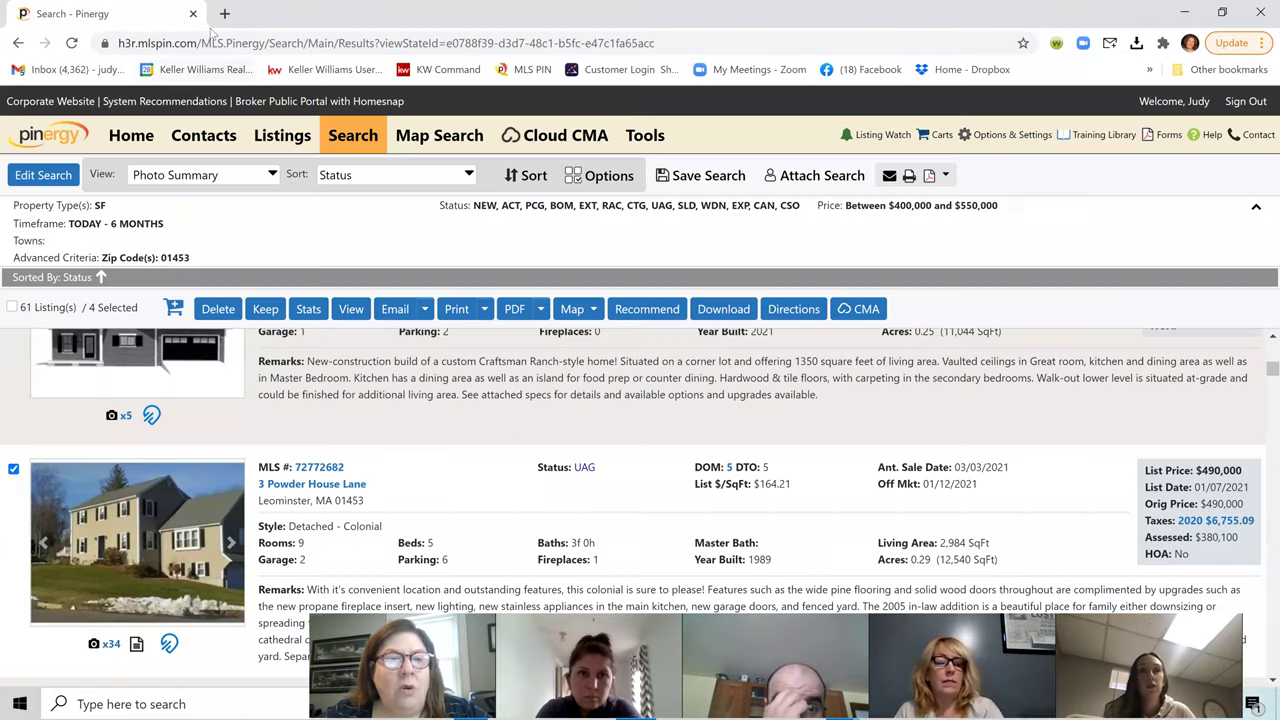
pyautogui.click(645, 140)
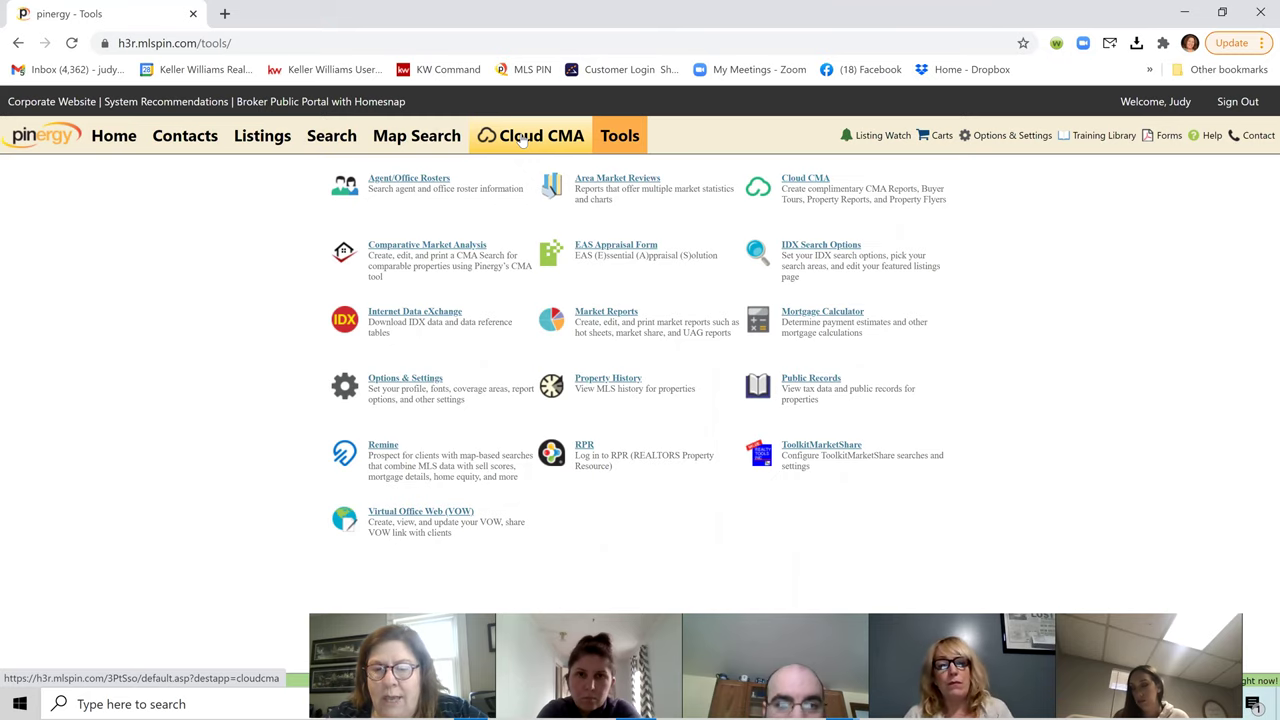
pyautogui.click(521, 140)
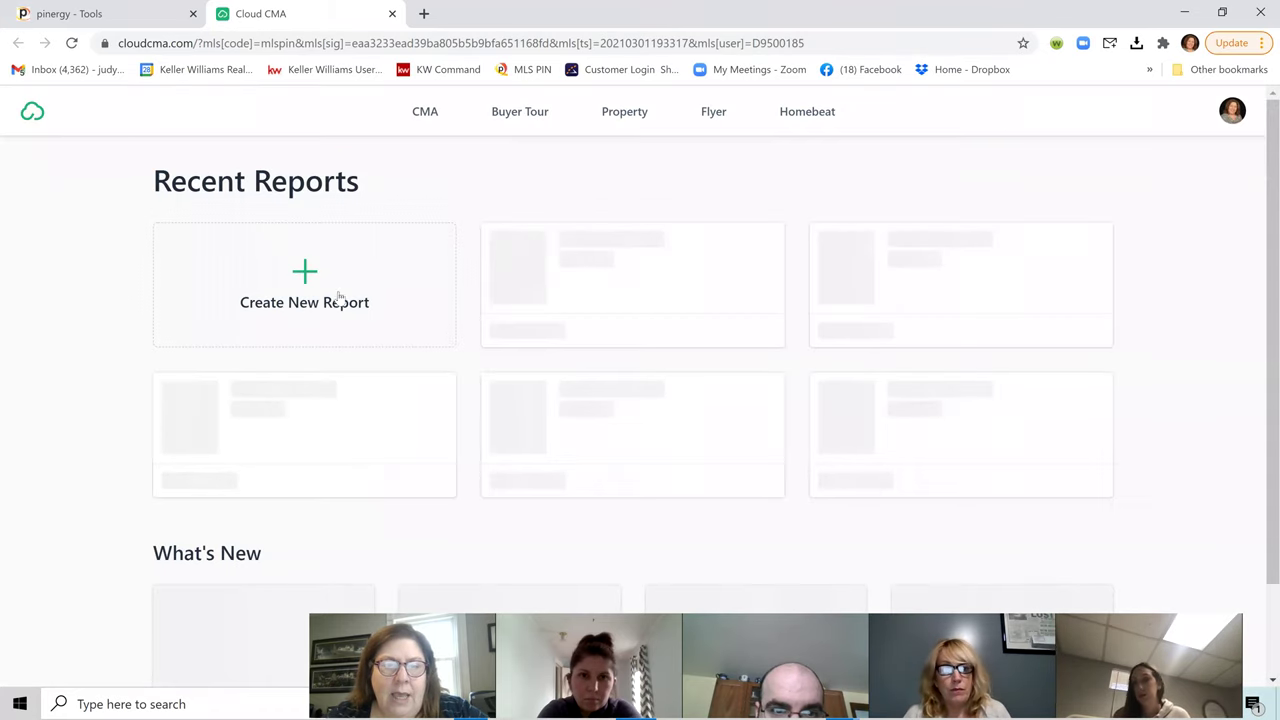
# Step: Create a new CMA report, entering the client's name and a private note about the barn
pyautogui.click(312, 282)
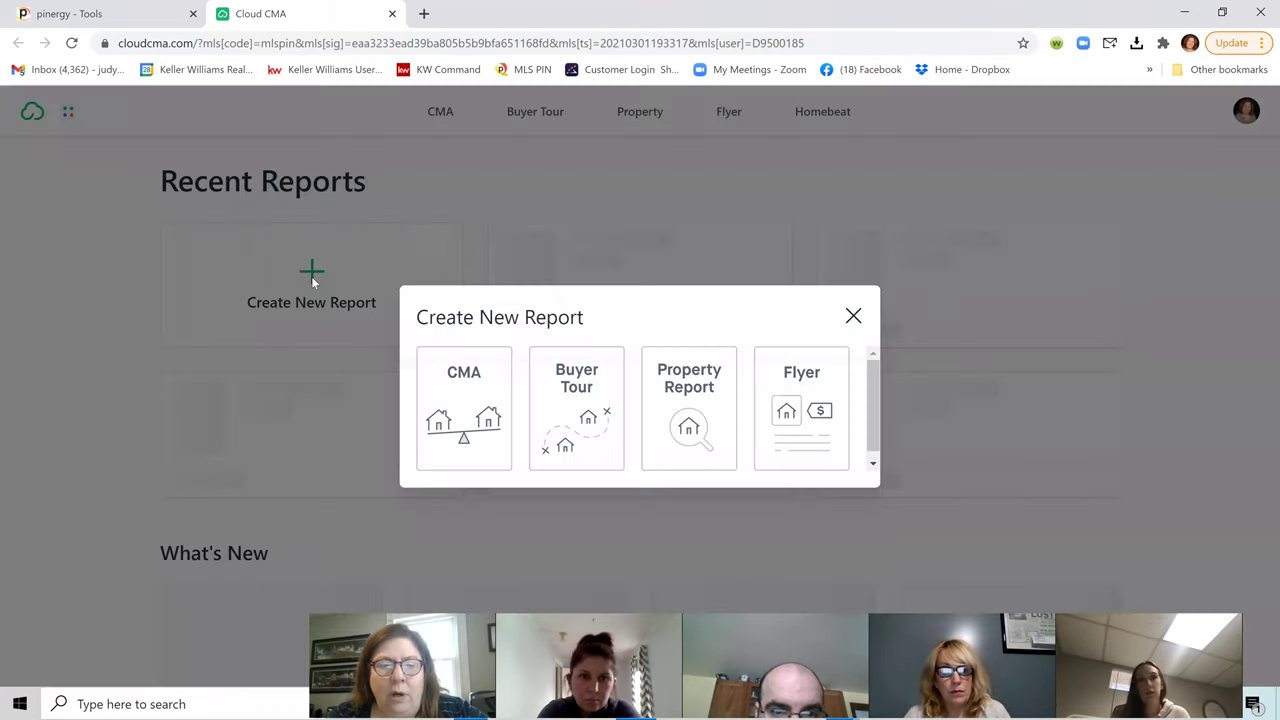
pyautogui.click(466, 374)
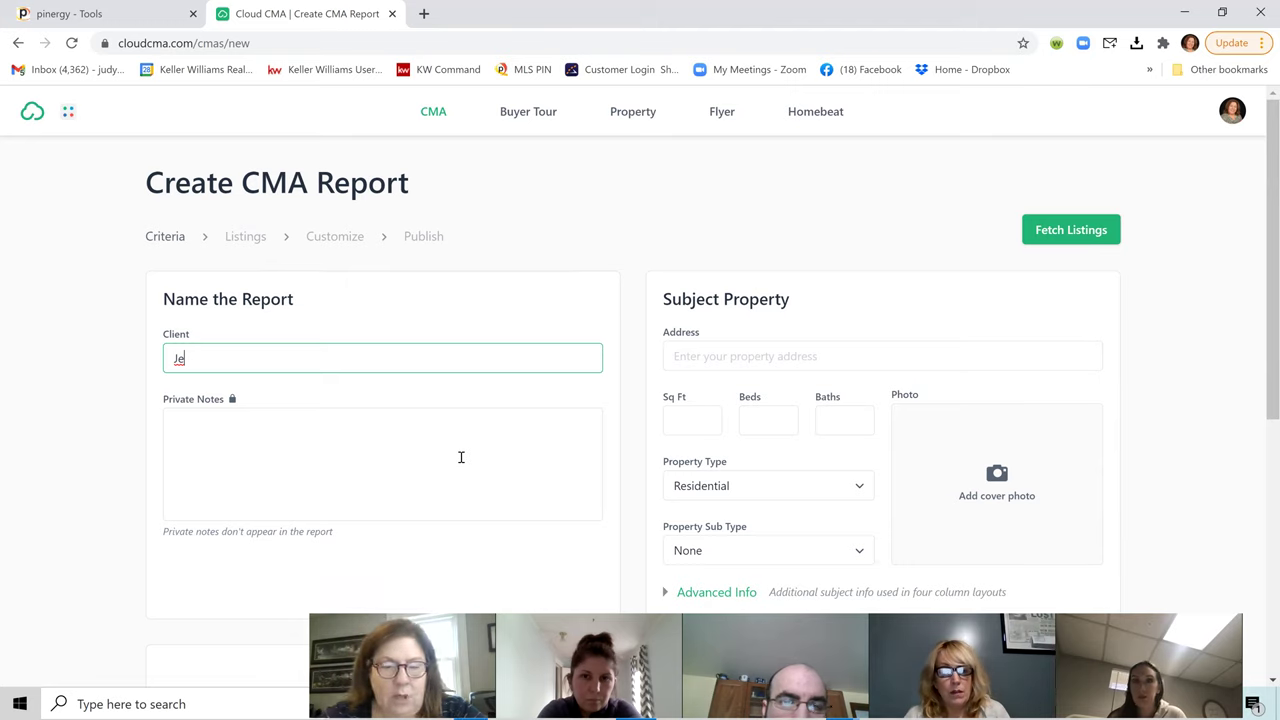
pyautogui.press('BackSpace')
pyautogui.press('BackSpace')
pyautogui.write('pie')
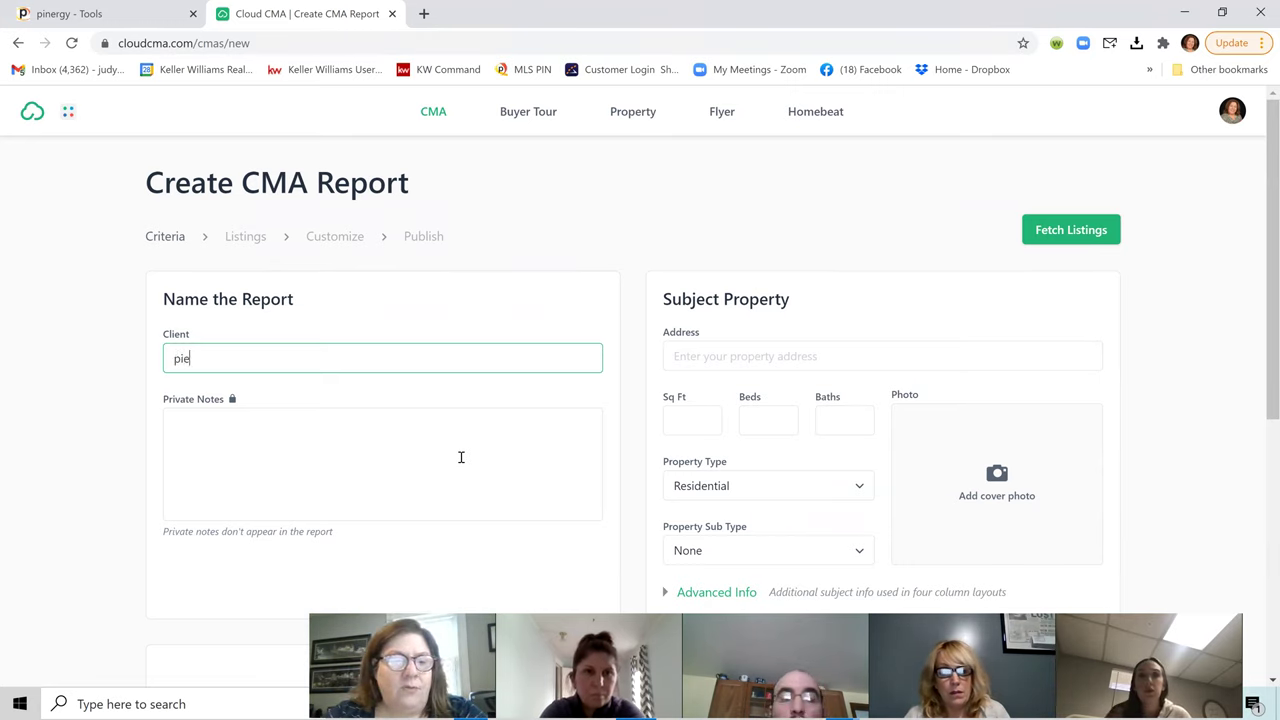
pyautogui.write('rce')
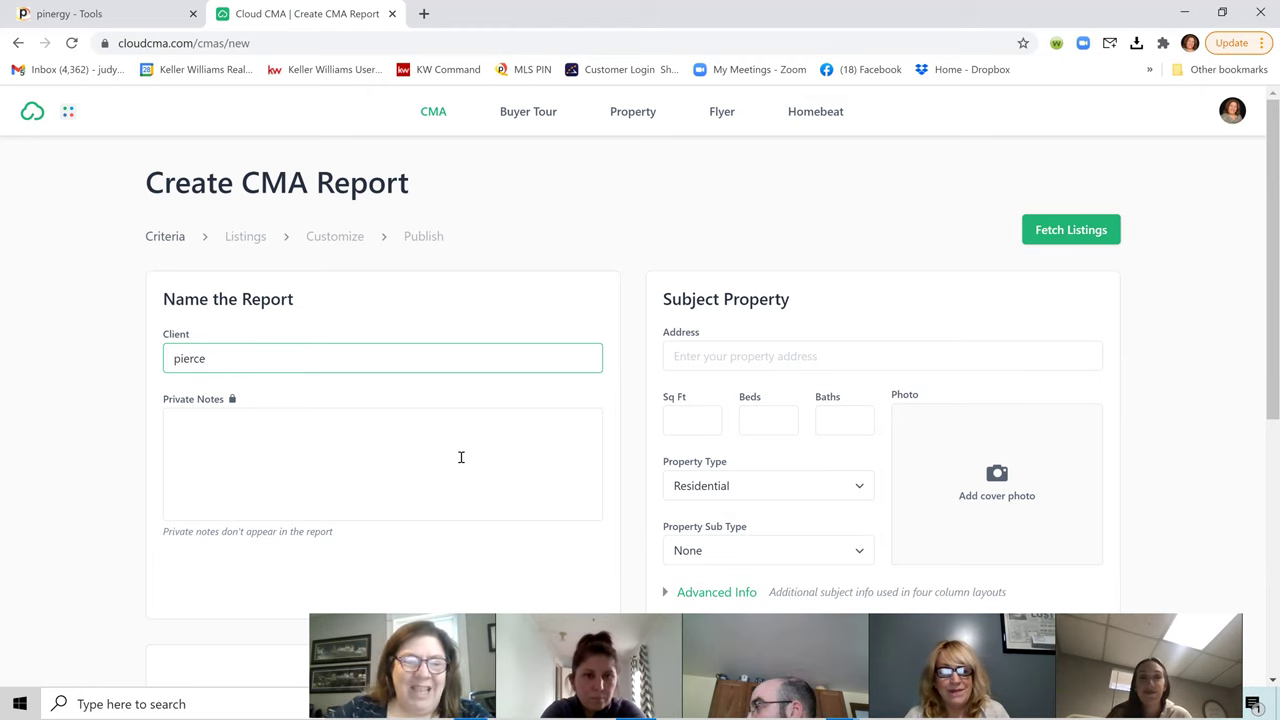
pyautogui.click(421, 430)
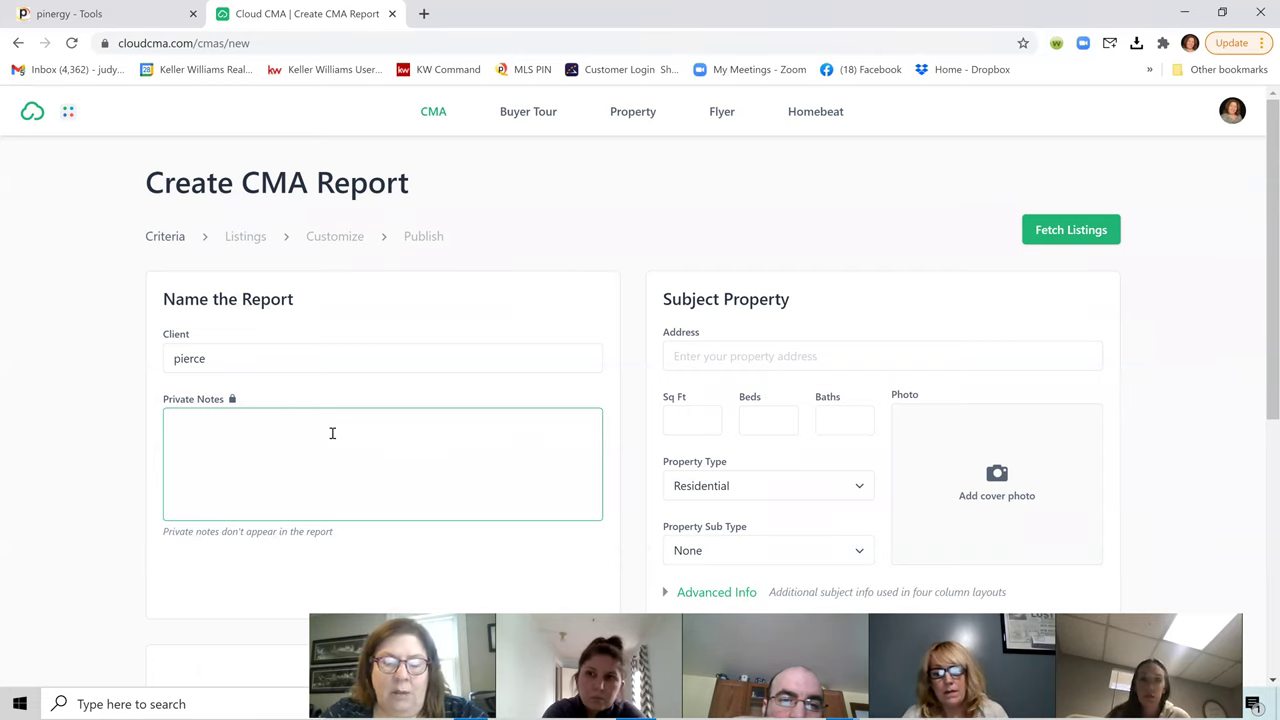
pyautogui.write('of barn b')
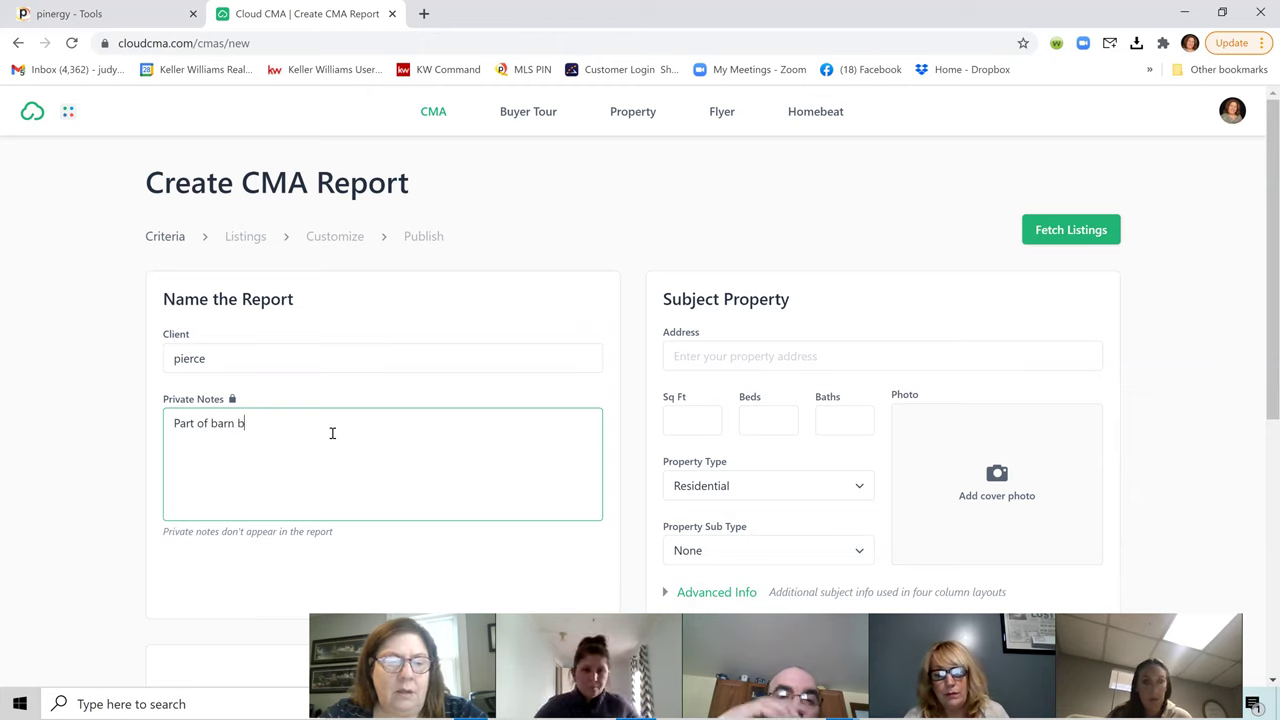
pyautogui.write('eing torn off.')
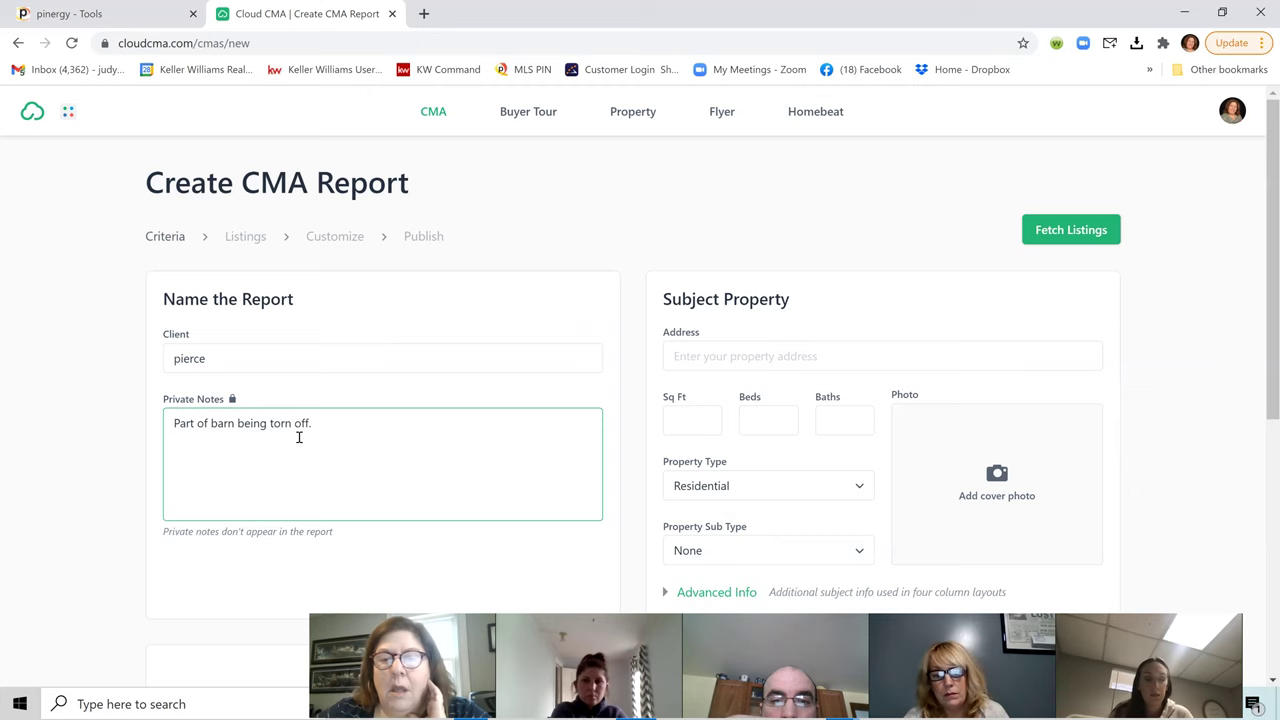
pyautogui.click(718, 356)
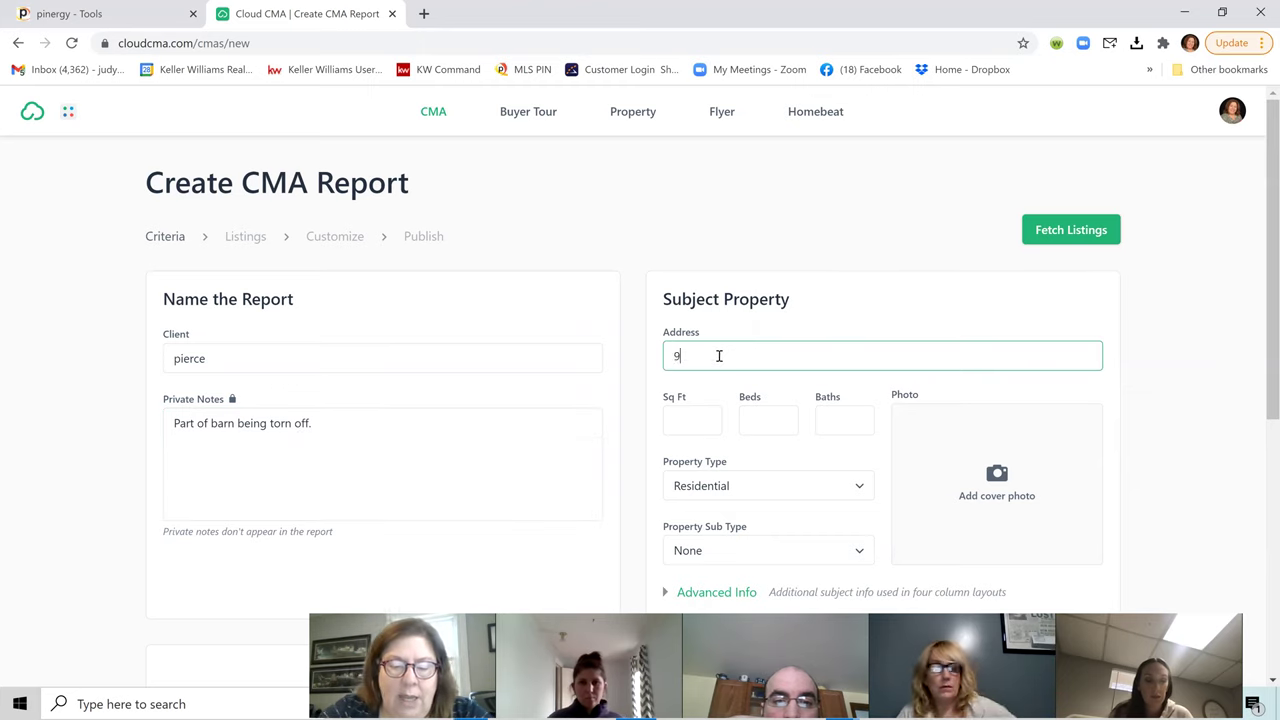
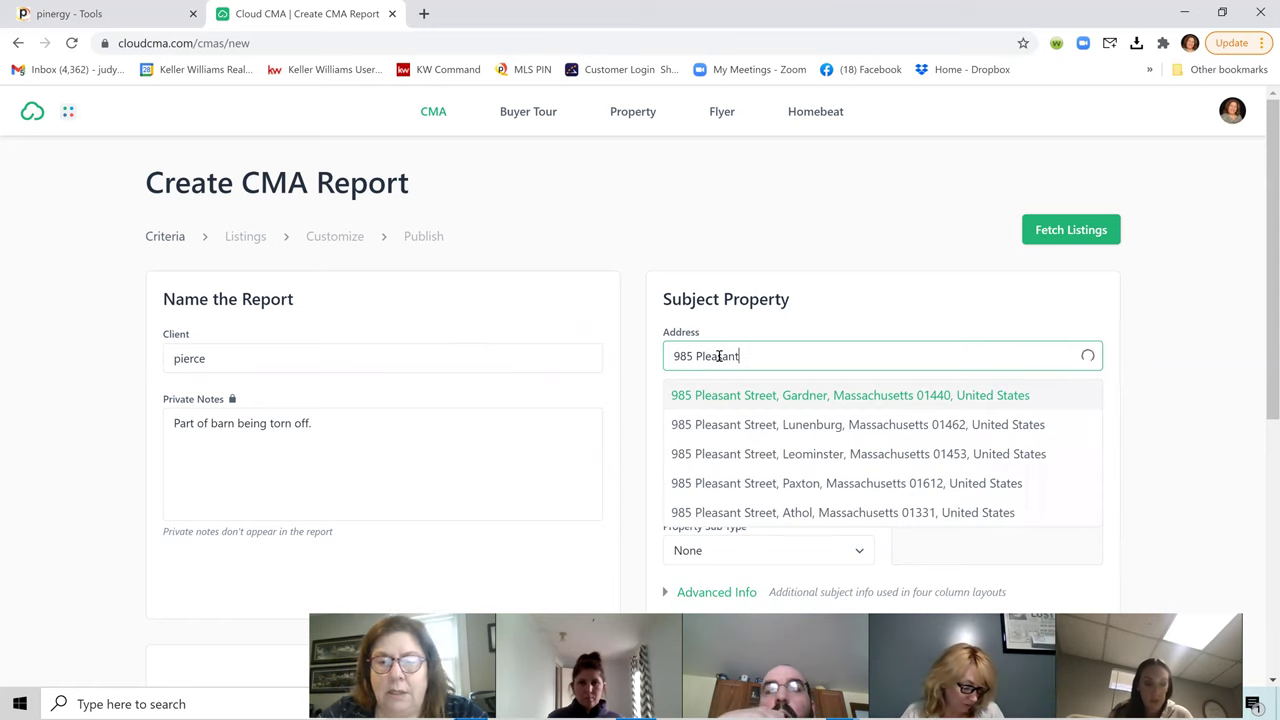
pyautogui.click(759, 453)
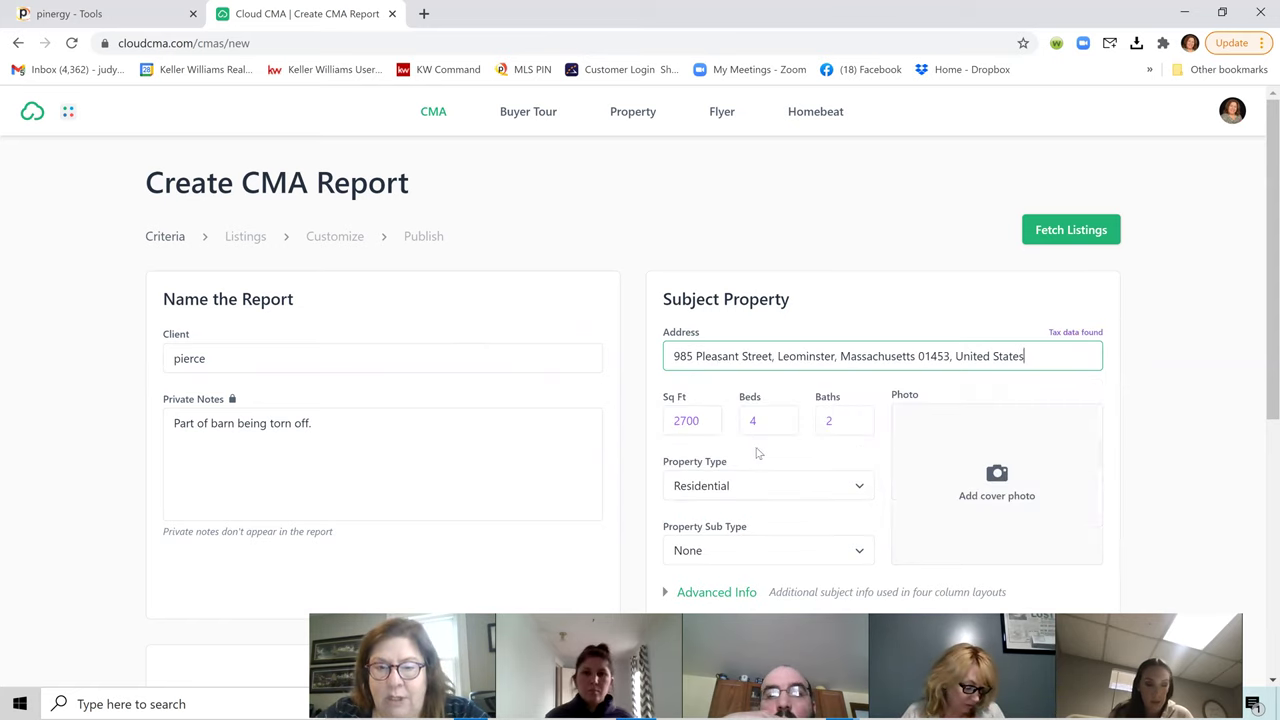
# Step: Start adding a cover photo, then cancel the file dialog without choosing one
pyautogui.scroll(-1, 760, 420)
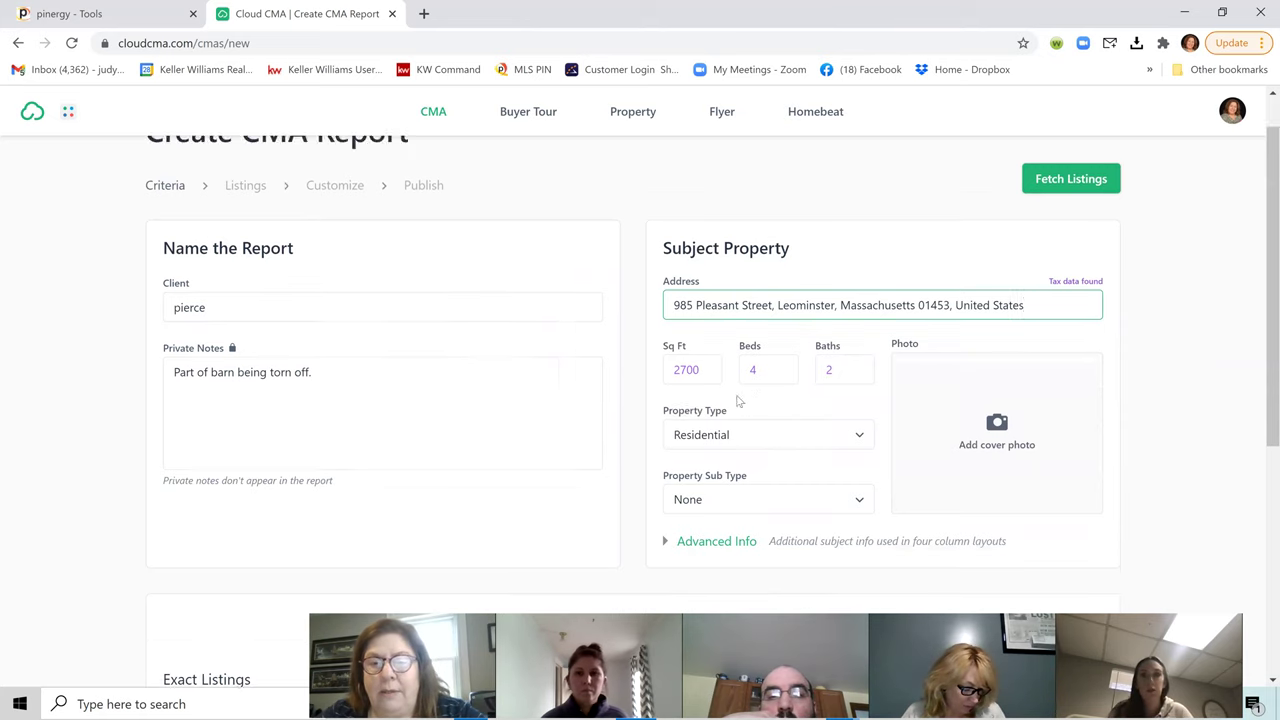
pyautogui.click(1000, 400)
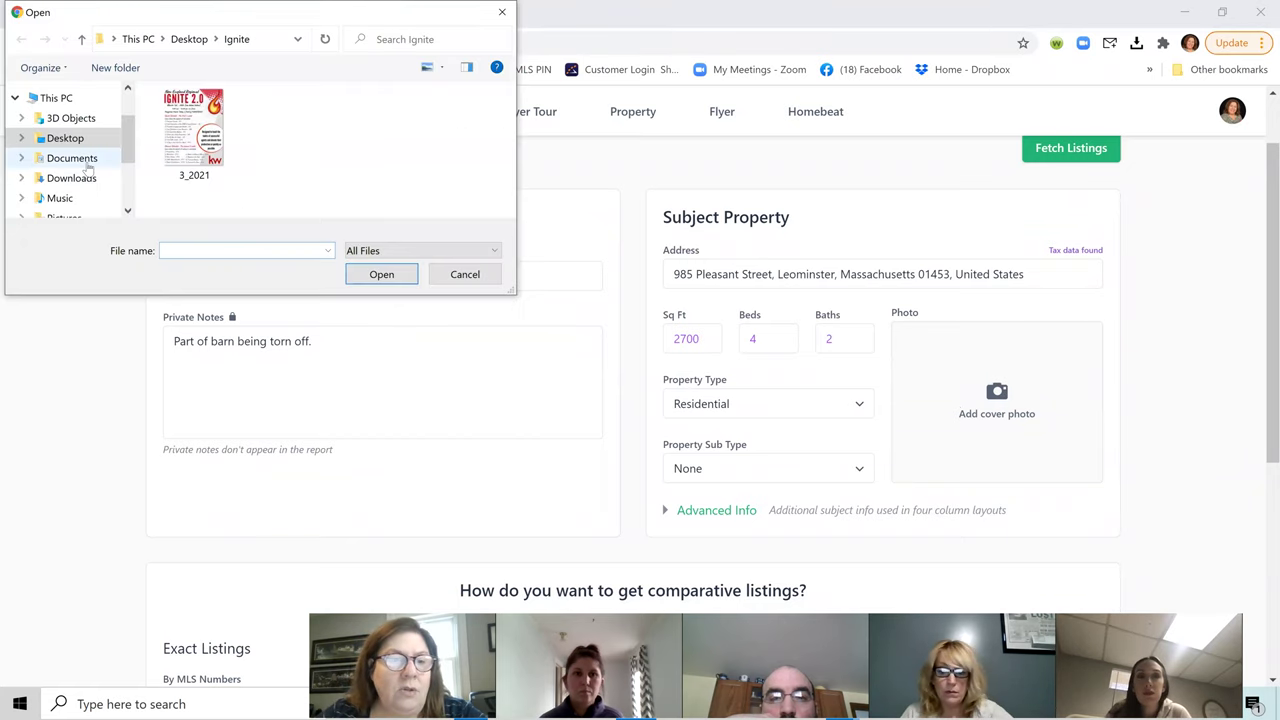
pyautogui.scroll(1, 127, 110)
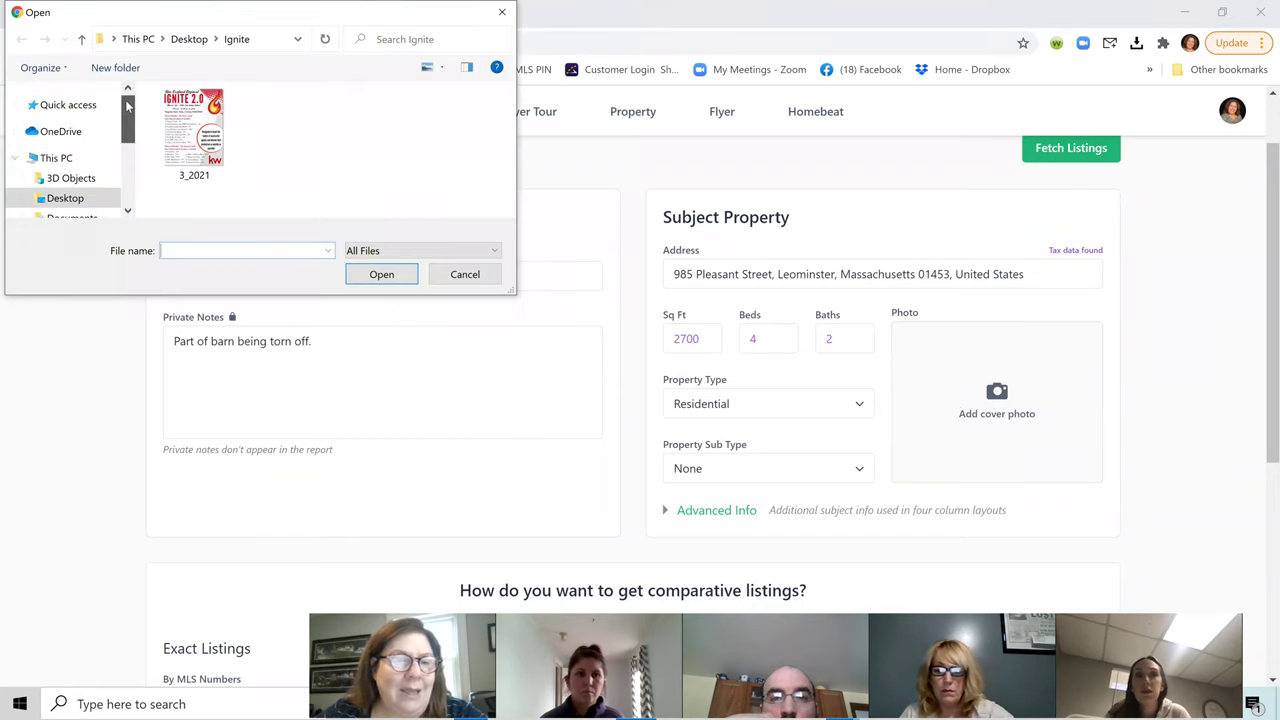
pyautogui.moveTo(127, 105); pyautogui.dragTo(140, 186)
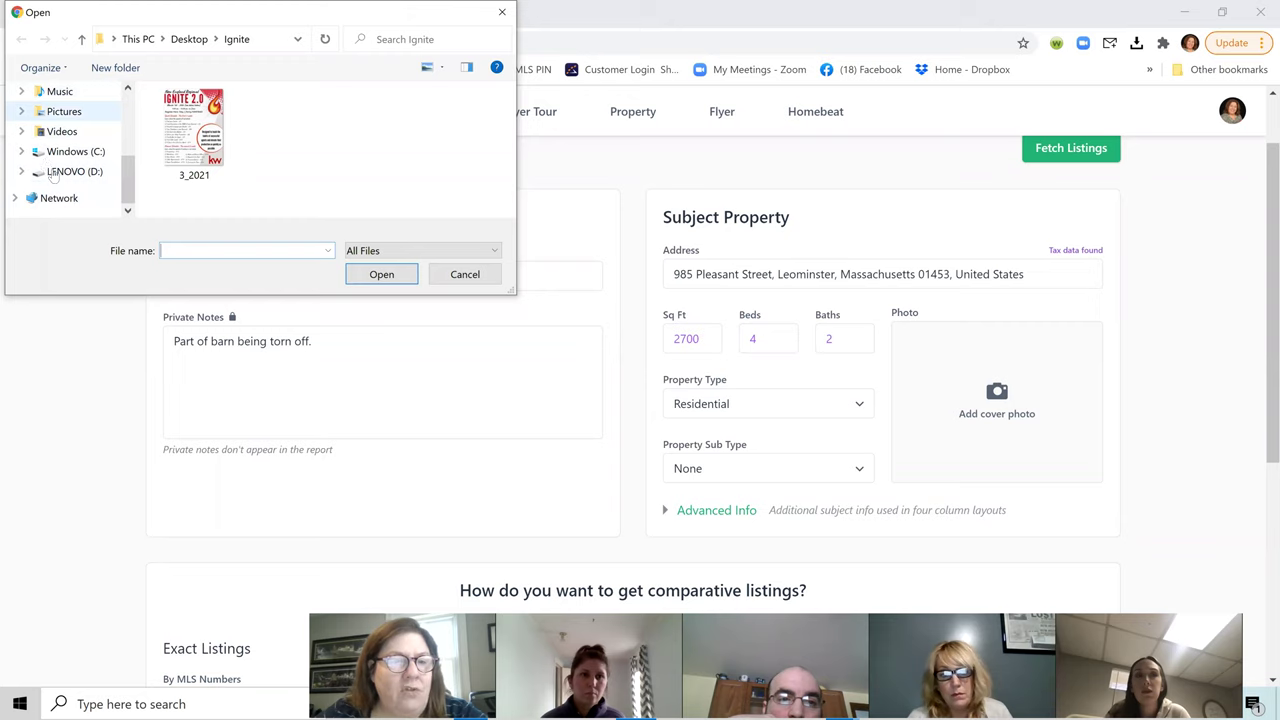
pyautogui.click(502, 12)
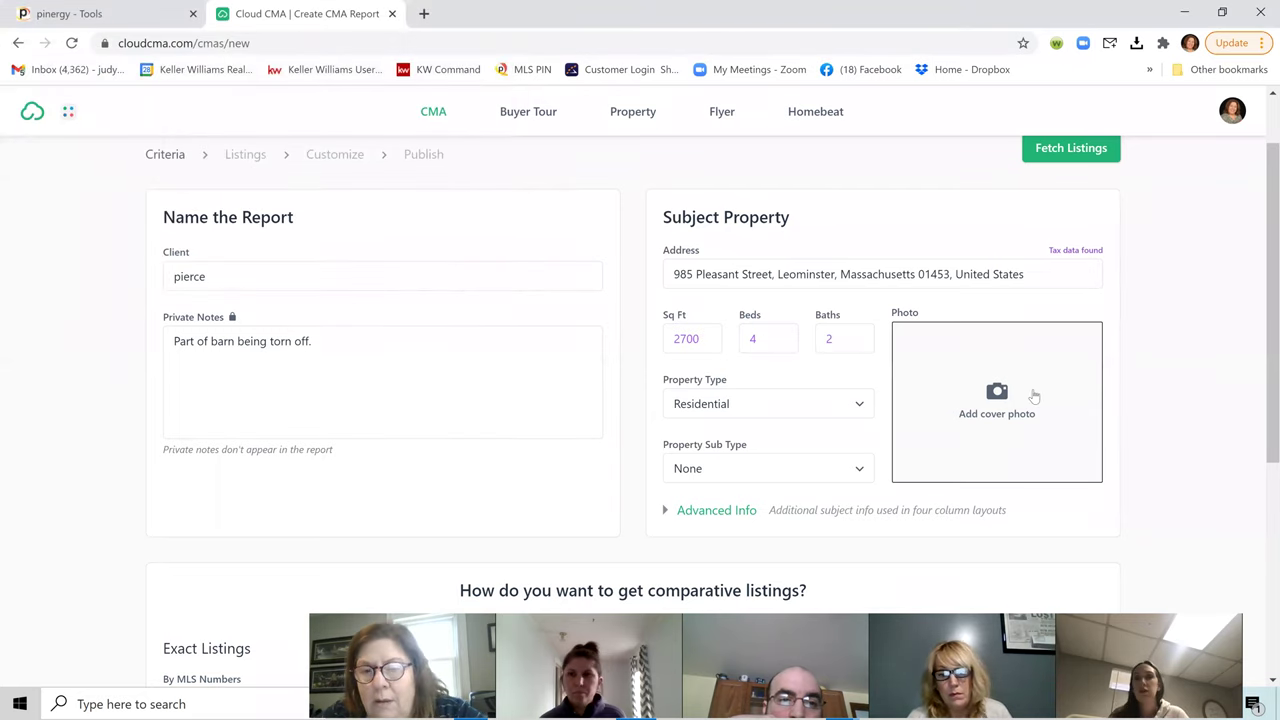
pyautogui.scroll(-2, 780, 434)
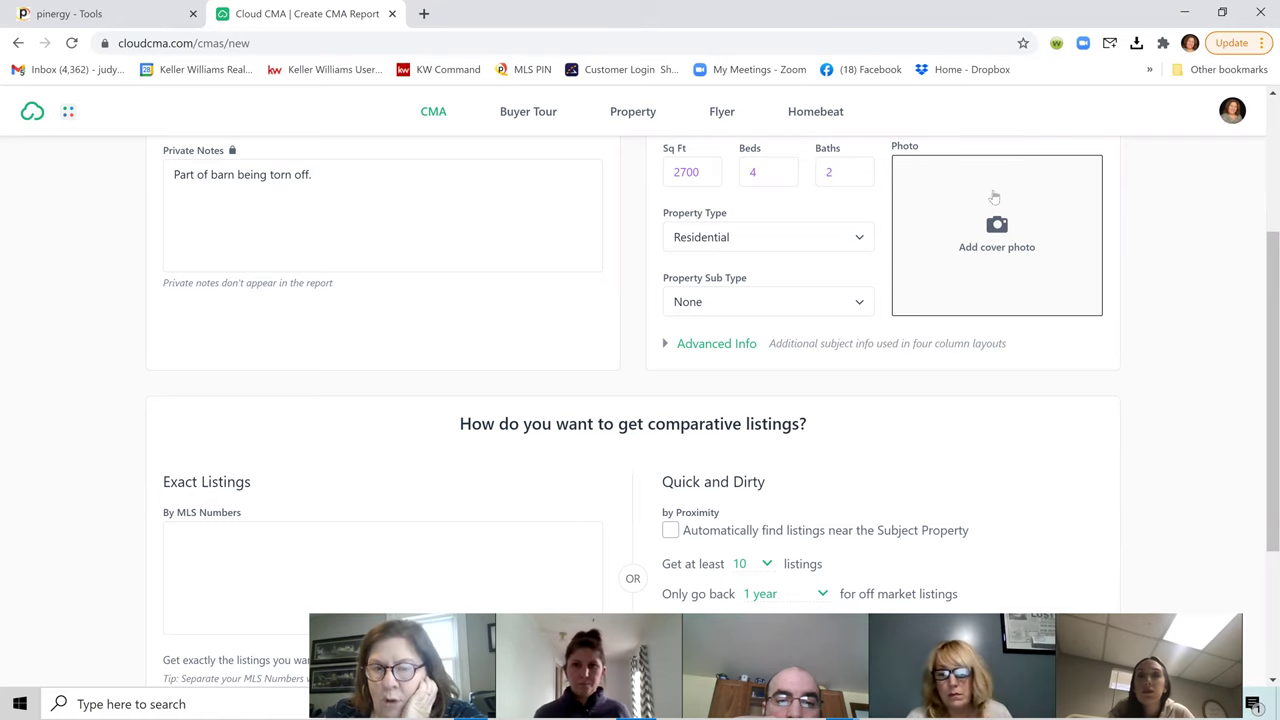
# Step: Leave Property Sub Type set to None
pyautogui.click(744, 302)
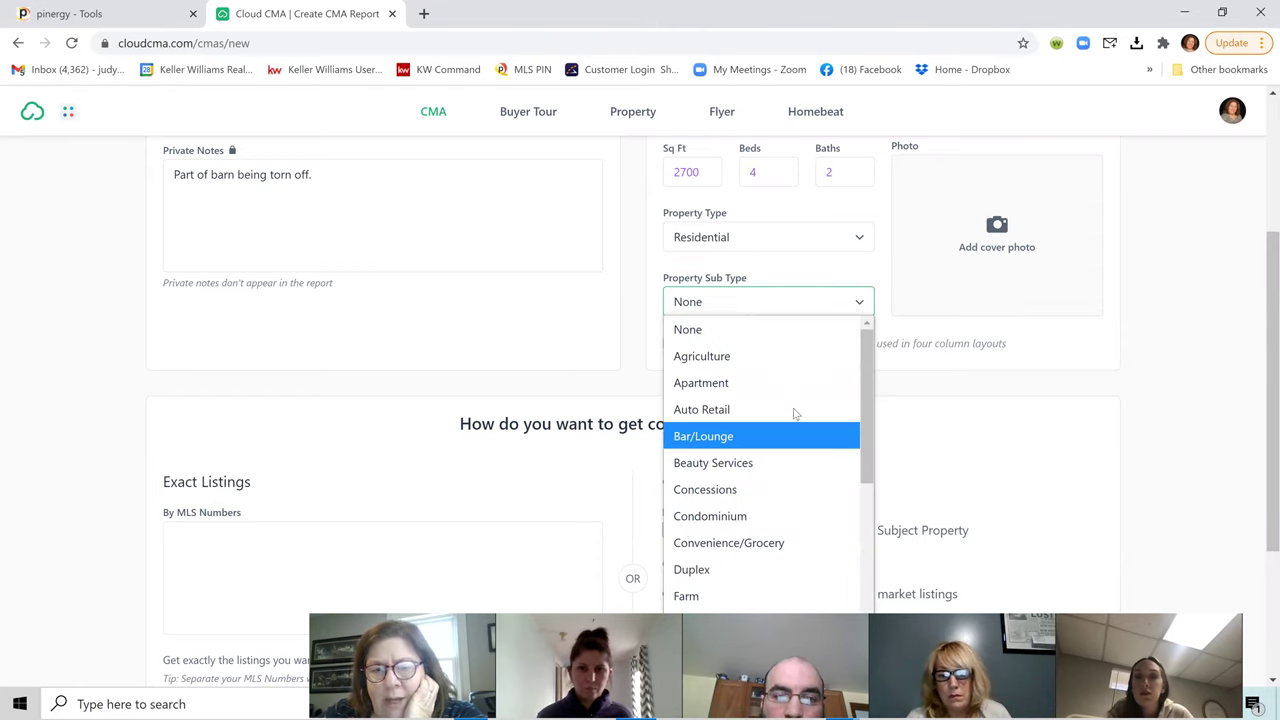
pyautogui.click(827, 263)
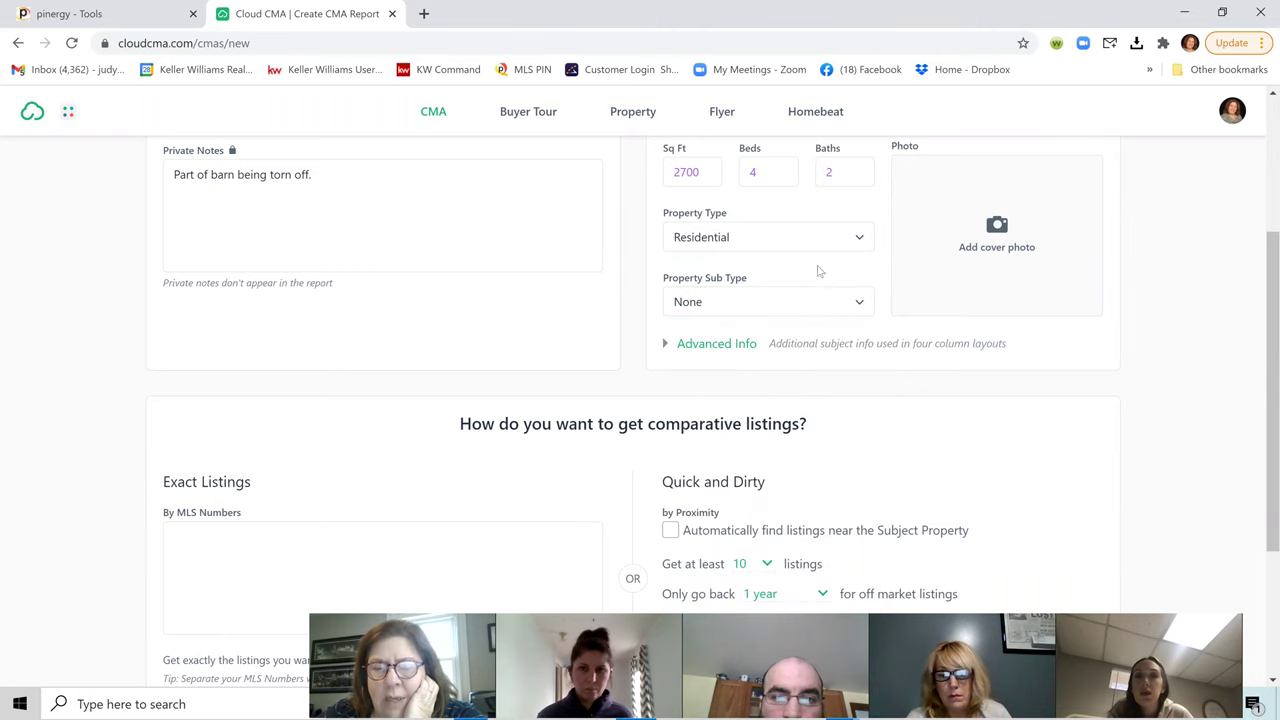
pyautogui.scroll(-2, 534, 417)
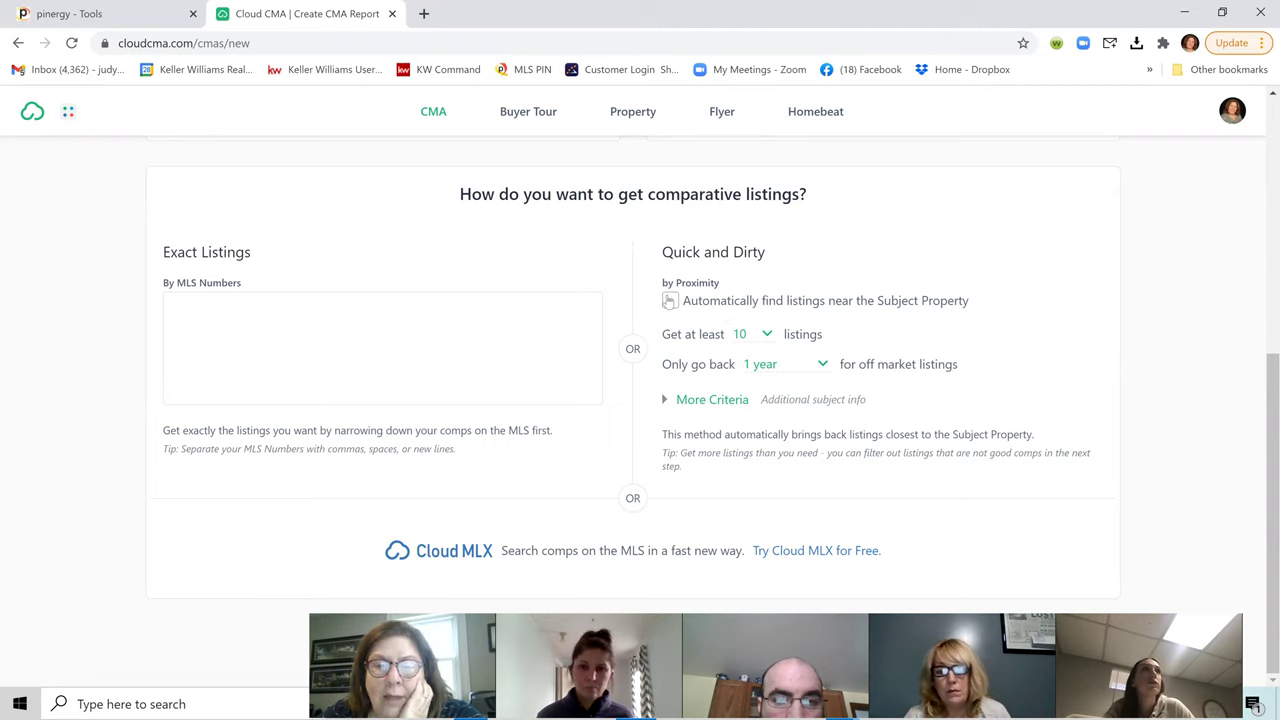
# Step: Enable automatic nearby listings with off-market search limited to 6 months
pyautogui.click(669, 302)
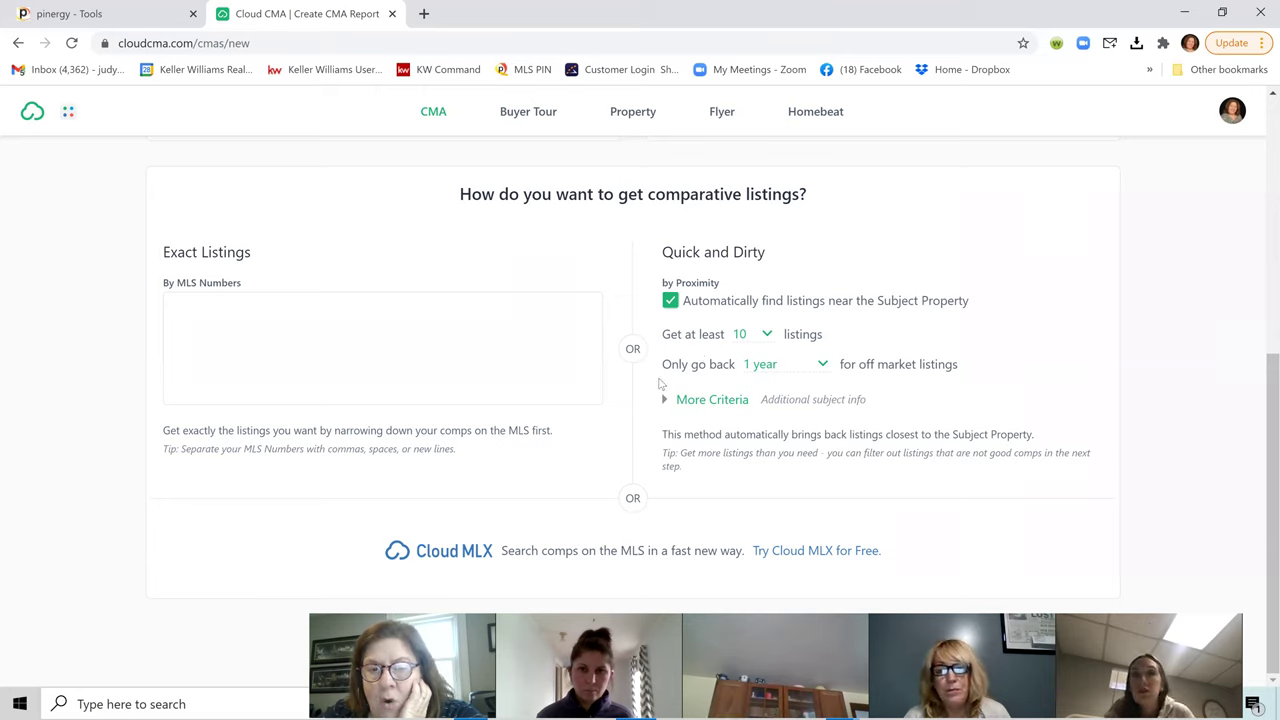
pyautogui.click(793, 368)
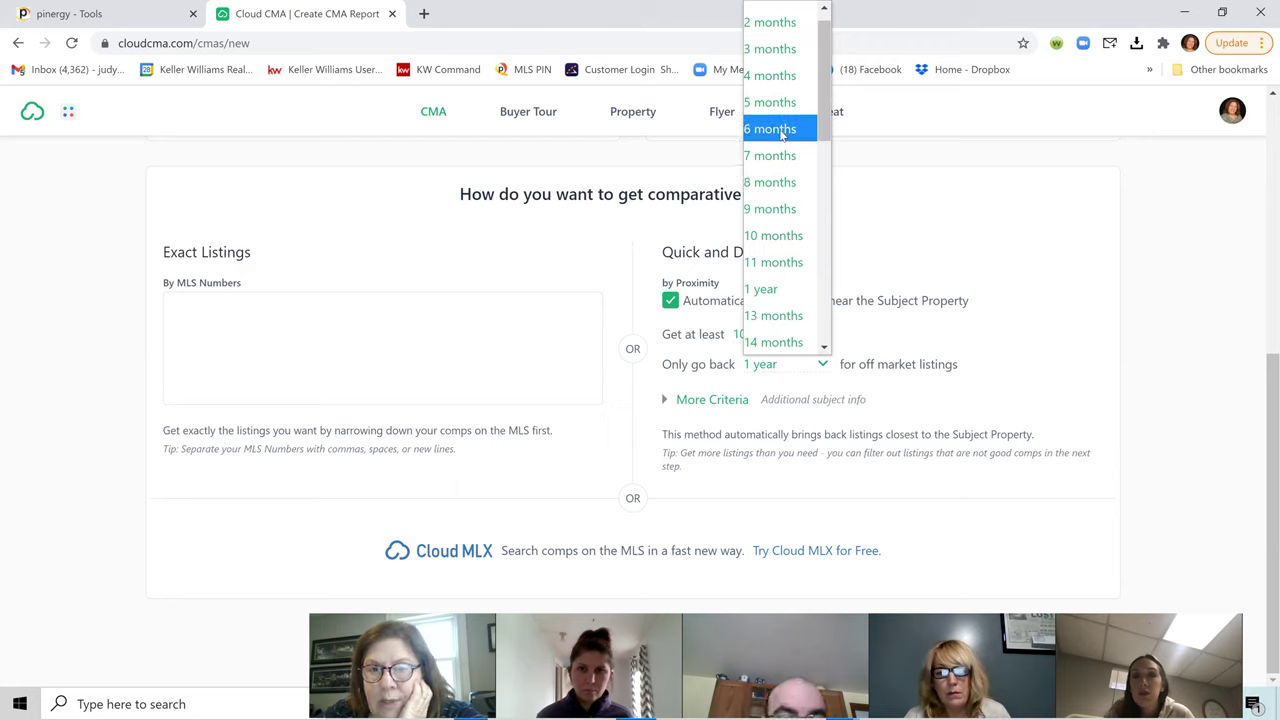
pyautogui.click(777, 129)
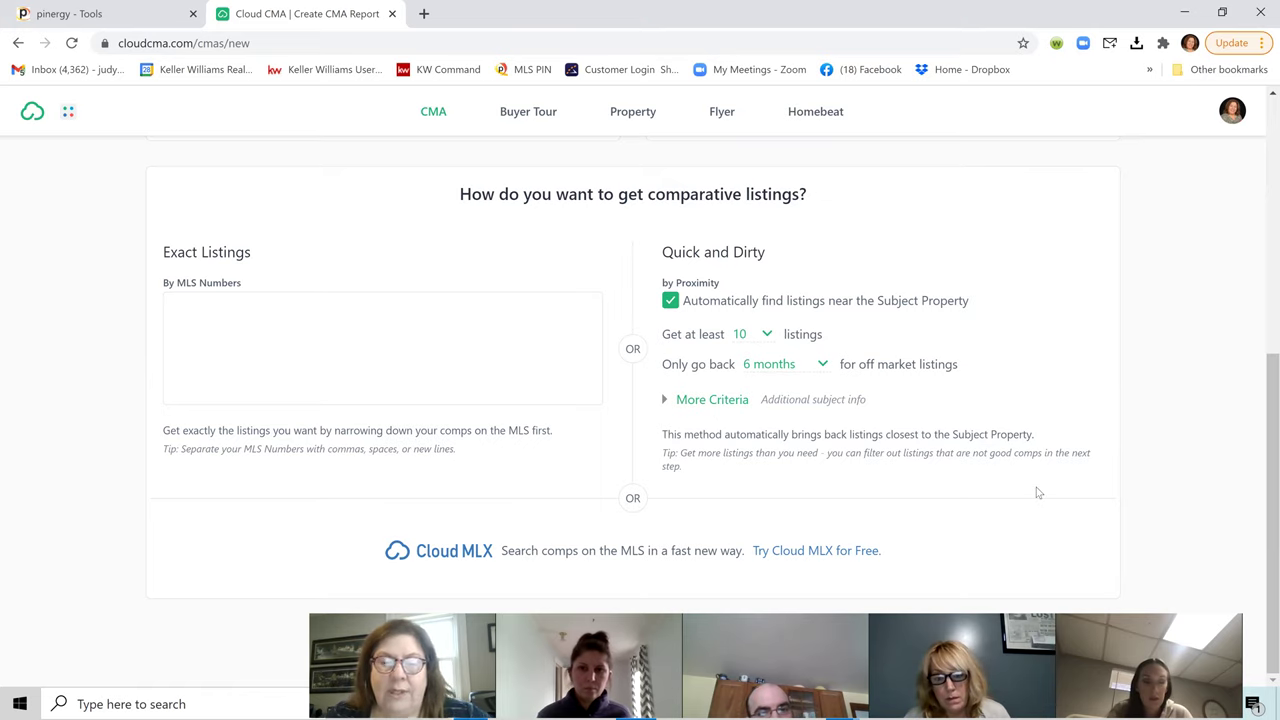
pyautogui.scroll(3, 1136, 399)
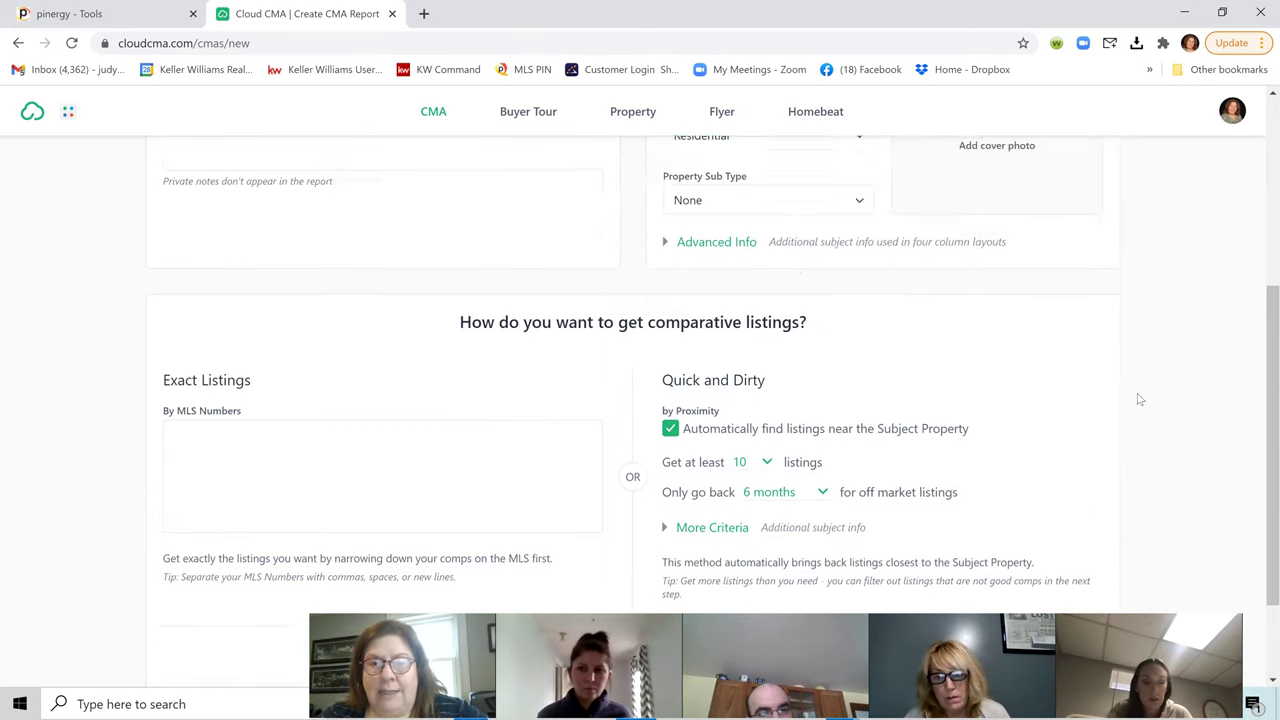
pyautogui.scroll(2, 1150, 410)
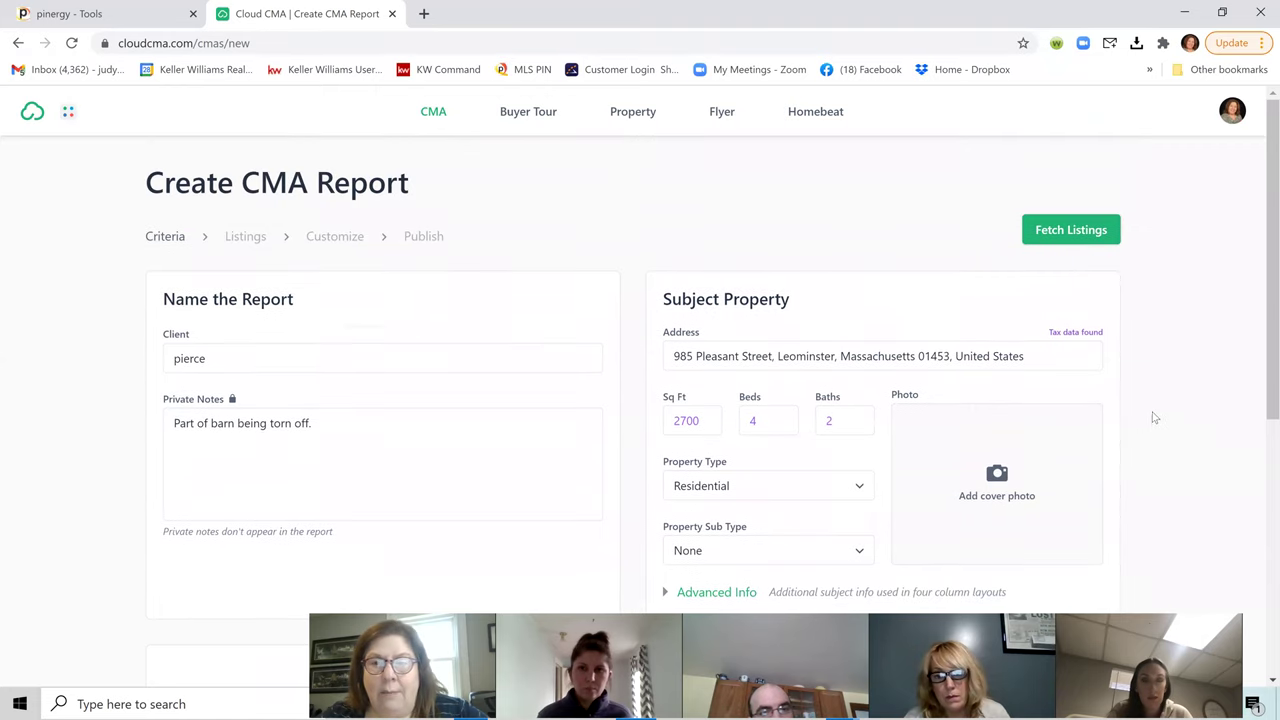
pyautogui.click(1103, 233)
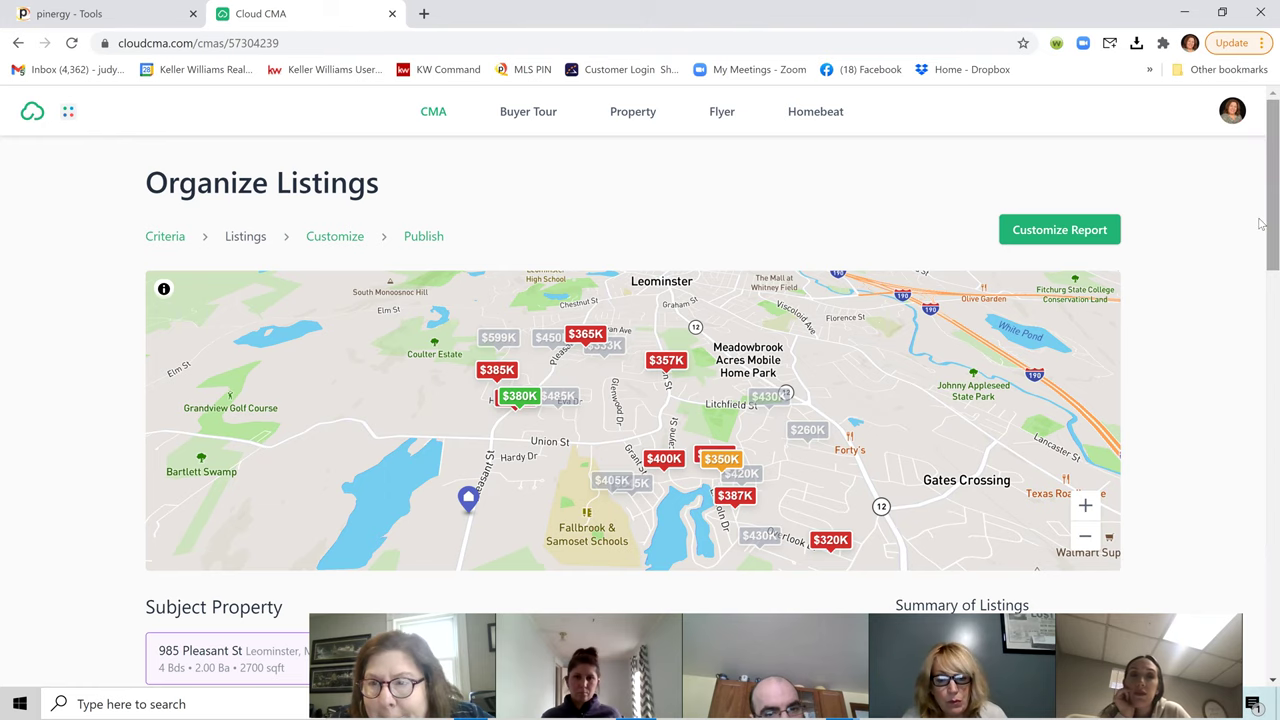
pyautogui.moveTo(1262, 228)
pyautogui.mouseDown()
pyautogui.moveTo(1262, 268)
pyautogui.moveTo(1260, 238)
pyautogui.mouseUp()
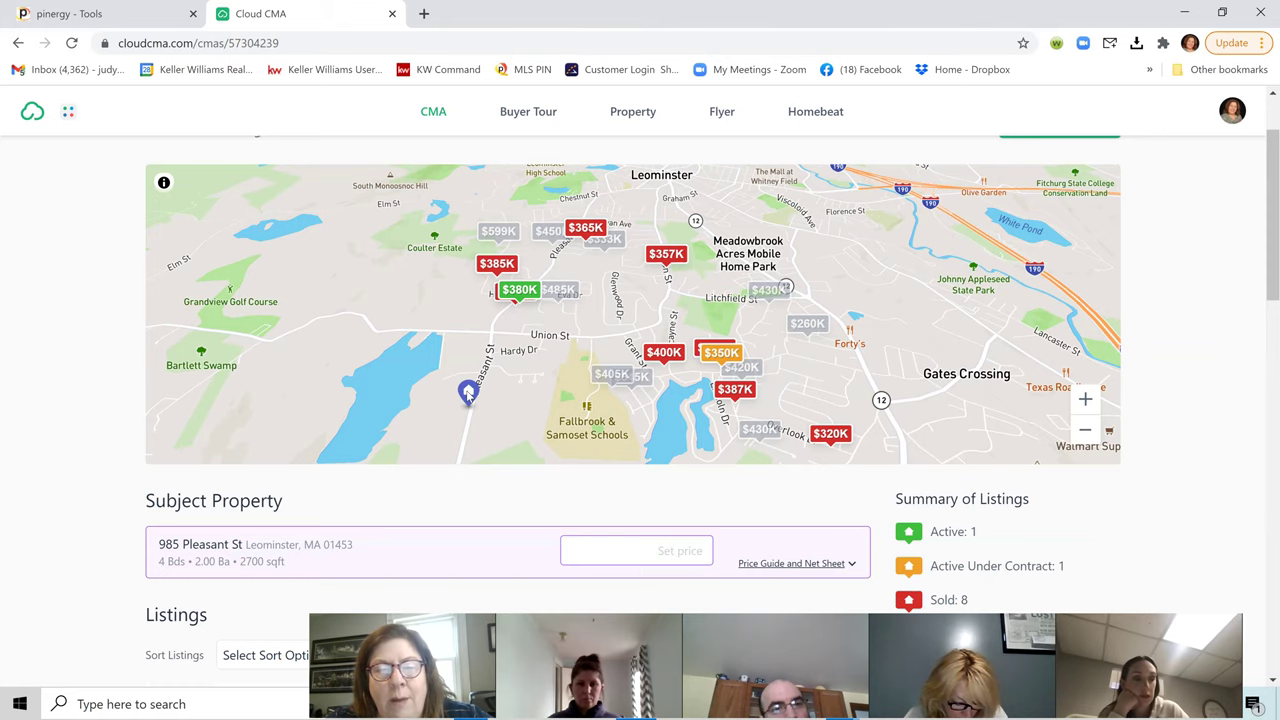
pyautogui.click(565, 291)
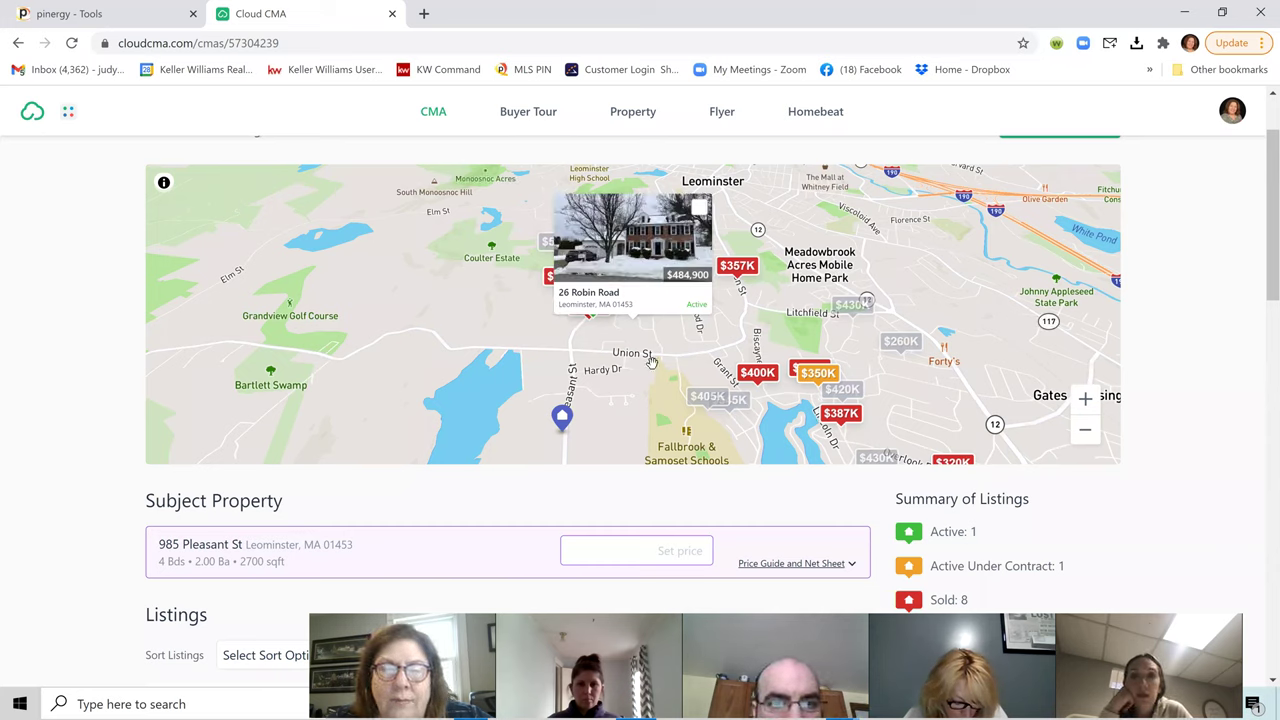
pyautogui.click(516, 342)
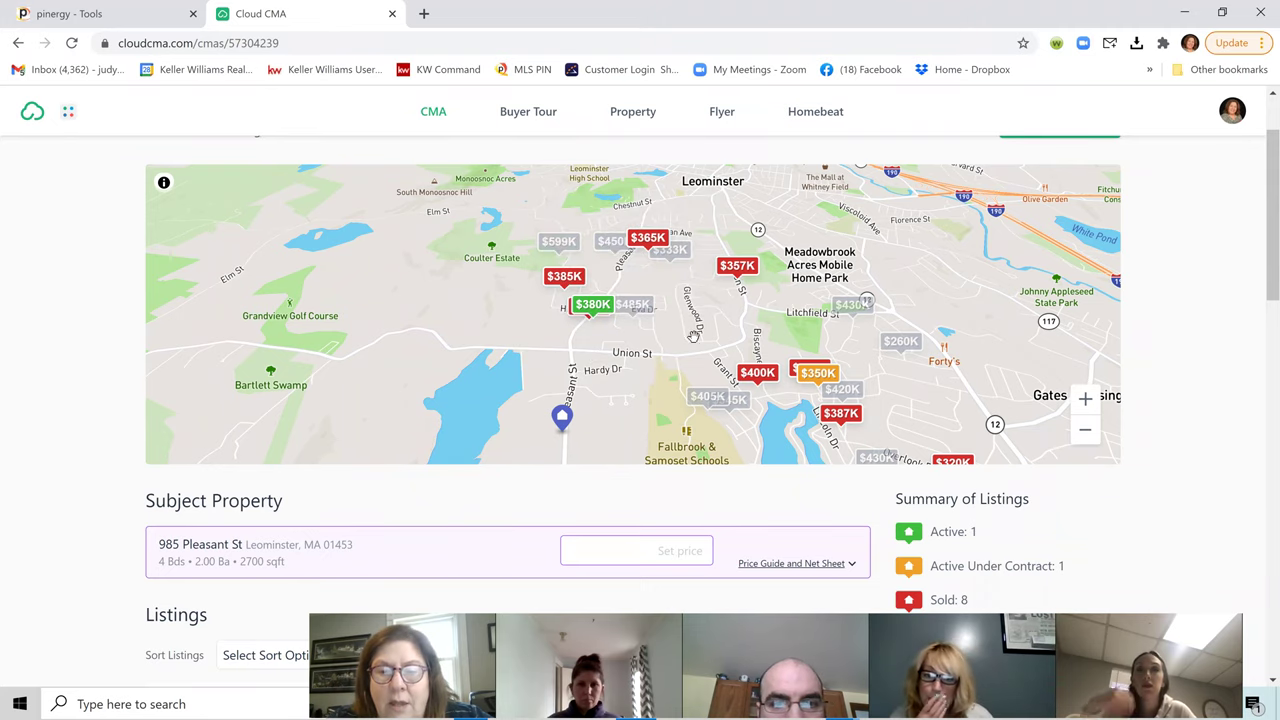
pyautogui.scroll(-2, 1188, 483)
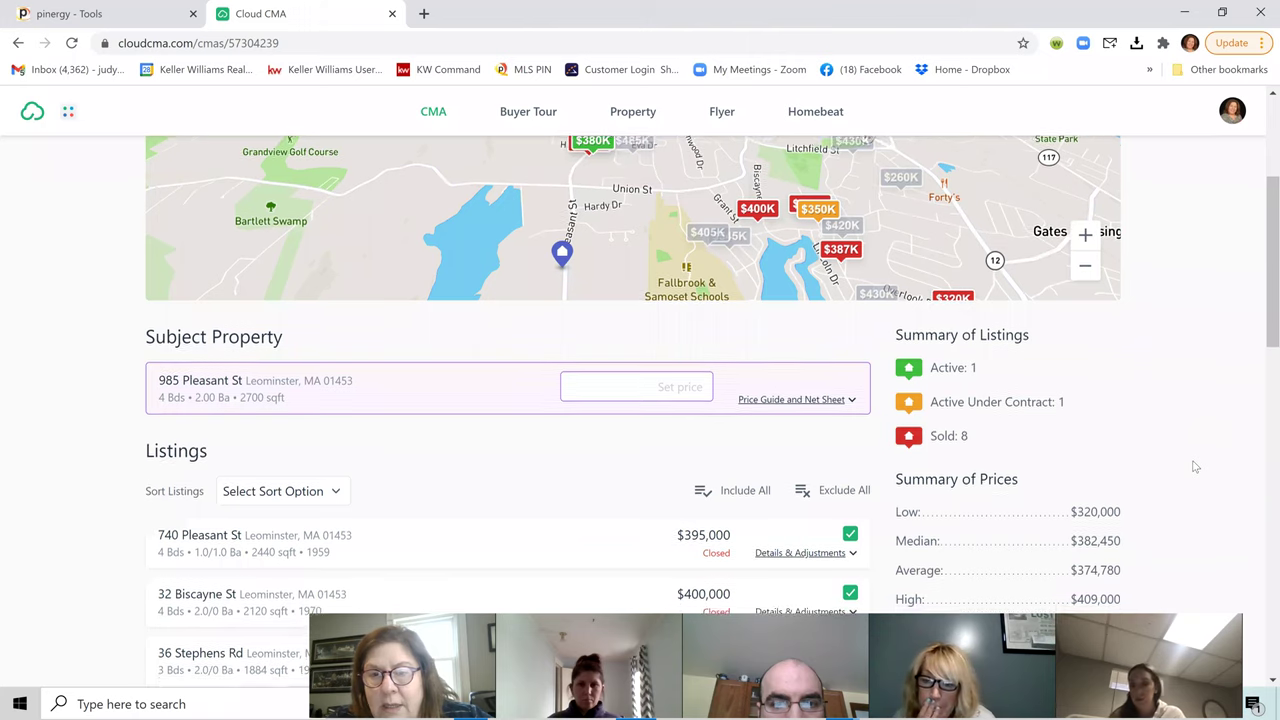
pyautogui.scroll(1, 1023, 466)
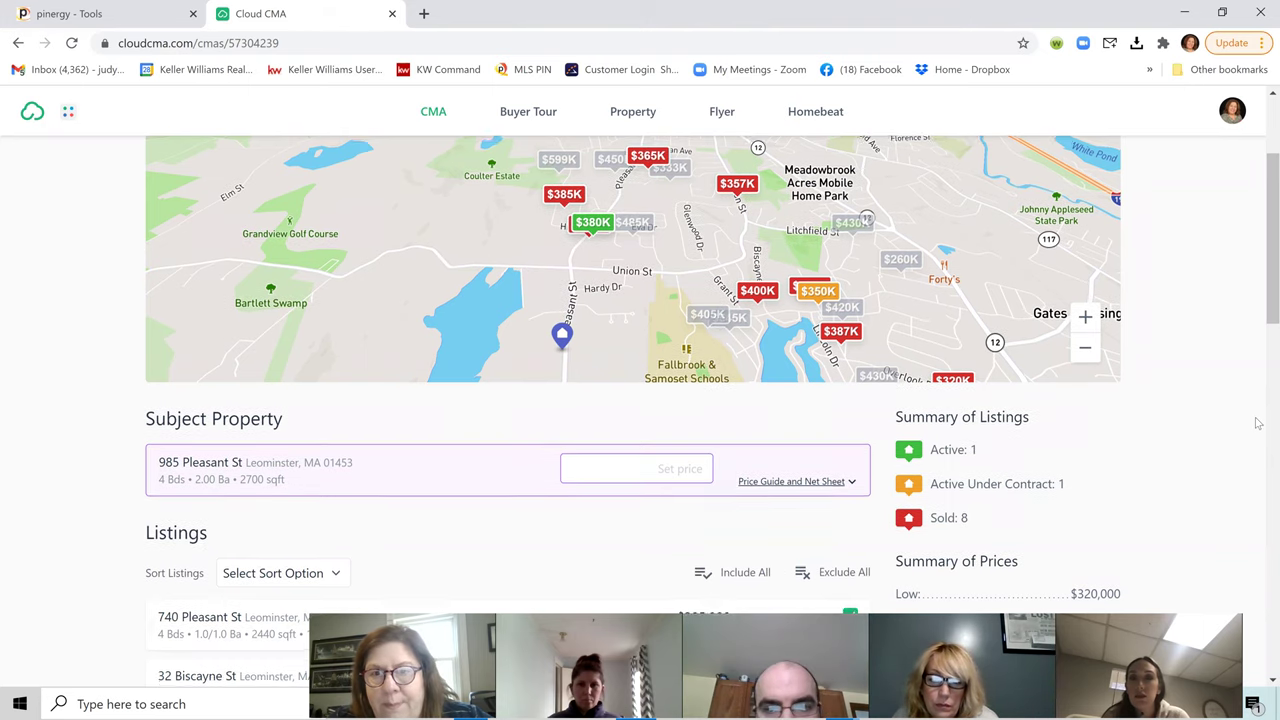
pyautogui.scroll(2, 1258, 424)
pyautogui.scroll(1, 1136, 447)
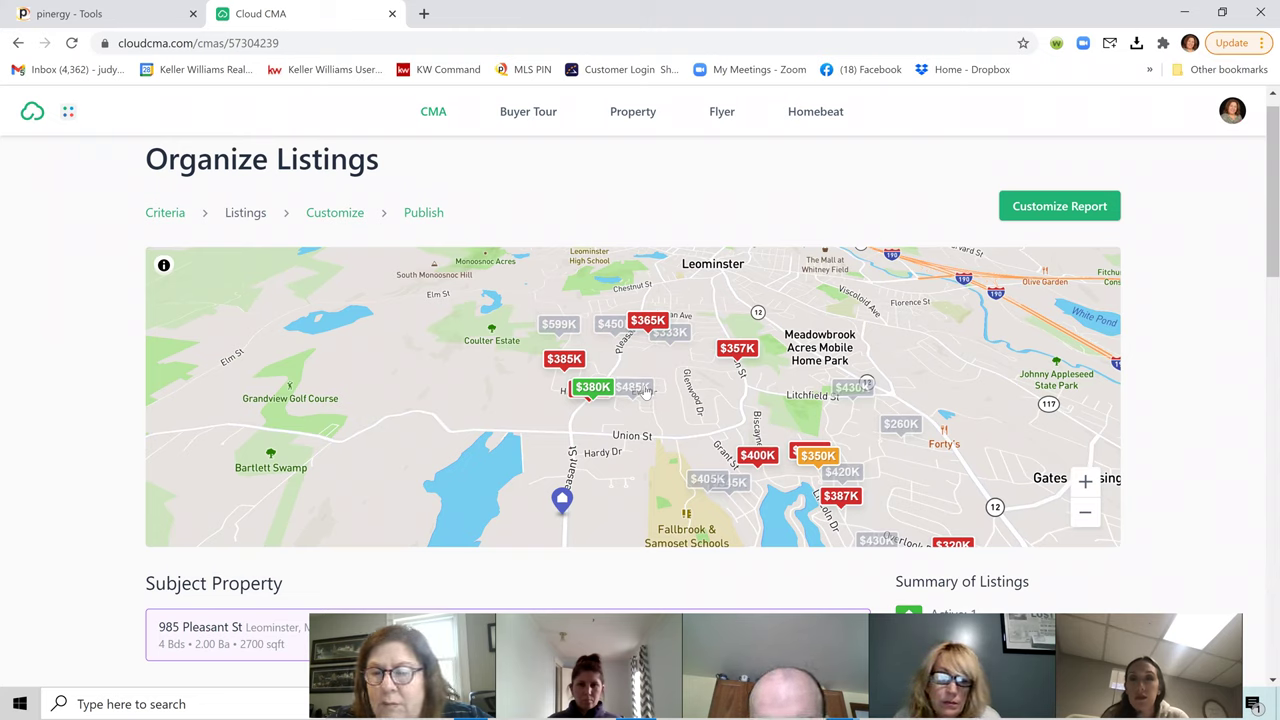
pyautogui.click(646, 393)
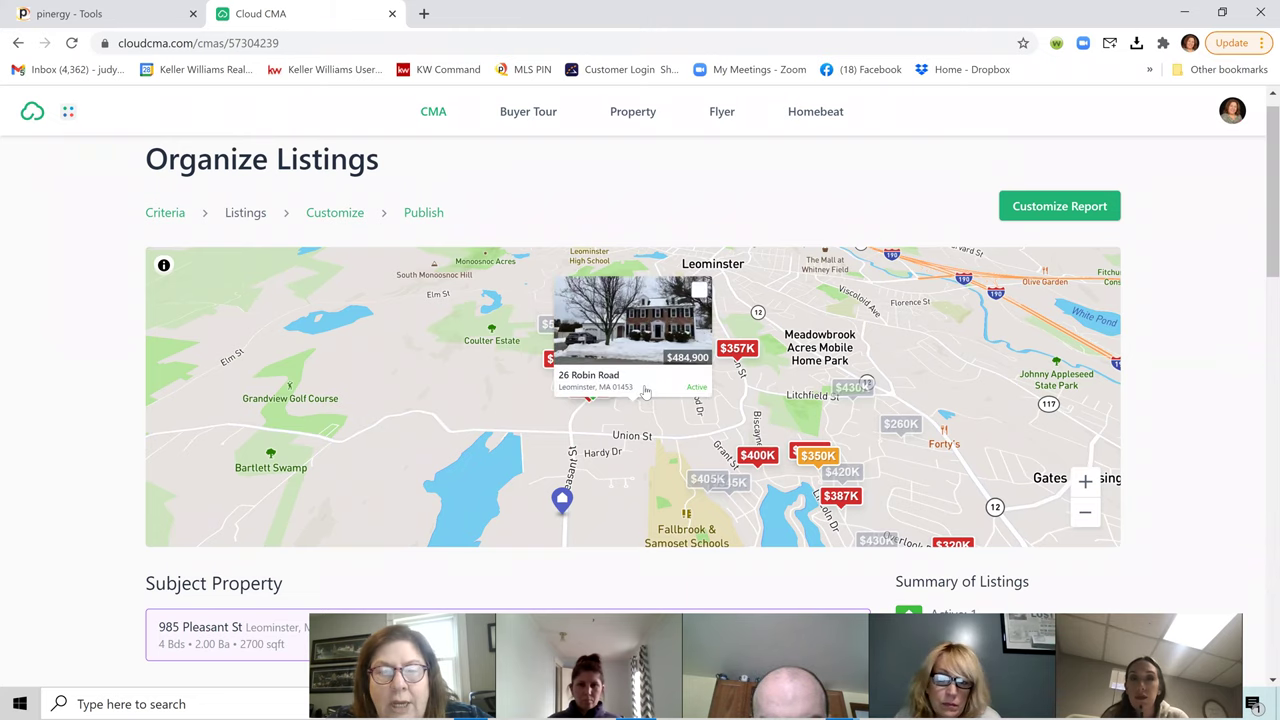
pyautogui.click(862, 386)
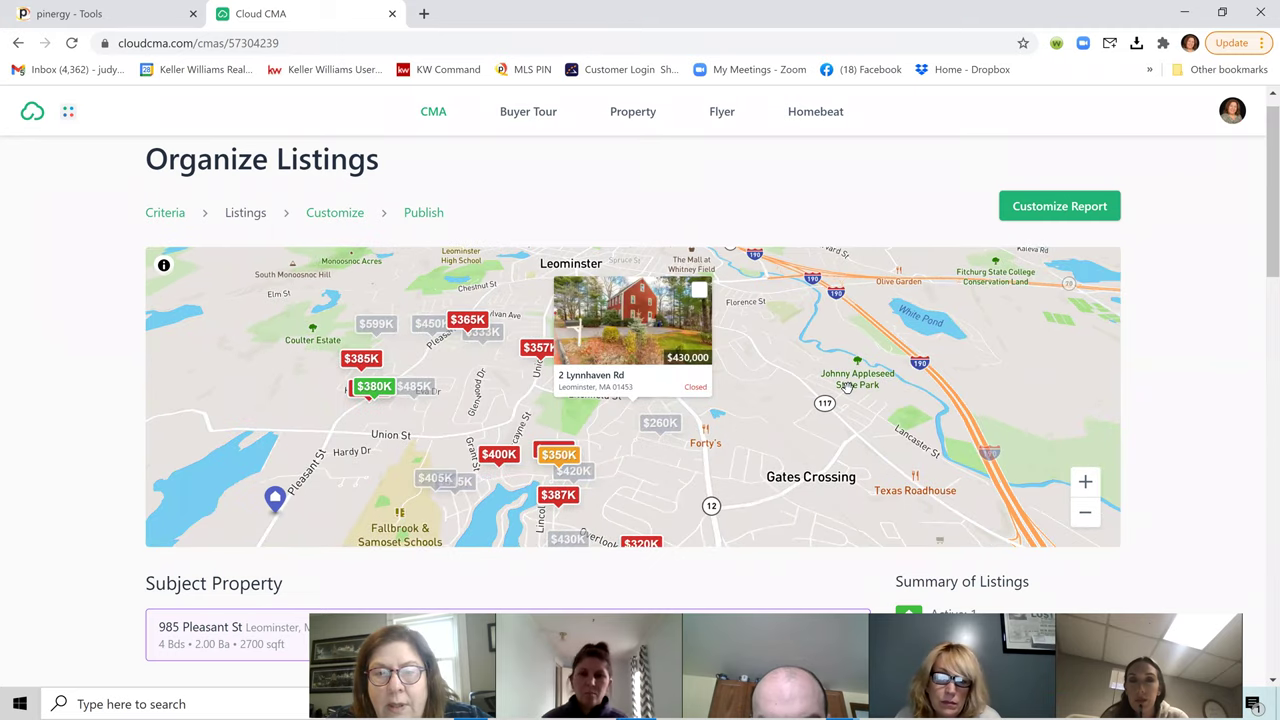
pyautogui.click(654, 428)
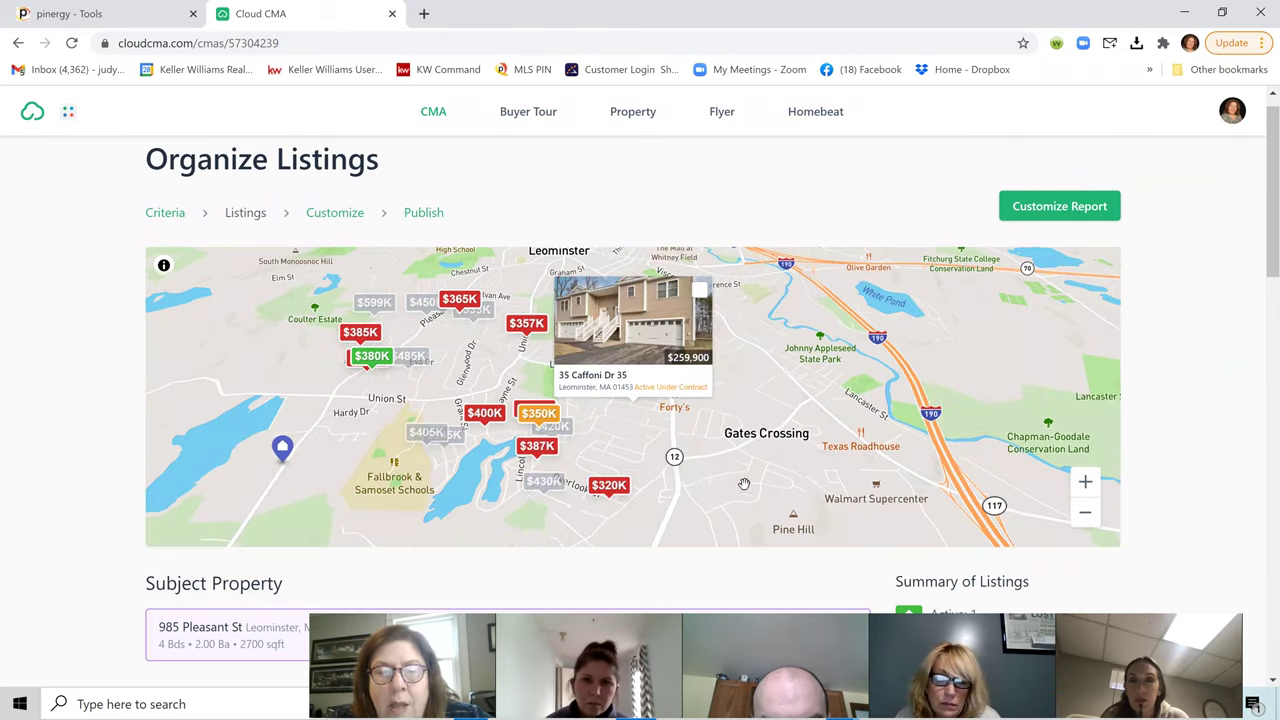
pyautogui.click(307, 375)
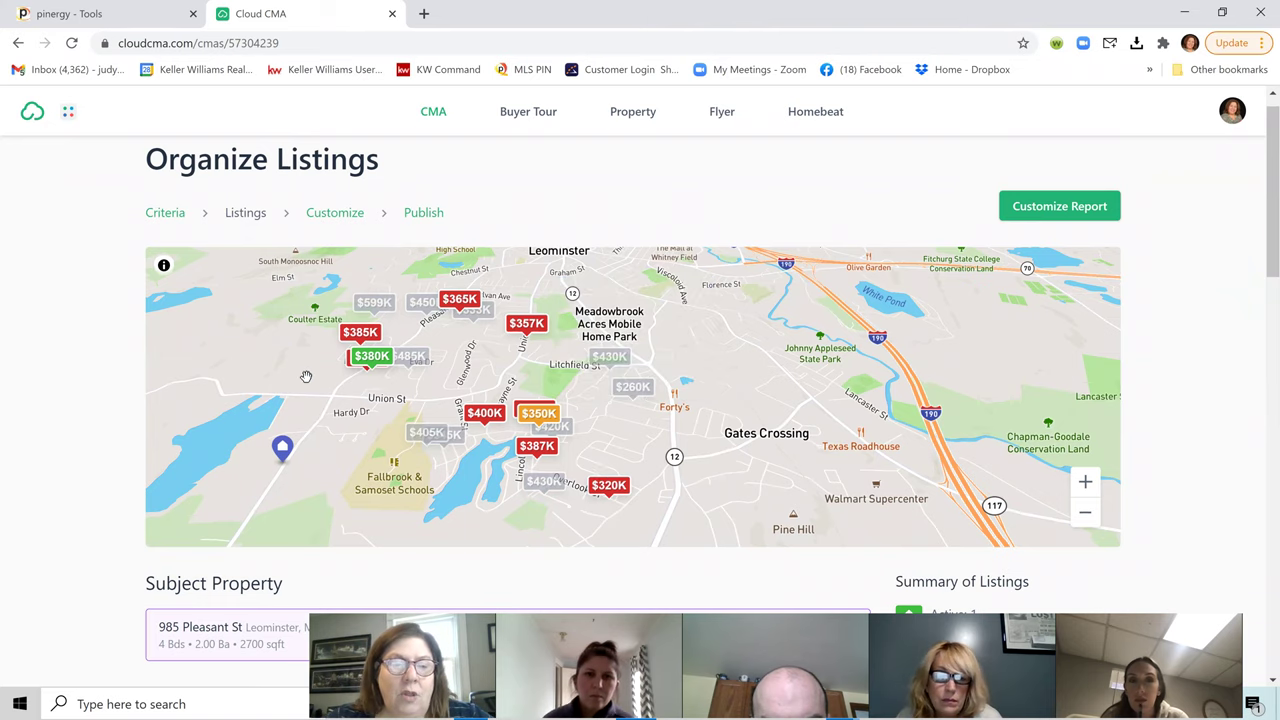
pyautogui.scroll(-1, 1113, 545)
pyautogui.scroll(-1, 1113, 543)
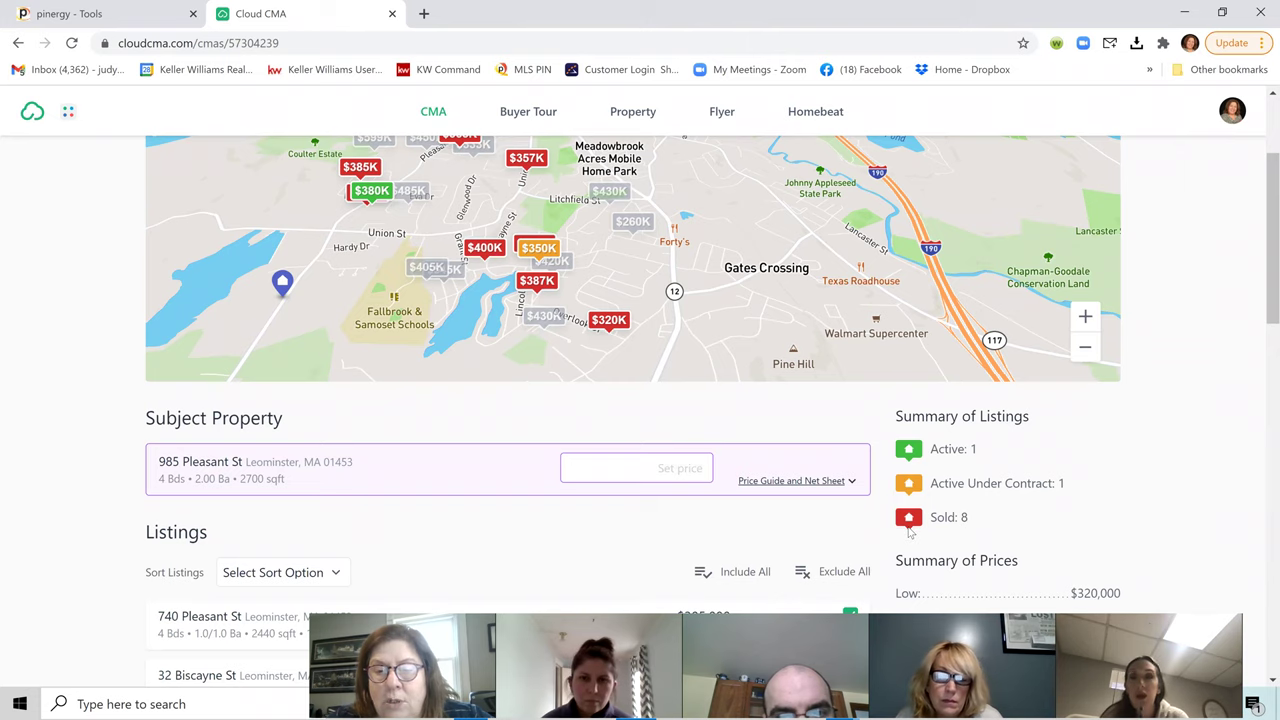
pyautogui.scroll(2, 910, 532)
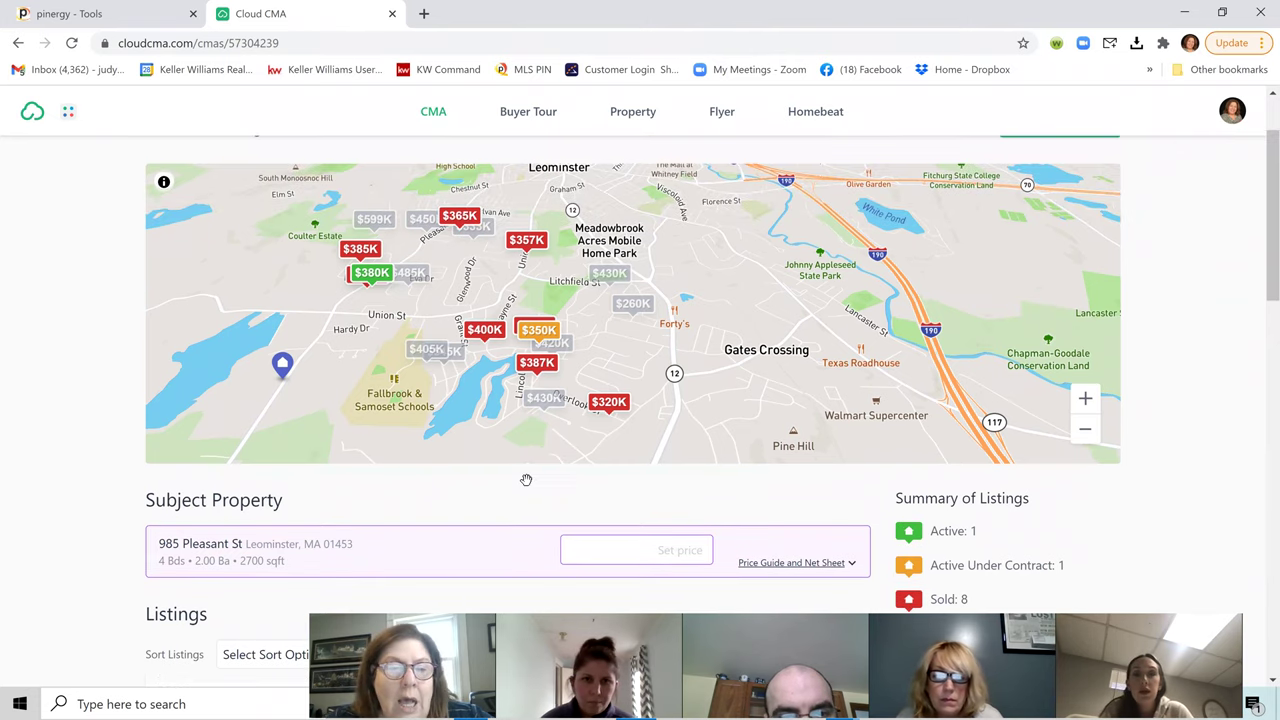
pyautogui.scroll(1, 279, 421)
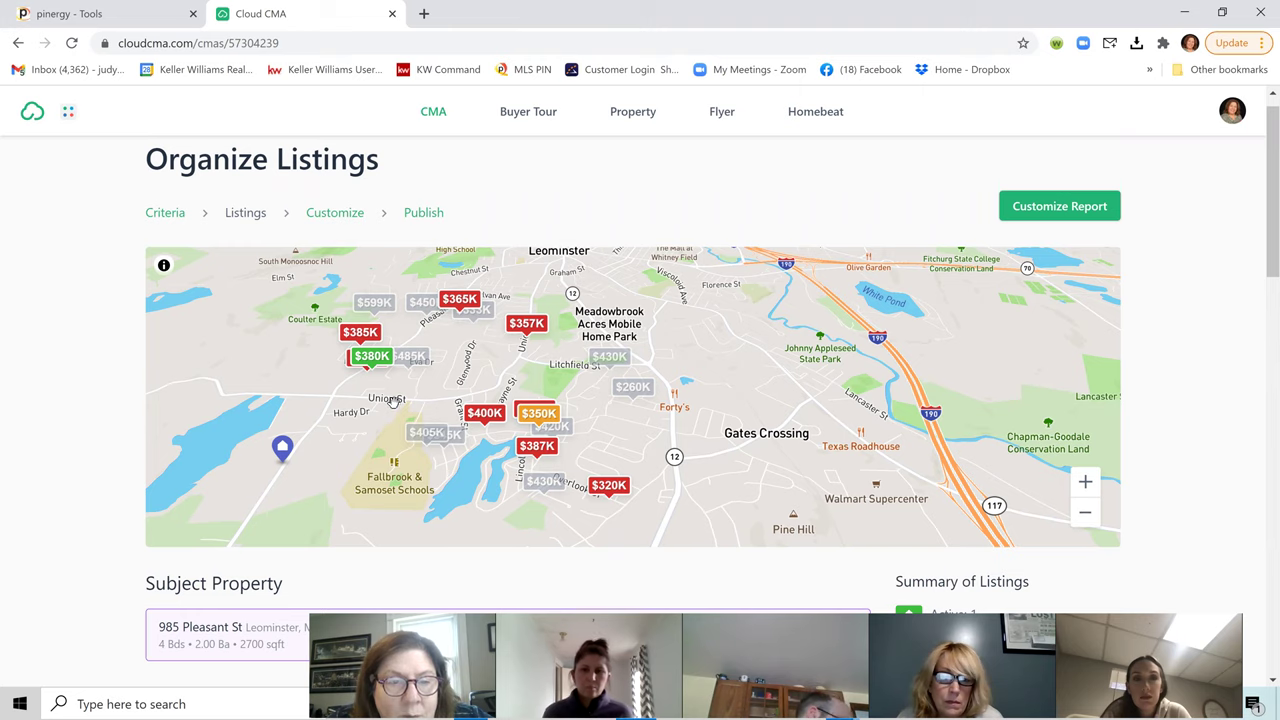
pyautogui.scroll(-5, 362, 441)
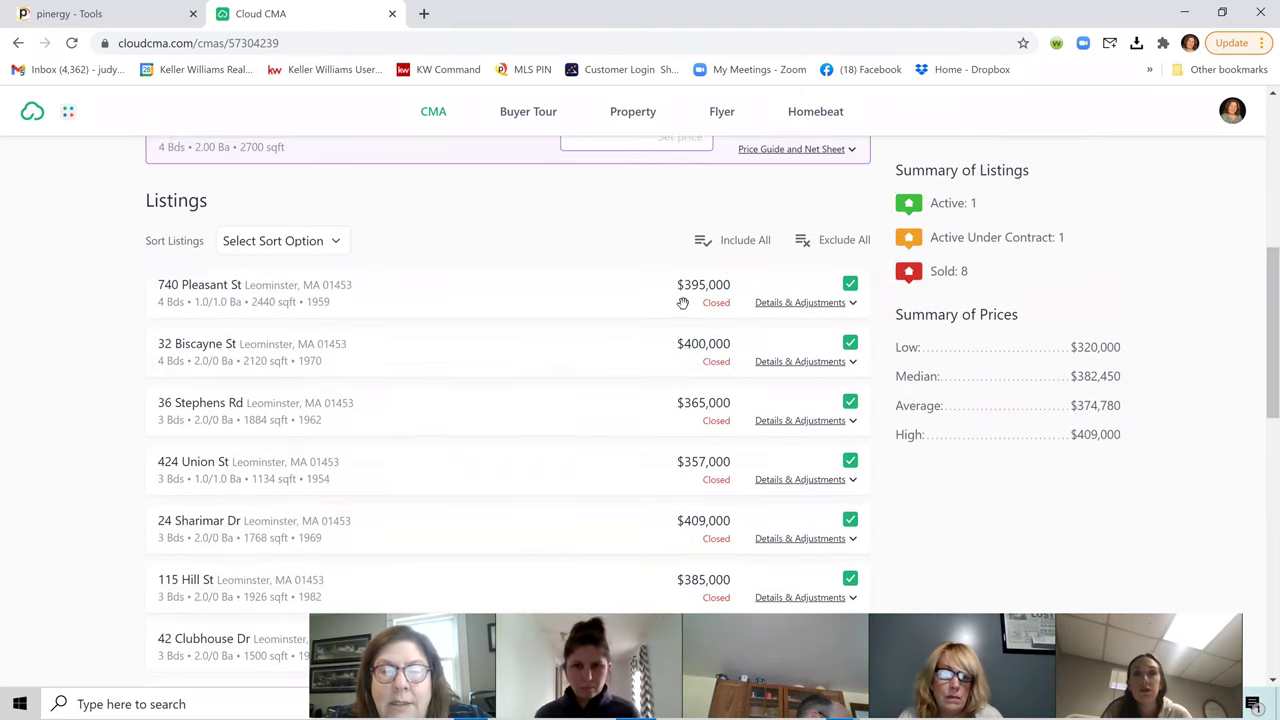
pyautogui.scroll(-2, 684, 310)
pyautogui.scroll(-1, 695, 350)
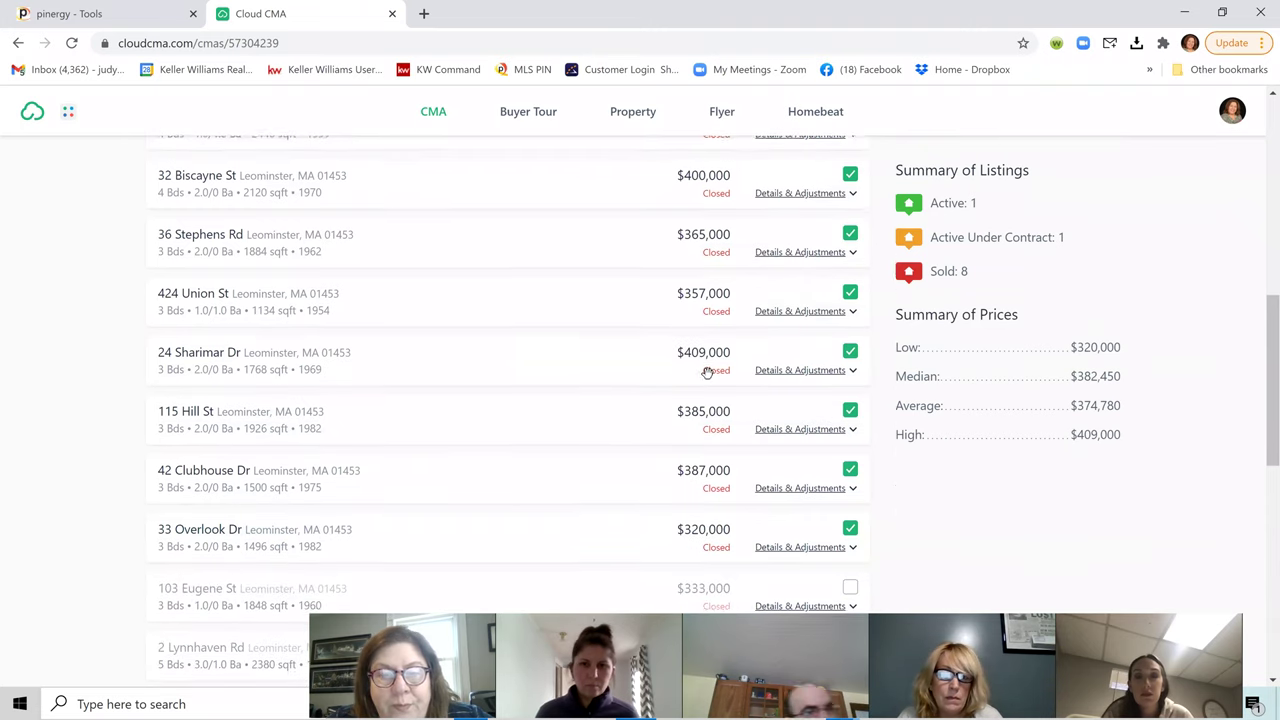
pyautogui.scroll(-2, 694, 406)
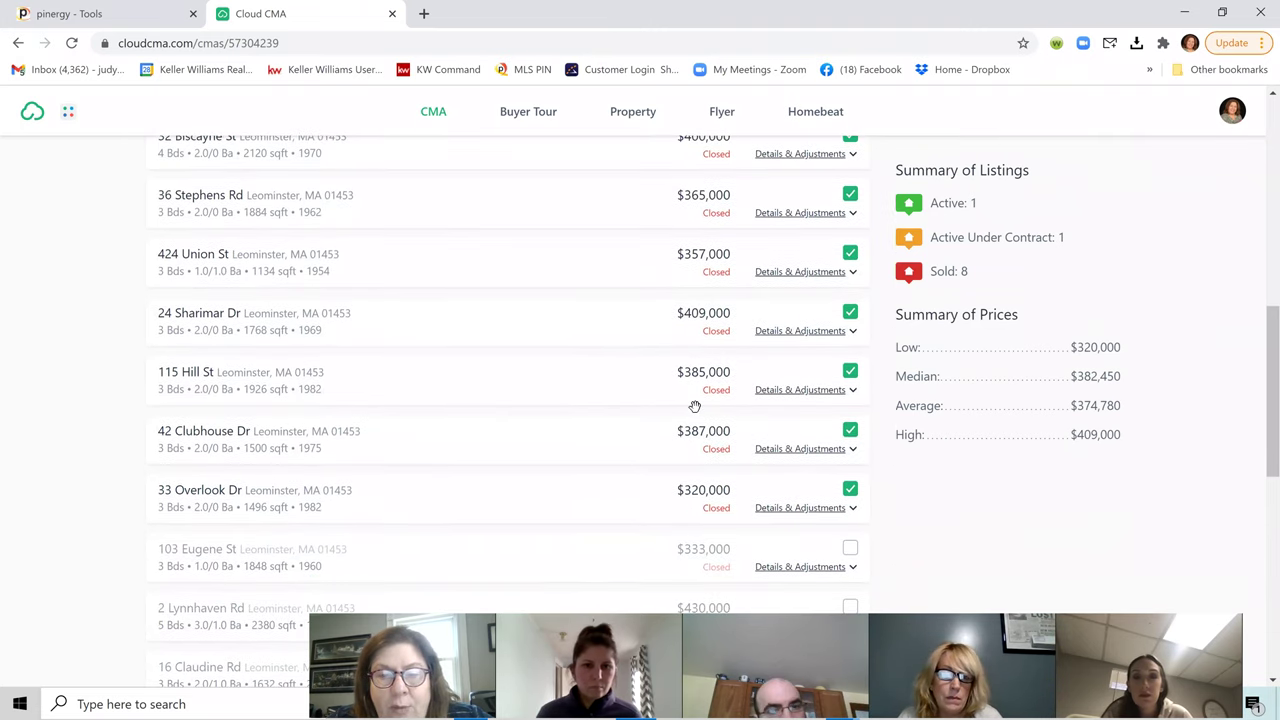
pyautogui.scroll(-1, 684, 418)
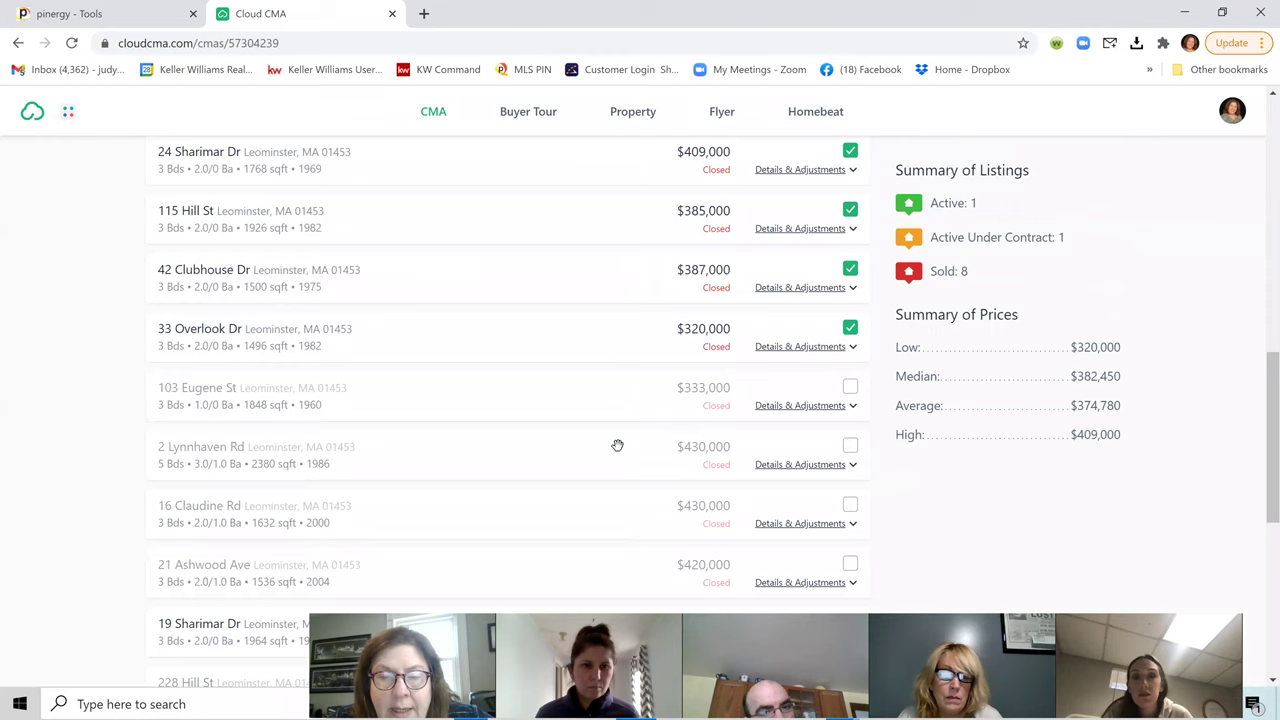
pyautogui.scroll(-1, 716, 424)
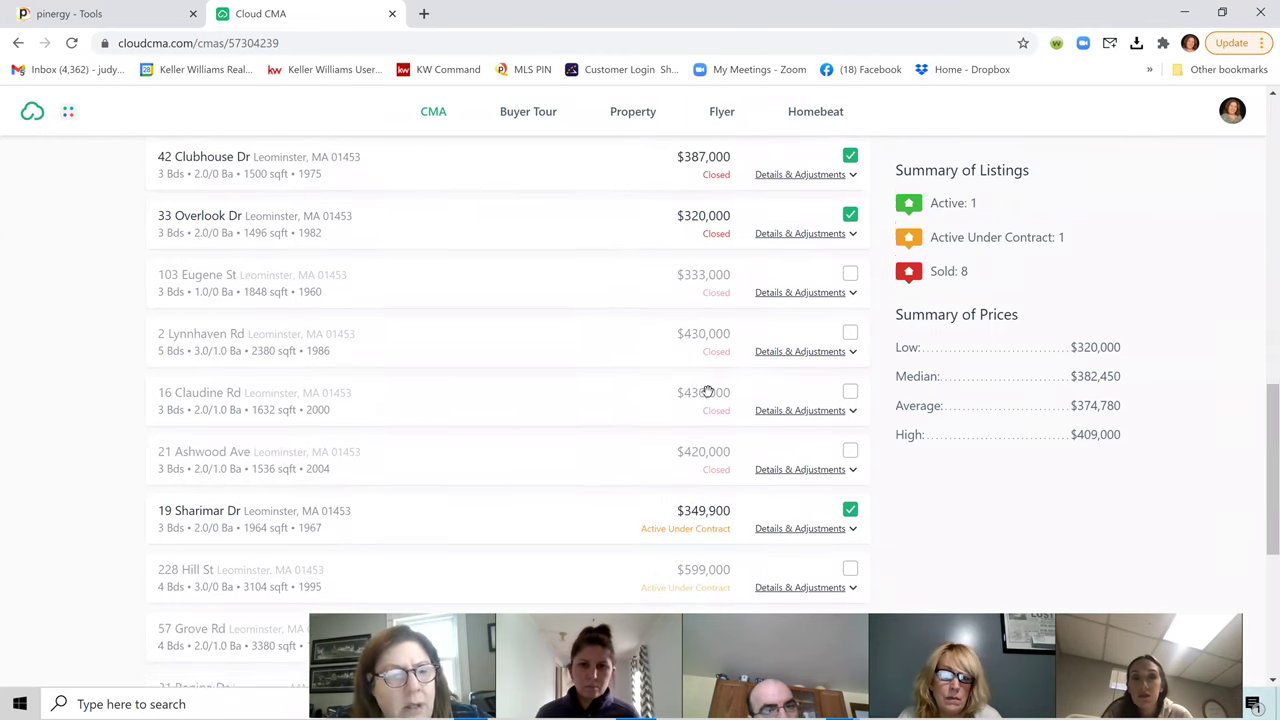
pyautogui.click(779, 396)
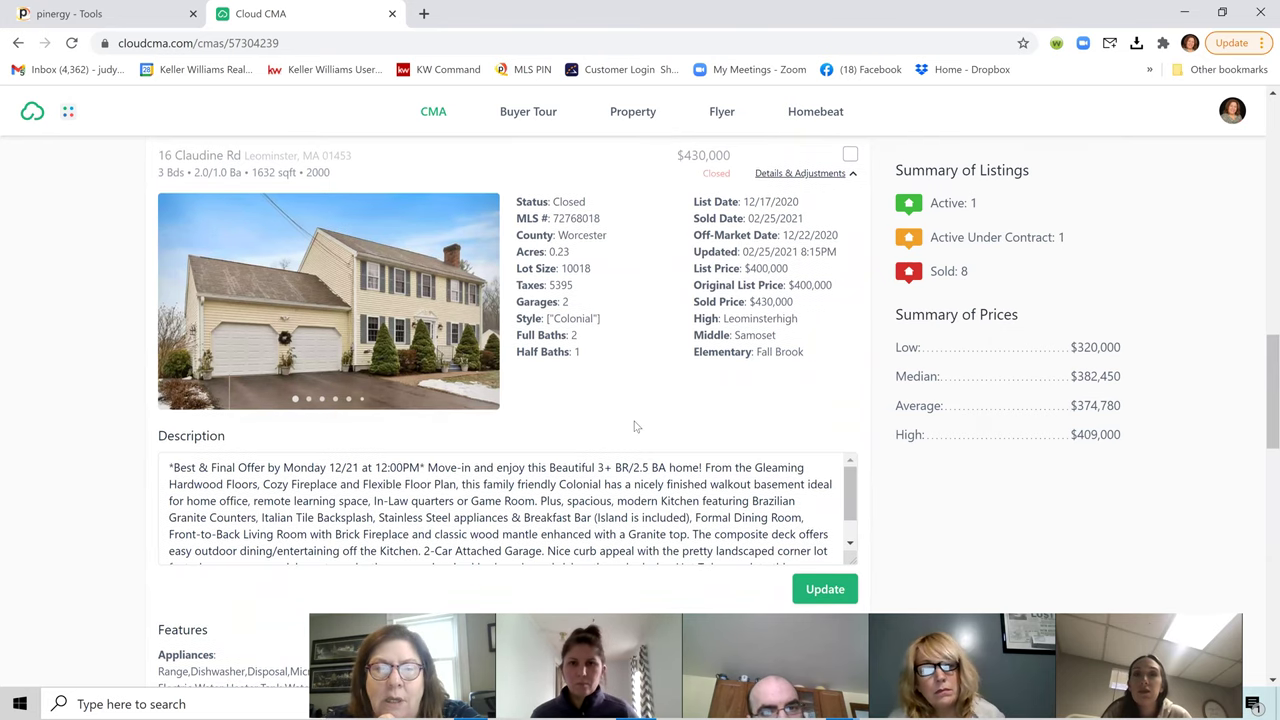
pyautogui.scroll(3, 634, 427)
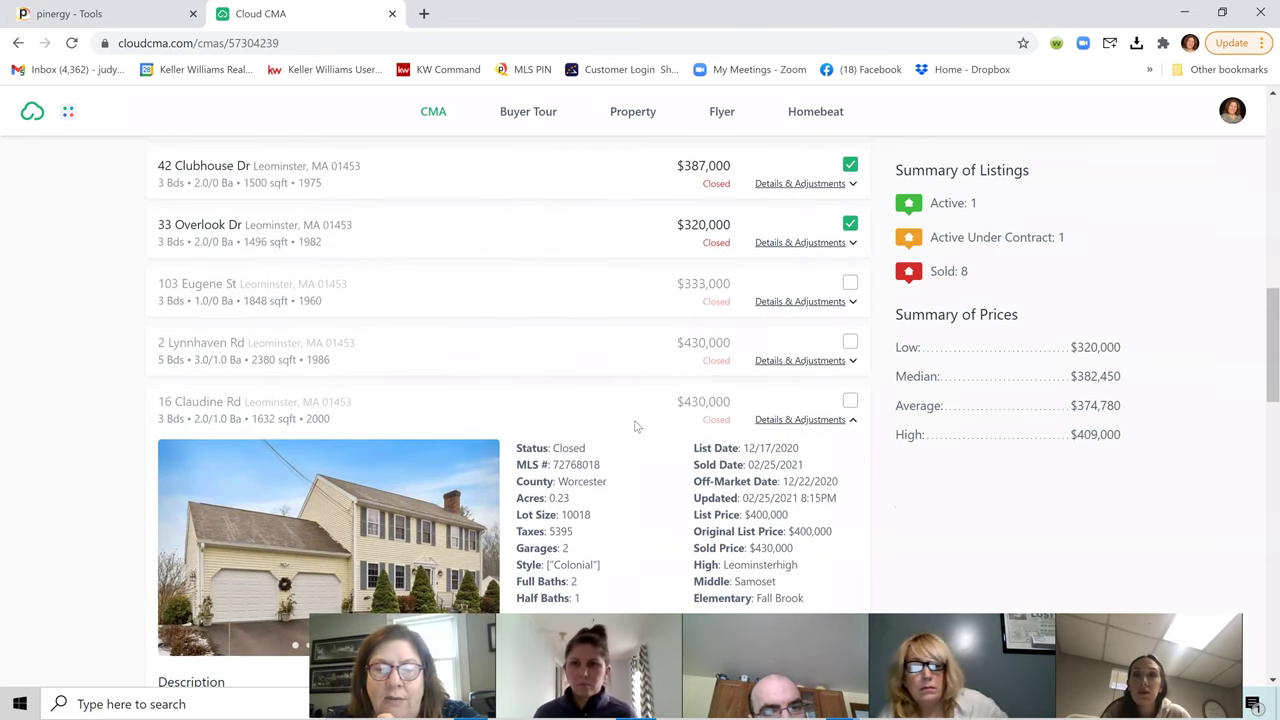
pyautogui.scroll(-2, 636, 427)
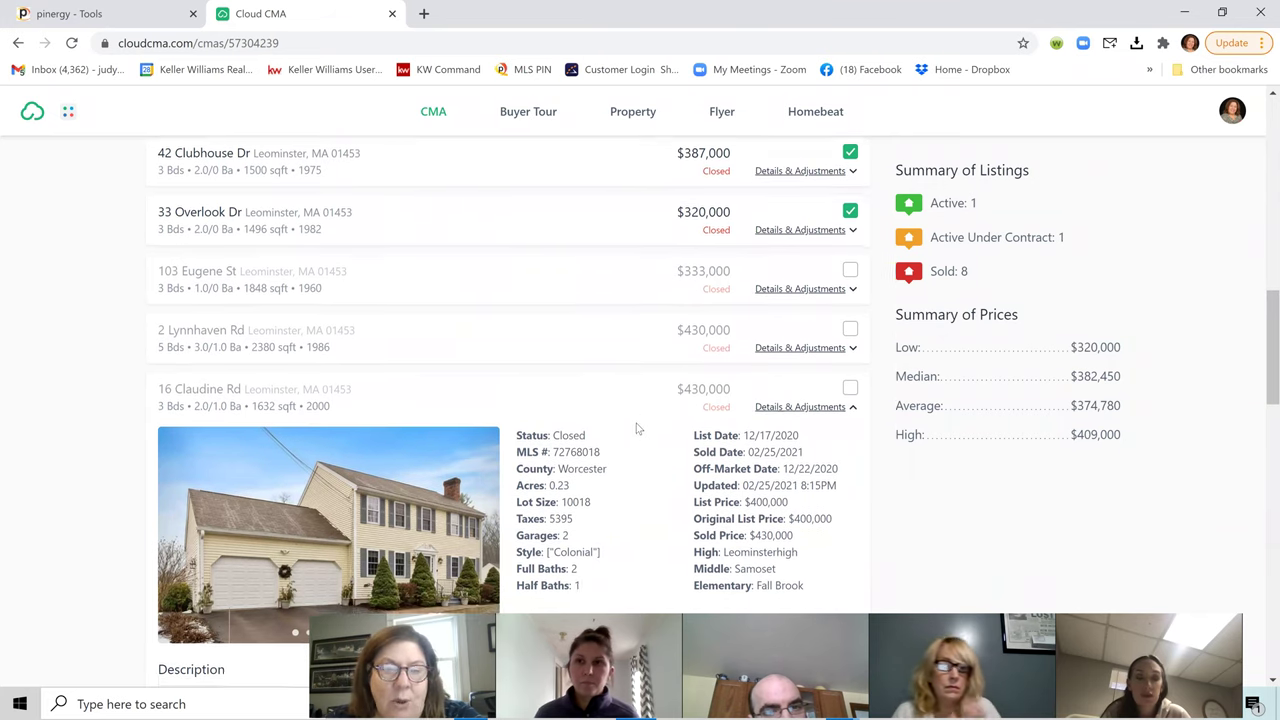
pyautogui.scroll(2, 638, 430)
pyautogui.scroll(2, 638, 430)
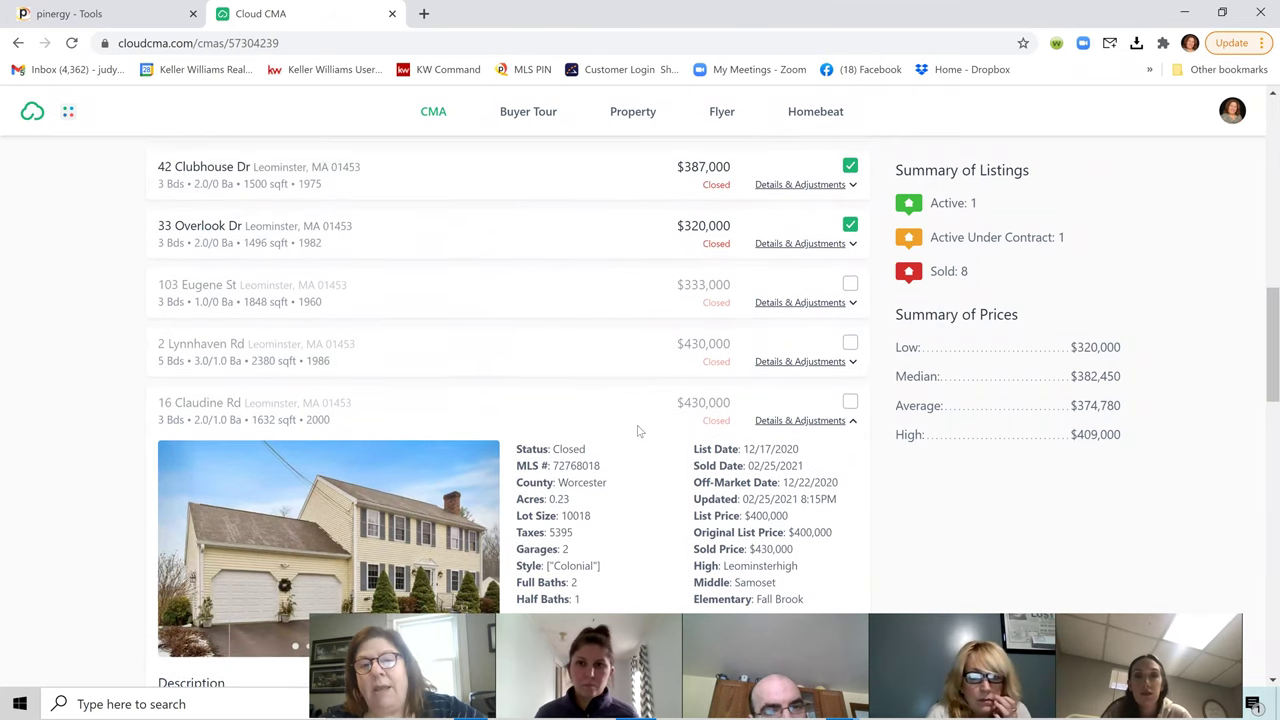
pyautogui.scroll(2, 608, 415)
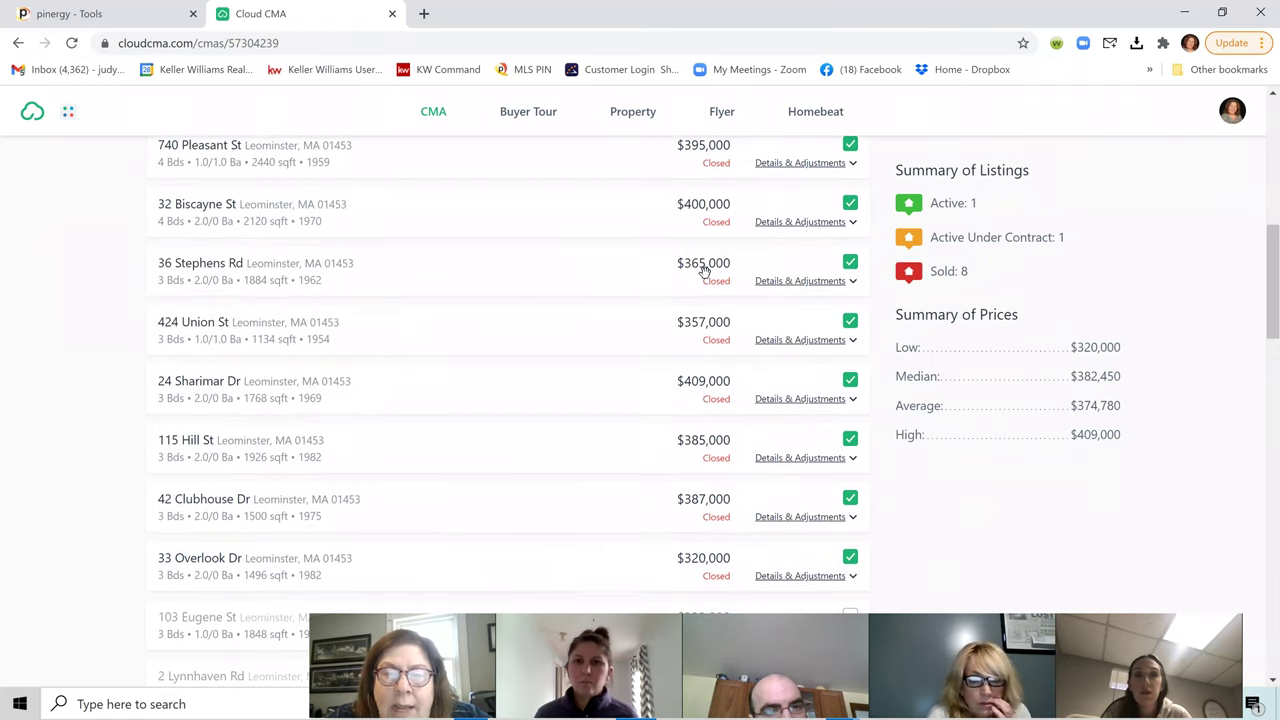
pyautogui.scroll(2, 571, 323)
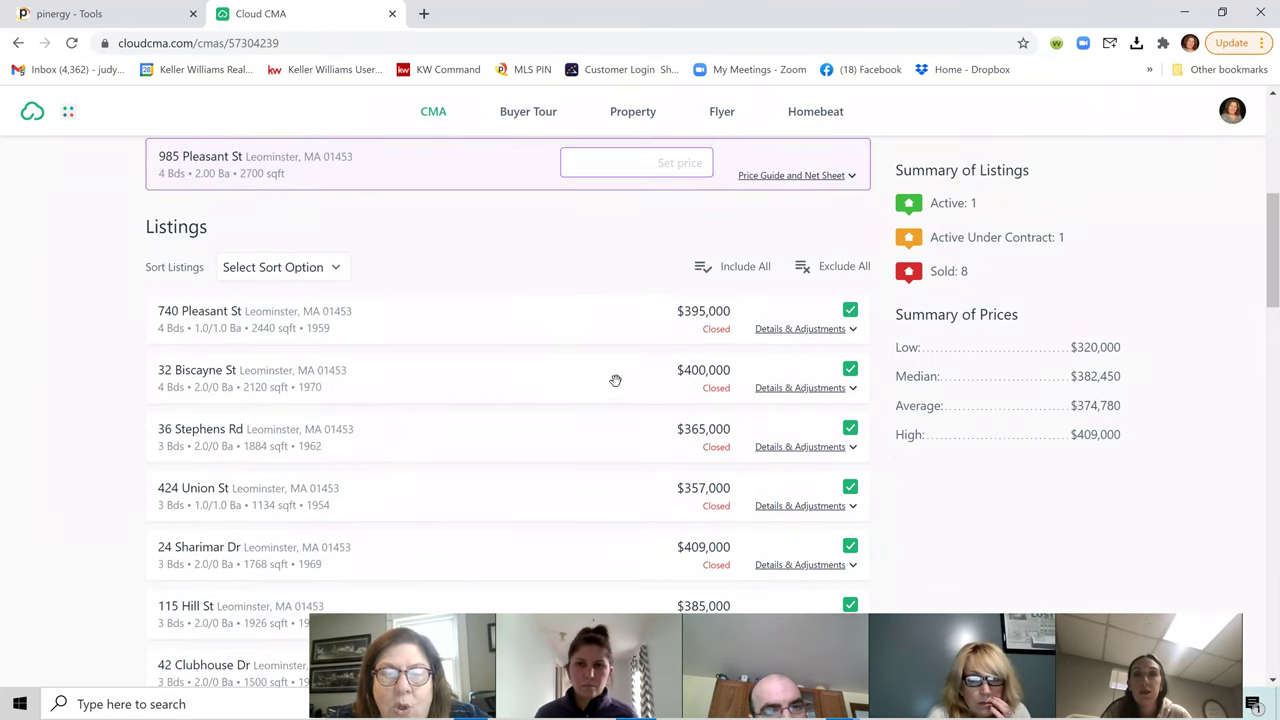
pyautogui.scroll(-1, 634, 379)
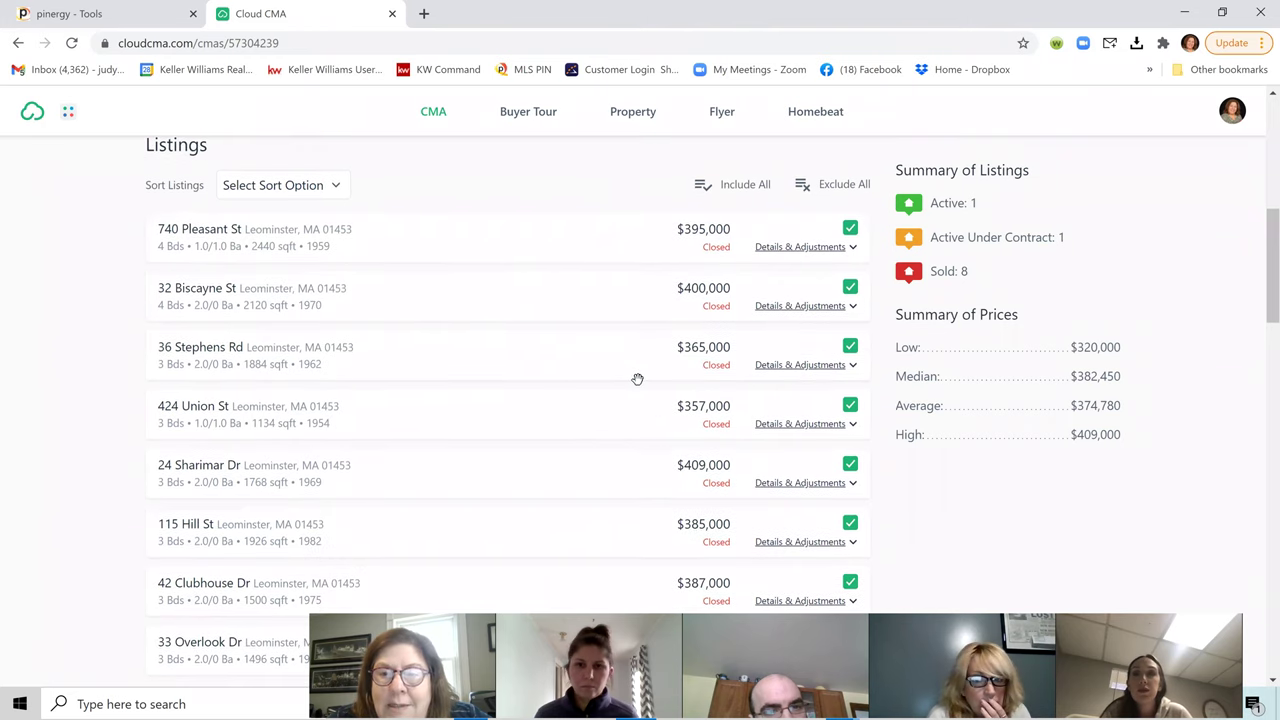
pyautogui.scroll(2, 640, 390)
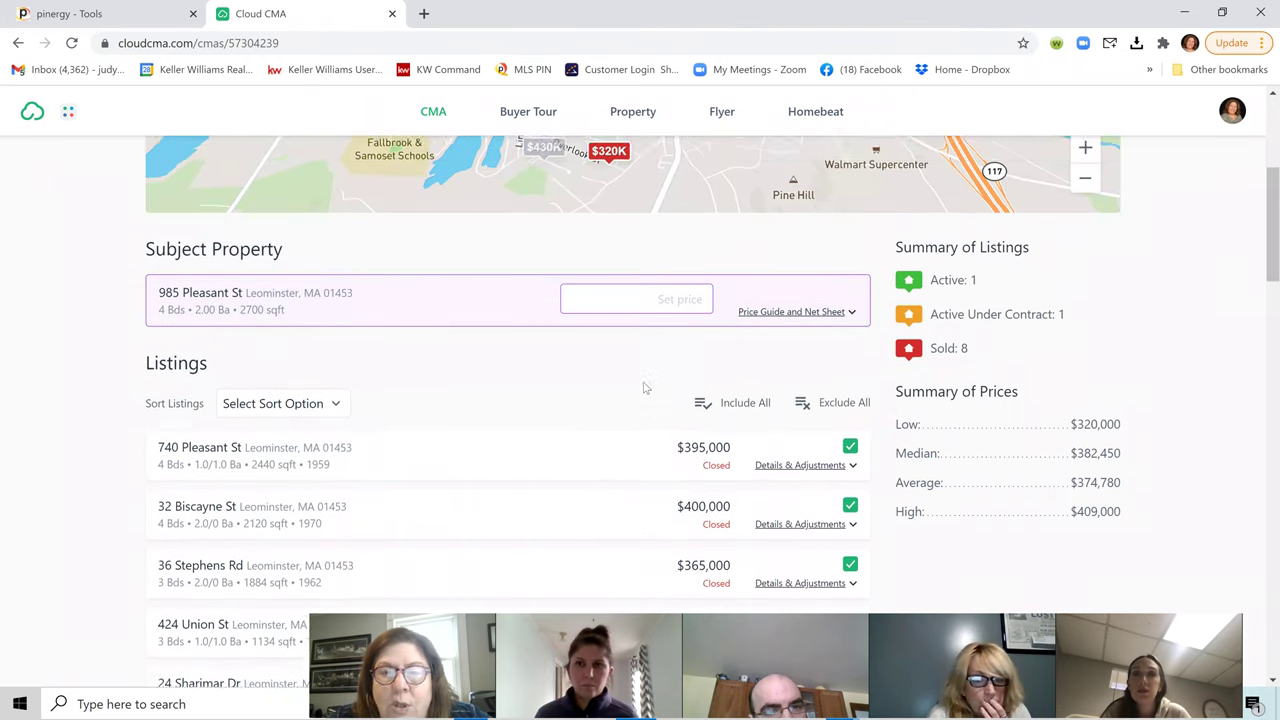
pyautogui.scroll(3, 650, 402)
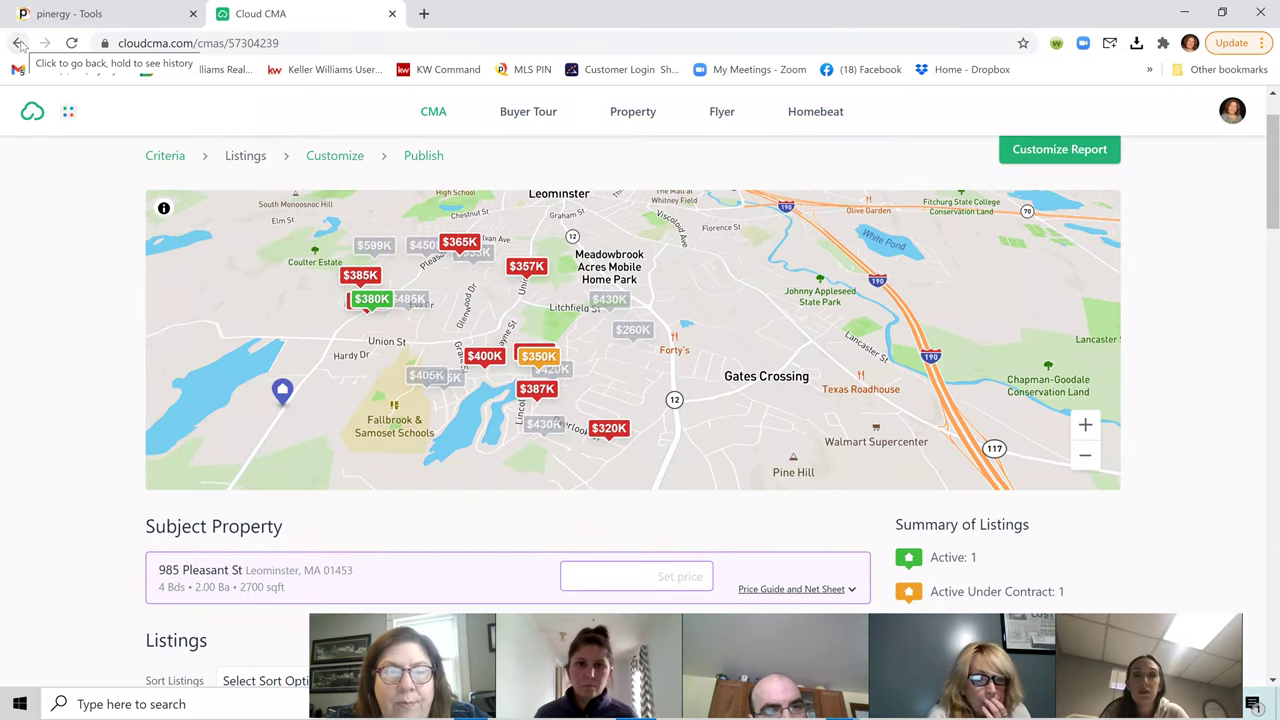
# Step: Back in Criteria, change Only go back from 6 months to 1 year and update listings
pyautogui.click(166, 160)
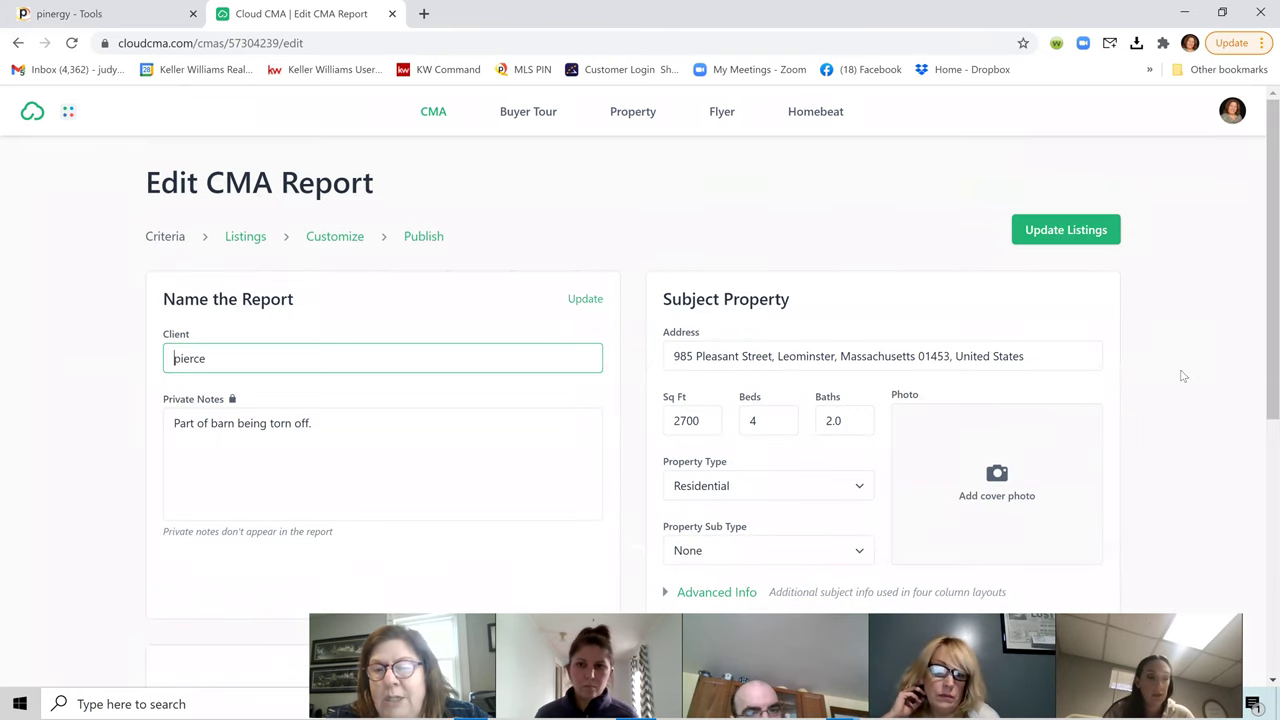
pyautogui.scroll(-2, 1173, 384)
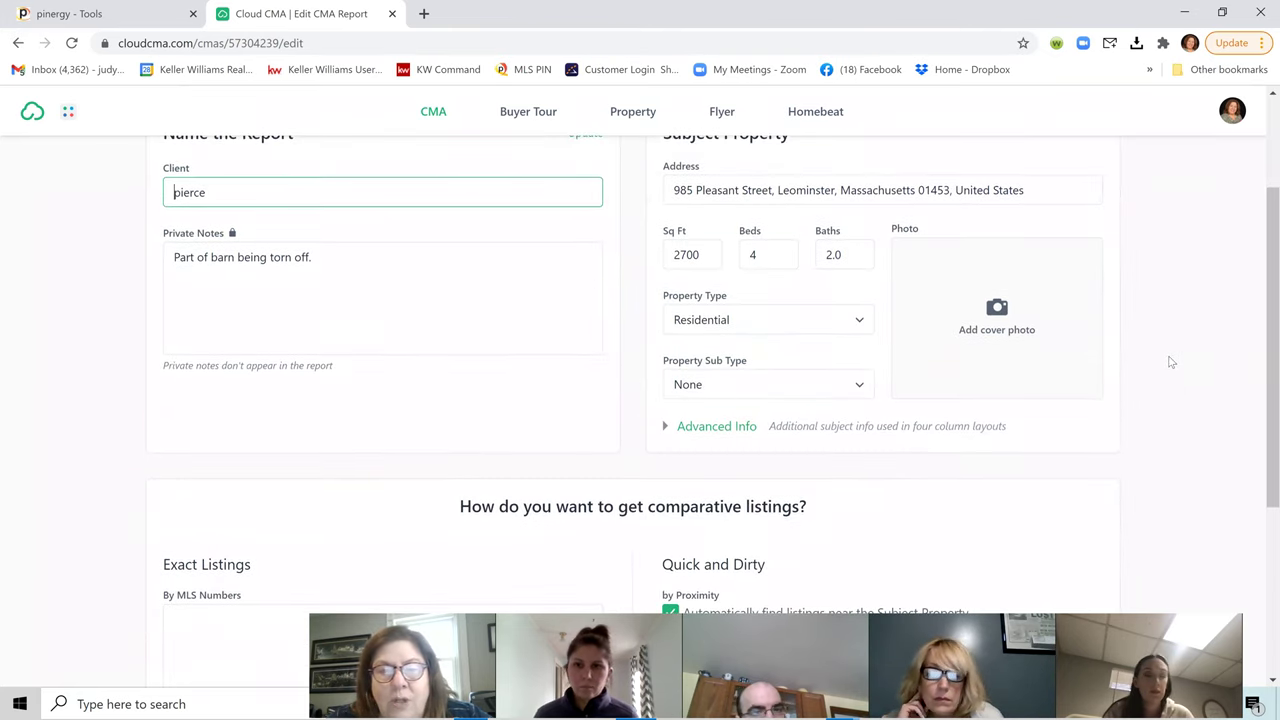
pyautogui.scroll(-2, 1166, 364)
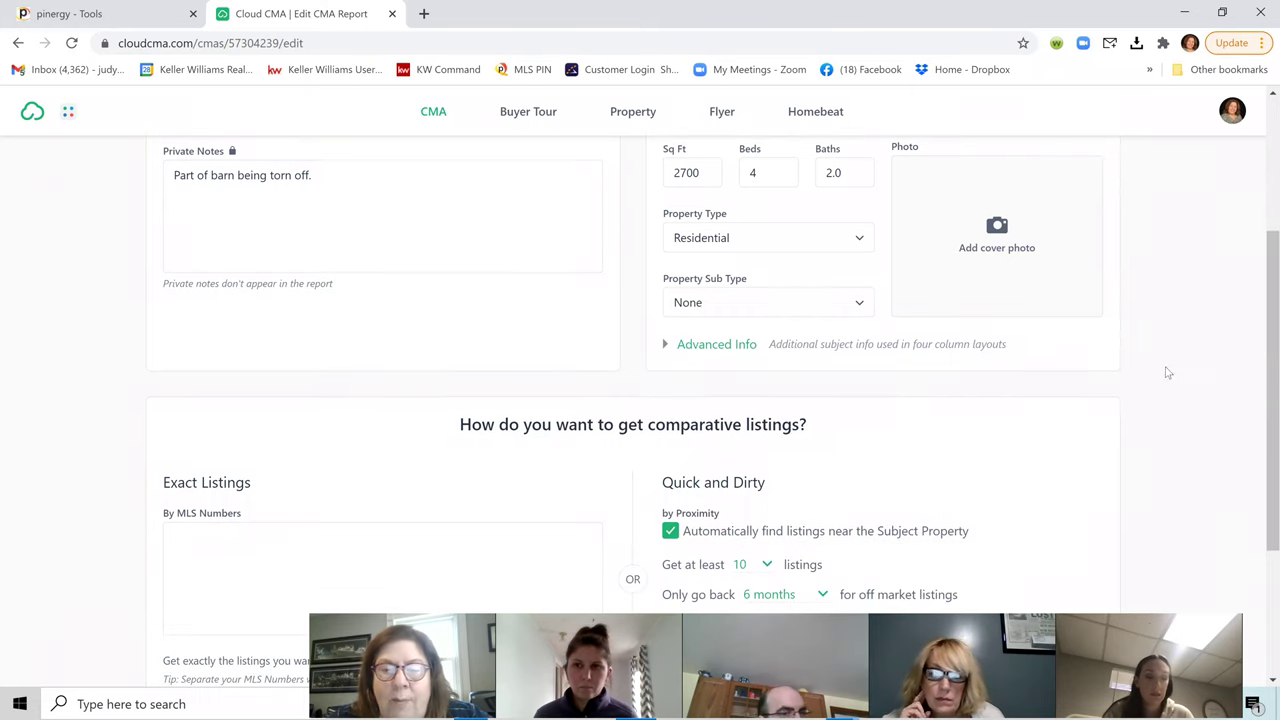
pyautogui.scroll(-1, 1158, 380)
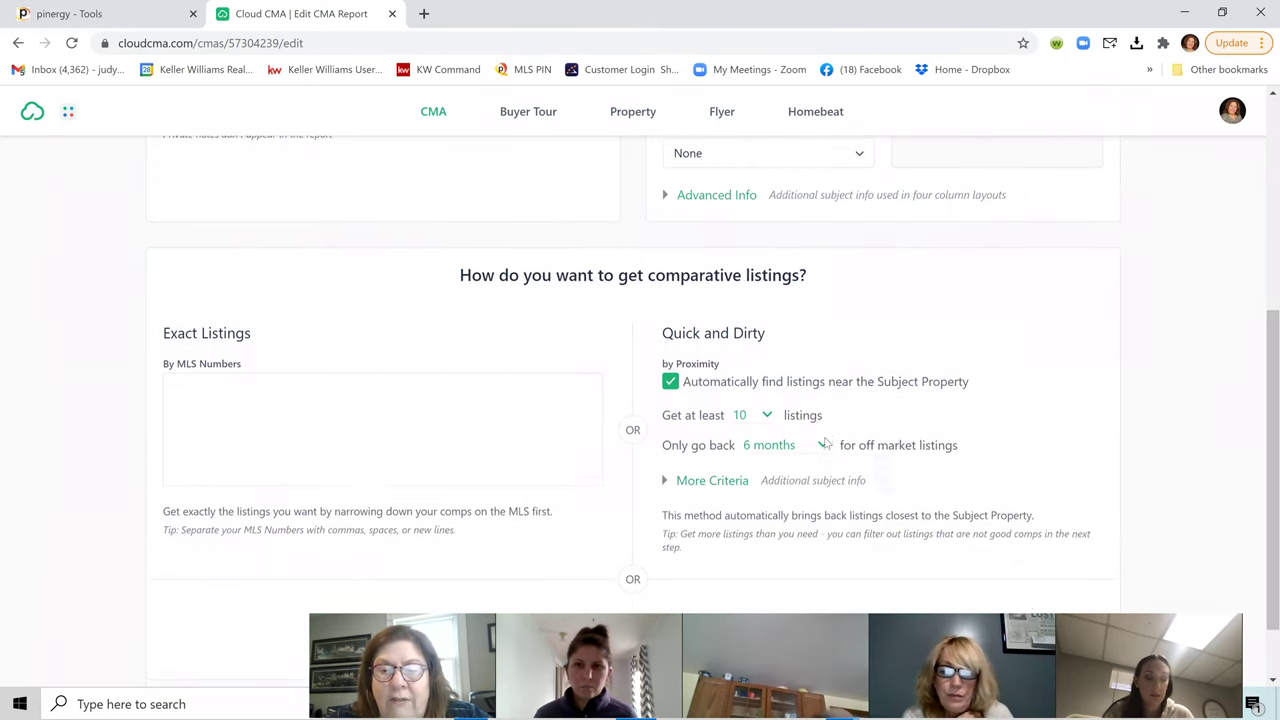
pyautogui.click(824, 436)
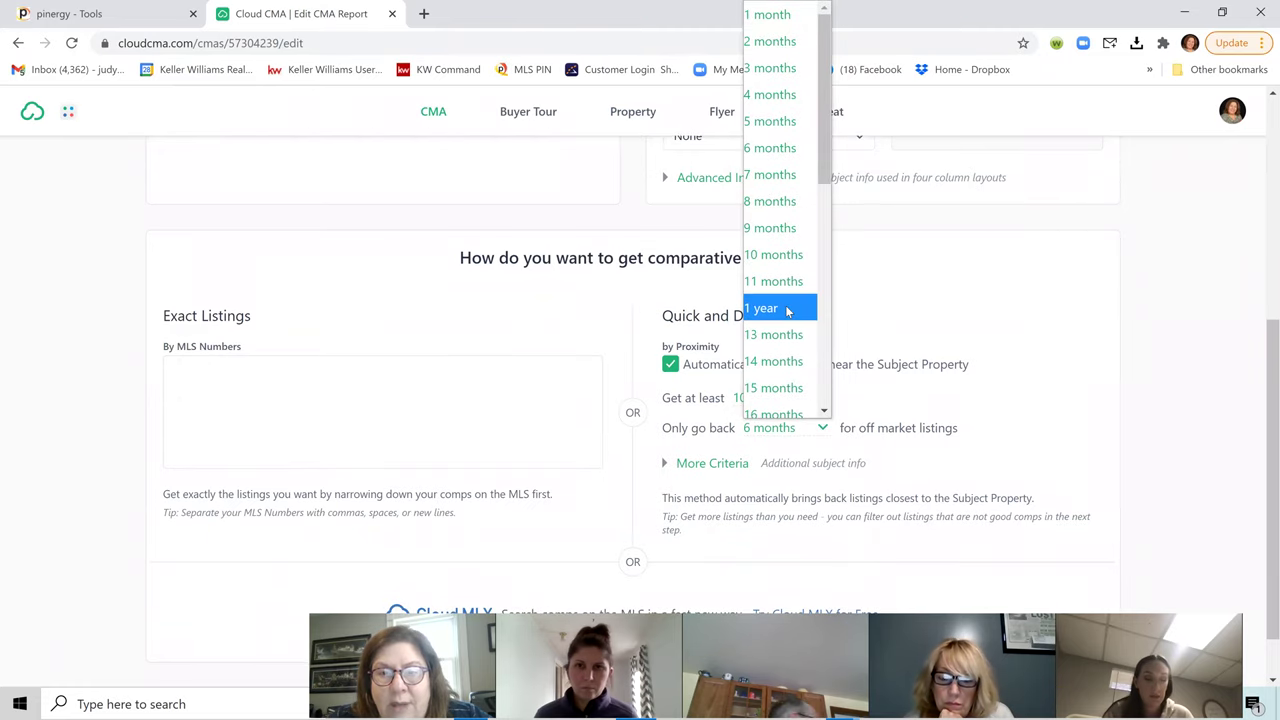
pyautogui.click(787, 311)
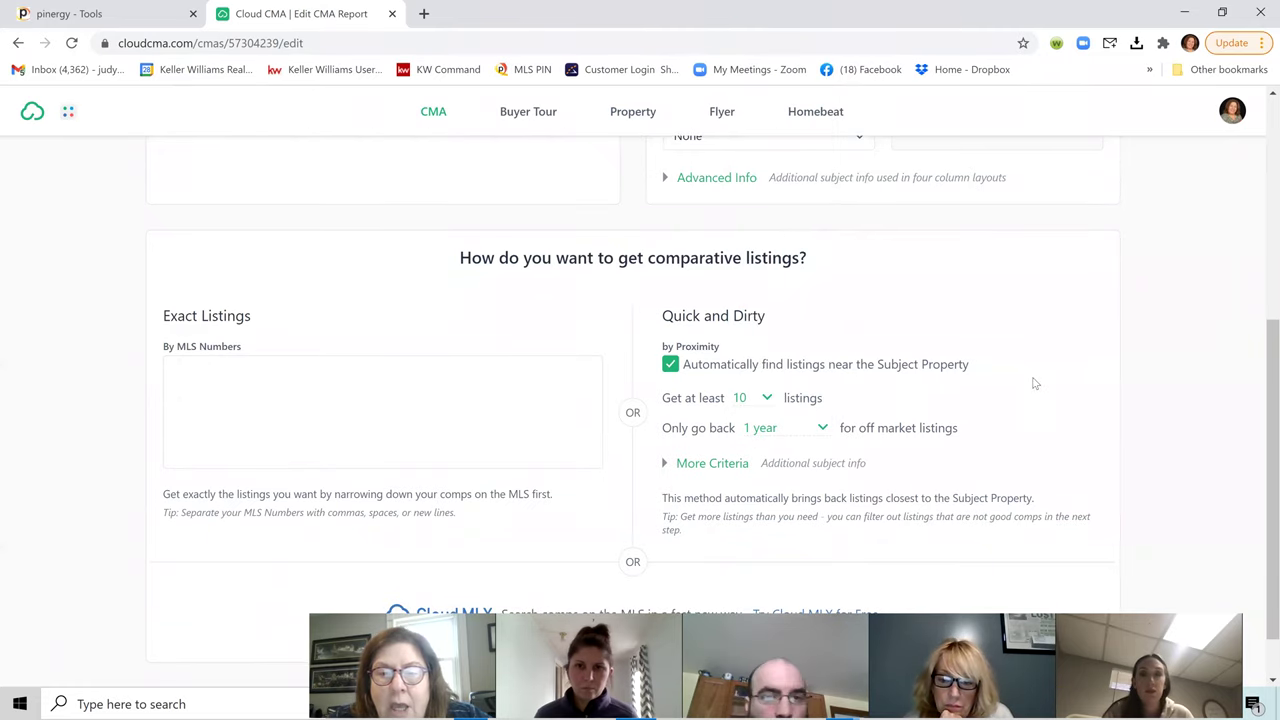
pyautogui.scroll(-1, 1035, 384)
pyautogui.scroll(2, 1010, 380)
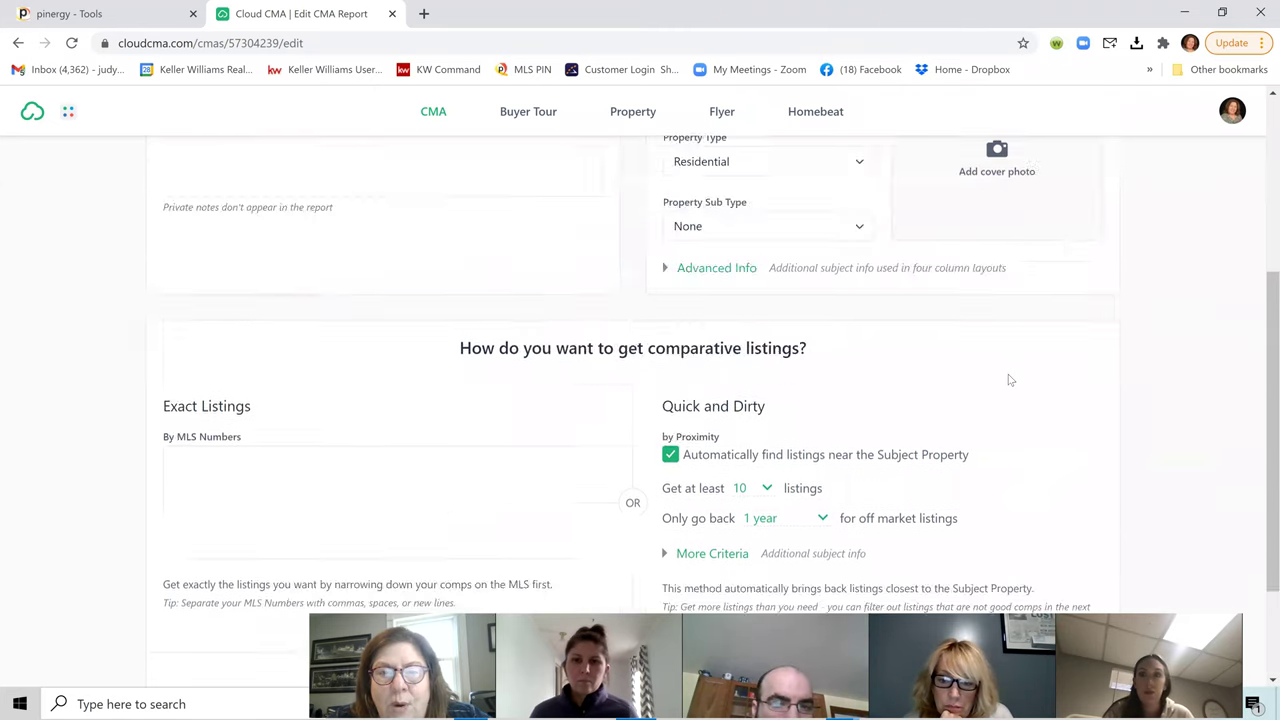
pyautogui.scroll(4, 1010, 380)
pyautogui.click(1036, 232)
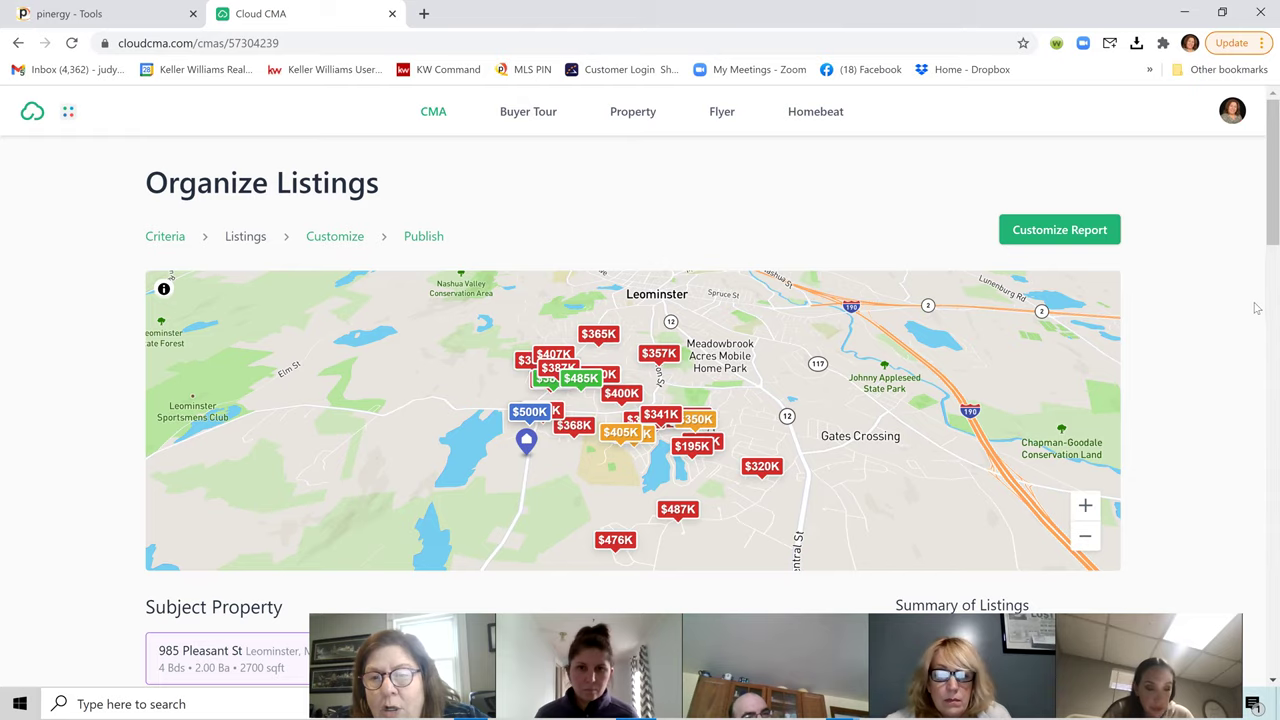
pyautogui.scroll(-4, 1228, 305)
pyautogui.scroll(-2, 1228, 305)
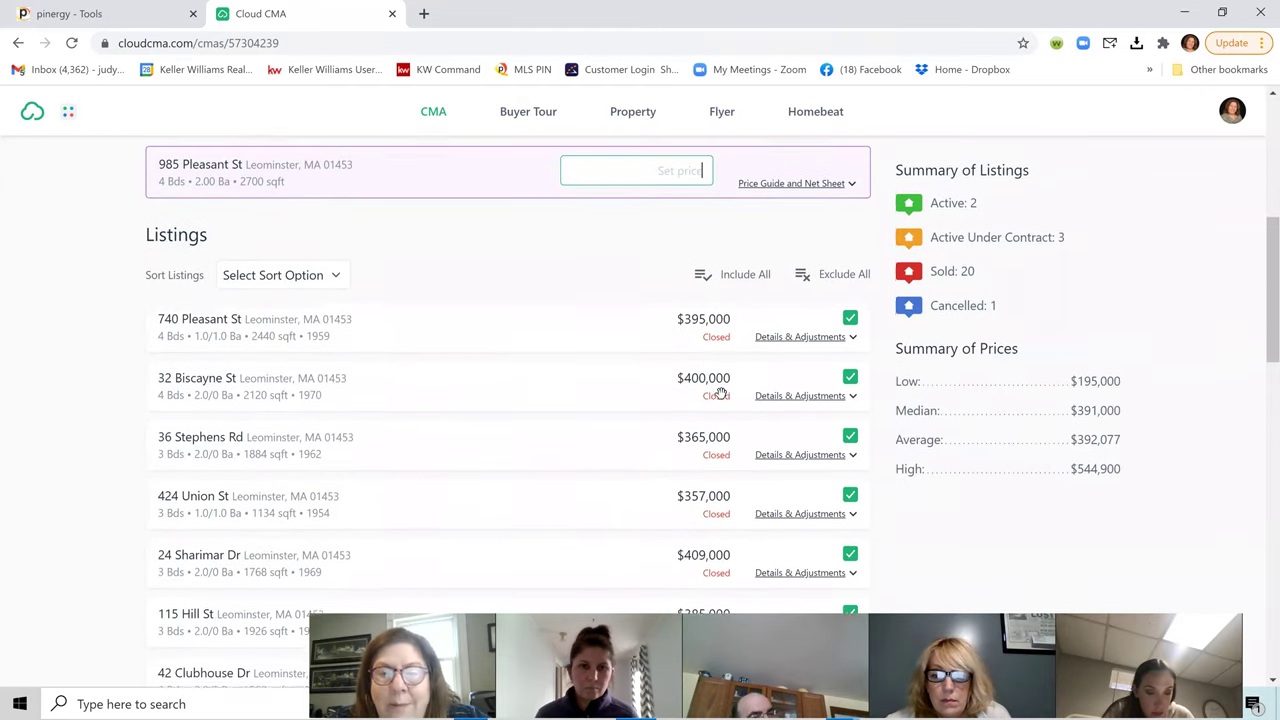
pyautogui.scroll(2, 523, 371)
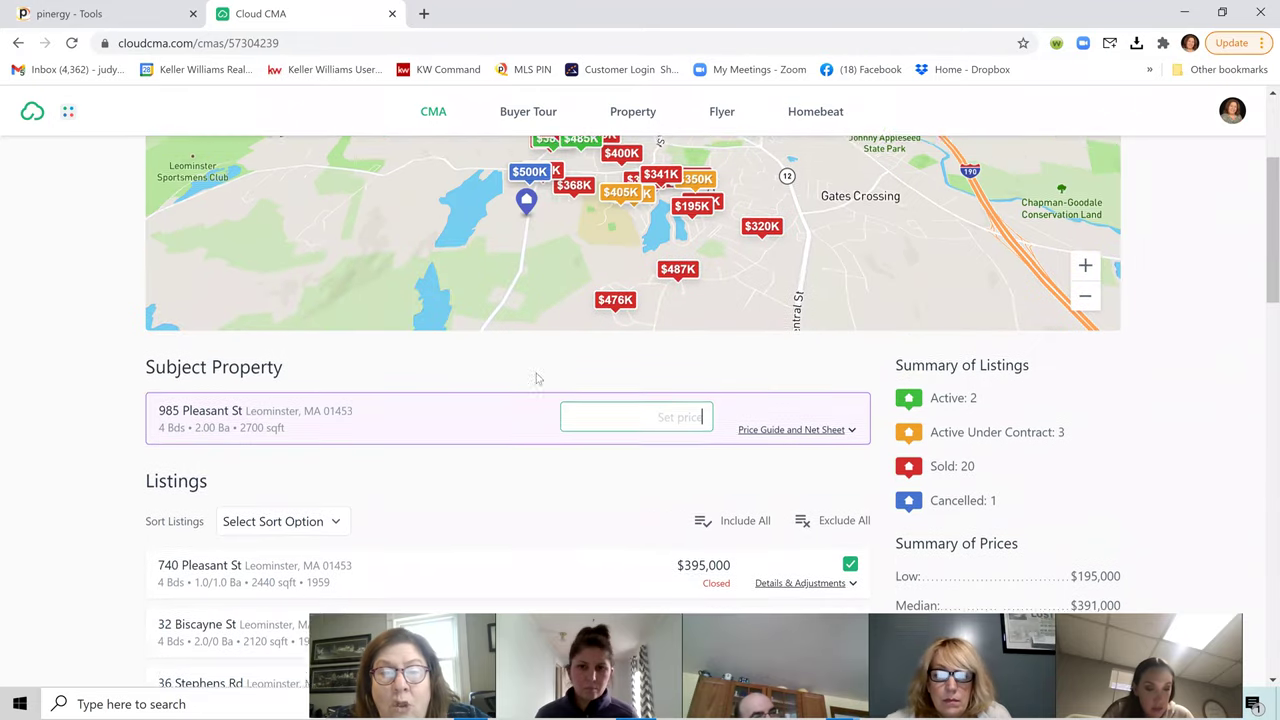
pyautogui.scroll(2, 534, 377)
pyautogui.scroll(1, 673, 432)
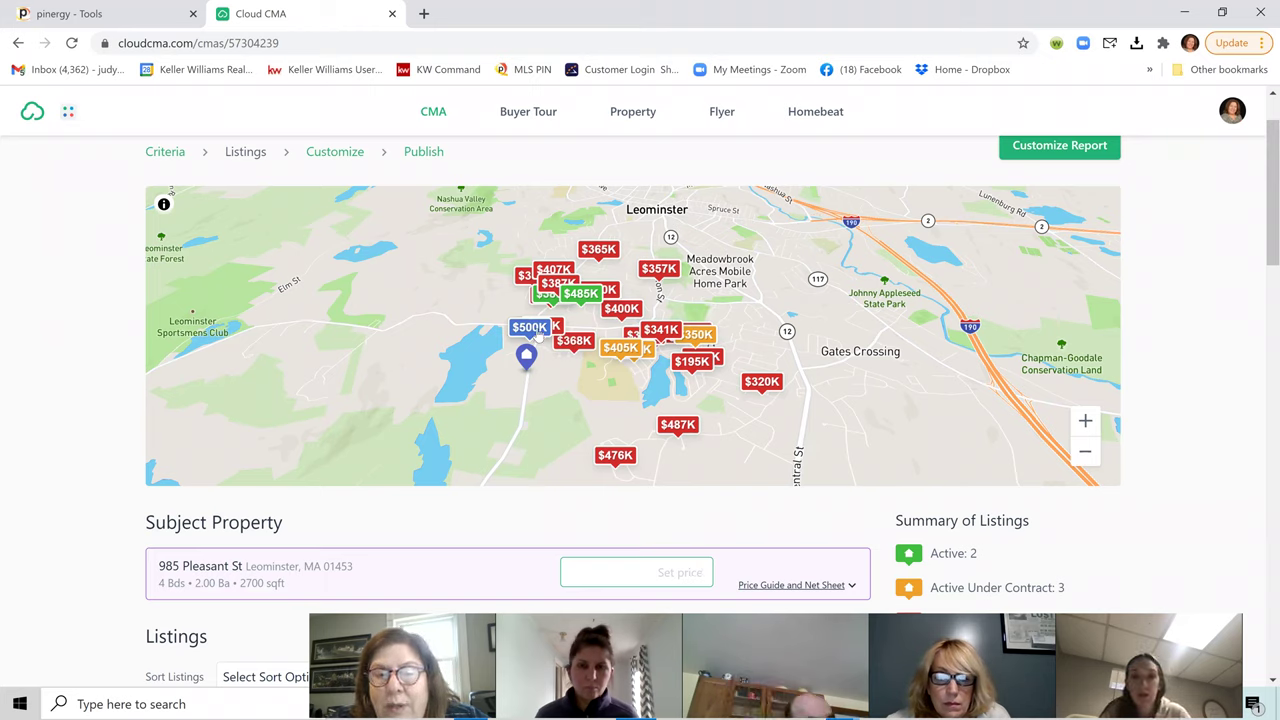
pyautogui.click(700, 368)
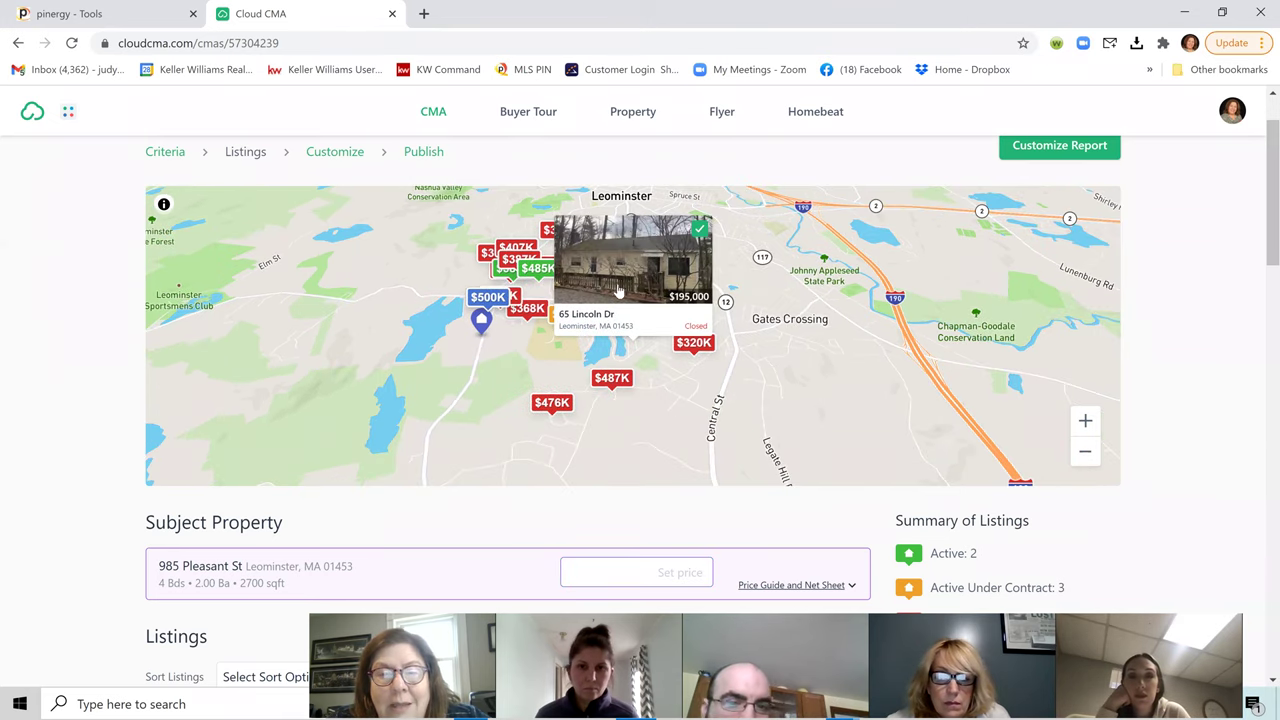
pyautogui.click(703, 230)
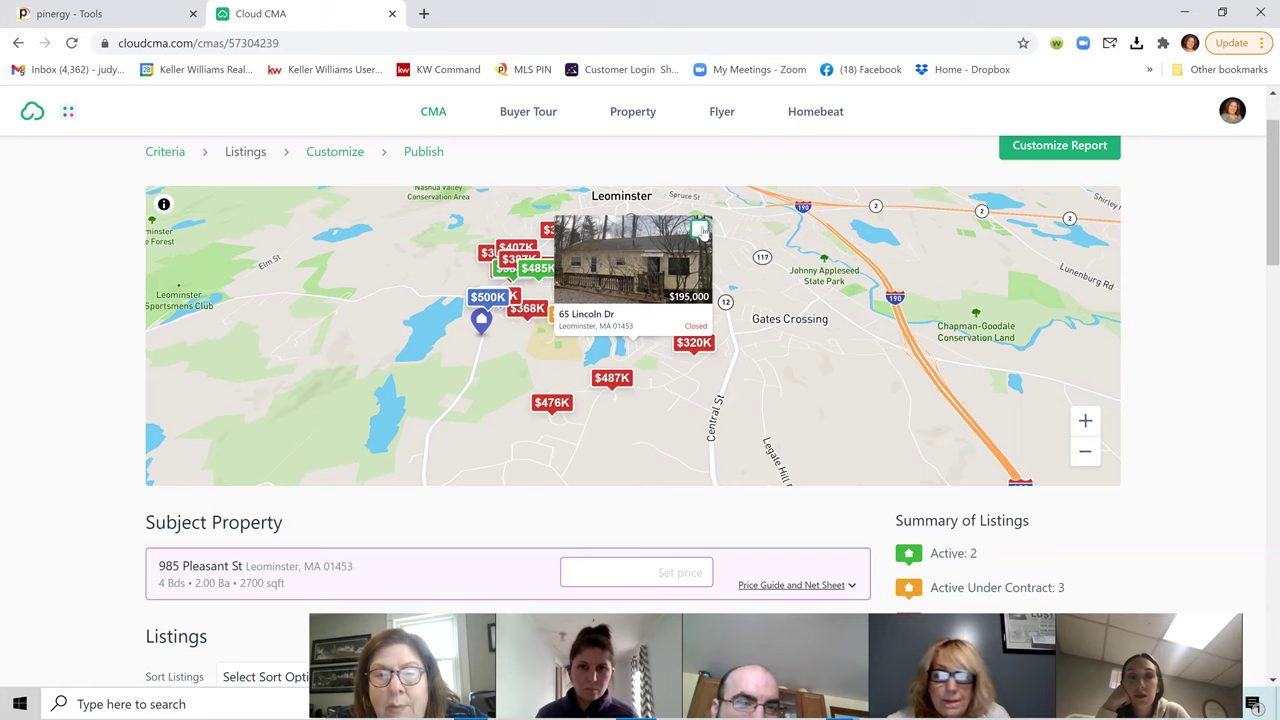
pyautogui.click(682, 417)
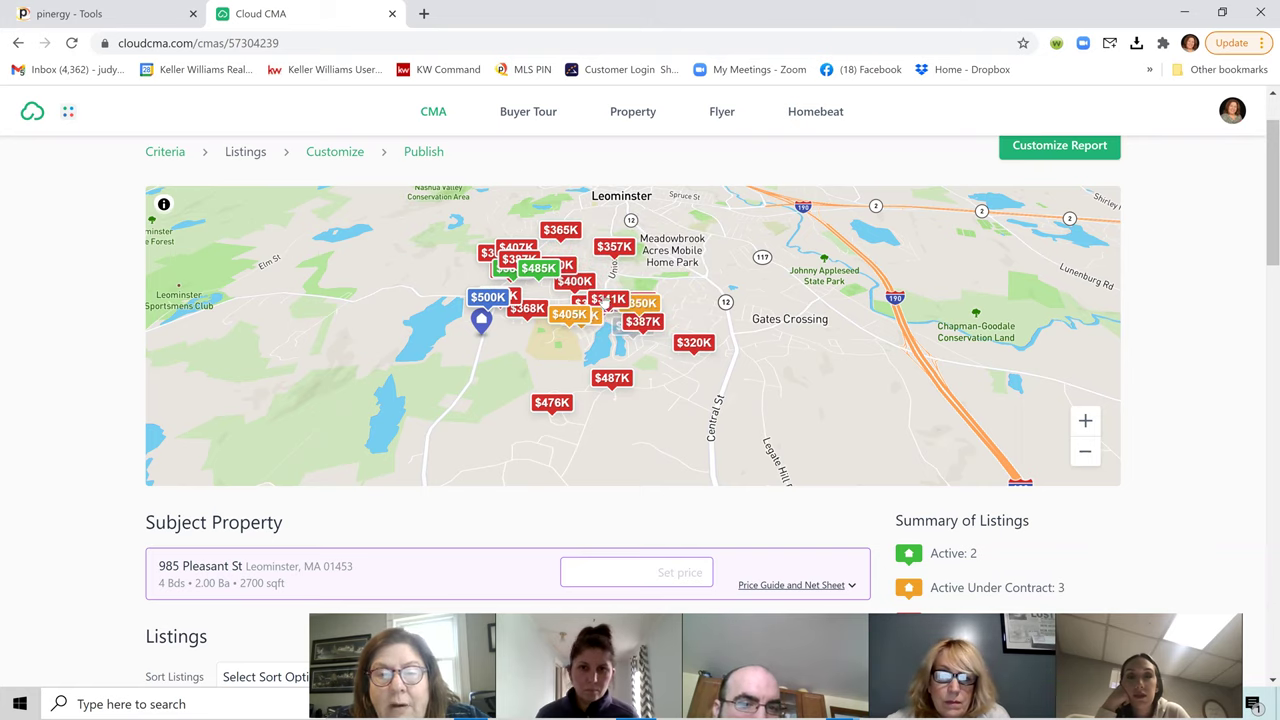
pyautogui.click(604, 299)
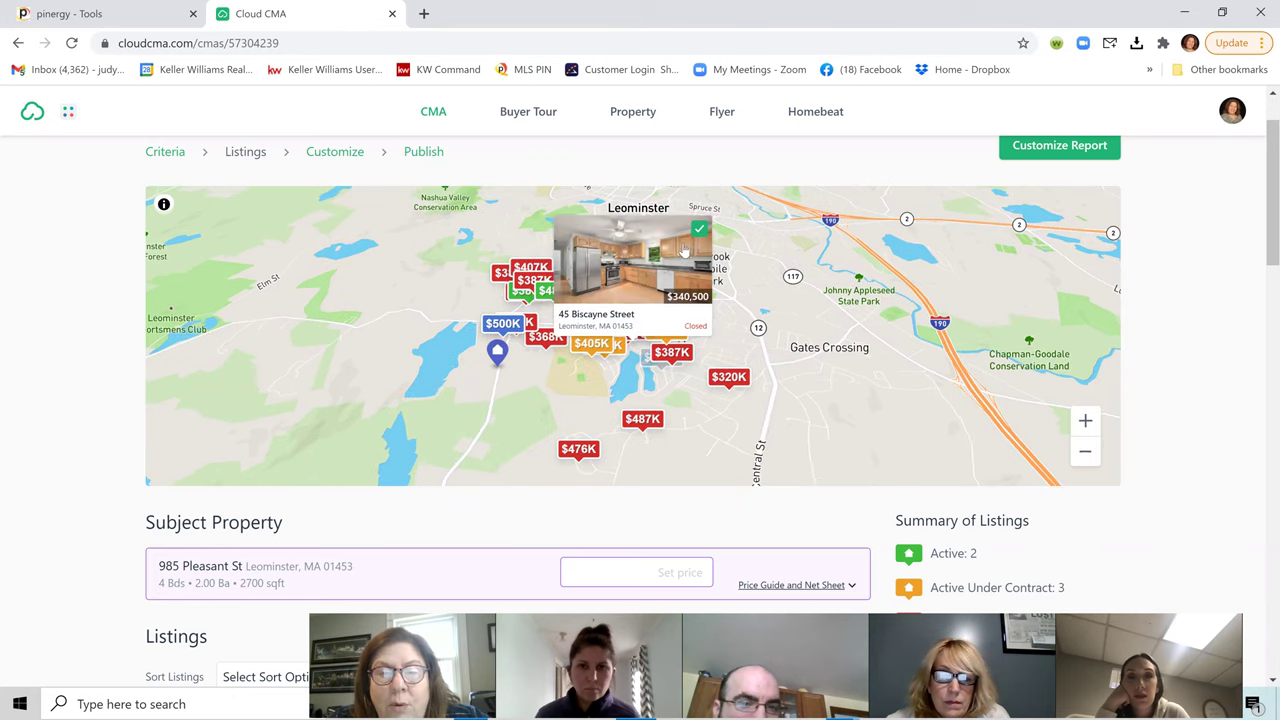
pyautogui.click(714, 441)
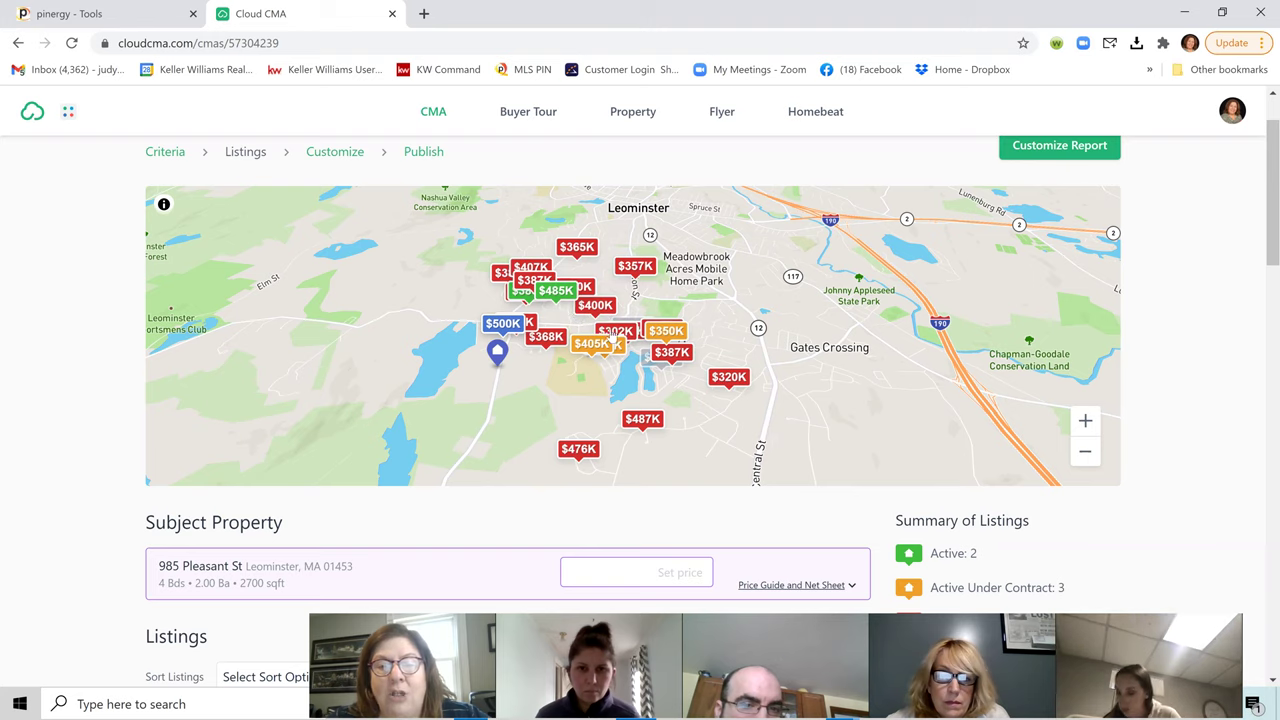
# Step: Enter 475000 as the subject property's set price
pyautogui.scroll(-3, 853, 336)
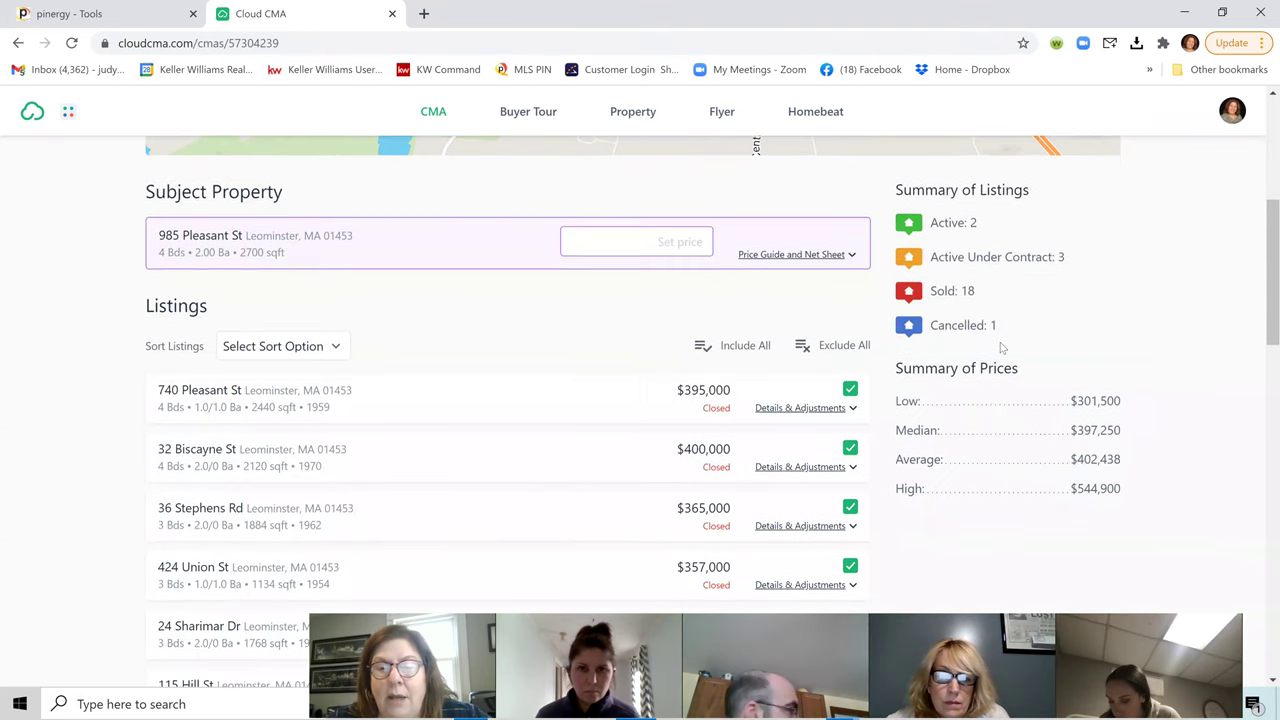
pyautogui.scroll(1, 1100, 400)
pyautogui.scroll(-1, 1190, 409)
pyautogui.scroll(-1, 1190, 409)
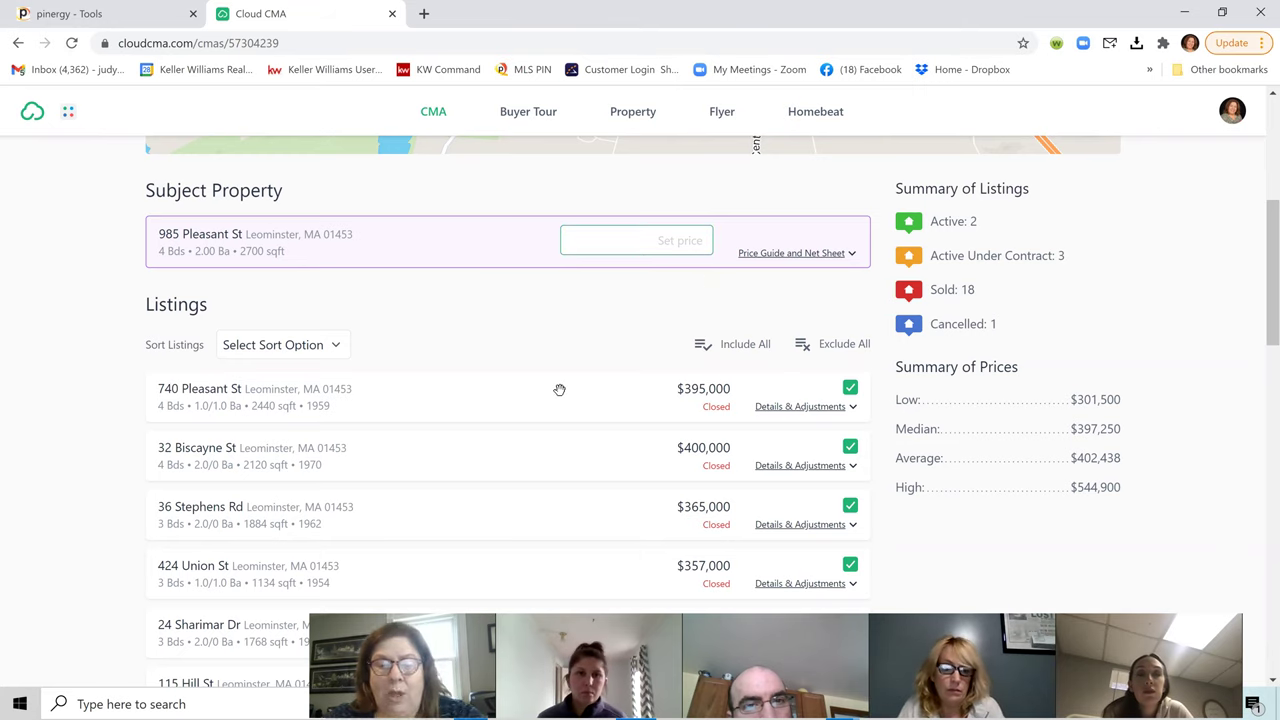
pyautogui.write('5000')
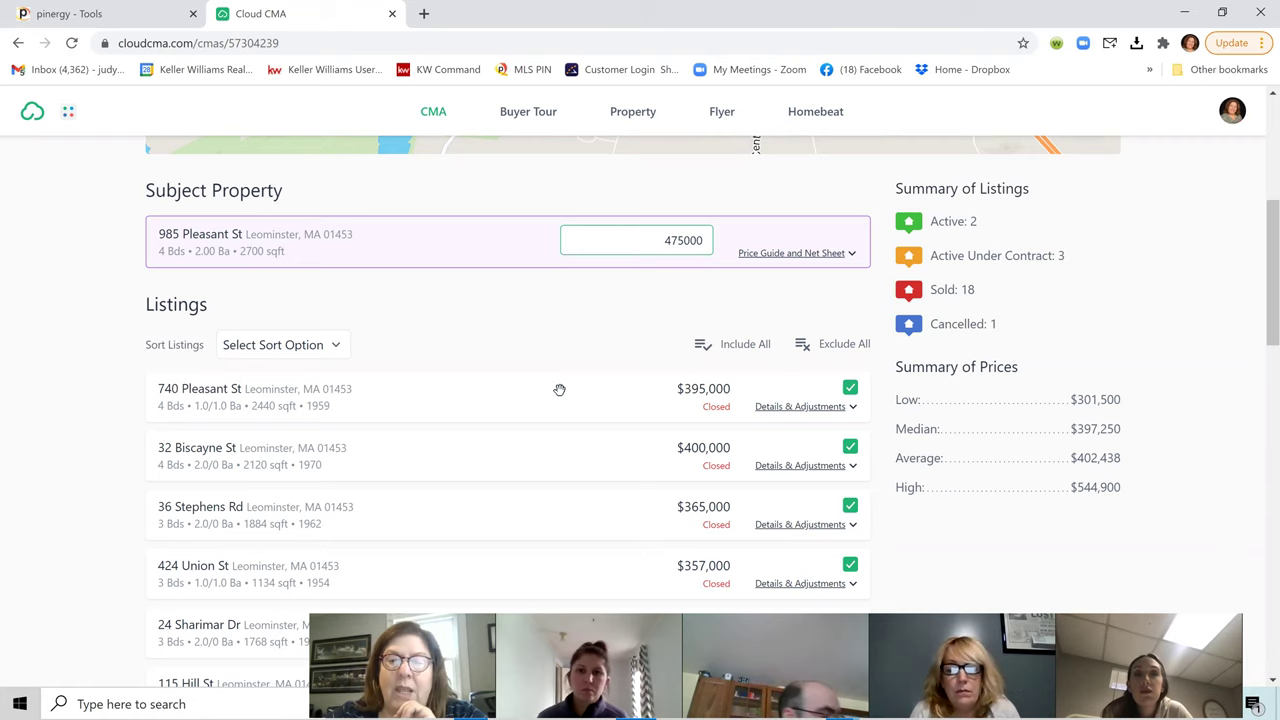
pyautogui.scroll(-1, 853, 460)
pyautogui.scroll(-2, 853, 460)
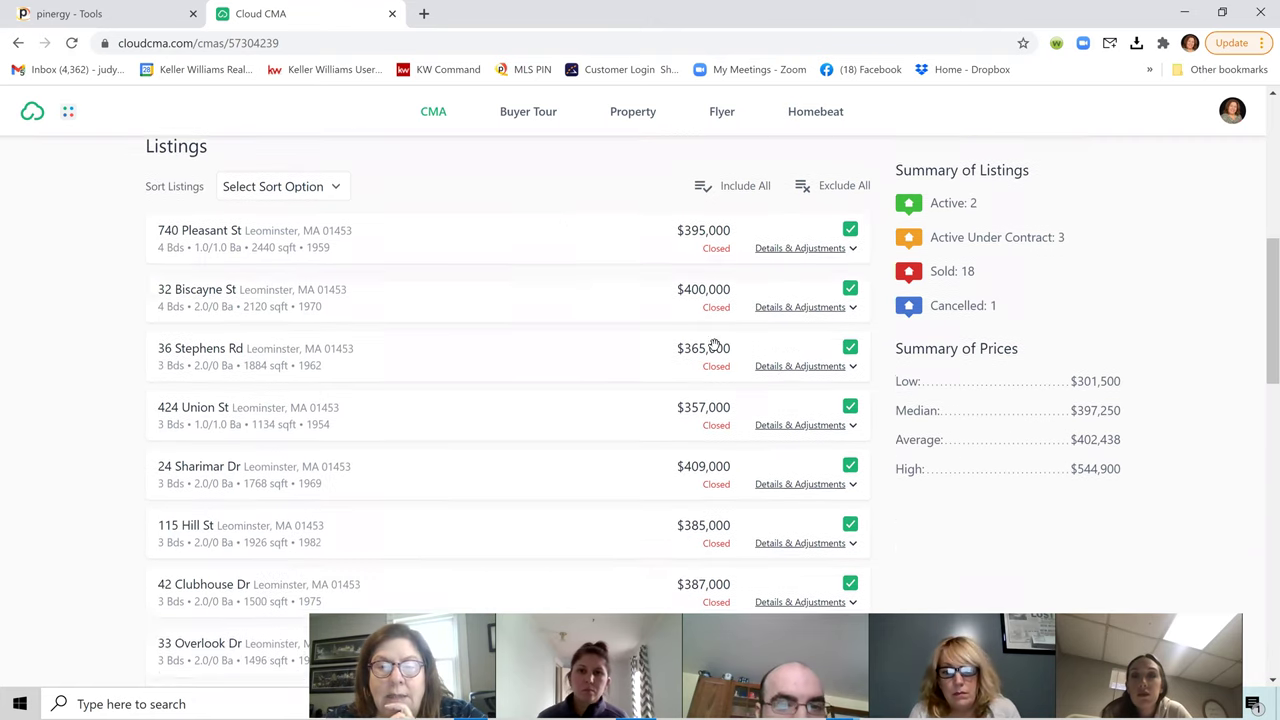
pyautogui.scroll(-2, 678, 420)
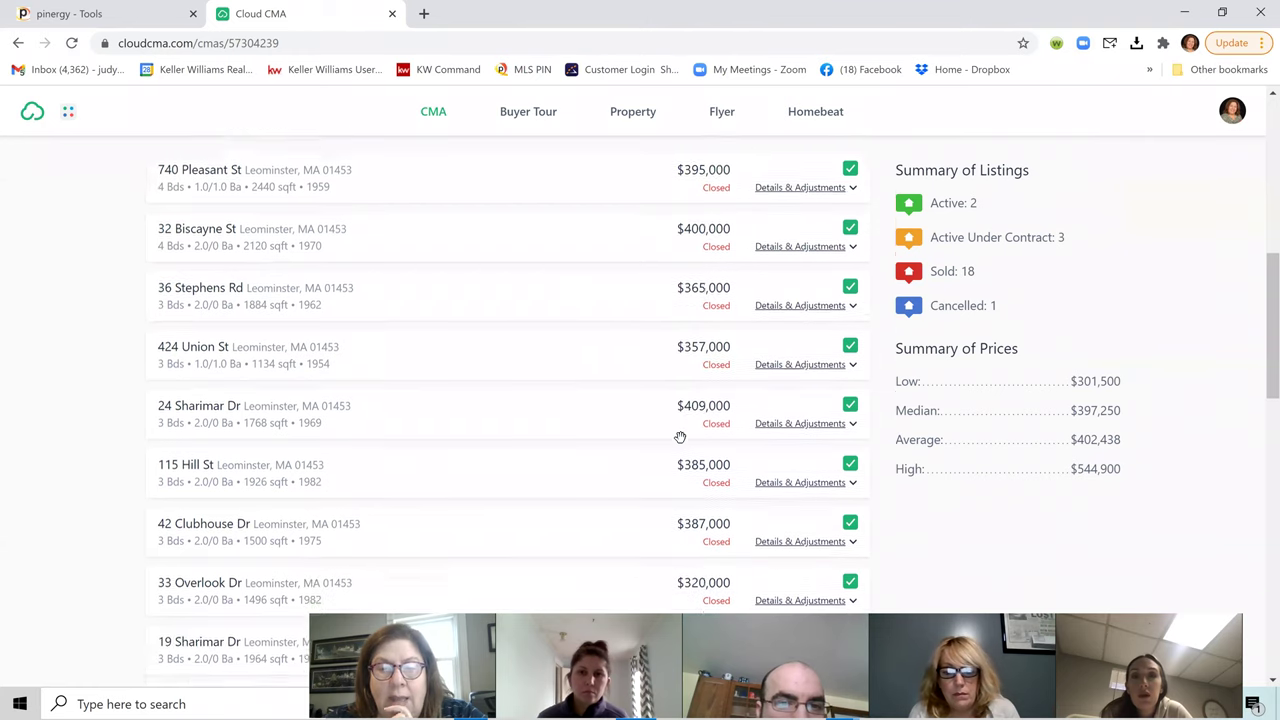
pyautogui.scroll(-2, 735, 408)
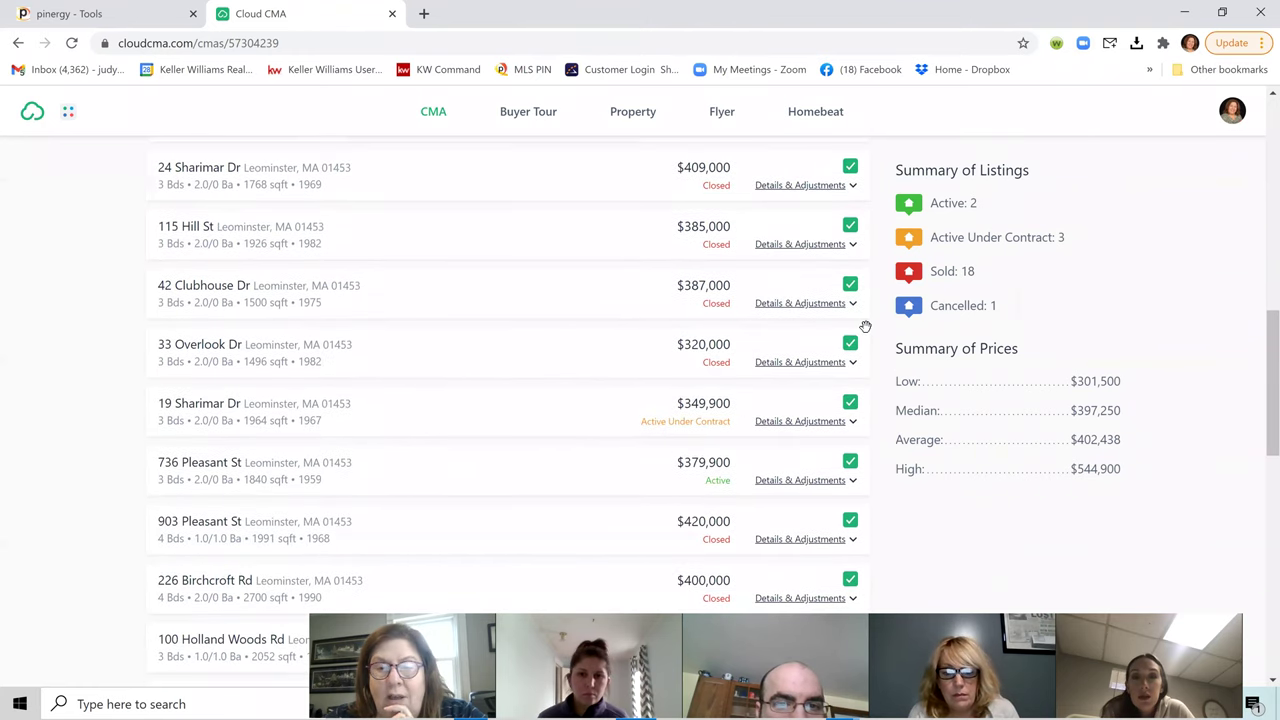
pyautogui.click(850, 236)
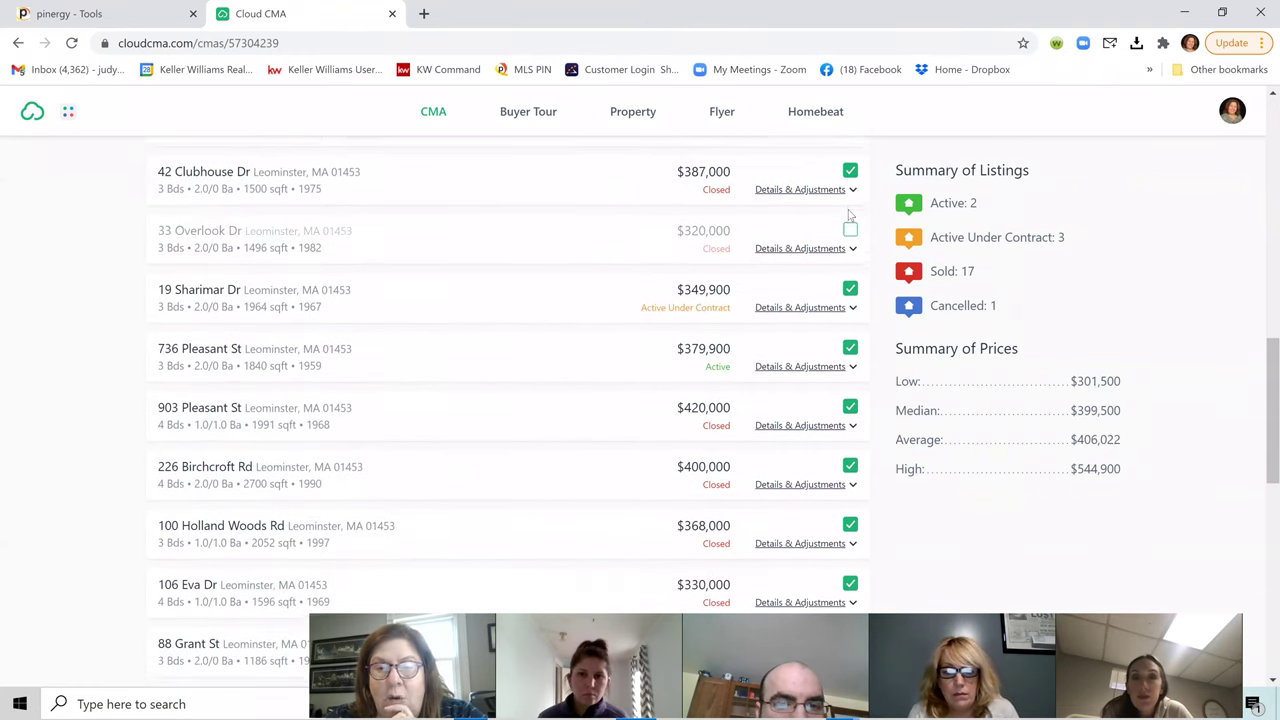
pyautogui.scroll(-2, 590, 429)
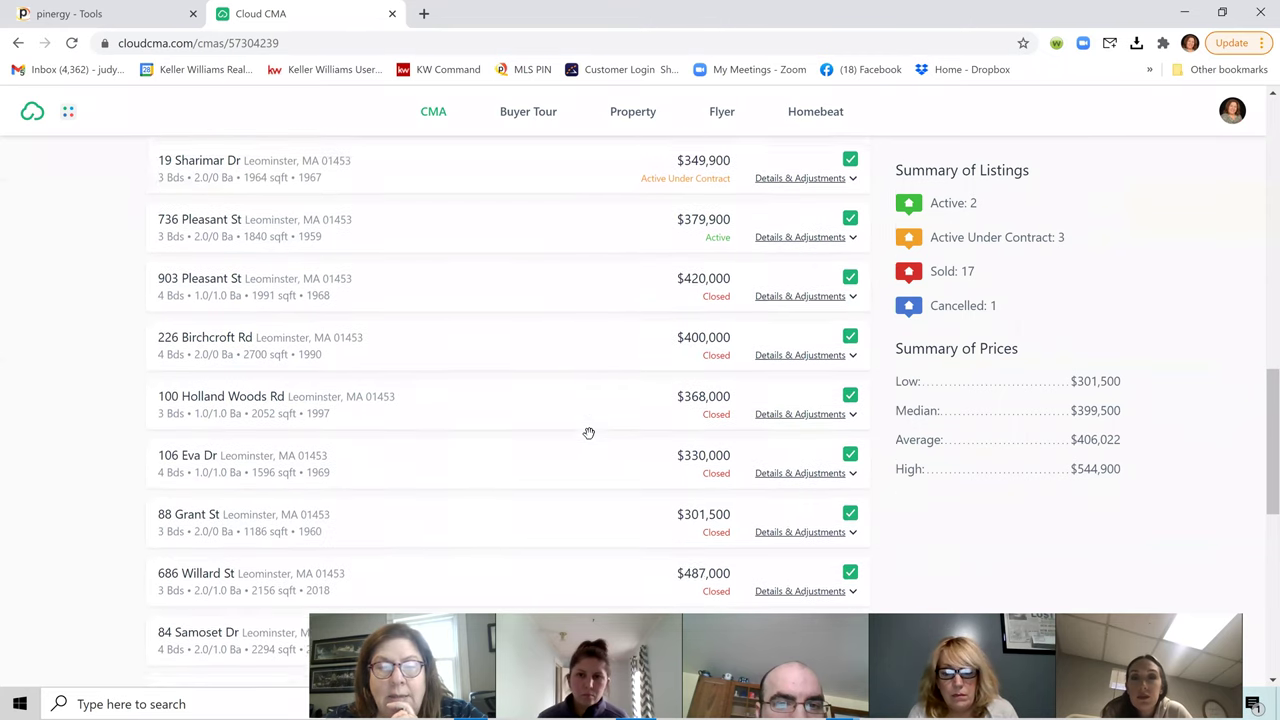
pyautogui.scroll(-2, 621, 411)
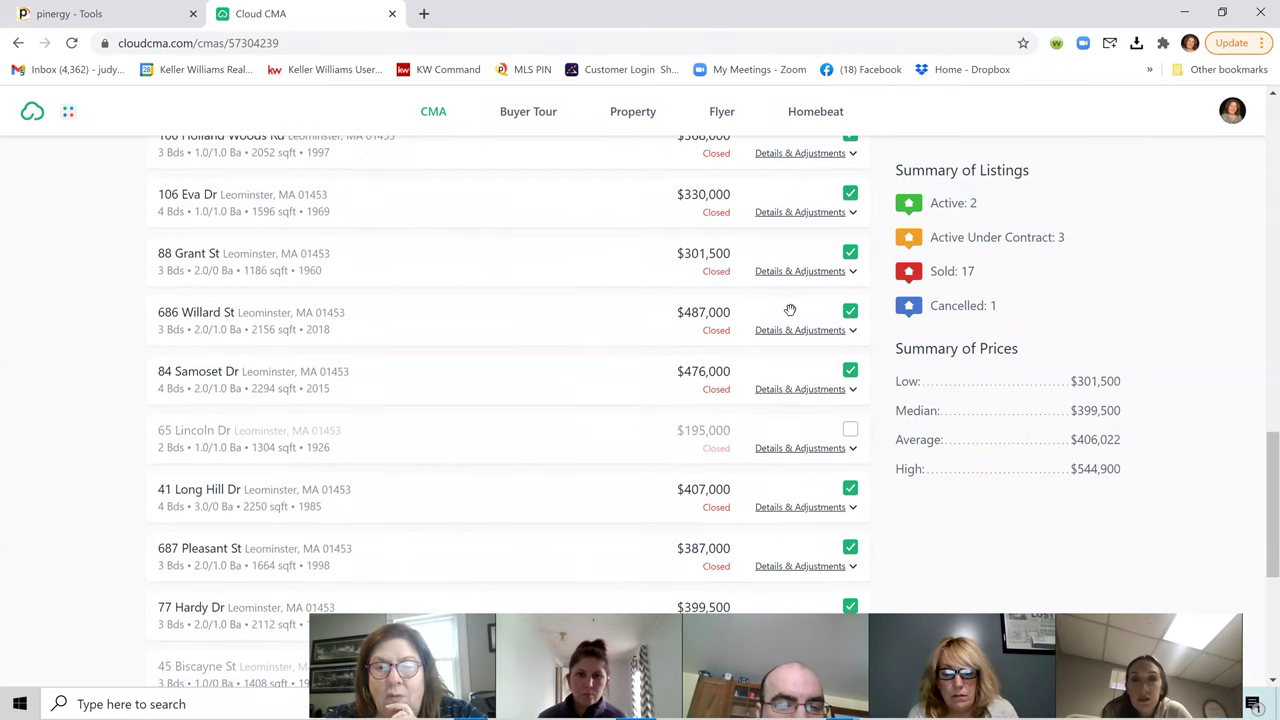
pyautogui.scroll(1, 820, 305)
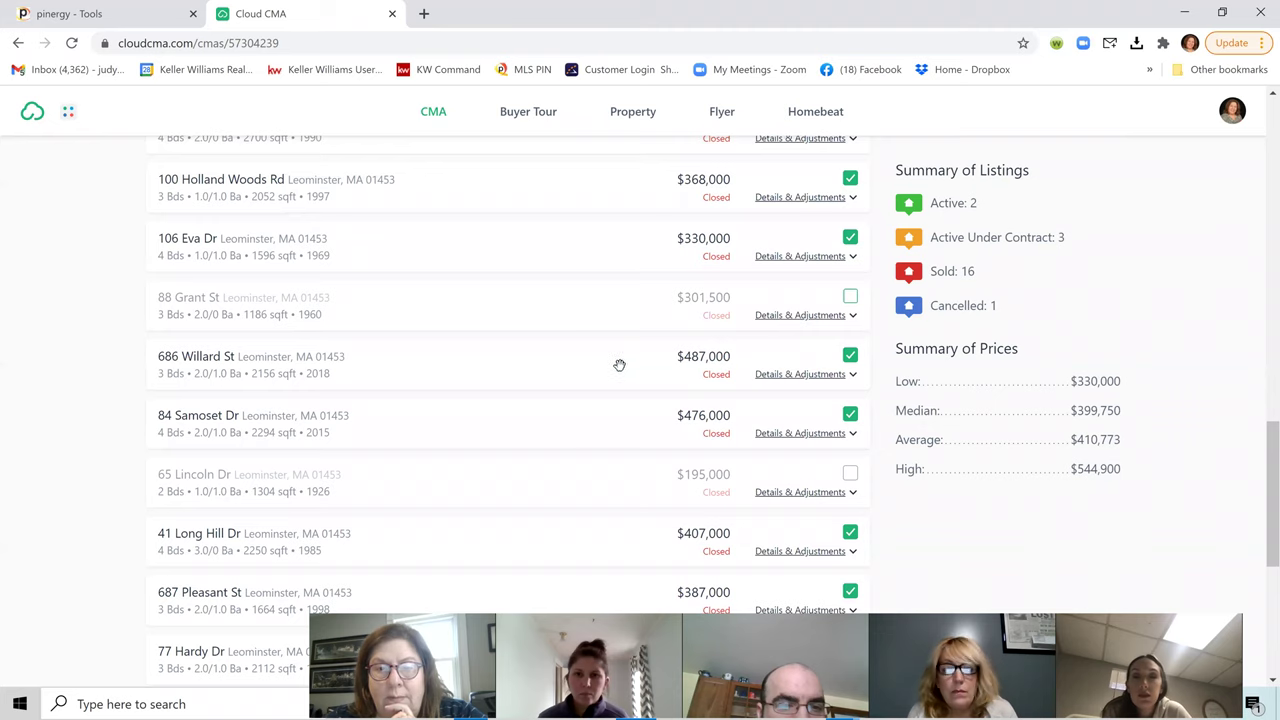
pyautogui.scroll(-3, 619, 365)
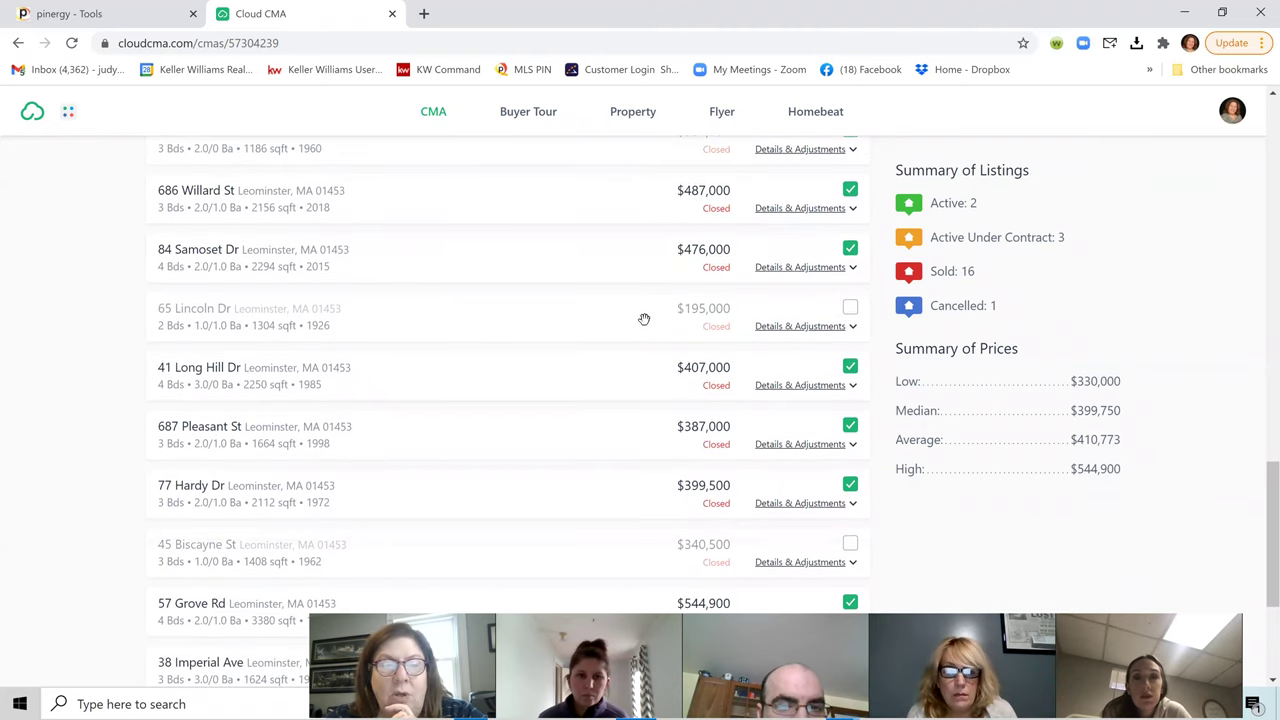
pyautogui.scroll(-2, 648, 415)
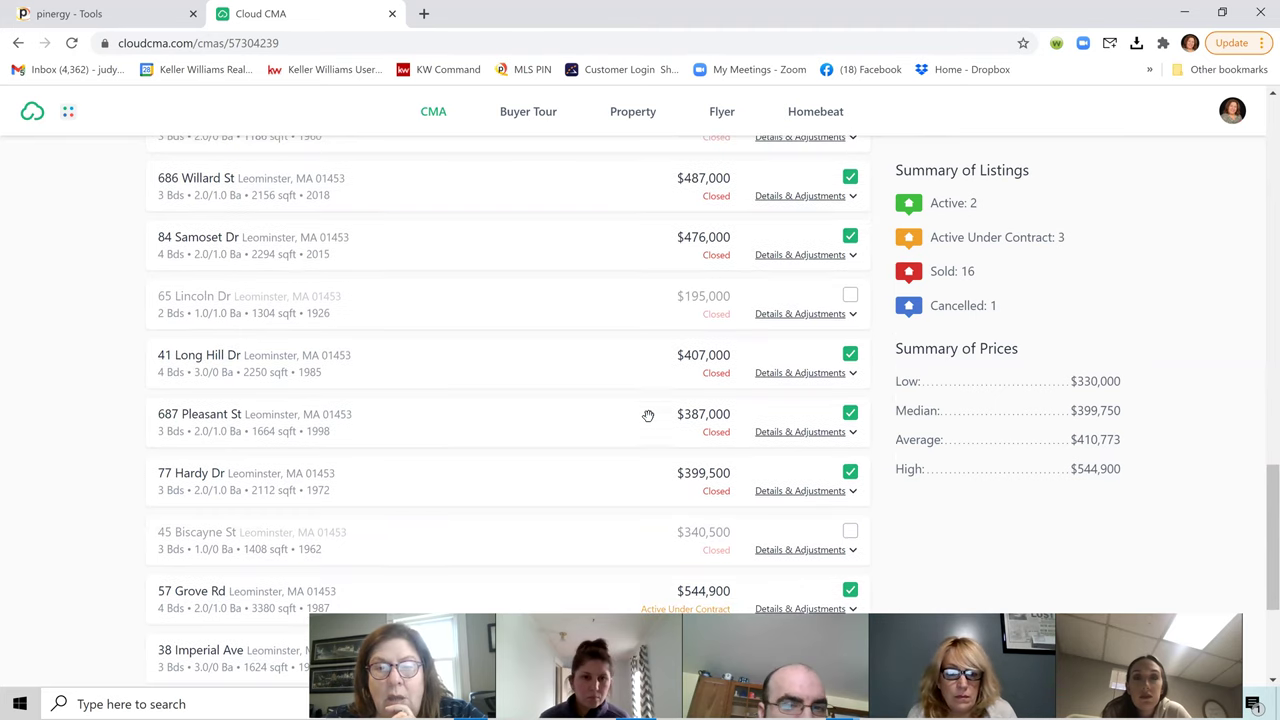
pyautogui.scroll(-4, 648, 405)
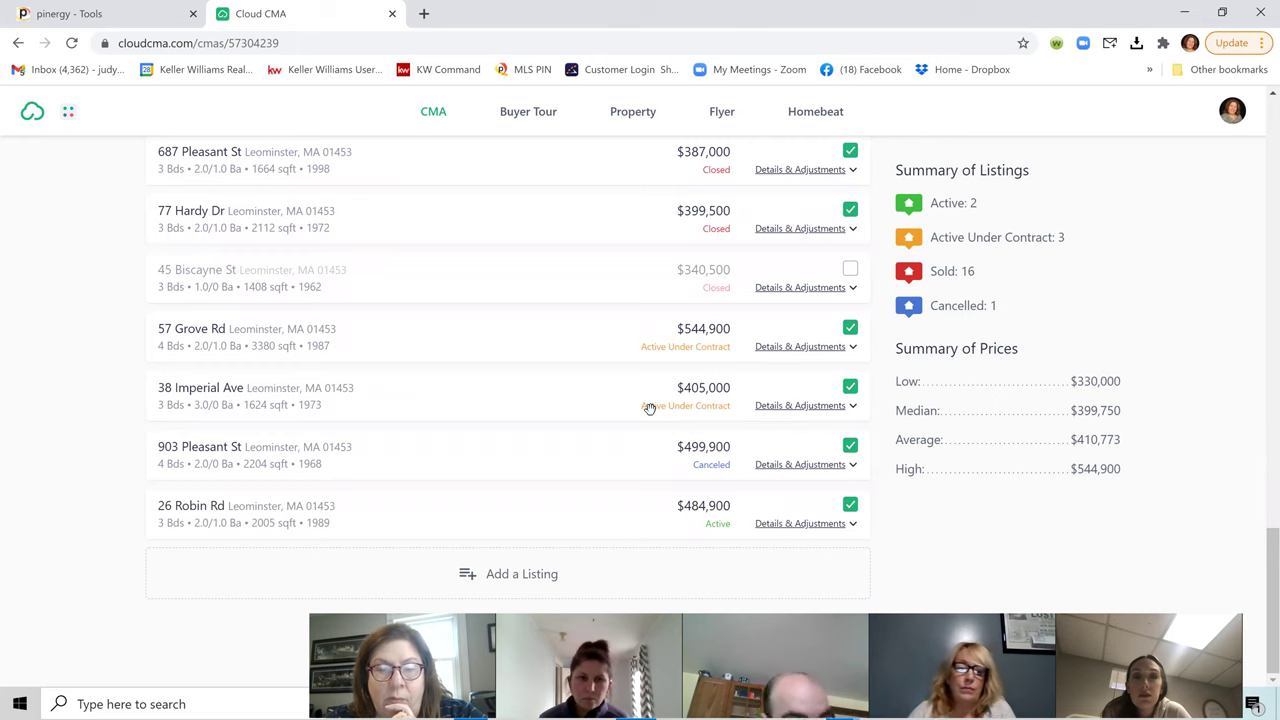
pyautogui.scroll(7, 651, 429)
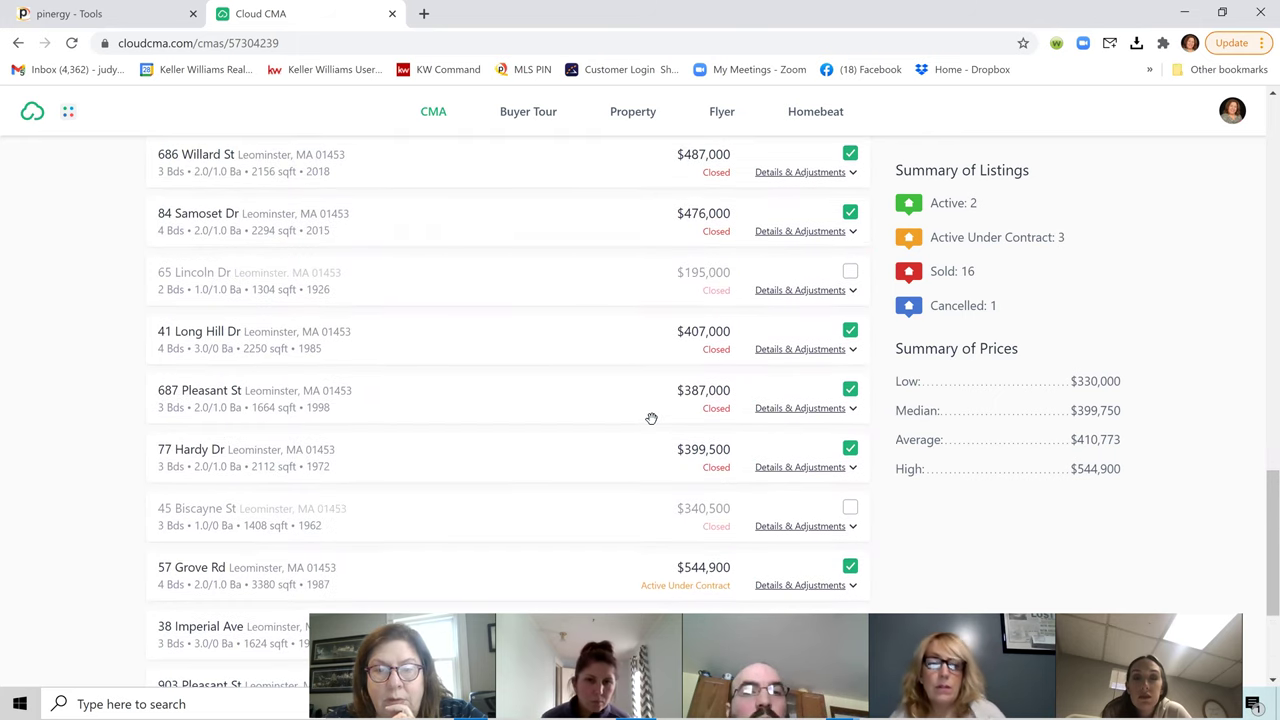
pyautogui.scroll(3, 651, 417)
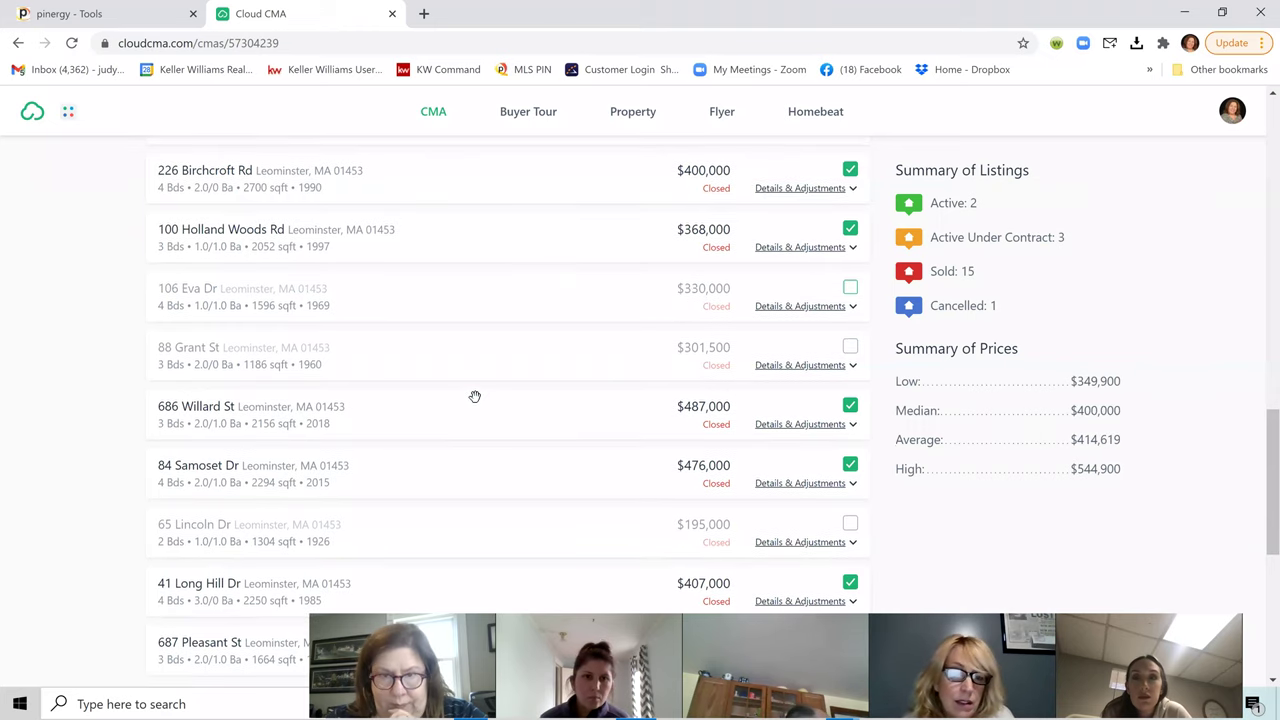
pyautogui.scroll(5, 474, 397)
pyautogui.scroll(7, 461, 417)
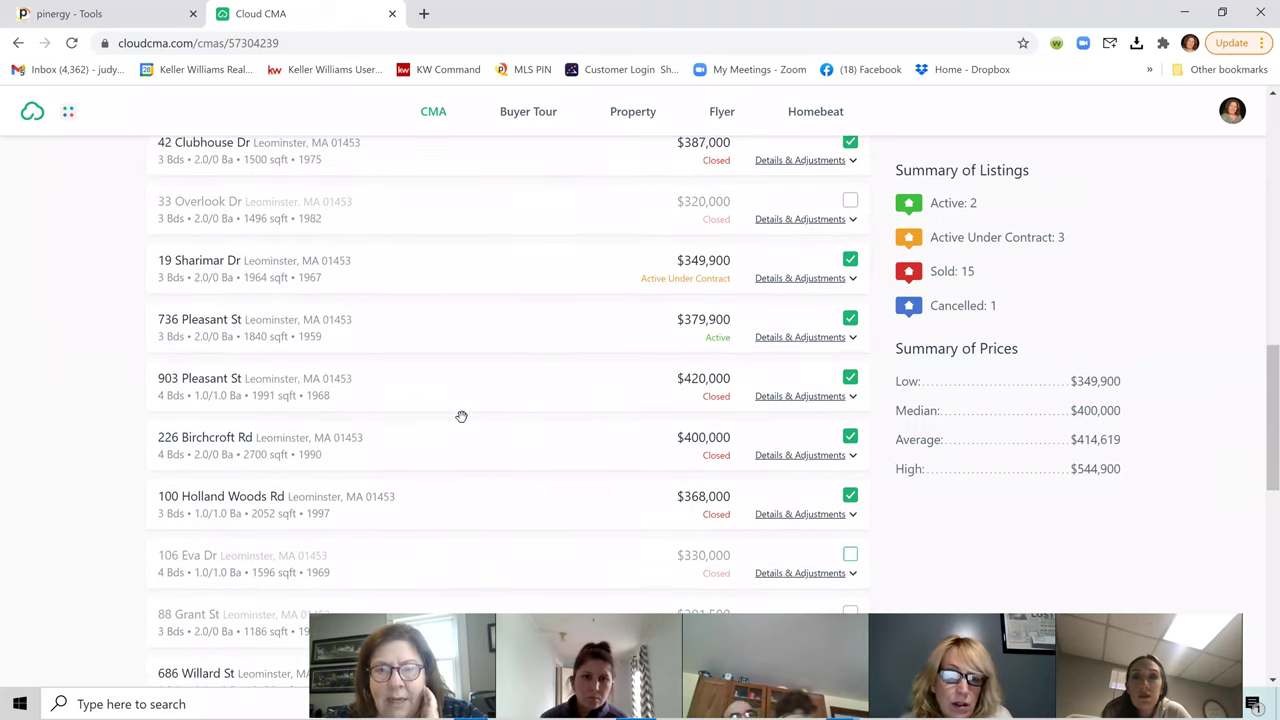
pyautogui.scroll(2, 460, 420)
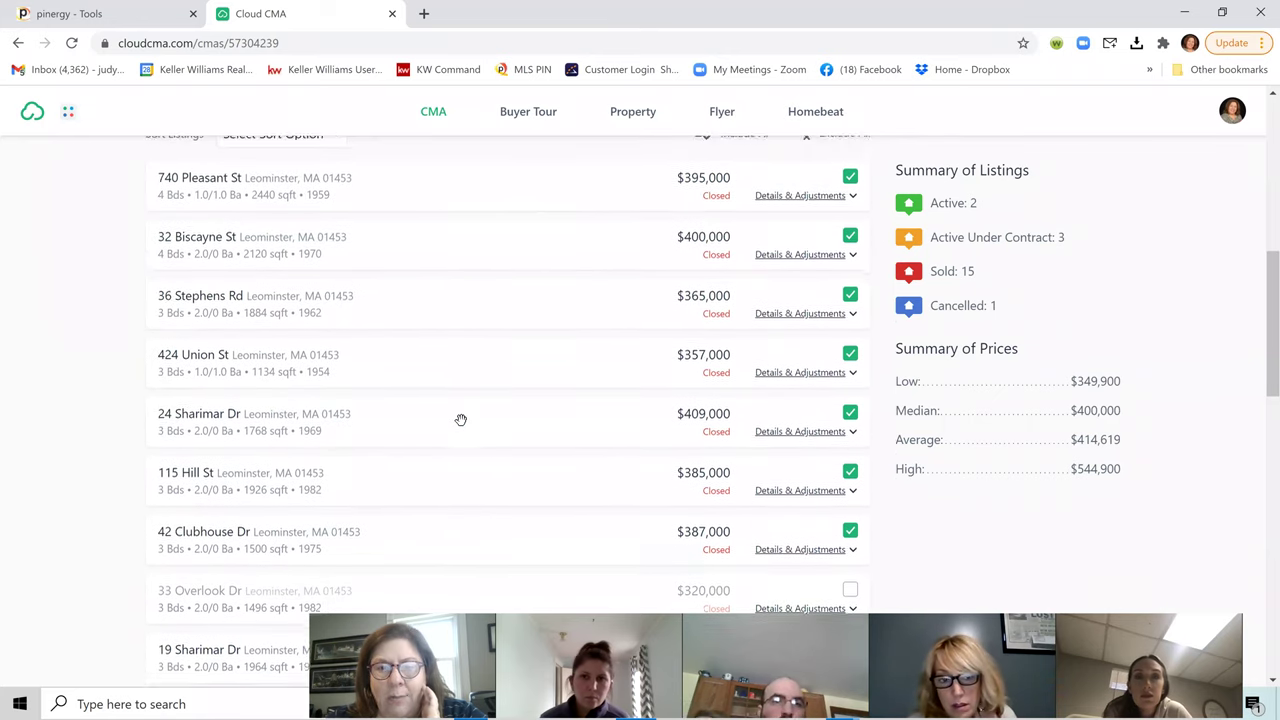
pyautogui.scroll(1, 440, 430)
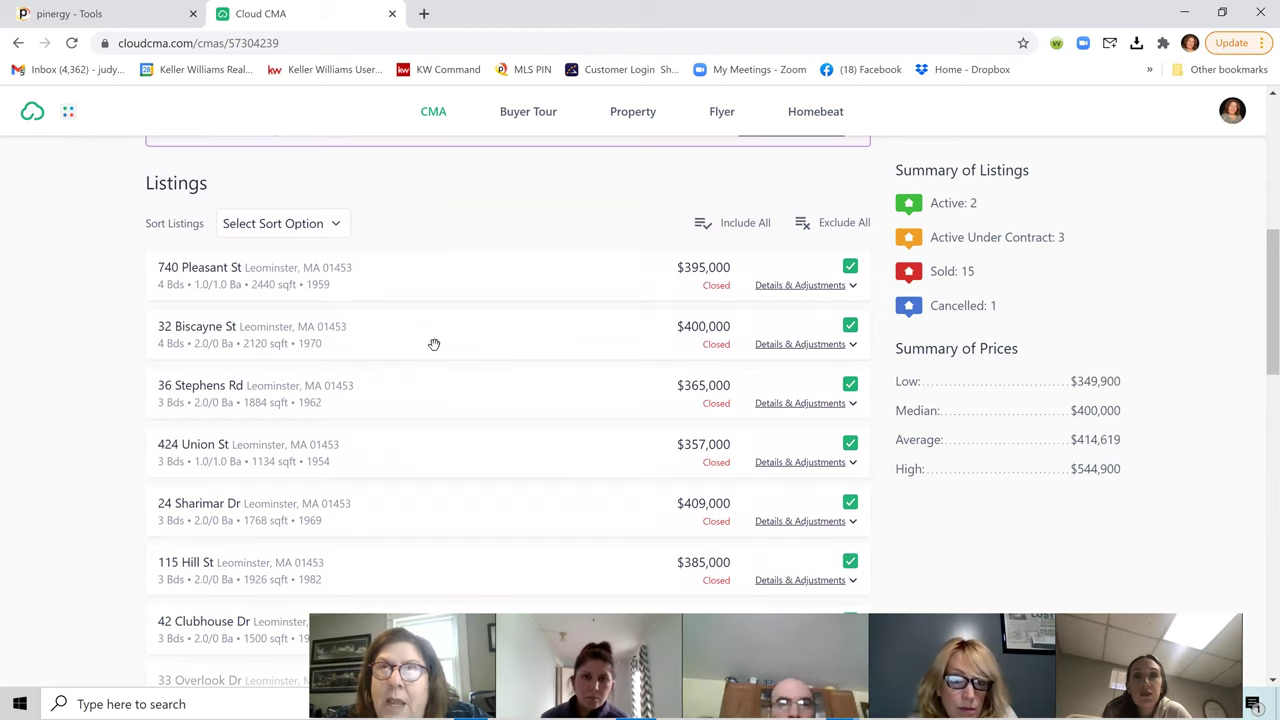
pyautogui.scroll(-1, 1230, 418)
pyautogui.scroll(-5, 1230, 418)
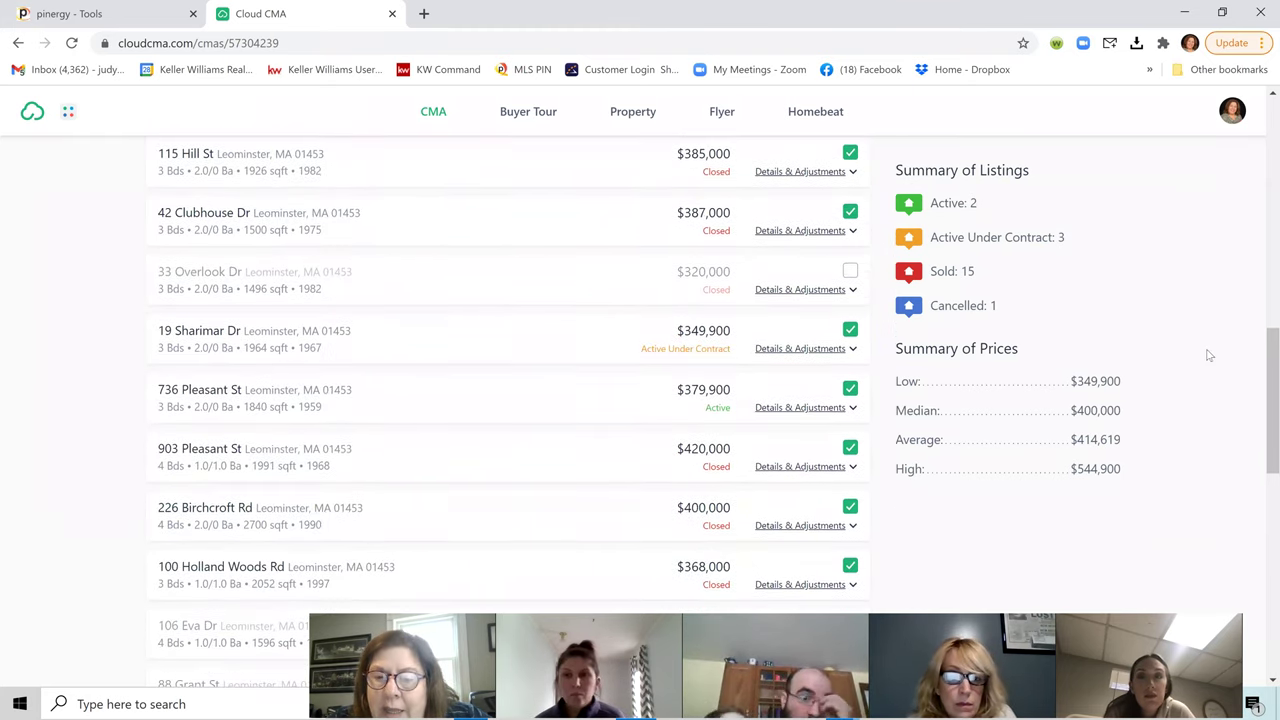
pyautogui.scroll(-2, 1214, 350)
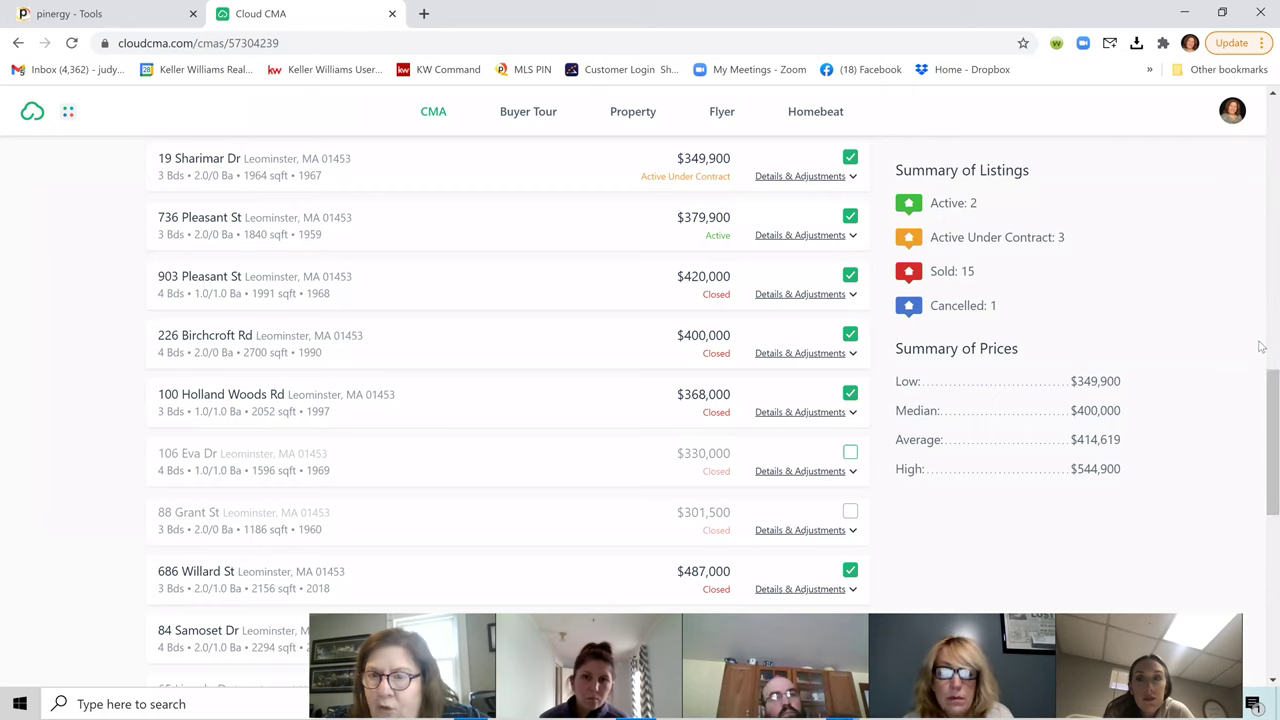
pyautogui.scroll(-5, 1260, 354)
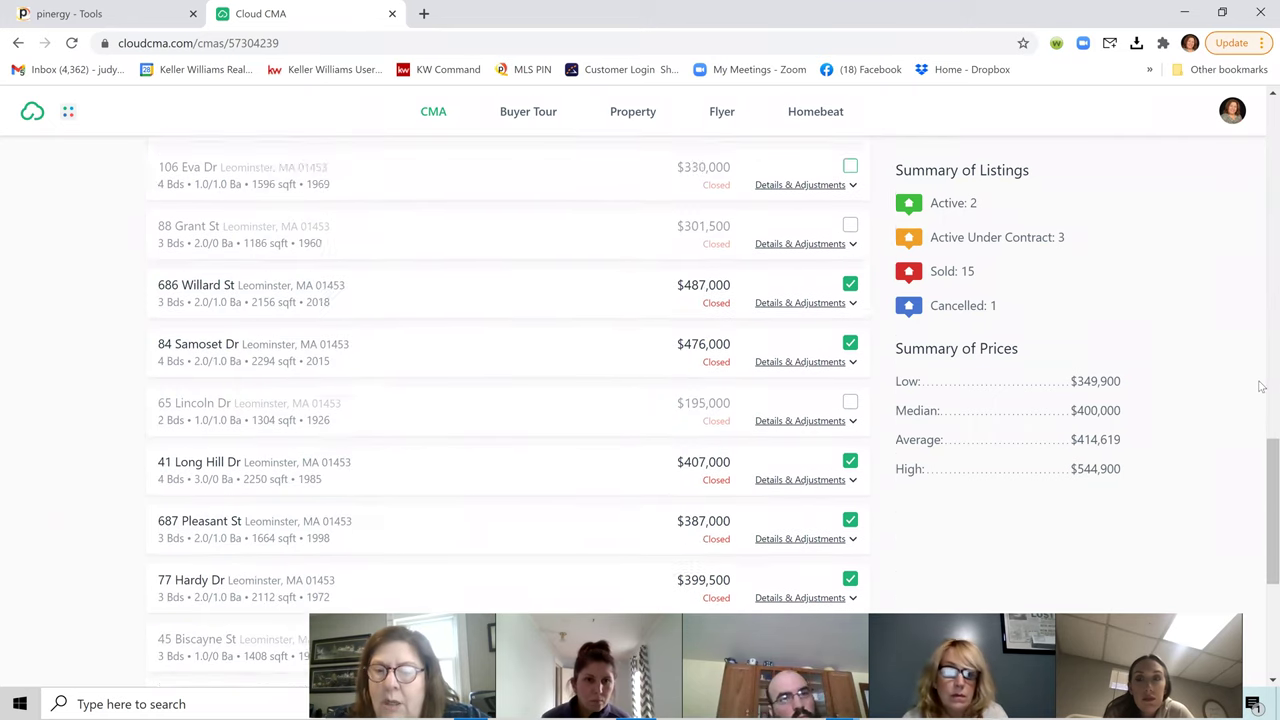
pyautogui.scroll(-3, 1261, 410)
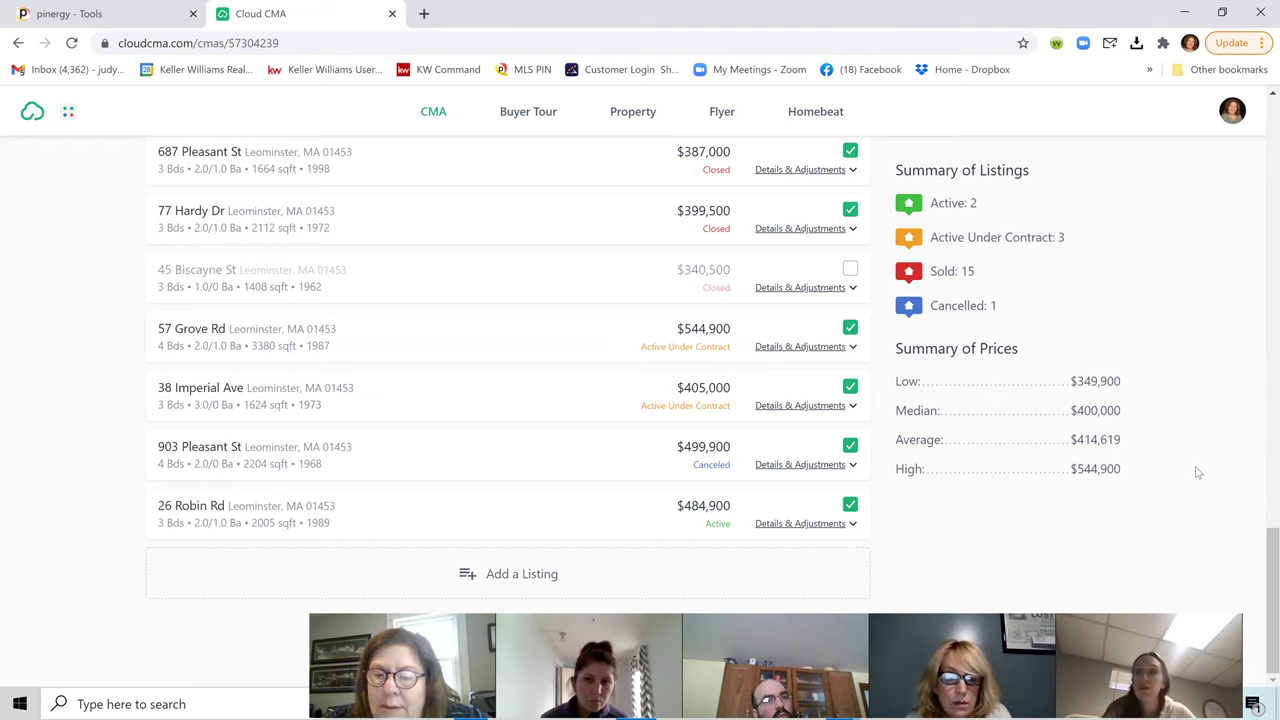
pyautogui.scroll(5, 1196, 490)
pyautogui.scroll(10, 1190, 507)
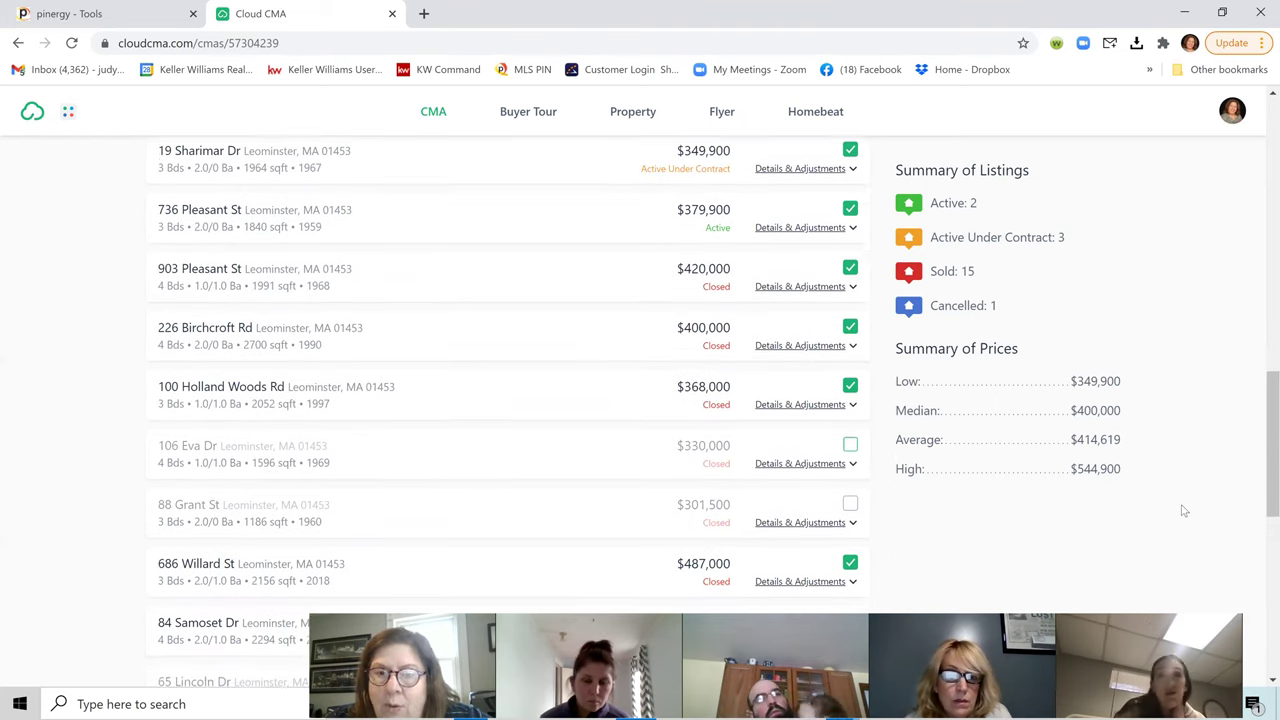
pyautogui.scroll(3, 1087, 517)
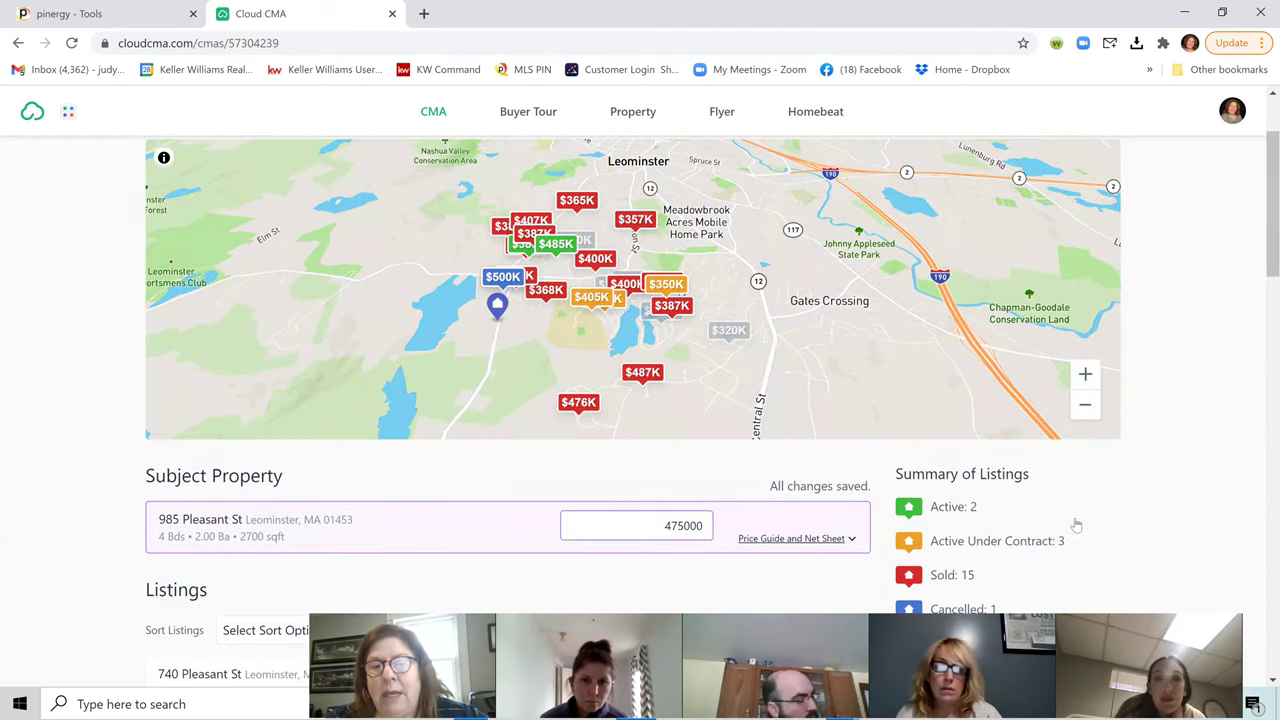
# Step: Go to Customize Report and bring up the Theme options, currently Modern Red & Black
pyautogui.click(1050, 240)
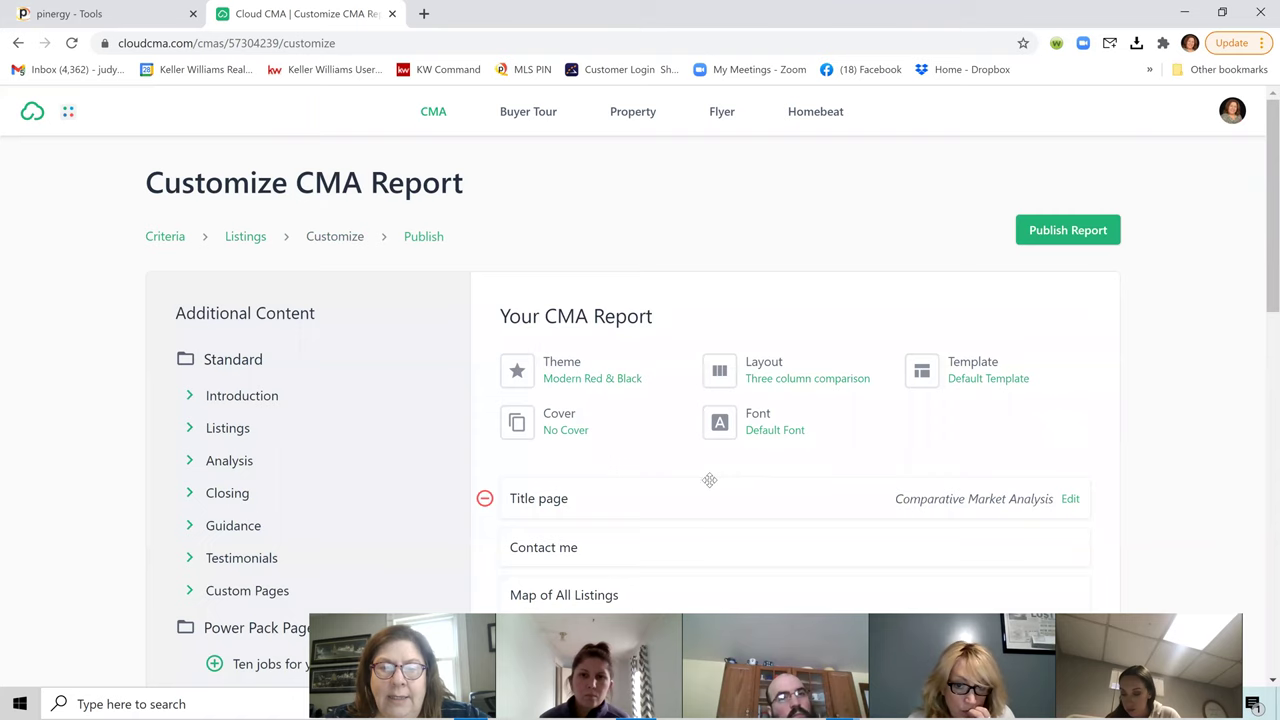
pyautogui.scroll(-3, 700, 475)
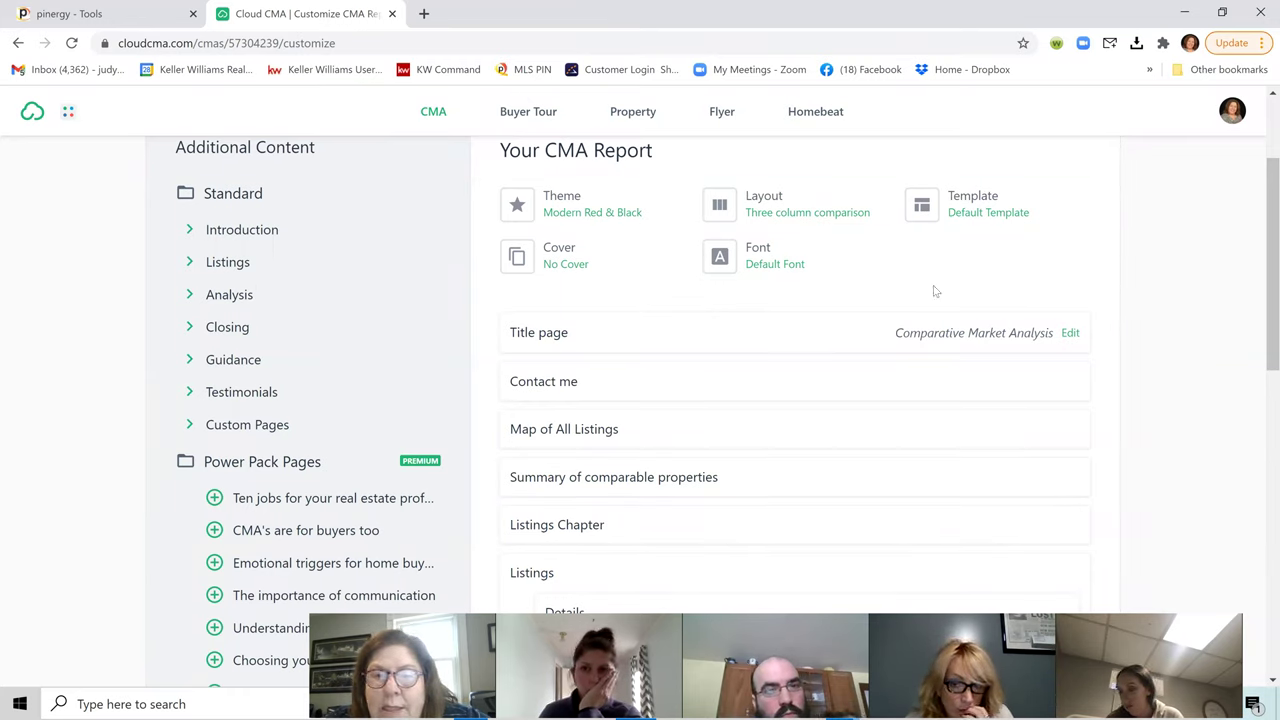
pyautogui.click(562, 205)
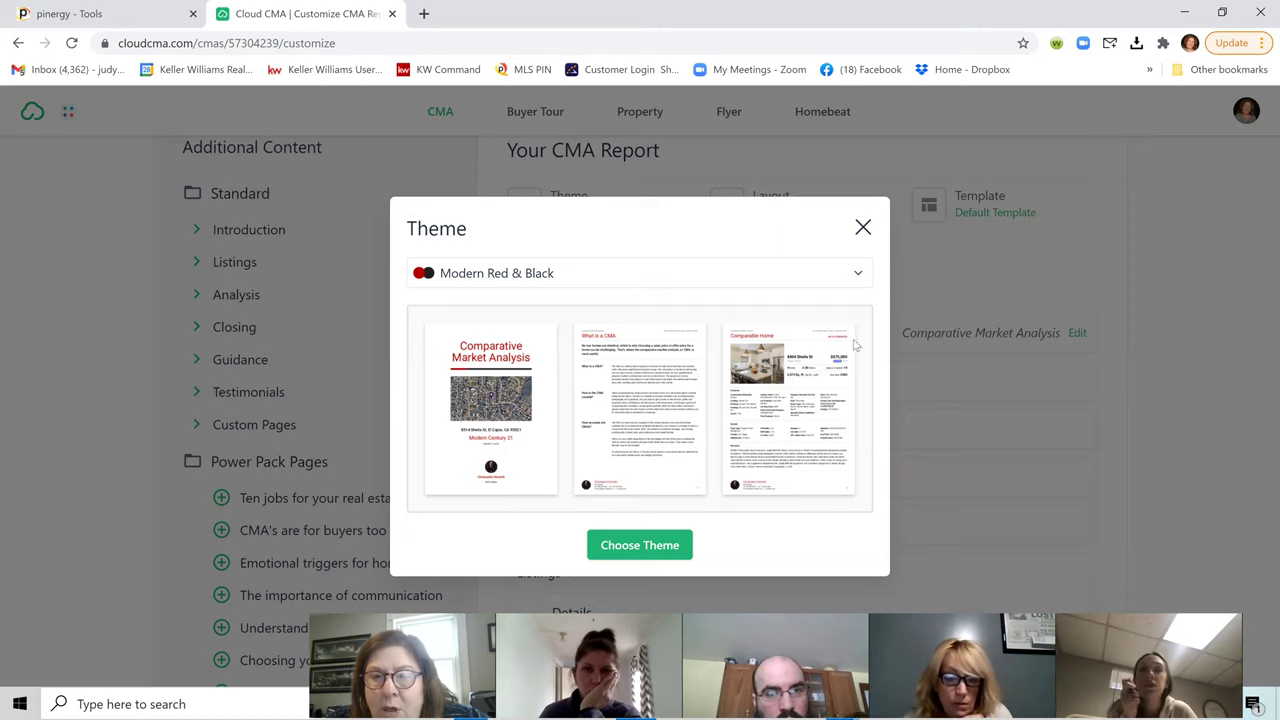
# Step: Apply the Modern Red & Black theme, then browse the other themes without changing it
pyautogui.click(663, 548)
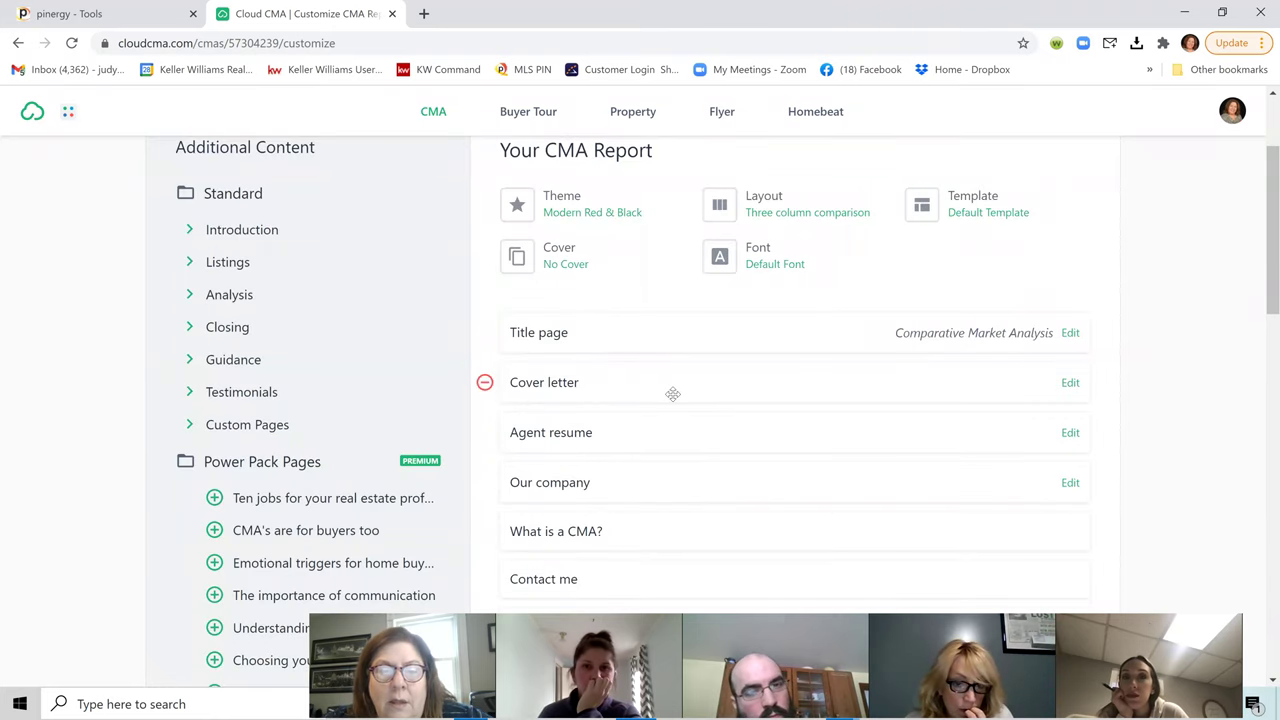
pyautogui.click(593, 211)
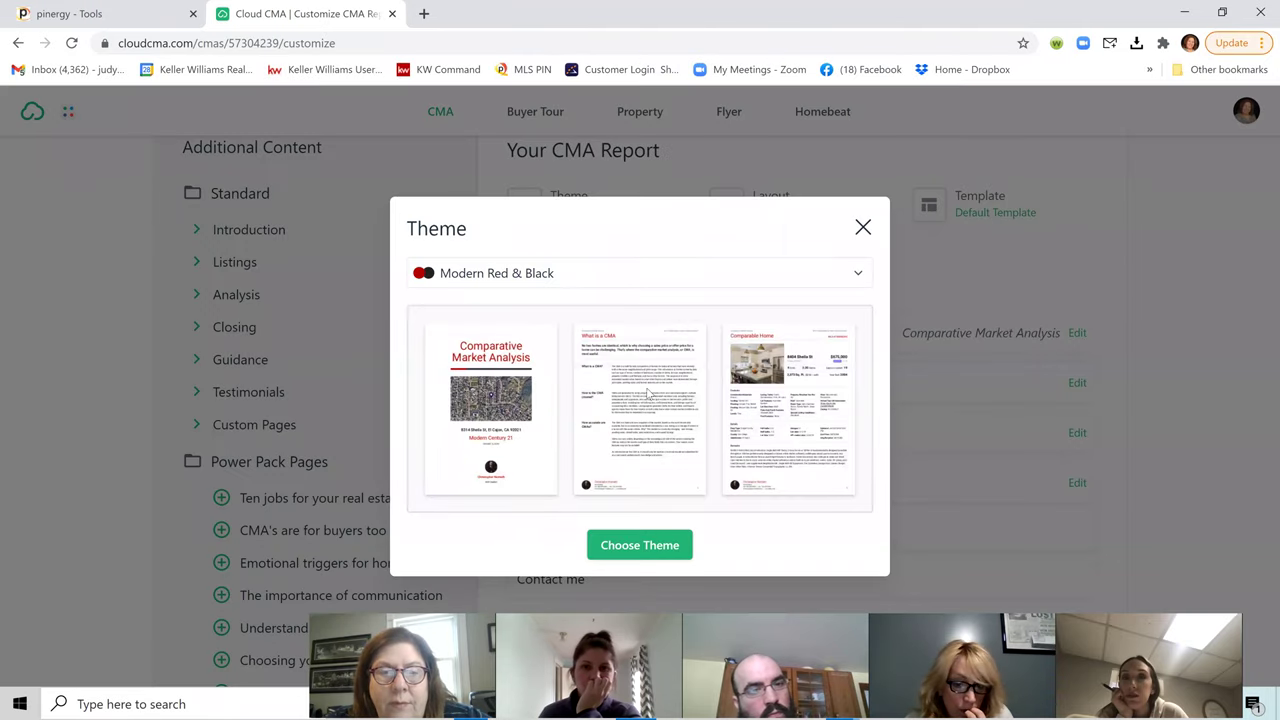
pyautogui.click(480, 284)
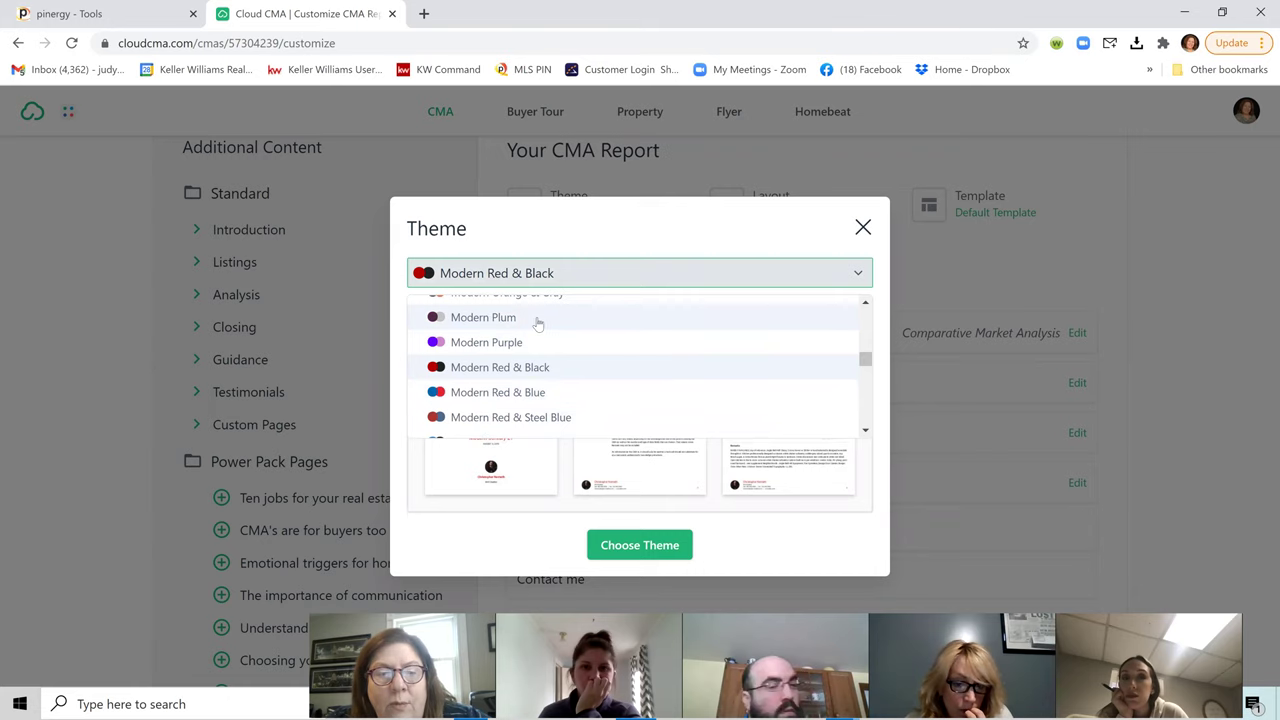
pyautogui.scroll(-1, 553, 385)
pyautogui.scroll(-5, 555, 388)
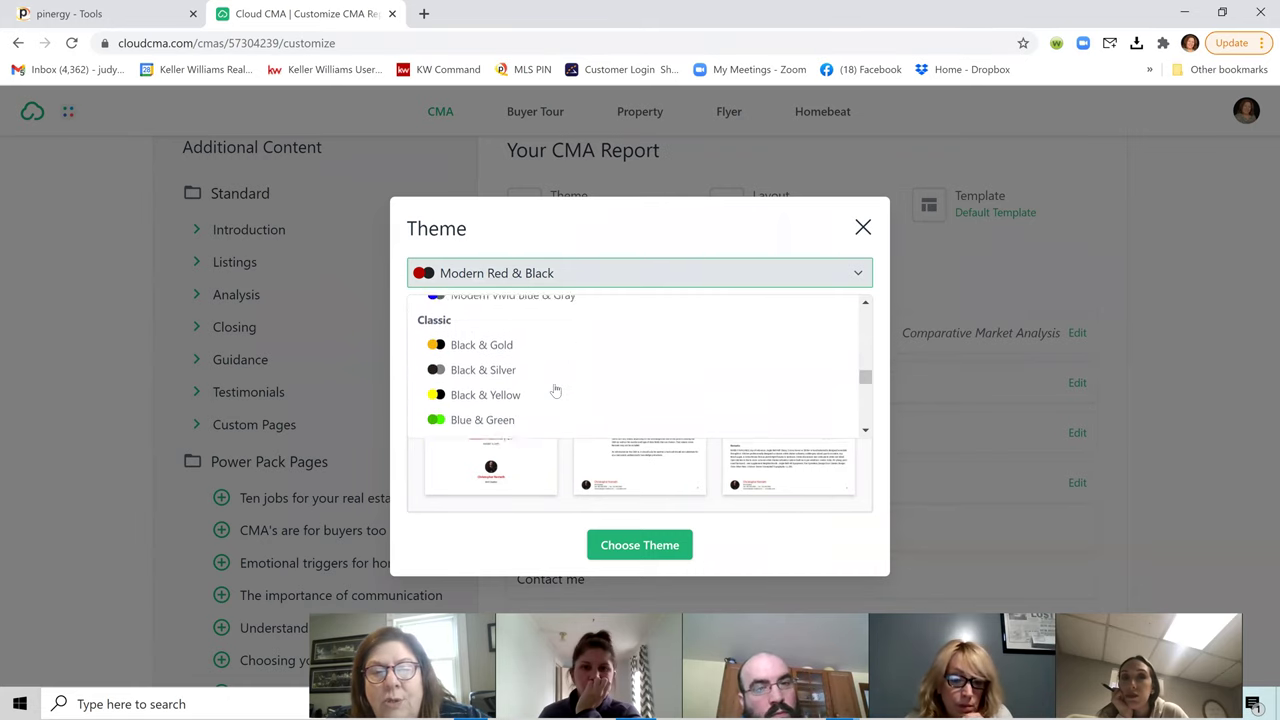
pyautogui.scroll(-3, 556, 390)
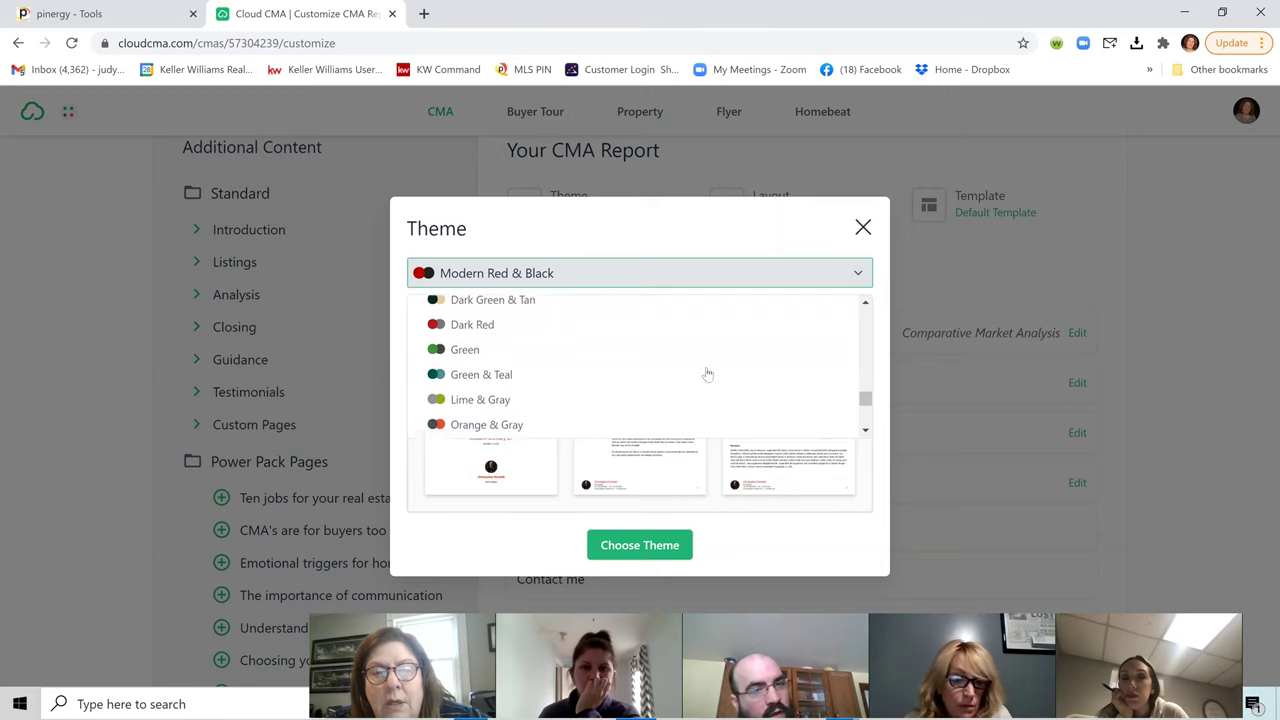
pyautogui.click(863, 227)
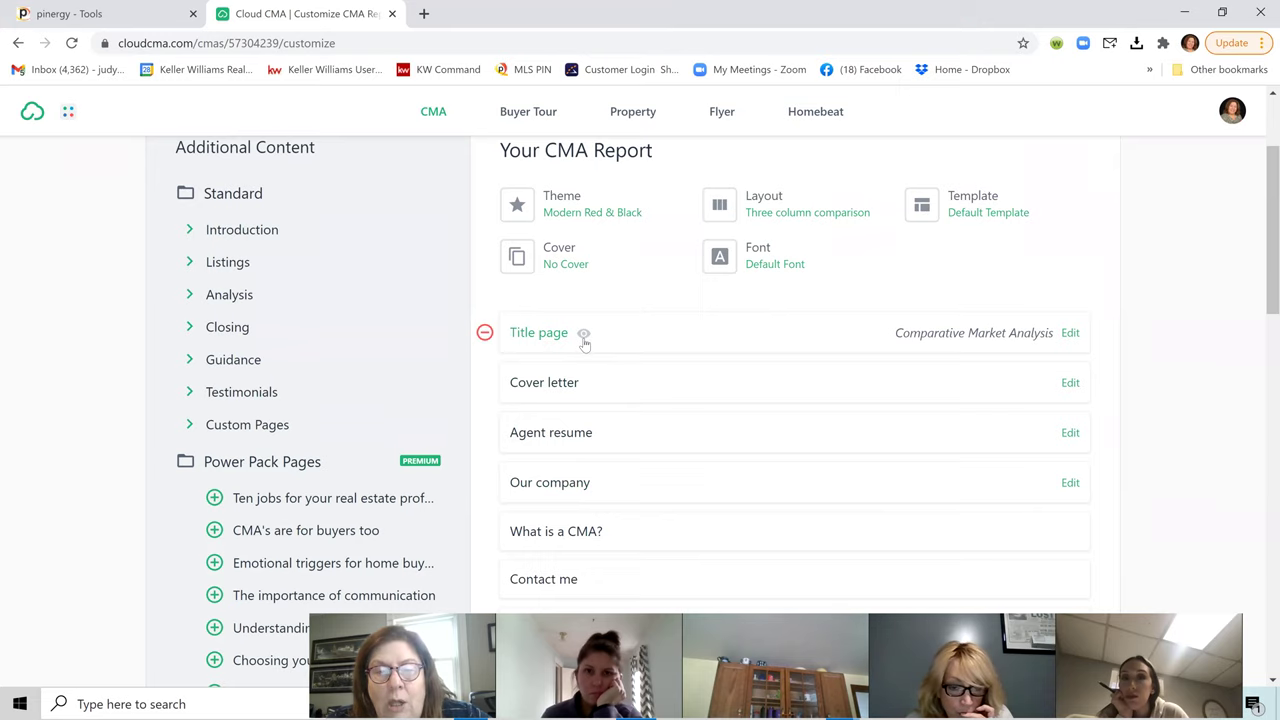
pyautogui.click(584, 337)
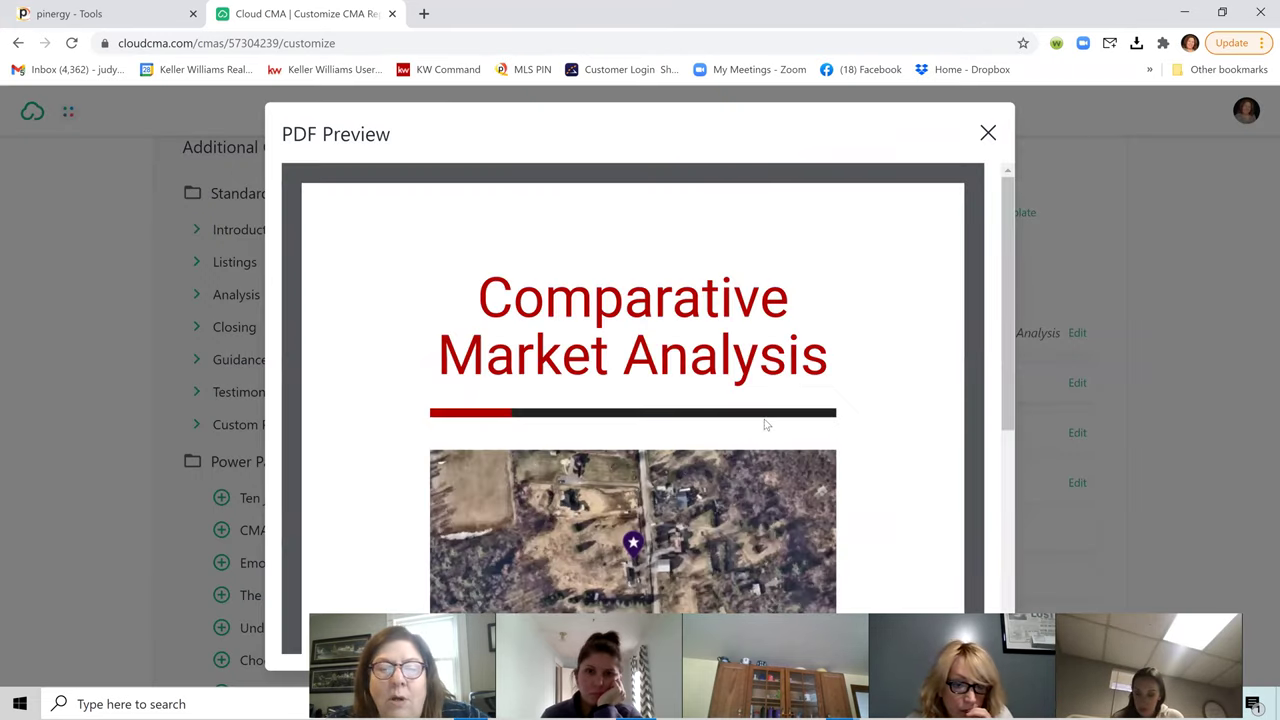
pyautogui.scroll(-5, 893, 366)
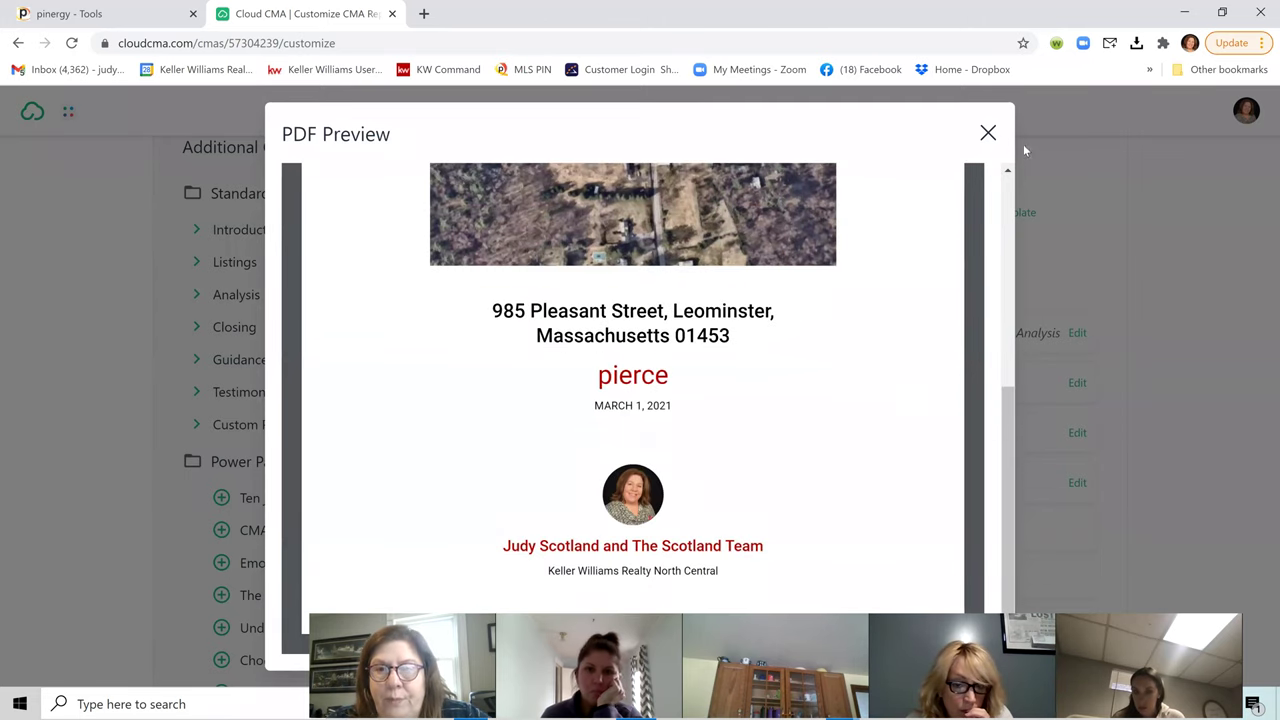
pyautogui.press('Escape')
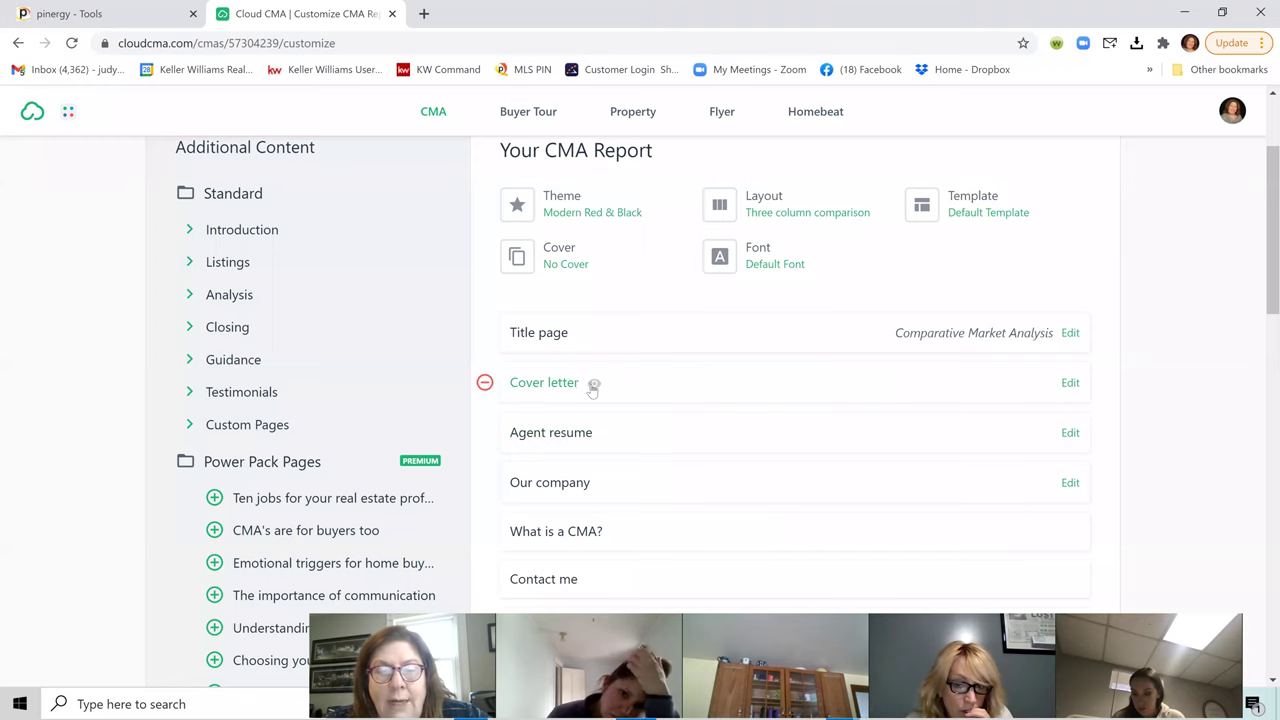
pyautogui.scroll(-3, 625, 440)
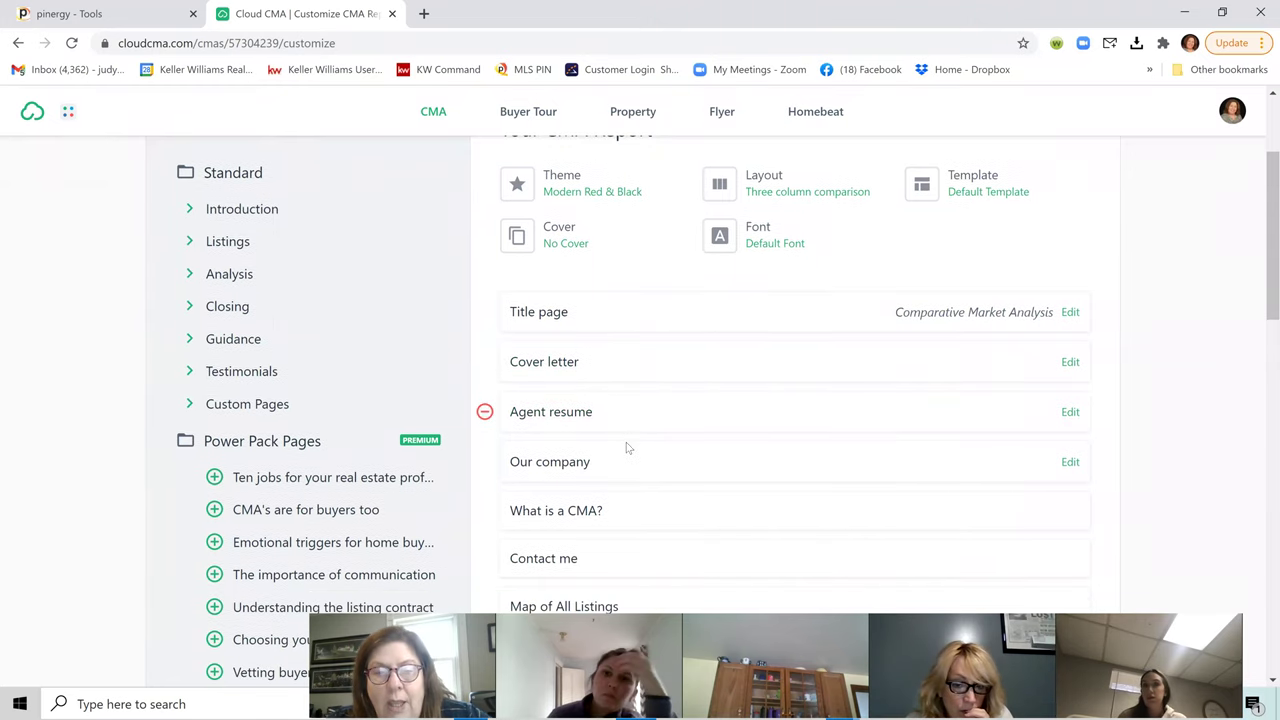
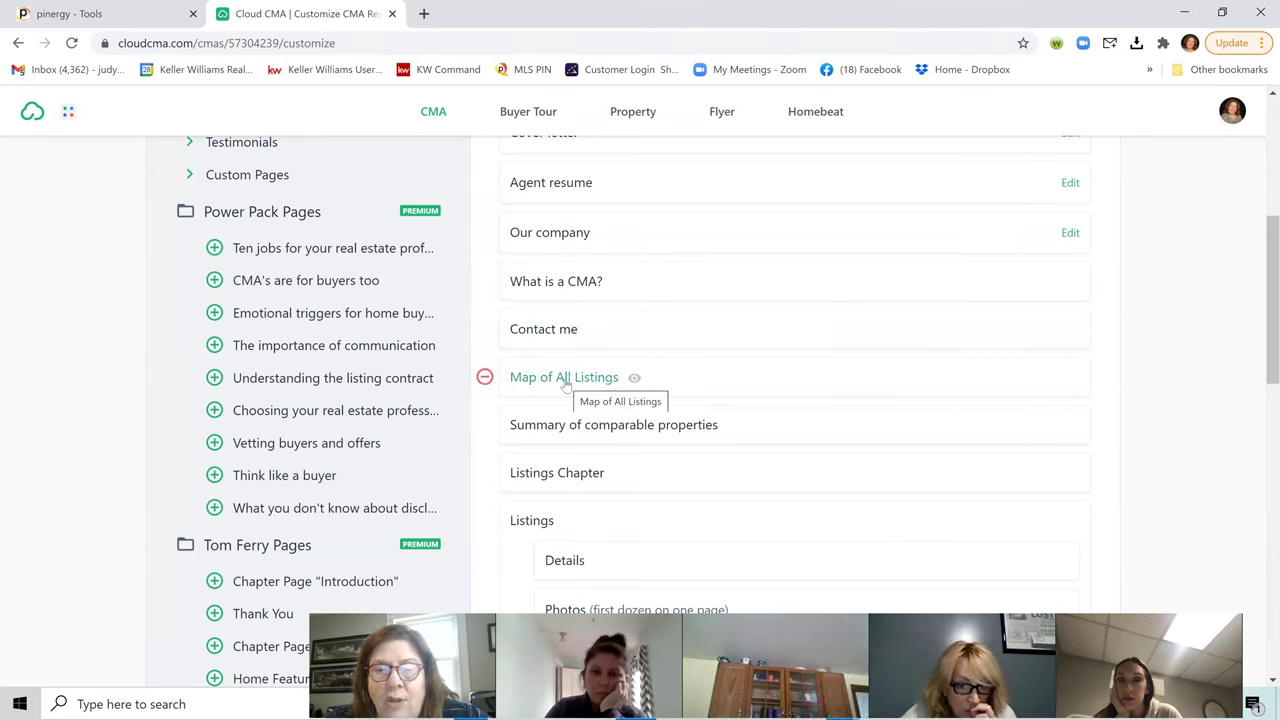
# Step: Drop the Our company, Agent resume and Cover letter pages so Title page precedes What is a CMA?
pyautogui.scroll(-2, 566, 386)
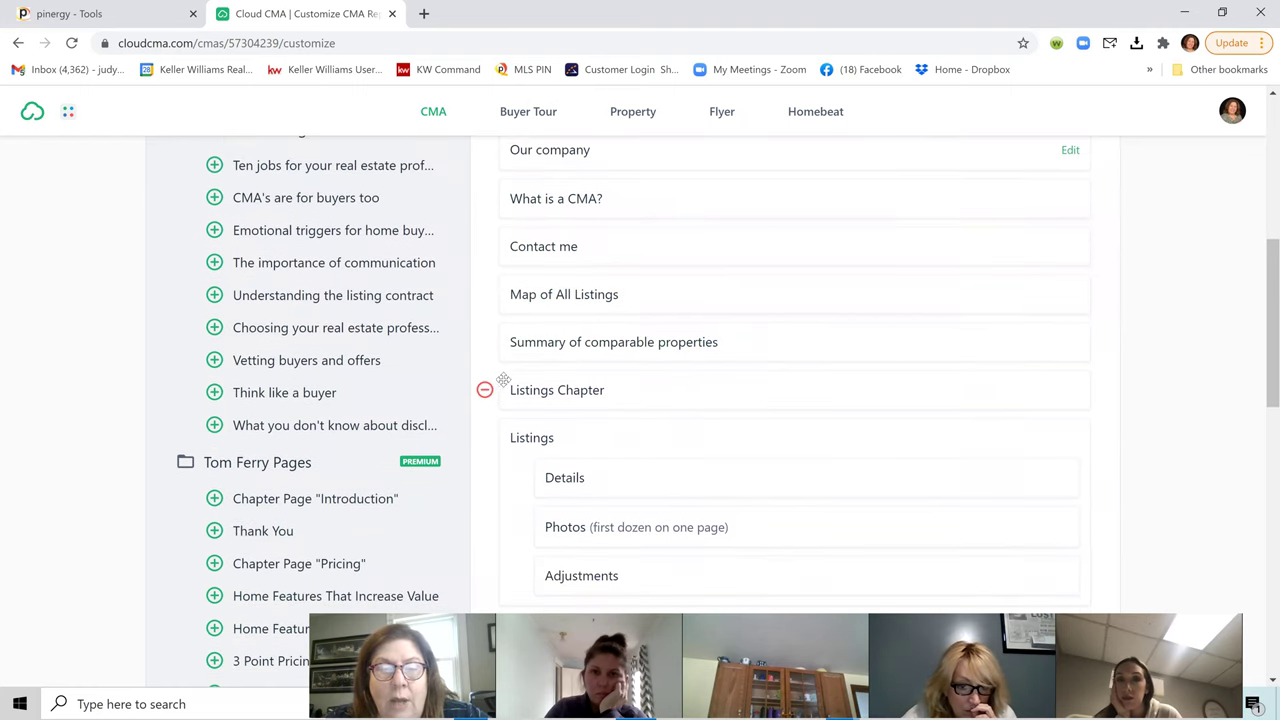
pyautogui.scroll(5, 506, 388)
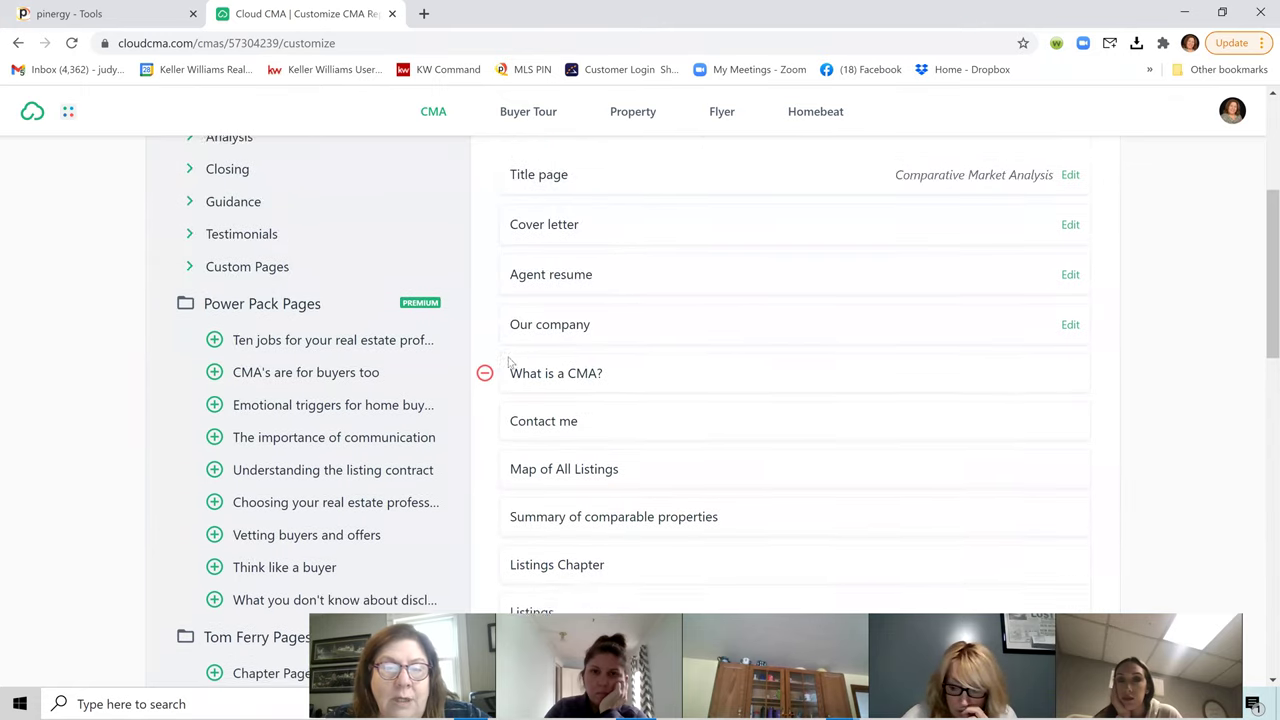
pyautogui.click(484, 388)
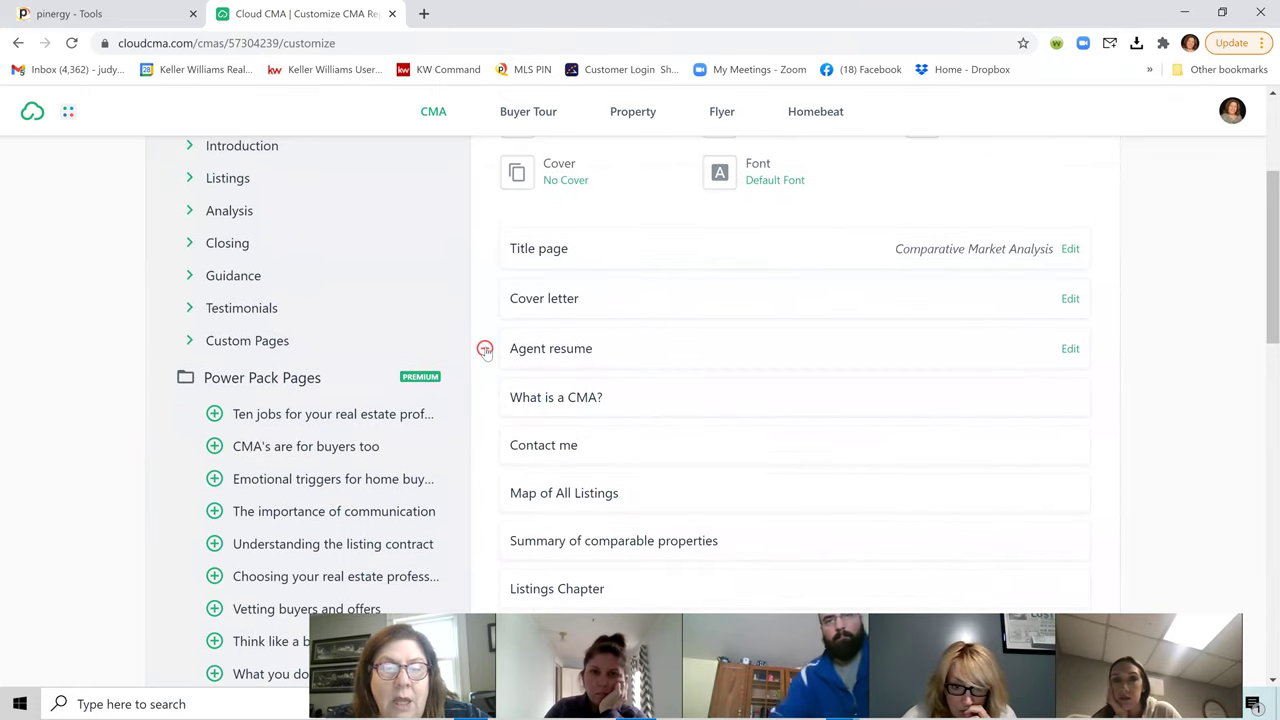
pyautogui.click(484, 347)
pyautogui.click(484, 298)
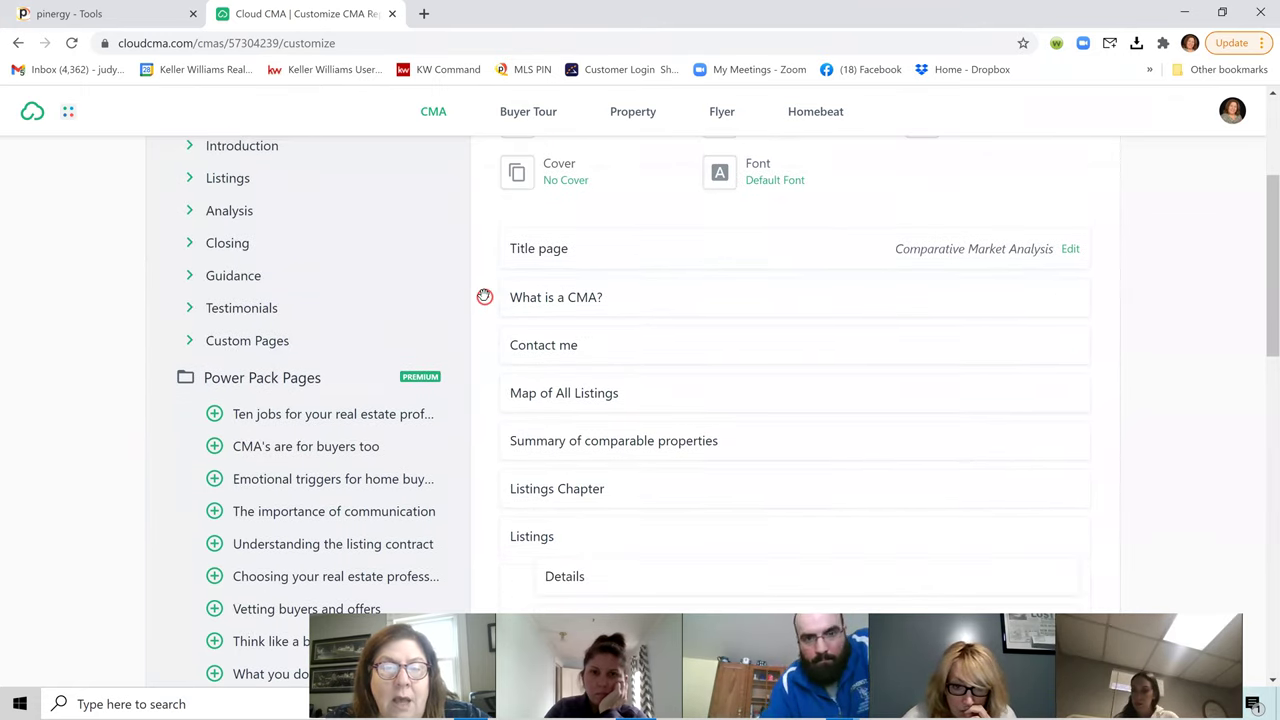
pyautogui.scroll(-3, 549, 450)
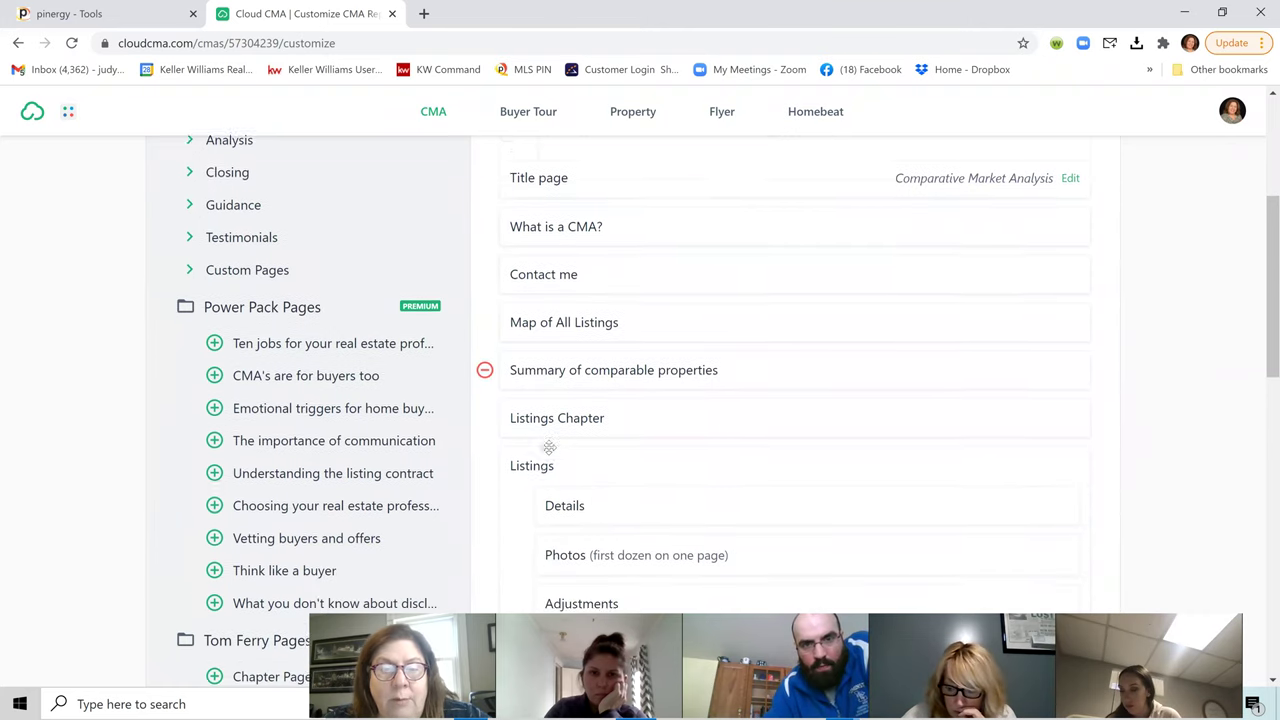
pyautogui.scroll(-8, 549, 448)
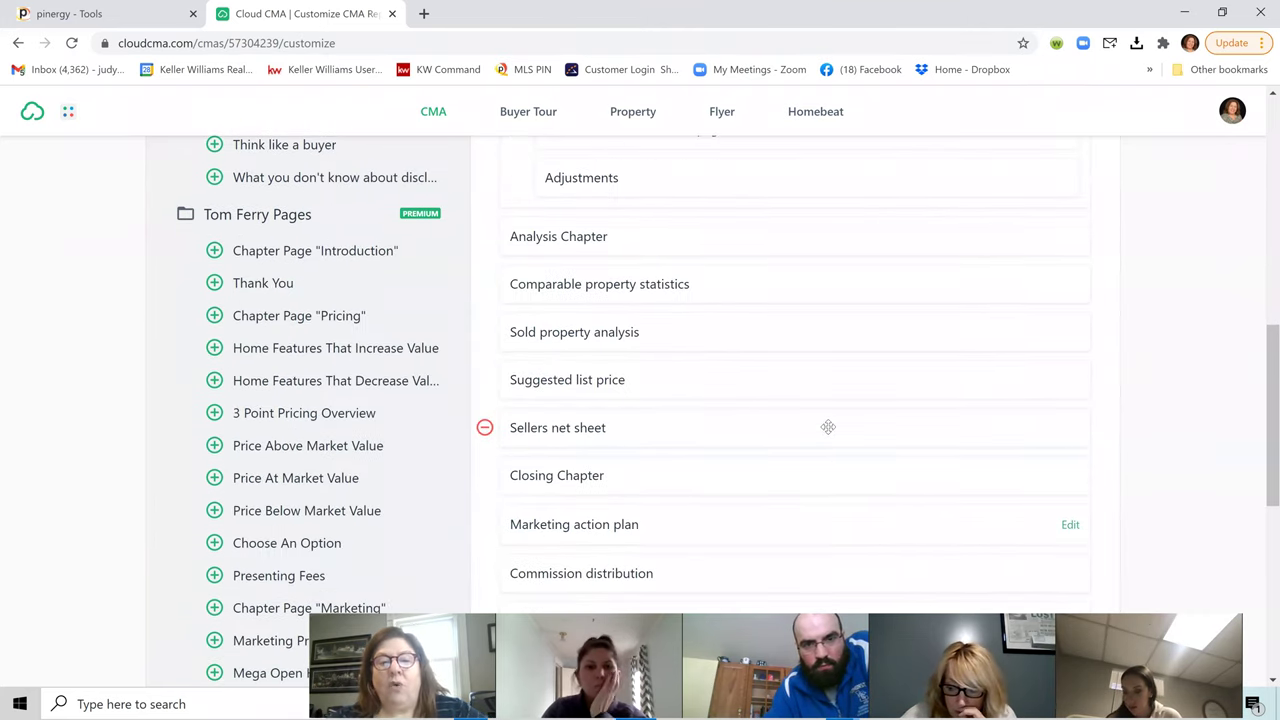
pyautogui.scroll(-2, 821, 367)
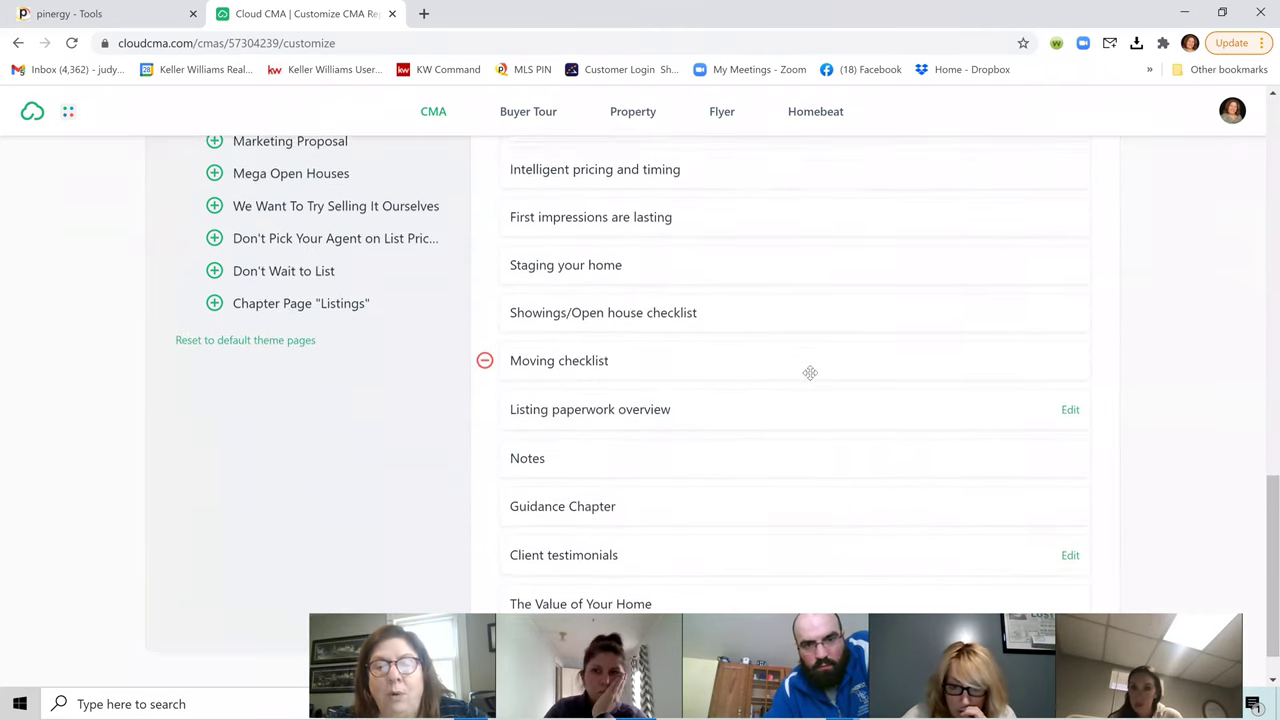
pyautogui.click(624, 360)
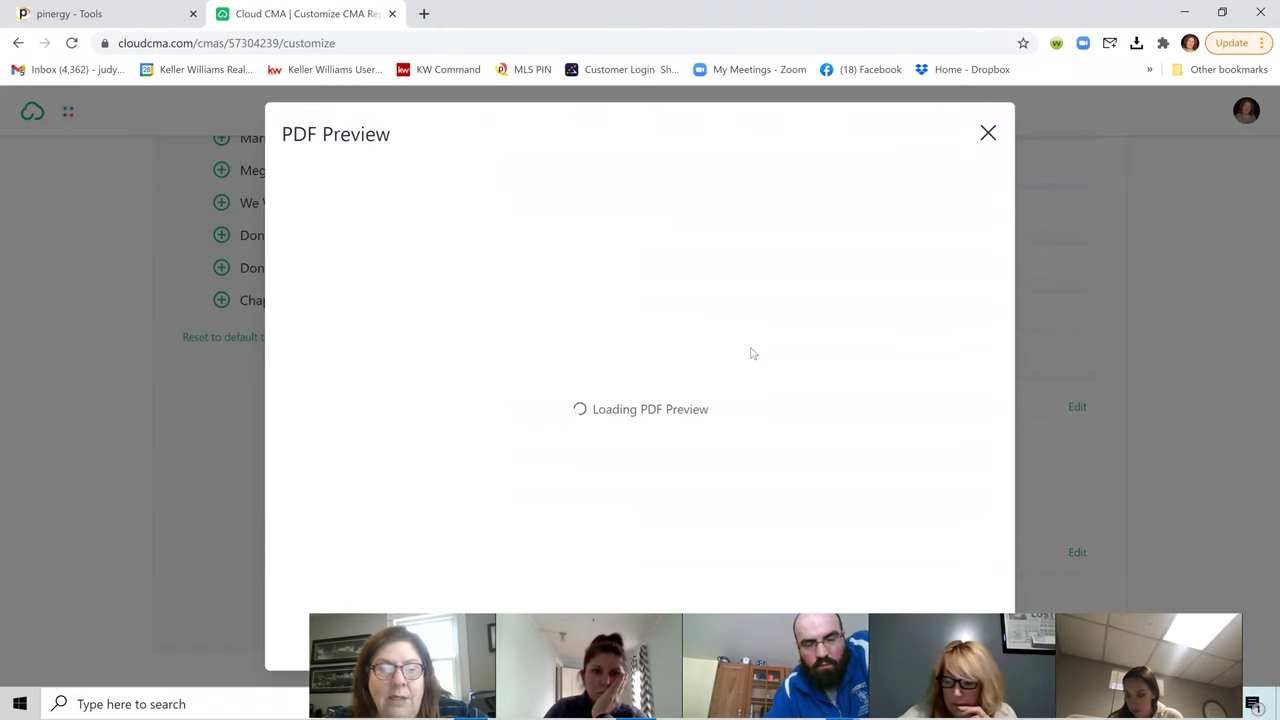
pyautogui.scroll(-5, 850, 360)
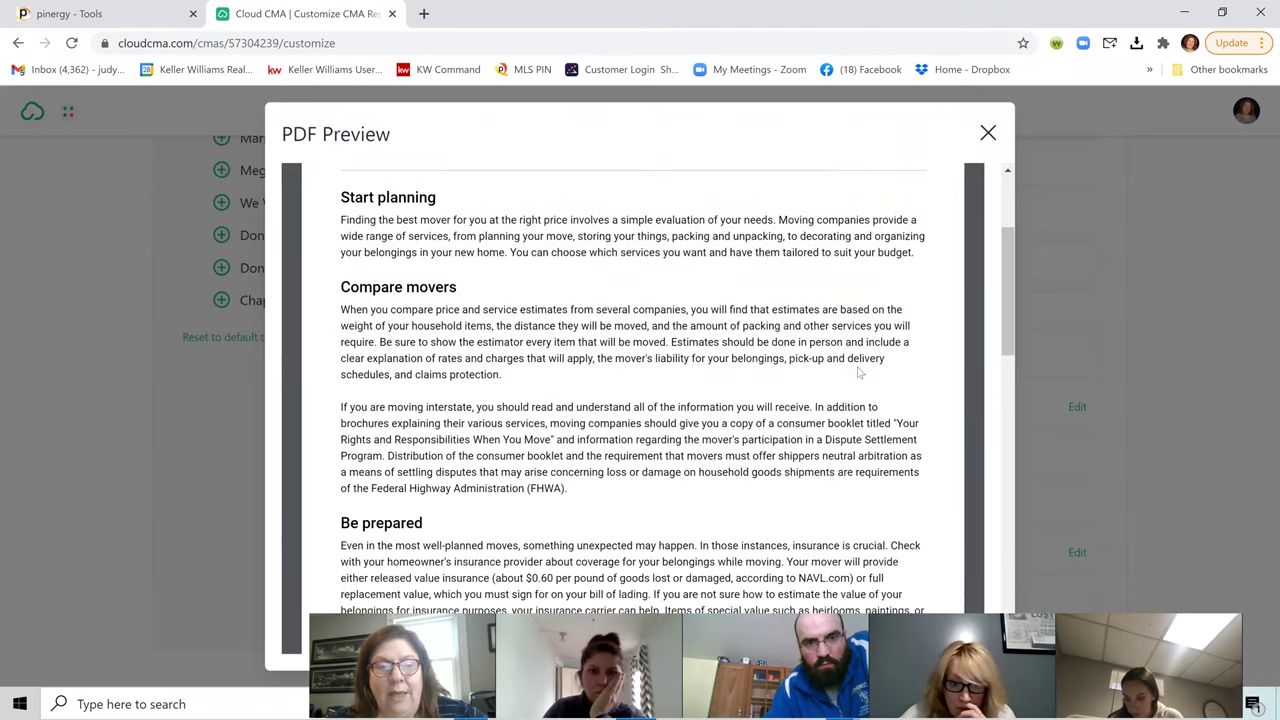
pyautogui.scroll(-2, 855, 376)
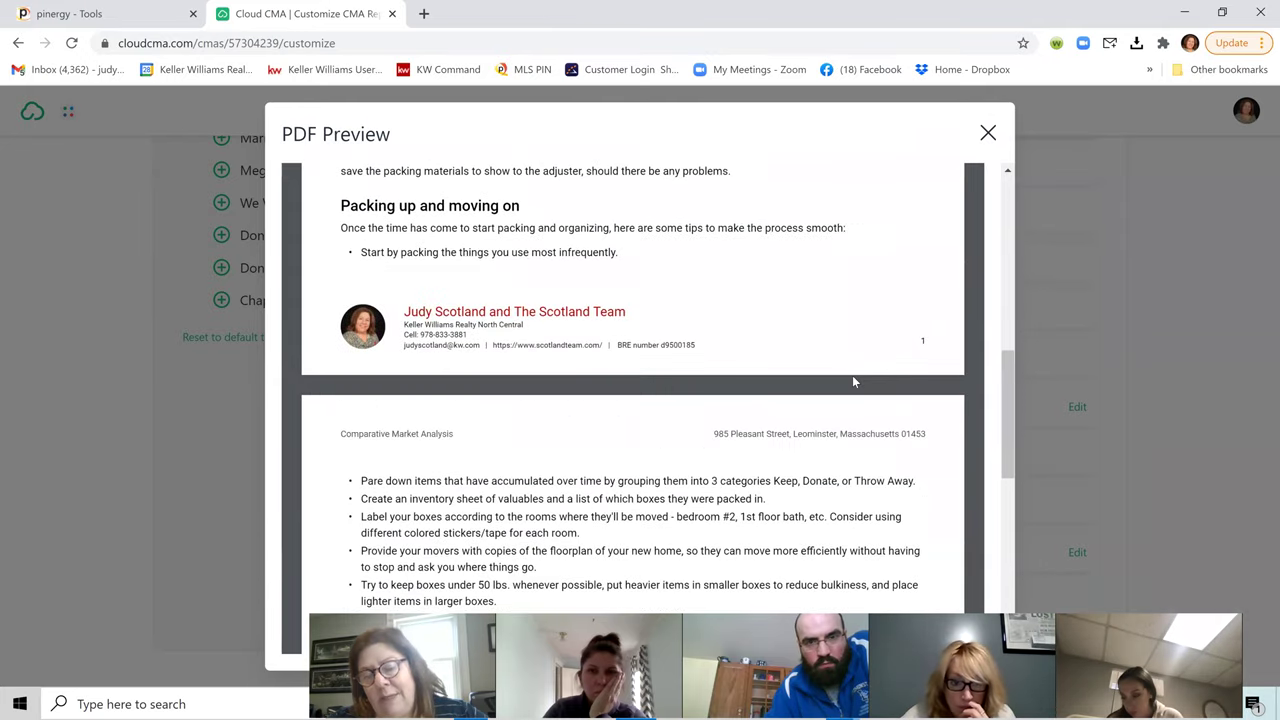
pyautogui.scroll(-5, 850, 390)
pyautogui.scroll(-4, 838, 430)
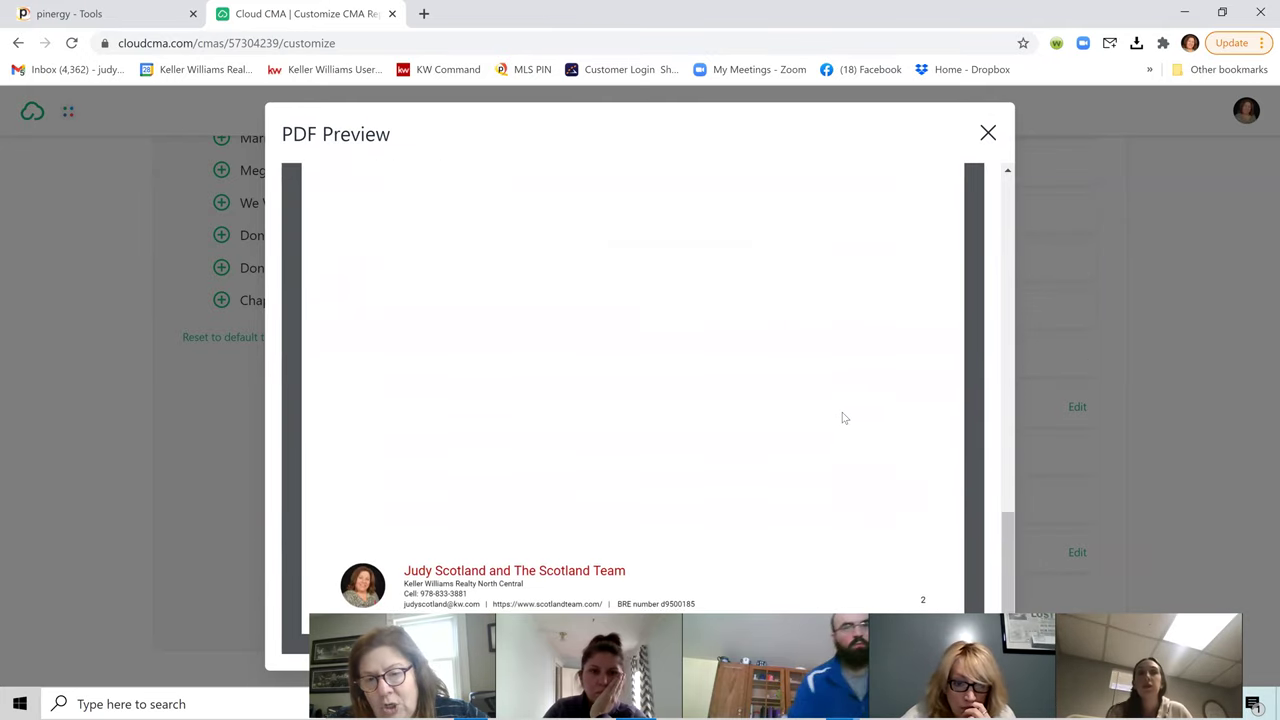
pyautogui.scroll(8, 877, 382)
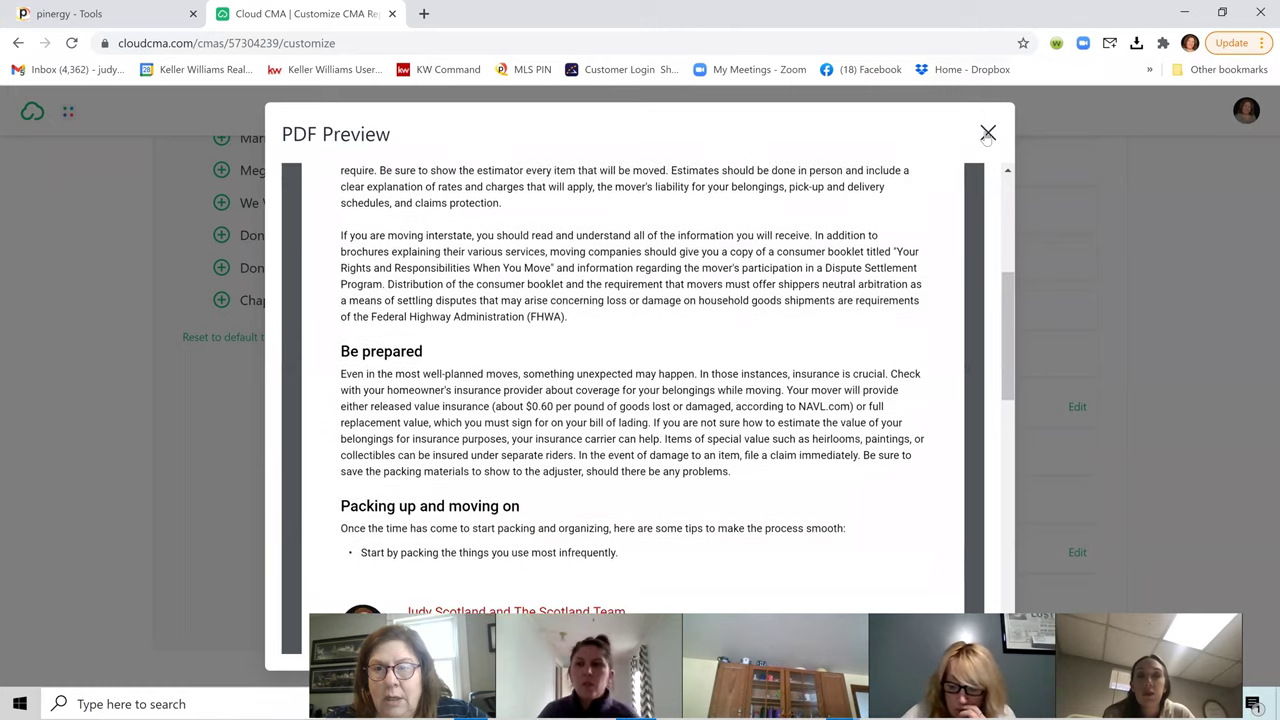
pyautogui.click(988, 132)
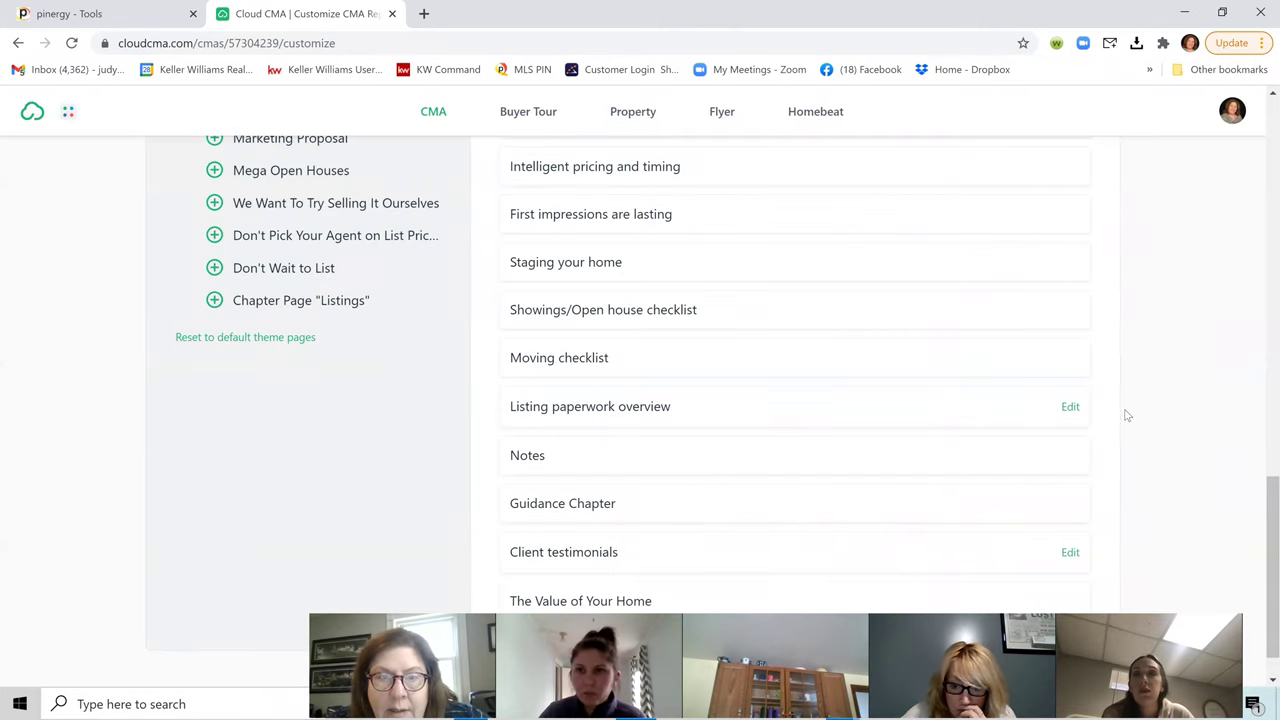
pyautogui.scroll(3, 960, 412)
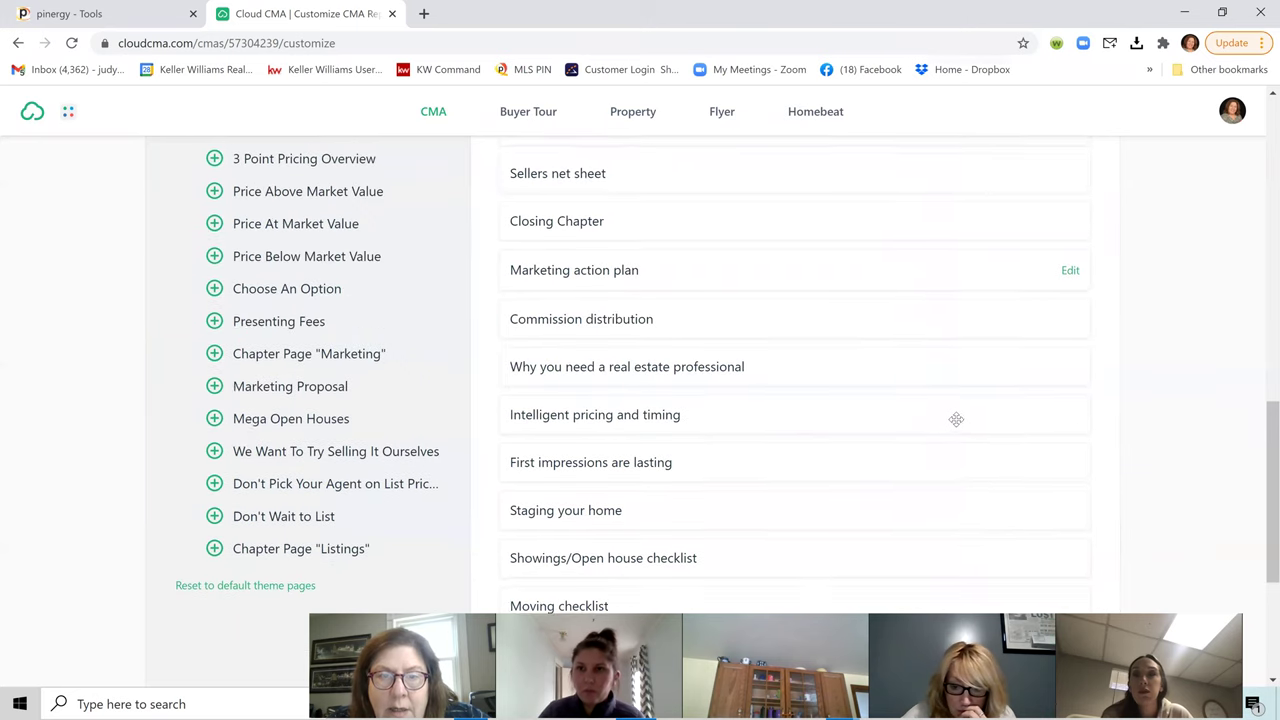
pyautogui.scroll(5, 956, 420)
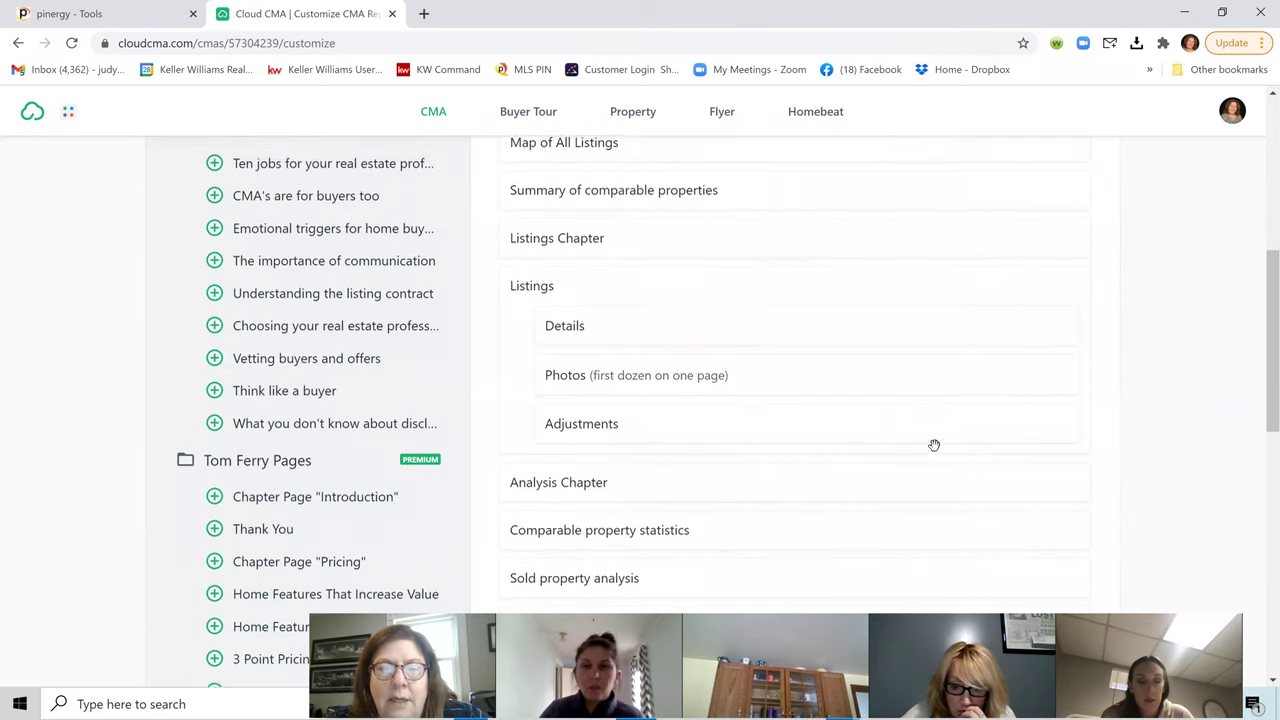
pyautogui.scroll(3, 928, 445)
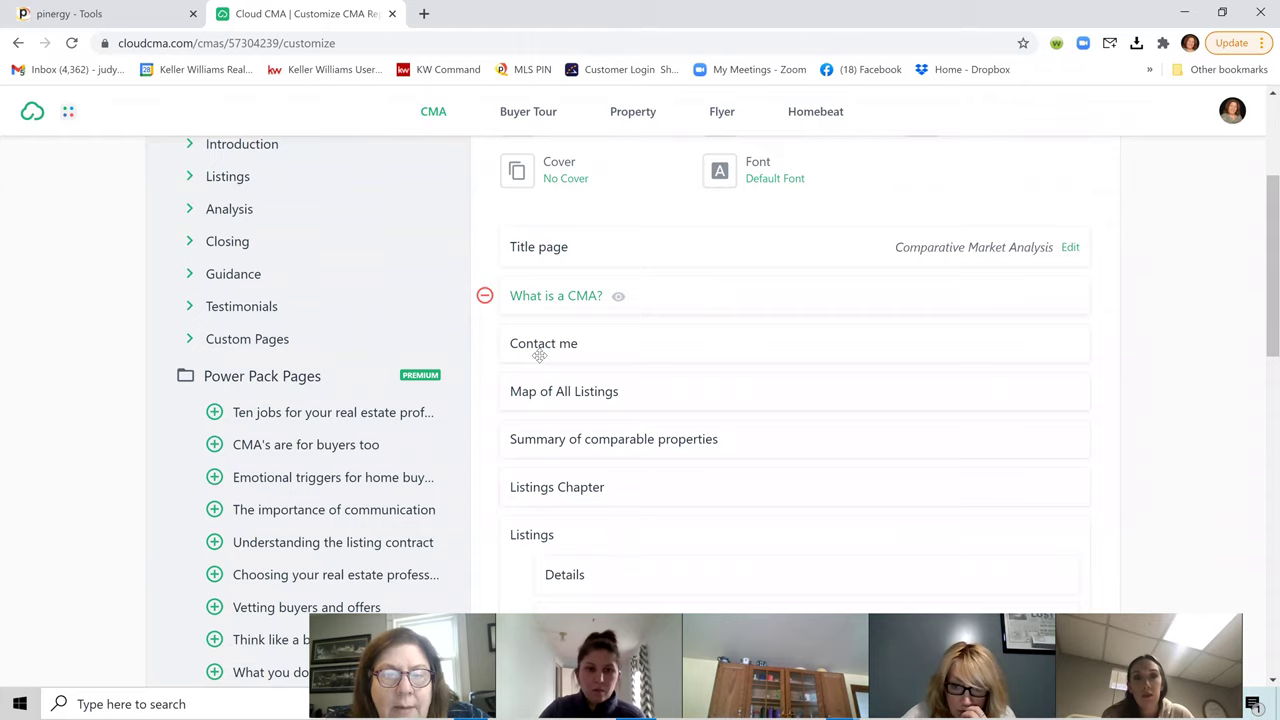
pyautogui.click(540, 355)
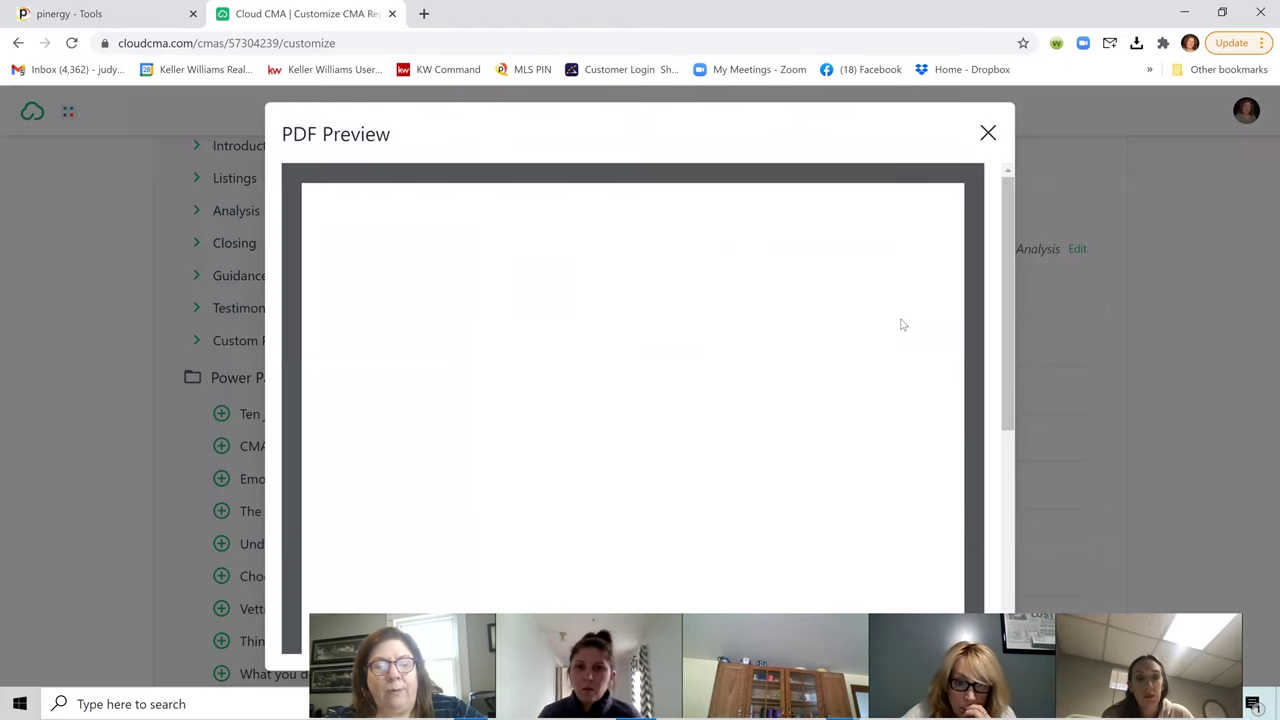
pyautogui.scroll(-3, 914, 346)
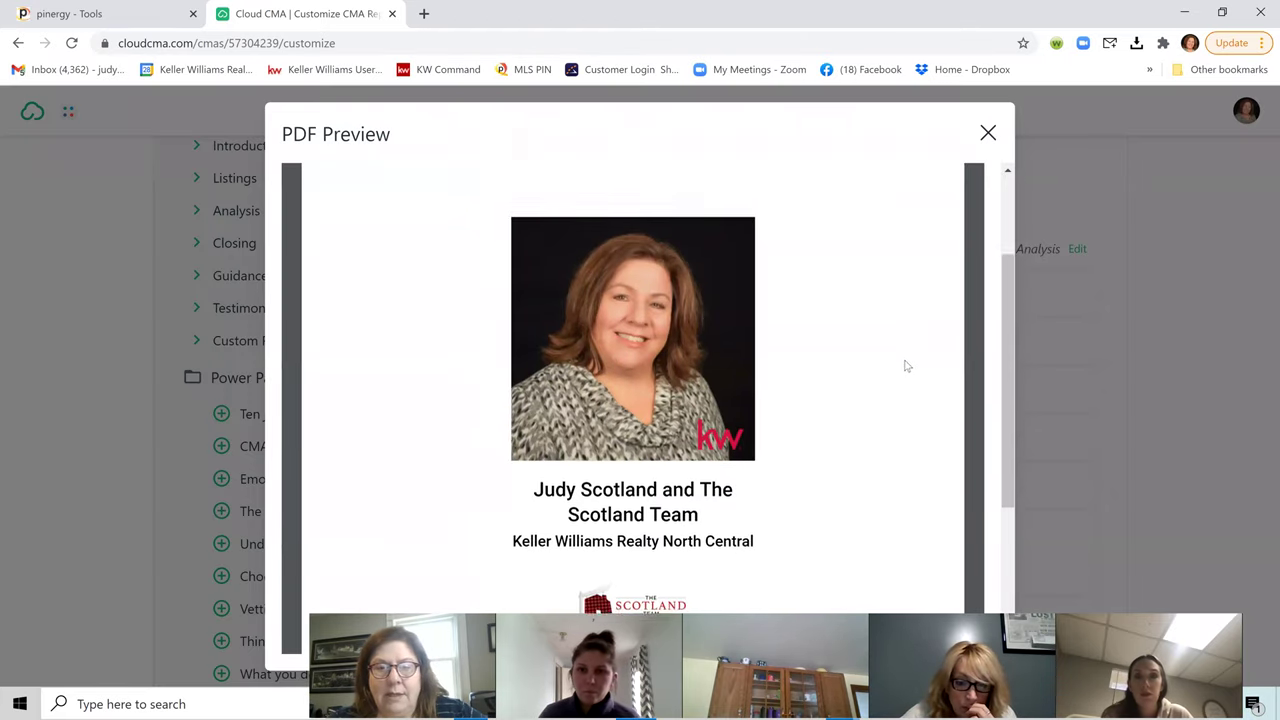
pyautogui.scroll(-2, 850, 400)
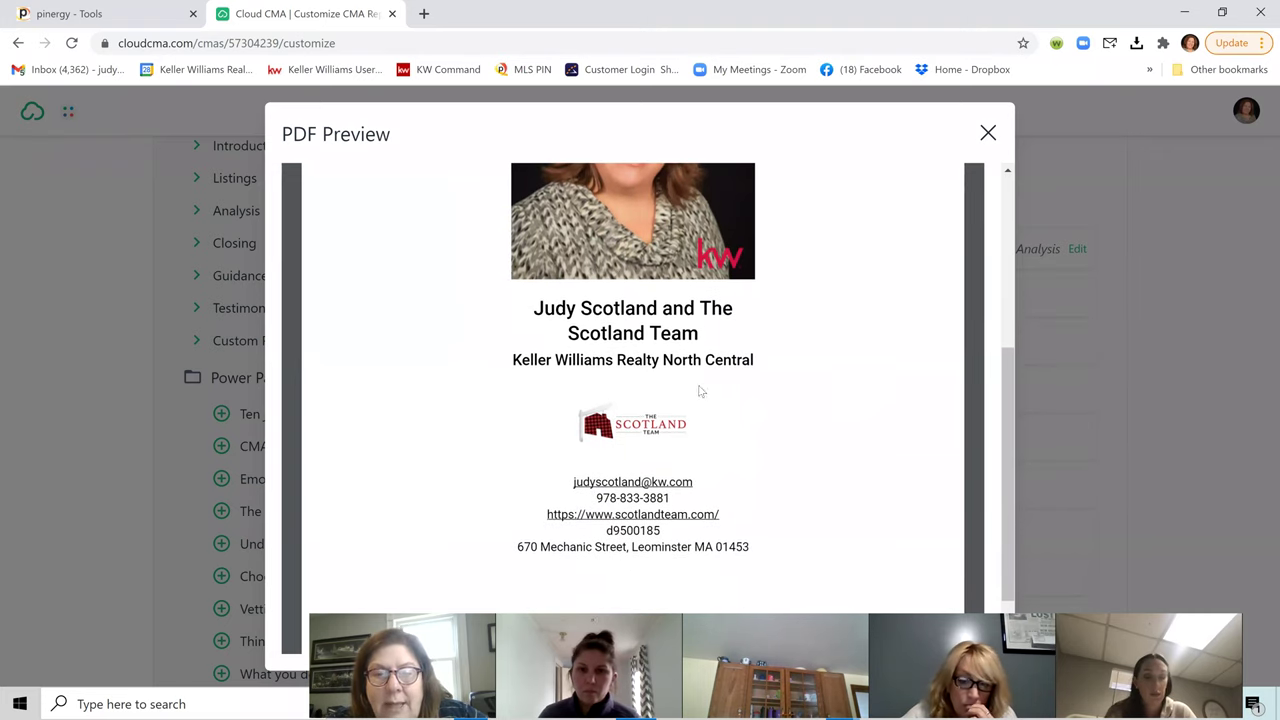
pyautogui.scroll(-1, 965, 459)
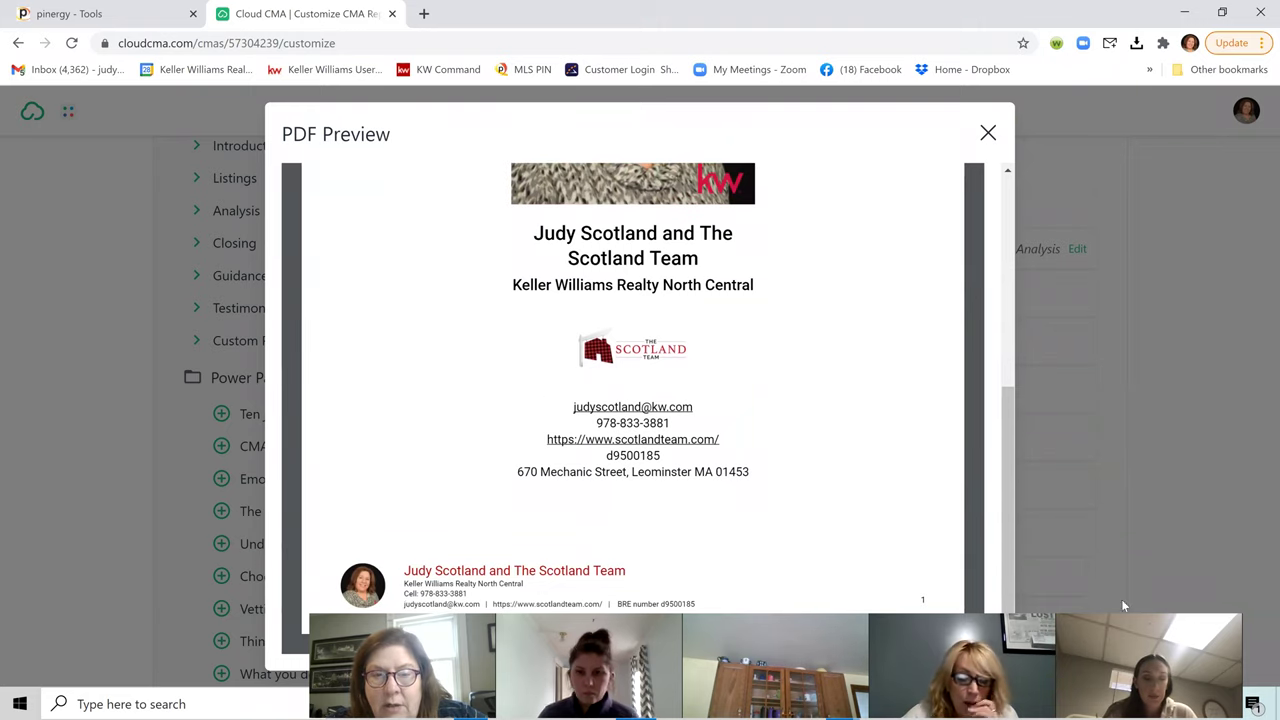
pyautogui.scroll(4, 903, 488)
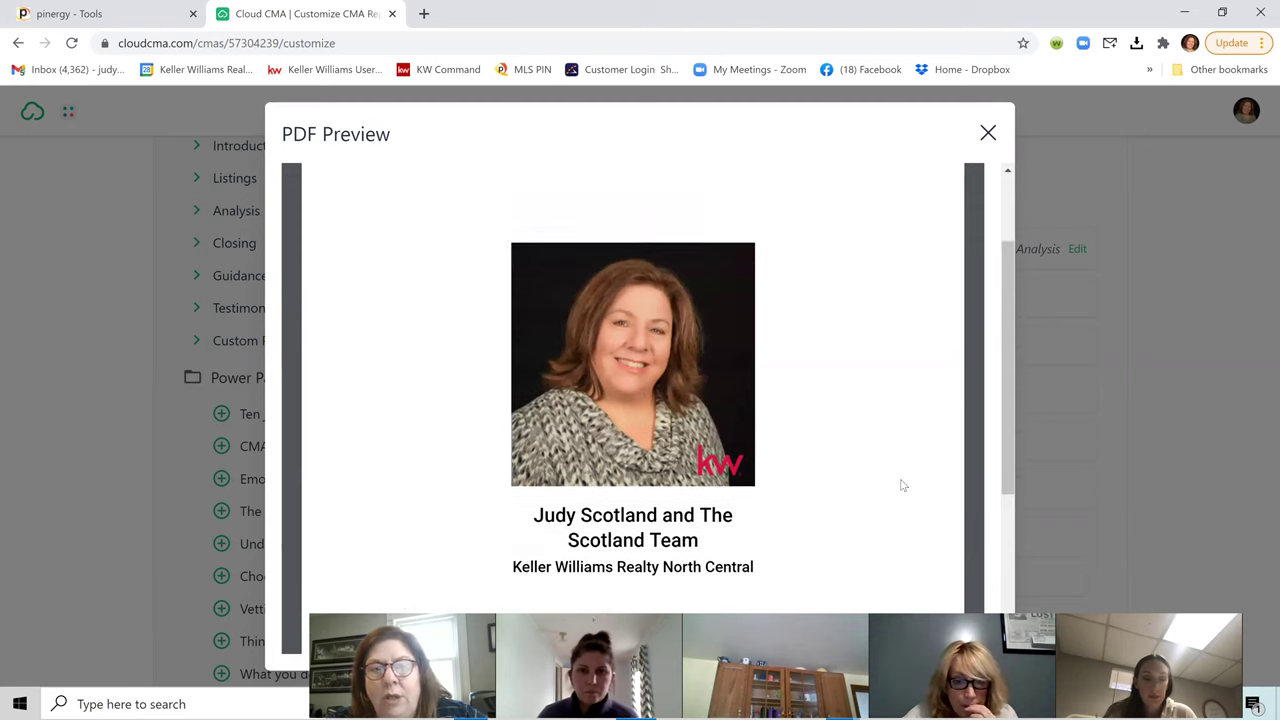
pyautogui.scroll(2, 903, 486)
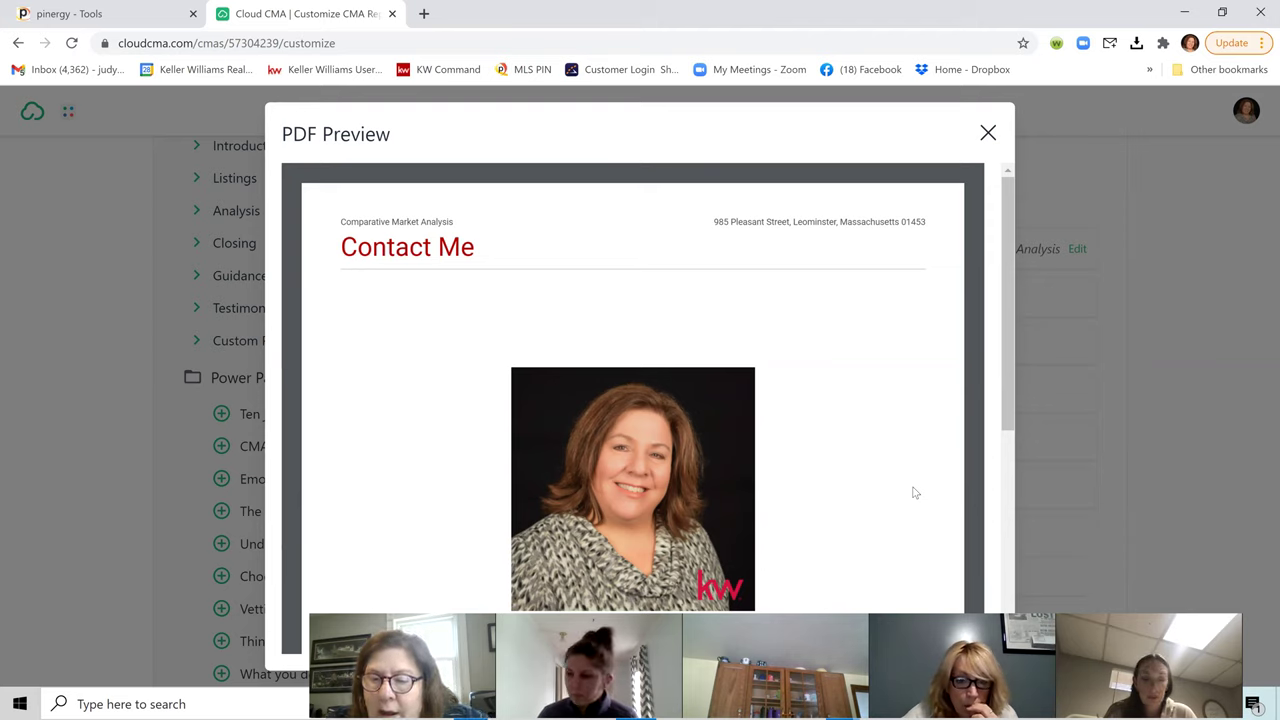
pyautogui.click(988, 134)
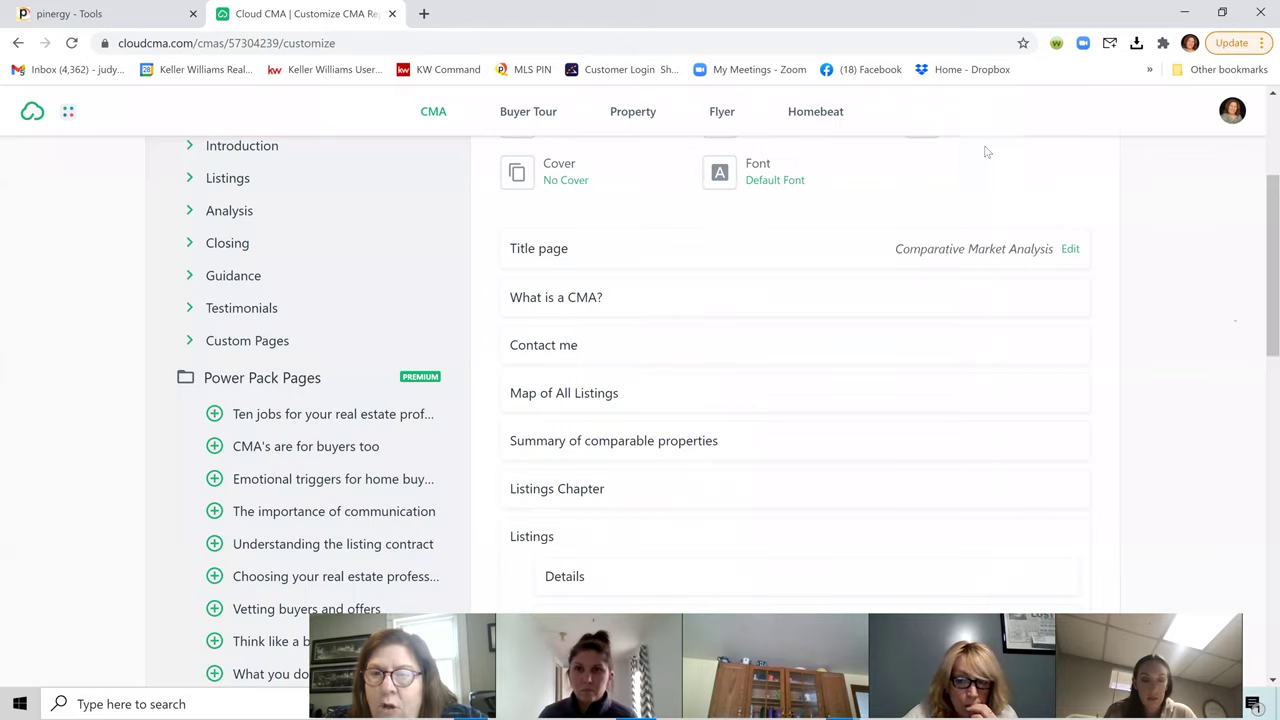